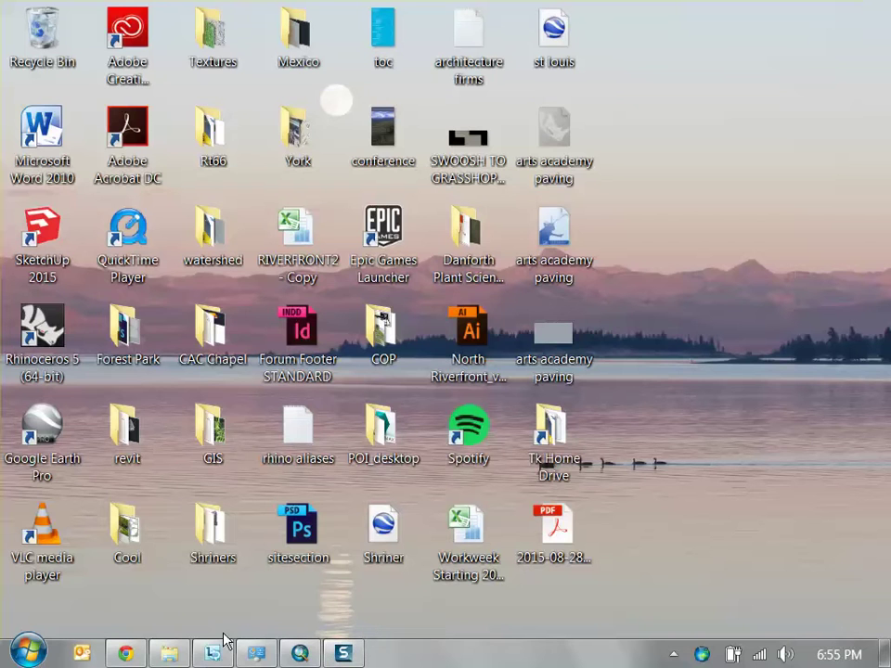
# Load the STL_tracts map package from the Packages folder into the blank ArcMap map
pyautogui.click(247, 657)
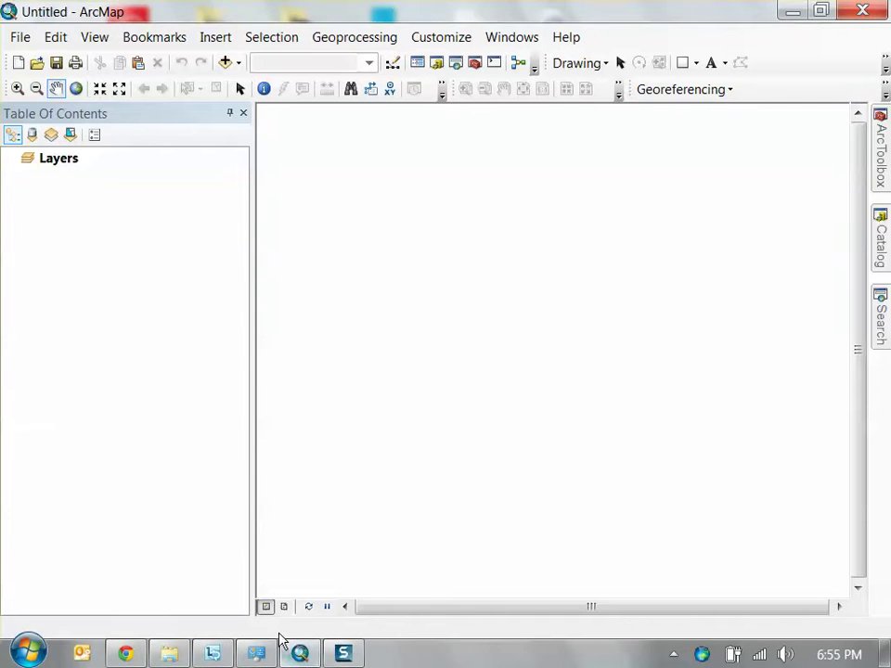
pyautogui.click(167, 654)
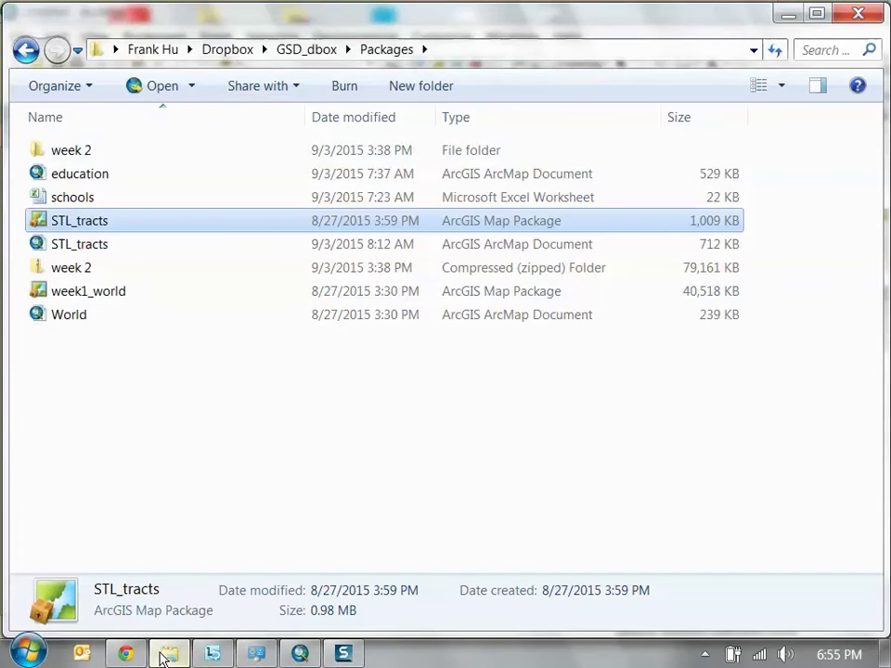
pyautogui.moveTo(248, 33); pyautogui.dragTo(246, 299)
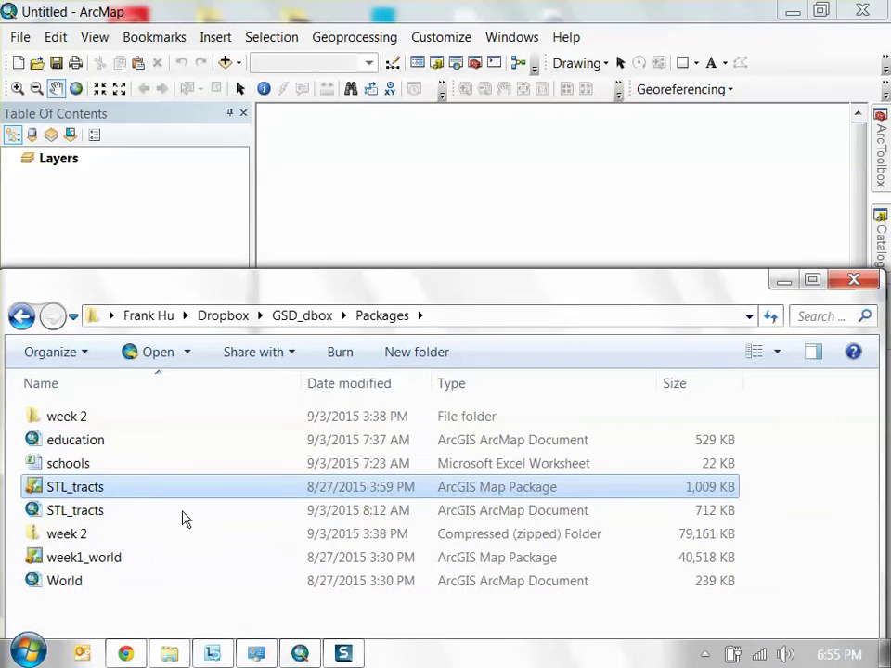
pyautogui.moveTo(124, 485); pyautogui.dragTo(415, 244)
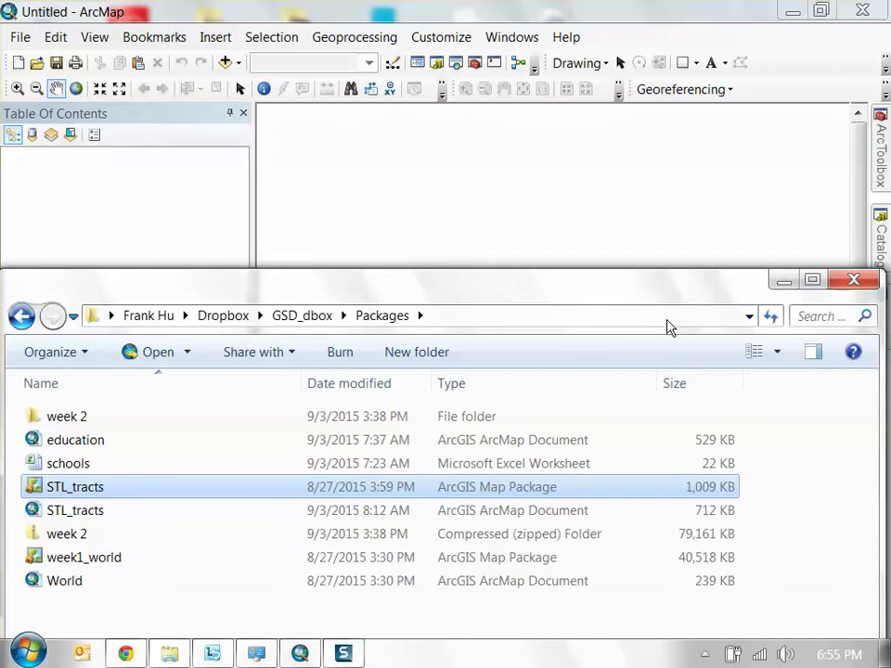
pyautogui.click(784, 281)
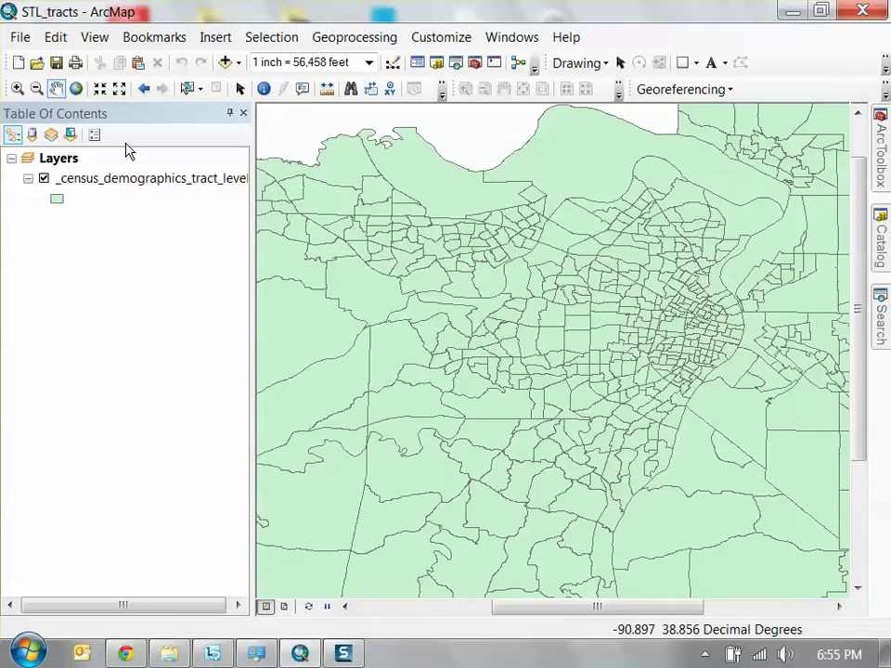
# Set the data frame's coordinate system to NAD 1983 StatePlane Missouri East FIPS 2401 in US feet, accepting the differing geographic coordinate system
pyautogui.doubleClick(58, 158)
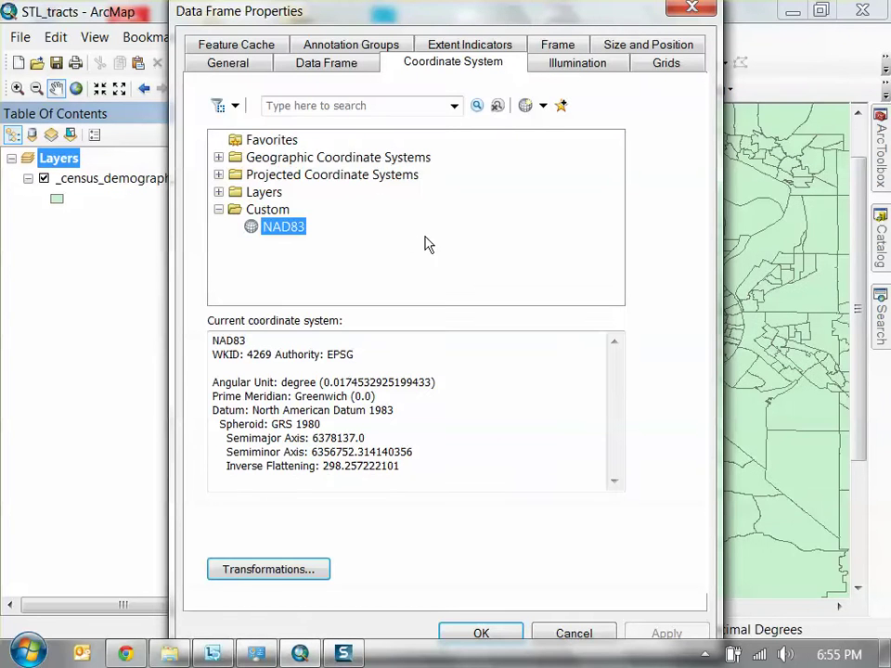
pyautogui.click(330, 105)
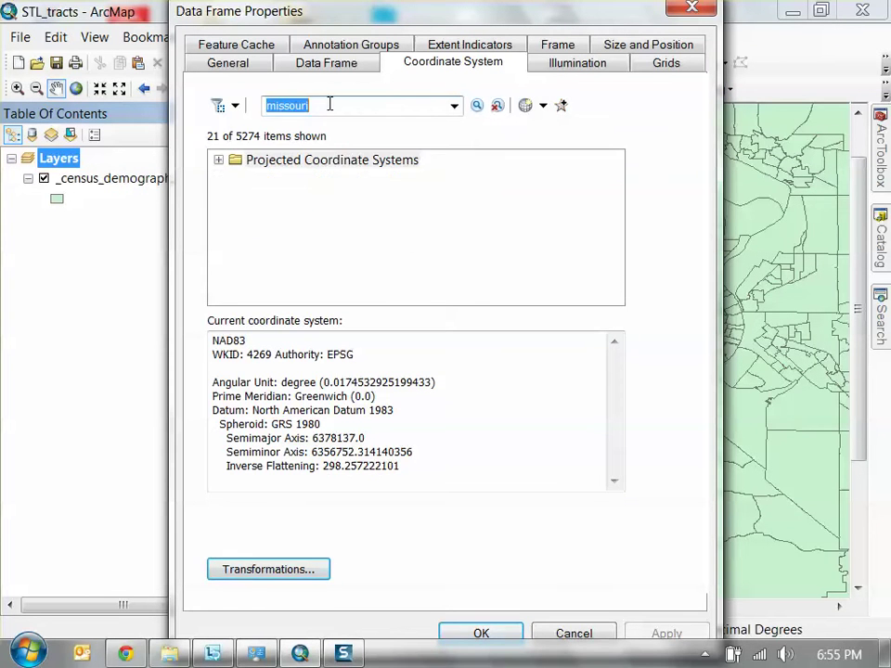
pyautogui.doubleClick(262, 163)
pyautogui.doubleClick(267, 175)
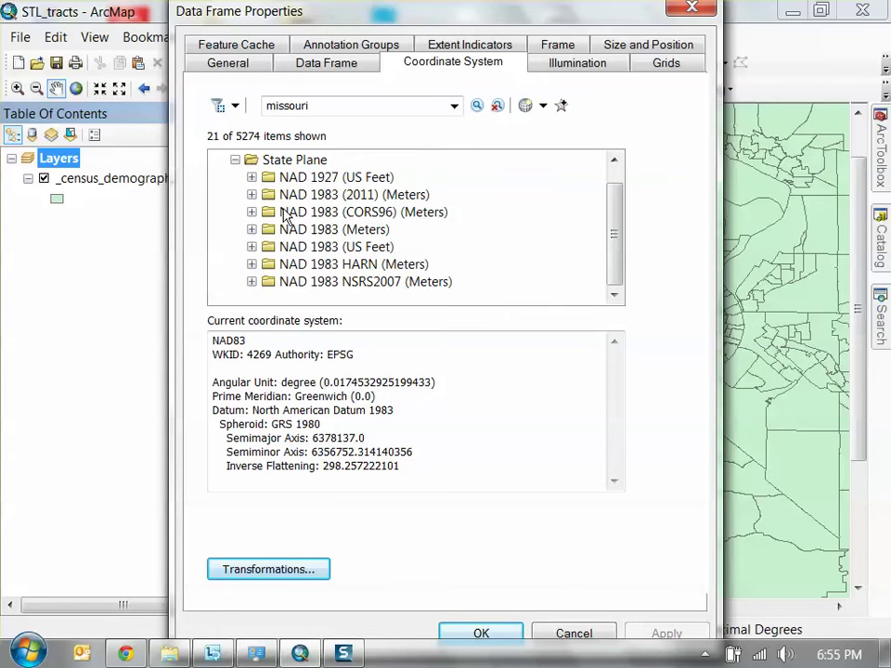
pyautogui.click(251, 248)
pyautogui.doubleClick(413, 251)
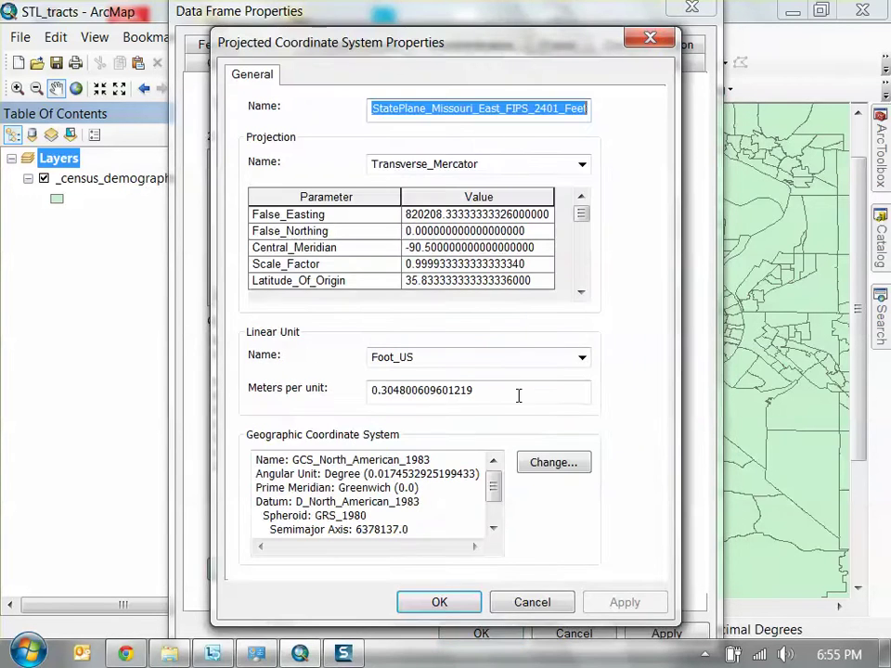
pyautogui.click(464, 605)
pyautogui.click(509, 634)
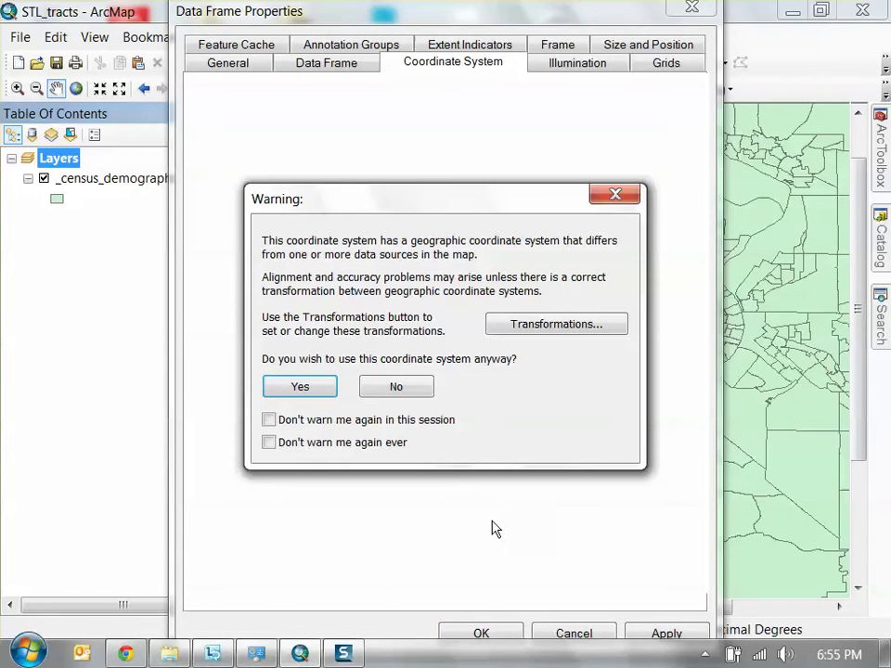
pyautogui.click(325, 382)
pyautogui.moveTo(575, 381); pyautogui.dragTo(522, 339)
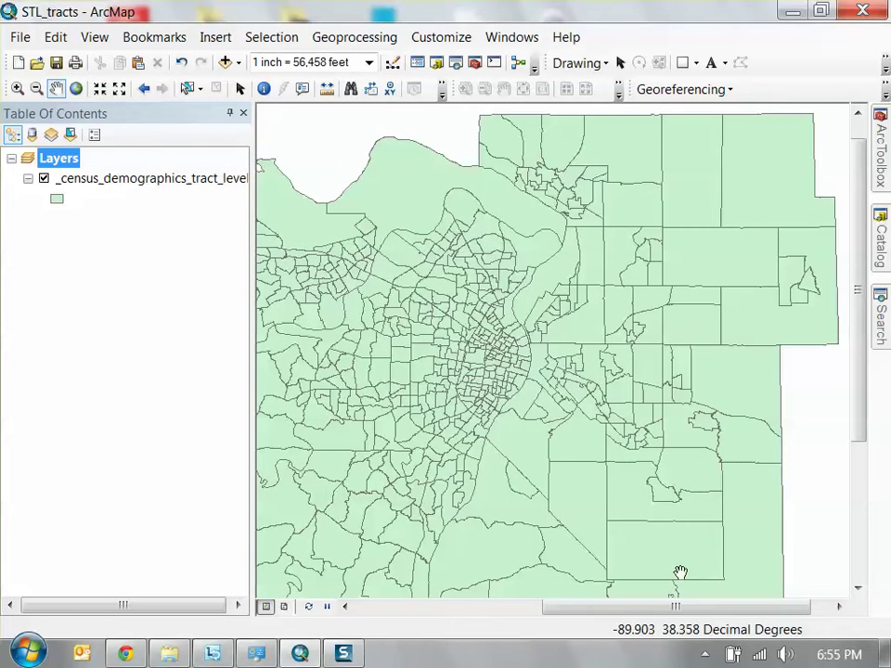
pyautogui.click(703, 655)
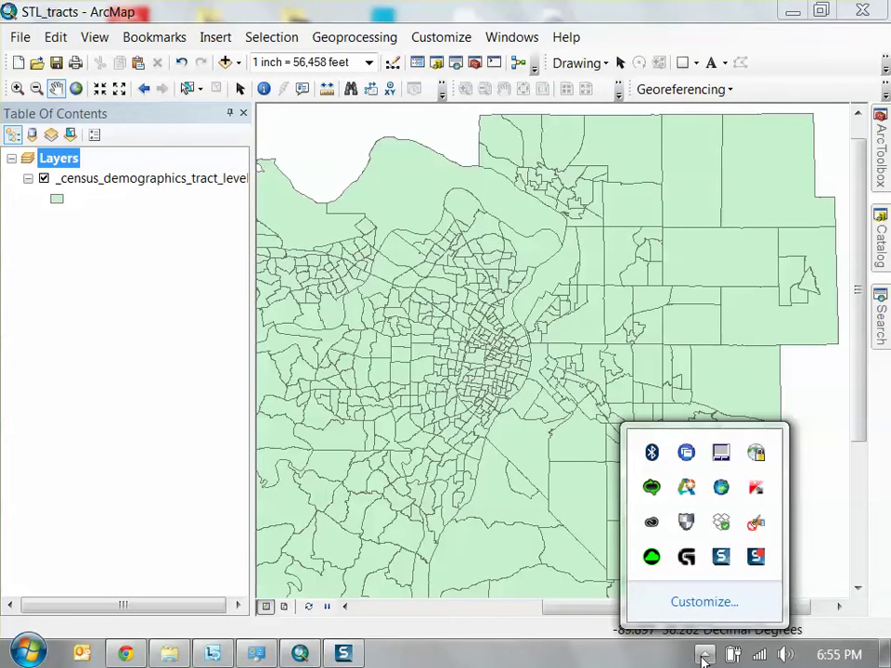
pyautogui.click(703, 655)
pyautogui.moveTo(535, 376)
pyautogui.mouseDown()
pyautogui.moveTo(589, 378)
pyautogui.moveTo(546, 362)
pyautogui.mouseUp()
pyautogui.scroll(2, 545, 360)
pyautogui.scroll(1, 546, 360)
pyautogui.moveTo(628, 247)
pyautogui.mouseDown()
pyautogui.moveTo(607, 315)
pyautogui.moveTo(592, 327)
pyautogui.moveTo(615, 261)
pyautogui.mouseUp()
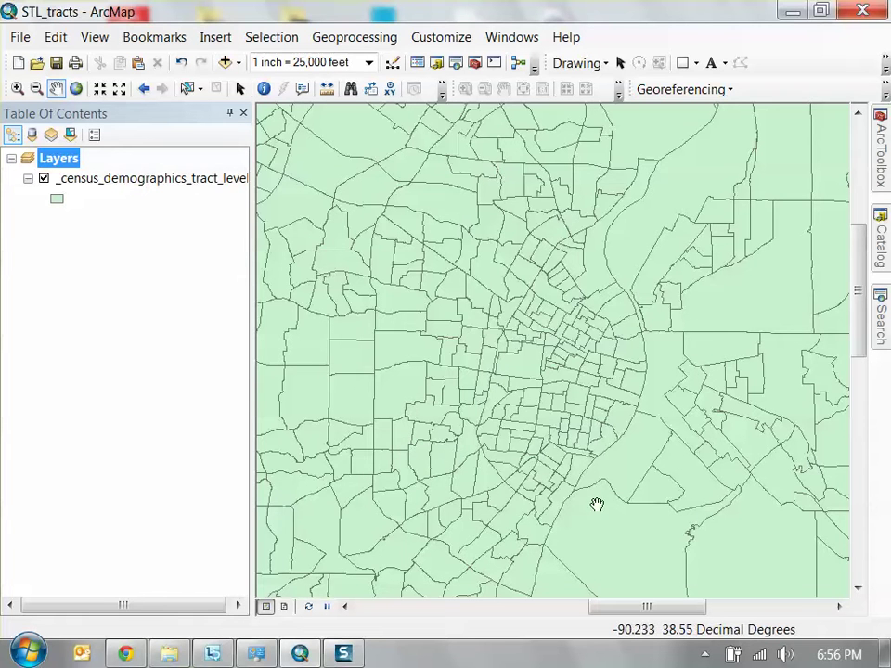
# Check which value fields the census demographics layer offers for graduated colors symbology, leaving its symbology as it is
pyautogui.rightClick(188, 182)
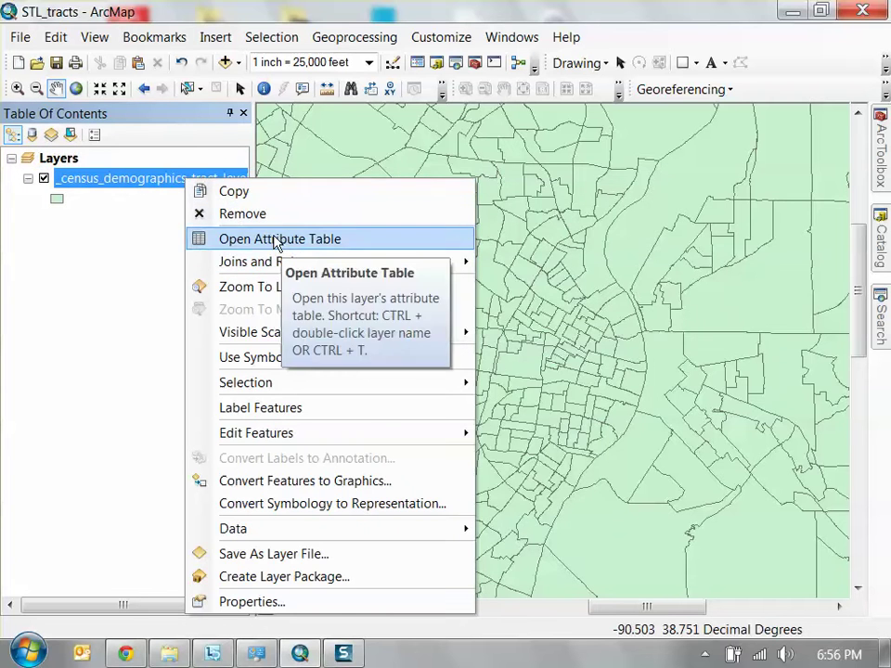
pyautogui.click(336, 602)
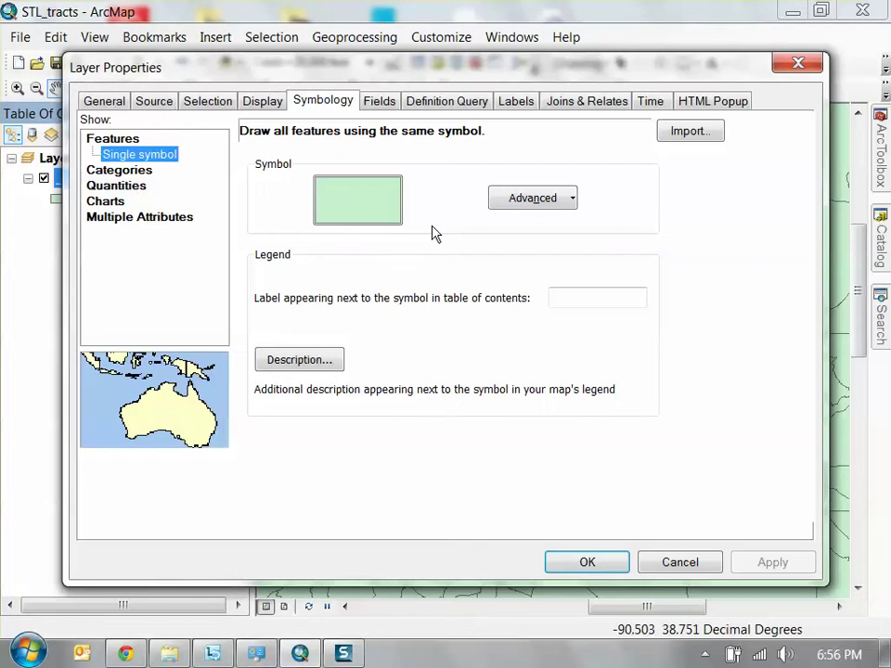
pyautogui.click(126, 188)
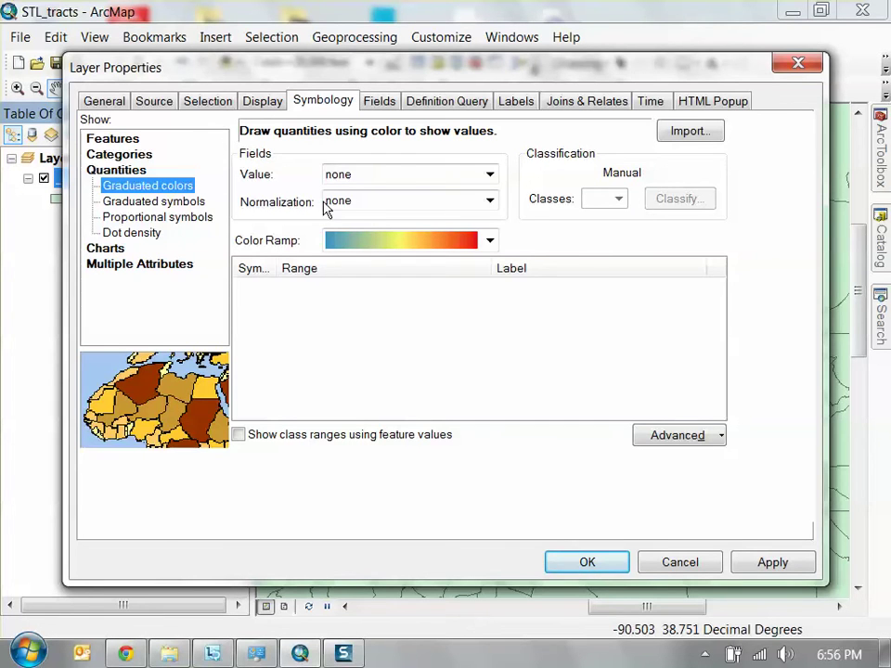
pyautogui.moveTo(380, 72); pyautogui.dragTo(367, 53)
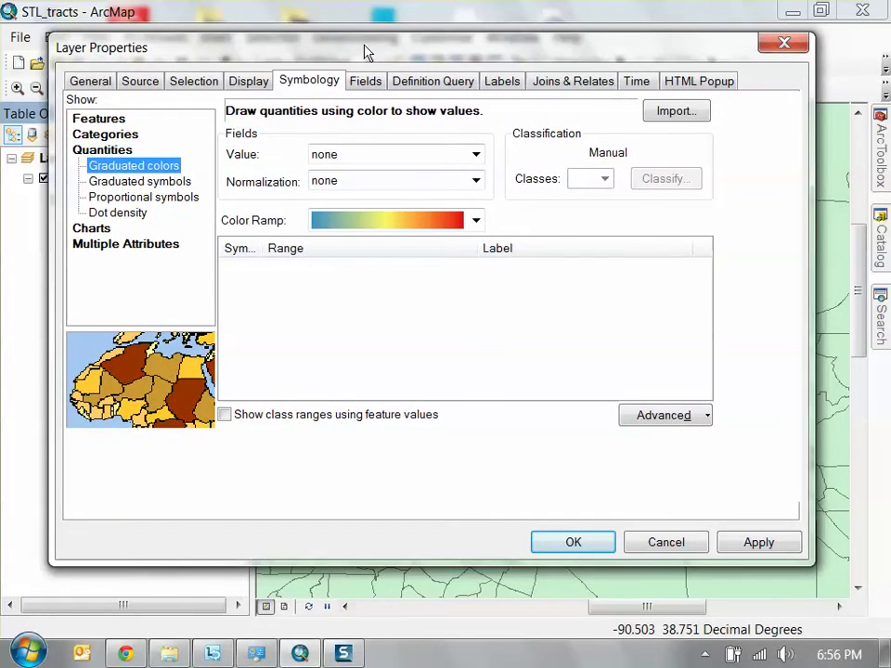
pyautogui.click(474, 154)
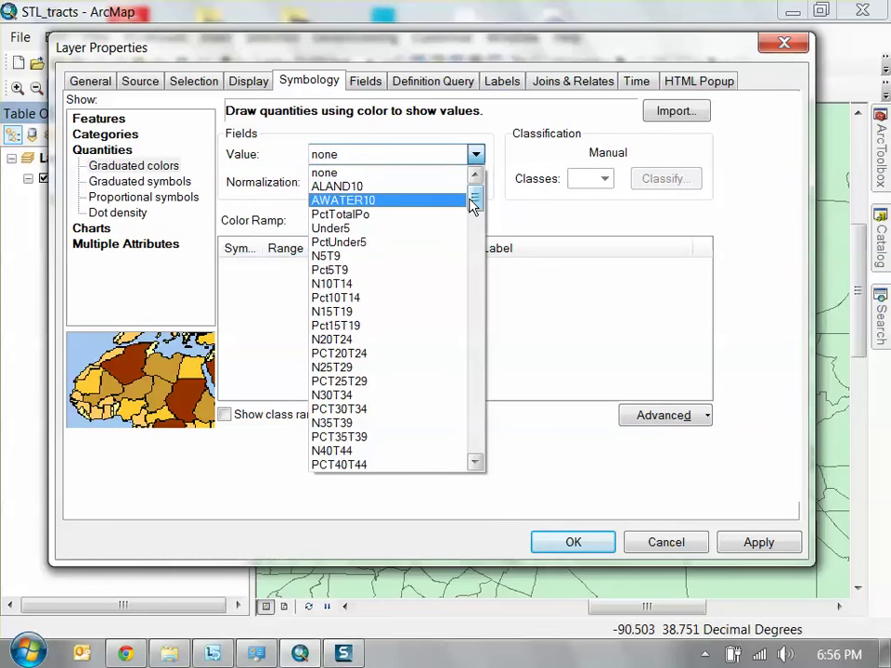
pyautogui.moveTo(474, 198); pyautogui.dragTo(503, 191)
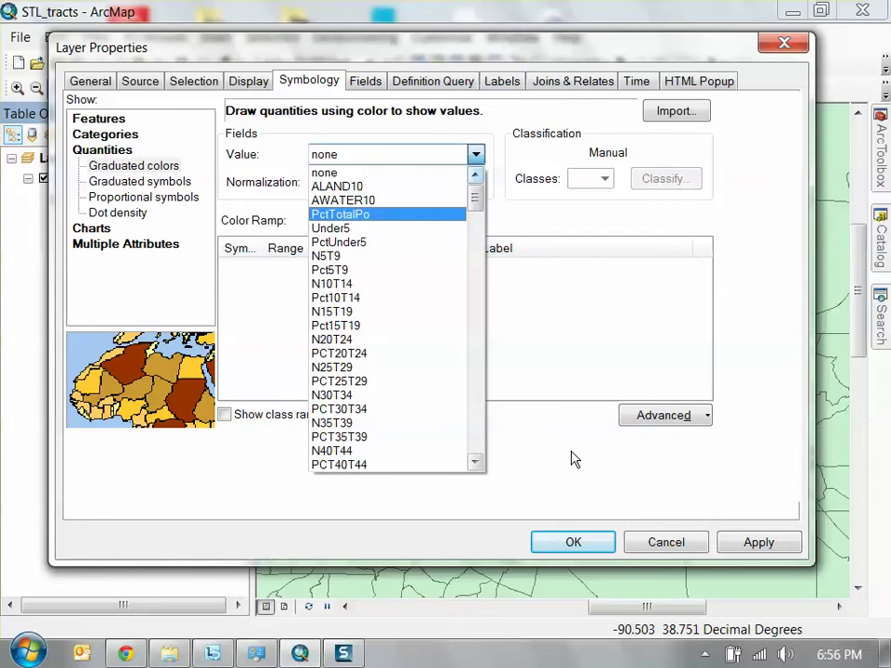
pyautogui.click(657, 538)
pyautogui.click(657, 541)
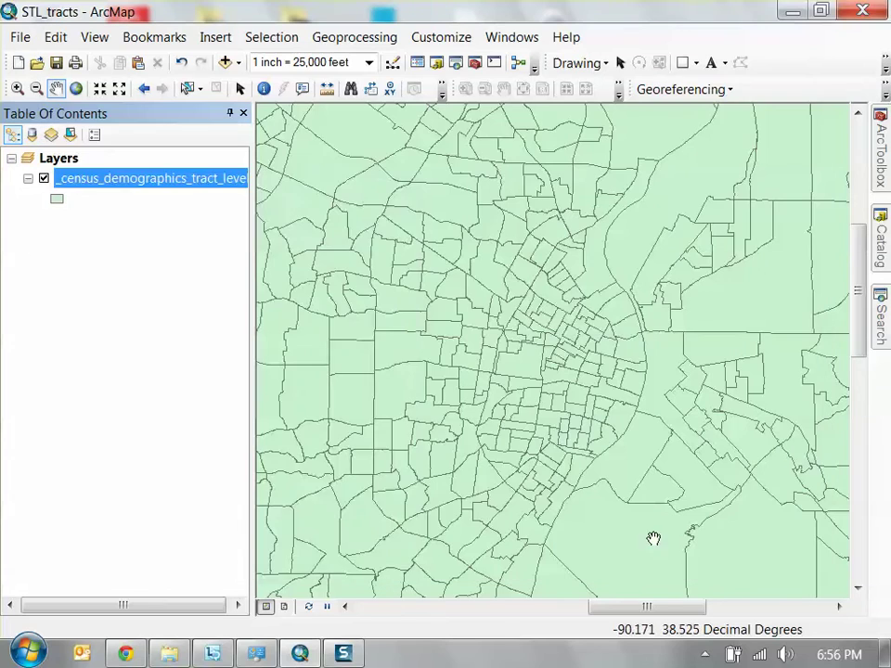
# Open the census demographics layer's attribute table and resize its floating window to fit over the map
pyautogui.rightClick(127, 184)
pyautogui.click(216, 240)
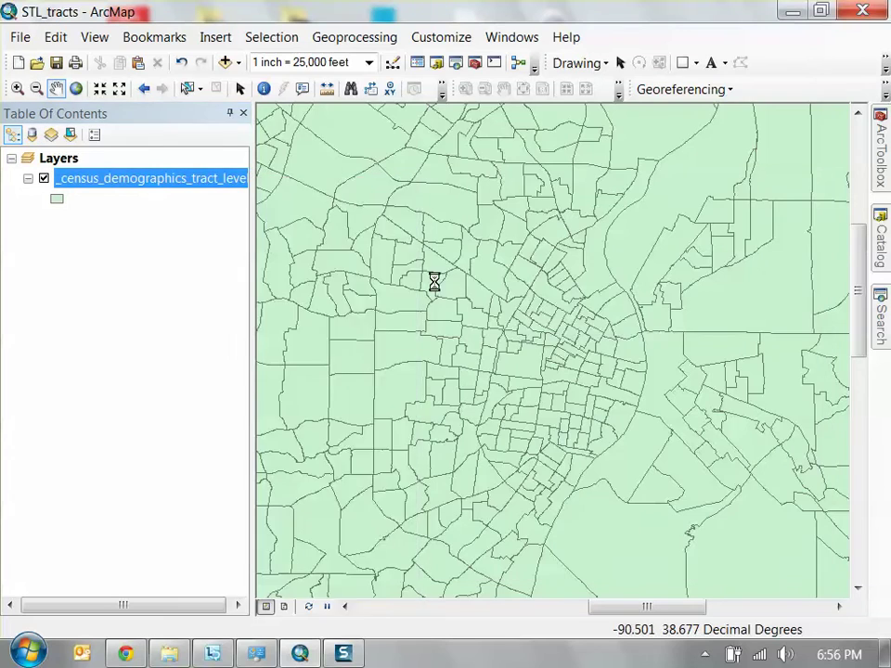
pyautogui.moveTo(383, 135); pyautogui.dragTo(194, 46)
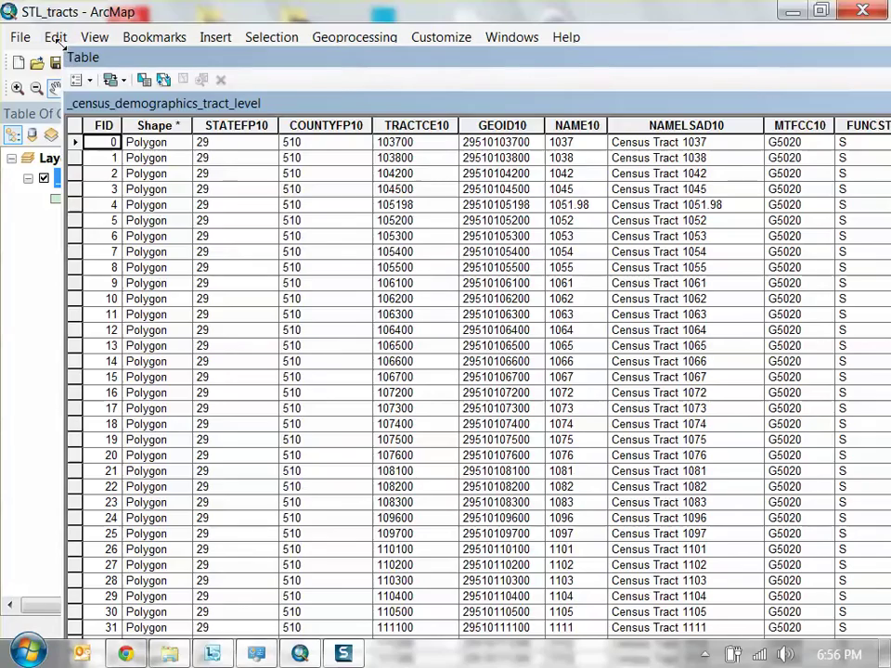
pyautogui.moveTo(65, 48); pyautogui.dragTo(419, 199)
pyautogui.moveTo(576, 199); pyautogui.dragTo(576, 294)
pyautogui.moveTo(446, 302); pyautogui.dragTo(94, 150)
pyautogui.moveTo(350, 454); pyautogui.dragTo(269, 608)
pyautogui.moveTo(345, 159); pyautogui.dragTo(310, 66)
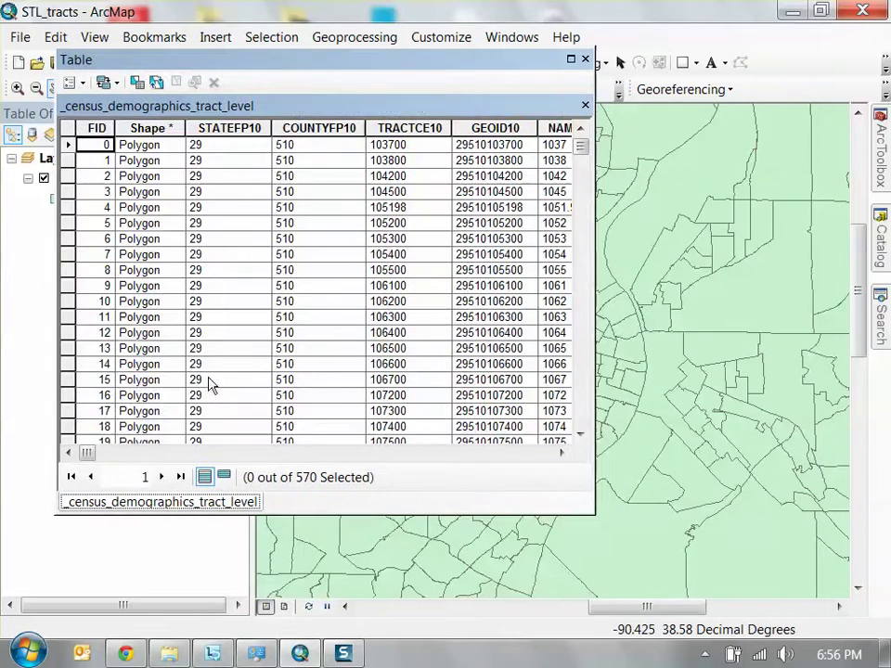
# Look through the attribute table's columns for the TotalPop field and highlight that column
pyautogui.moveTo(89, 454); pyautogui.dragTo(87, 455)
pyautogui.click(562, 453)
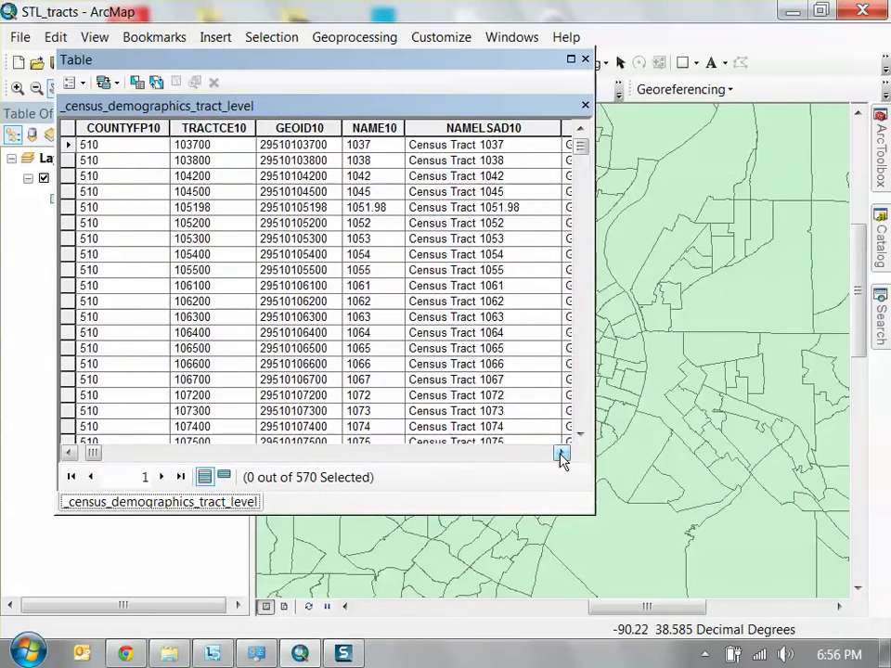
pyautogui.click(562, 453)
pyautogui.click(562, 453)
pyautogui.click(562, 453)
pyautogui.click(562, 453)
pyautogui.click(562, 453)
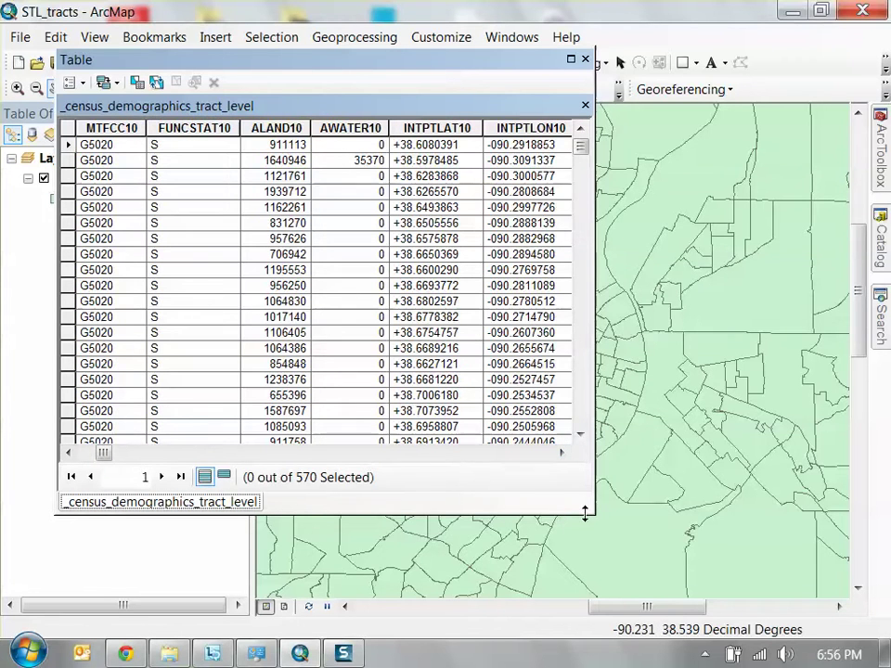
pyautogui.moveTo(585, 513); pyautogui.dragTo(587, 575)
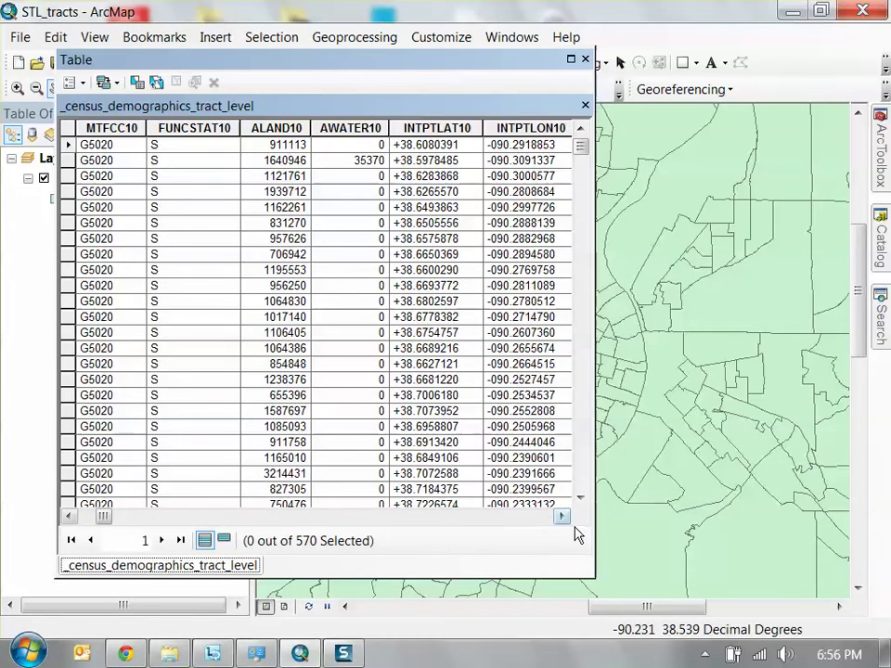
pyautogui.click(561, 516)
pyautogui.click(561, 516)
pyautogui.click(561, 516)
pyautogui.click(562, 516)
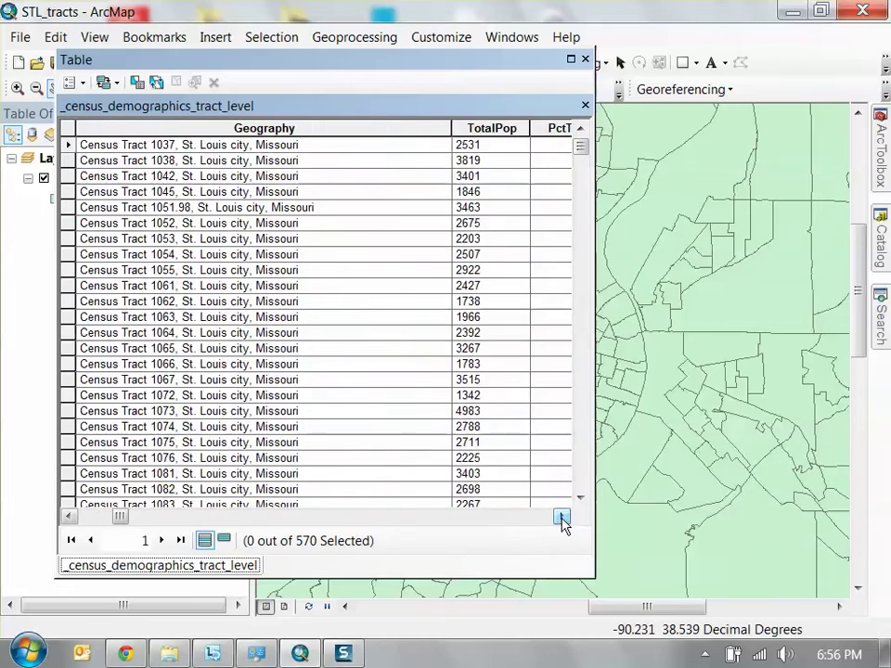
pyautogui.click(561, 516)
pyautogui.click(113, 130)
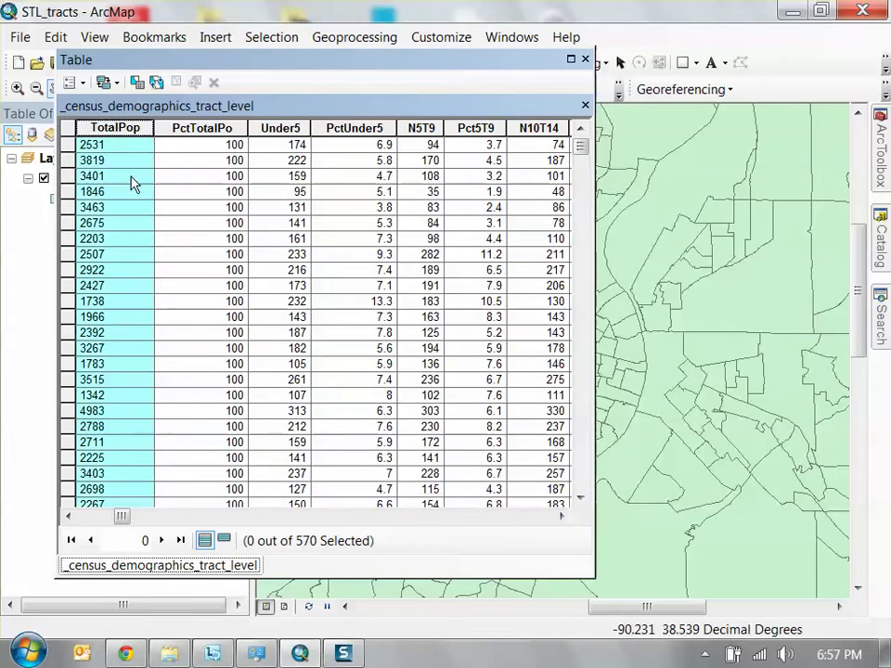
# Check the data type of the TotalPop field in its field properties
pyautogui.click(68, 516)
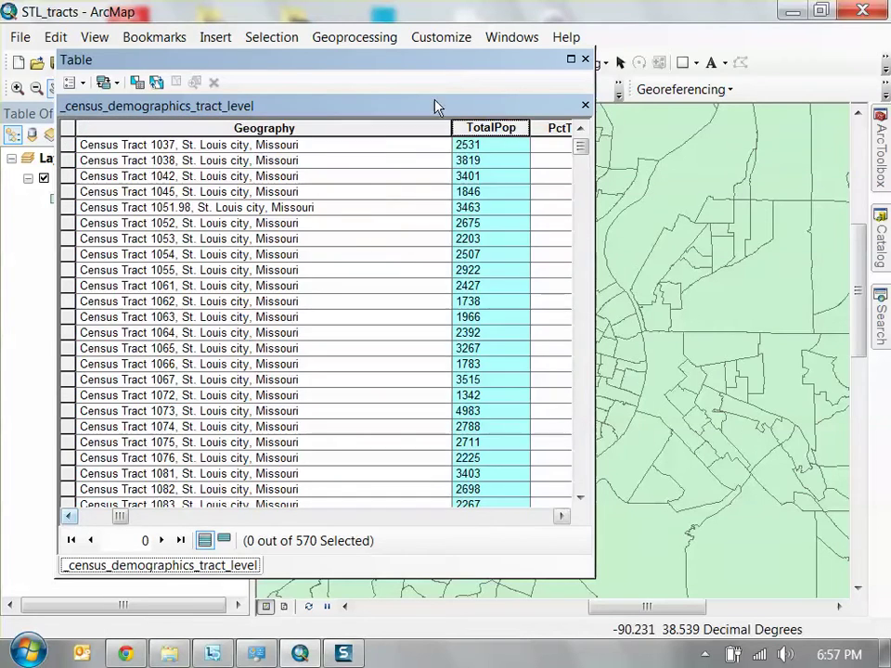
pyautogui.rightClick(501, 128)
pyautogui.click(573, 388)
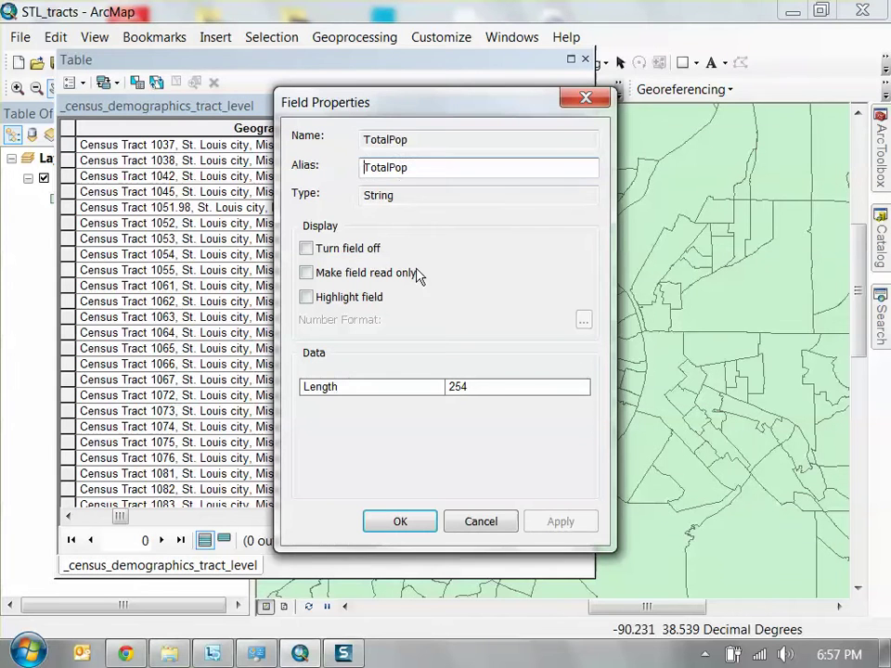
pyautogui.moveTo(414, 197); pyautogui.dragTo(337, 193)
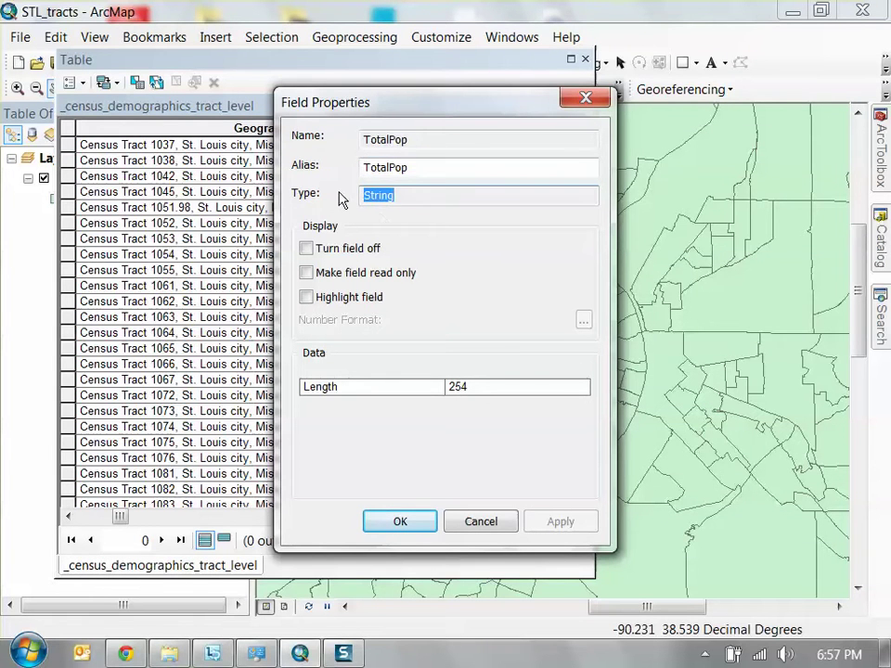
pyautogui.click(440, 202)
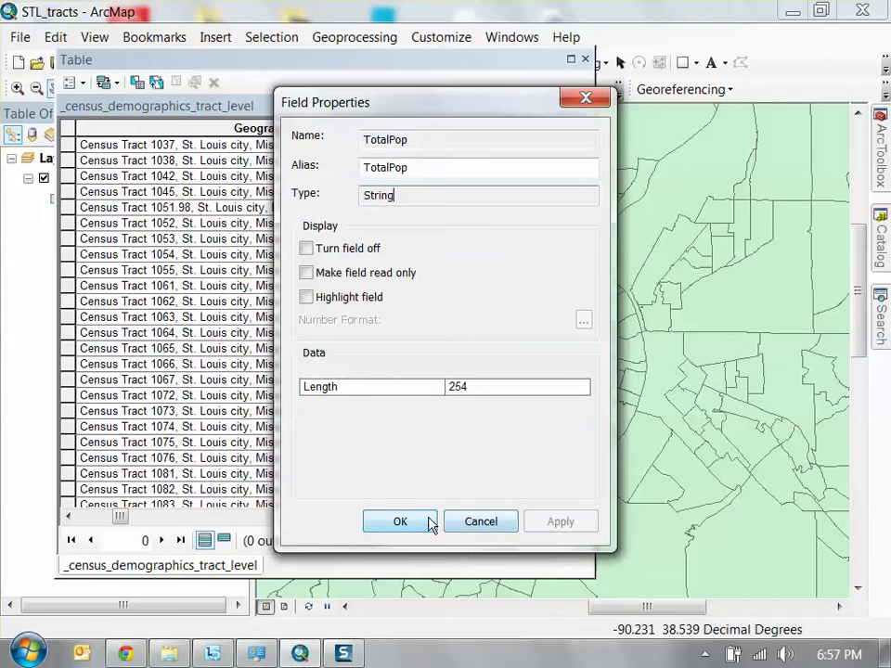
pyautogui.click(400, 522)
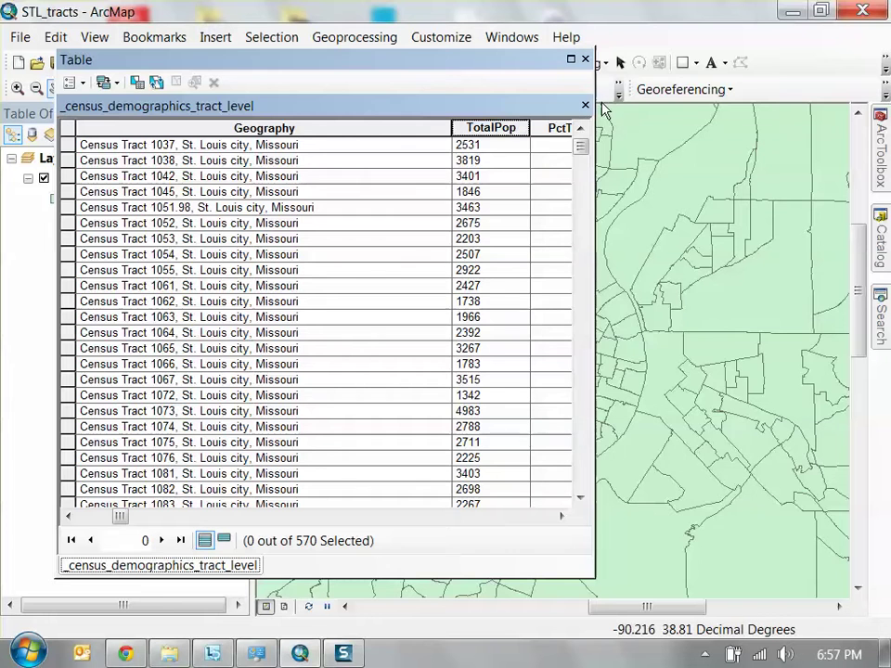
# Widen the attribute table window and add a Long Integer field named POPULATION to the census demographics table
pyautogui.moveTo(595, 85); pyautogui.dragTo(842, 85)
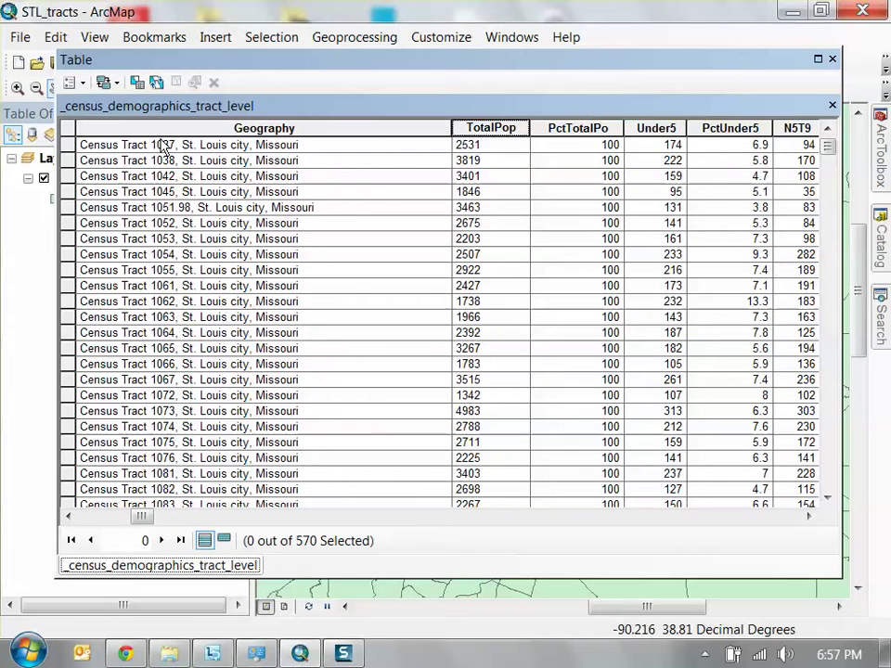
pyautogui.click(75, 83)
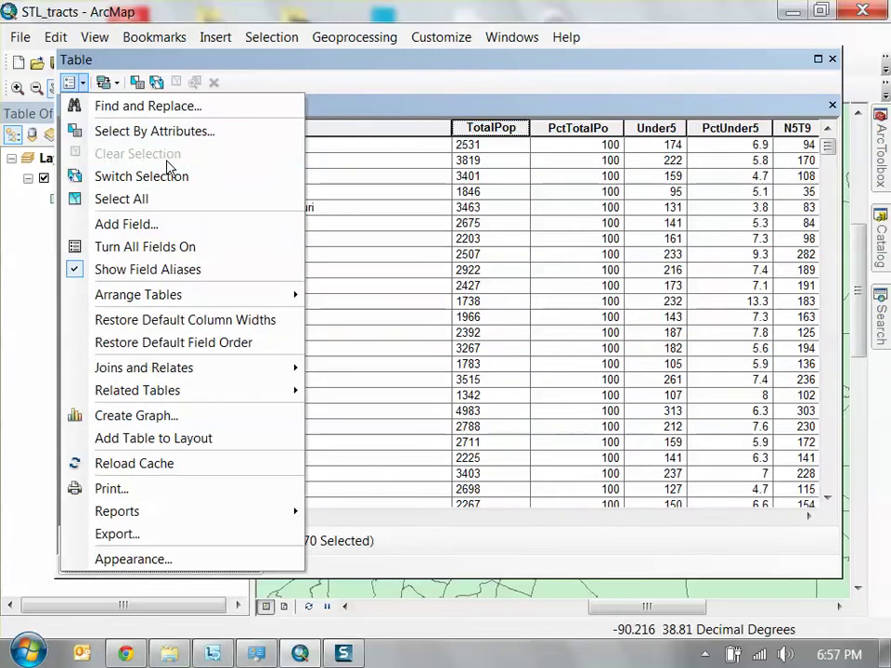
pyautogui.click(138, 228)
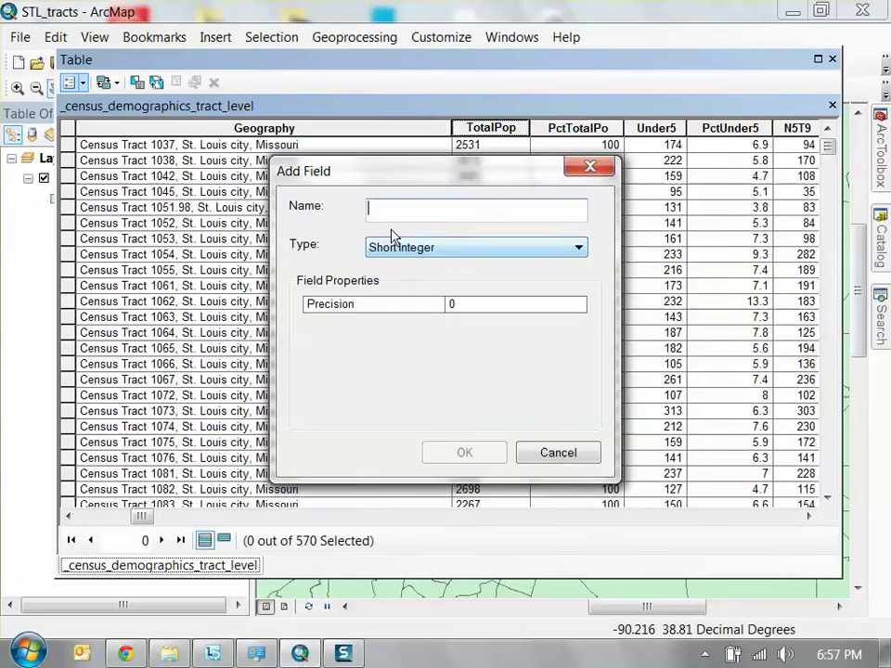
pyautogui.write('POPIU')
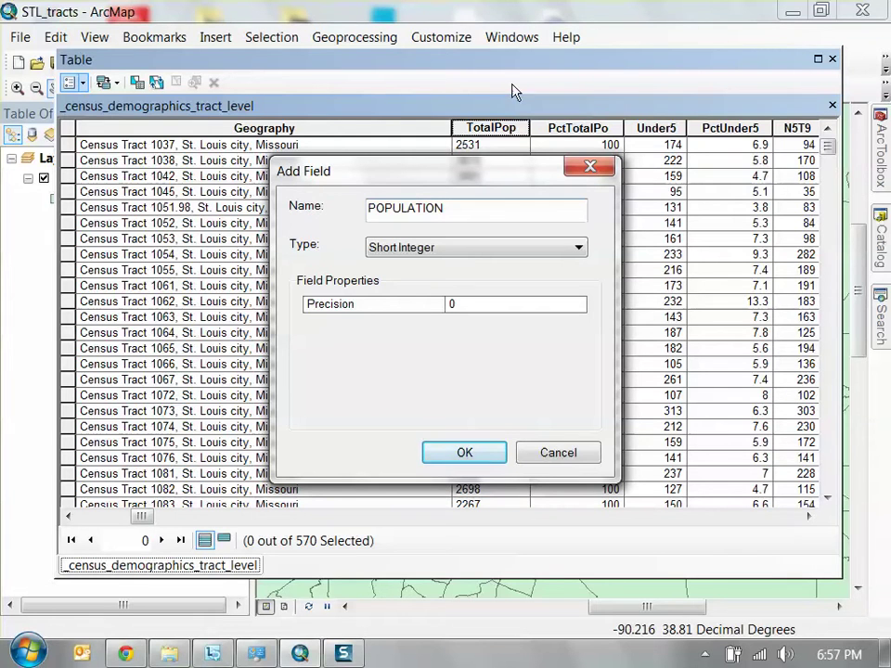
pyautogui.moveTo(472, 182); pyautogui.dragTo(447, 139)
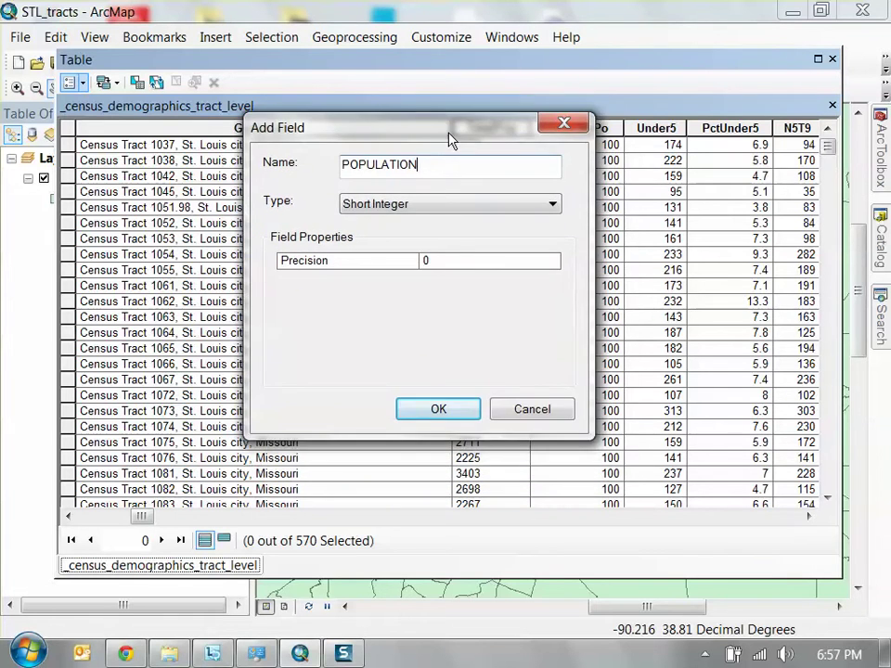
pyautogui.click(417, 206)
pyautogui.click(400, 237)
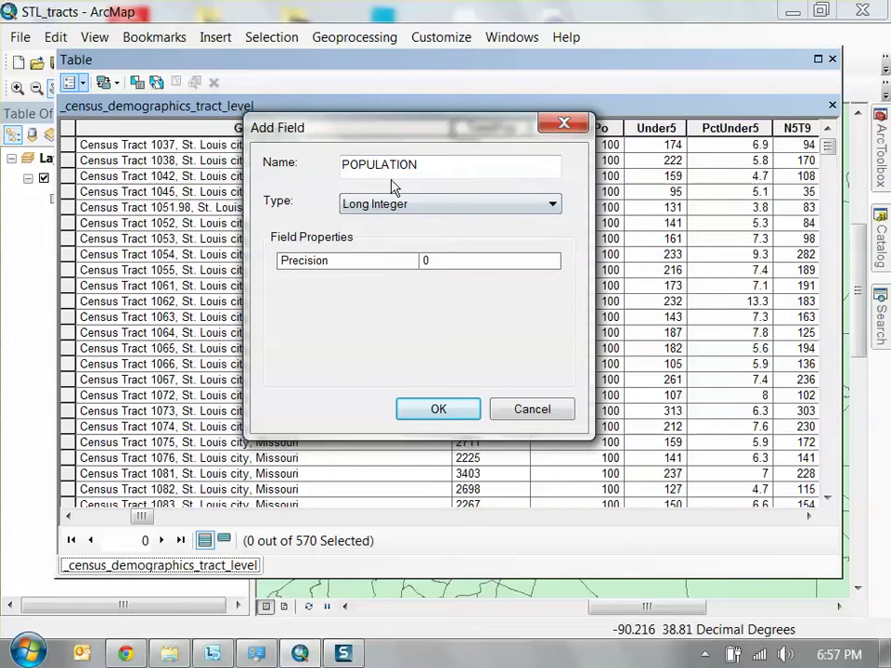
pyautogui.click(449, 413)
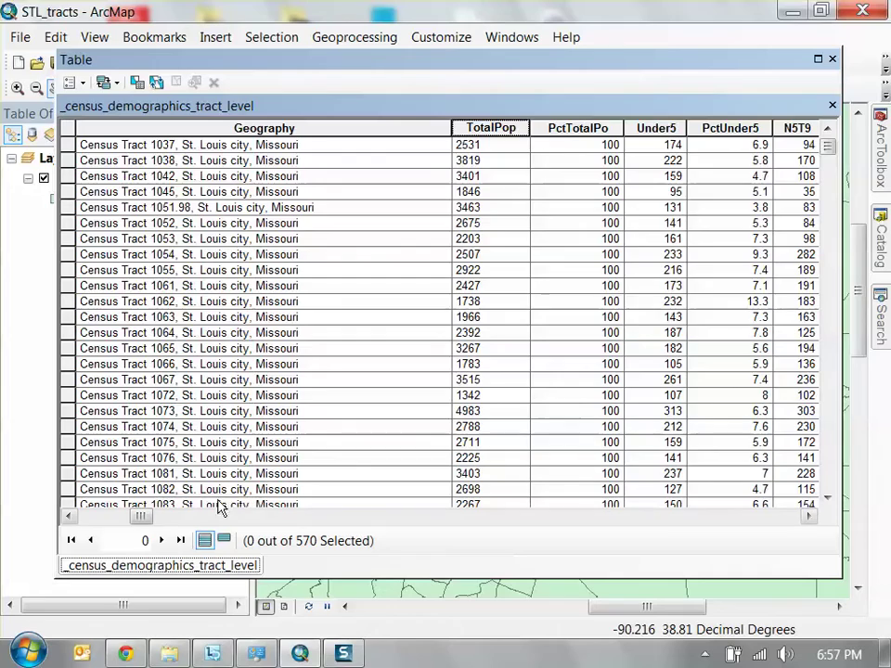
# Move the new POPULATION column from the end of the table to between the Geography and TotalPop columns
pyautogui.moveTo(139, 517); pyautogui.dragTo(804, 539)
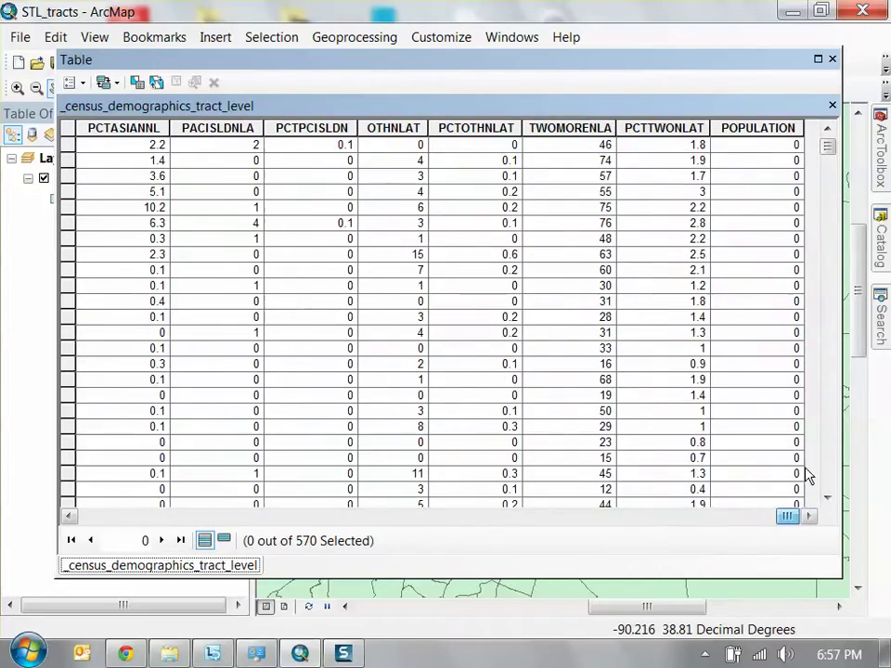
pyautogui.moveTo(827, 147); pyautogui.dragTo(849, 147)
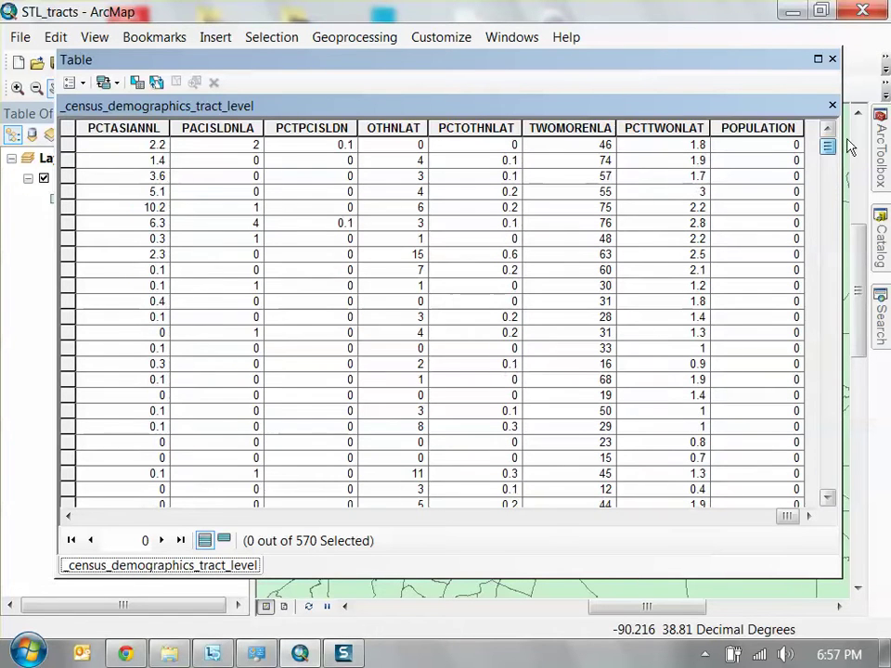
pyautogui.click(766, 124)
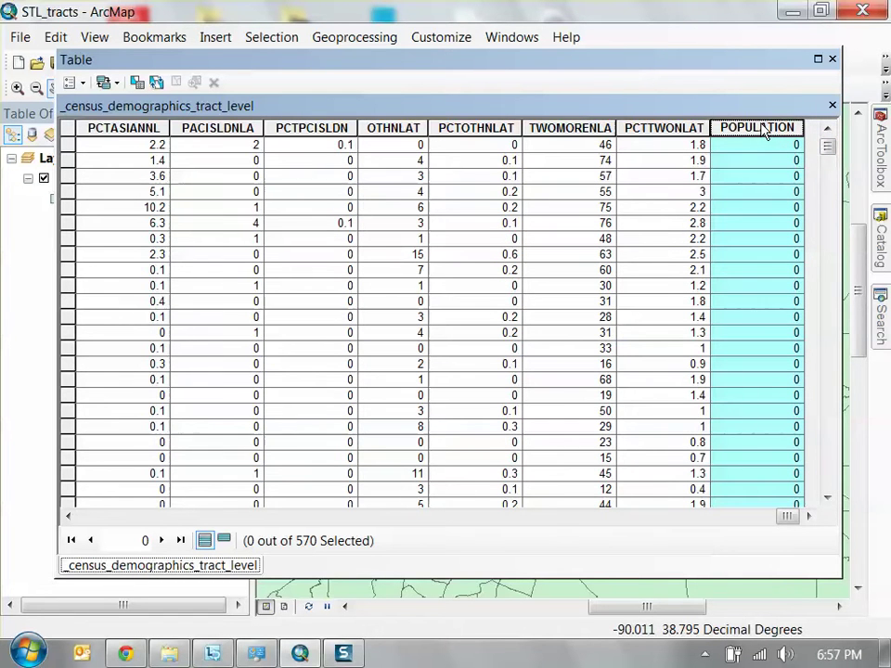
pyautogui.moveTo(770, 132); pyautogui.dragTo(194, 144)
pyautogui.moveTo(112, 134); pyautogui.dragTo(754, 139)
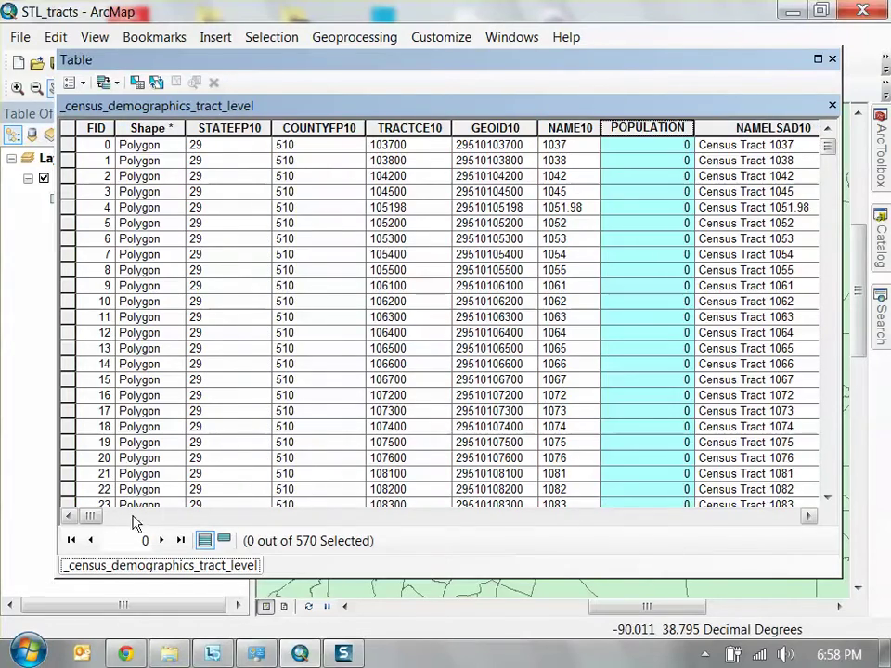
pyautogui.moveTo(90, 517); pyautogui.dragTo(109, 517)
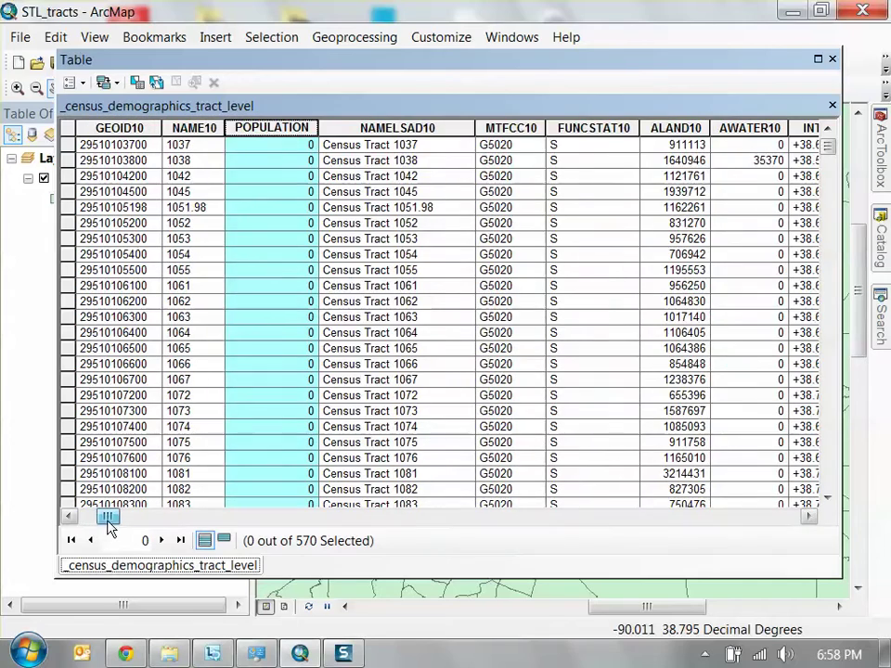
pyautogui.moveTo(294, 136); pyautogui.dragTo(650, 135)
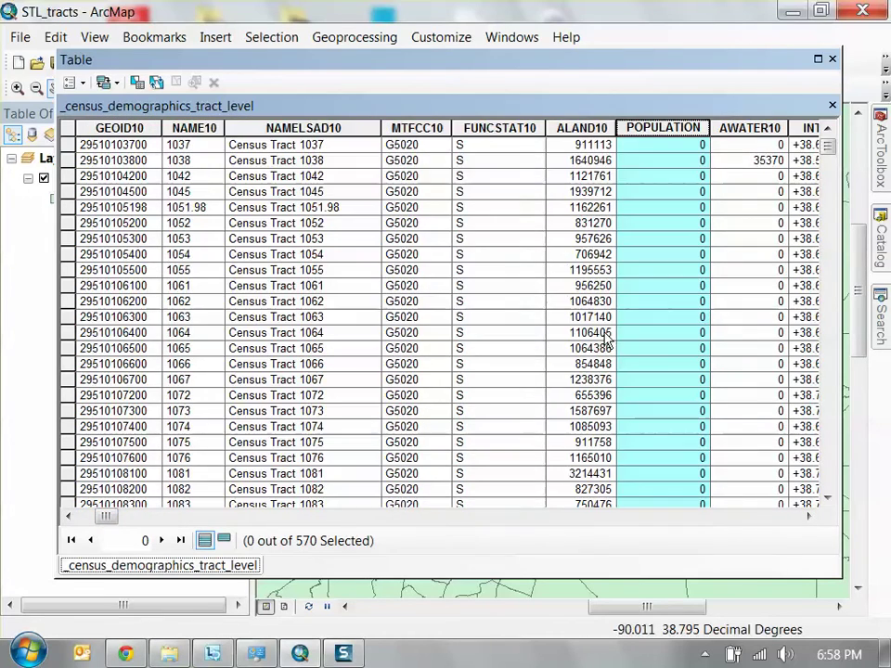
pyautogui.moveTo(99, 517); pyautogui.dragTo(123, 522)
pyautogui.moveTo(183, 131); pyautogui.dragTo(716, 136)
pyautogui.moveTo(123, 518); pyautogui.dragTo(139, 518)
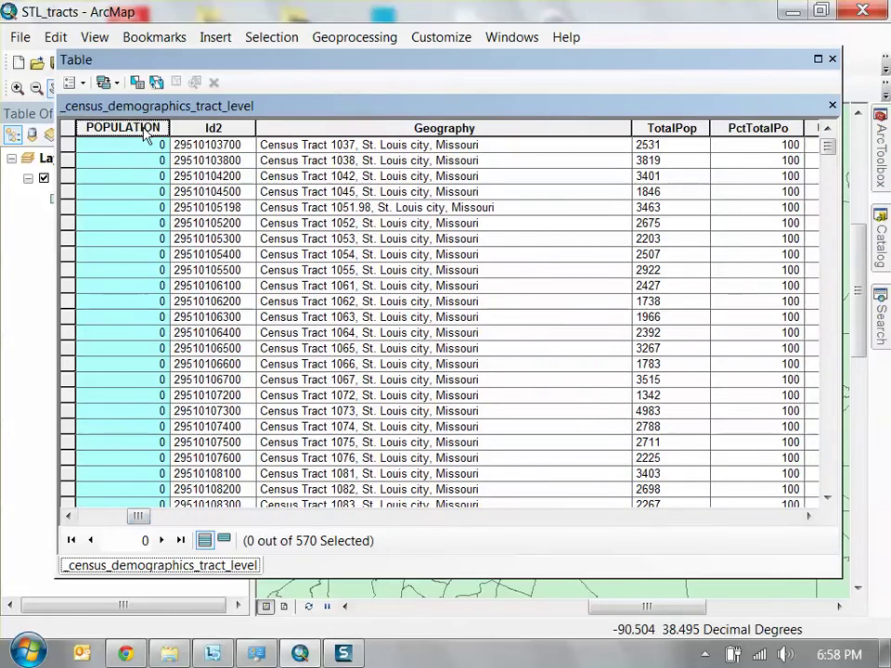
pyautogui.moveTo(123, 127); pyautogui.dragTo(631, 131)
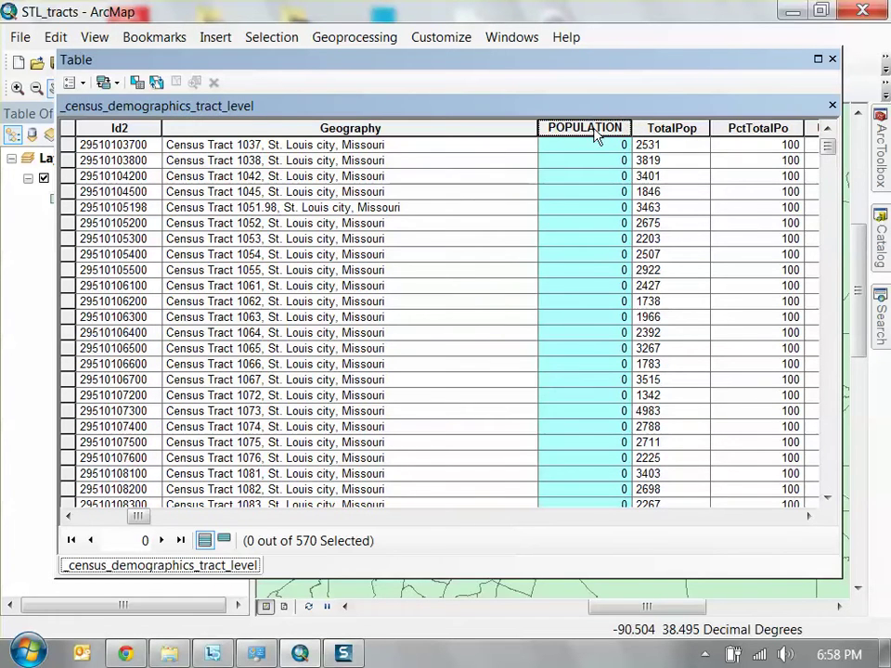
# Calculate the POPULATION field with the Field Calculator, using the expression [TotalPop]
pyautogui.rightClick(599, 135)
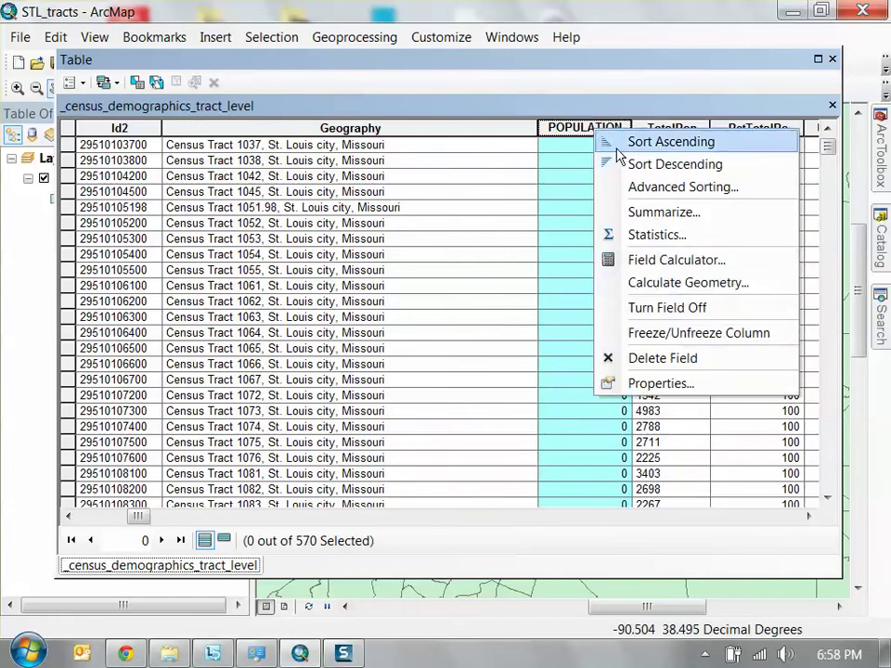
pyautogui.click(681, 262)
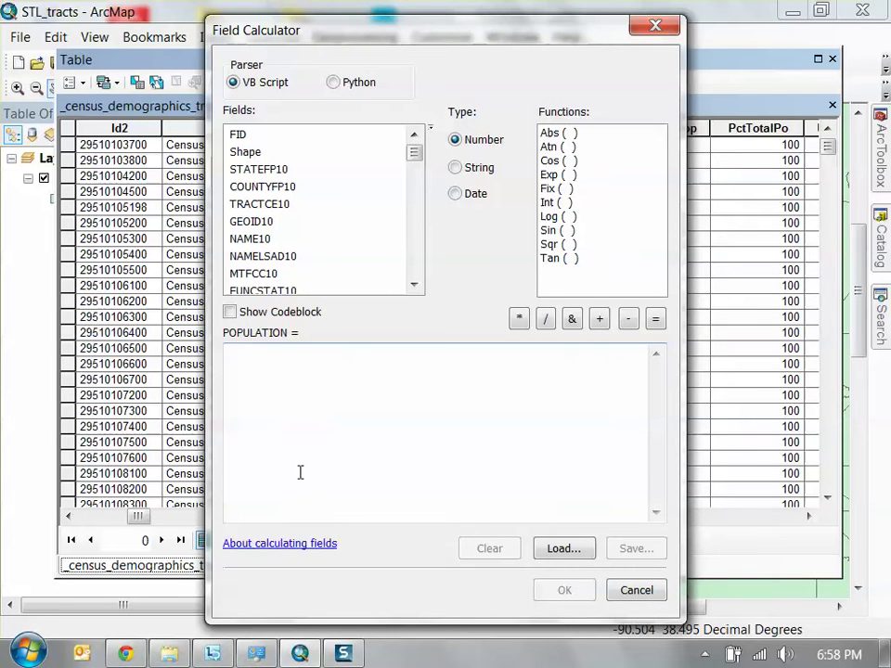
pyautogui.click(316, 383)
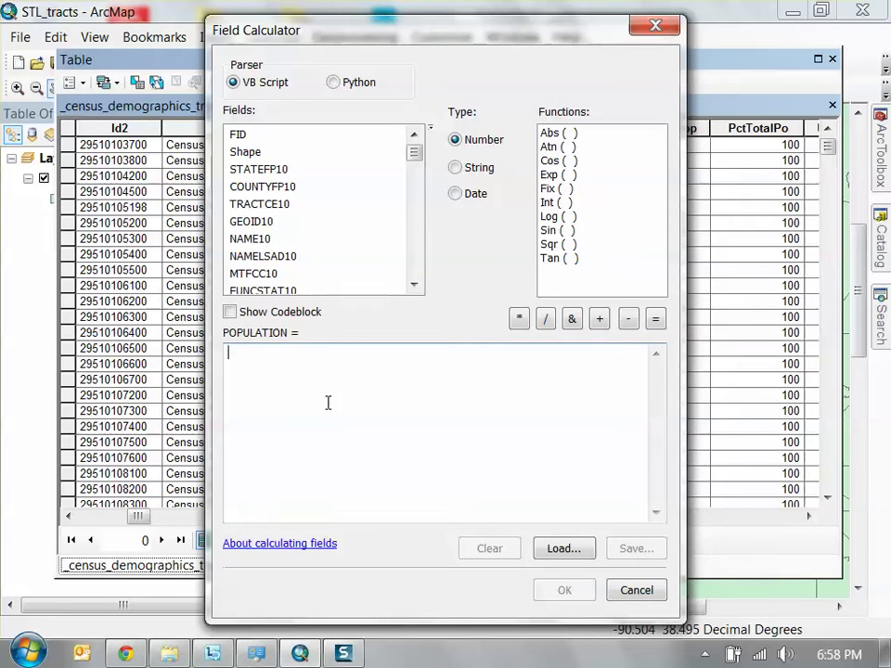
pyautogui.moveTo(414, 158); pyautogui.dragTo(413, 164)
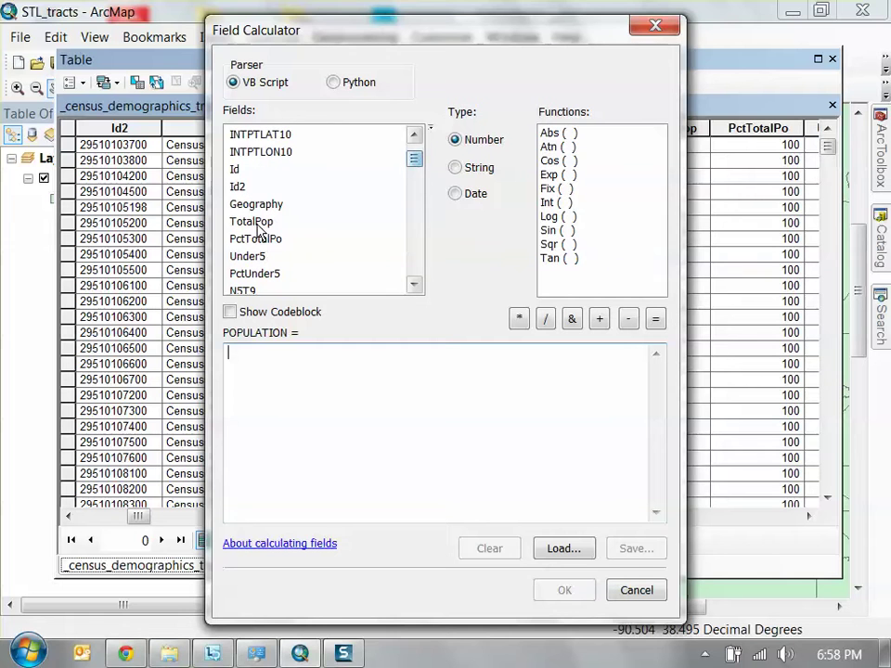
pyautogui.moveTo(544, 34); pyautogui.dragTo(458, 40)
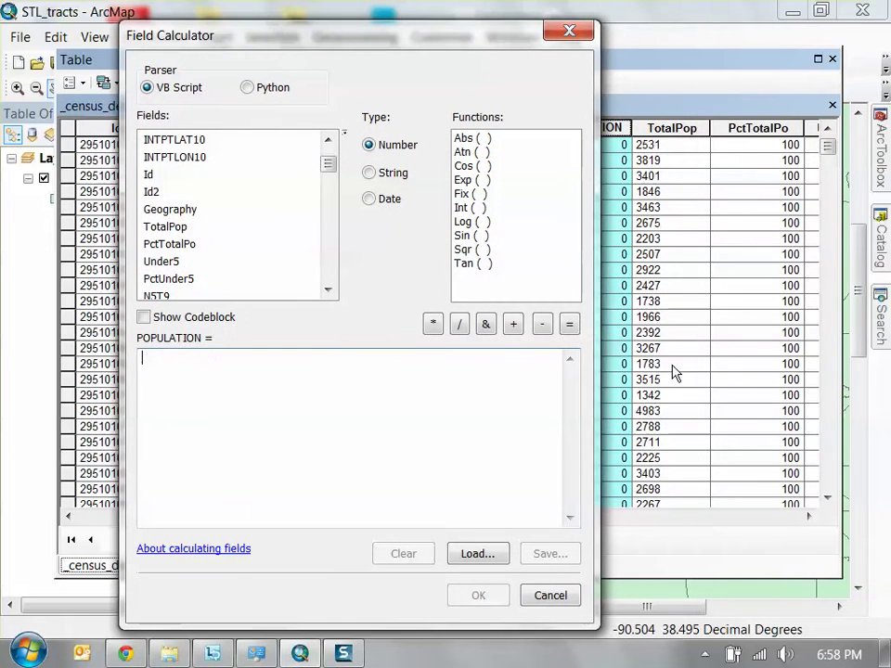
pyautogui.doubleClick(165, 226)
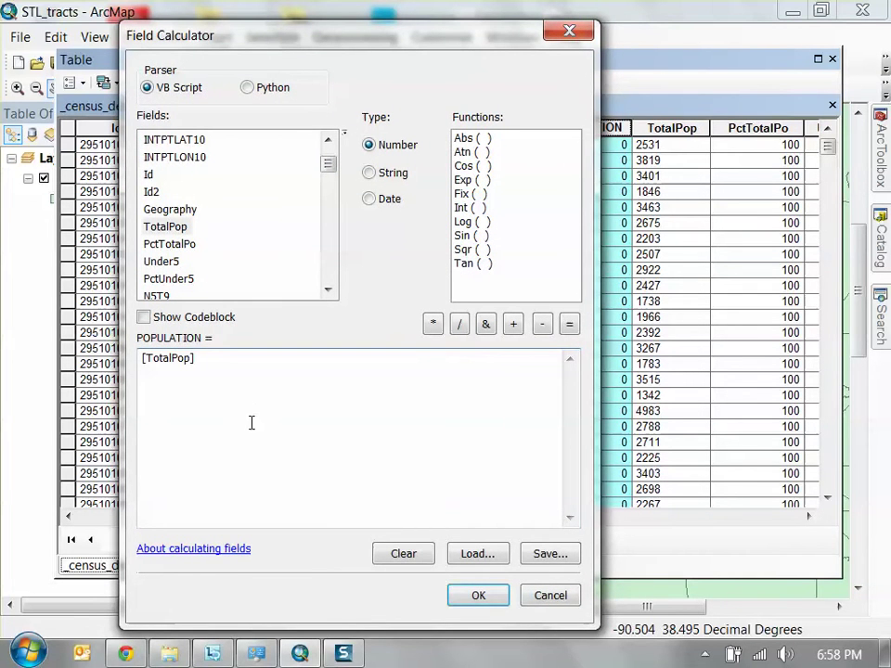
pyautogui.click(481, 594)
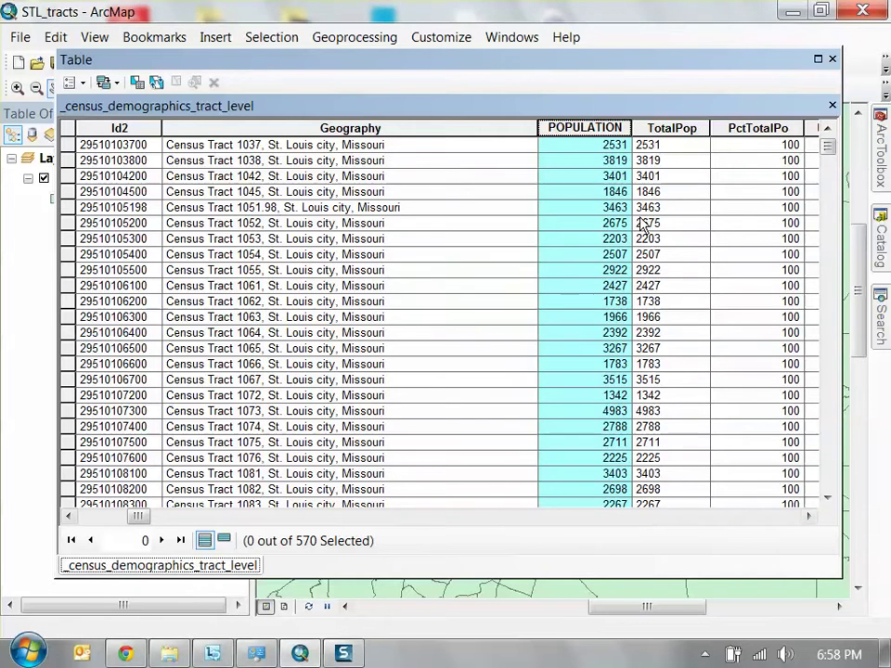
# Check the data type of the POPULATION field in its field properties, and close the attribute table
pyautogui.rightClick(619, 130)
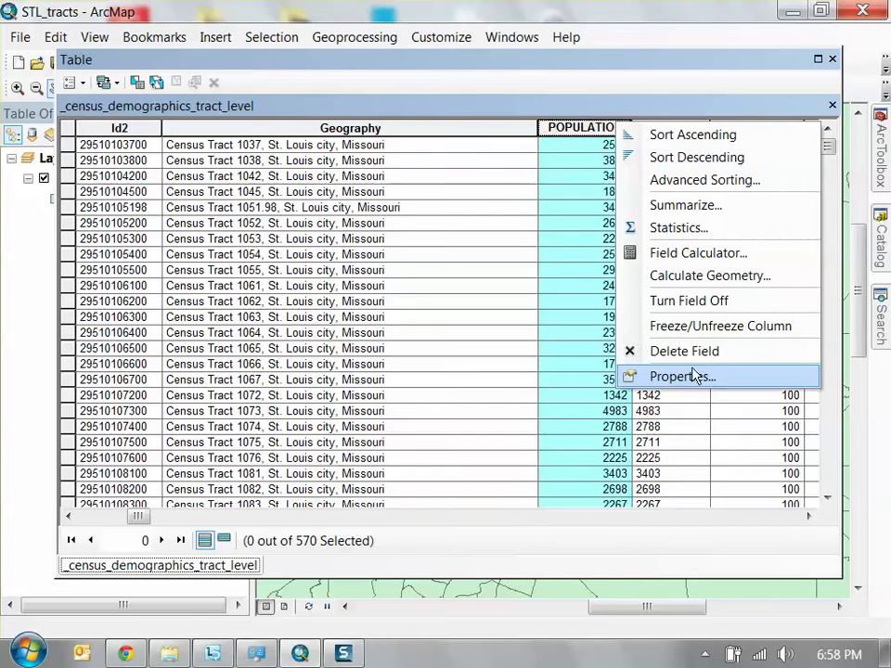
pyautogui.click(640, 374)
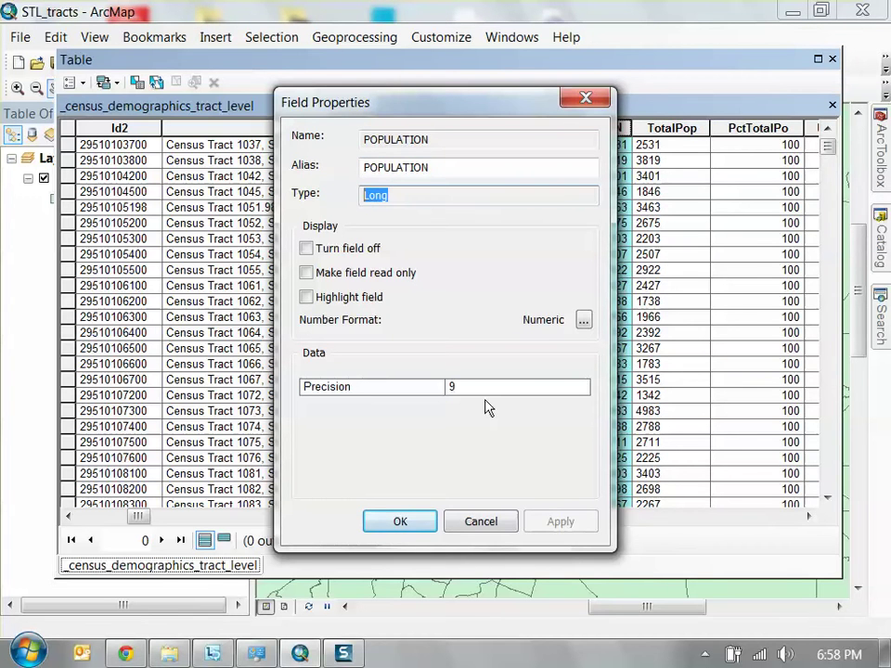
pyautogui.click(395, 521)
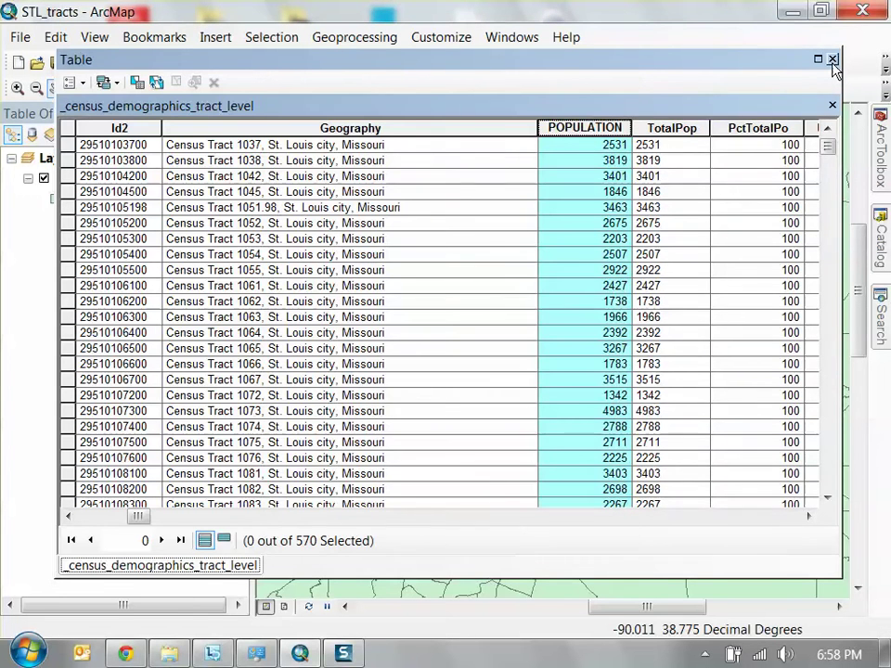
pyautogui.click(831, 58)
# Set the census demographics layer's symbology to graduated colors with POPULATION as the value field
pyautogui.rightClick(83, 183)
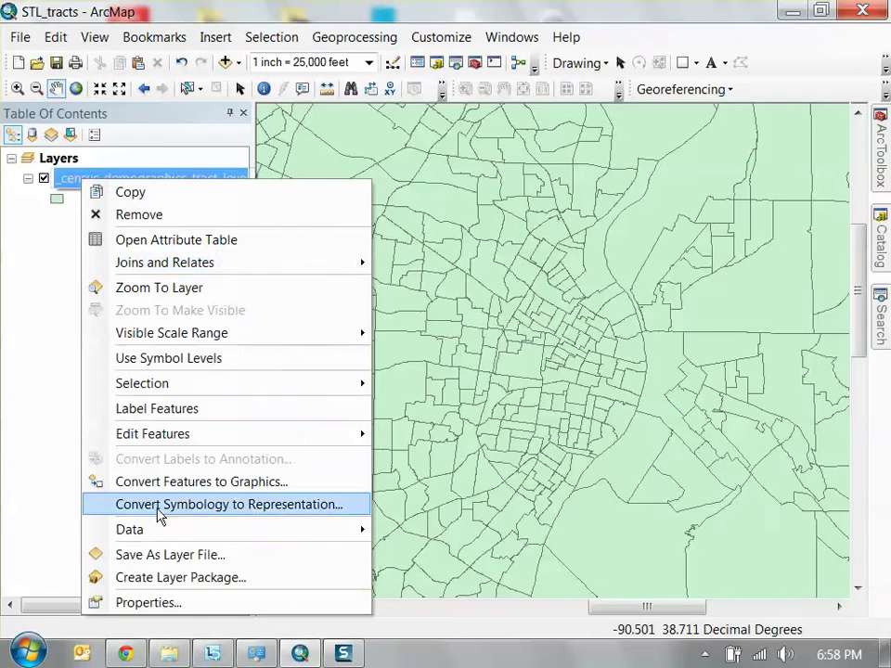
pyautogui.click(140, 603)
pyautogui.click(116, 185)
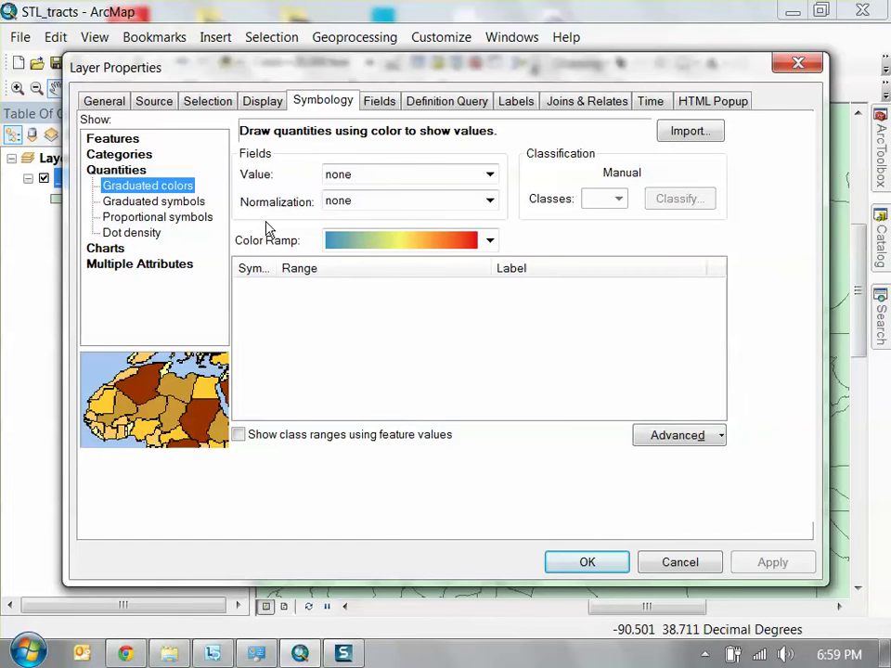
pyautogui.click(416, 177)
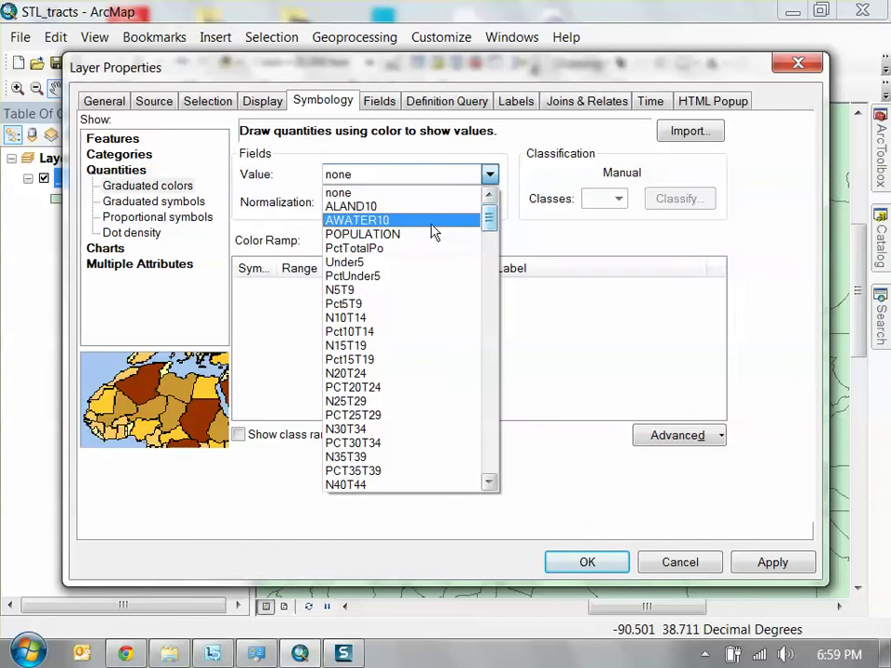
pyautogui.click(399, 236)
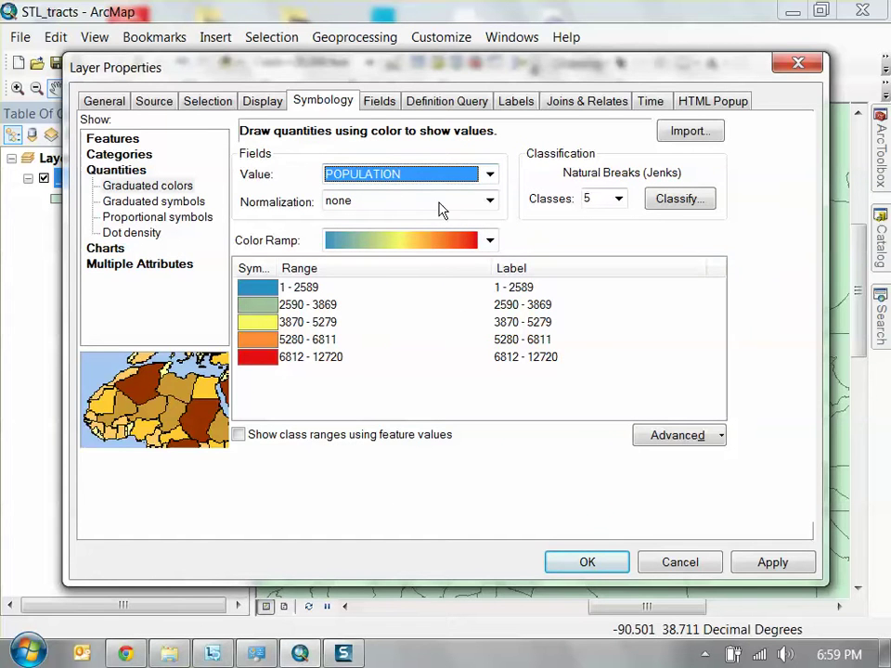
pyautogui.moveTo(408, 70); pyautogui.dragTo(414, 71)
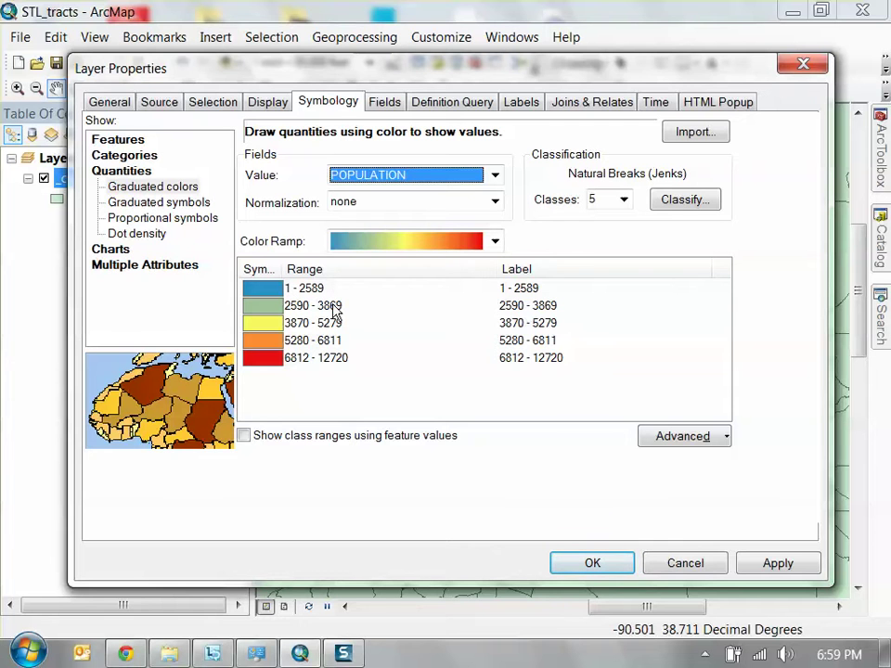
# Divide the population values into 15 classes and apply the graduated colors to the tract map
pyautogui.click(623, 199)
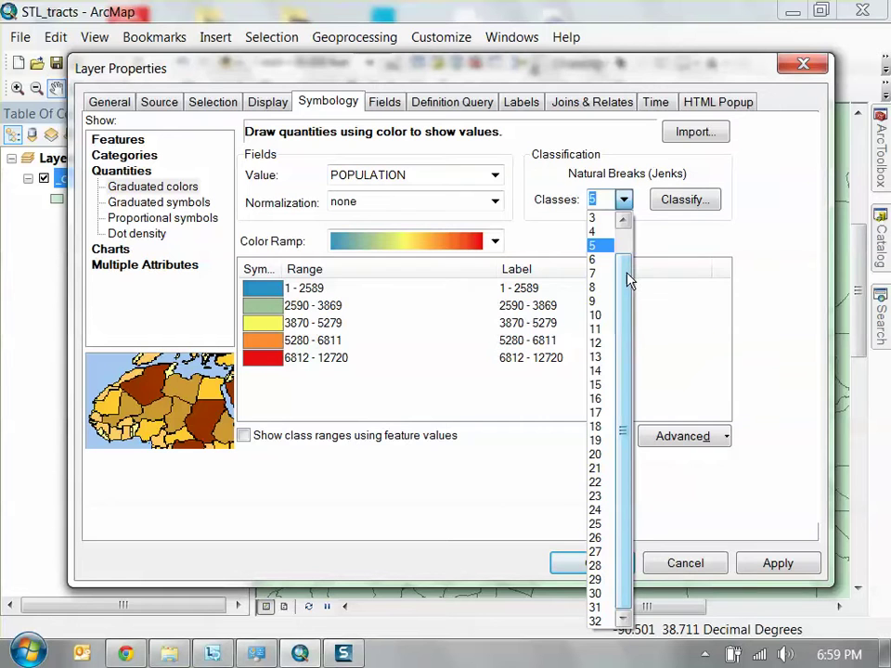
pyautogui.click(595, 314)
pyautogui.click(624, 201)
pyautogui.click(597, 383)
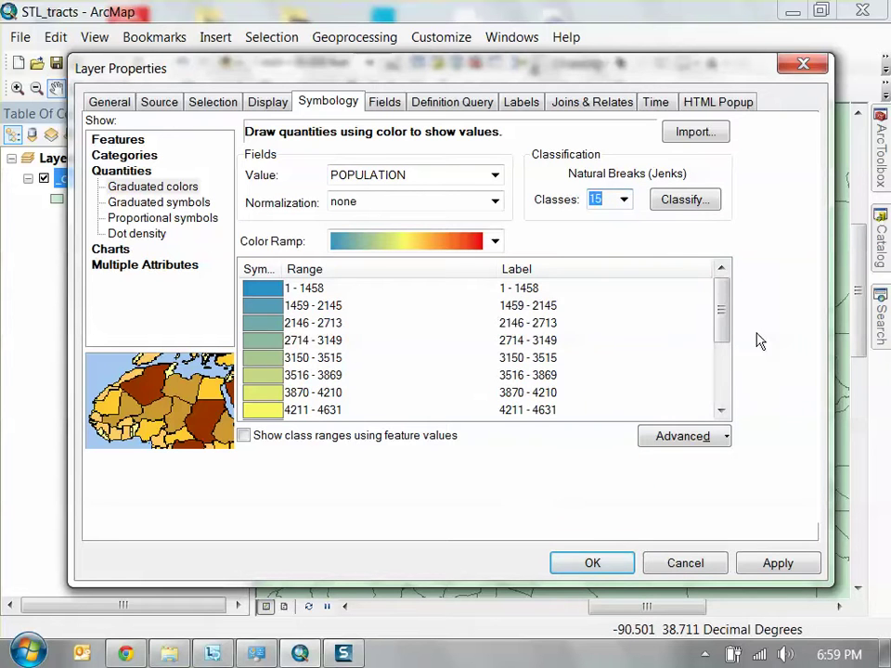
pyautogui.moveTo(722, 311); pyautogui.dragTo(748, 443)
pyautogui.click(599, 561)
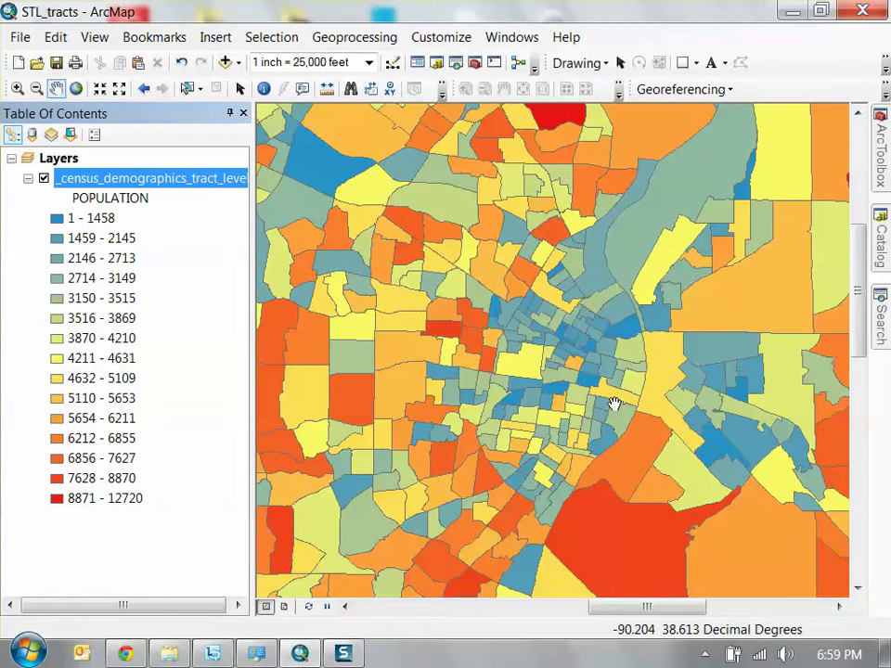
pyautogui.scroll(3, 580, 373)
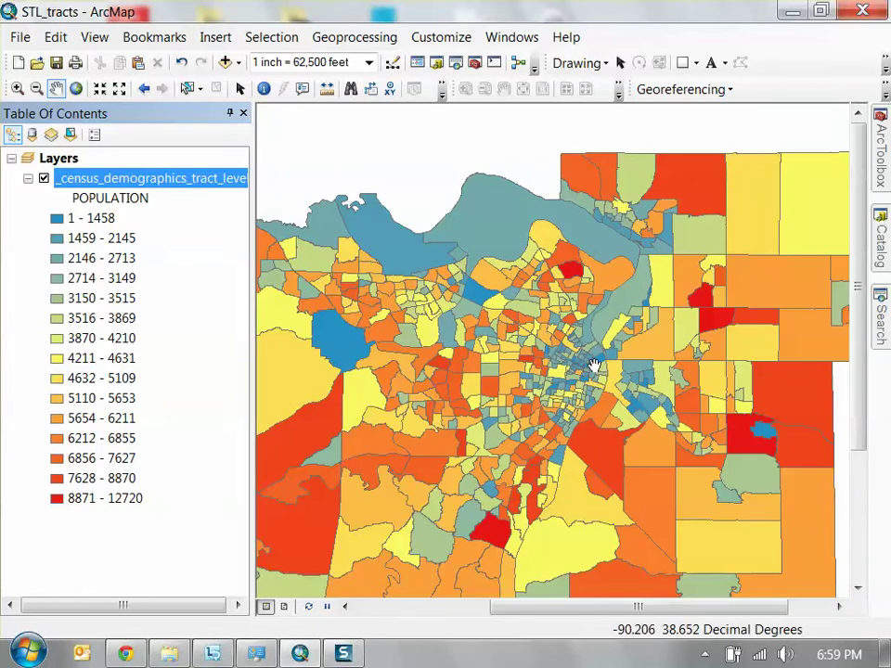
pyautogui.moveTo(580, 376); pyautogui.dragTo(662, 277)
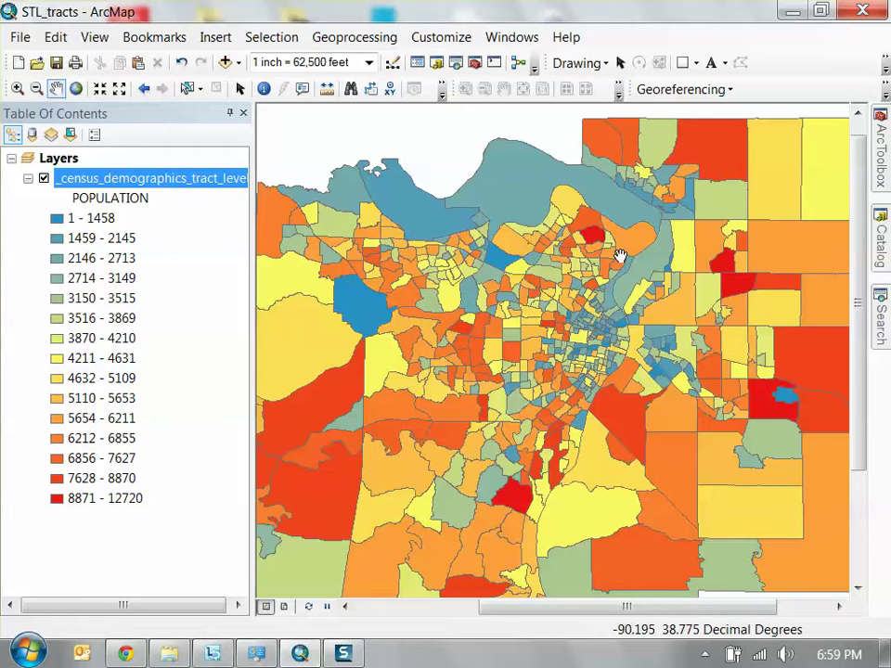
# Examine the graduated population colors of the tracts in central St. Louis and the surrounding suburbs, both close up and at wider scales
pyautogui.moveTo(609, 342); pyautogui.dragTo(563, 356)
pyautogui.scroll(3, 562, 356)
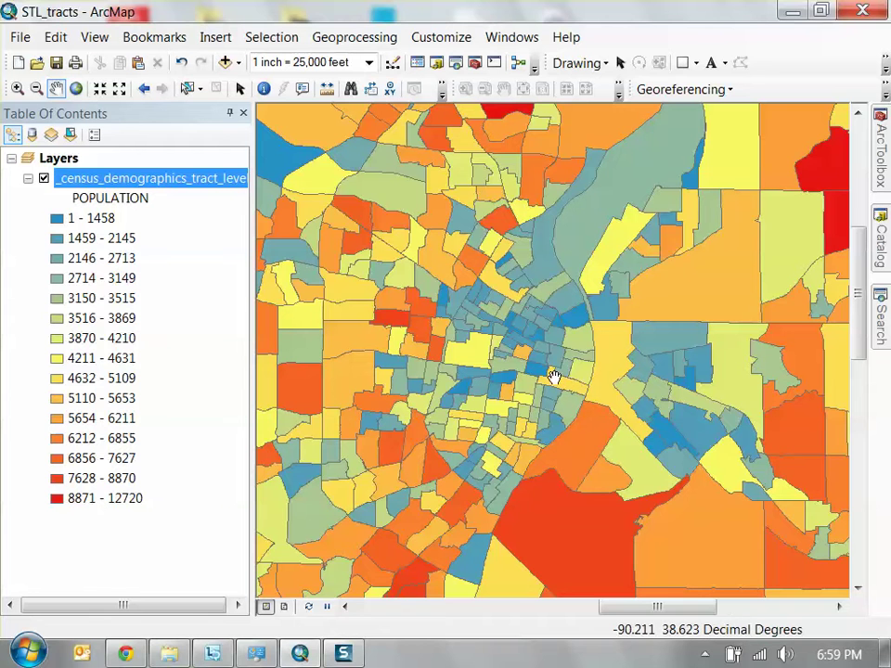
pyautogui.moveTo(522, 378); pyautogui.dragTo(544, 363)
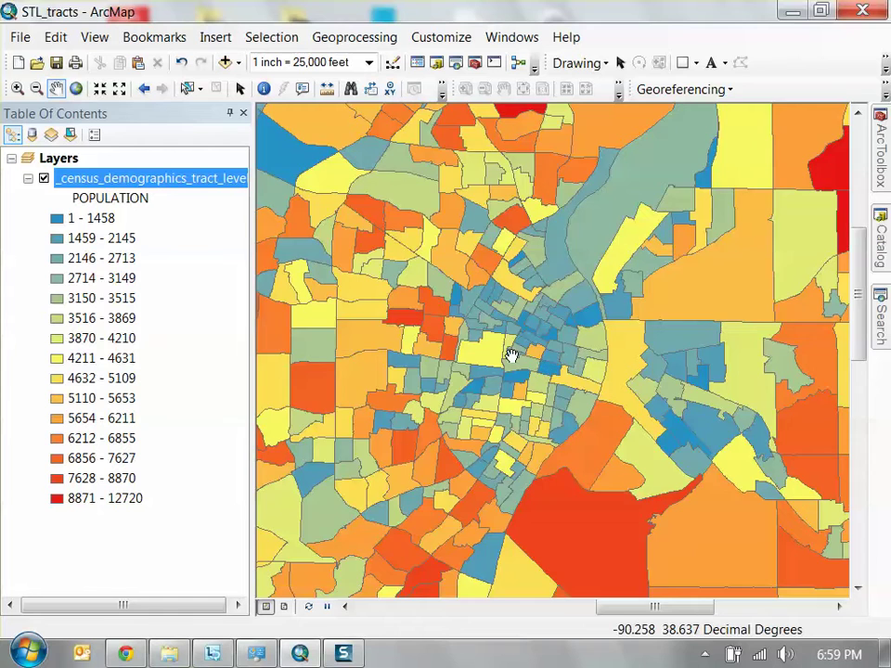
pyautogui.scroll(1, 517, 363)
pyautogui.scroll(-1, 517, 362)
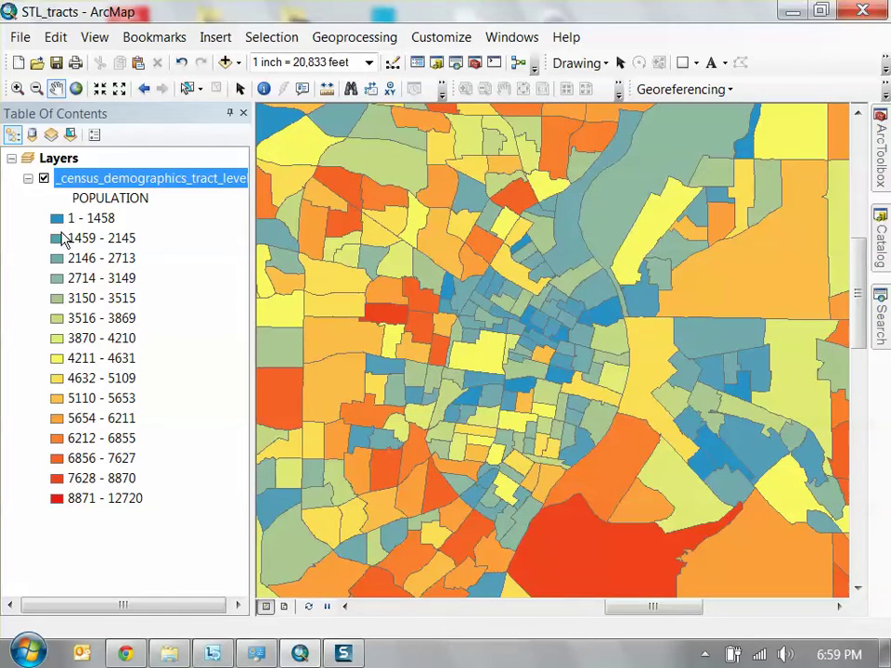
pyautogui.scroll(1, 567, 334)
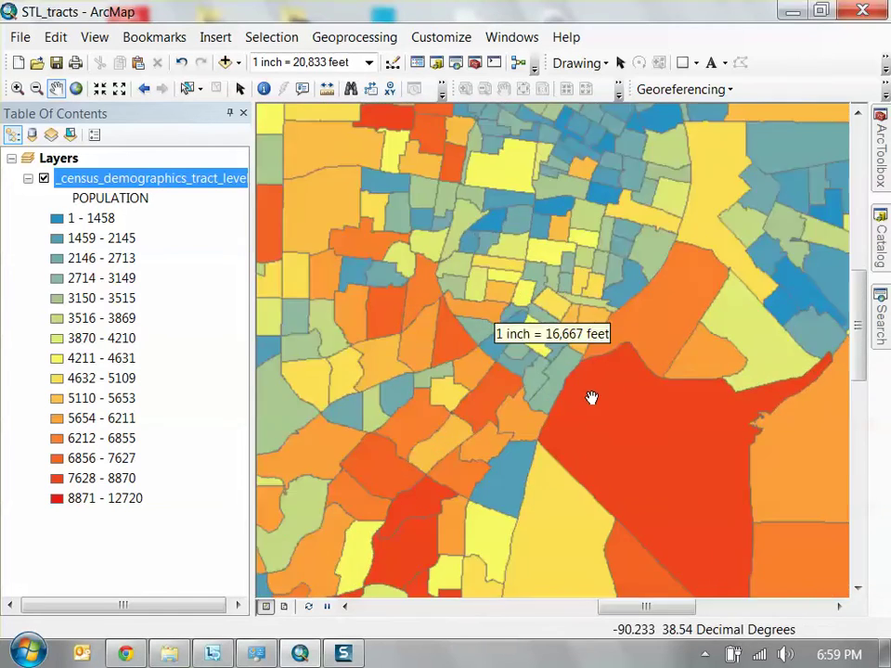
pyautogui.scroll(-2, 589, 410)
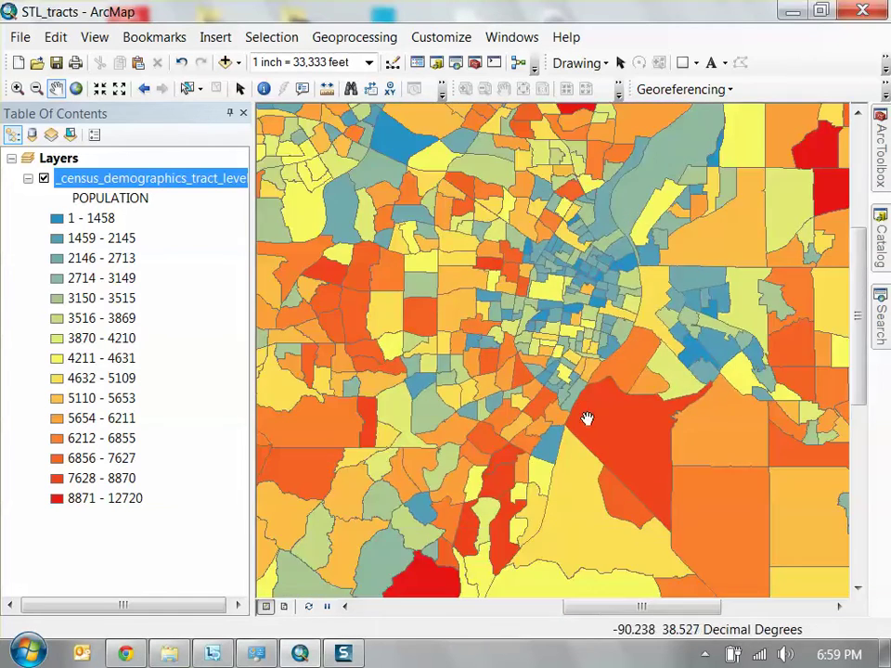
pyautogui.moveTo(586, 418); pyautogui.dragTo(624, 474)
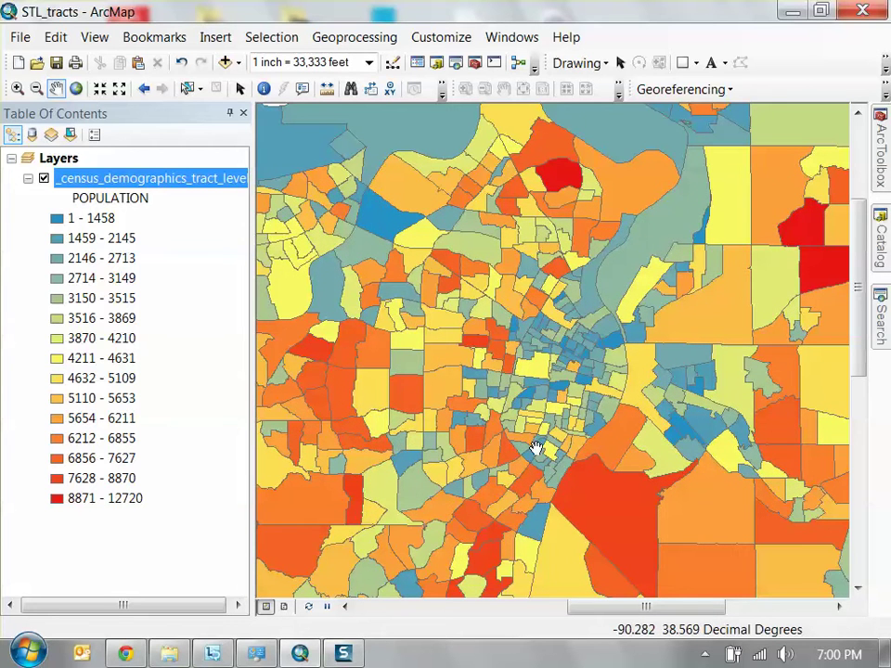
pyautogui.scroll(-2, 527, 394)
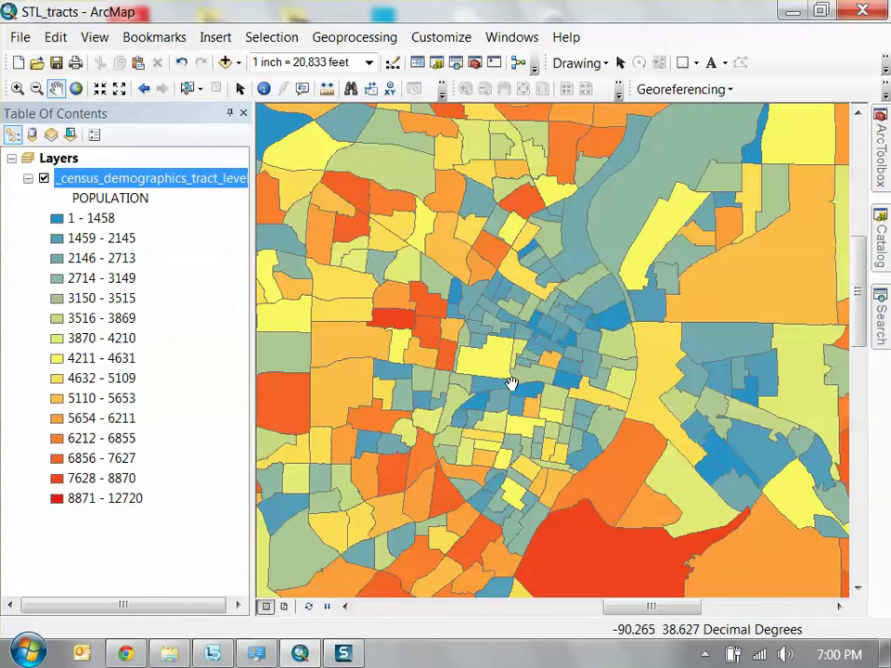
pyautogui.moveTo(472, 347); pyautogui.dragTo(584, 345)
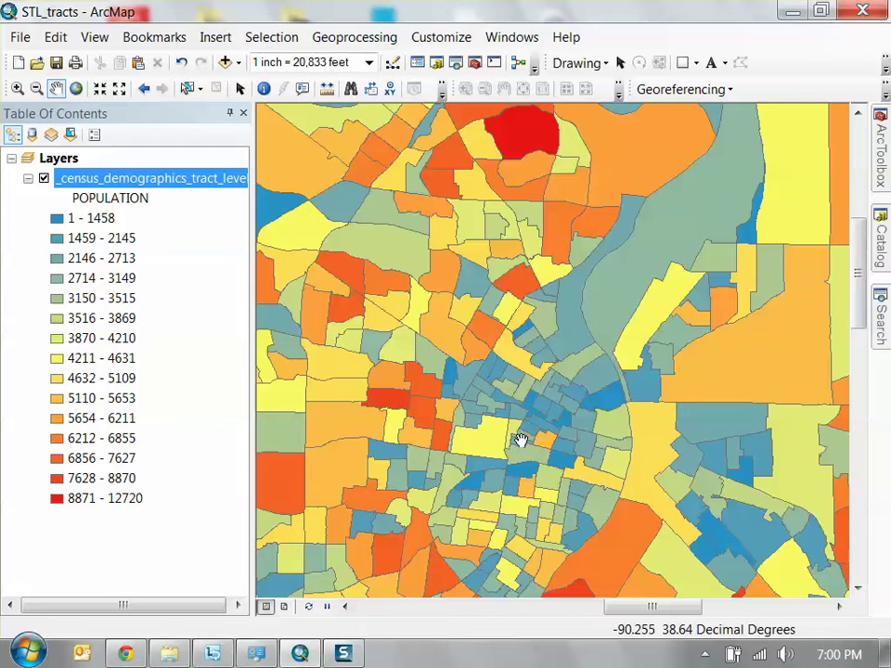
pyautogui.scroll(-3, 525, 390)
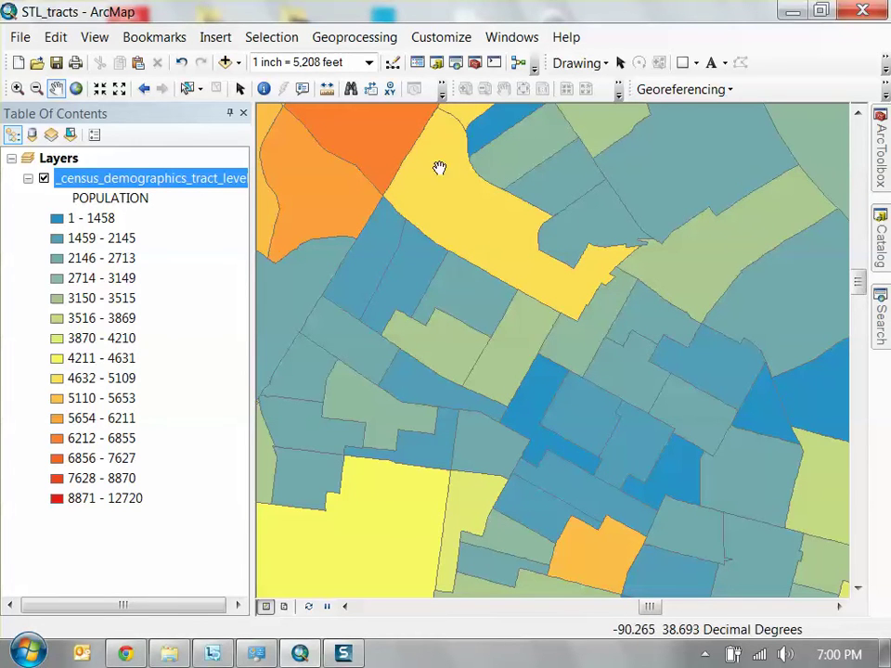
pyautogui.scroll(-1, 559, 428)
pyautogui.scroll(1, 555, 423)
pyautogui.scroll(4, 555, 423)
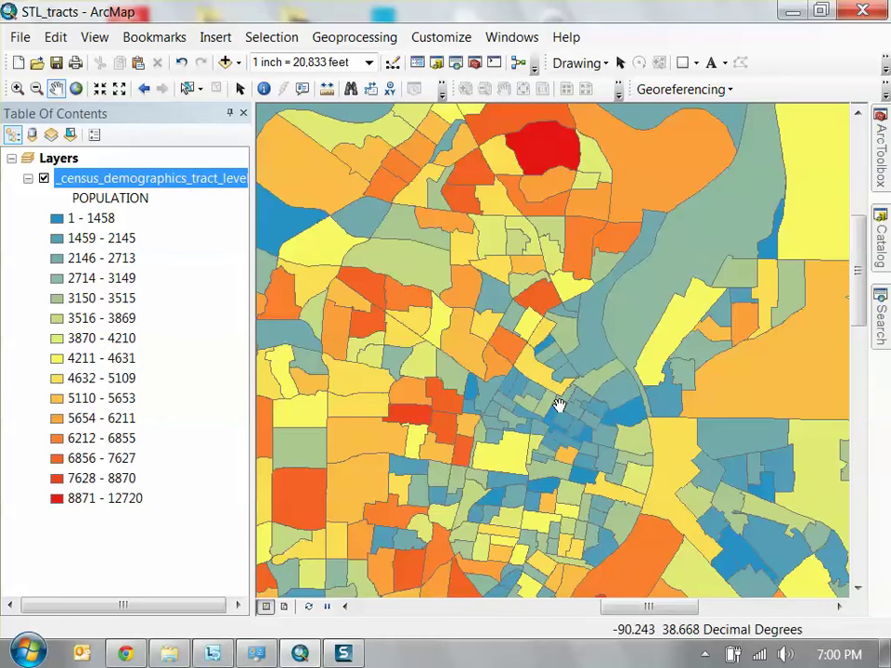
pyautogui.moveTo(559, 404); pyautogui.dragTo(536, 332)
pyautogui.scroll(1, 559, 352)
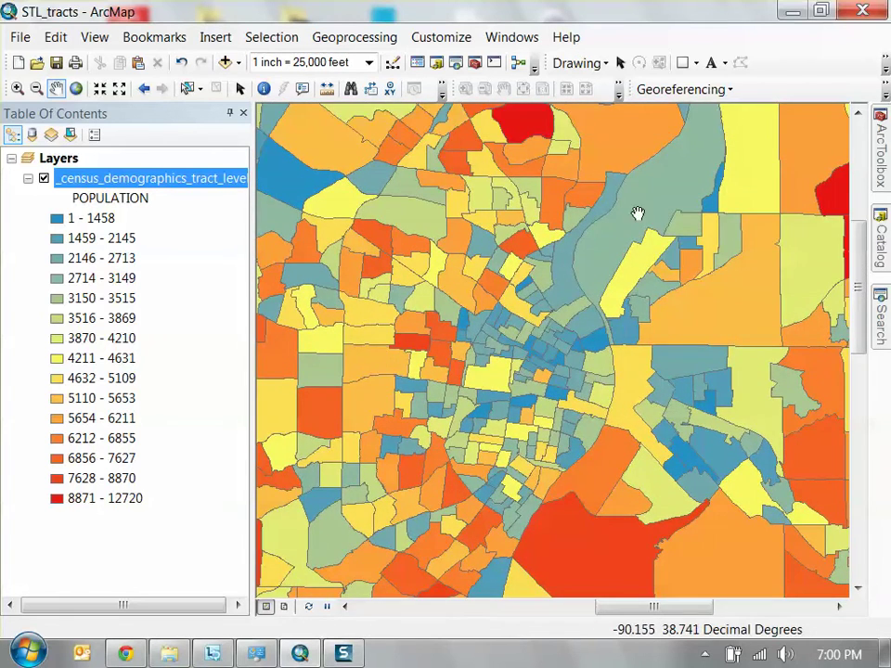
# Add a field named AREA with the Double type to the census demographics layer's attribute table
pyautogui.rightClick(139, 181)
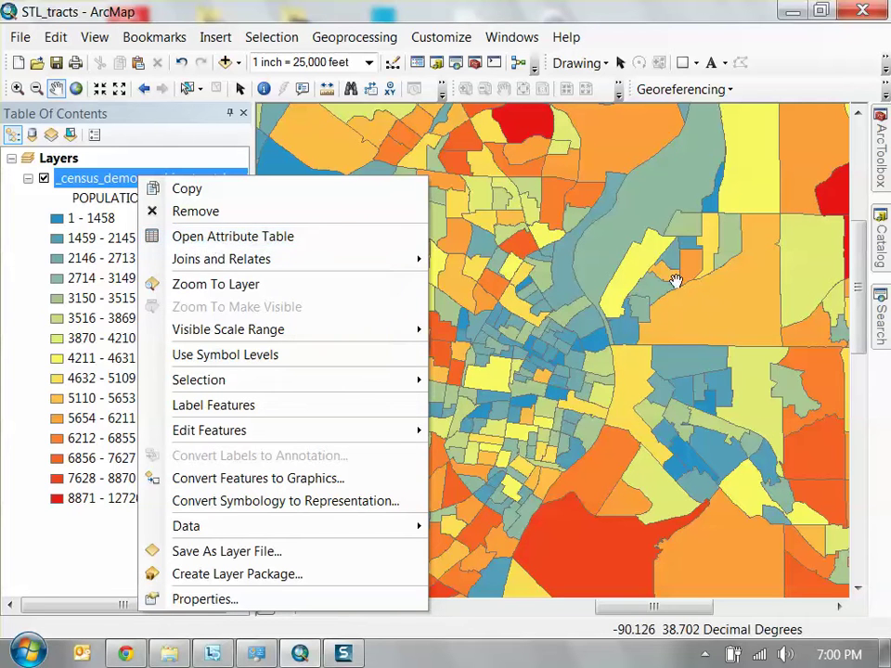
pyautogui.click(317, 241)
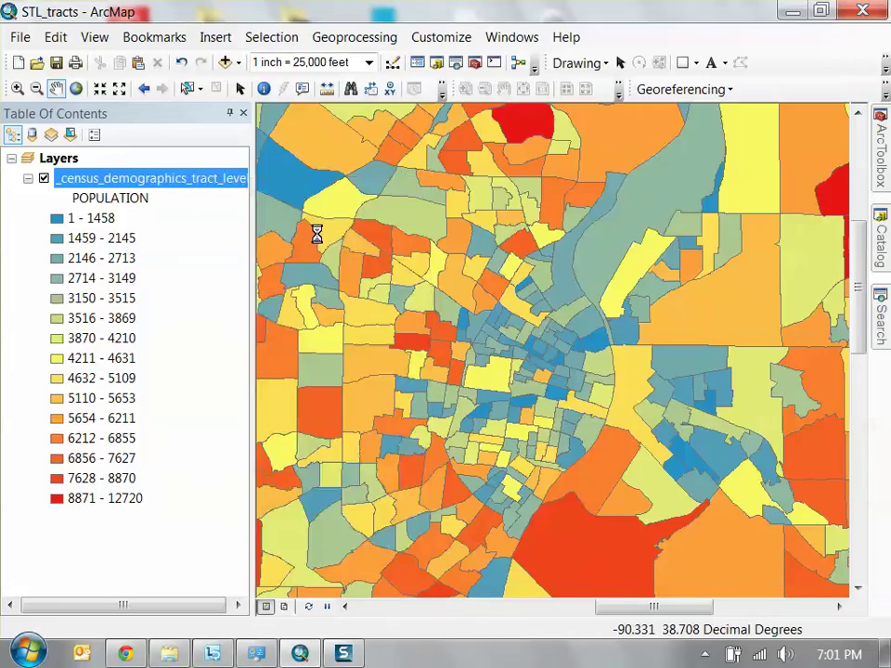
pyautogui.moveTo(293, 74); pyautogui.dragTo(280, 77)
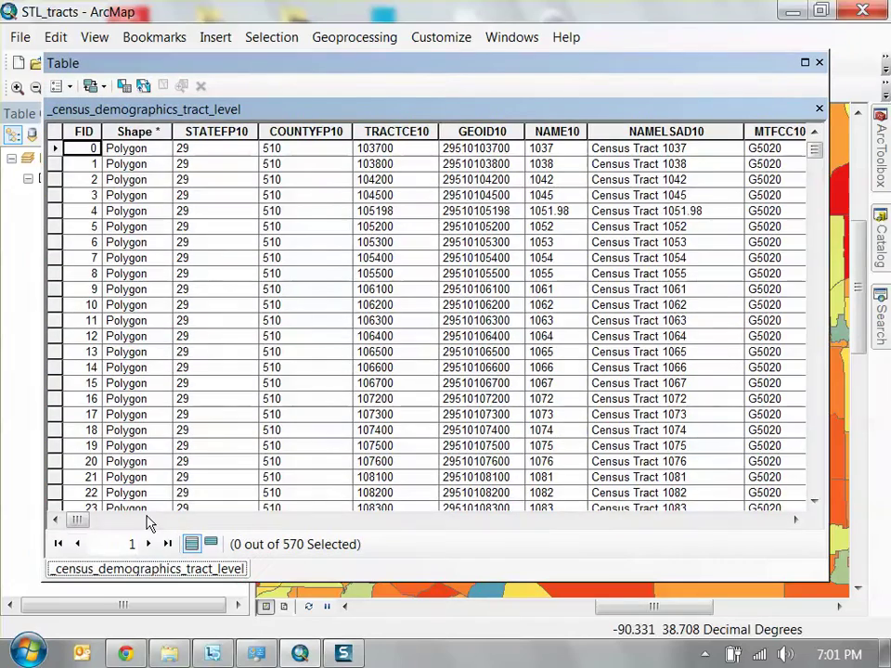
pyautogui.moveTo(77, 520); pyautogui.dragTo(75, 477)
pyautogui.click(61, 87)
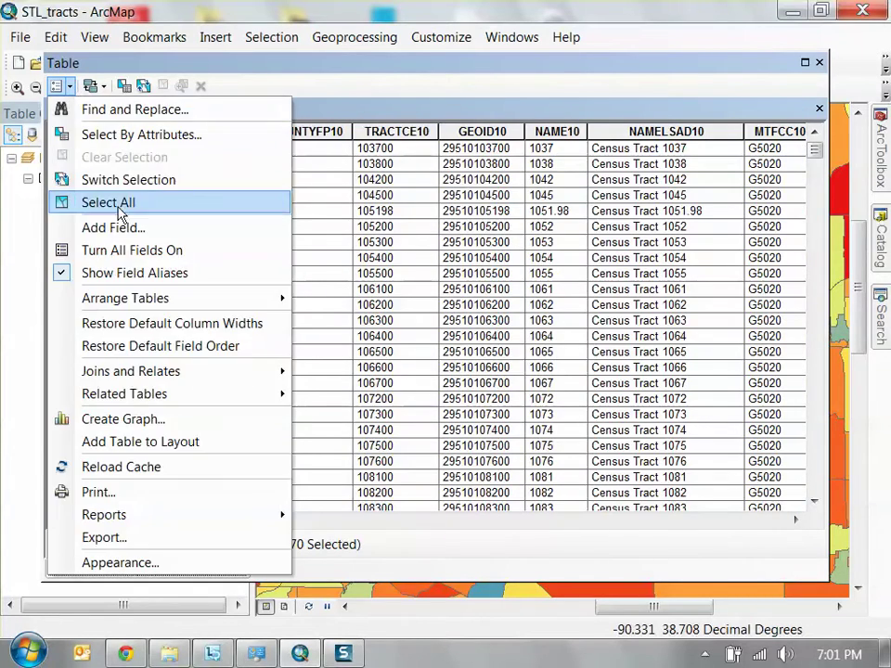
pyautogui.click(119, 225)
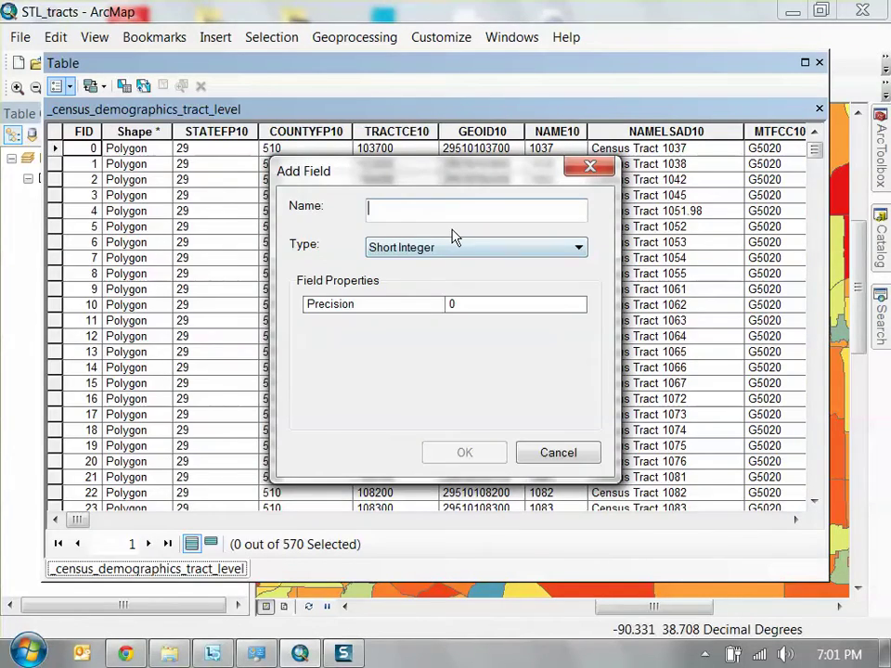
pyautogui.write('AREA')
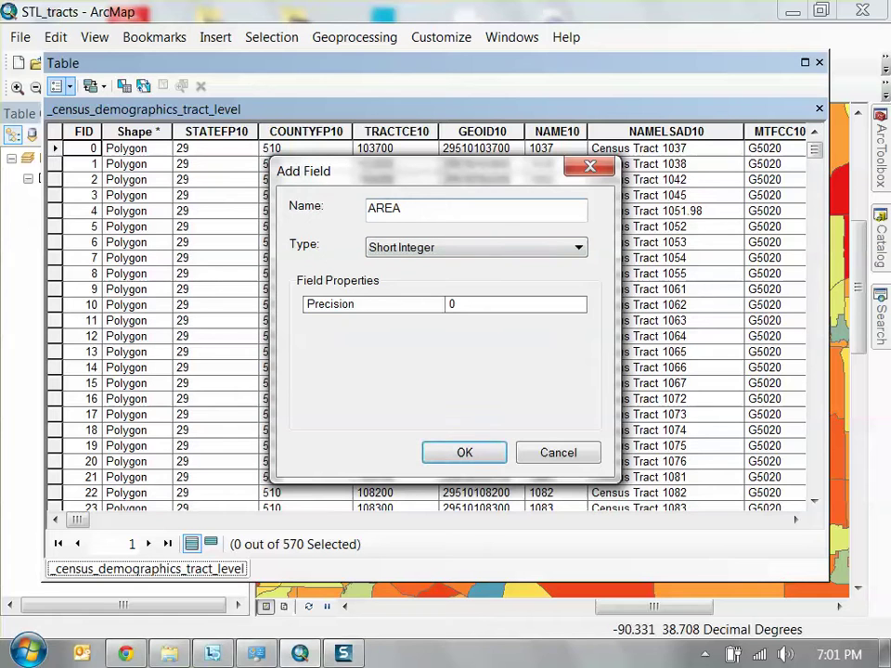
pyautogui.click(510, 244)
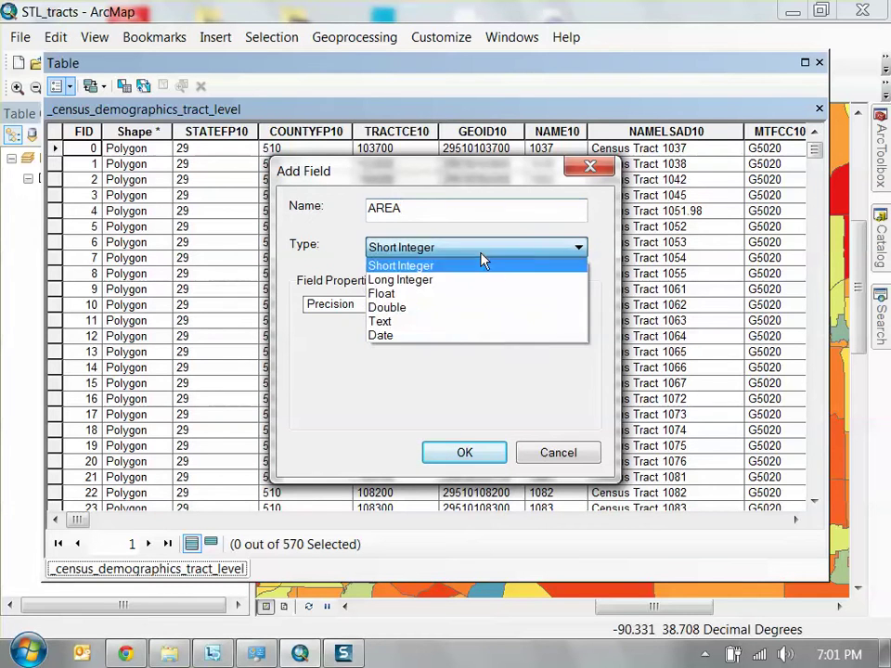
pyautogui.click(418, 309)
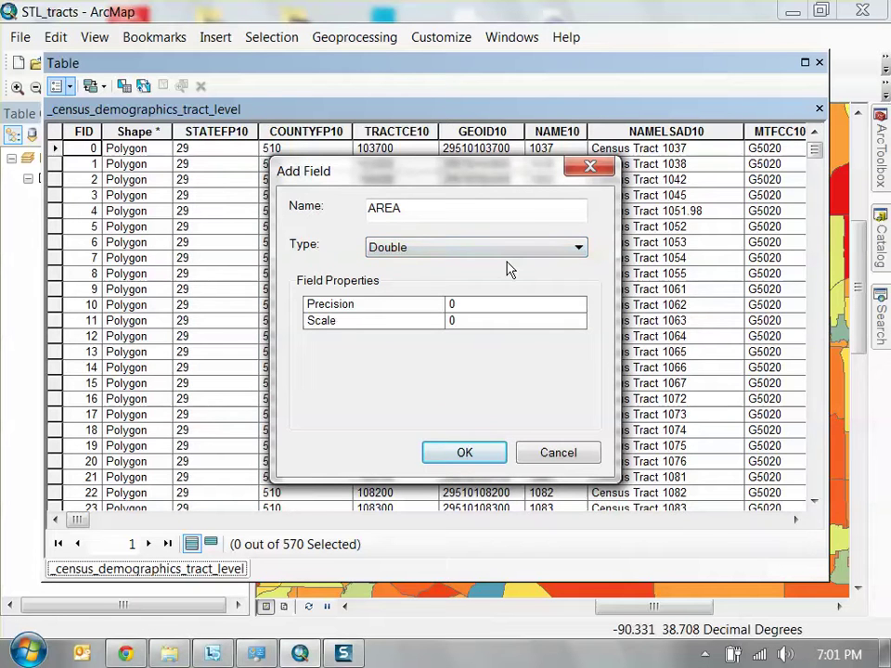
pyautogui.click(530, 243)
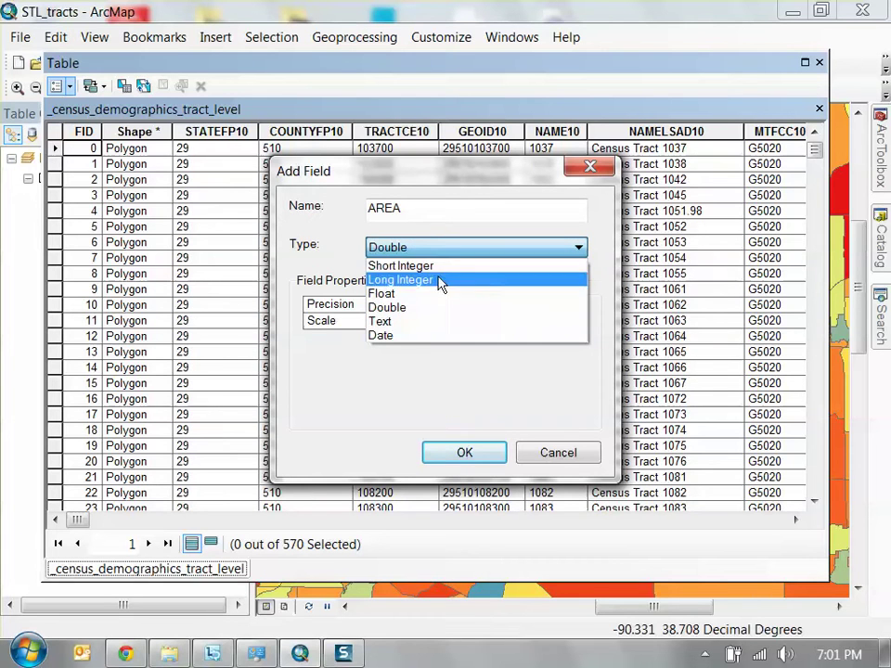
pyautogui.click(435, 308)
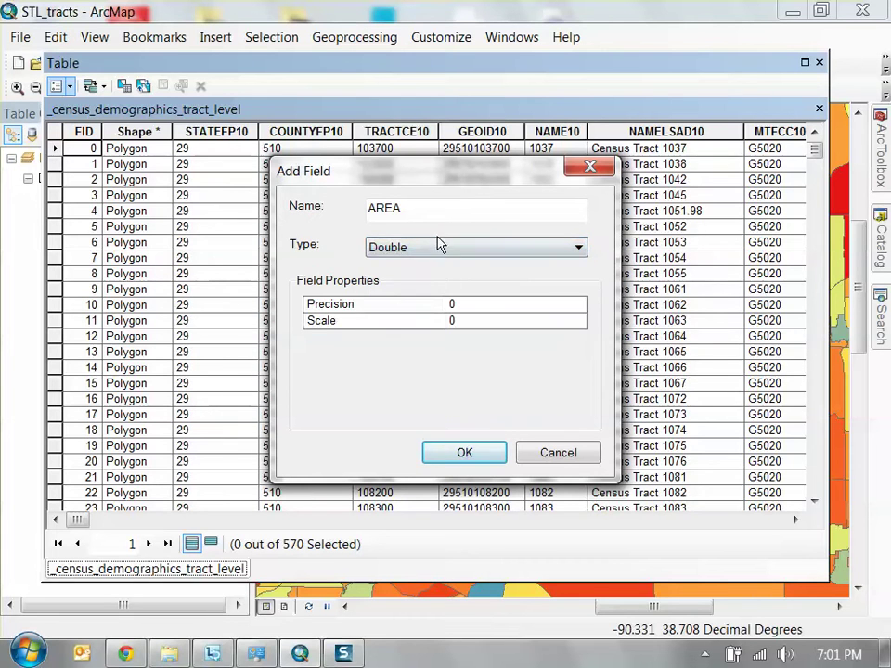
pyautogui.click(496, 455)
# Narrow the new AREA column at the end of the attribute table and reposition the table window
pyautogui.moveTo(77, 522); pyautogui.dragTo(780, 555)
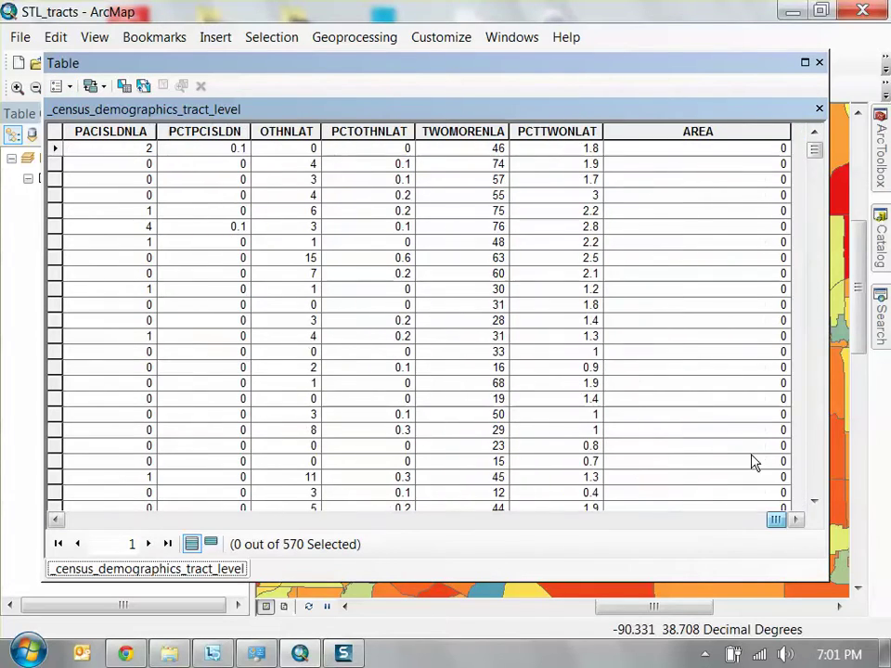
pyautogui.moveTo(788, 131); pyautogui.dragTo(721, 131)
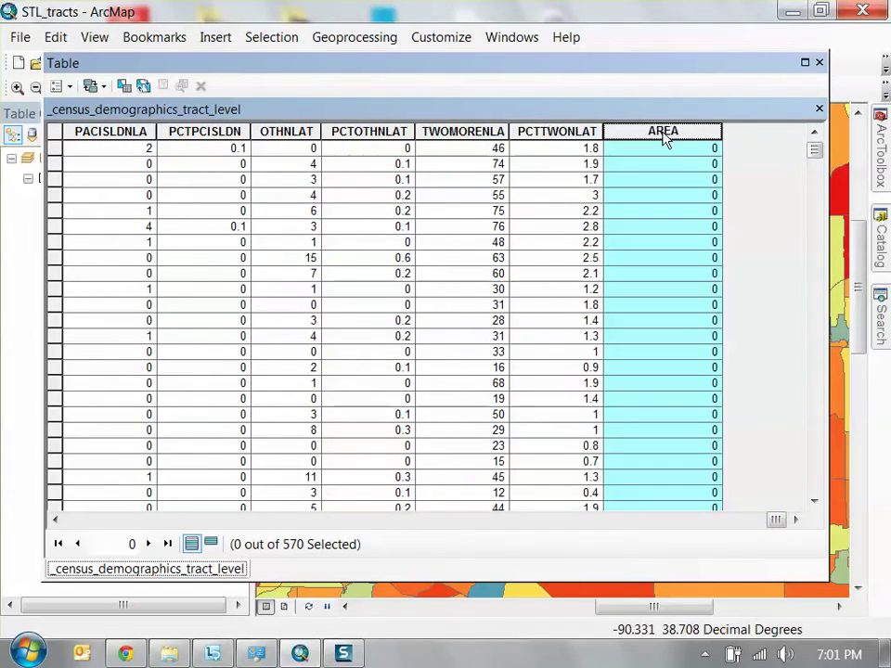
pyautogui.moveTo(695, 67); pyautogui.dragTo(668, 104)
# Calculate the AREA field's geometry as area in Acres US using the data frame's coordinate system, and close the attribute table
pyautogui.rightClick(685, 173)
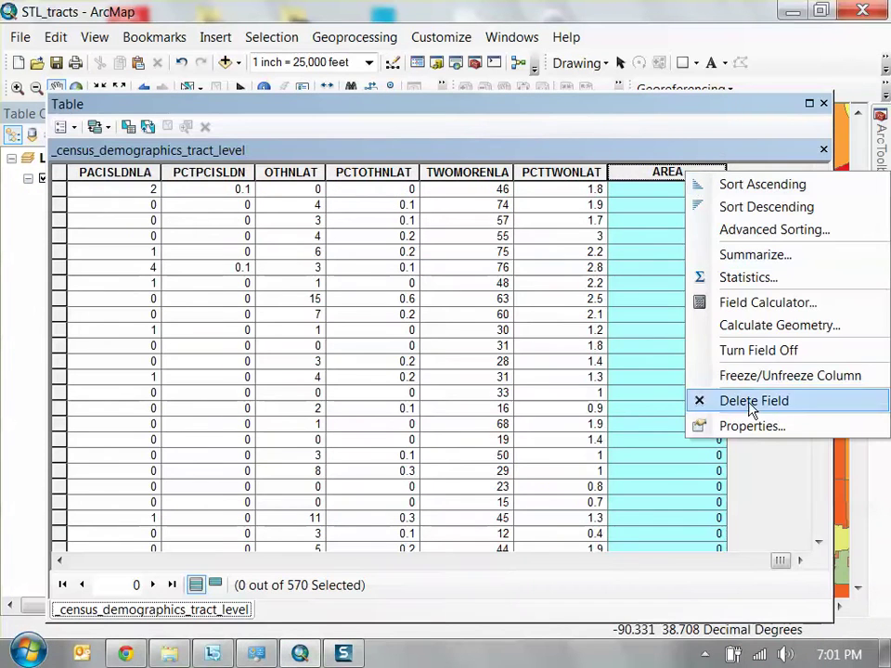
pyautogui.click(762, 326)
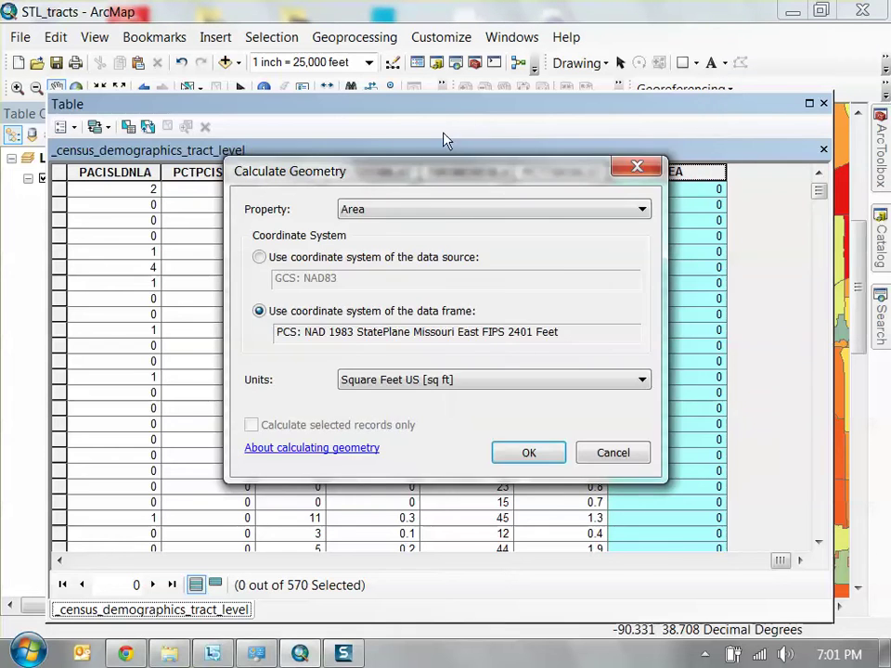
pyautogui.moveTo(498, 179); pyautogui.dragTo(484, 137)
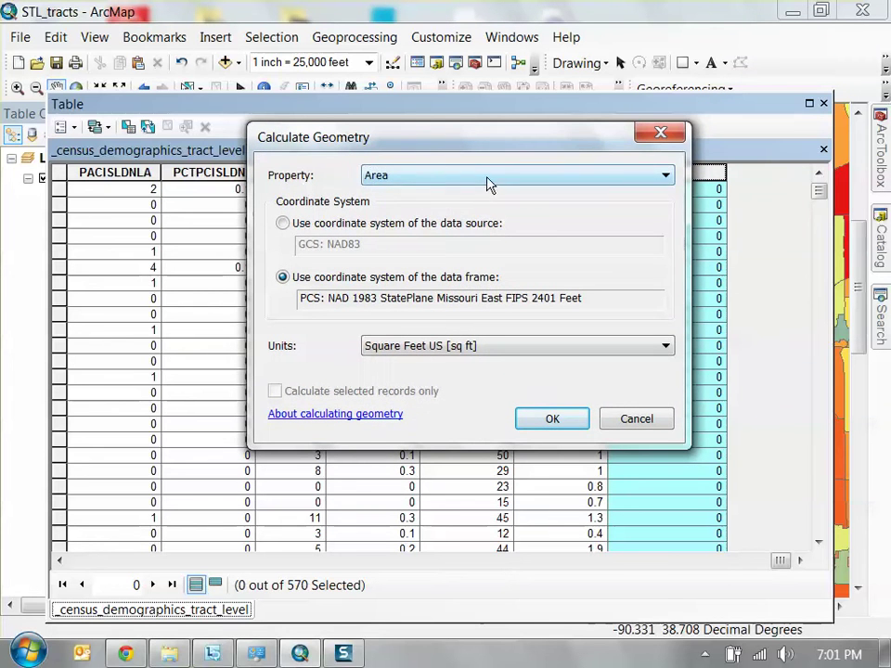
pyautogui.click(488, 179)
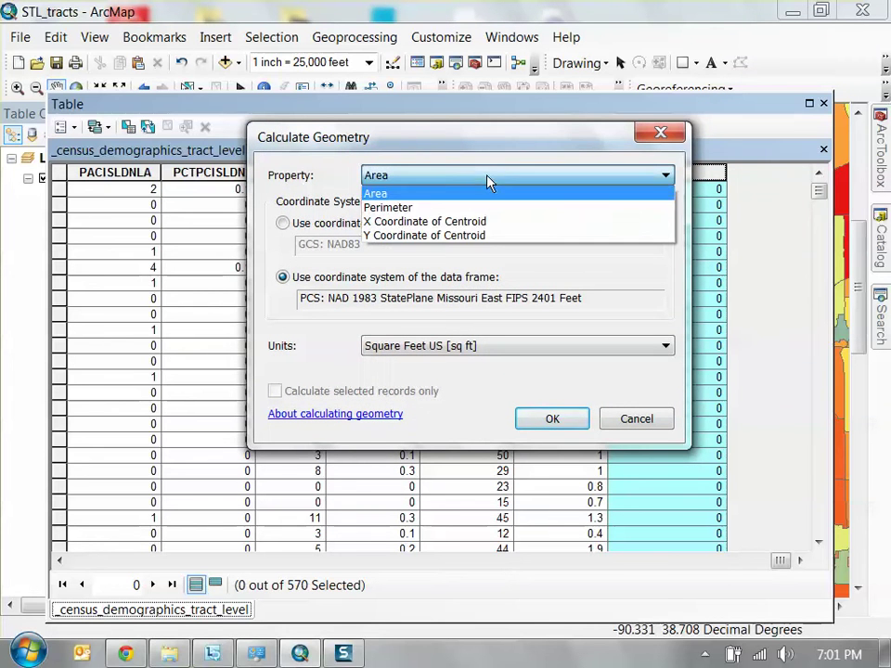
pyautogui.click(399, 196)
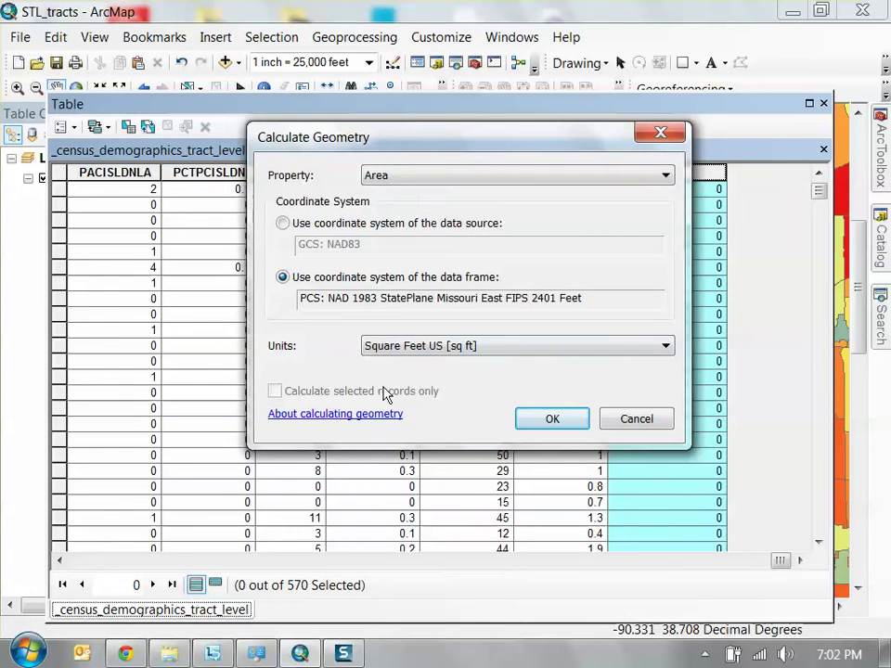
pyautogui.click(483, 358)
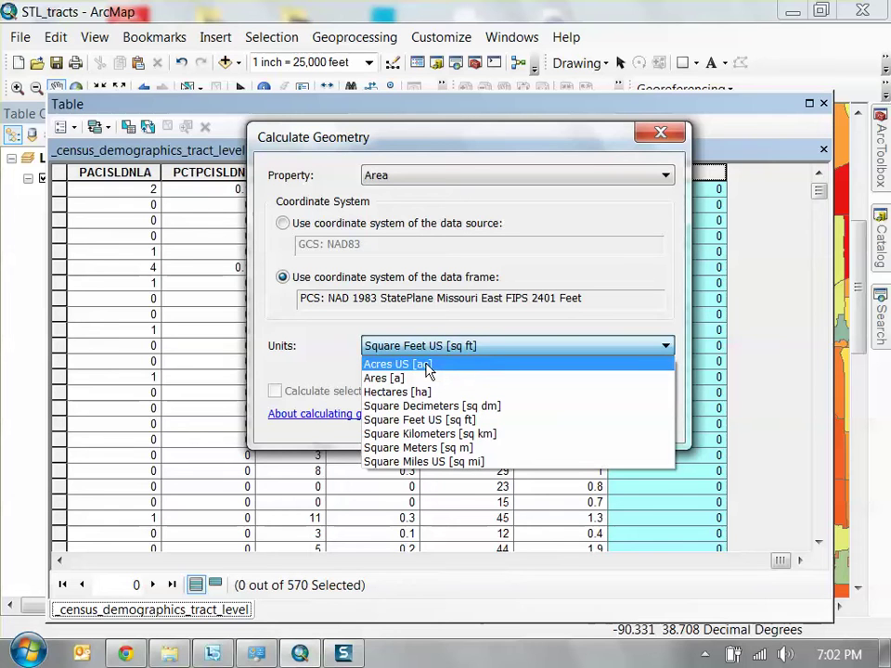
pyautogui.click(427, 369)
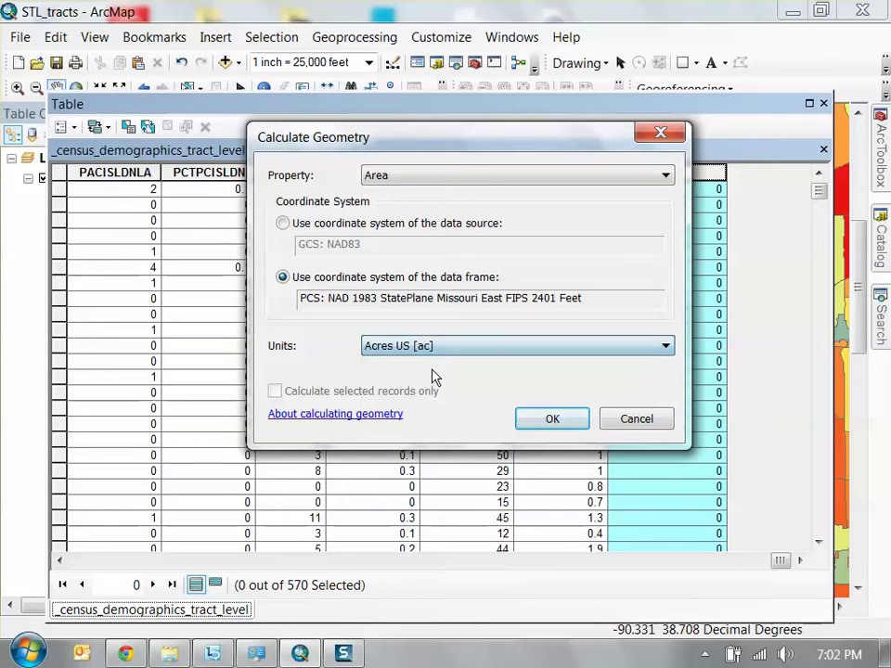
pyautogui.click(549, 423)
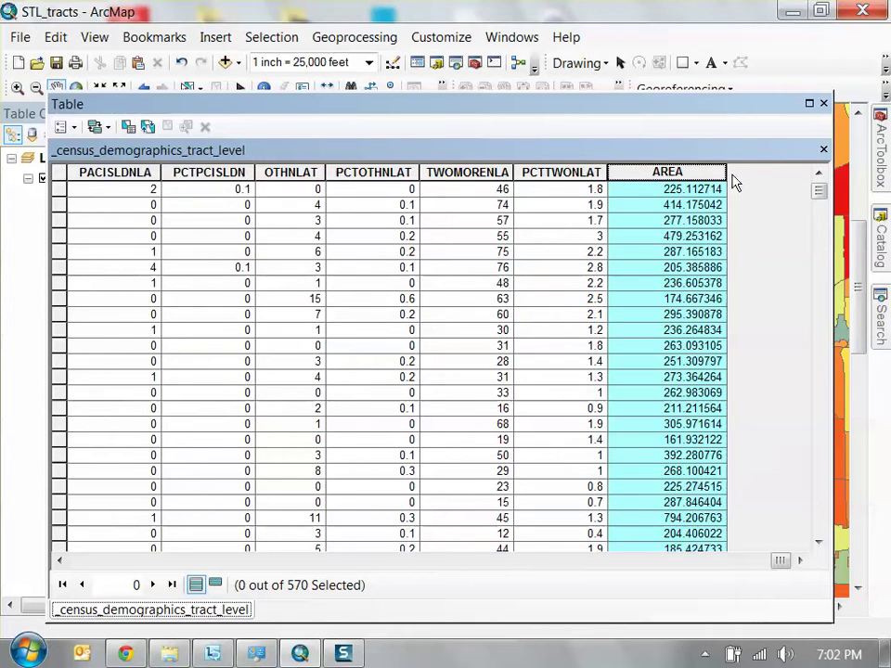
pyautogui.doubleClick(725, 174)
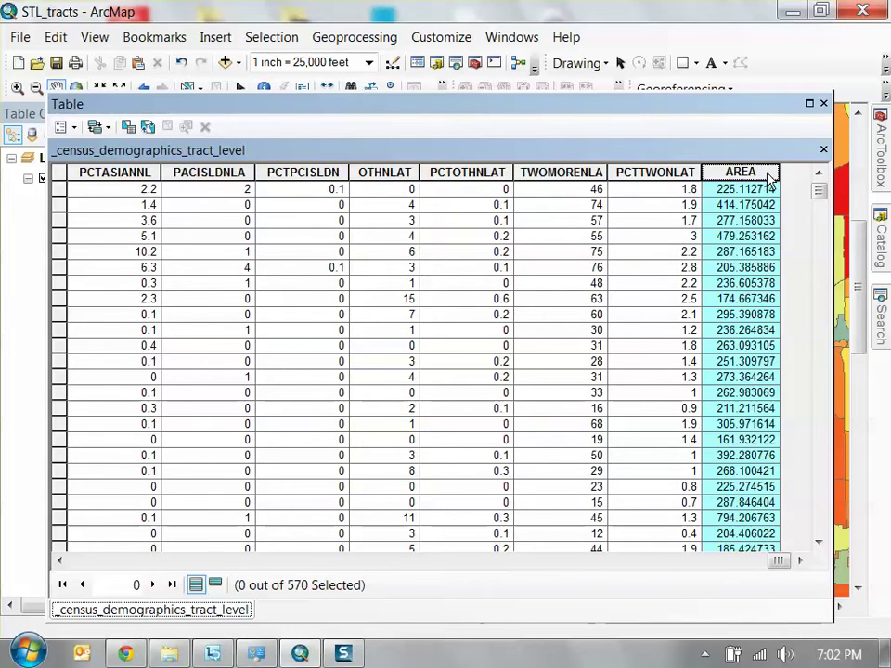
pyautogui.click(823, 103)
# Normalize the census layer's graduated POPULATION colors by AREA, with 10 natural breaks classes
pyautogui.rightClick(144, 179)
pyautogui.click(322, 603)
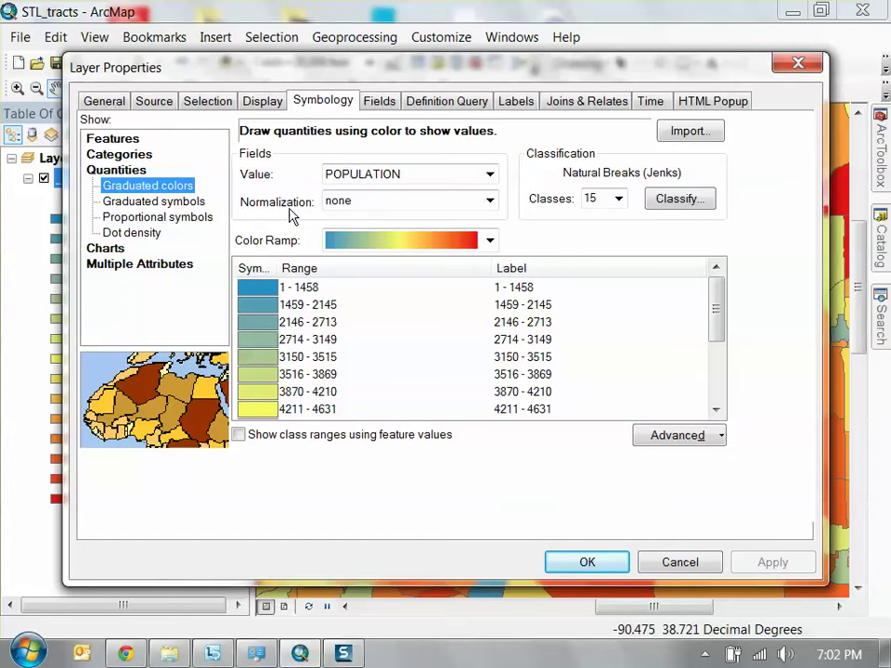
pyautogui.click(410, 200)
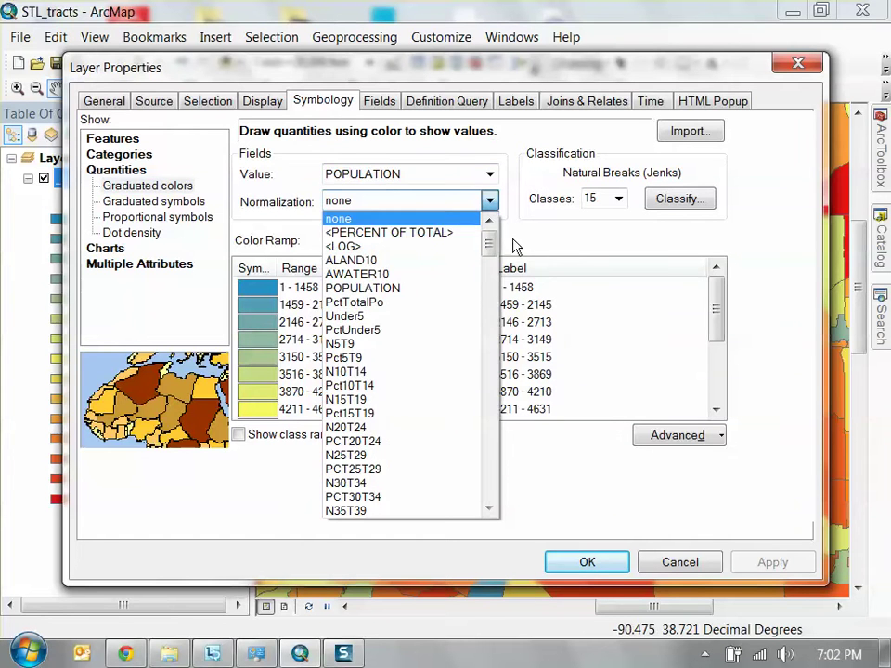
pyautogui.moveTo(491, 234); pyautogui.dragTo(496, 515)
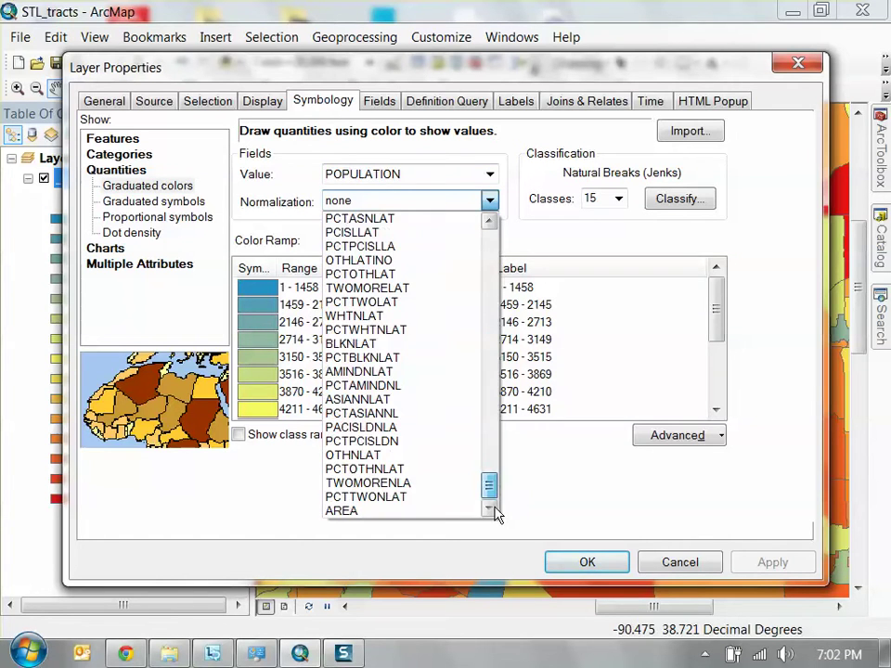
pyautogui.click(358, 513)
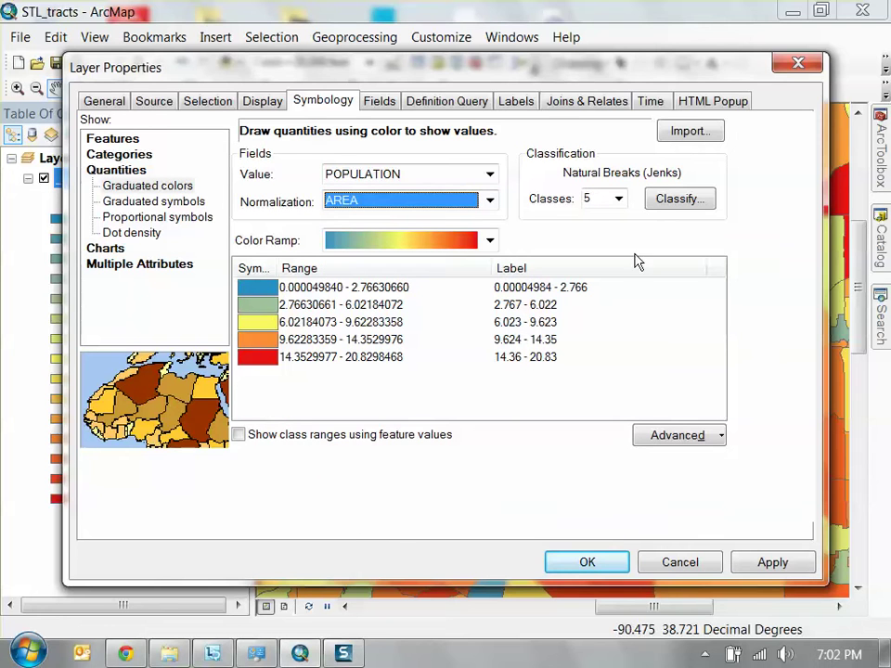
pyautogui.click(618, 198)
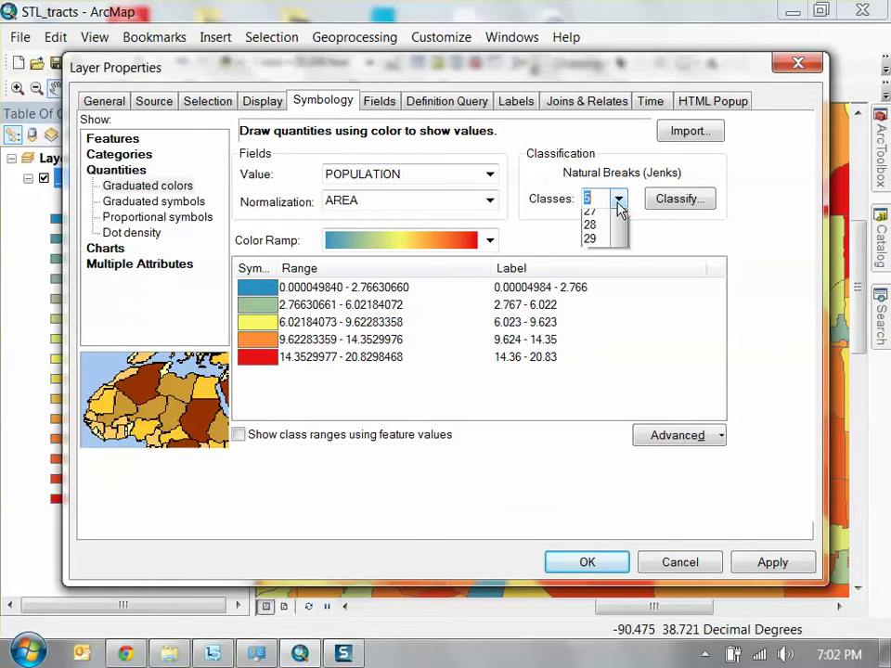
pyautogui.click(593, 315)
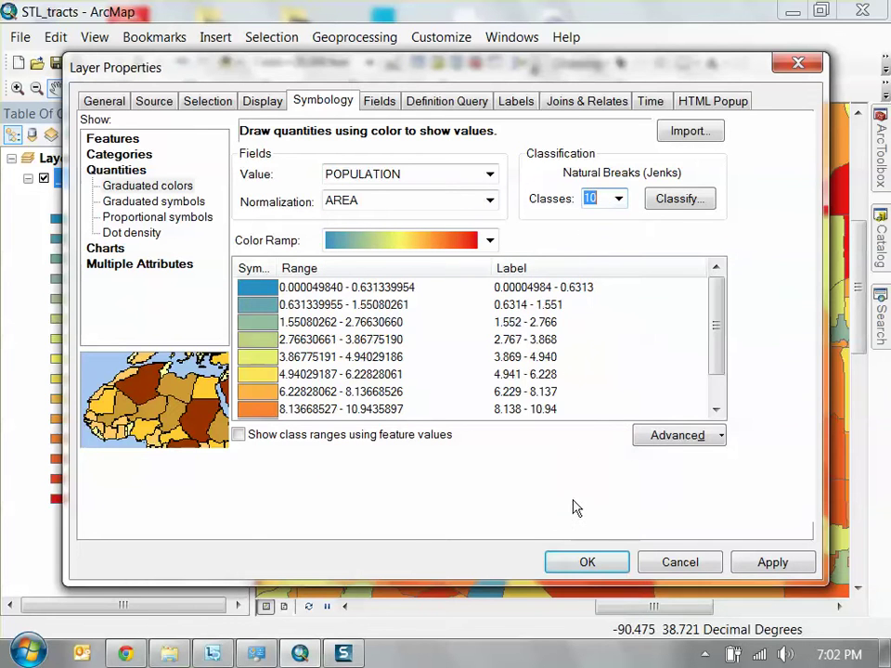
pyautogui.click(590, 566)
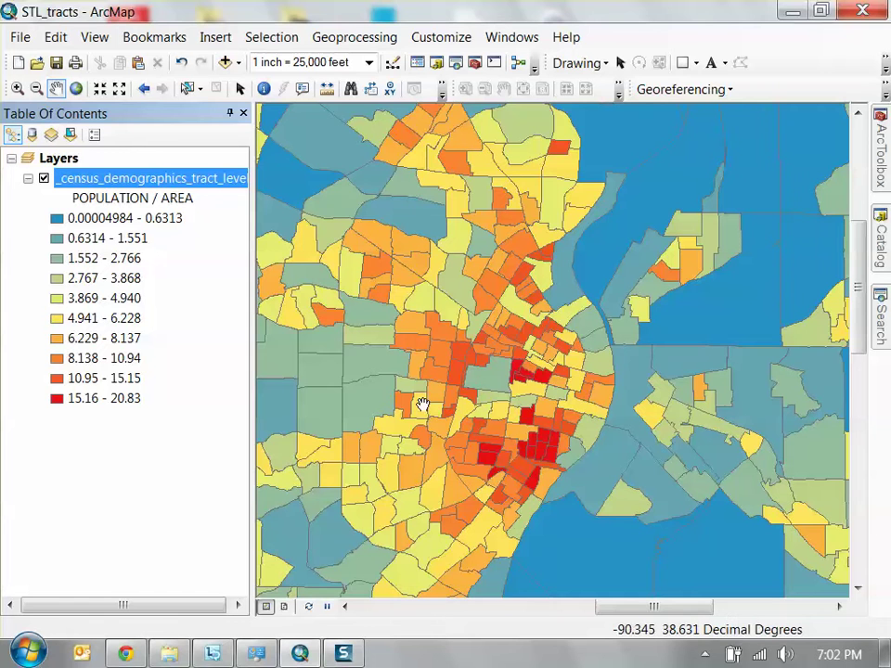
# Examine the population density pattern across central St. Louis, its western suburbs and the outlying tracts
pyautogui.moveTo(544, 455); pyautogui.dragTo(579, 418)
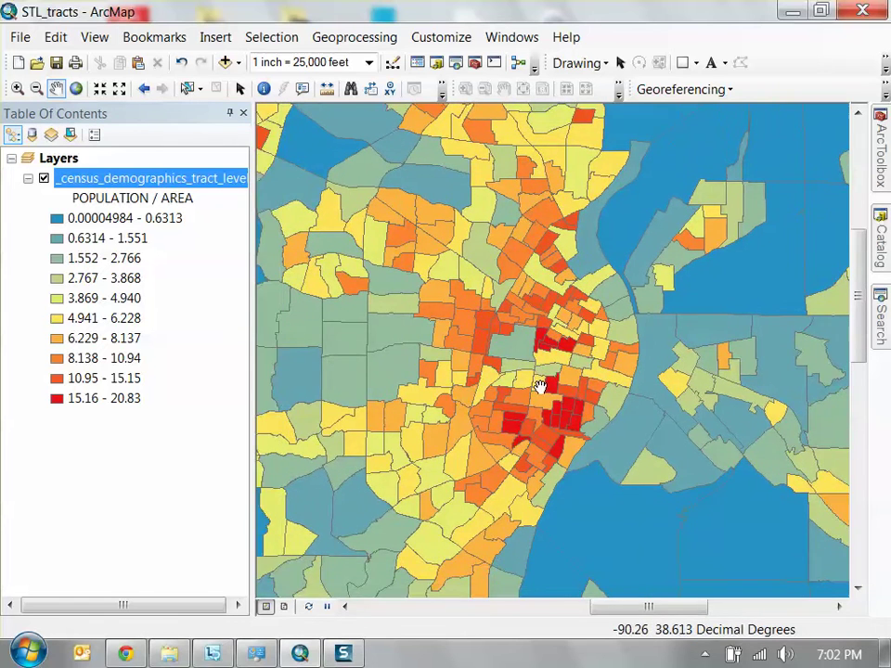
pyautogui.moveTo(541, 384); pyautogui.dragTo(663, 398)
pyautogui.scroll(2, 566, 376)
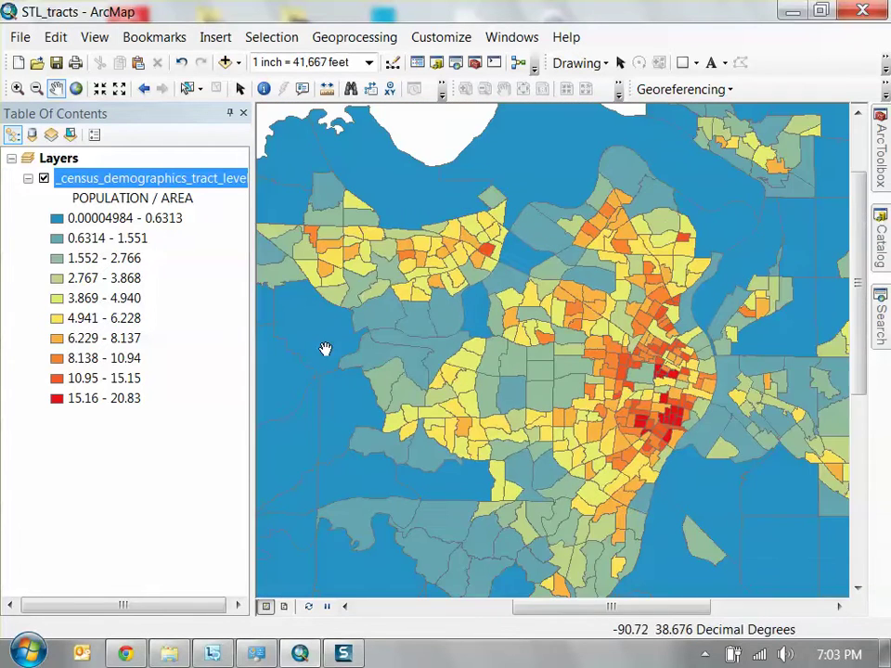
pyautogui.moveTo(325, 349); pyautogui.dragTo(521, 412)
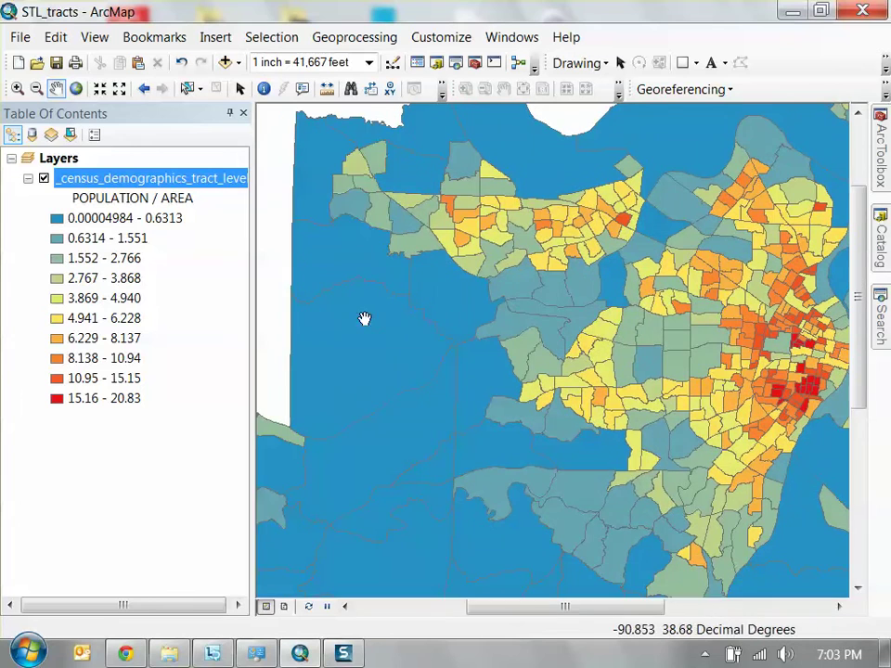
pyautogui.moveTo(591, 444); pyautogui.dragTo(603, 371)
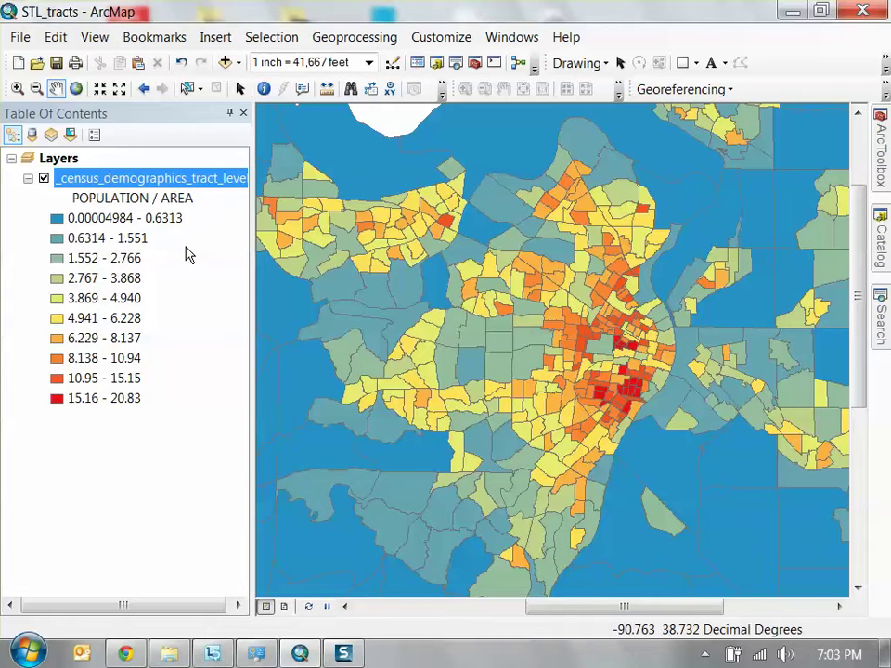
pyautogui.moveTo(306, 418); pyautogui.dragTo(284, 423)
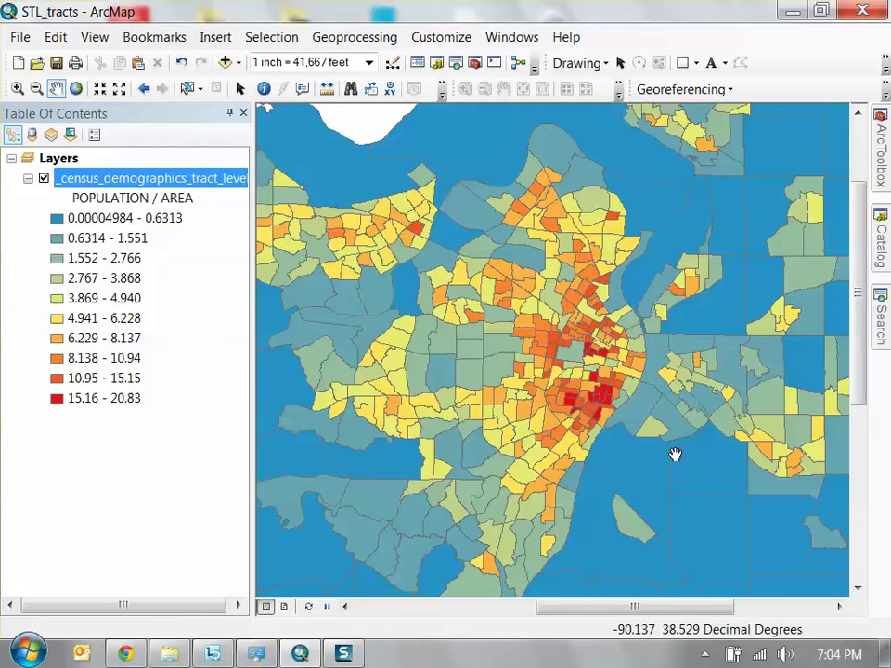
# Apply a red-to-yellow-to-green color ramp to the census layer's population density classes
pyautogui.rightClick(139, 185)
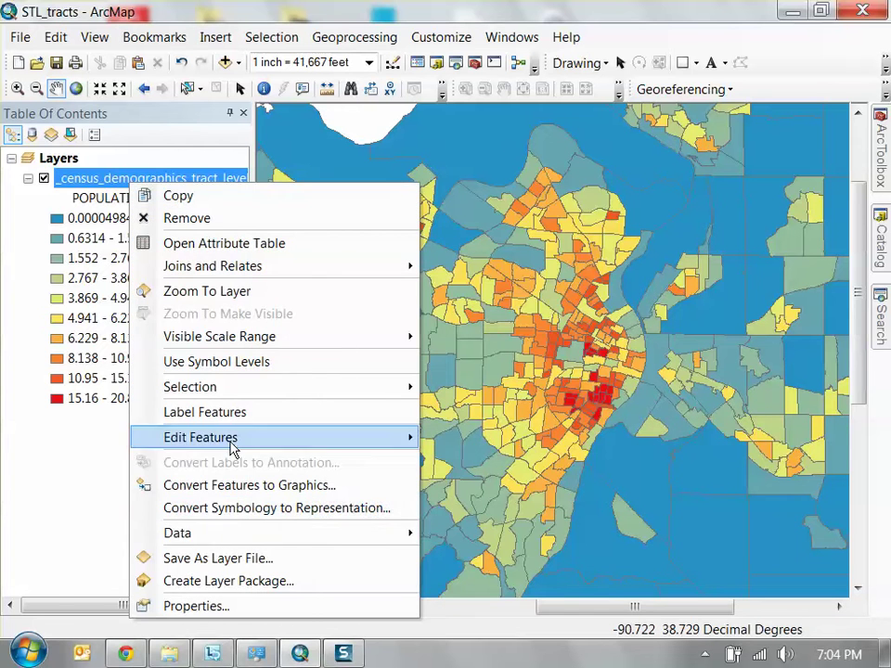
pyautogui.click(318, 611)
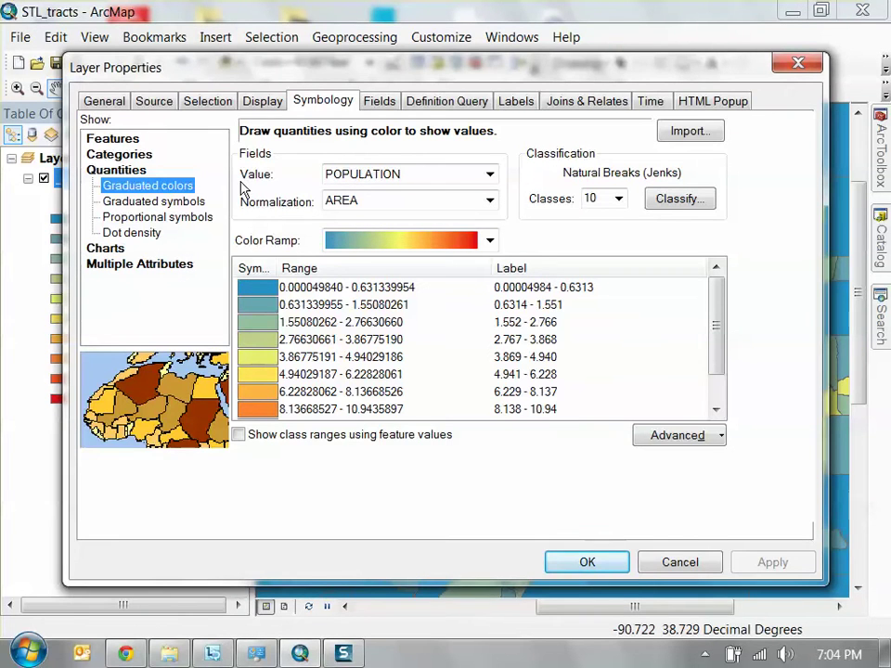
pyautogui.click(489, 240)
pyautogui.moveTo(492, 285); pyautogui.dragTo(499, 314)
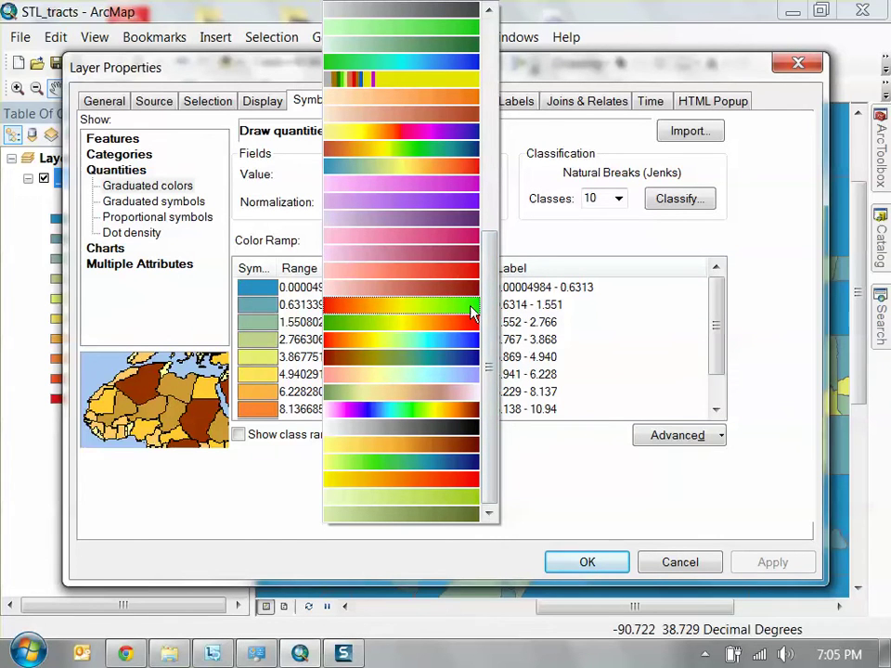
pyautogui.click(470, 310)
pyautogui.click(770, 564)
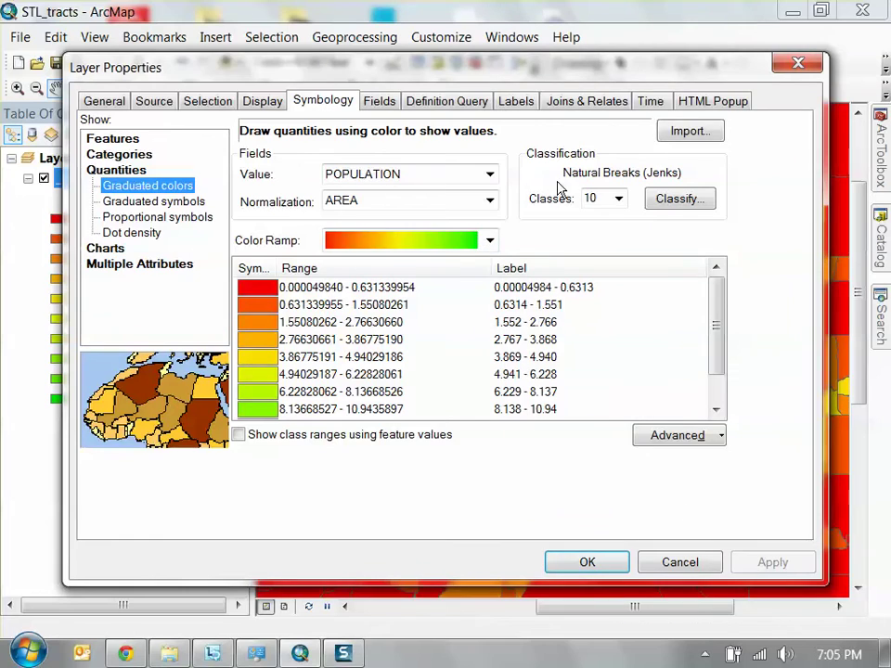
# Apply a single-hue color ramp running from light pink to dark red to the density classes
pyautogui.moveTo(584, 77); pyautogui.dragTo(548, 82)
pyautogui.click(459, 244)
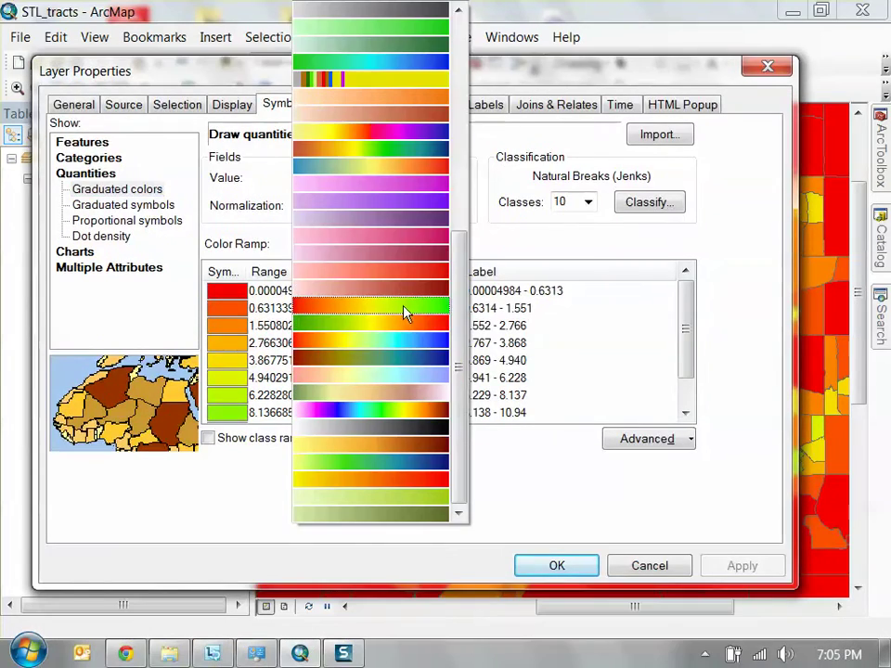
pyautogui.click(408, 277)
pyautogui.click(734, 564)
pyautogui.moveTo(637, 70); pyautogui.dragTo(666, 90)
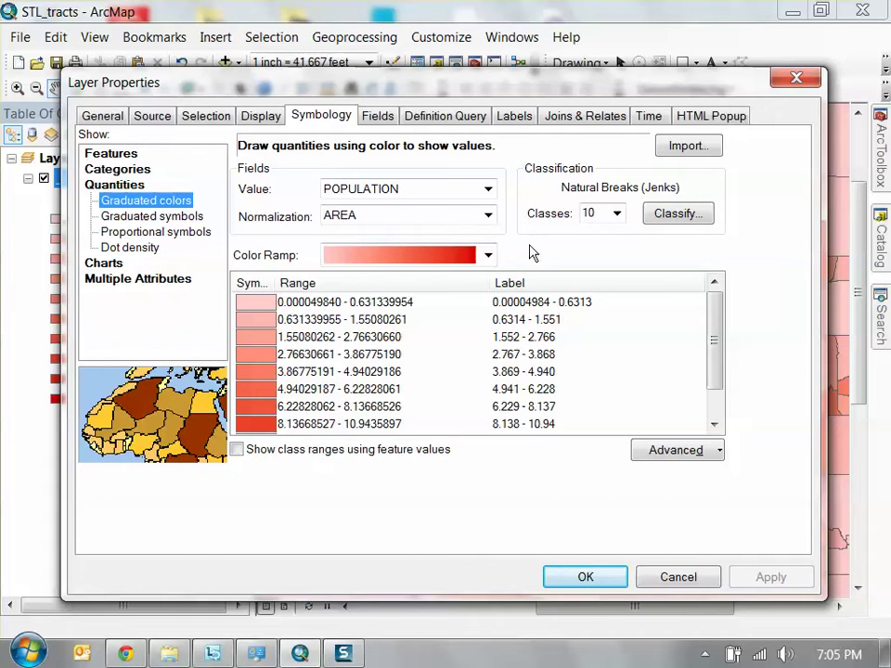
# Open the red color ramp's properties and inspect its Color 1 and Color 2 settings
pyautogui.rightClick(416, 257)
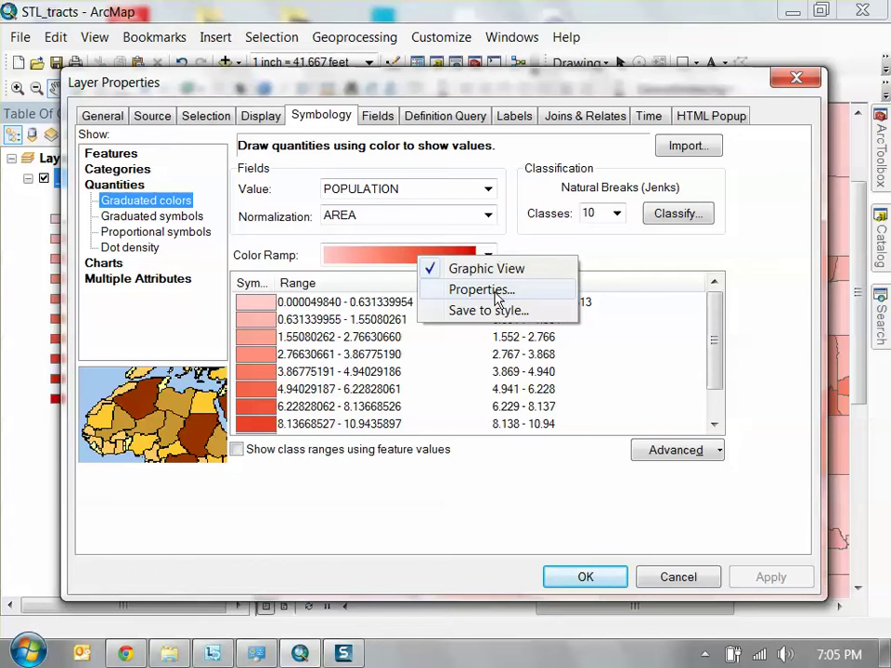
pyautogui.click(496, 291)
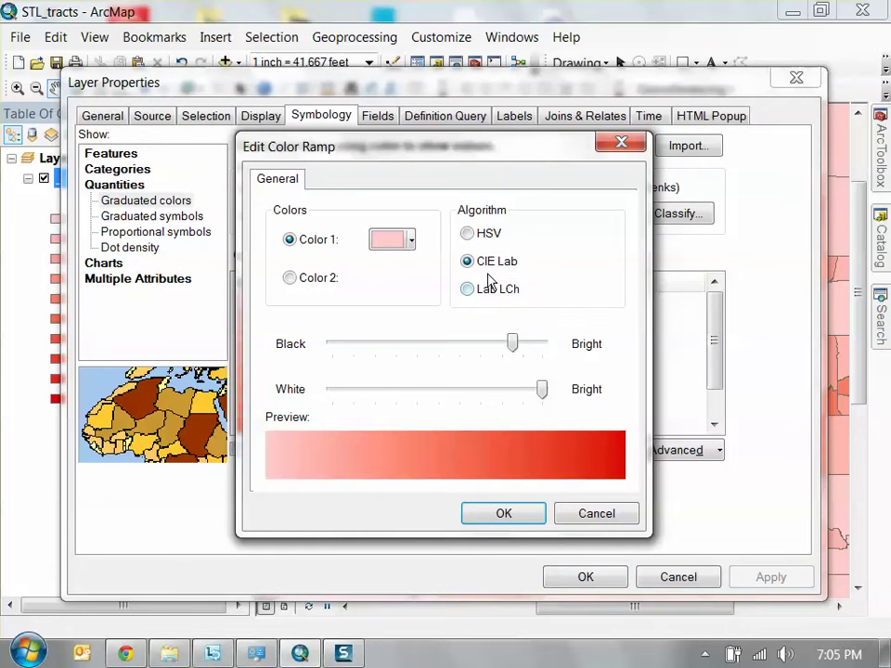
pyautogui.moveTo(462, 145); pyautogui.dragTo(538, 270)
pyautogui.click(695, 300)
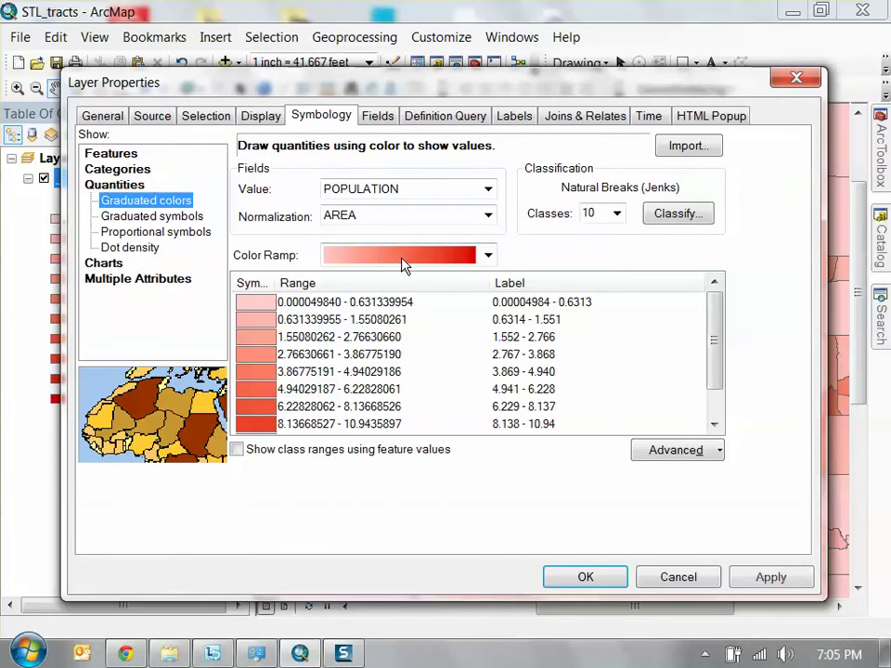
pyautogui.rightClick(416, 264)
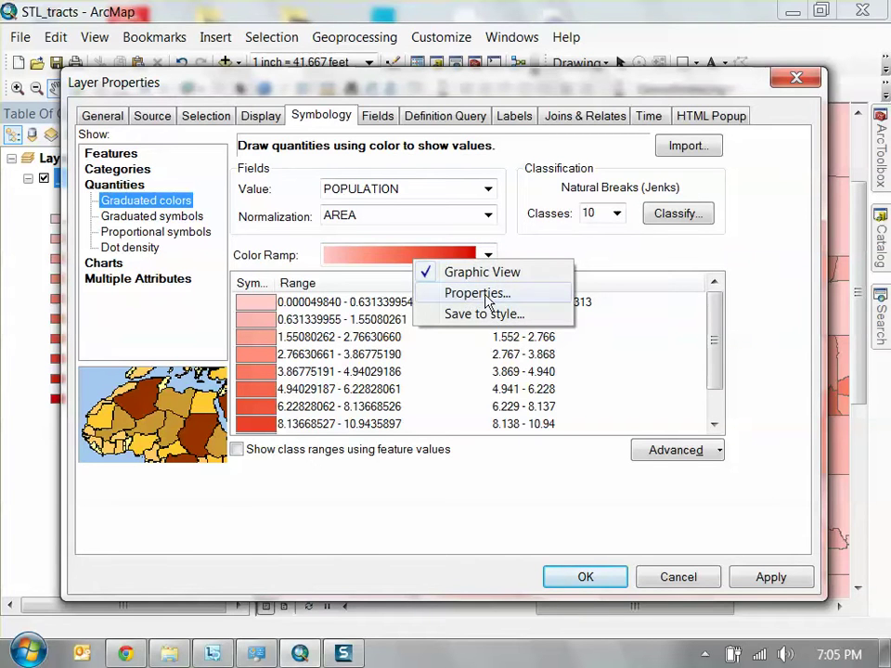
pyautogui.click(486, 295)
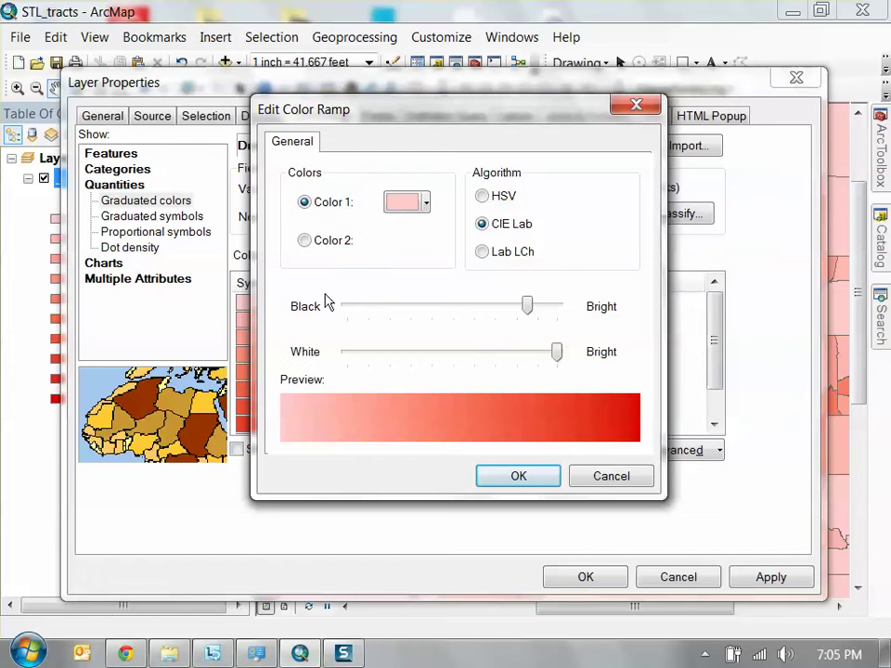
pyautogui.click(333, 244)
pyautogui.click(336, 206)
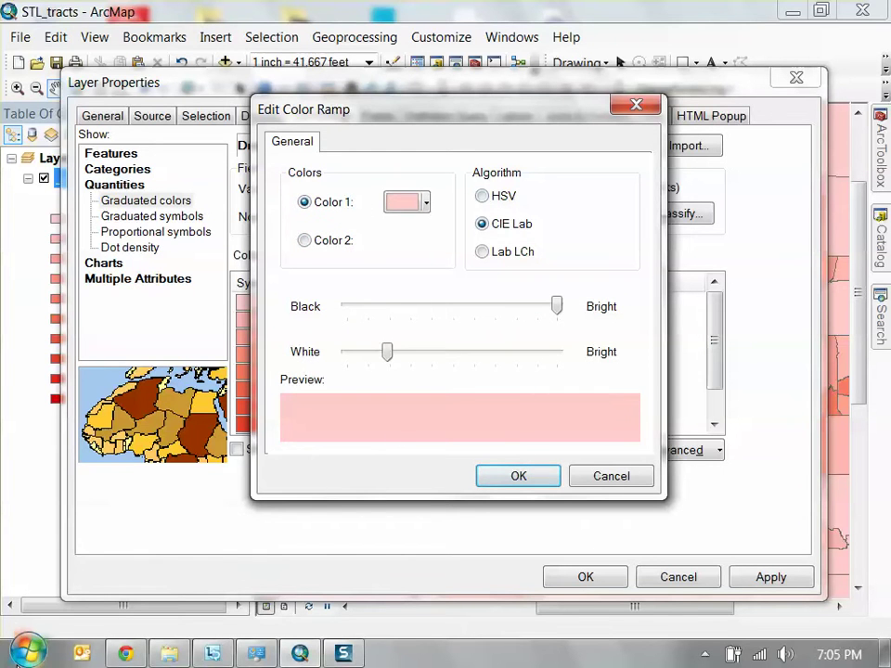
# Switch to Adobe Illustrator and create a new single-artboard Letter document with the Print profile in portrait orientation
pyautogui.click(28, 654)
pyautogui.press('Escape')
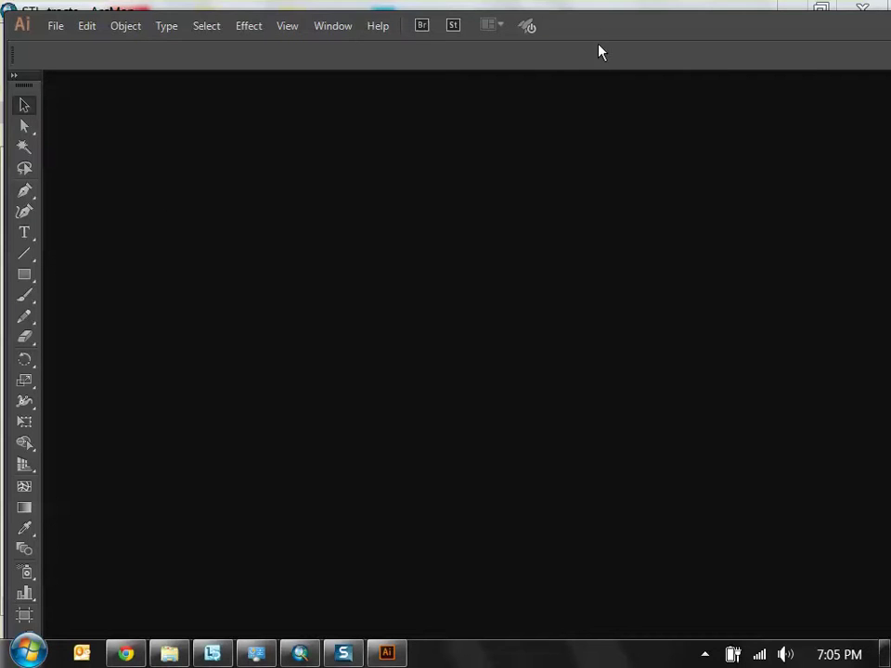
pyautogui.click(16, 34)
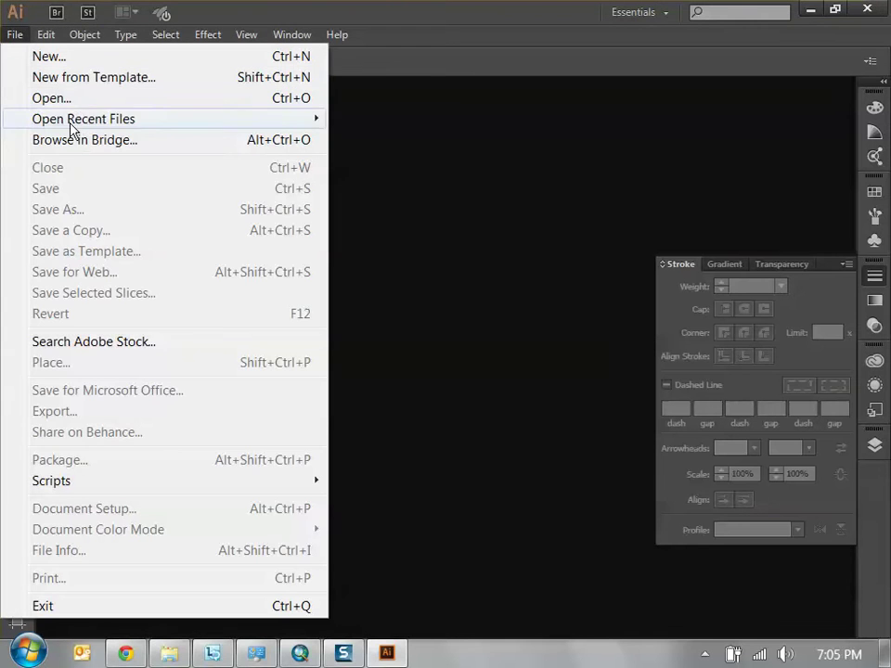
pyautogui.click(70, 57)
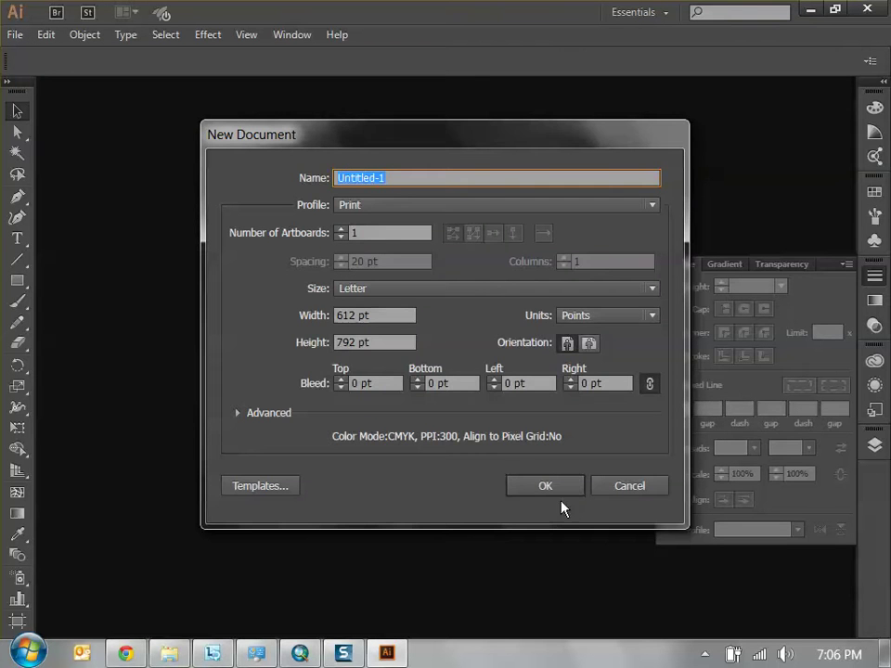
pyautogui.click(562, 490)
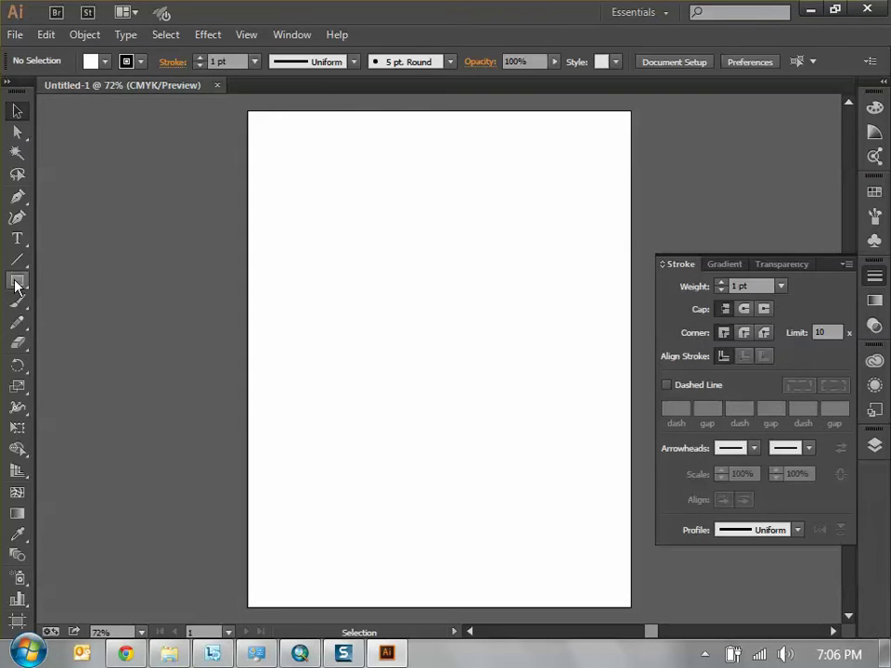
# Draw a small horizontal rectangle in the upper part of the artboard and select it
pyautogui.click(16, 281)
pyautogui.moveTo(325, 198); pyautogui.dragTo(415, 239)
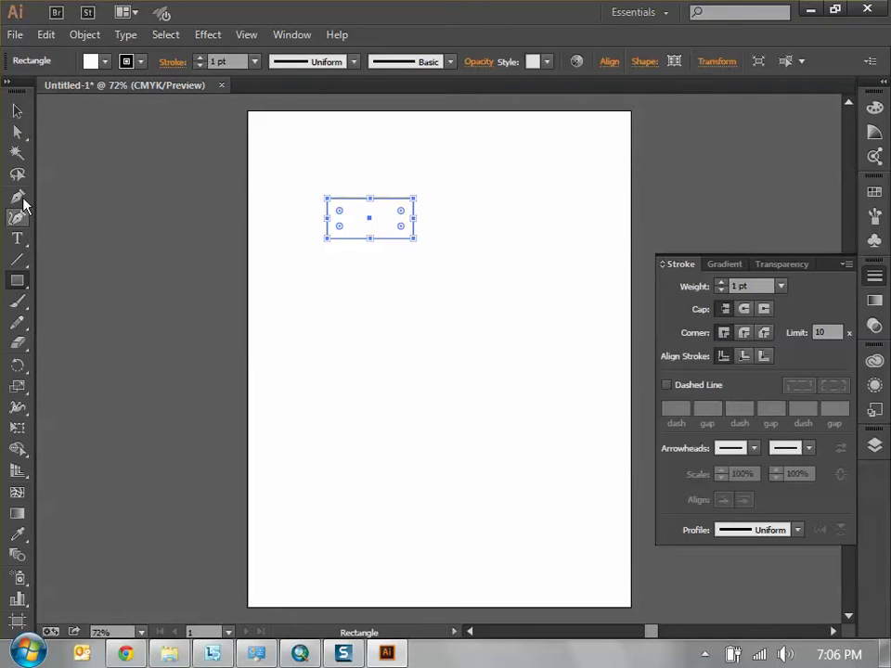
pyautogui.click(16, 112)
pyautogui.click(400, 294)
pyautogui.click(367, 228)
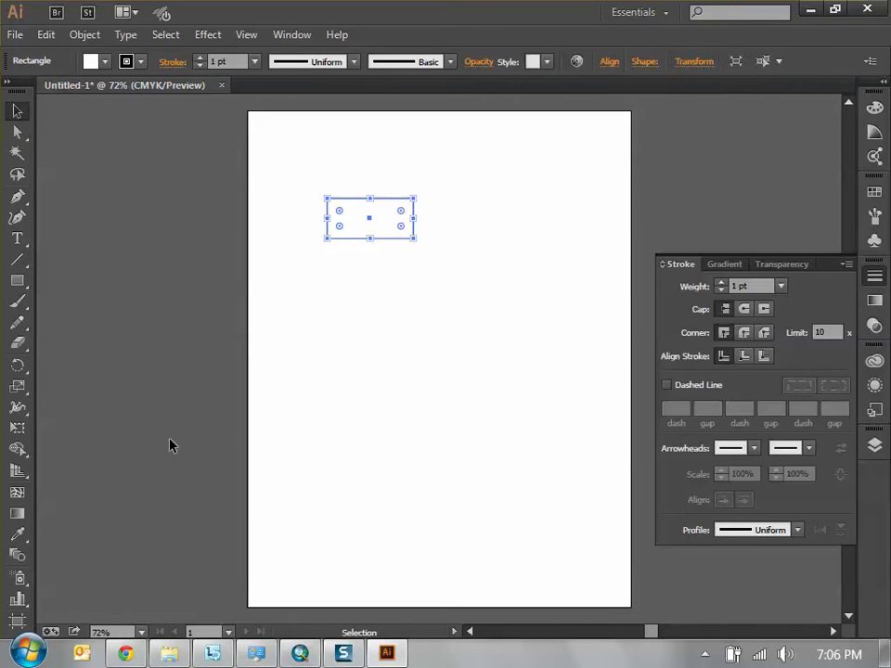
# Fill the selected rectangle with a yellow-green picked from the color spectrum, and deselect it
pyautogui.click(874, 192)
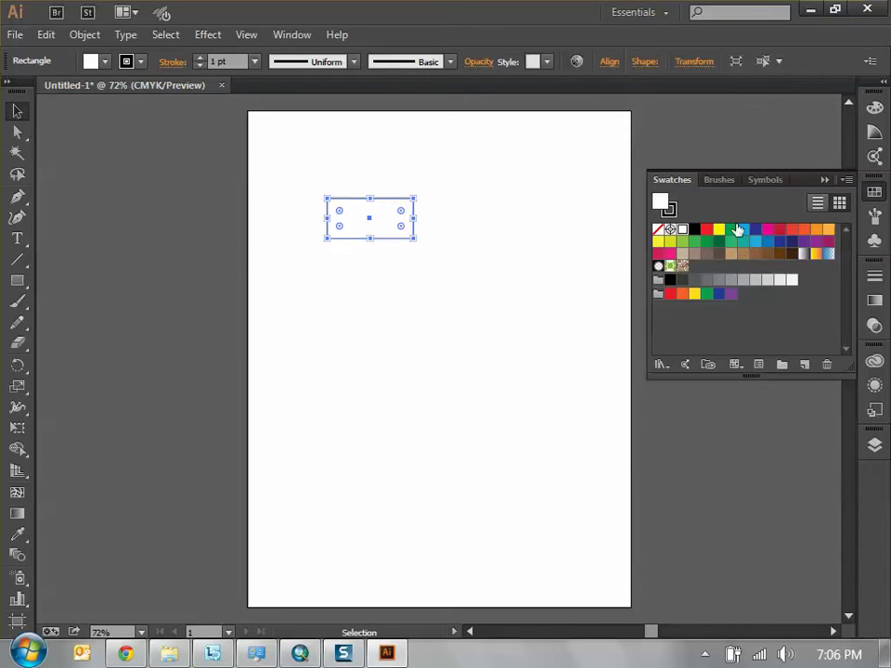
pyautogui.click(875, 131)
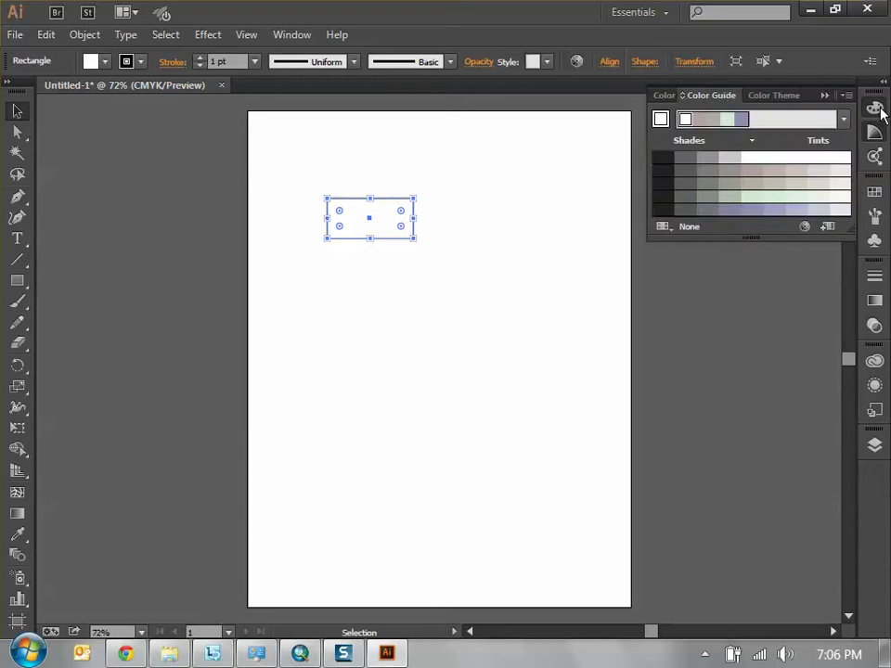
pyautogui.click(871, 111)
pyautogui.click(715, 169)
pyautogui.click(704, 162)
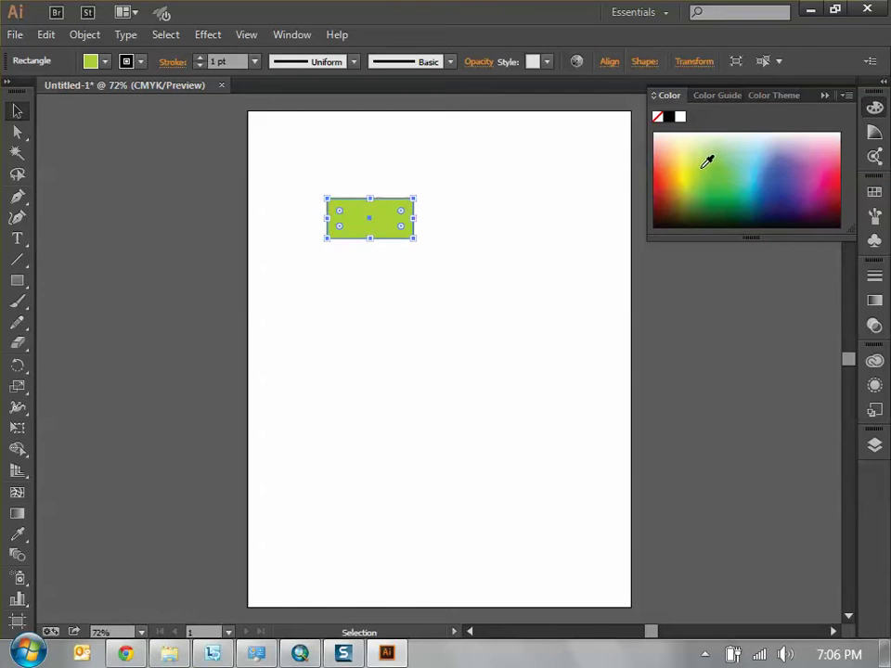
pyautogui.click(529, 219)
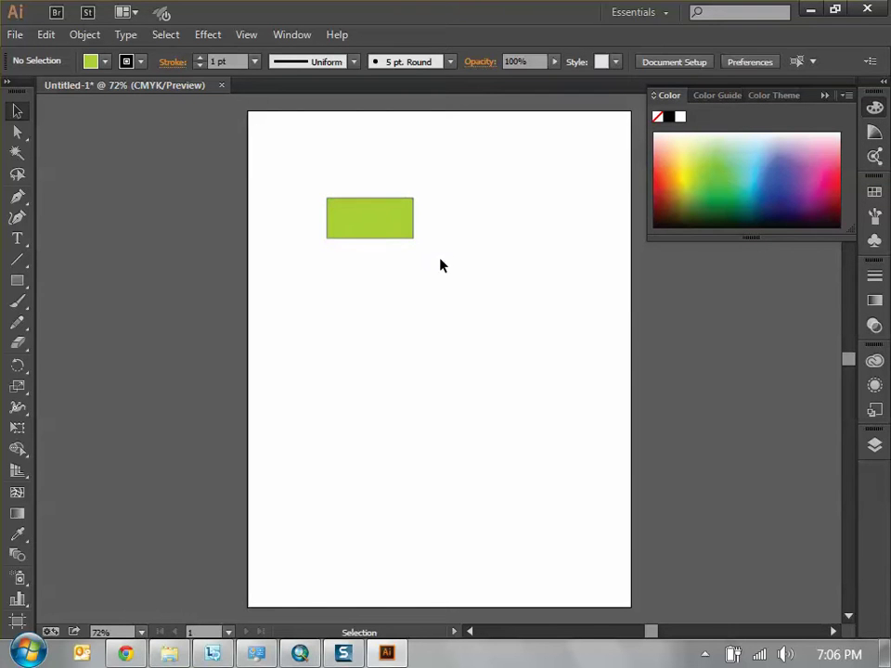
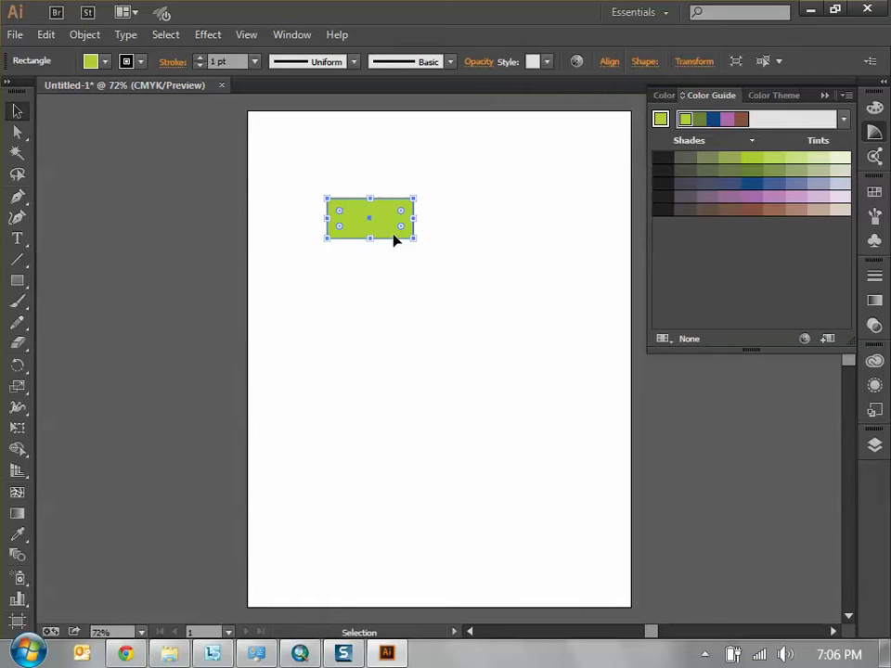
# Duplicate the yellow-green rectangle directly below the original and set the color harmony rule to Pentagram
pyautogui.moveTo(403, 234); pyautogui.dragTo(389, 309)
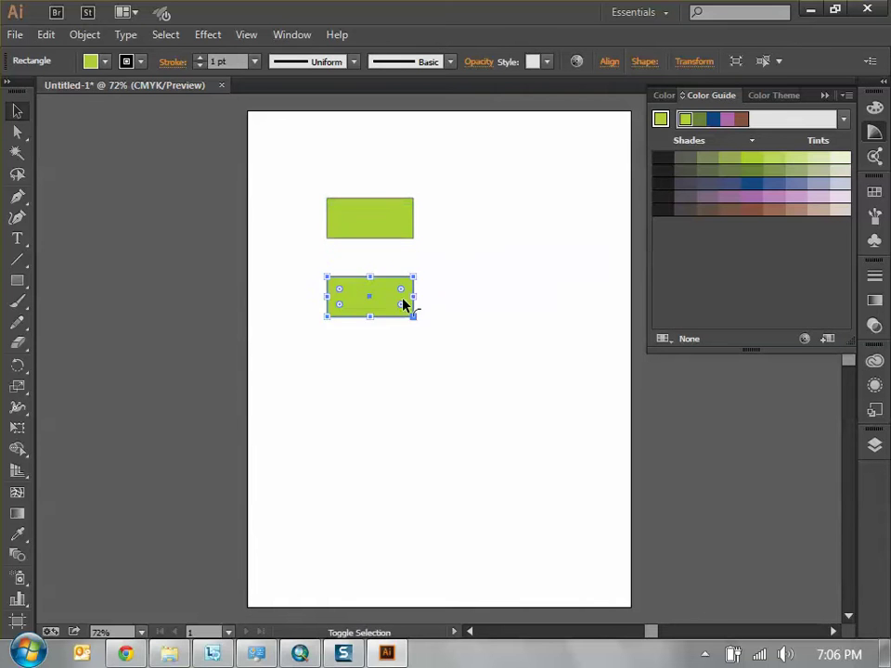
pyautogui.click(460, 273)
pyautogui.hotkey('ctrl', 'z')
pyautogui.click(843, 119)
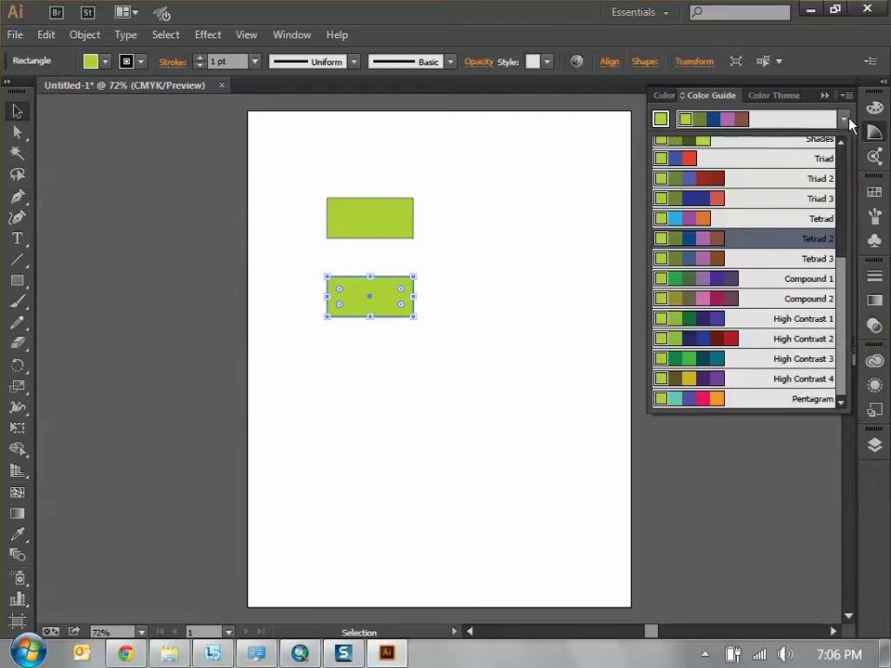
pyautogui.click(734, 402)
pyautogui.click(535, 338)
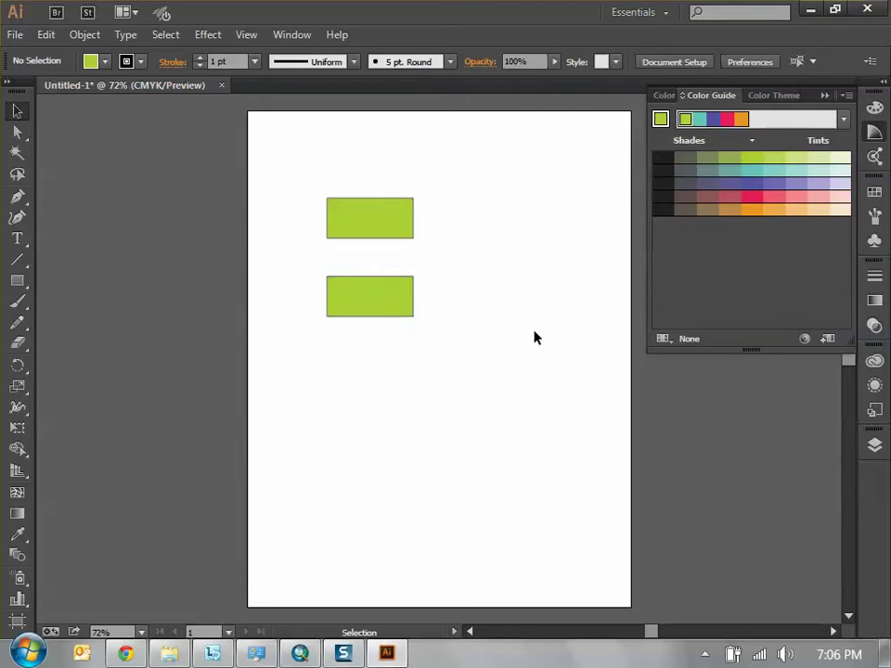
# Try the Pentagram harmony's crimson and orange on the lower rectangle, settle on its teal fill, and deselect it
pyautogui.click(408, 297)
pyautogui.click(729, 121)
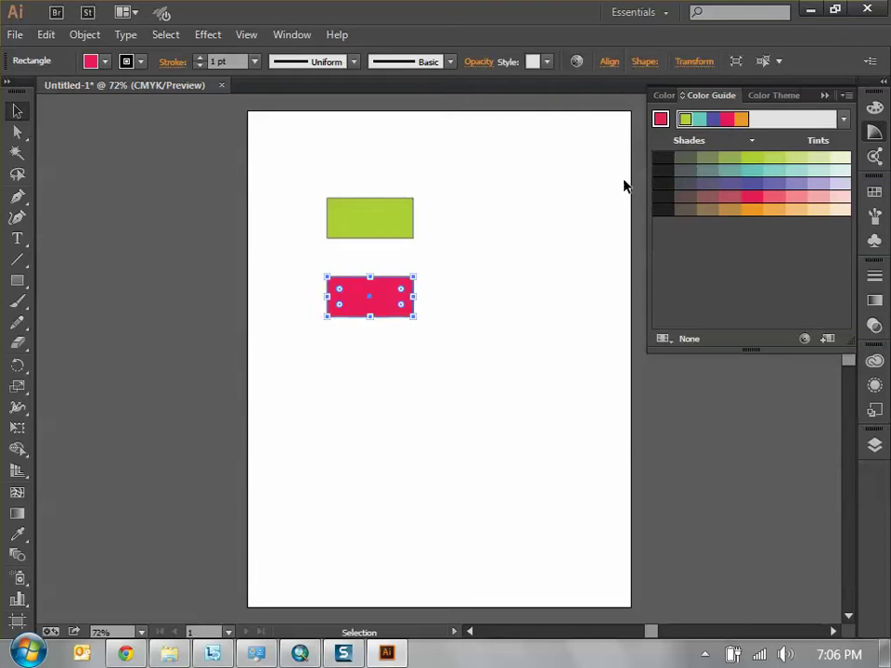
pyautogui.click(740, 120)
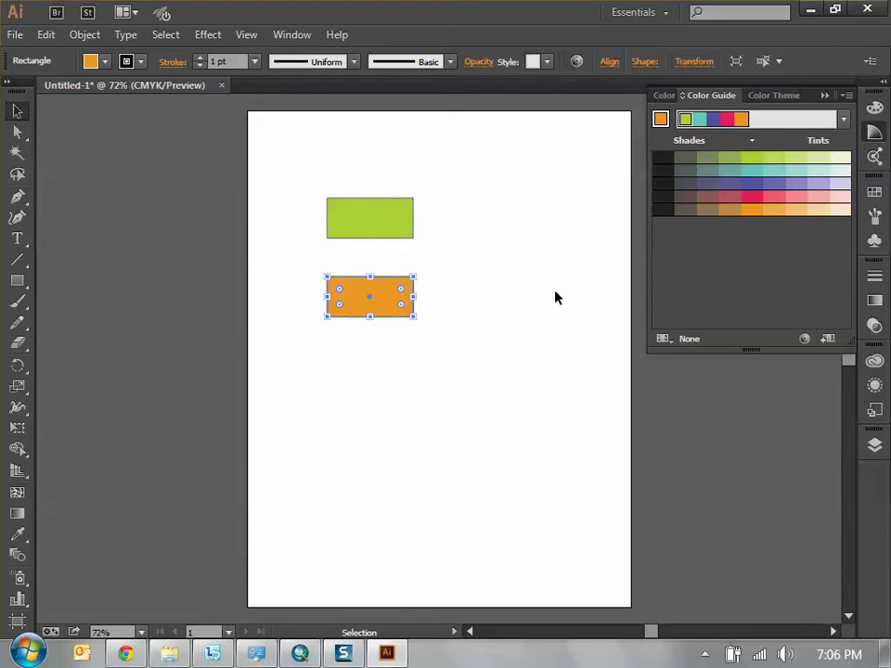
pyautogui.click(697, 120)
pyautogui.click(423, 300)
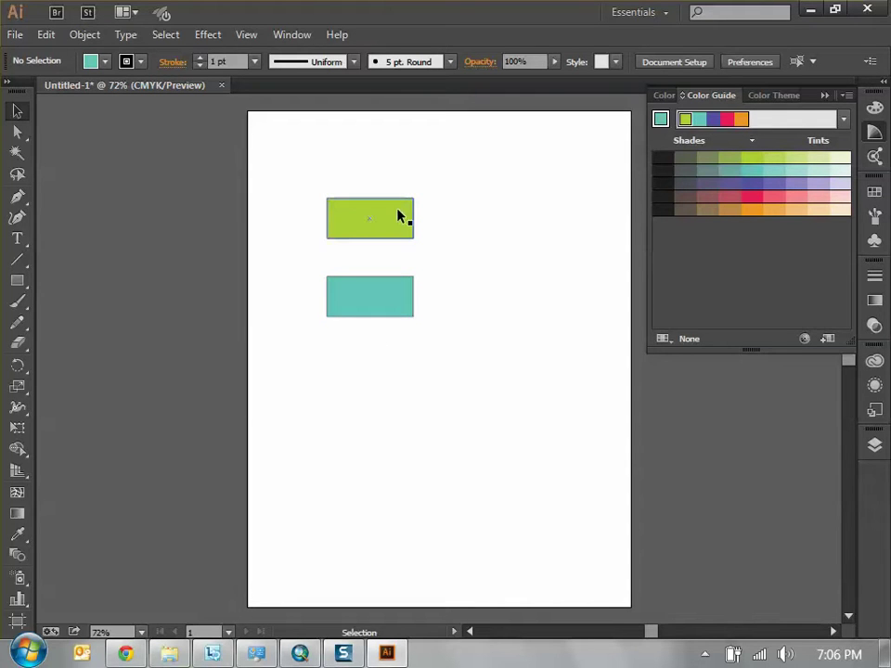
# Collapse the color guide and detach the tools as a floating two-column toolbox
pyautogui.click(824, 95)
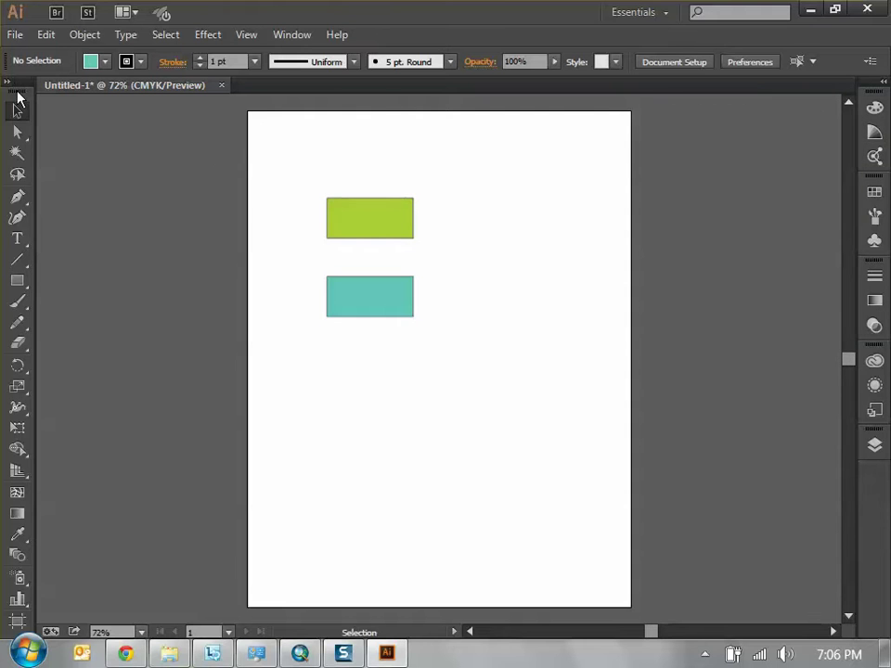
pyautogui.moveTo(18, 97); pyautogui.dragTo(52, 126)
pyautogui.click(79, 95)
# Open the yellow-green rectangle's fill in the Color Picker and select its hue value for copying
pyautogui.click(350, 231)
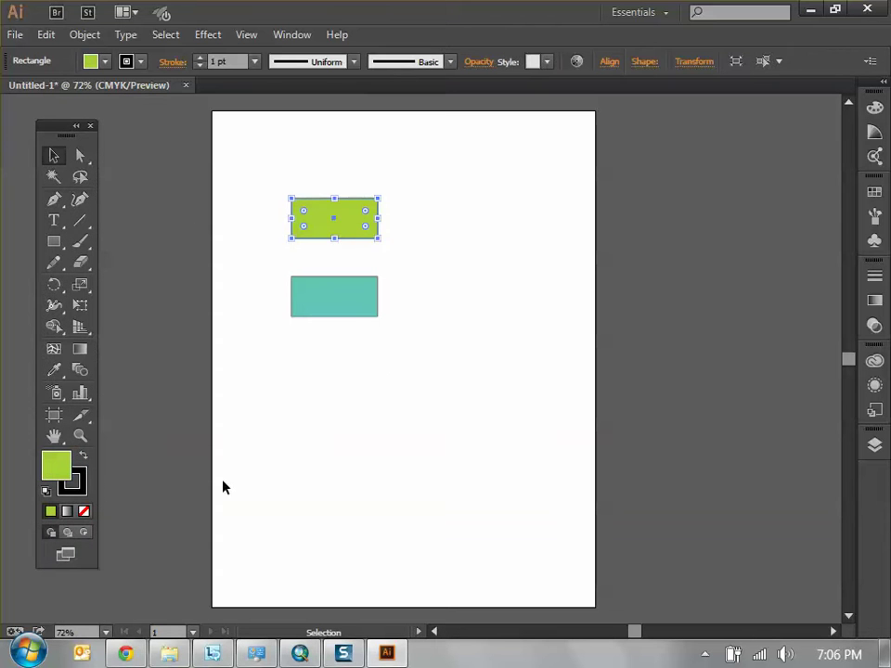
pyautogui.click(281, 428)
pyautogui.click(325, 230)
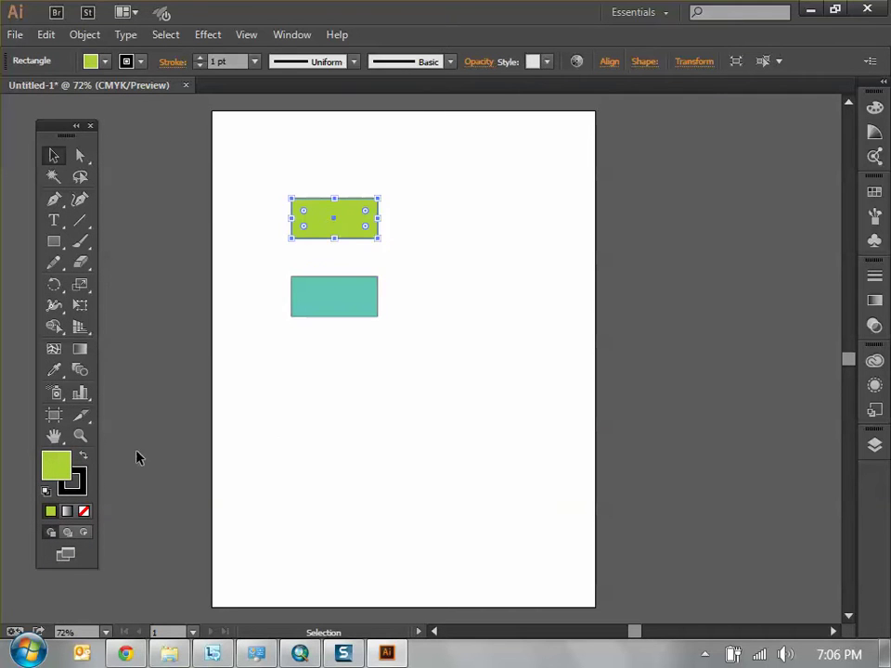
pyautogui.doubleClick(56, 469)
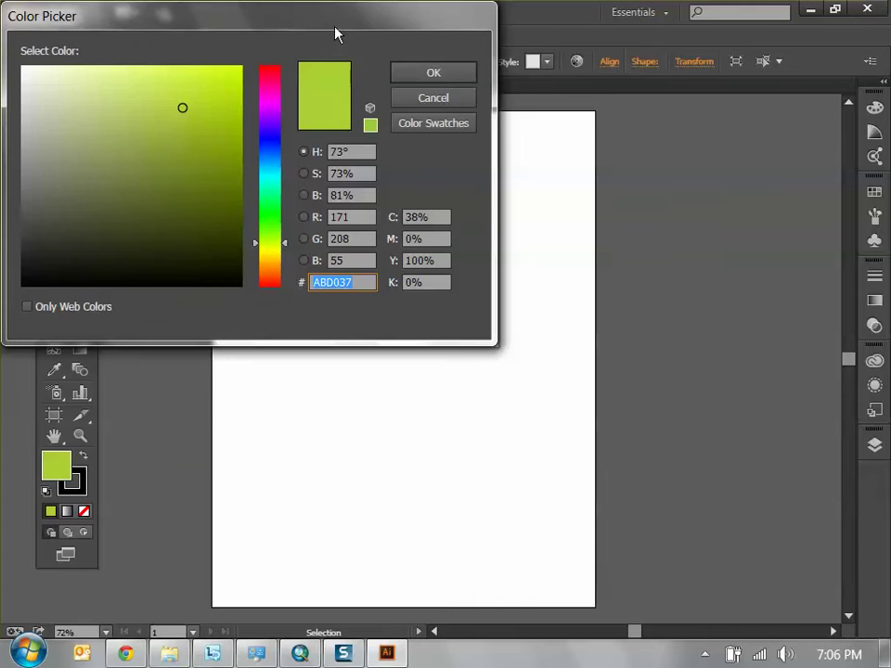
pyautogui.moveTo(336, 35); pyautogui.dragTo(494, 156)
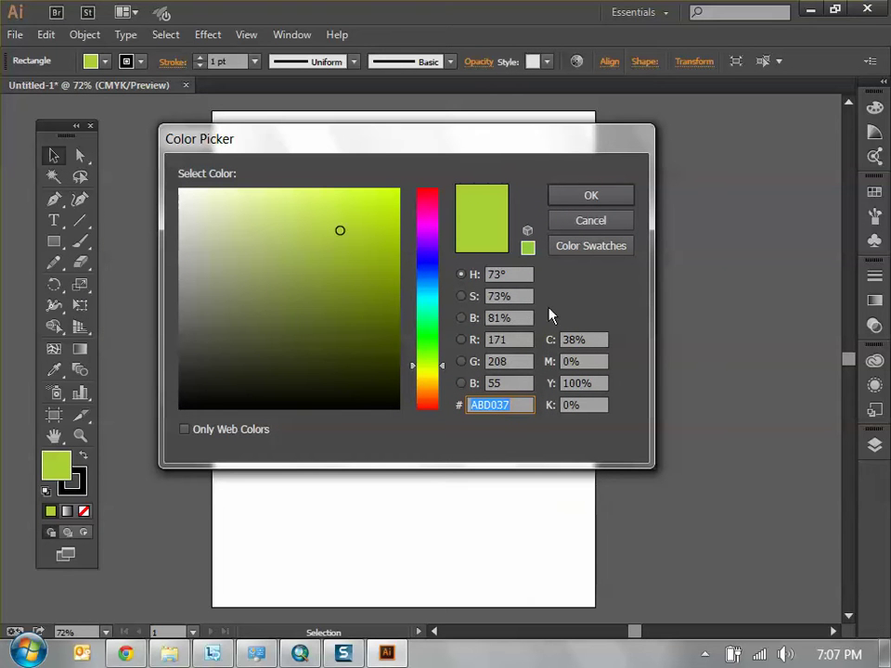
pyautogui.click(509, 274)
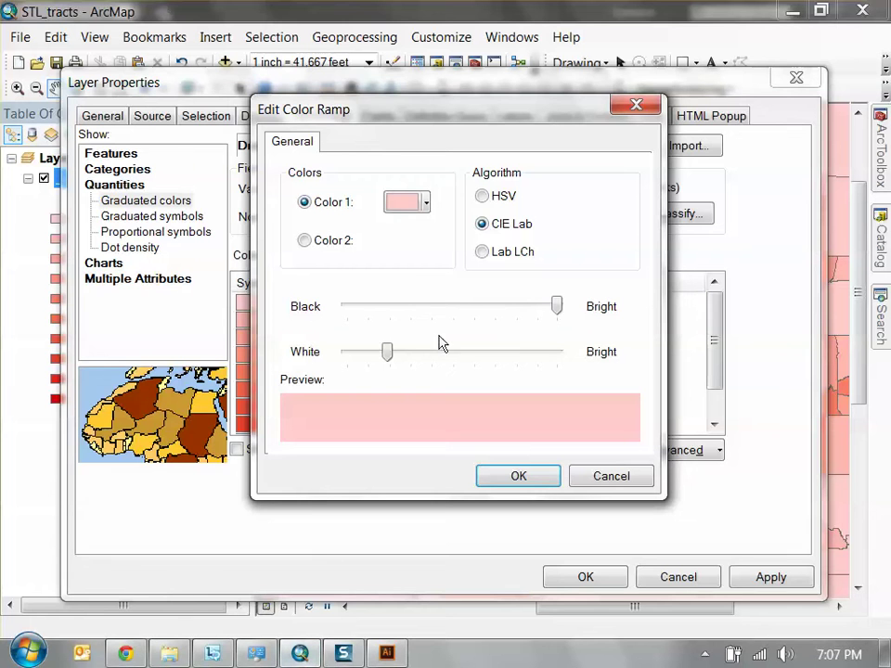
# Switch to ArcMap and set the color ramp's Color 1 to a hue of 73° and saturation of 73%
pyautogui.moveTo(374, 111); pyautogui.dragTo(400, 113)
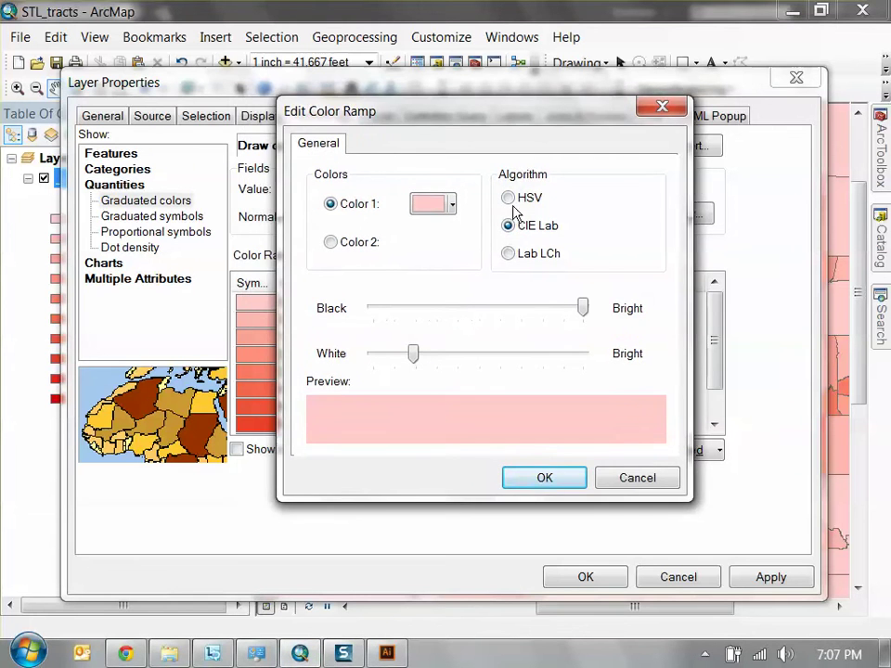
pyautogui.click(444, 206)
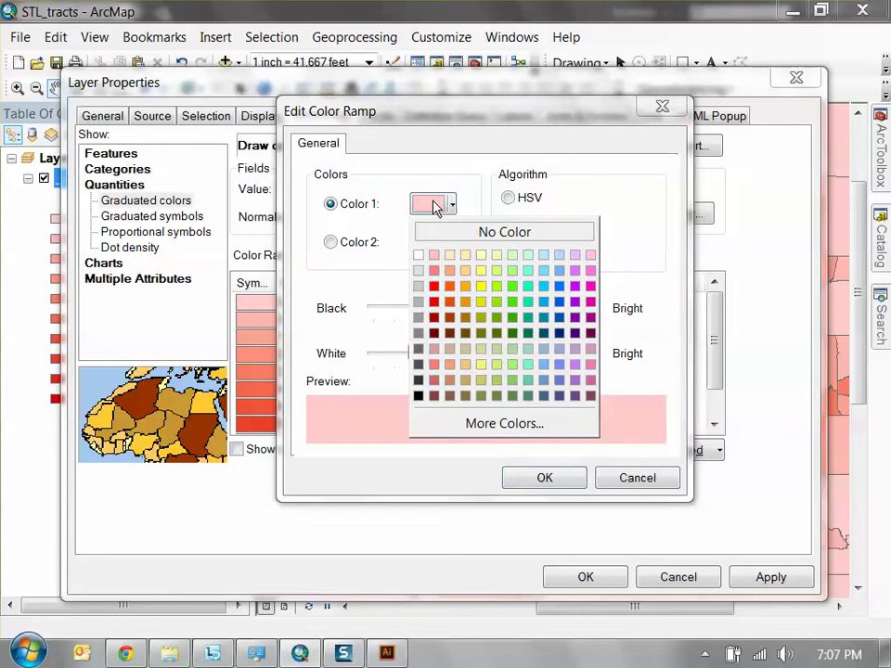
pyautogui.click(492, 423)
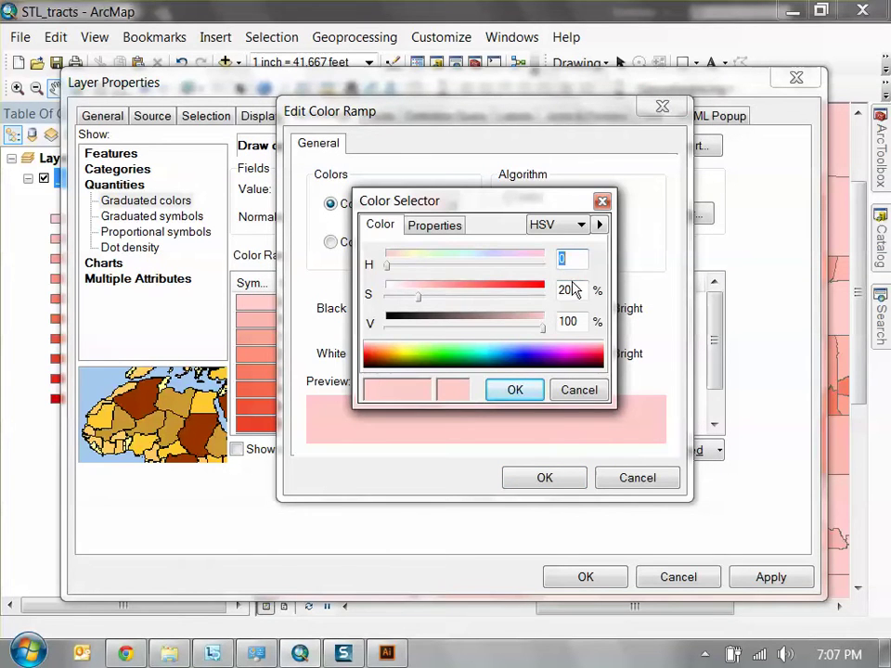
pyautogui.write('73')
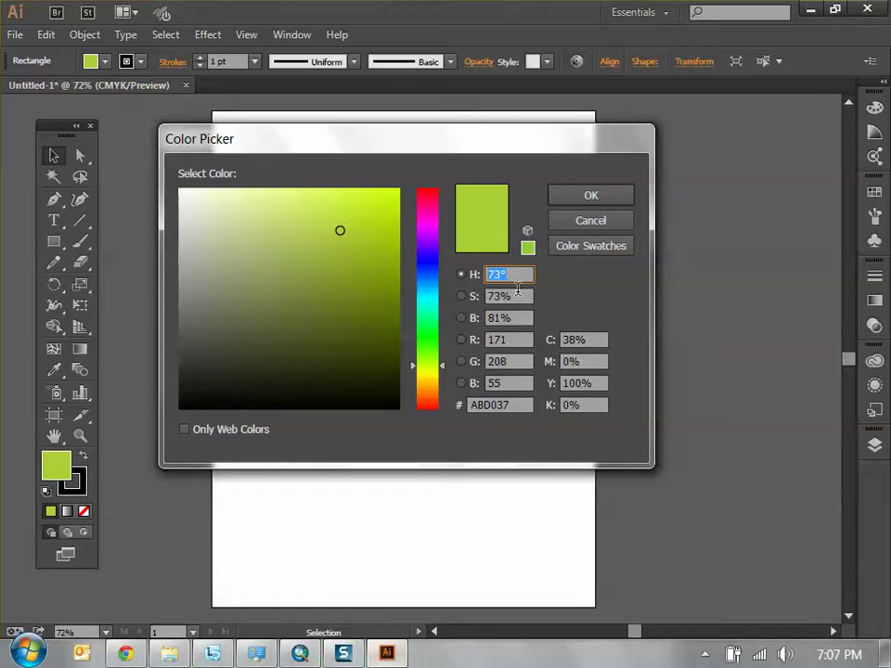
pyautogui.press('Tab')
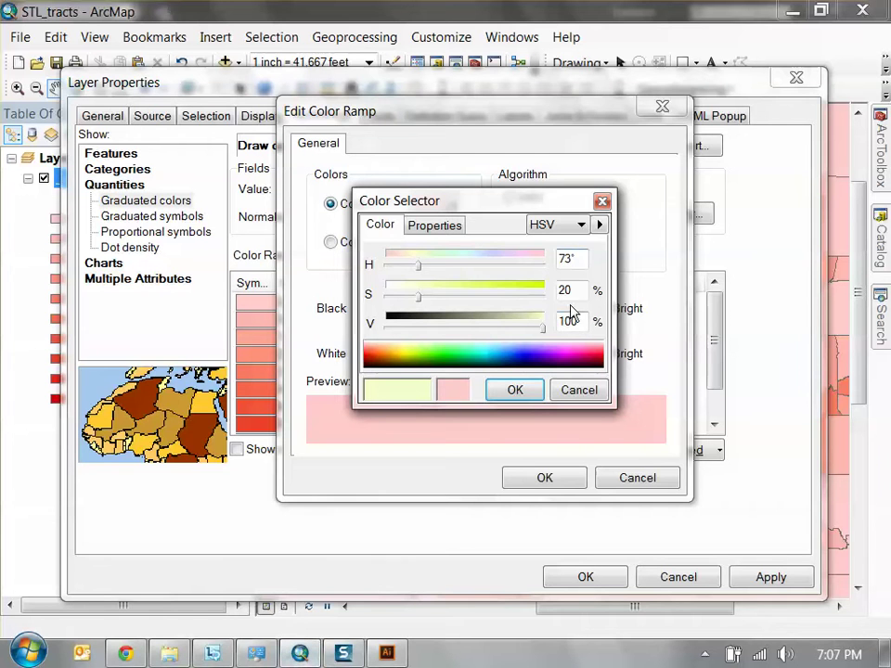
pyautogui.press('Tab')
pyautogui.write('73%')
# Take the brightness from the Illustrator fill, set Color 1's value to 81% in ArcMap, and accept the color
pyautogui.click(387, 653)
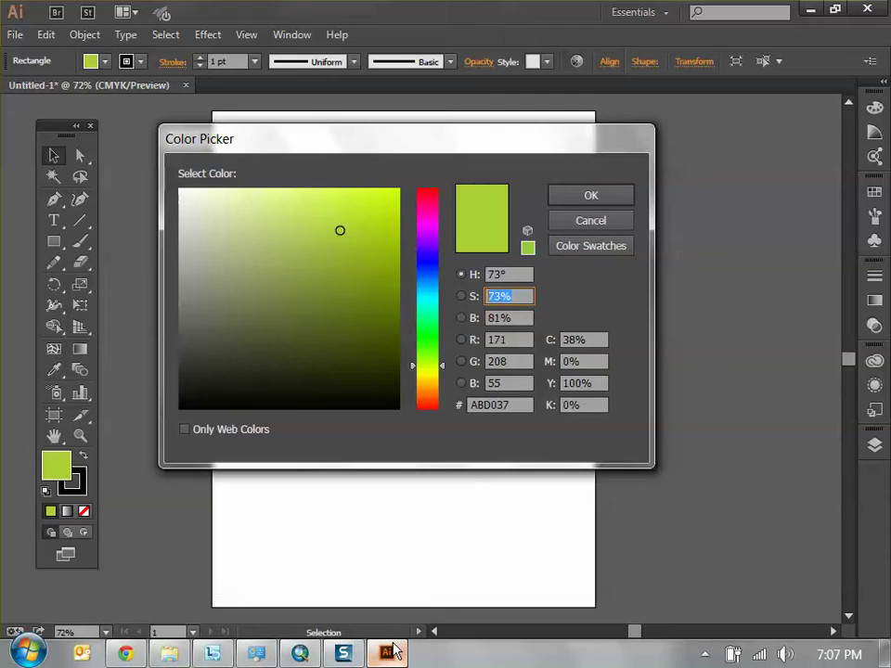
pyautogui.press('Tab')
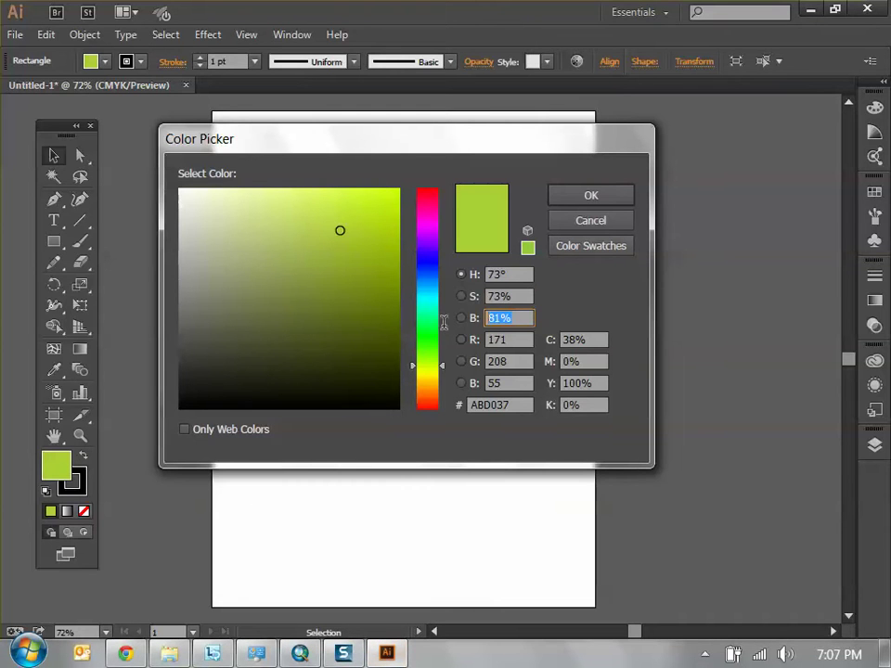
pyautogui.click(299, 653)
pyautogui.doubleClick(568, 322)
pyautogui.write('81%')
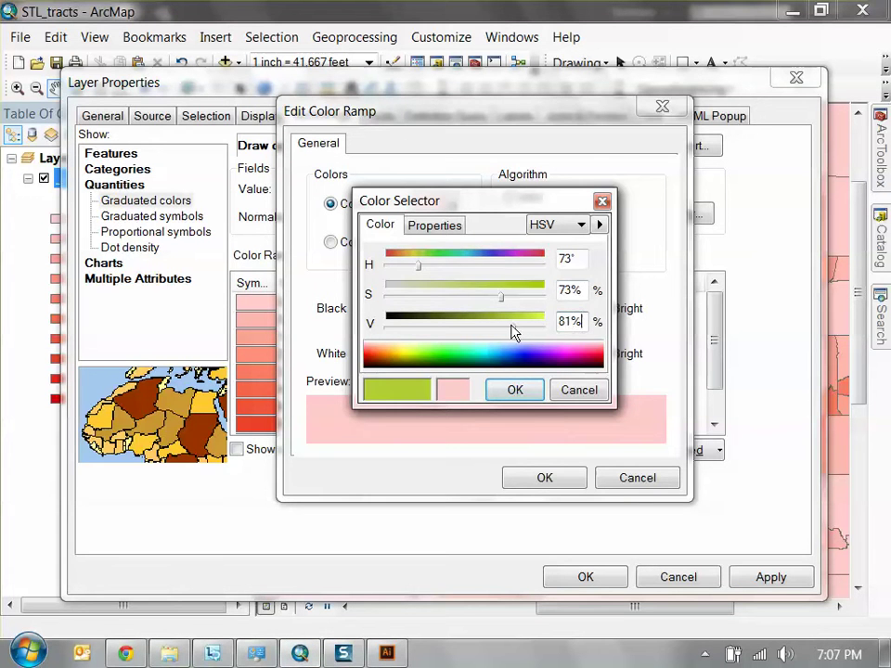
pyautogui.click(513, 391)
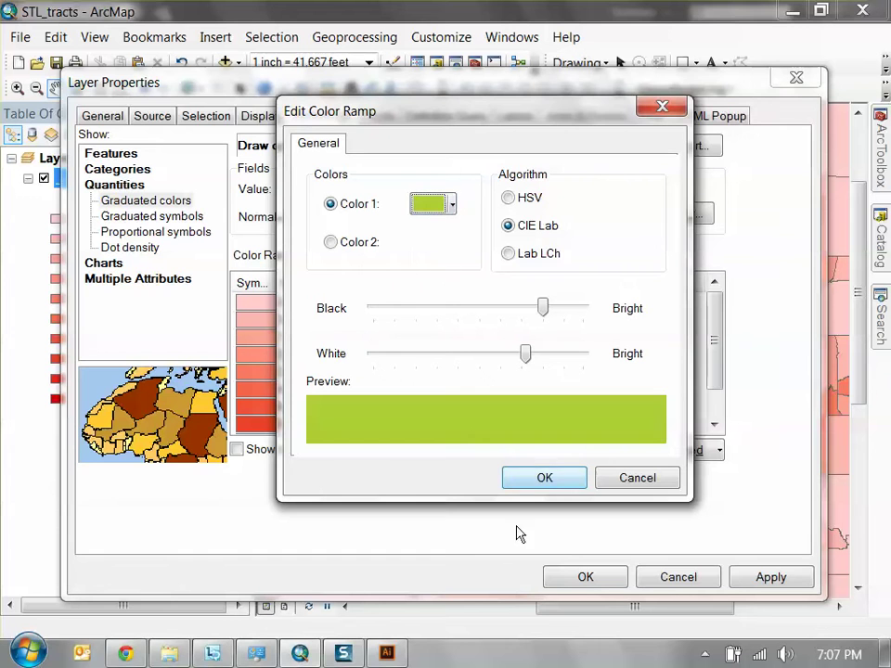
# Activate Color 2 of the ramp, switch to Illustrator, and open the teal rectangle's fill to copy its hue
pyautogui.click(360, 245)
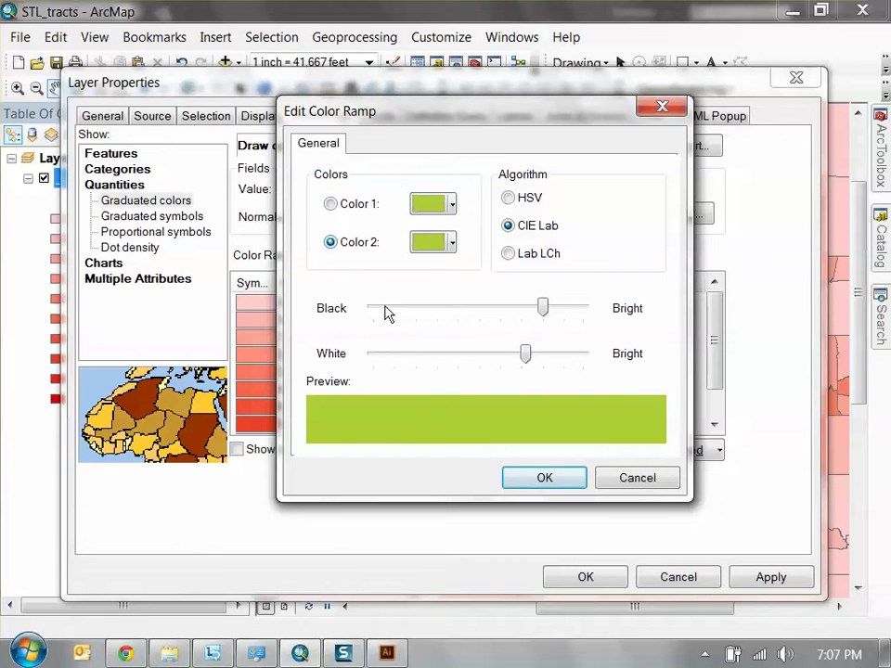
pyautogui.click(387, 653)
pyautogui.click(589, 225)
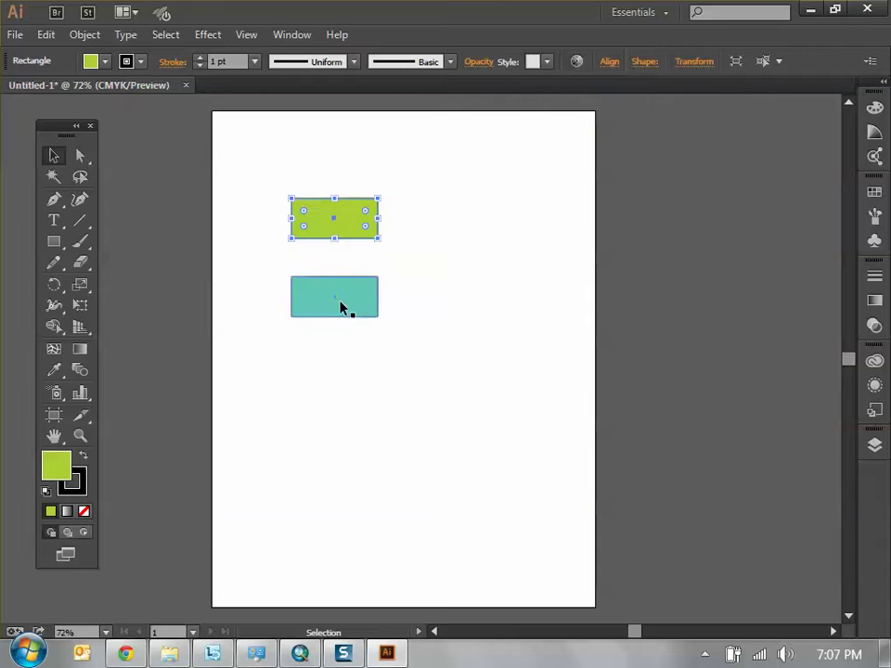
pyautogui.click(341, 307)
pyautogui.doubleClick(50, 462)
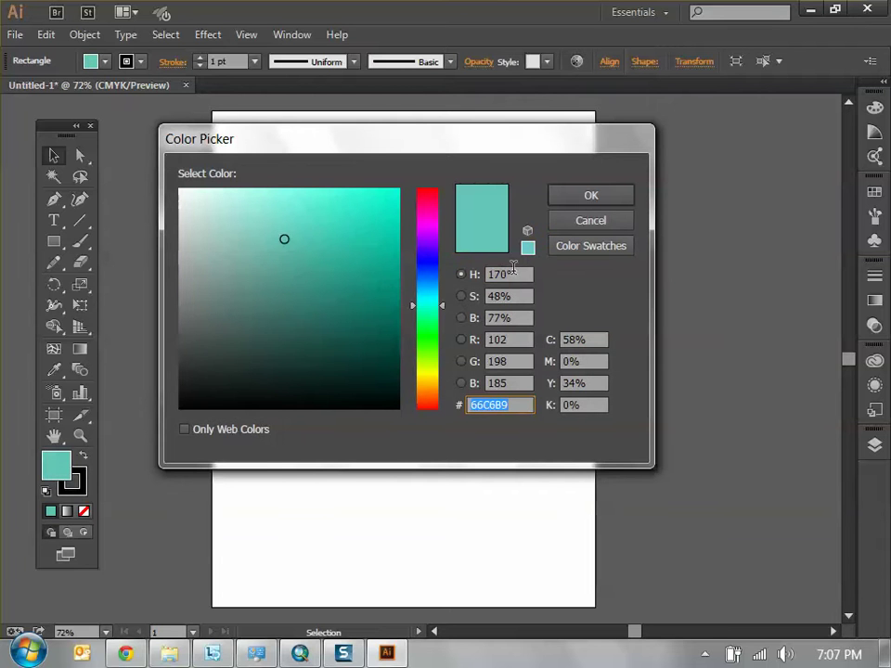
pyautogui.click(512, 271)
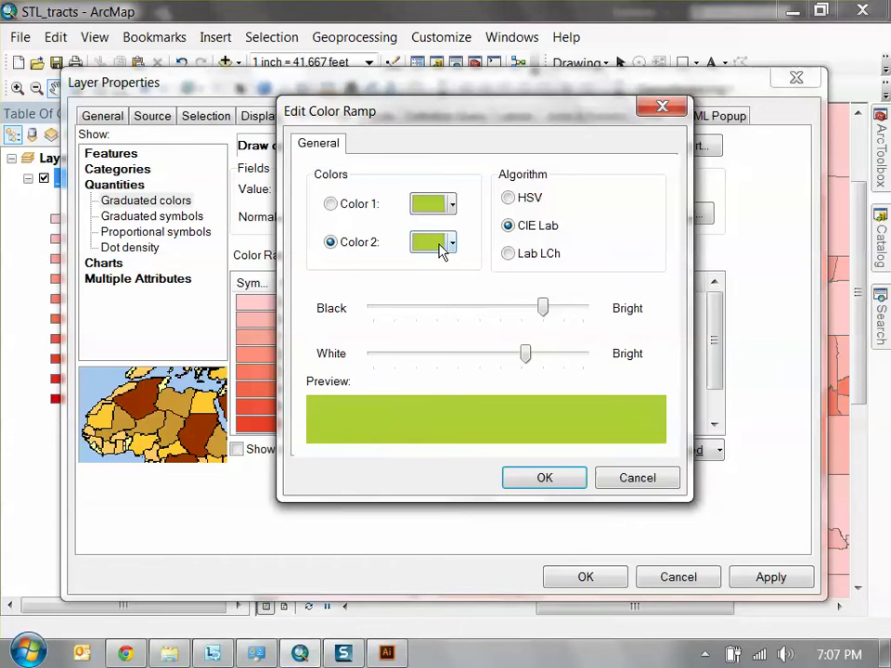
# Set the ramp's Color 2 in ArcMap to the teal fill's hue of 170° and saturation of 48%
pyautogui.click(443, 246)
pyautogui.click(504, 462)
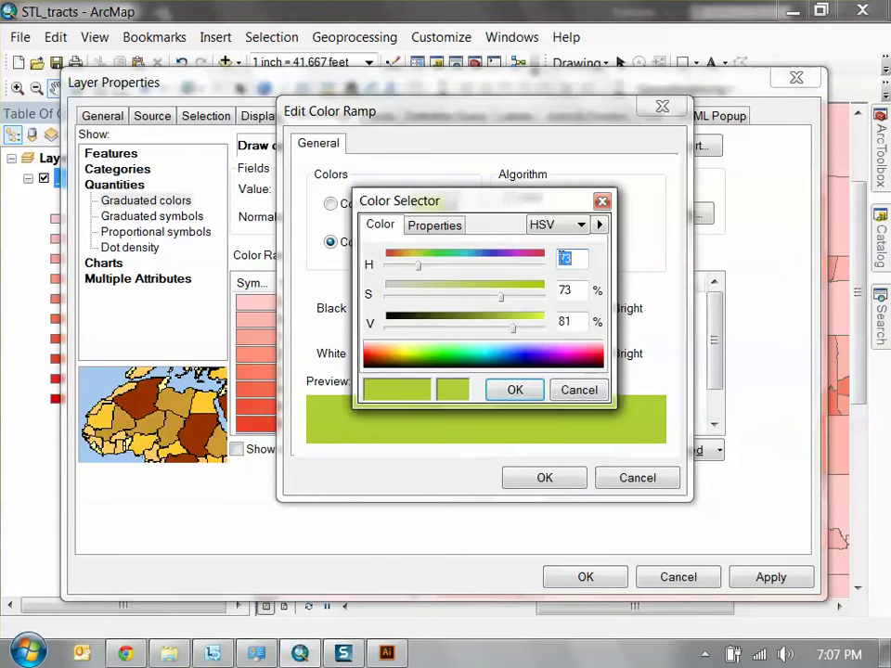
pyautogui.write('170')
pyautogui.click(387, 653)
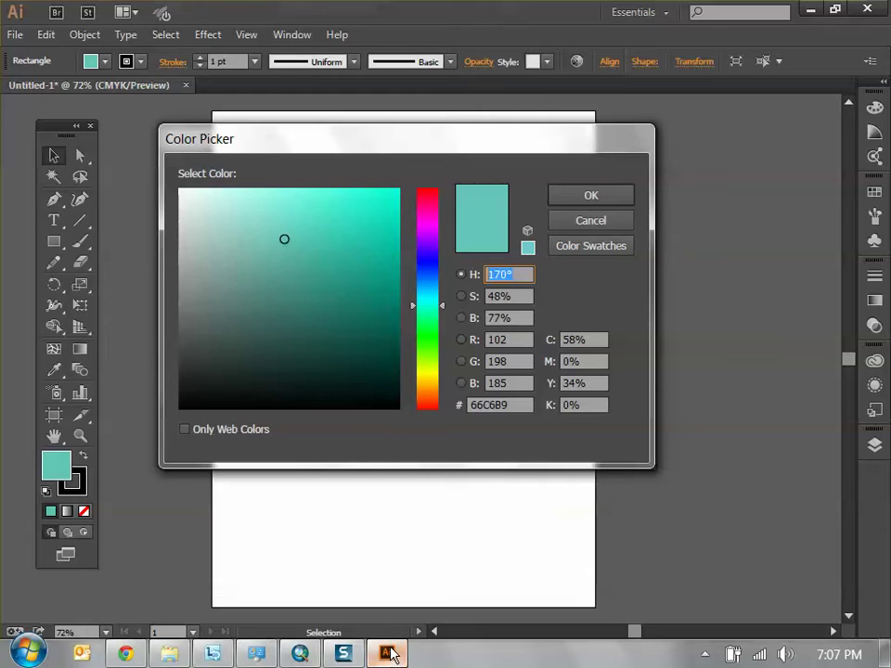
pyautogui.press('Tab')
pyautogui.click(343, 652)
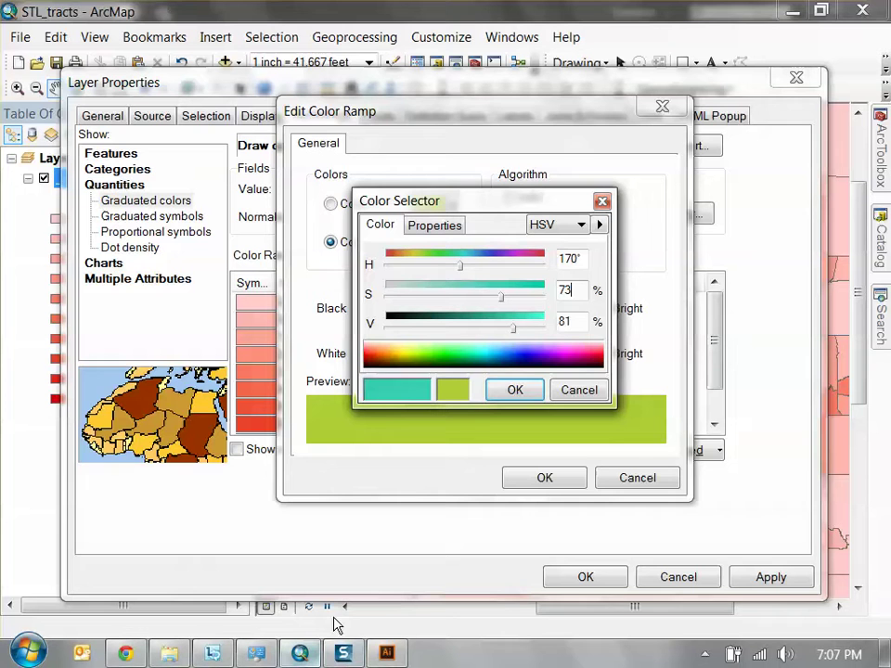
pyautogui.doubleClick(565, 290)
pyautogui.write('48')
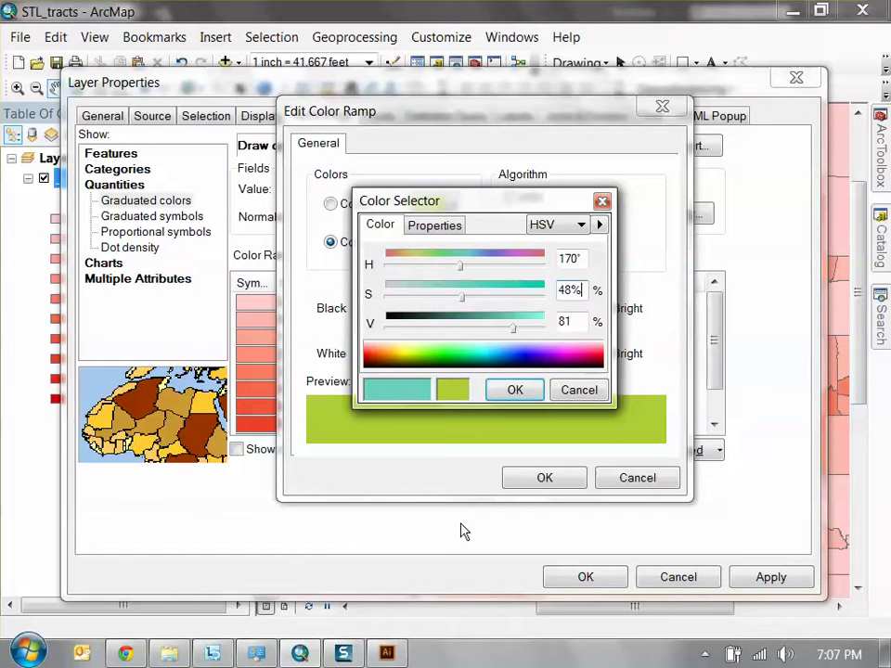
# Take the brightness from the teal Illustrator fill, set Color 2's value to 77% in ArcMap, and accept the color
pyautogui.click(387, 653)
pyautogui.press('Tab')
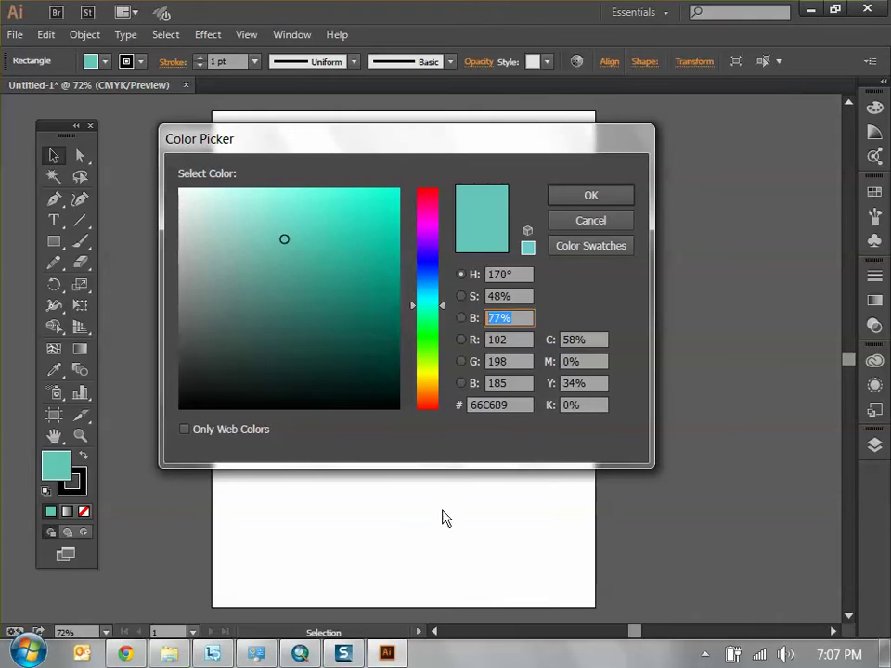
pyautogui.click(343, 652)
pyautogui.doubleClick(567, 322)
pyautogui.write('77')
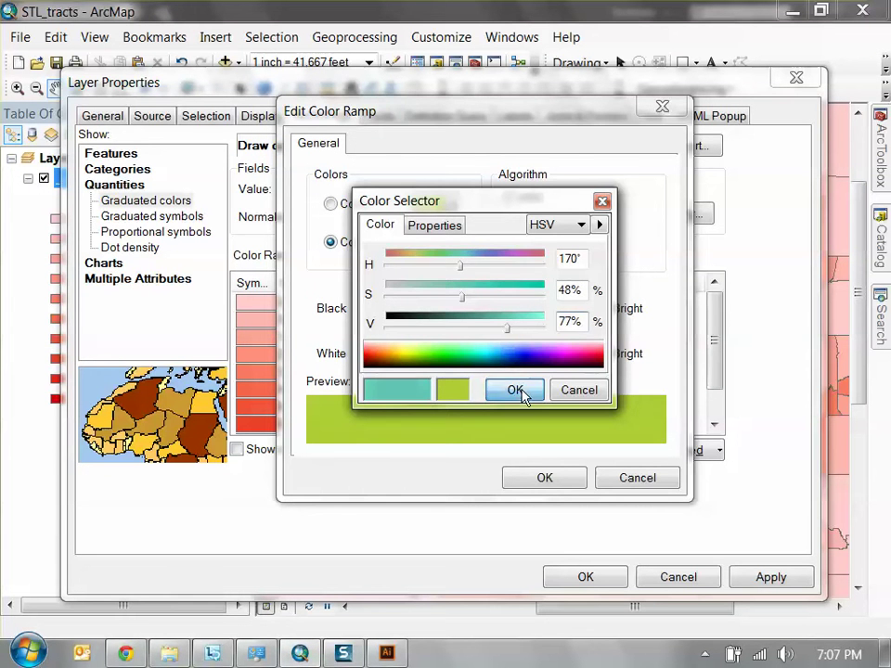
pyautogui.click(516, 390)
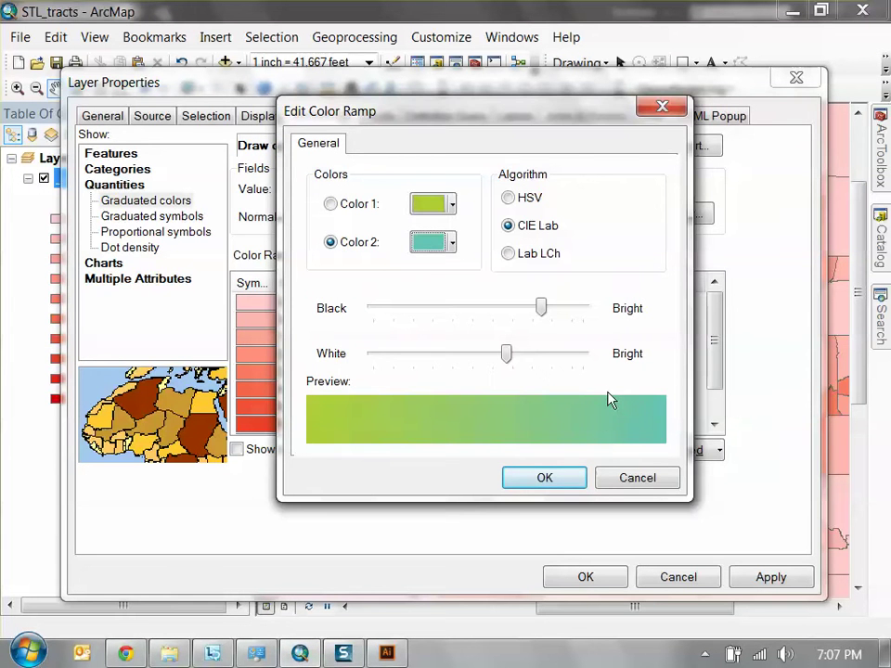
# Compare the HSV, CIE Lab and Lab LCh algorithms for the yellow-green to teal ramp, ending with Lab LCh
pyautogui.click(530, 198)
pyautogui.click(533, 228)
pyautogui.click(538, 254)
pyautogui.click(529, 226)
pyautogui.click(513, 200)
pyautogui.click(533, 229)
pyautogui.click(536, 253)
# Accept the edited ramp, apply it to the census tract layer, and move the layer properties aside to reveal the map
pyautogui.click(552, 481)
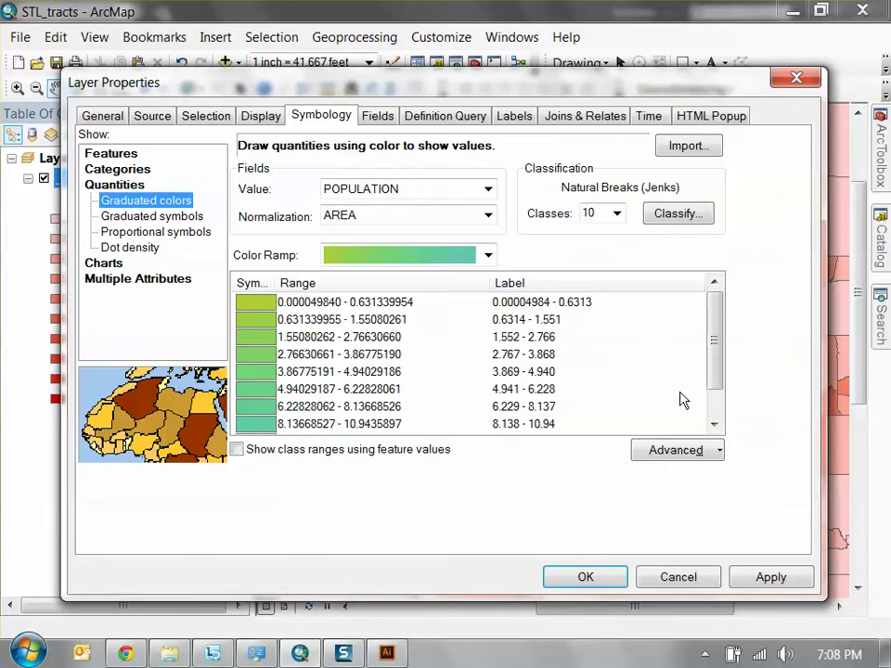
pyautogui.click(748, 578)
pyautogui.moveTo(640, 87); pyautogui.dragTo(671, 174)
# Look through the list of available color ramps for the custom yellow-green to teal ramp, keeping that ramp selected
pyautogui.click(507, 334)
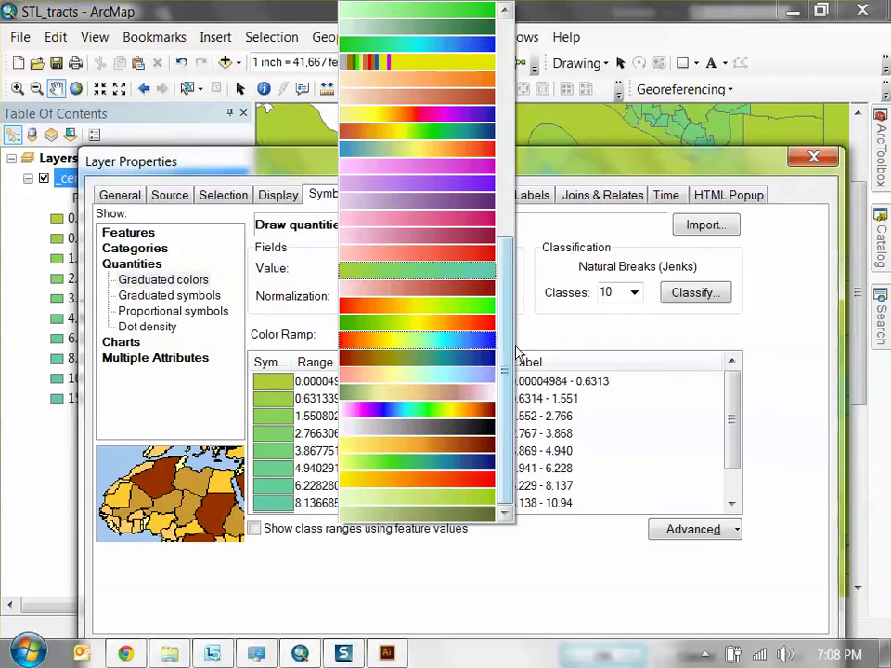
pyautogui.click(517, 356)
pyautogui.click(507, 335)
pyautogui.scroll(2, 517, 316)
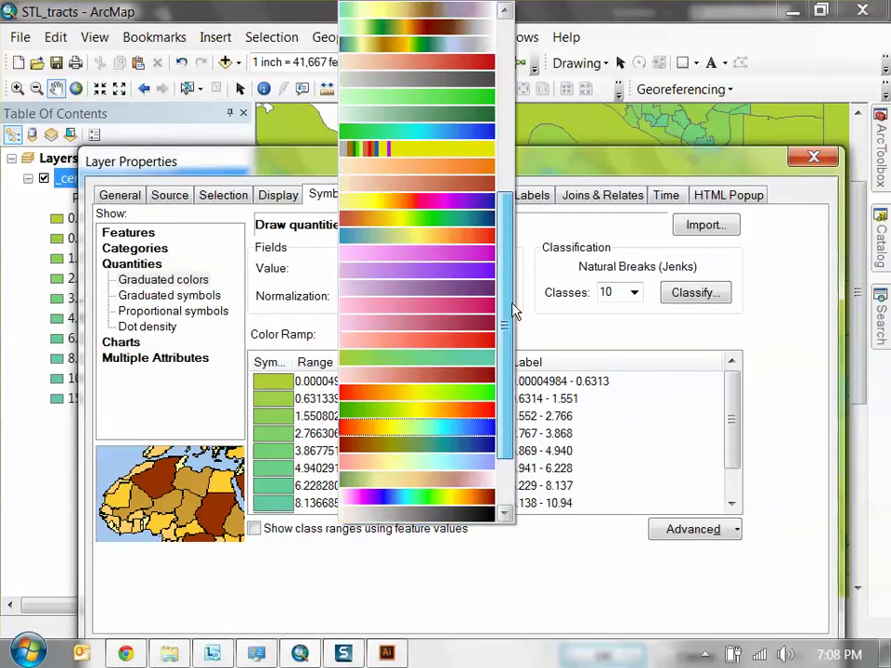
pyautogui.scroll(1, 517, 314)
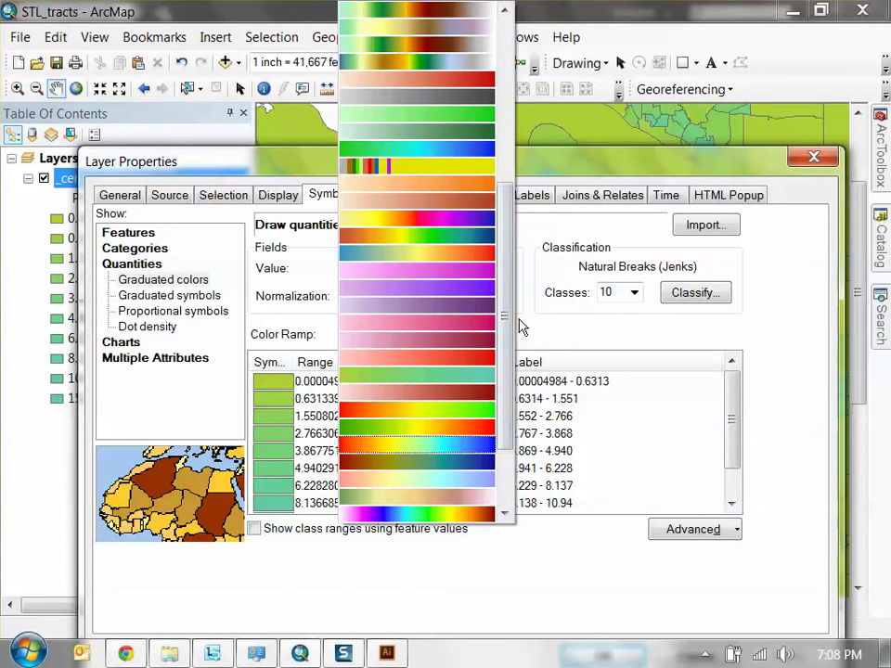
pyautogui.click(564, 342)
pyautogui.moveTo(611, 175); pyautogui.dragTo(611, 135)
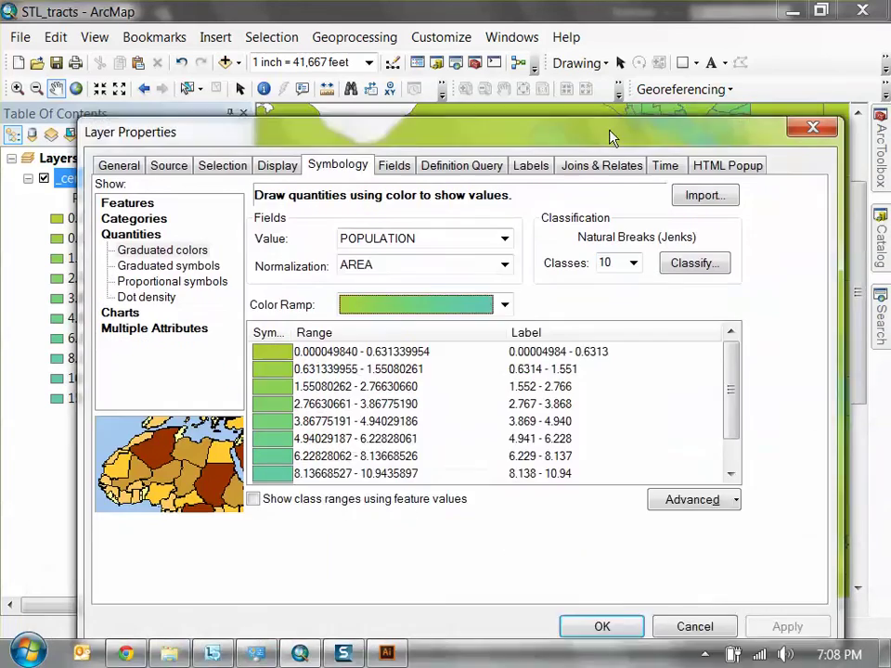
# Save the custom yellow-green to teal color ramp to the style under the name "green to teal"
pyautogui.click(504, 280)
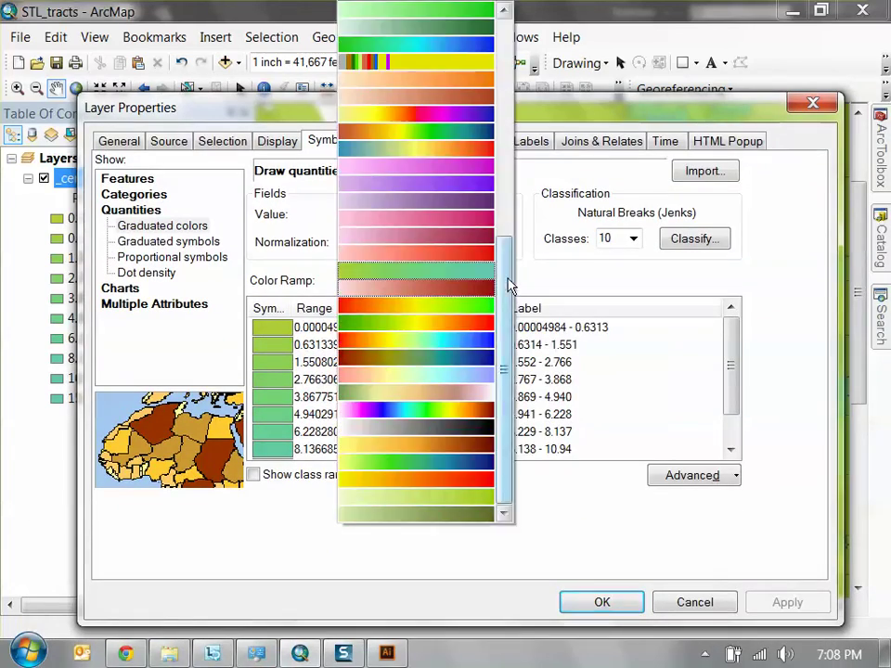
pyautogui.click(492, 283)
pyautogui.rightClick(458, 282)
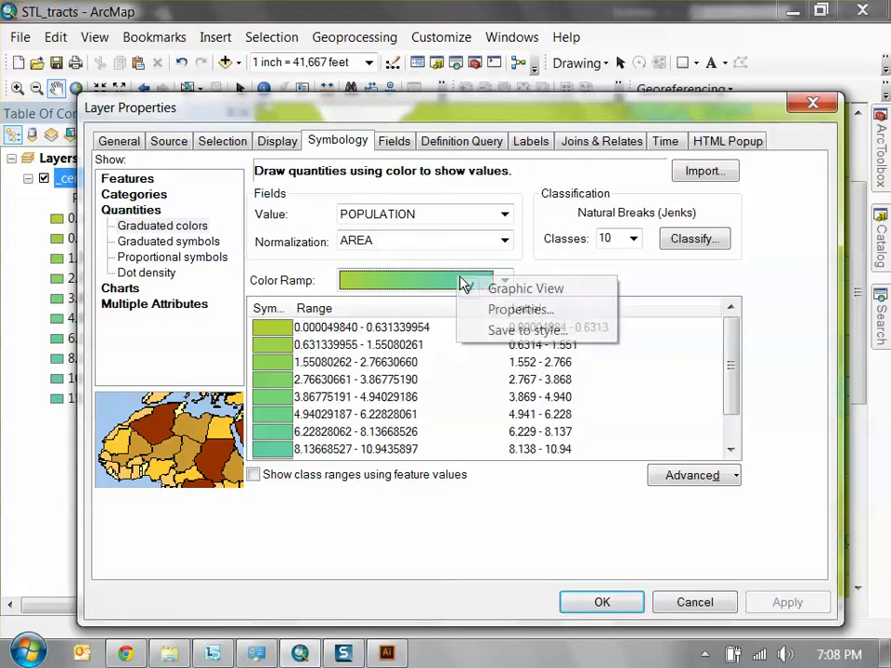
pyautogui.click(532, 332)
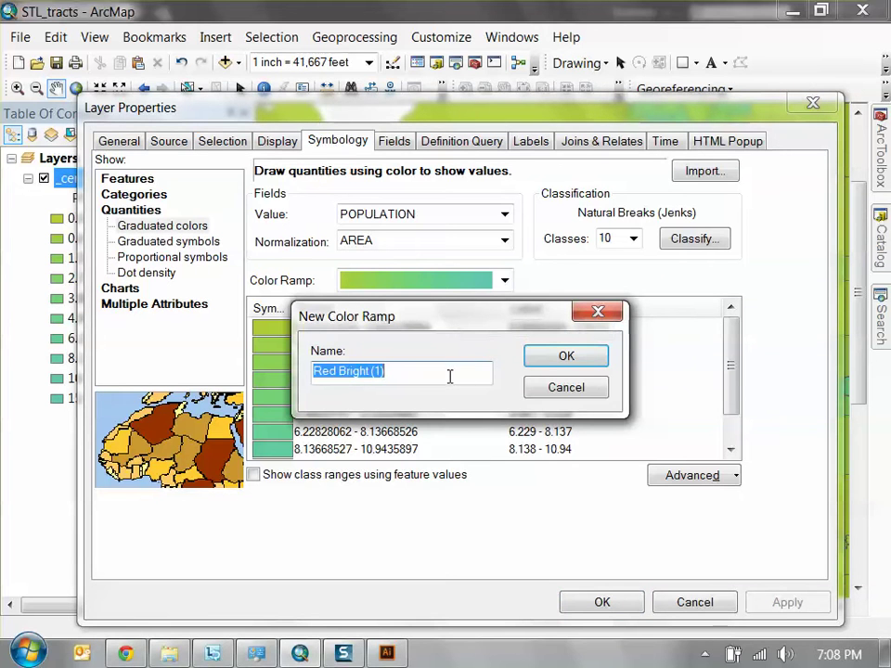
pyautogui.write('gree')
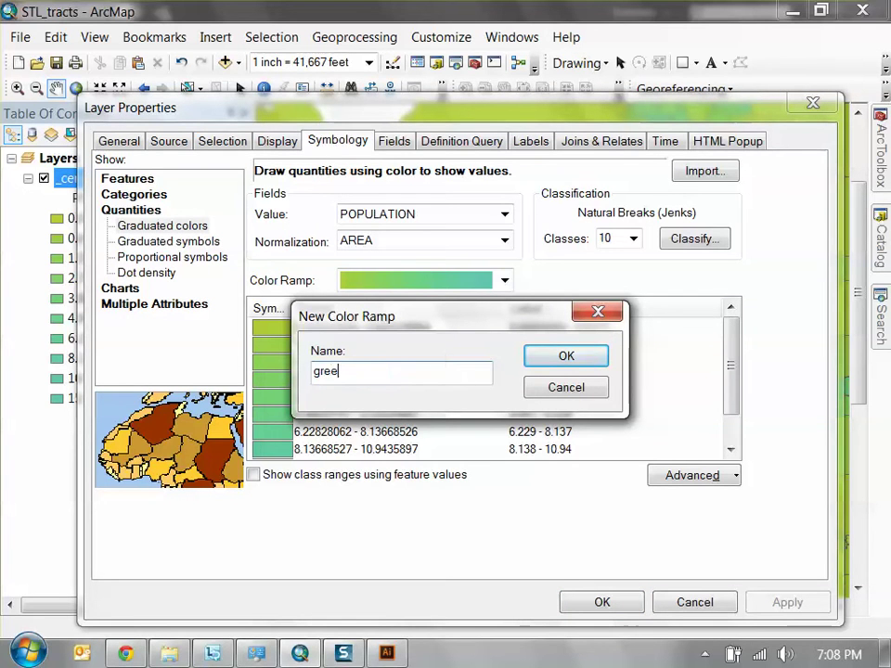
pyautogui.write('n to teal')
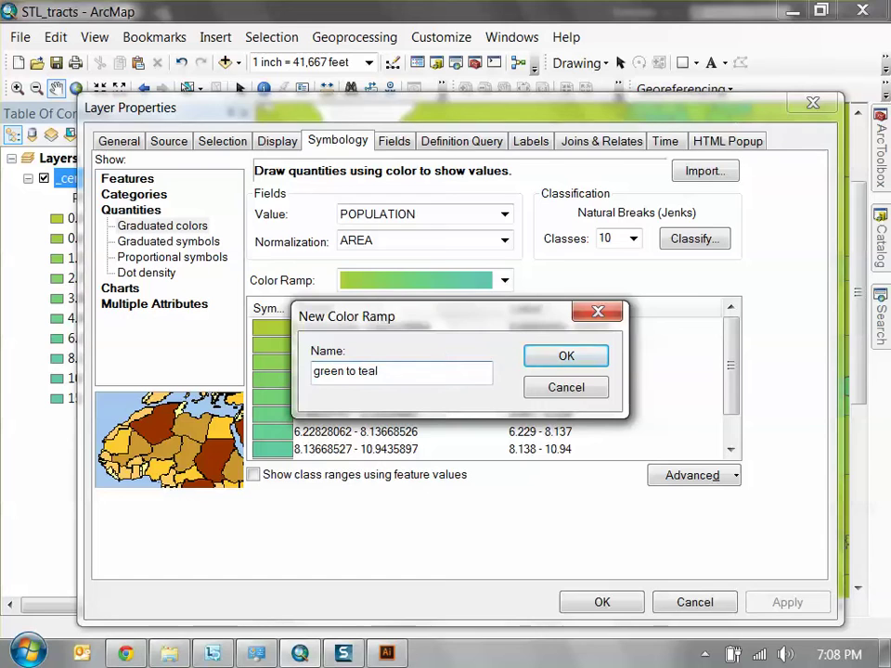
pyautogui.click(566, 357)
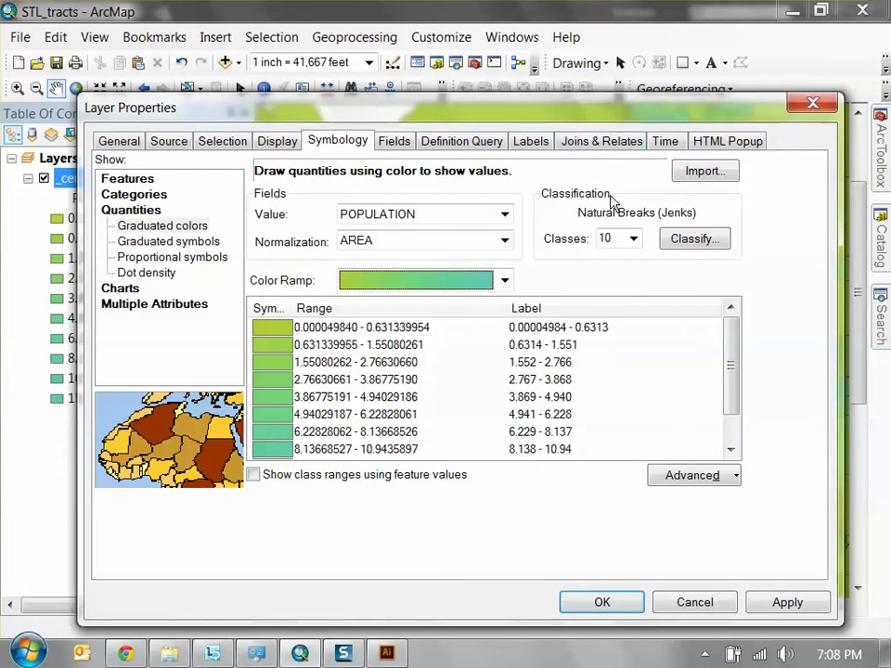
pyautogui.moveTo(564, 110); pyautogui.dragTo(579, 88)
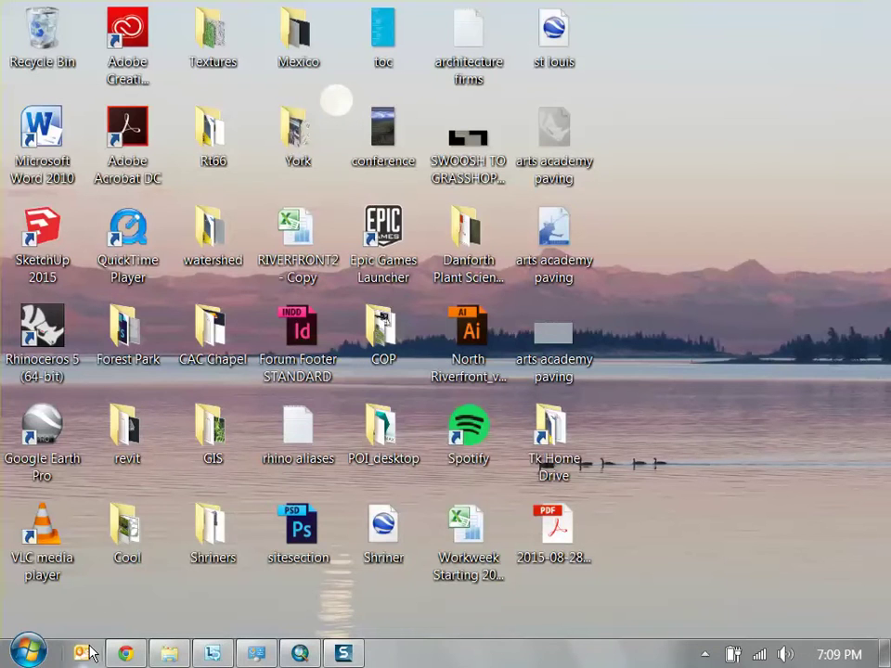
# Switch to Chrome and search Google in a new tab for "st louis city gis"
pyautogui.moveTo(154, 656)
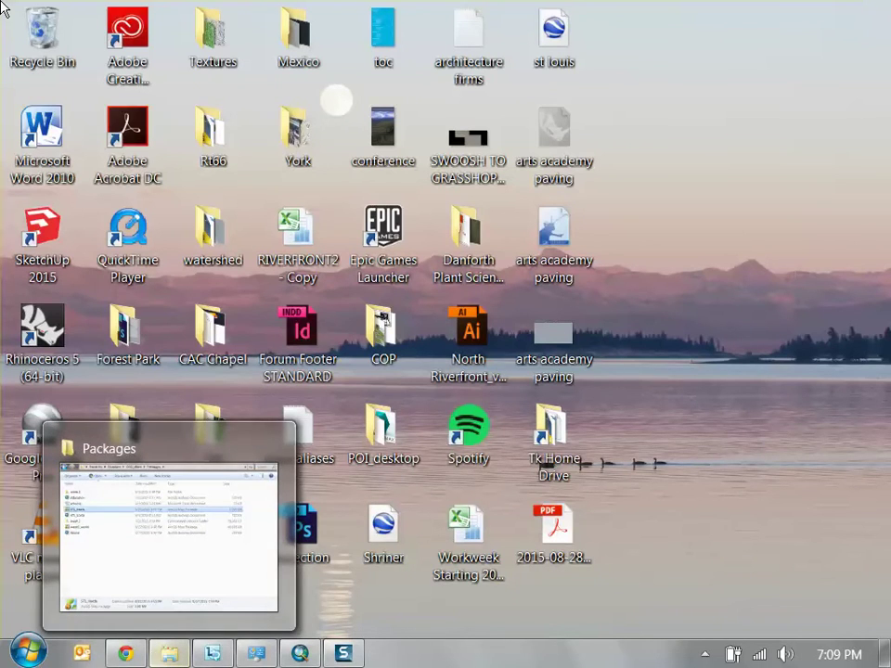
pyautogui.click(124, 655)
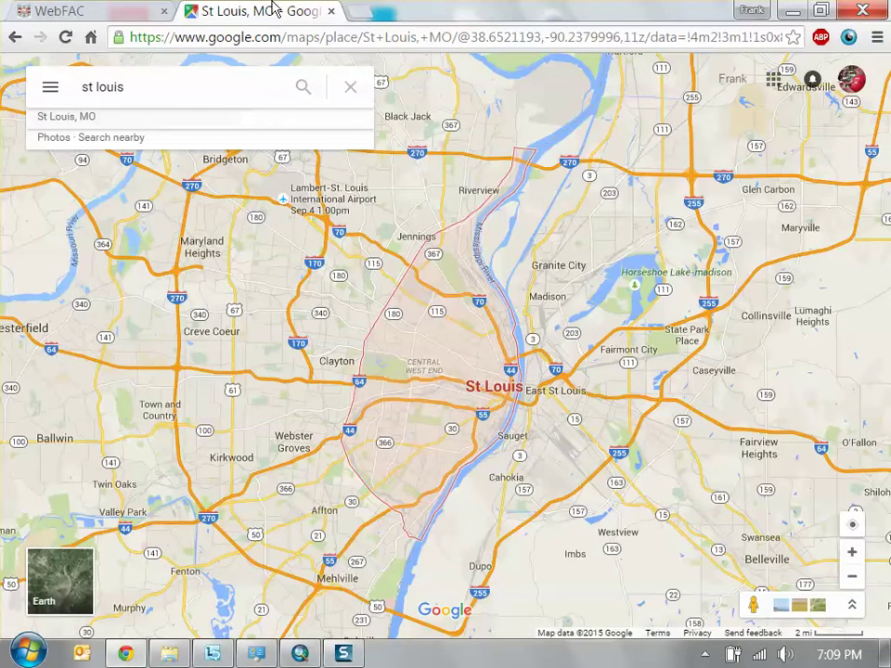
pyautogui.click(355, 14)
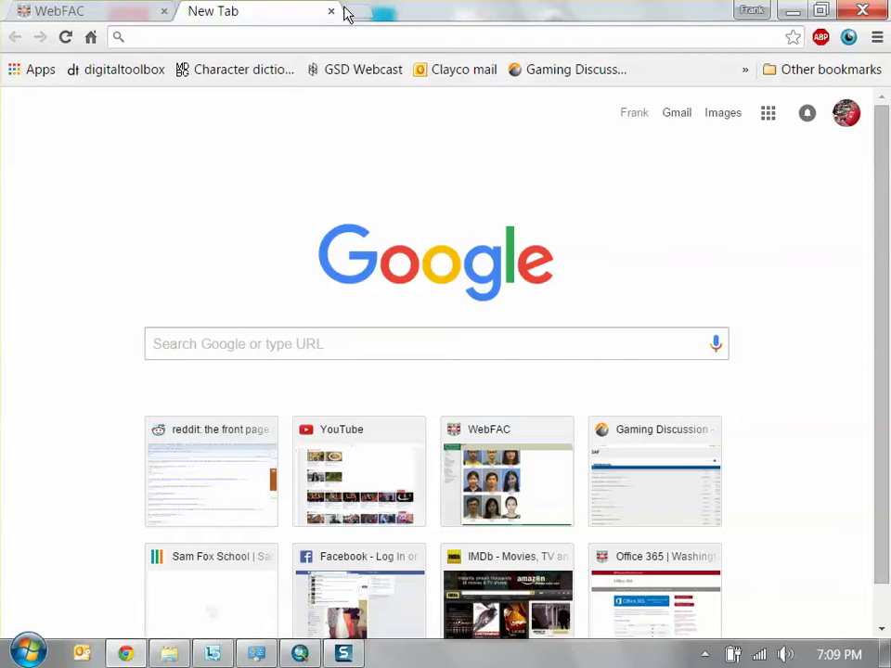
pyautogui.write('st louis')
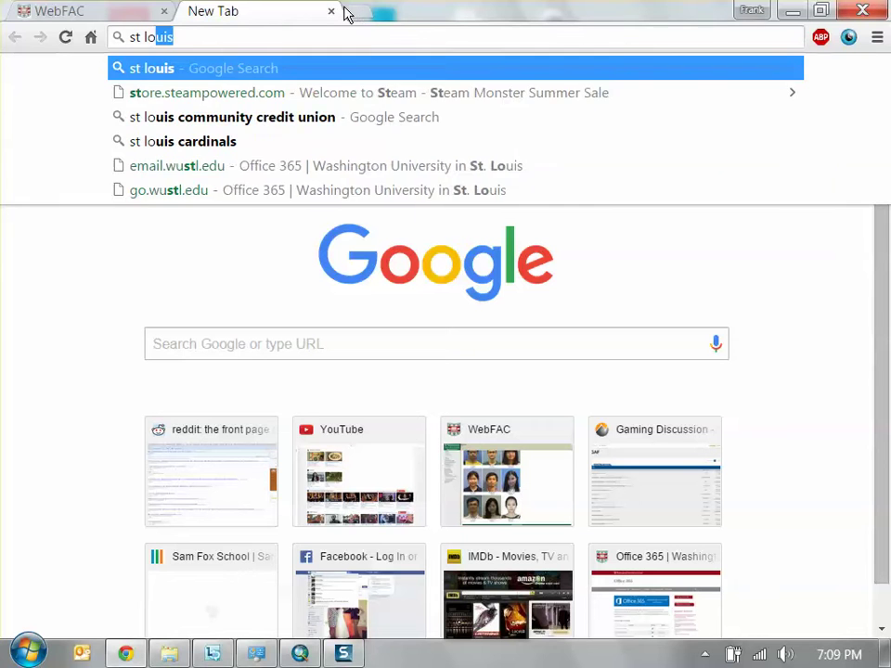
pyautogui.write(' gis')
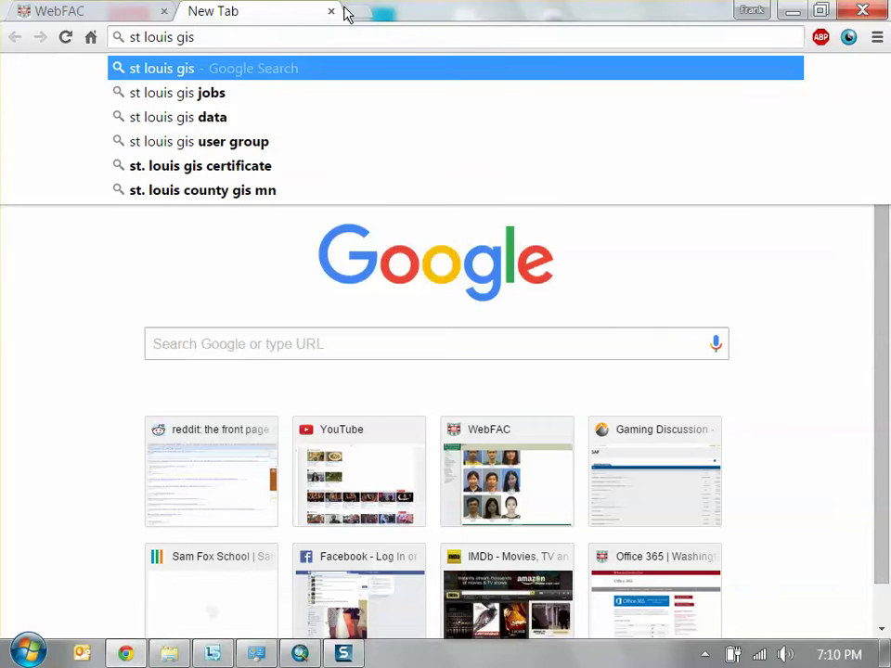
pyautogui.press('BackSpace')
pyautogui.press('BackSpace')
pyautogui.press('BackSpace')
pyautogui.write('cit')
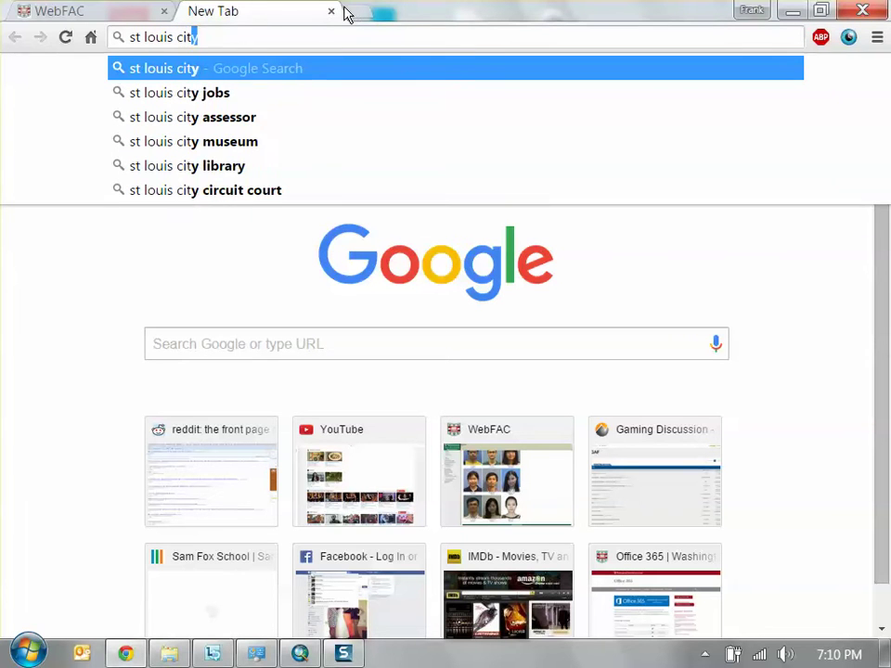
pyautogui.write('y gis')
pyautogui.press('Return')
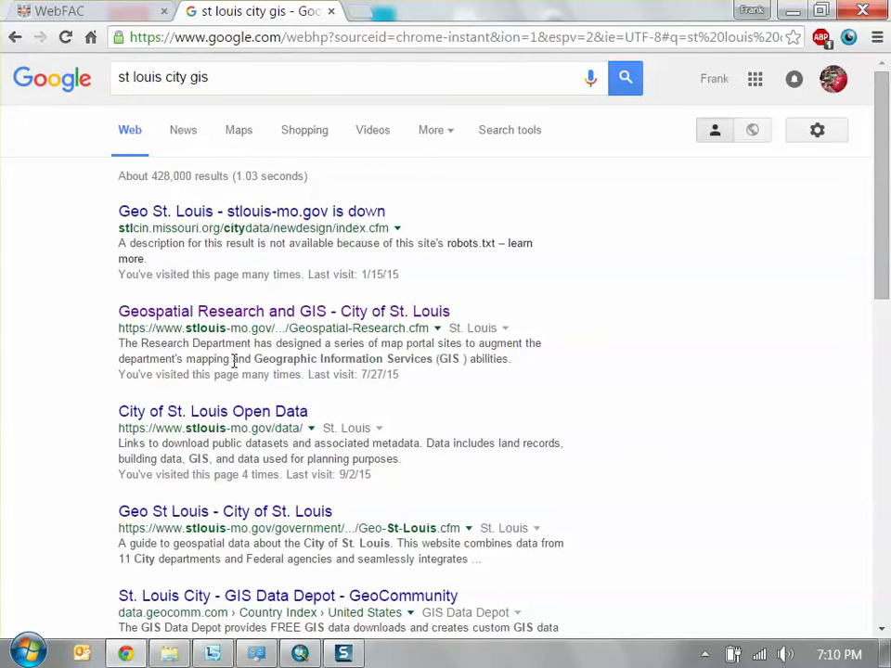
# Open the City of St. Louis Geospatial Research result and go through Public Datasets to the list of available public datasets
pyautogui.click(288, 316)
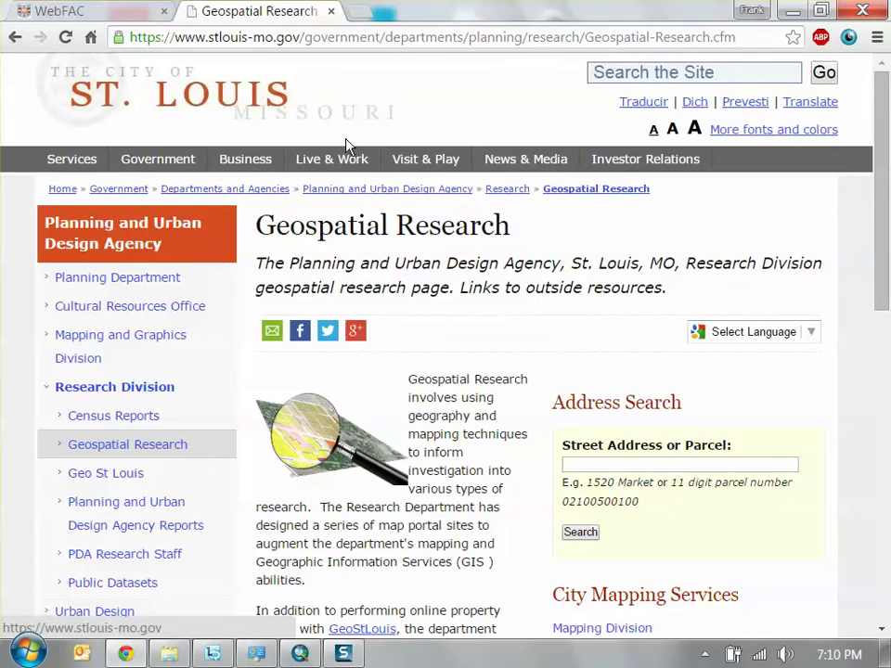
pyautogui.scroll(-6, 423, 291)
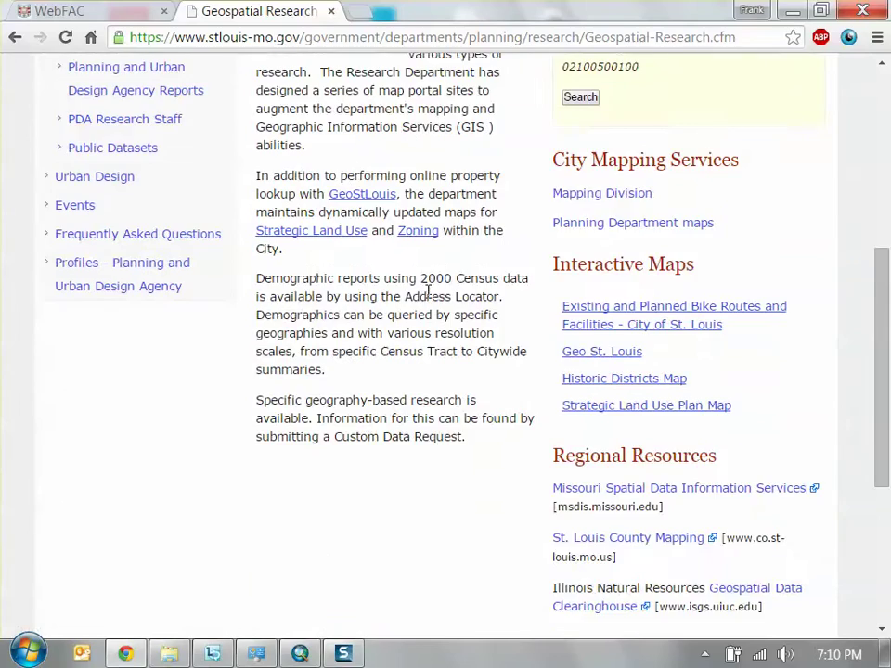
pyautogui.scroll(6, 392, 342)
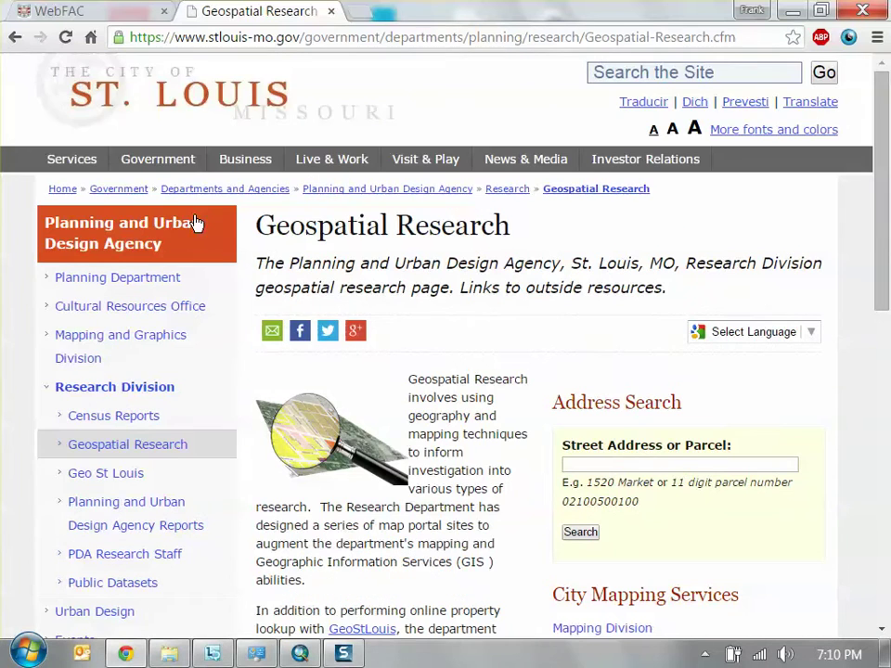
pyautogui.scroll(-2, 241, 352)
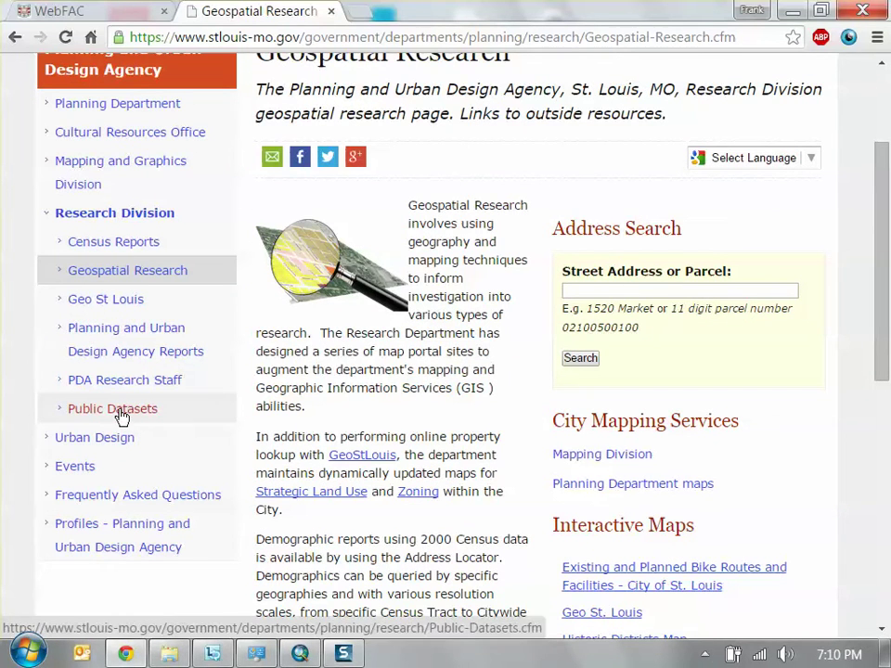
pyautogui.click(131, 415)
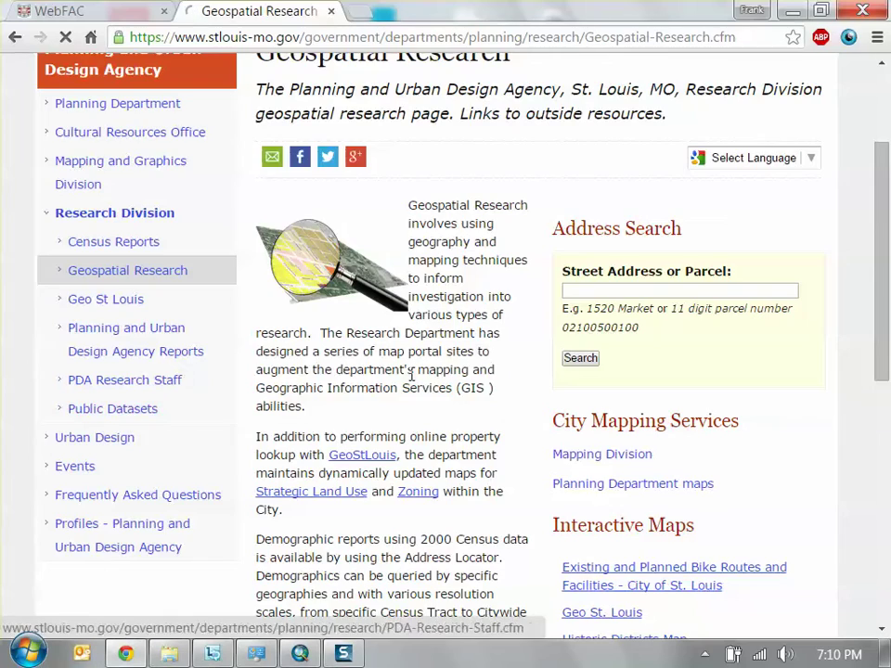
pyautogui.scroll(-4, 418, 371)
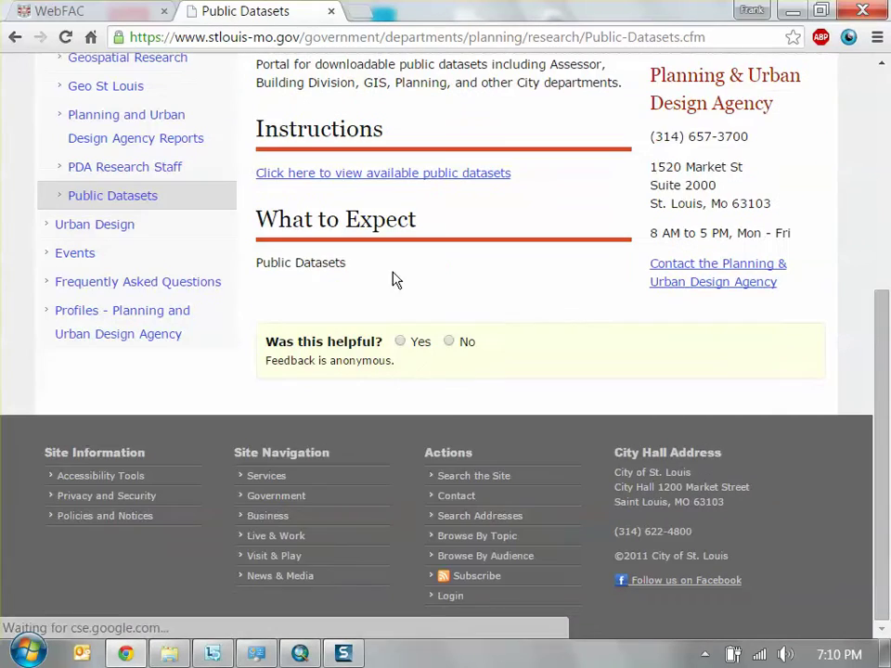
pyautogui.click(432, 179)
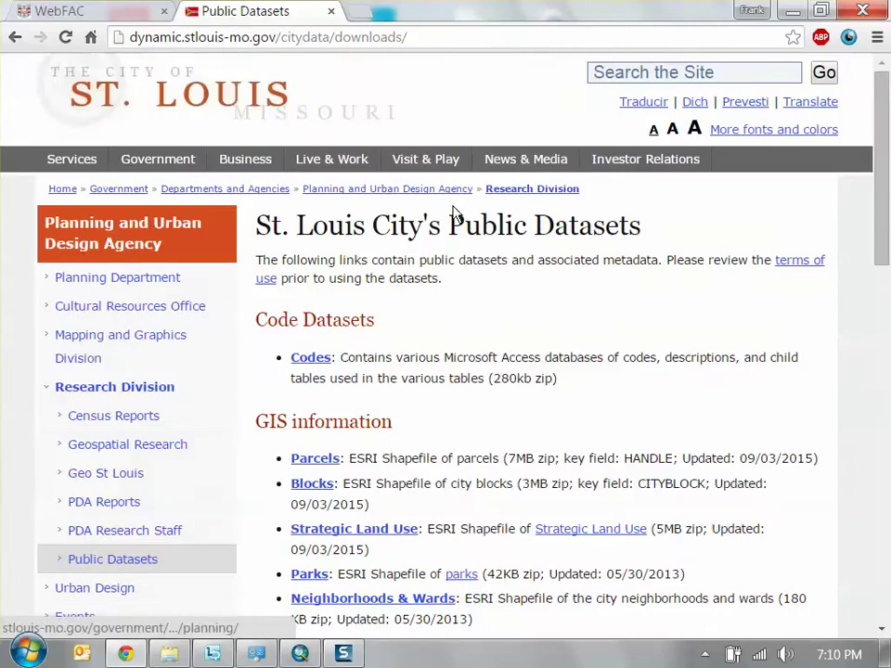
# Examine the city's public datasets, including the assessor and building data, and the shapefile entries under GIS information
pyautogui.scroll(-3, 483, 288)
pyautogui.scroll(1, 478, 286)
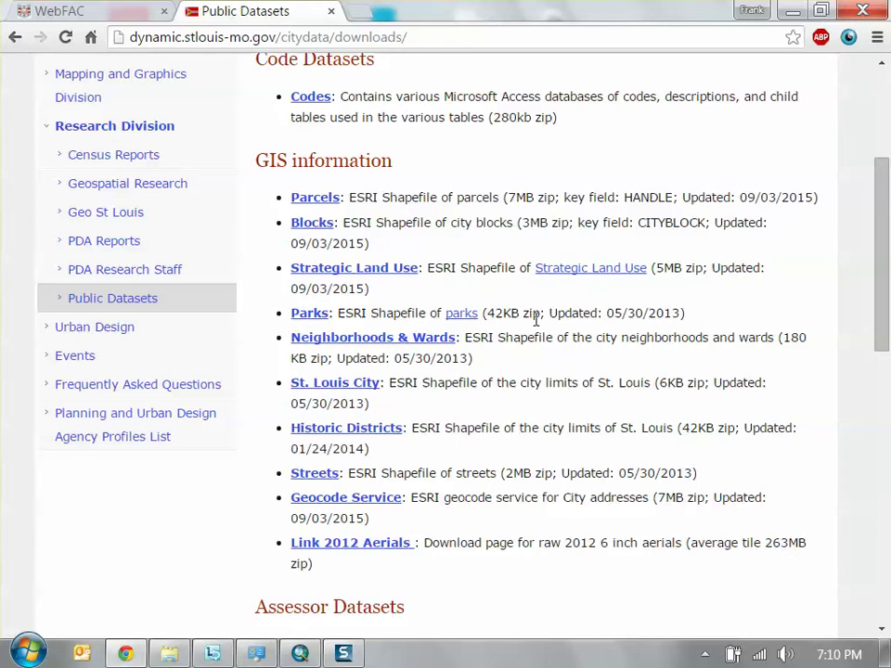
pyautogui.scroll(-3, 536, 320)
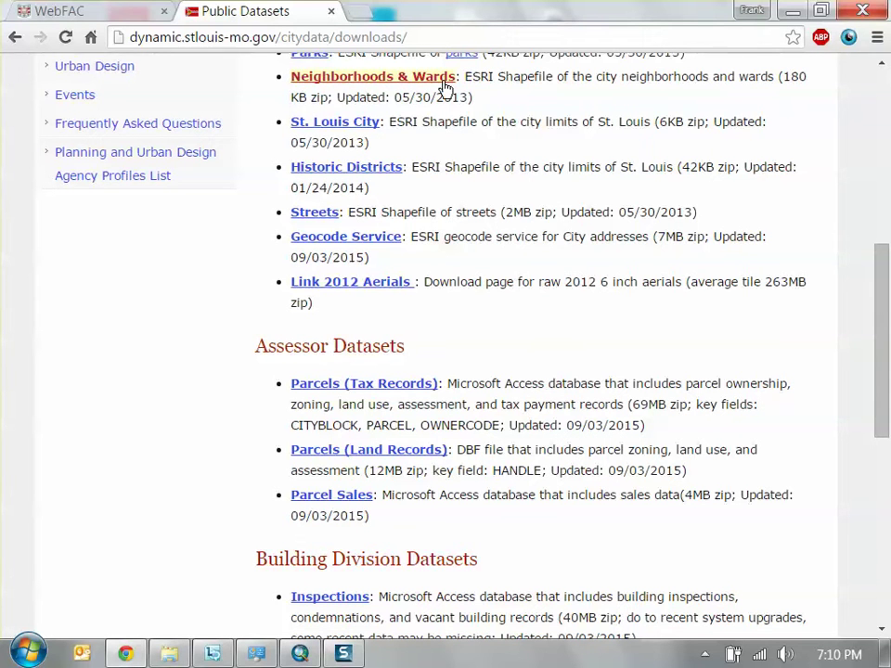
pyautogui.scroll(-3, 440, 274)
pyautogui.scroll(-3, 545, 295)
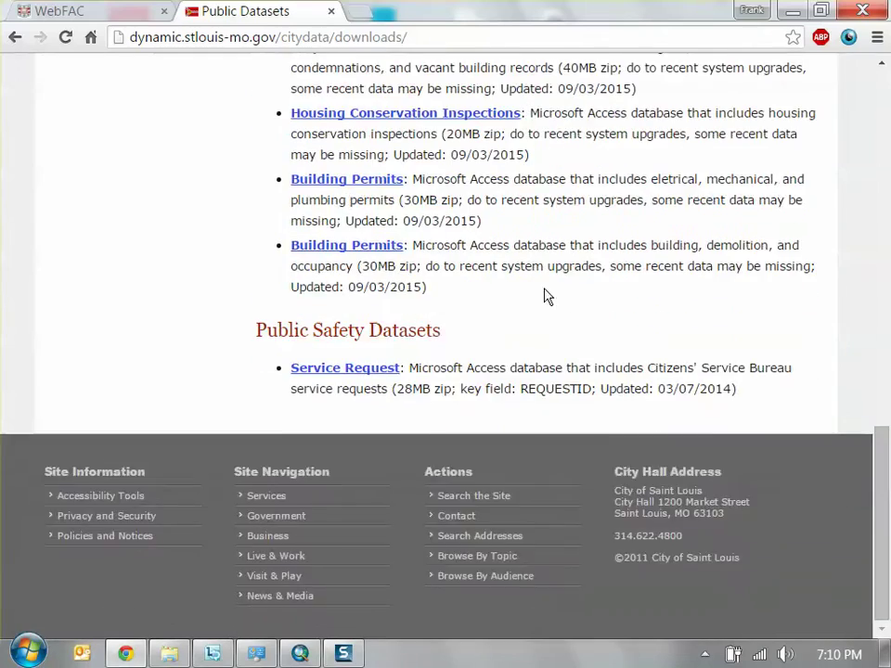
pyautogui.scroll(3, 590, 332)
pyautogui.scroll(6, 603, 325)
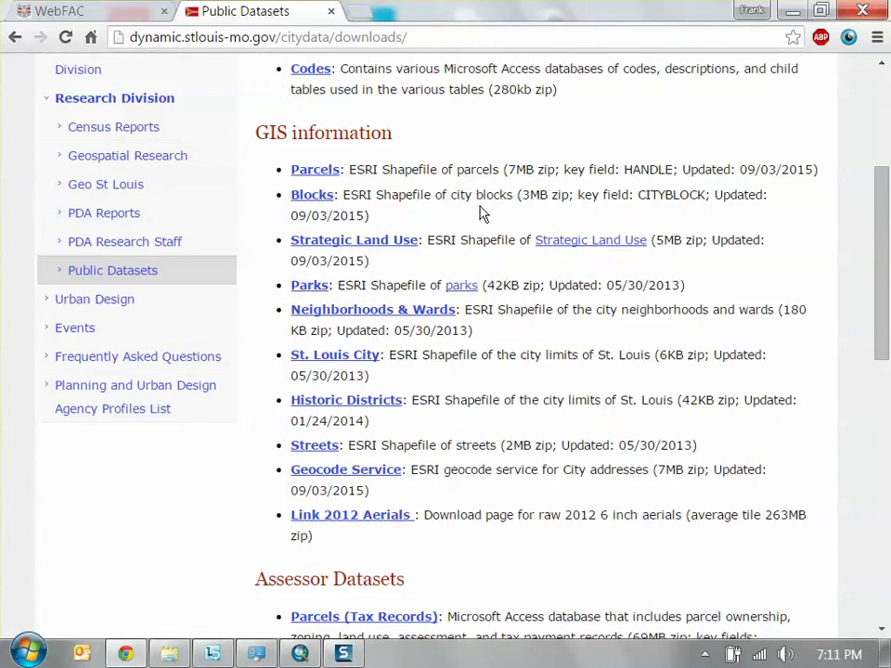
pyautogui.moveTo(396, 172); pyautogui.dragTo(437, 174)
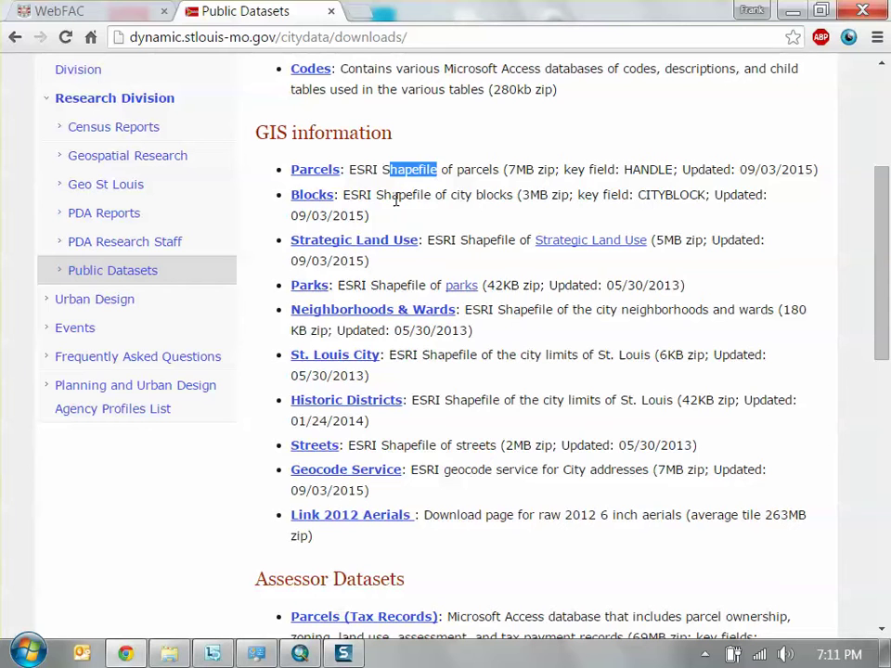
pyautogui.moveTo(393, 197); pyautogui.dragTo(423, 197)
pyautogui.click(471, 240)
pyautogui.moveTo(475, 240); pyautogui.dragTo(491, 240)
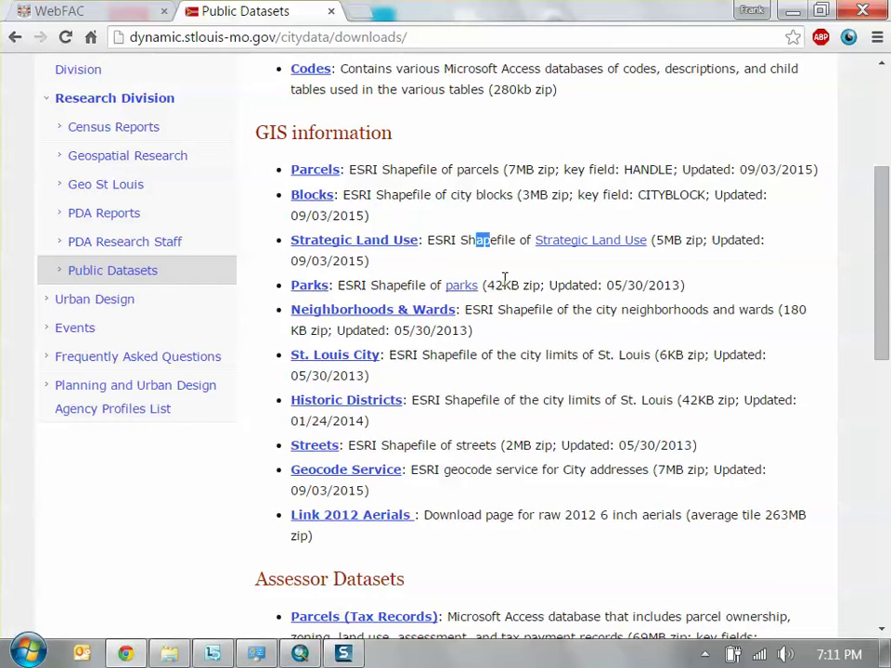
# View the Census Reports page, followed by the Mapping and Graphics Division page with its map links
pyautogui.scroll(3, 229, 370)
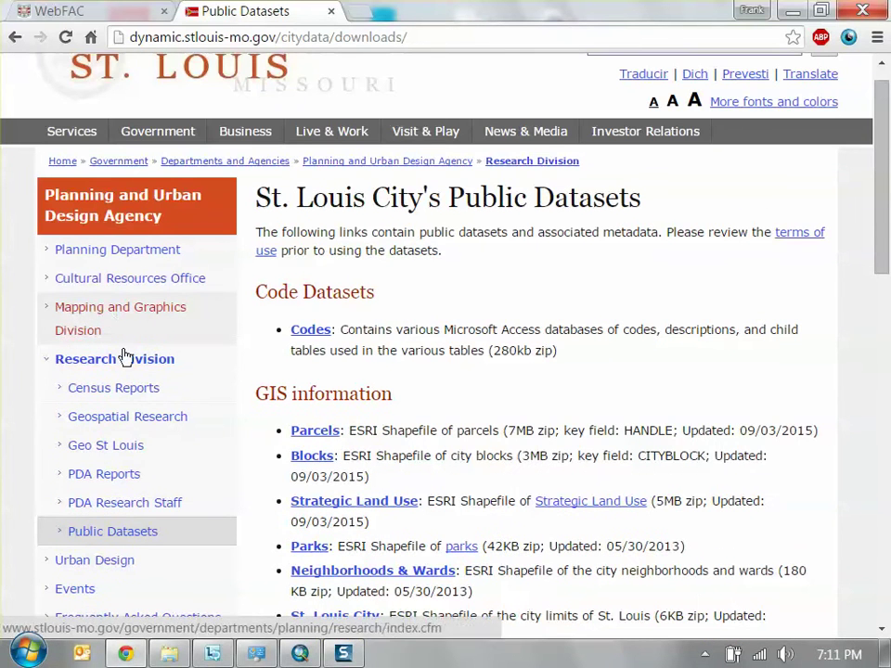
pyautogui.click(141, 394)
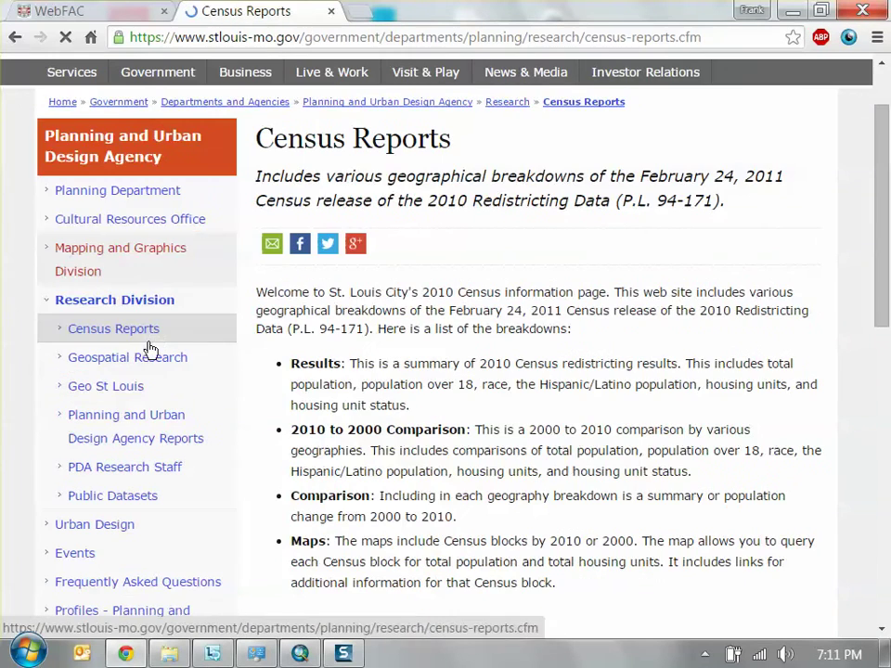
pyautogui.click(119, 262)
pyautogui.scroll(-3, 260, 306)
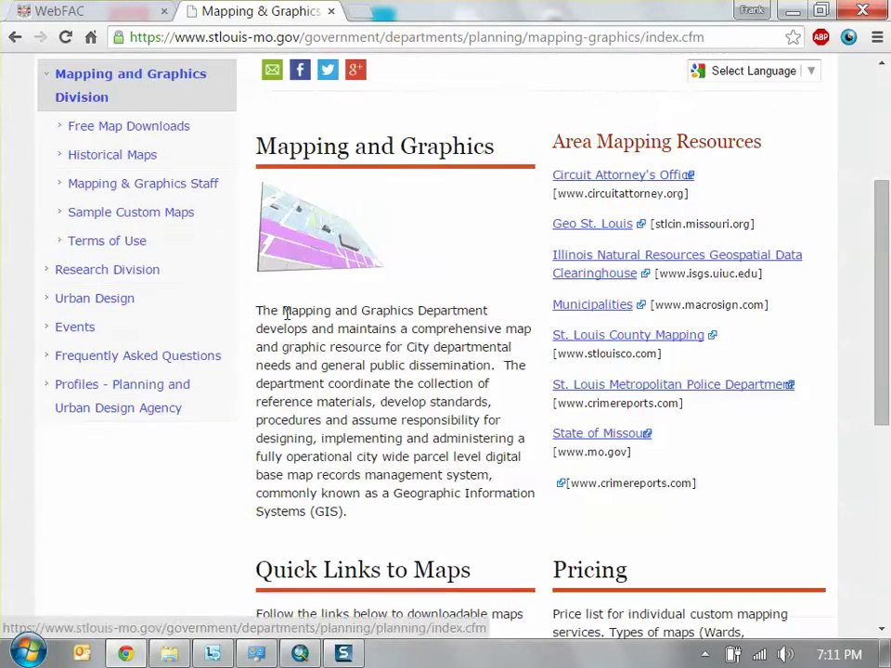
pyautogui.scroll(-1, 286, 313)
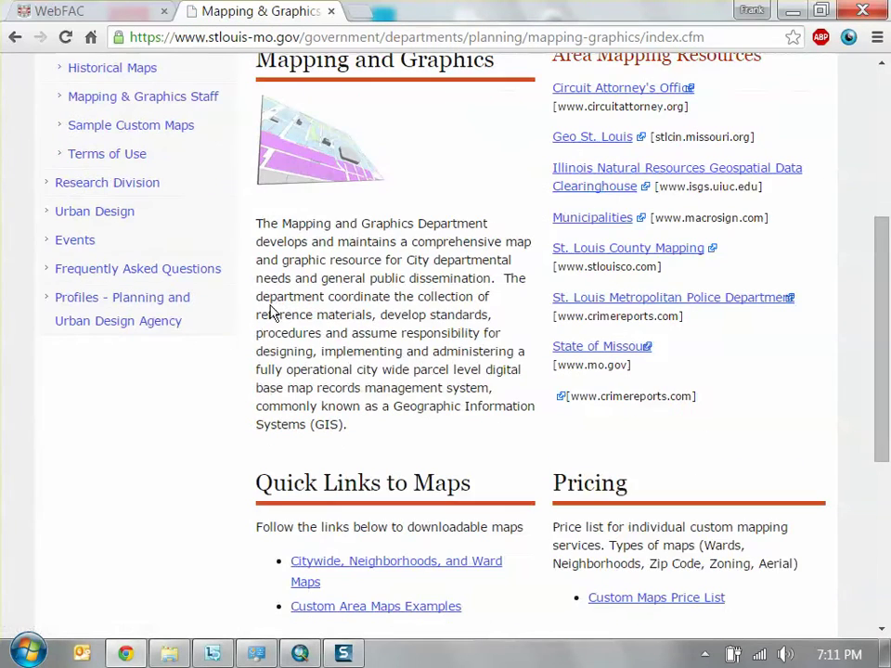
# View the Urban Design page of the planning agency and return to the Mapping and Graphics Division page
pyautogui.click(143, 221)
pyautogui.scroll(-5, 413, 306)
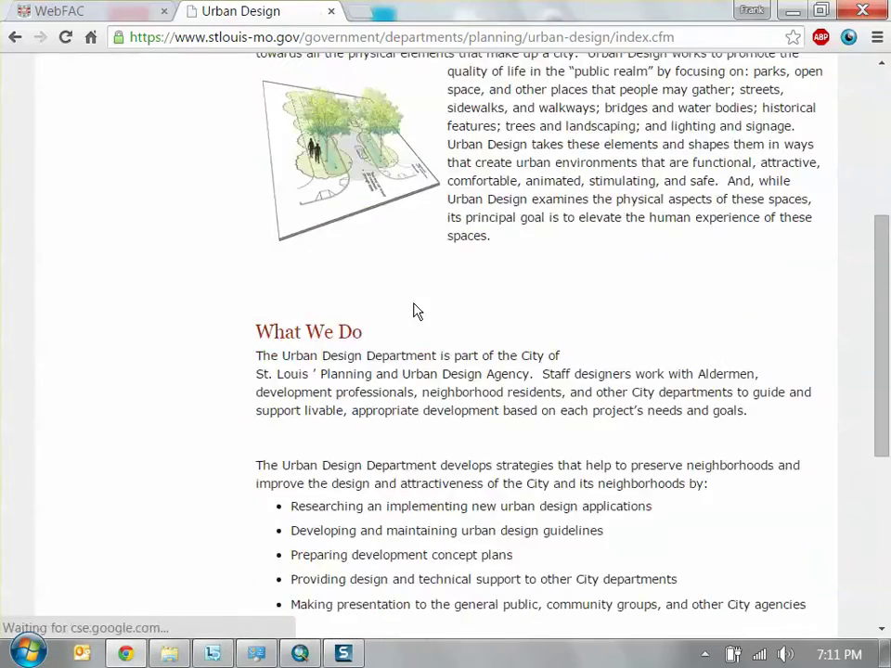
pyautogui.scroll(-5, 417, 313)
pyautogui.scroll(8, 423, 318)
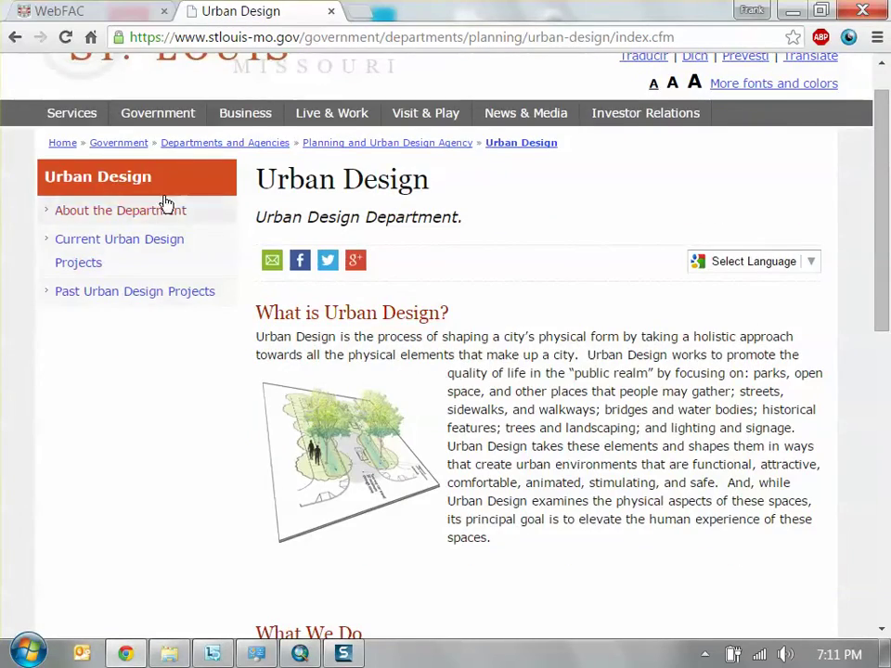
pyautogui.hotkey('alt', 'Left')
pyautogui.scroll(4, 291, 142)
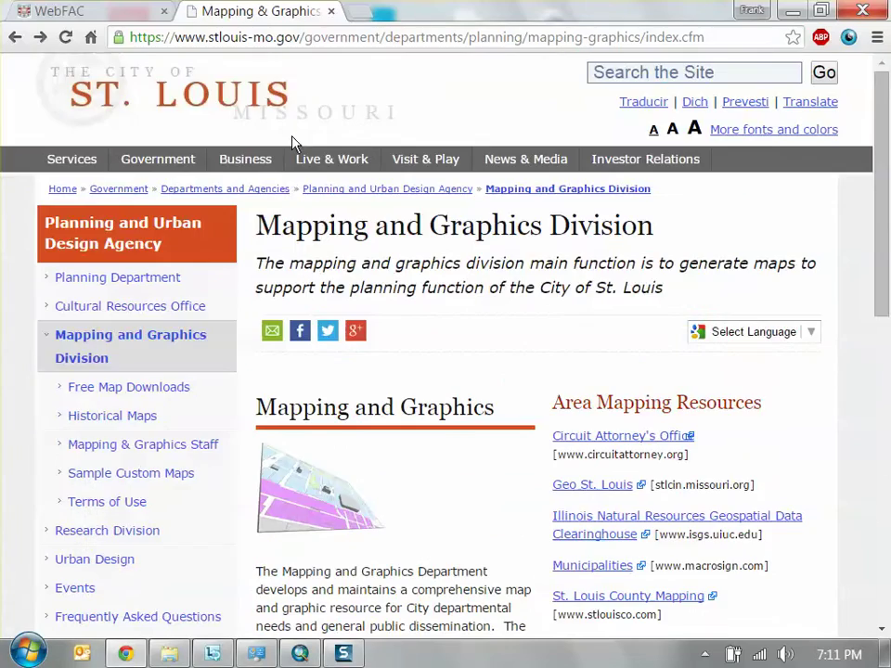
# Search Google for "st louis county gis" in the current tab
pyautogui.click(283, 41)
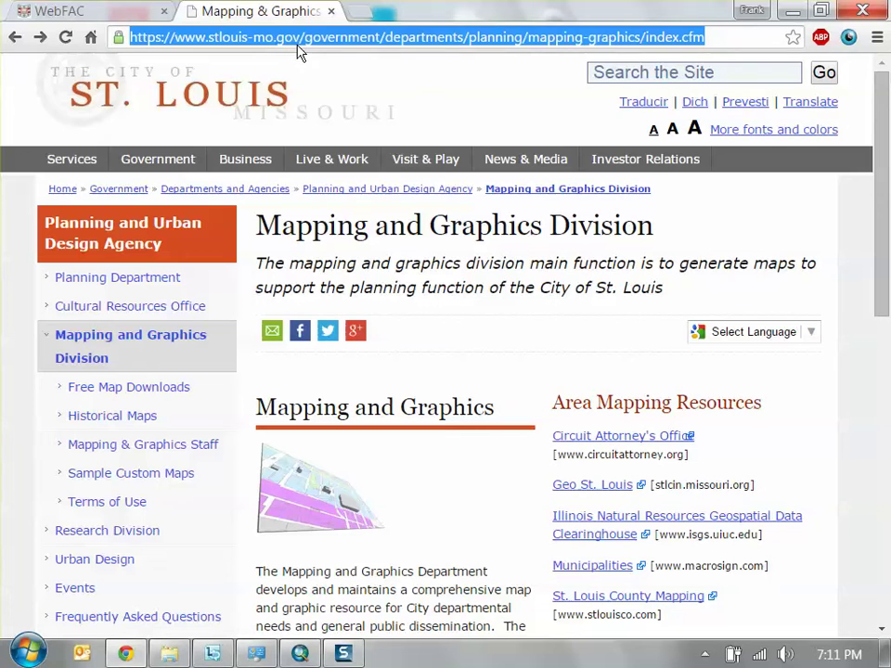
pyautogui.write('st louis count')
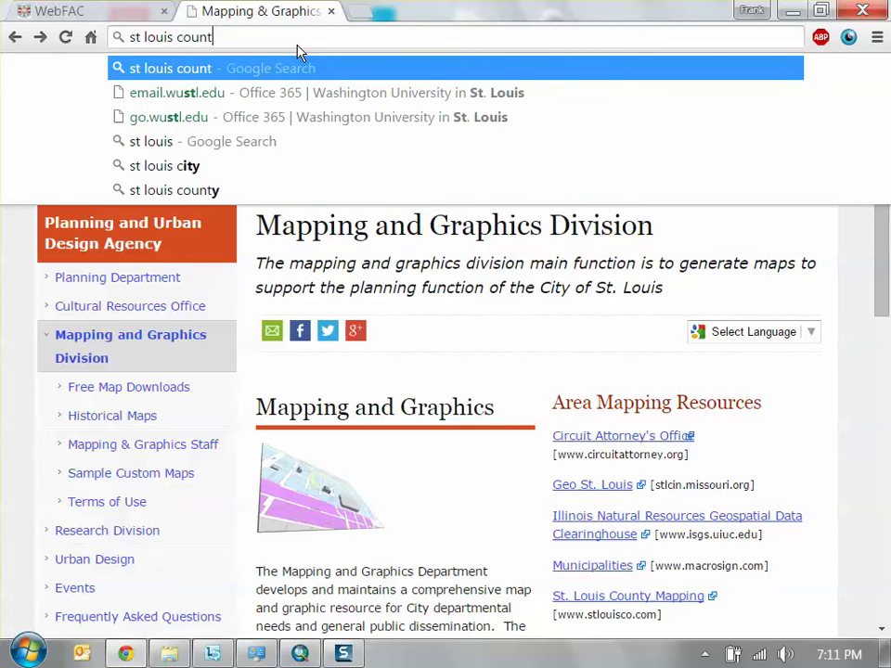
pyautogui.write('y gis')
pyautogui.press('Return')
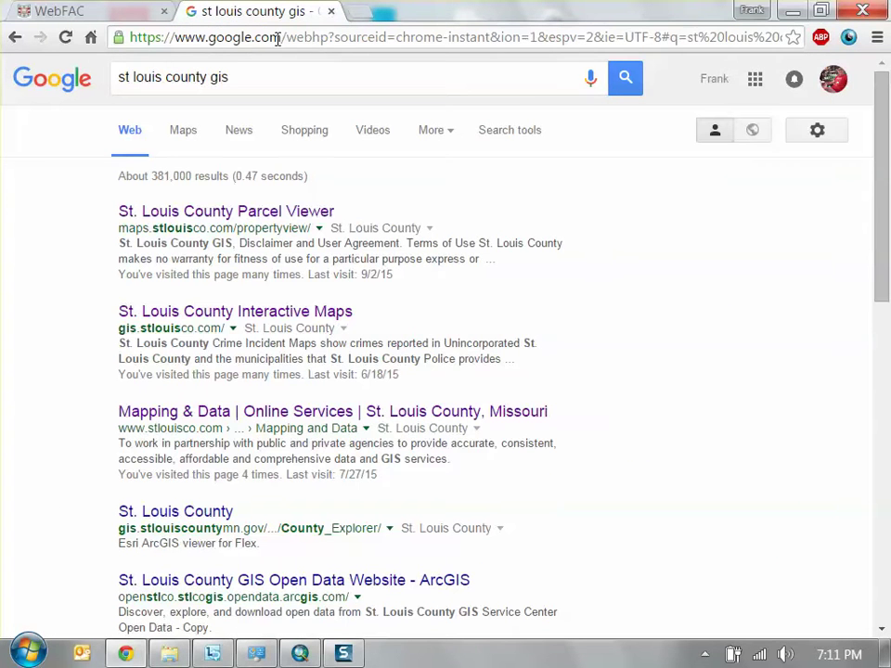
# Open the St. Louis County Parcel Viewer result, check its Layers list, and reload the viewer, accepting the disclaimer each time
pyautogui.click(278, 213)
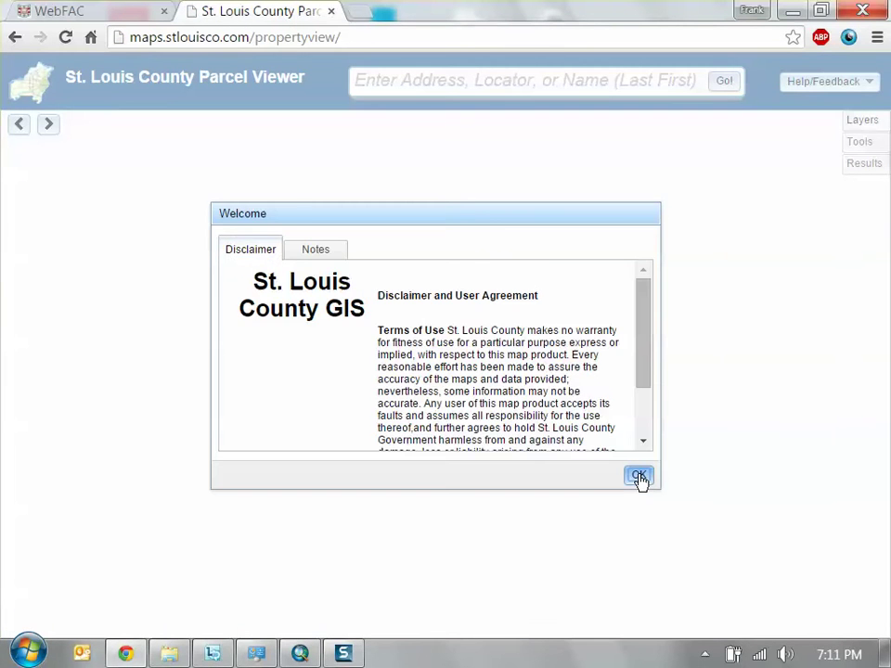
pyautogui.click(640, 476)
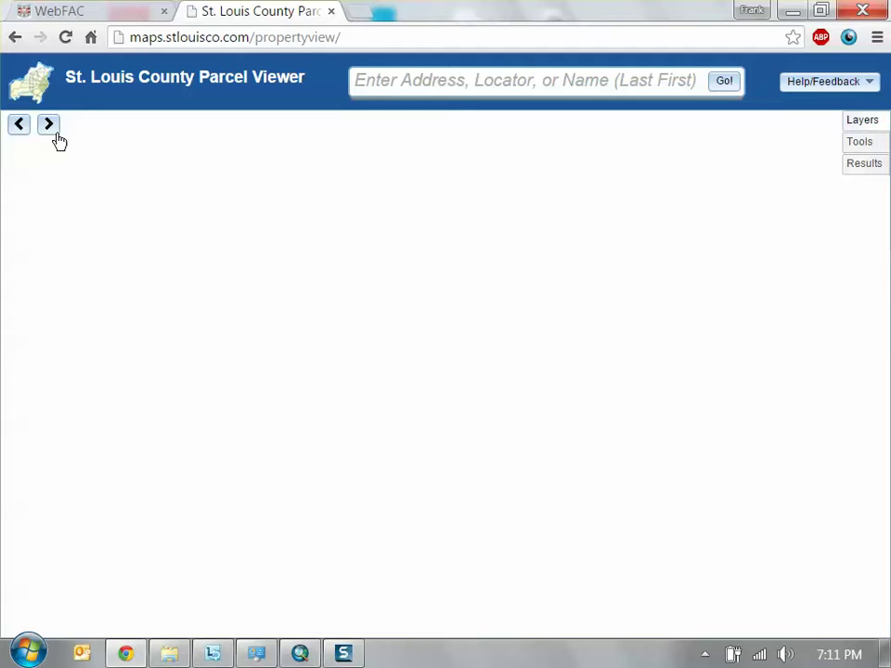
pyautogui.click(871, 126)
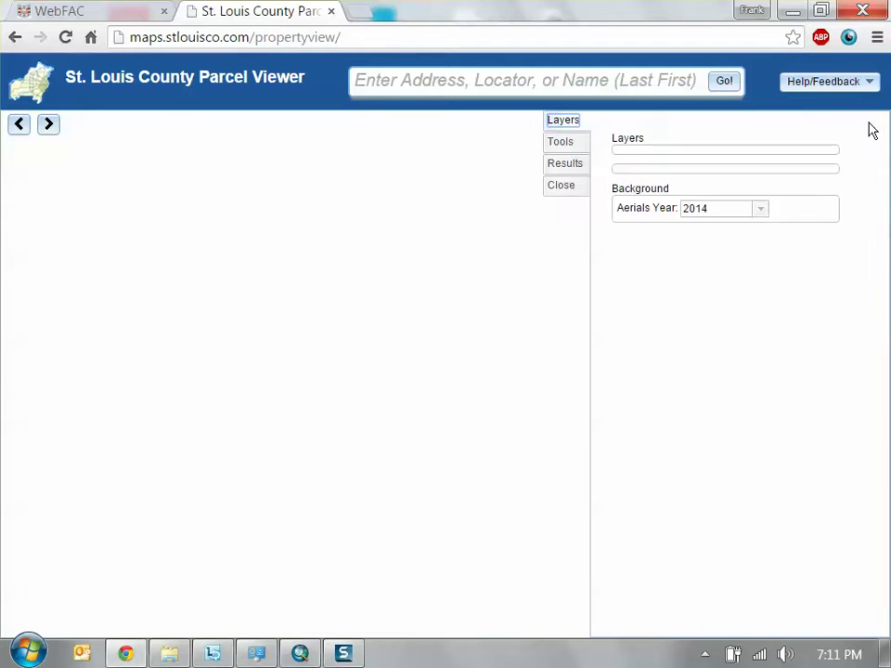
pyautogui.click(577, 123)
pyautogui.click(64, 41)
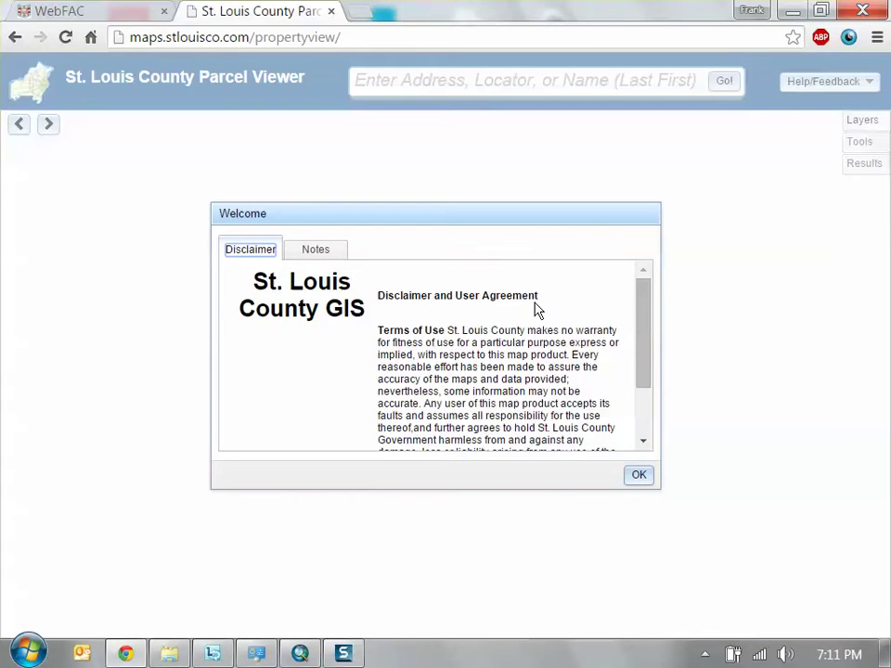
pyautogui.click(637, 477)
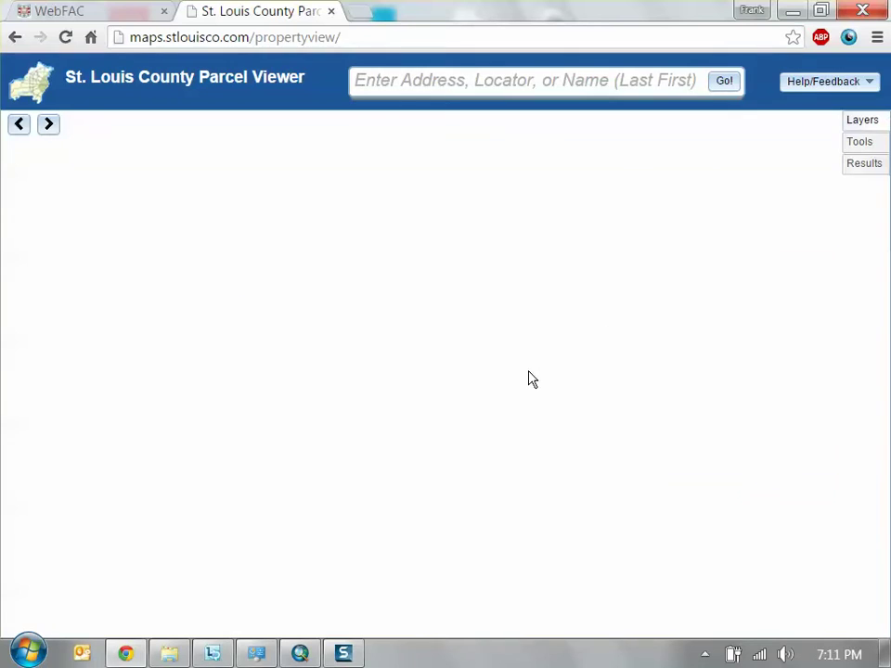
pyautogui.moveTo(569, 24); pyautogui.dragTo(496, 2)
# Go back to the search results and look through the St. Louis County Interactive Maps page
pyautogui.click(15, 37)
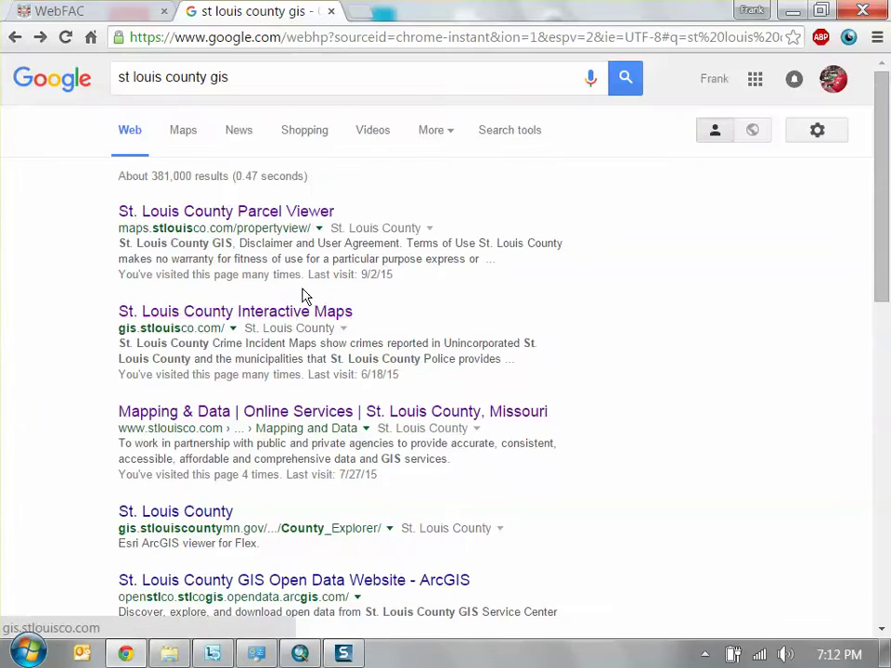
pyautogui.click(298, 318)
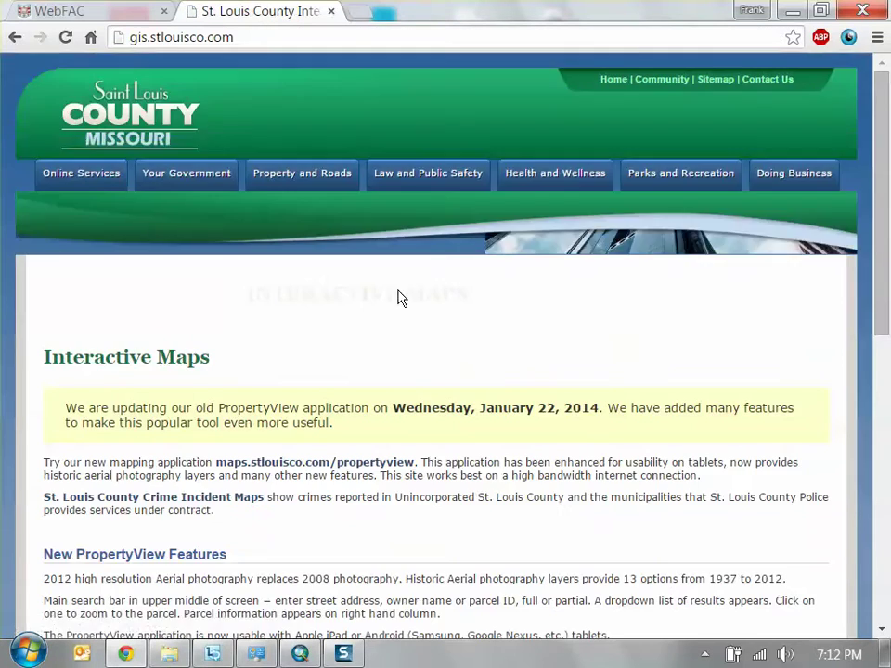
pyautogui.scroll(-7, 398, 297)
pyautogui.scroll(5, 391, 294)
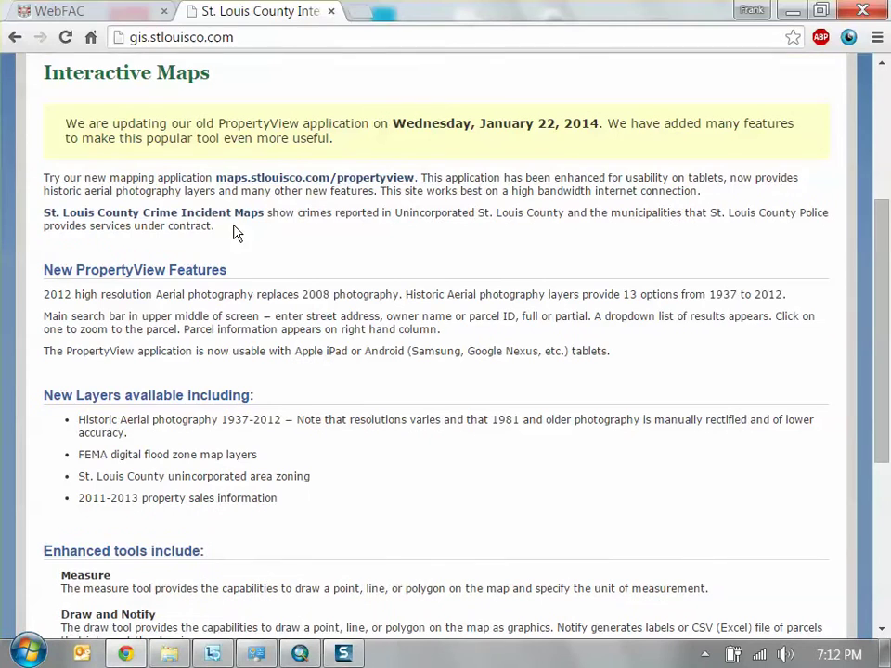
# Open the maps.stlouisco.com/propertyview application from the Interactive Maps page, view its notes and disclaimer, and accept the welcome message
pyautogui.click(297, 181)
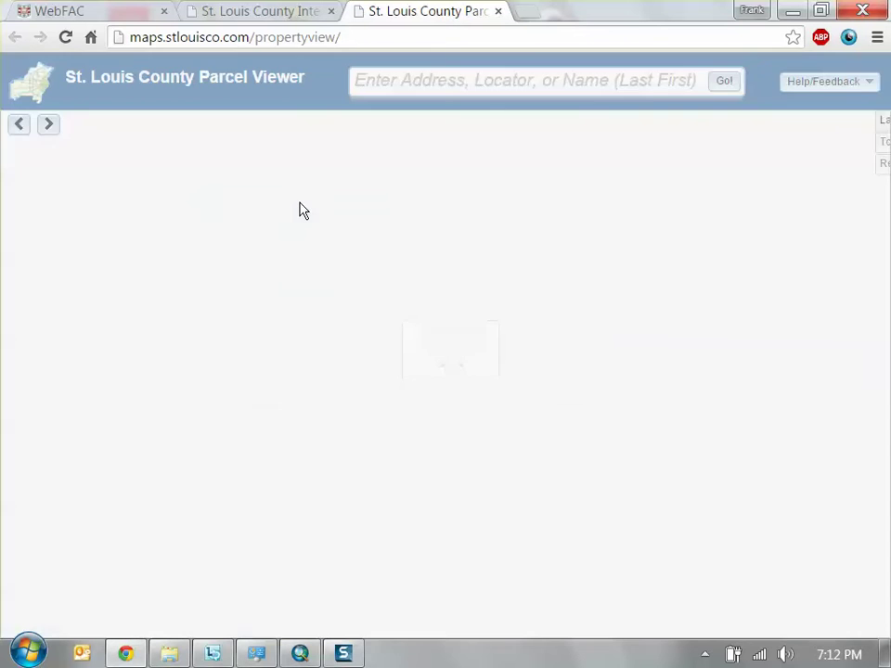
pyautogui.click(332, 250)
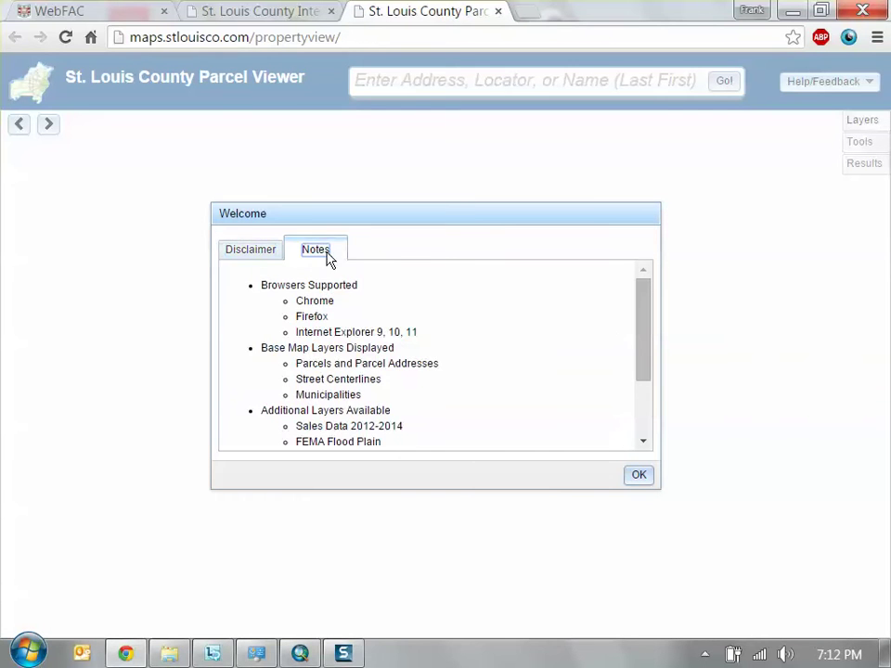
pyautogui.click(264, 255)
pyautogui.scroll(5, 392, 318)
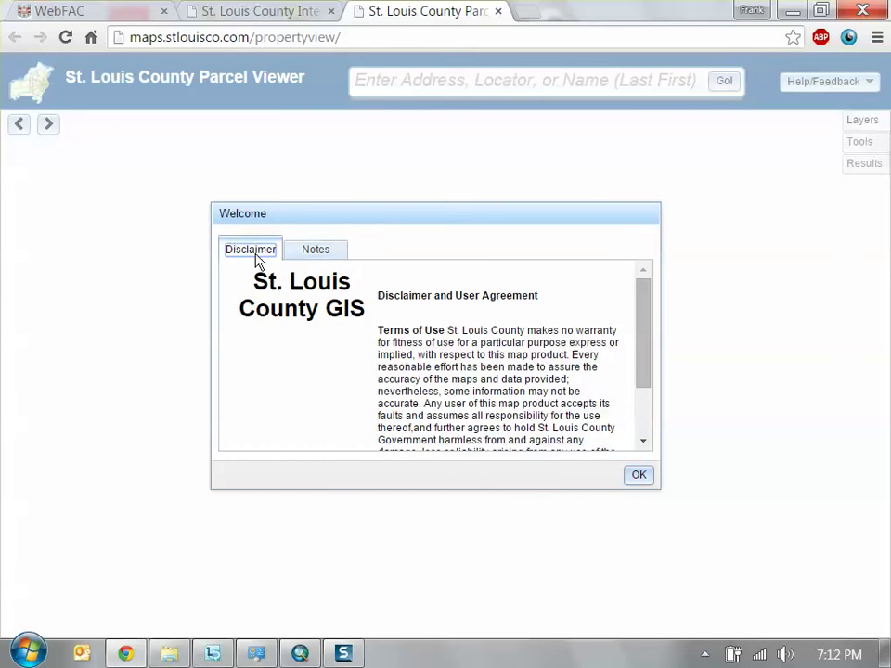
pyautogui.click(630, 478)
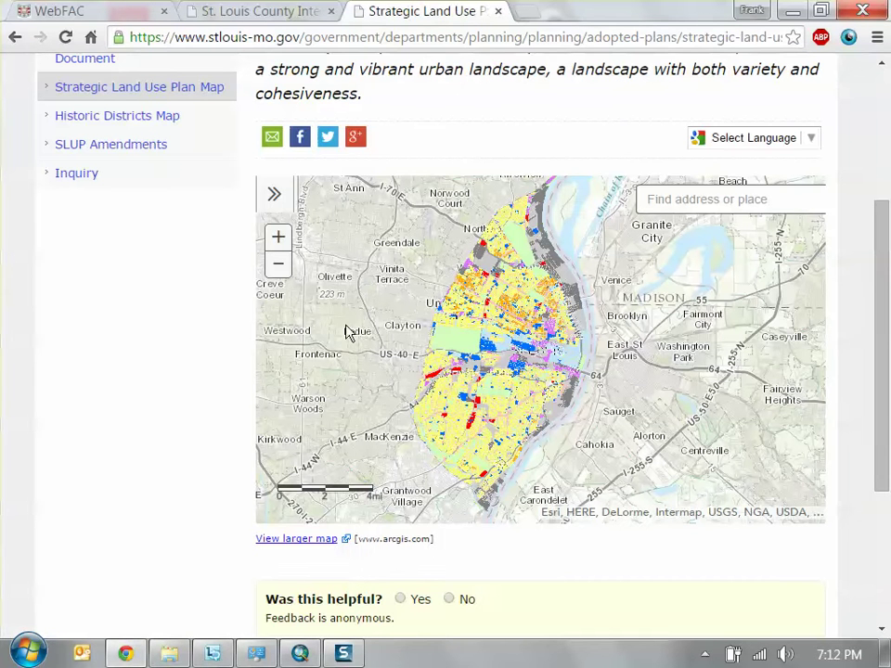
# Examine the city's Strategic Land Use Plan Map at citywide and neighborhood scale, looking at the land use designations of the blocks
pyautogui.moveTo(345, 331); pyautogui.dragTo(364, 329)
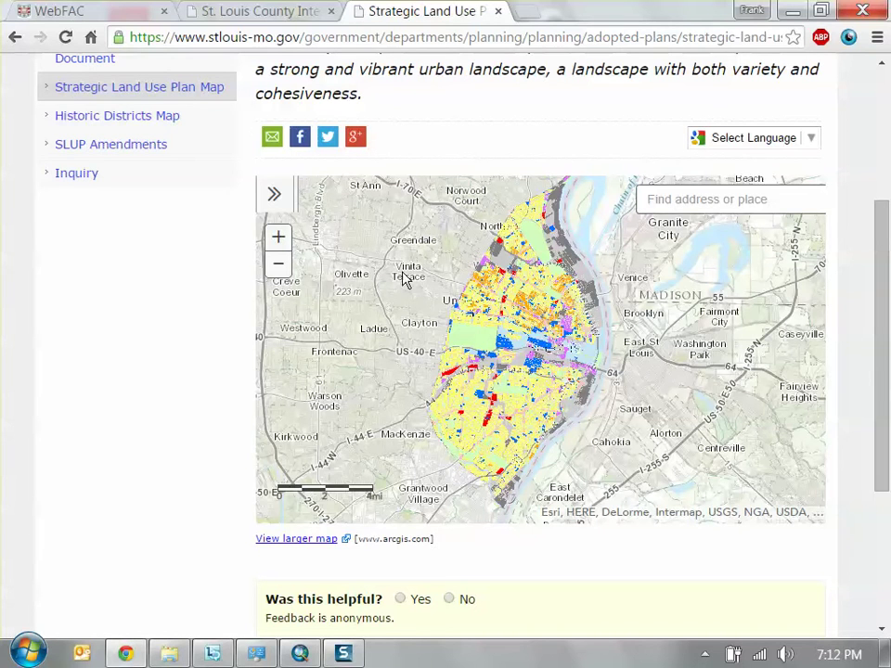
pyautogui.moveTo(411, 281); pyautogui.dragTo(379, 296)
pyautogui.scroll(1, 451, 339)
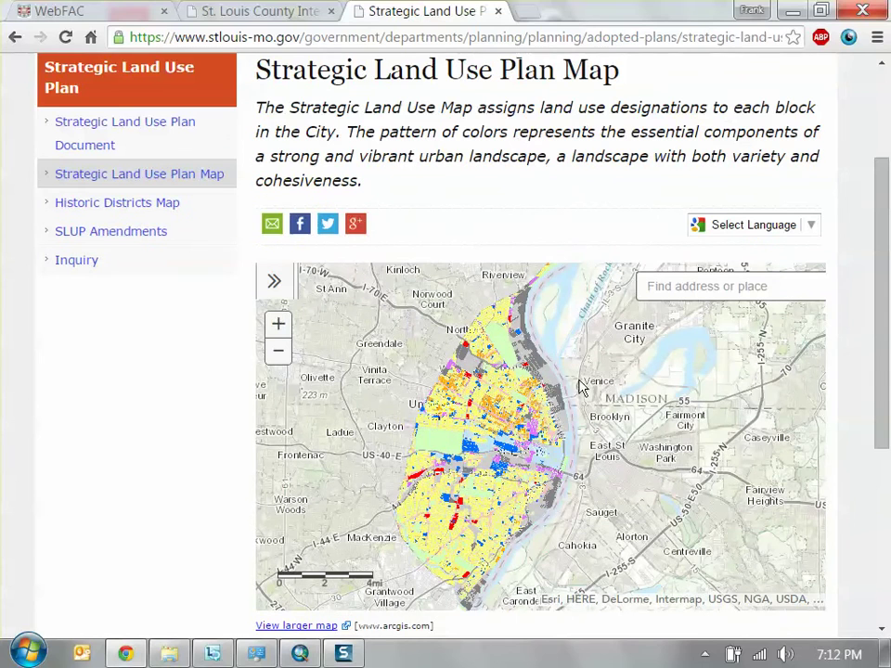
pyautogui.click(279, 324)
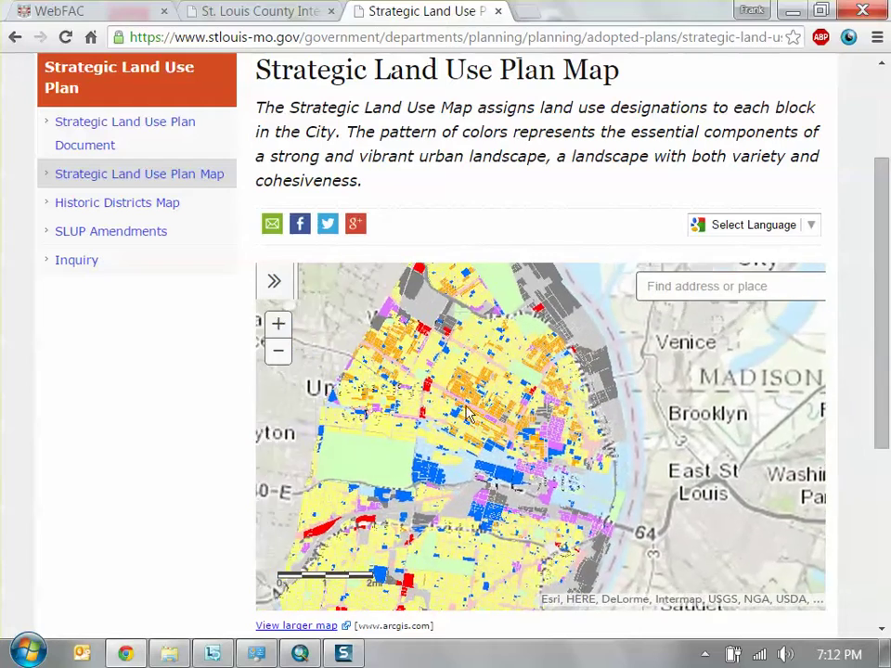
pyautogui.click(279, 324)
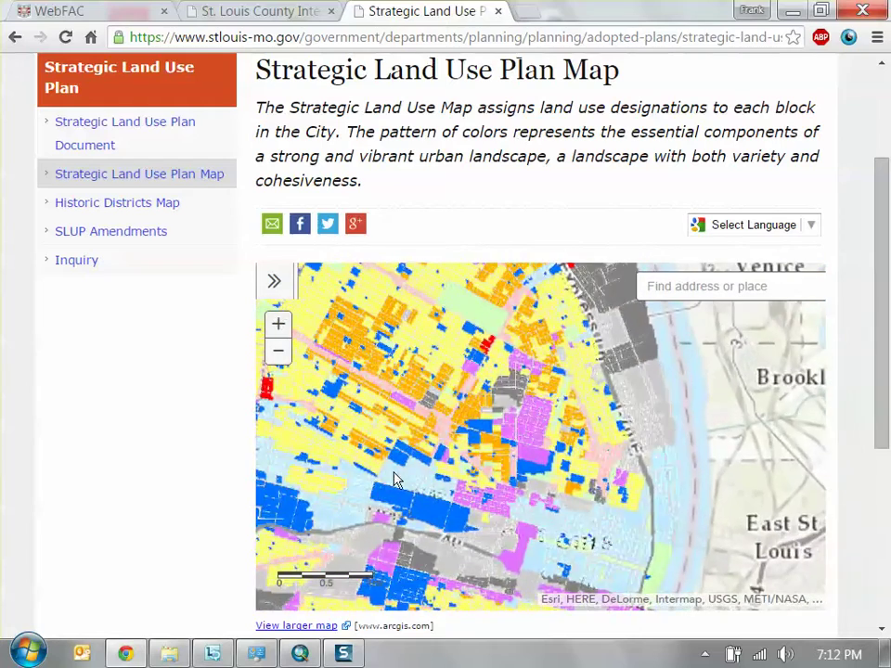
pyautogui.moveTo(395, 479); pyautogui.dragTo(576, 446)
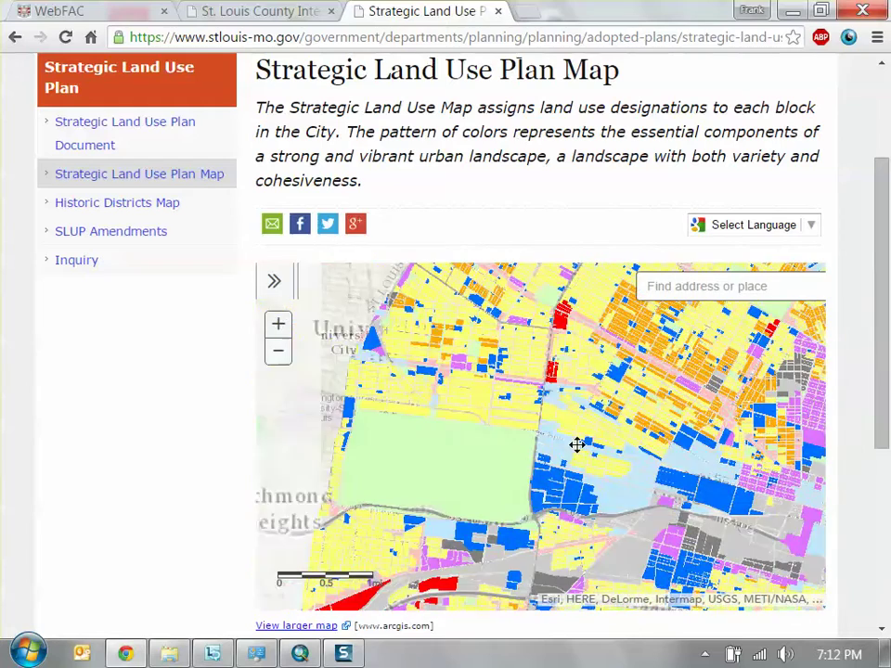
pyautogui.click(279, 324)
pyautogui.moveTo(463, 434); pyautogui.dragTo(529, 362)
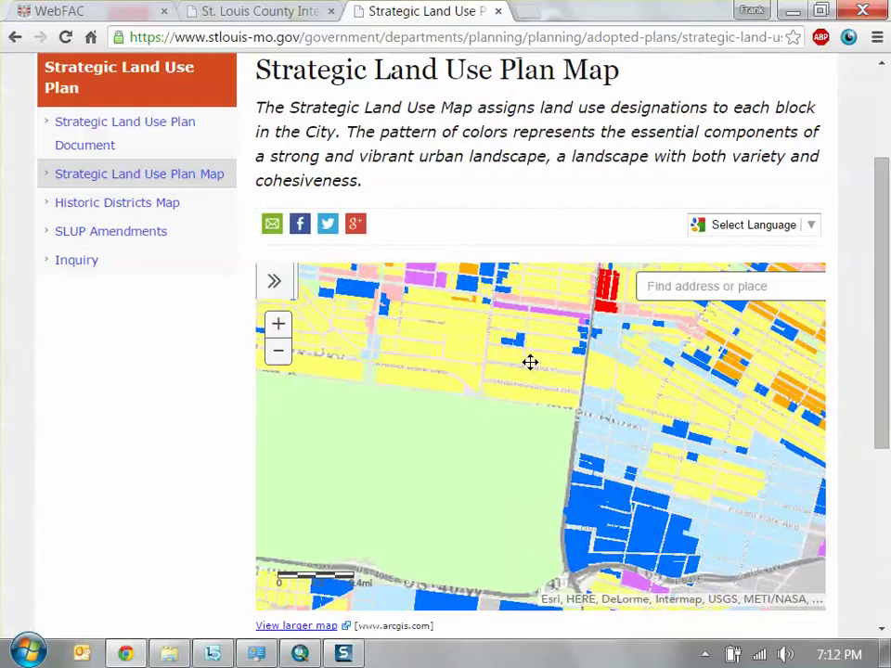
pyautogui.click(278, 351)
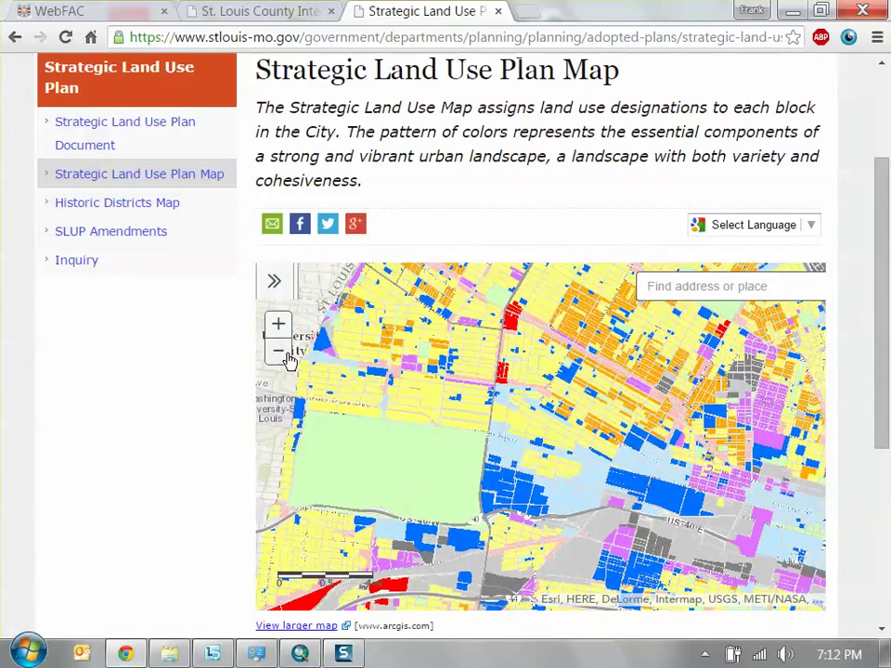
pyautogui.click(278, 351)
pyautogui.moveTo(641, 401); pyautogui.dragTo(599, 398)
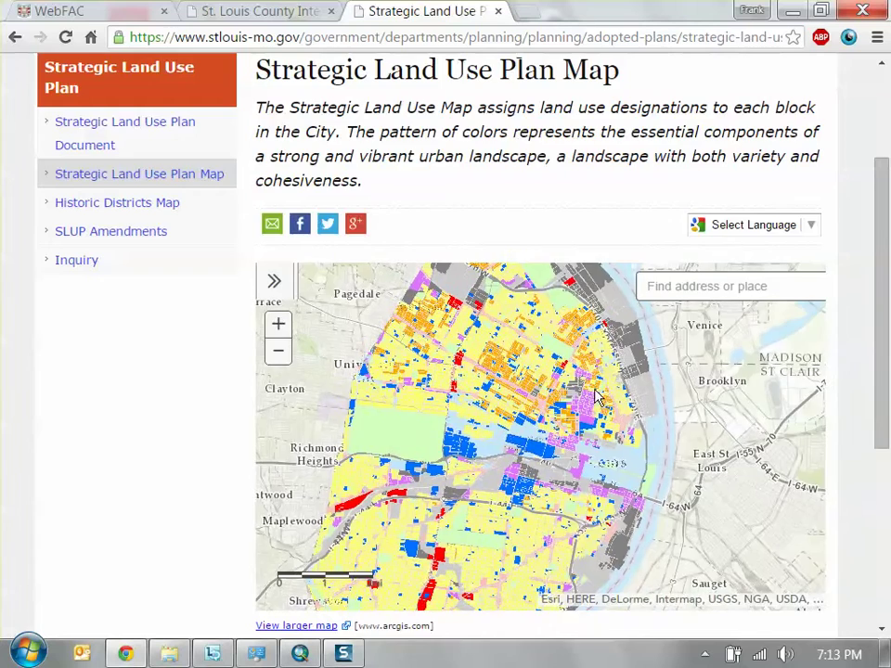
pyautogui.scroll(-4, 570, 221)
pyautogui.scroll(2, 383, 255)
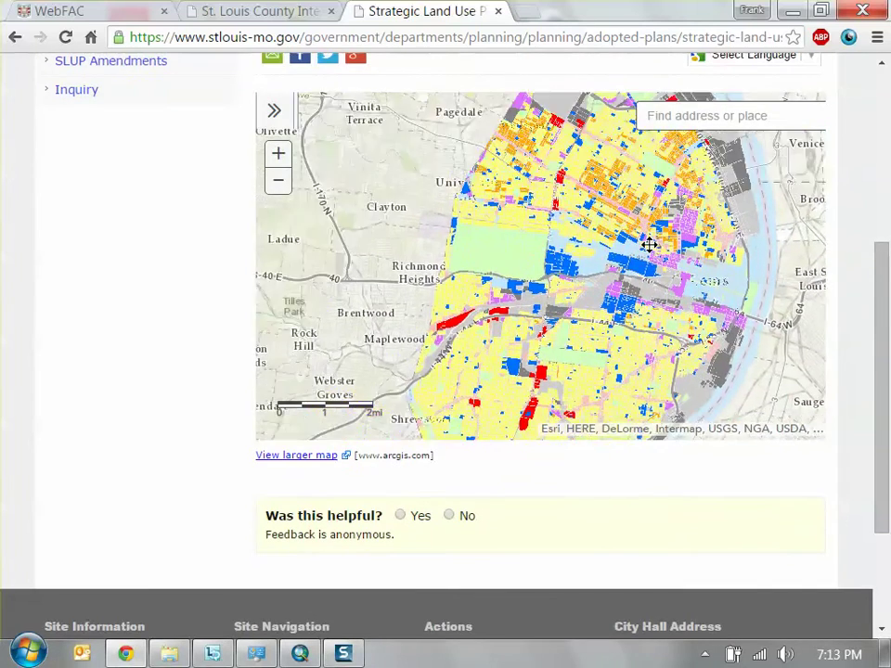
pyautogui.scroll(2, 212, 381)
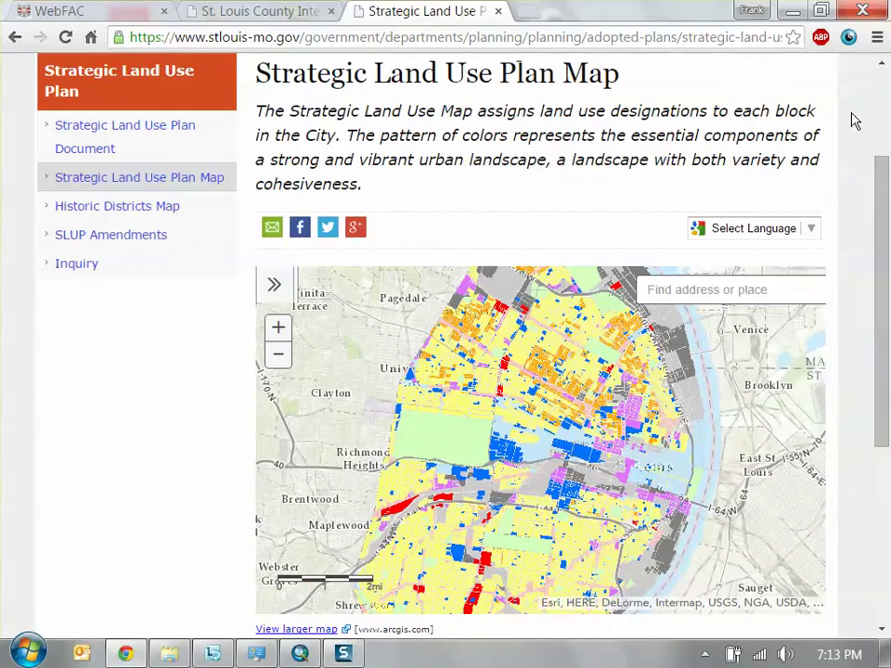
# Open Chrome's developer tools for the Strategic Land Use Plan Map page and show the network request log
pyautogui.click(877, 41)
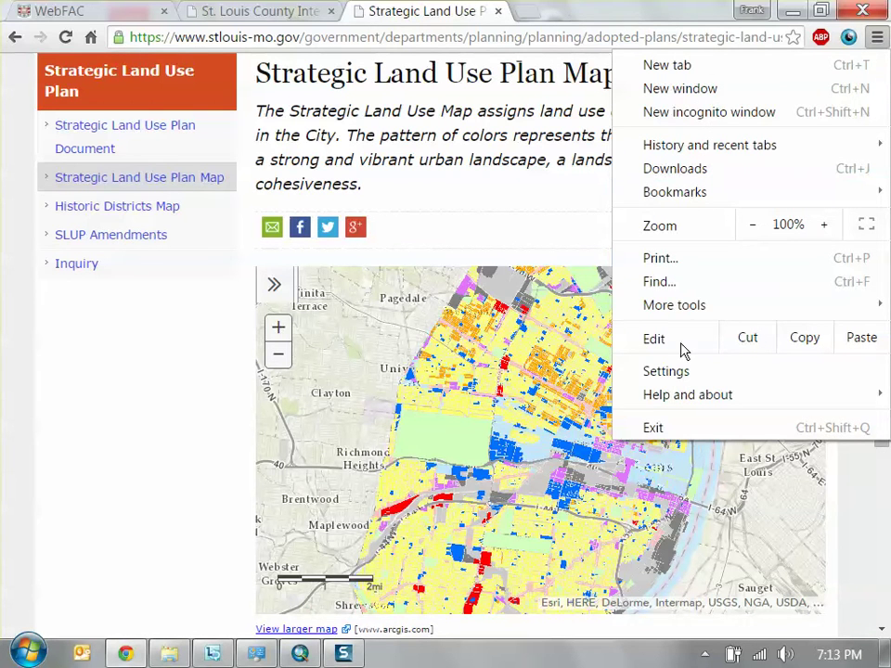
pyautogui.moveTo(707, 312)
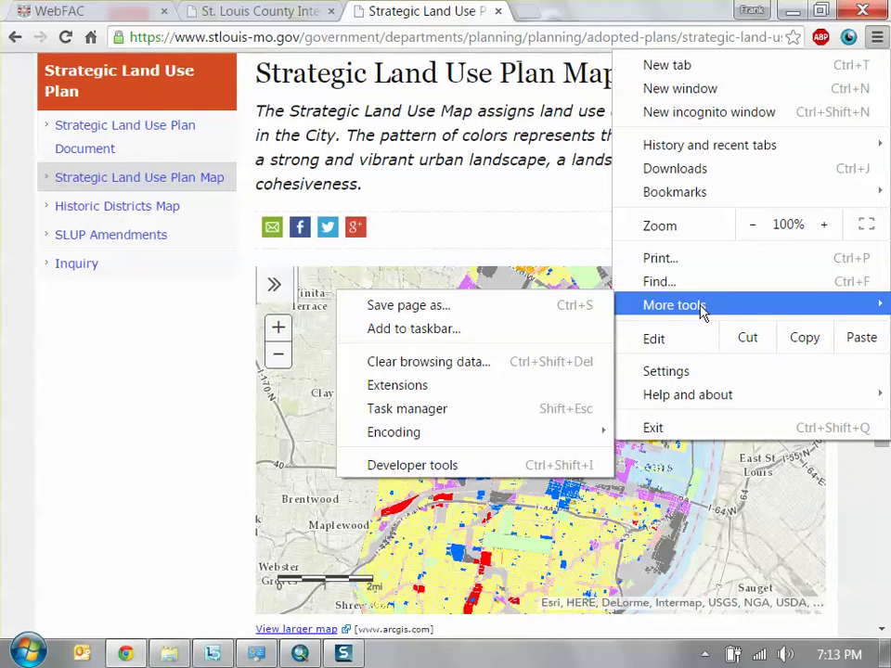
pyautogui.click(479, 473)
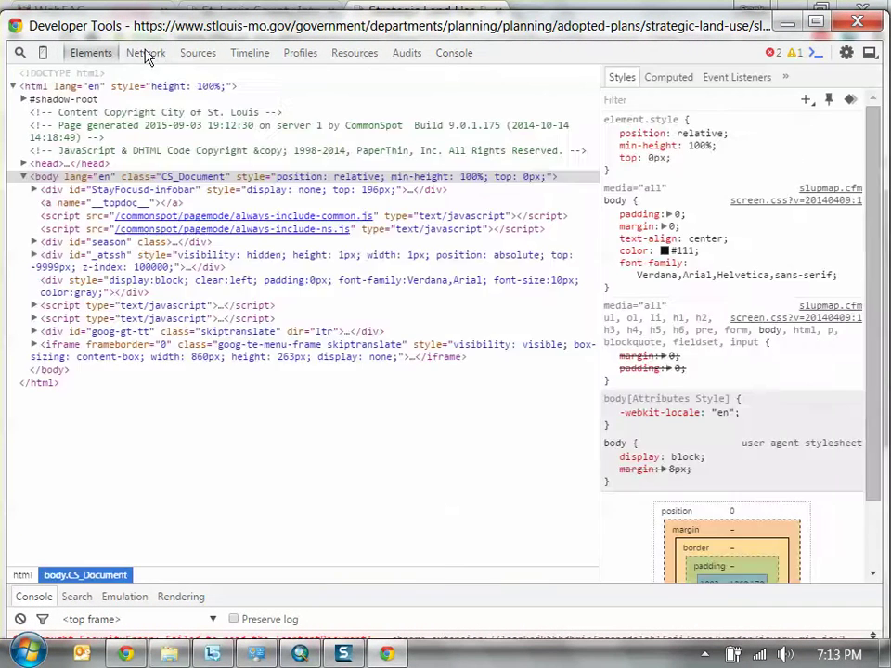
pyautogui.click(146, 55)
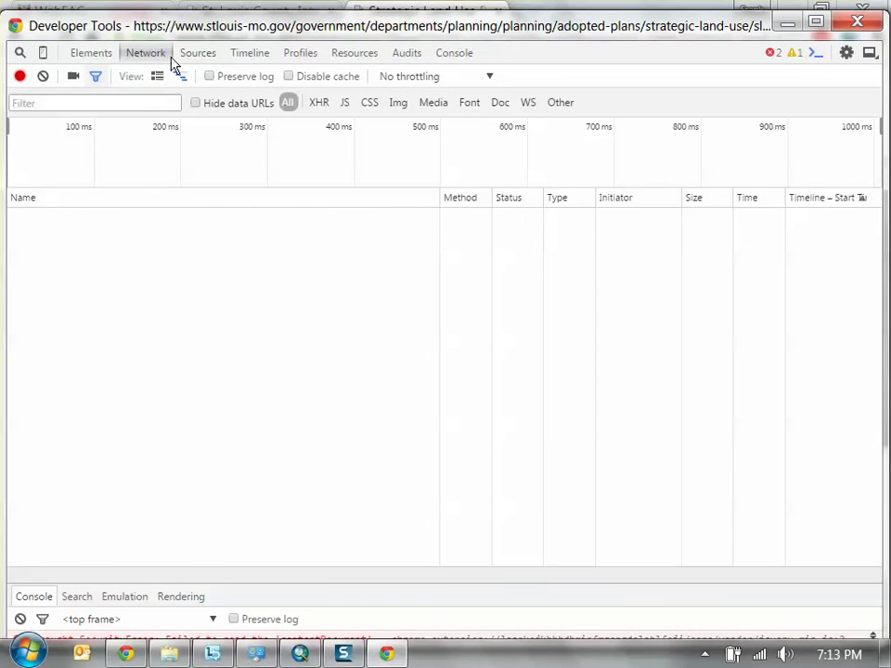
# Zoom in on the land use map to trigger new data requests, check them in the network log, and return to the map
pyautogui.click(785, 23)
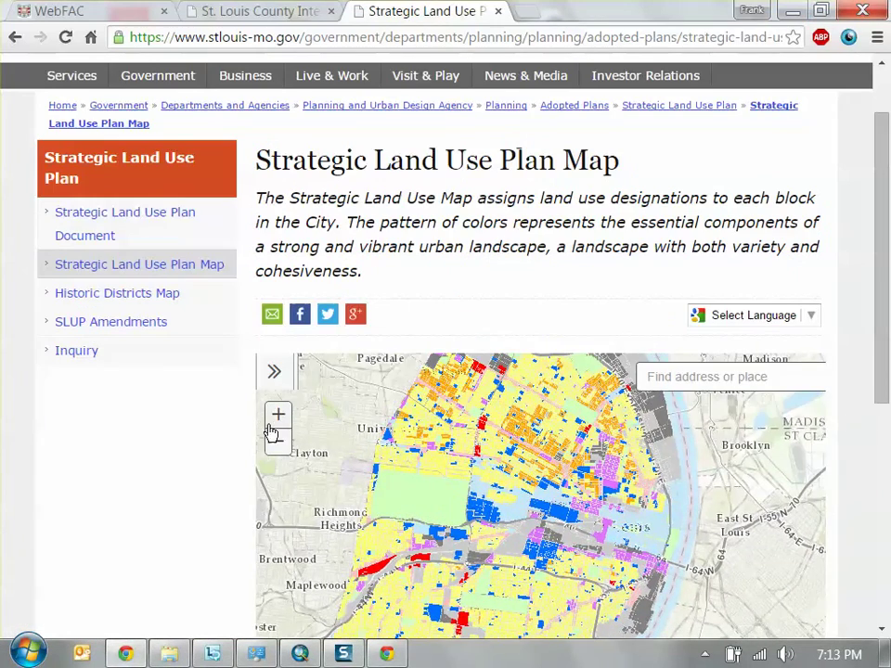
pyautogui.scroll(2, 483, 477)
pyautogui.click(388, 654)
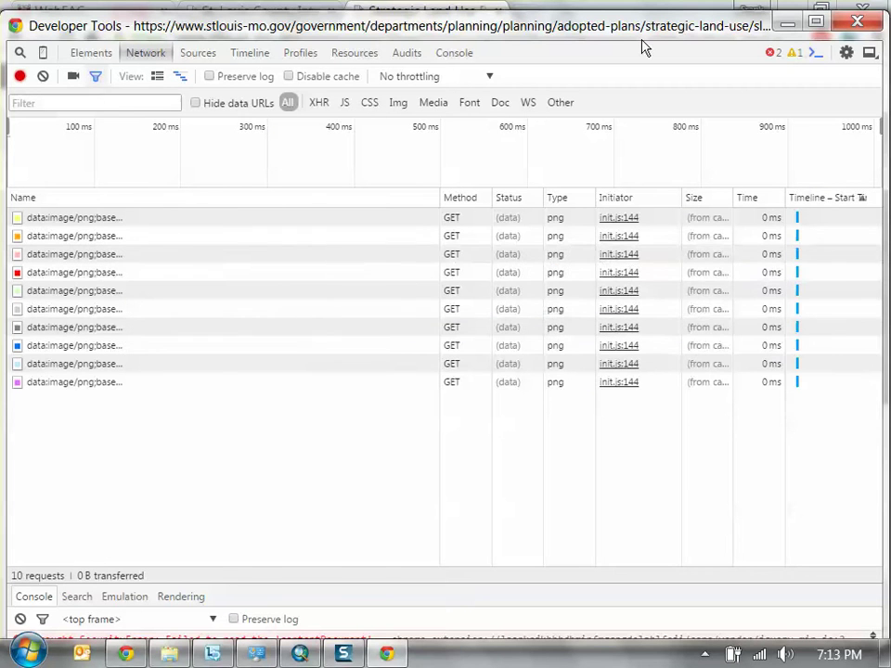
pyautogui.click(788, 21)
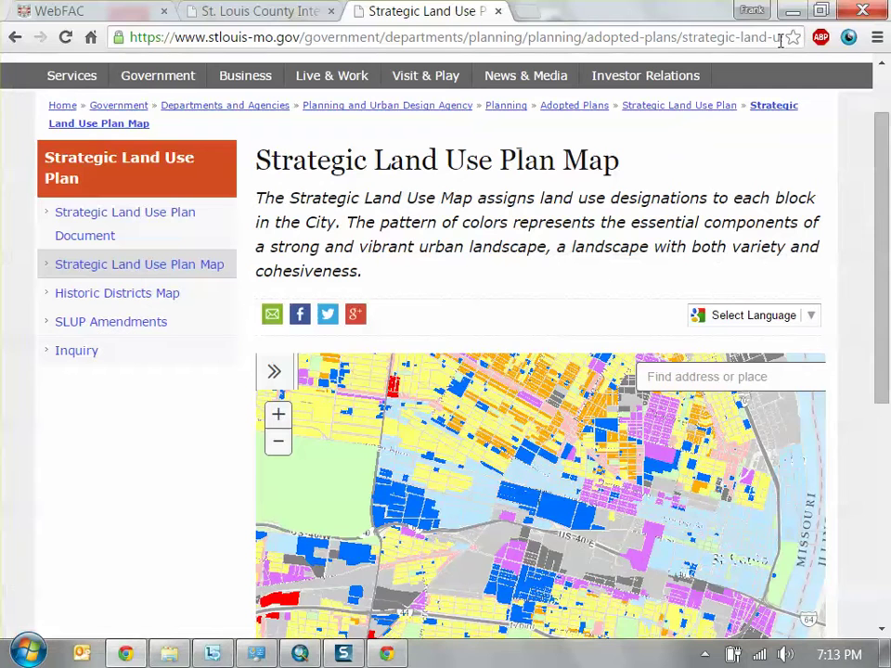
# Reload the Strategic Land Use Plan Map page, zoom in on the city, and bring up its network request log
pyautogui.scroll(2, 422, 440)
pyautogui.scroll(-2, 423, 440)
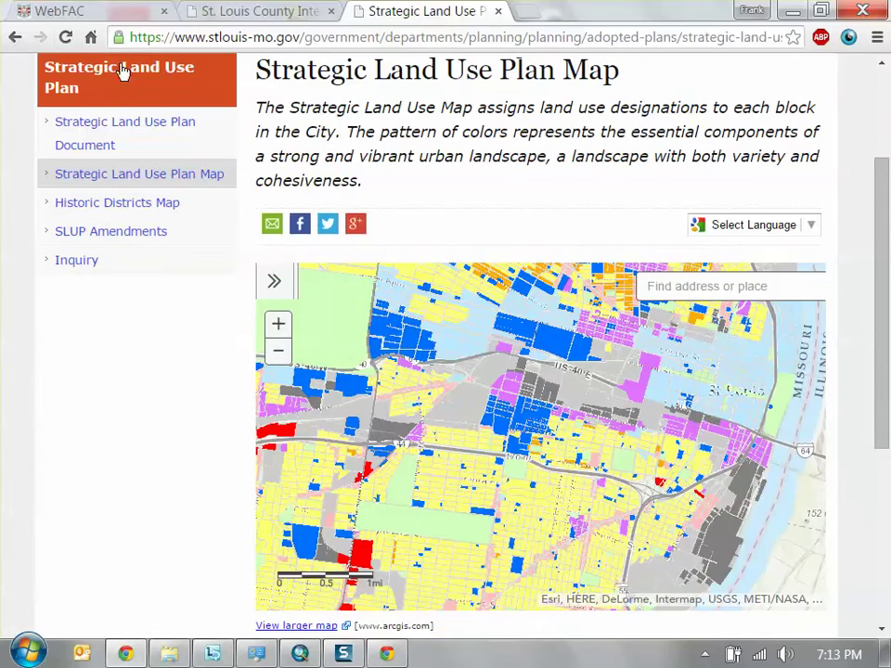
pyautogui.click(65, 37)
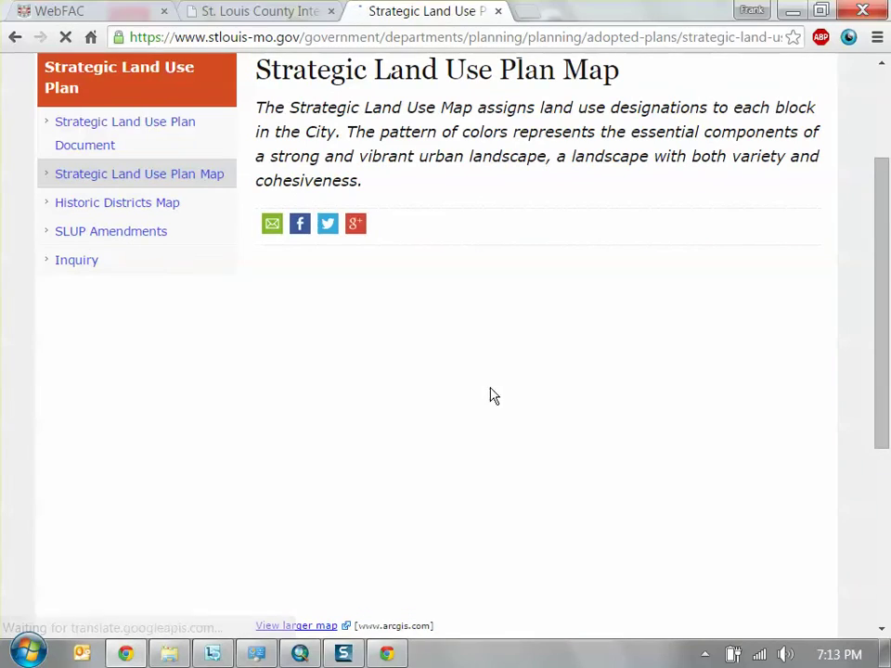
pyautogui.scroll(1, 349, 323)
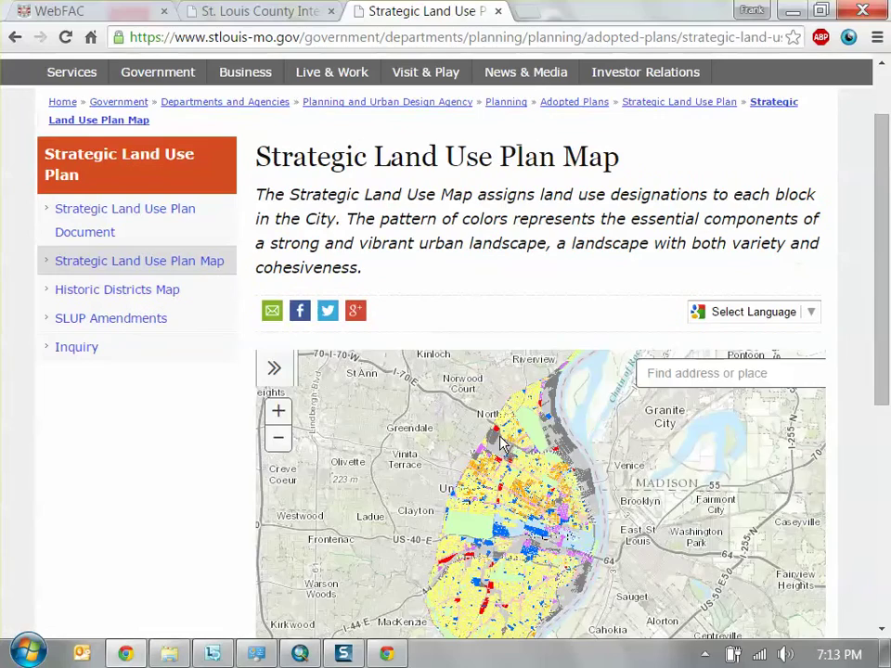
pyautogui.click(277, 415)
pyautogui.scroll(2, 350, 370)
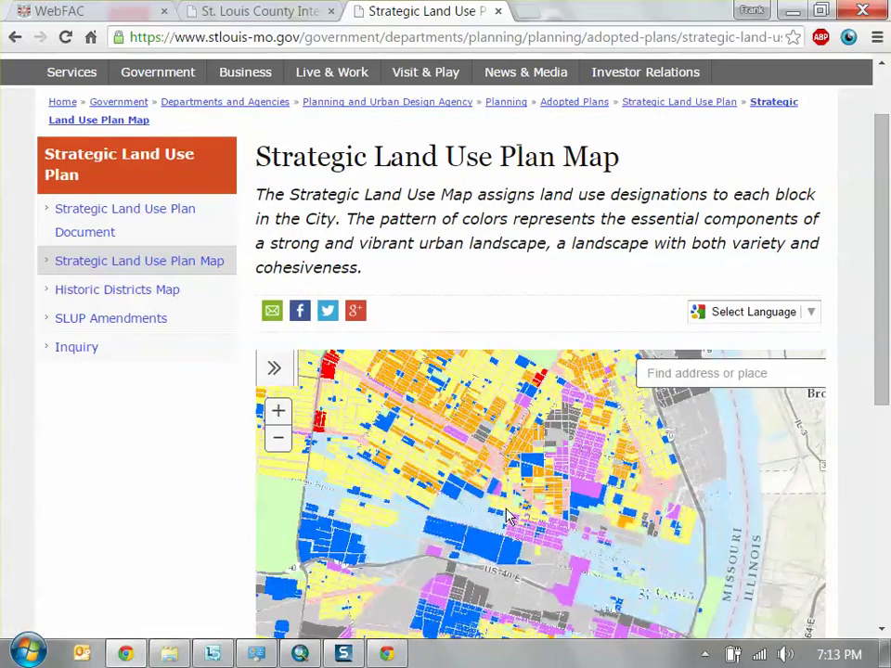
pyautogui.press('F12')
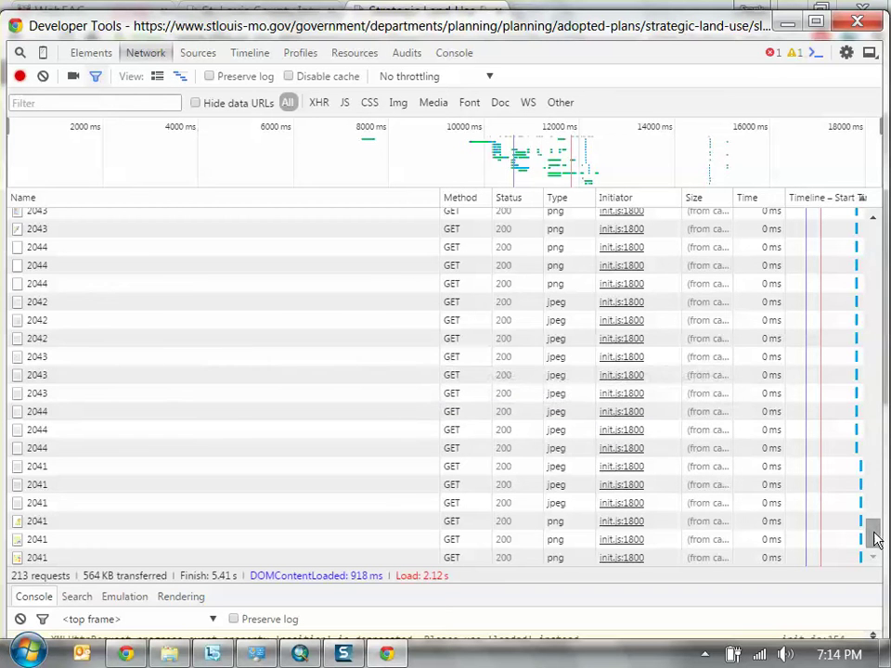
# Find a PLN_SLUP MapServer tile request named 511 in the network log and copy its link address
pyautogui.moveTo(875, 538); pyautogui.dragTo(873, 488)
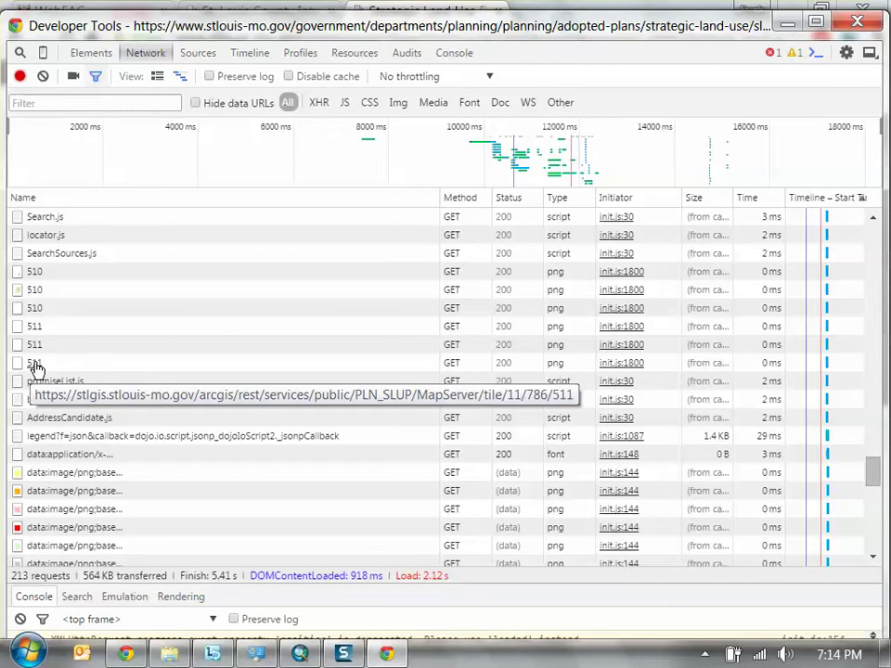
pyautogui.rightClick(37, 370)
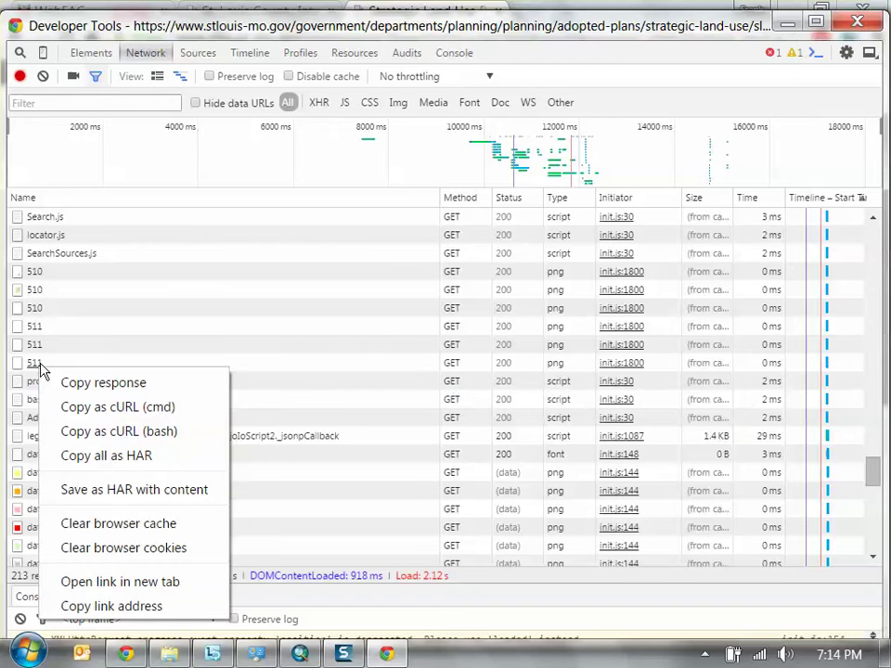
pyautogui.click(124, 612)
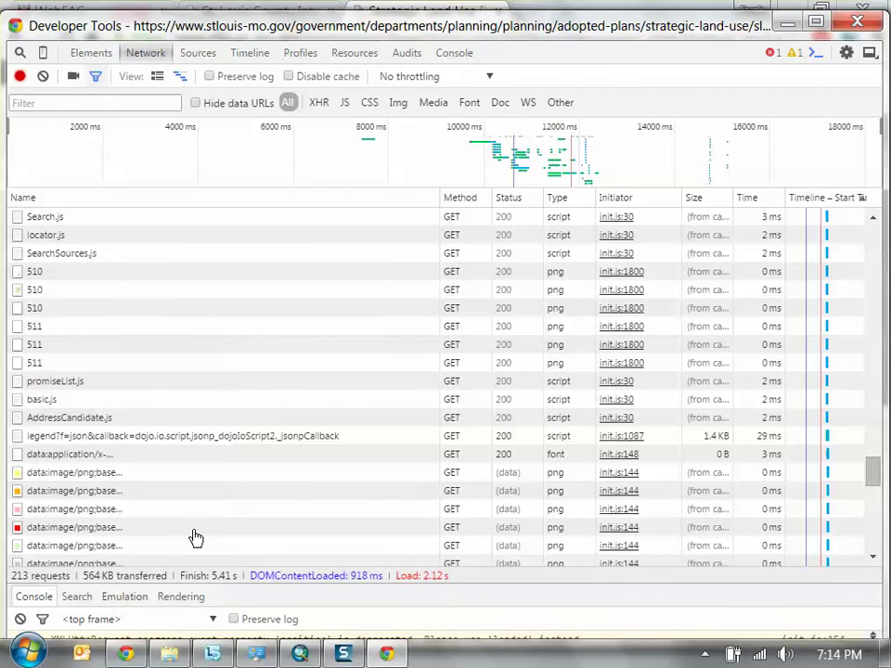
# Create a new text document on the desktop, open it in Notepad, and paste the copied tile address into it
pyautogui.click(790, 21)
pyautogui.click(791, 12)
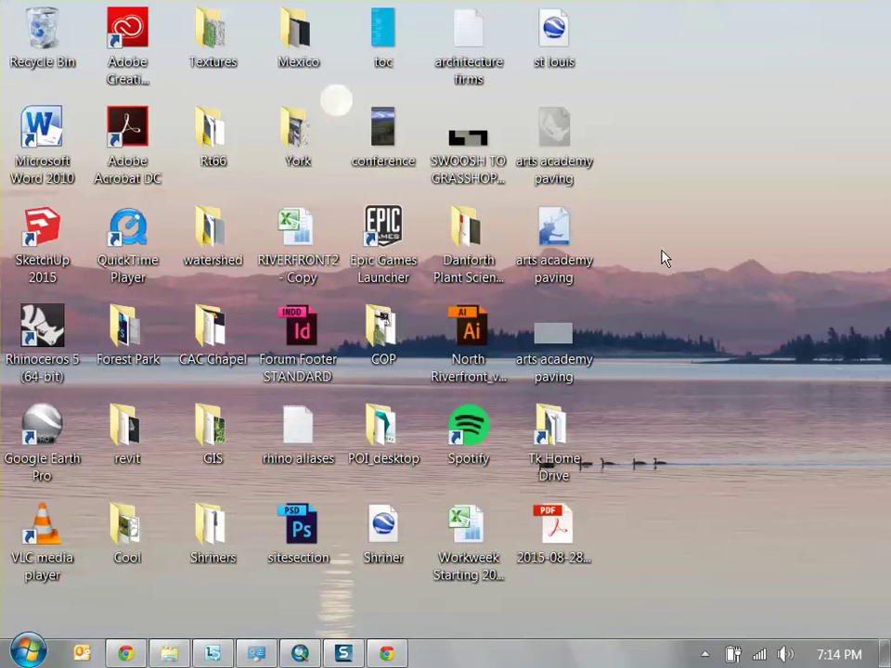
pyautogui.rightClick(692, 274)
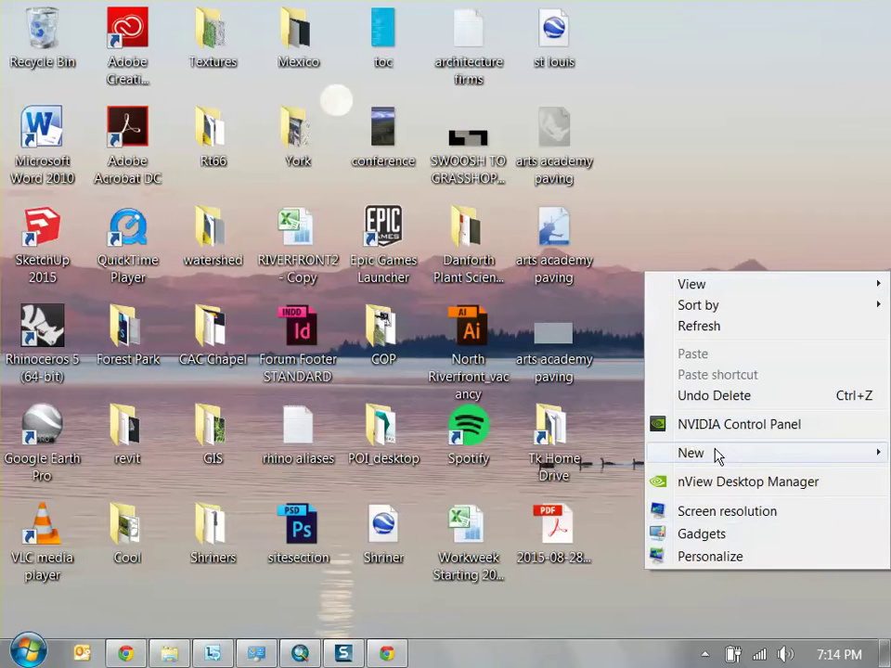
pyautogui.moveTo(718, 459)
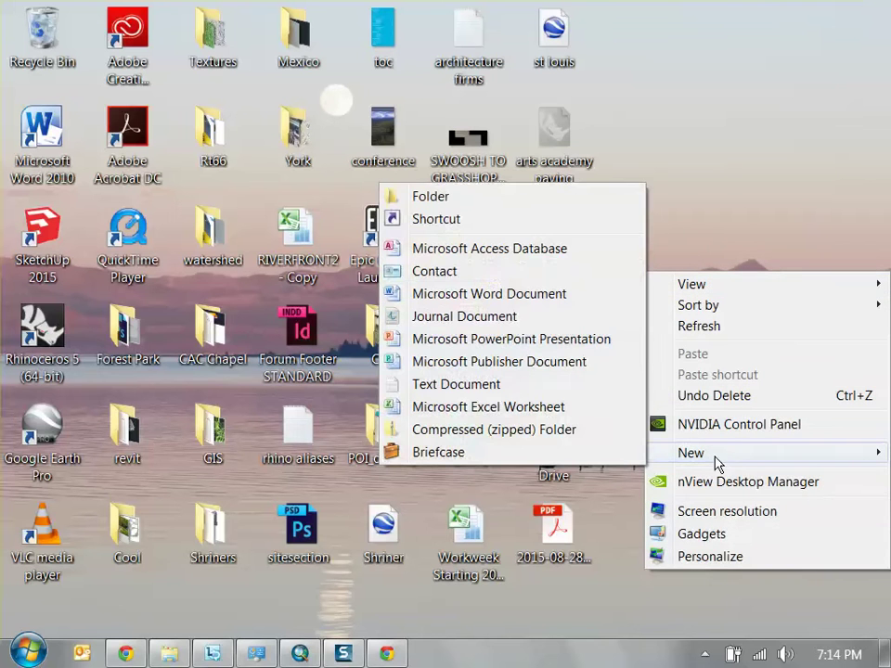
pyautogui.click(497, 385)
pyautogui.click(713, 294)
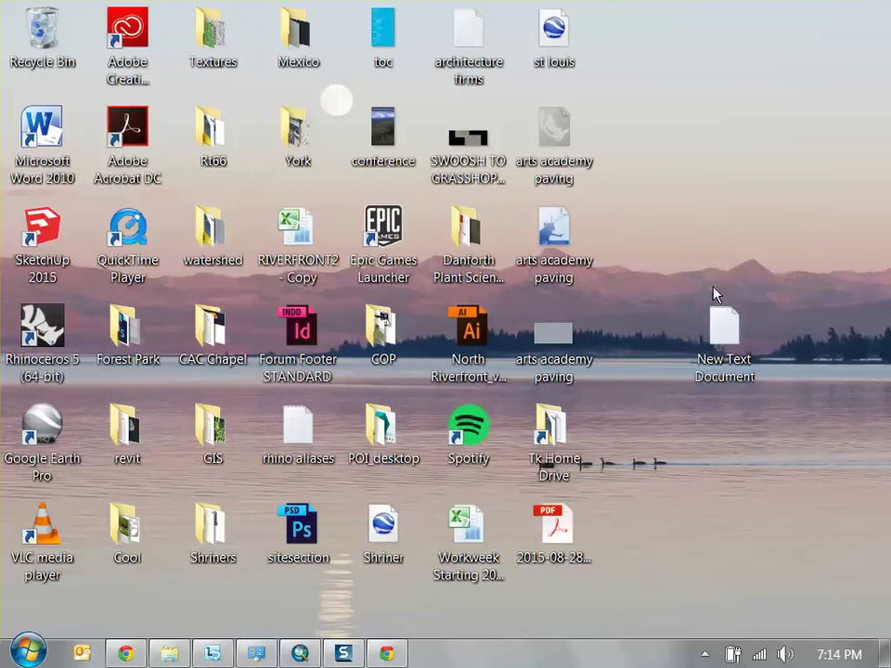
pyautogui.doubleClick(722, 330)
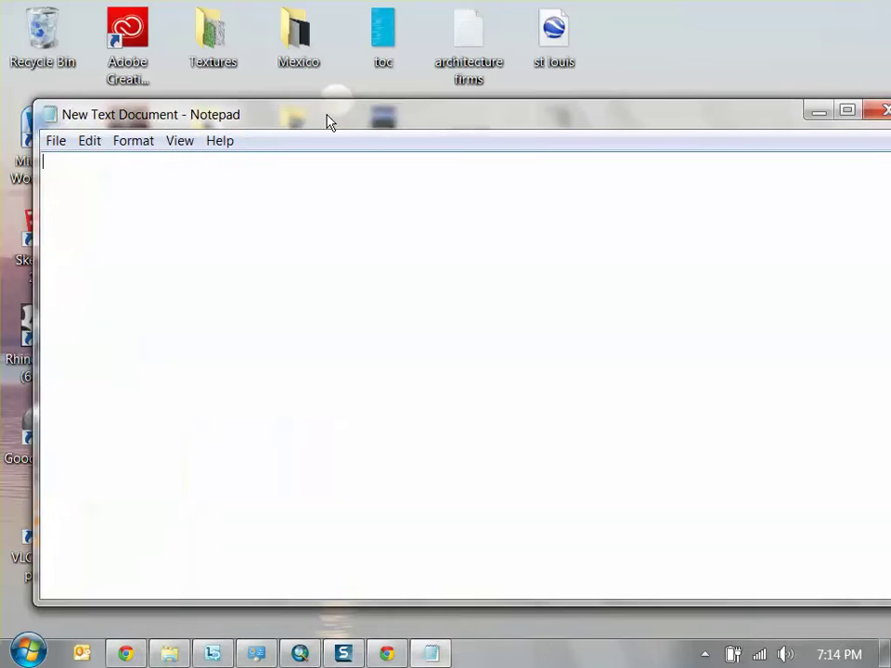
pyautogui.hotkey('ctrl', 'v')
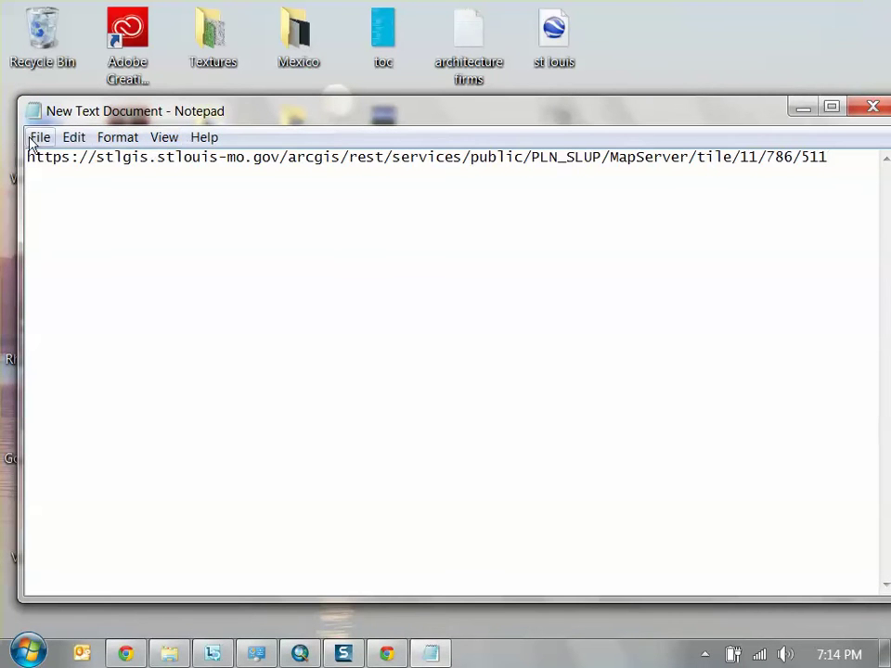
pyautogui.moveTo(28, 156); pyautogui.dragTo(462, 165)
pyautogui.hotkey('ctrl', 'c')
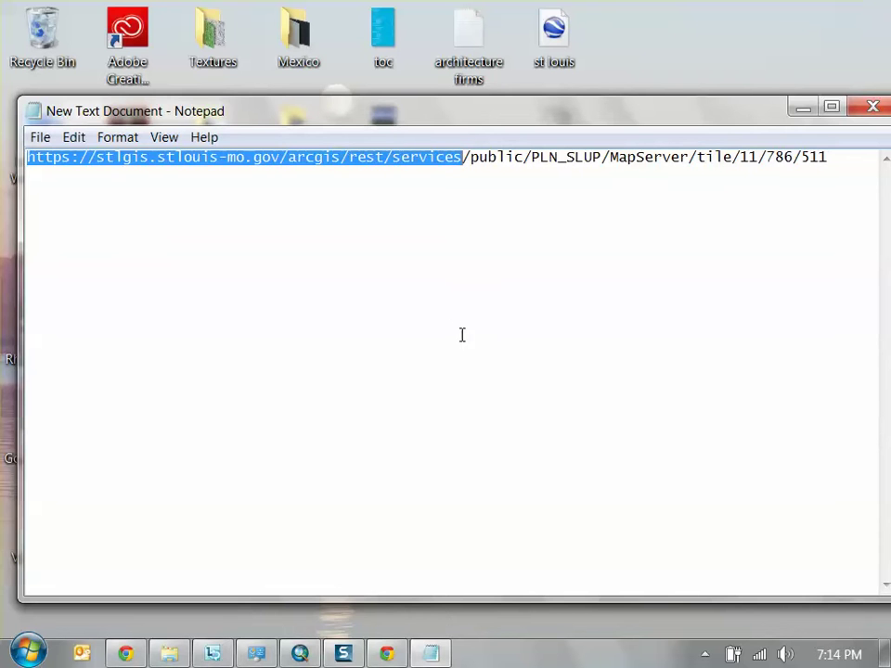
pyautogui.click(786, 206)
pyautogui.click(803, 108)
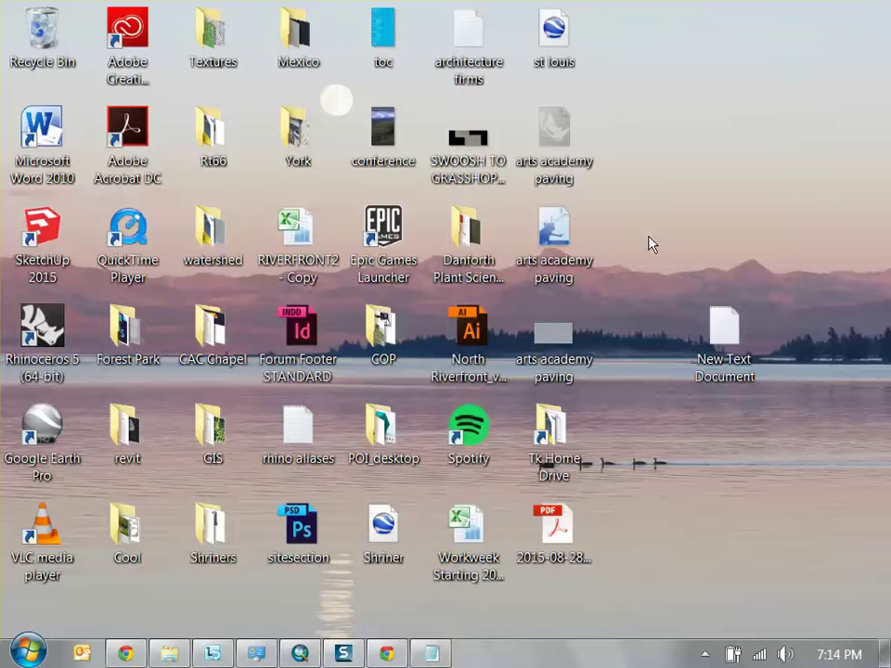
# Switch to ArcMap, show the Catalog, and locate the Add ArcGIS Server entry under GIS Servers
pyautogui.click(301, 655)
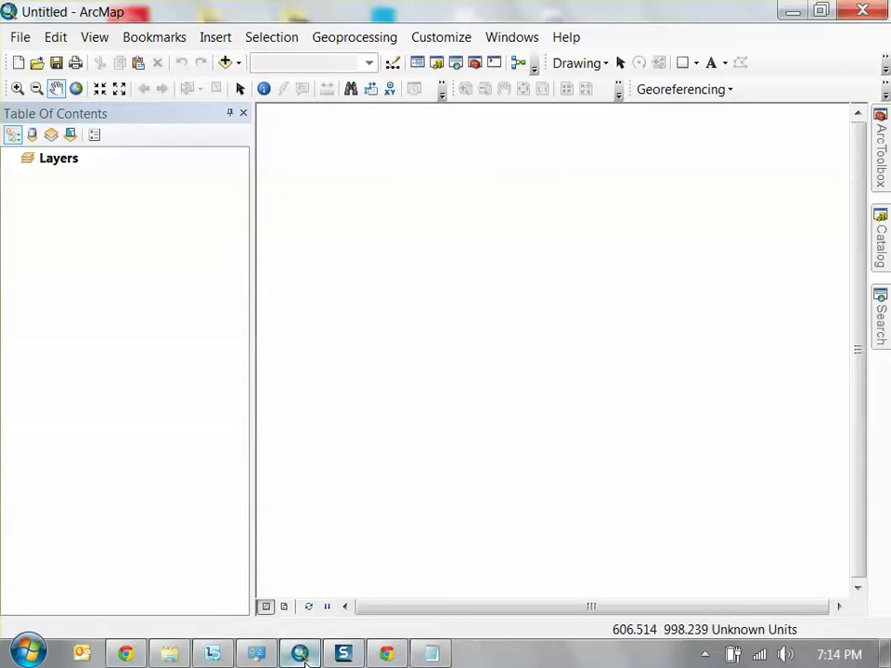
pyautogui.click(882, 233)
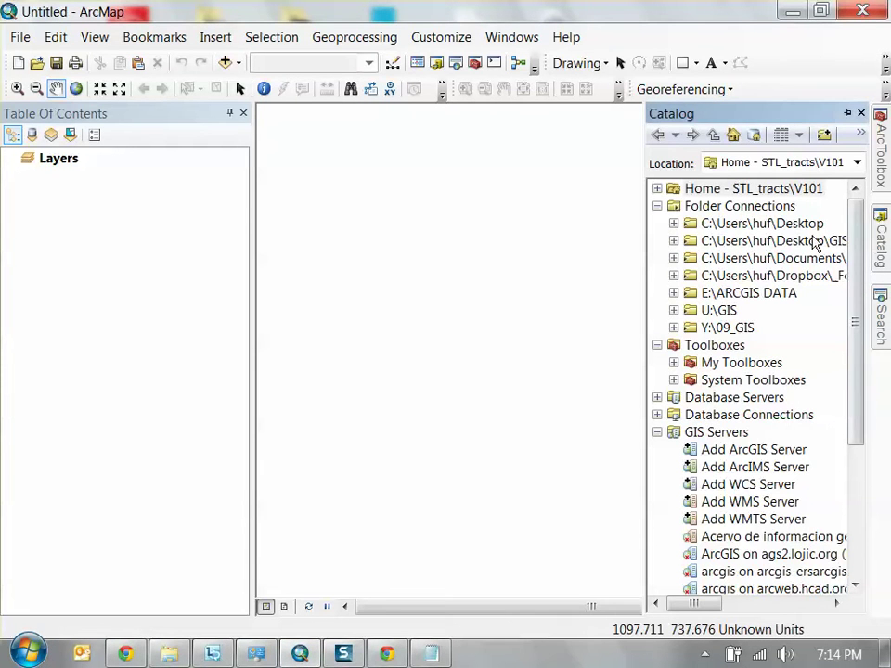
pyautogui.click(861, 114)
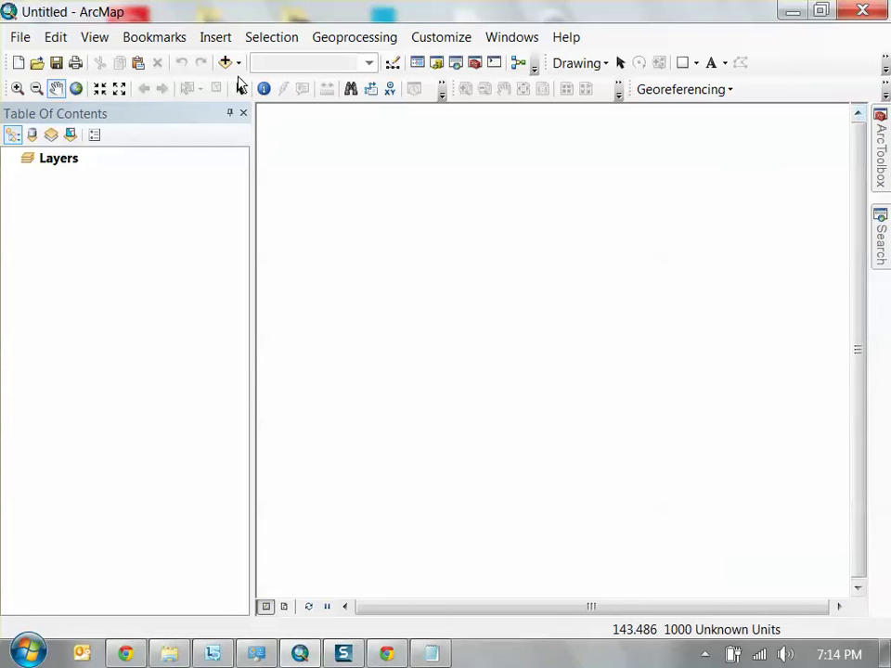
pyautogui.click(436, 64)
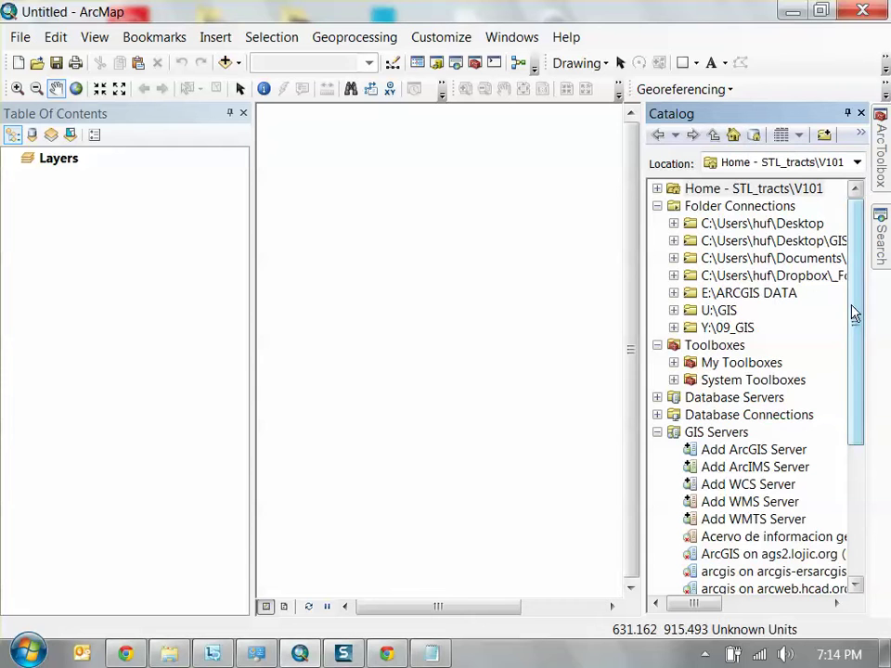
pyautogui.moveTo(855, 324); pyautogui.dragTo(855, 367)
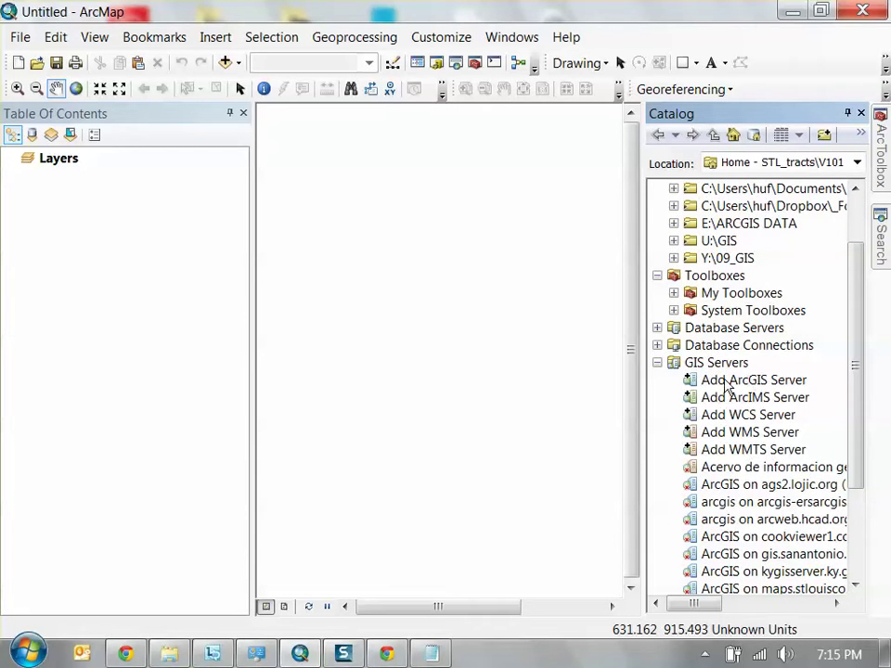
pyautogui.click(765, 388)
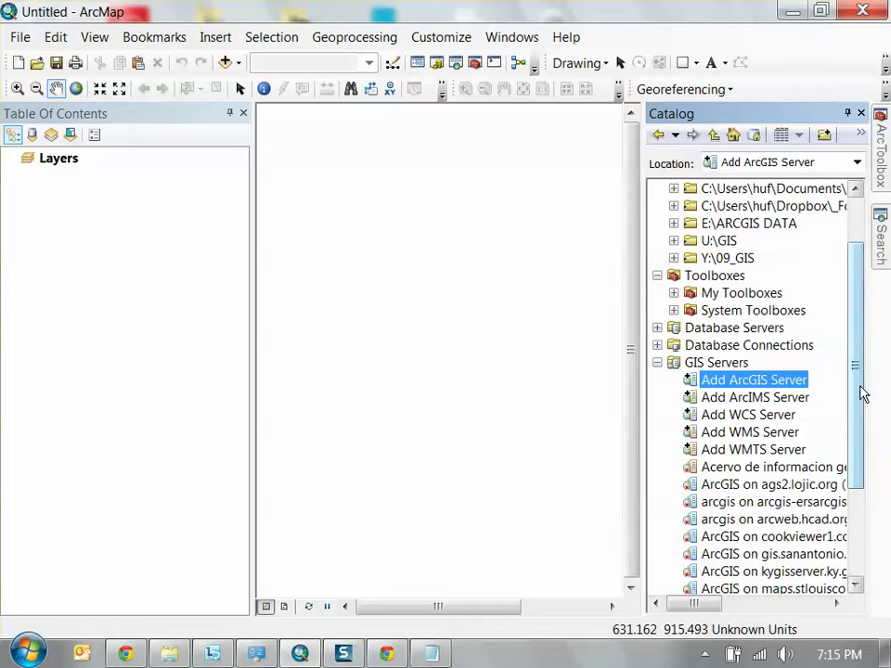
# Delete the existing stlgis.stlouis-mo.gov server connection from the GIS Servers list
pyautogui.moveTo(861, 392); pyautogui.dragTo(873, 491)
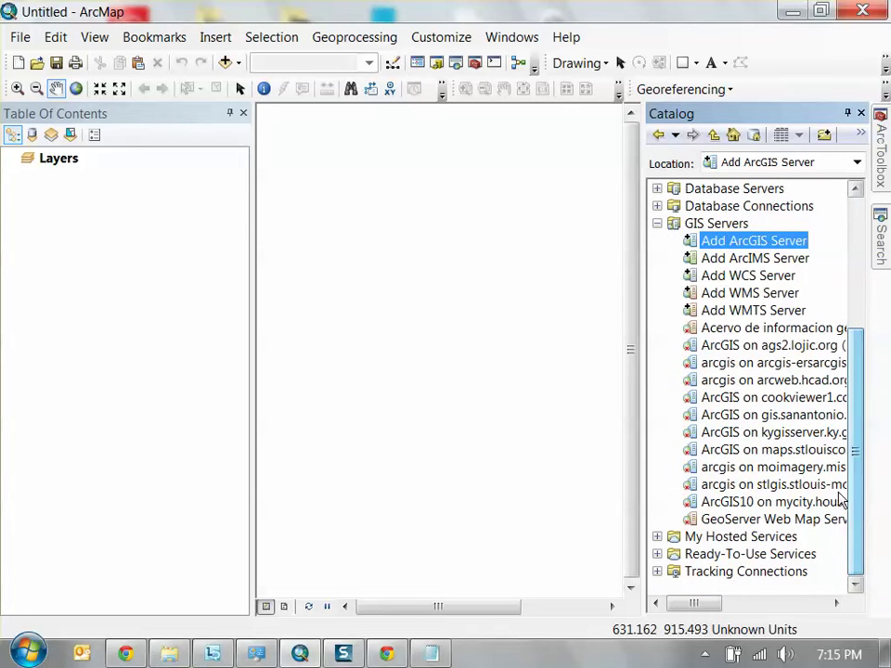
pyautogui.click(783, 485)
pyautogui.rightClick(783, 487)
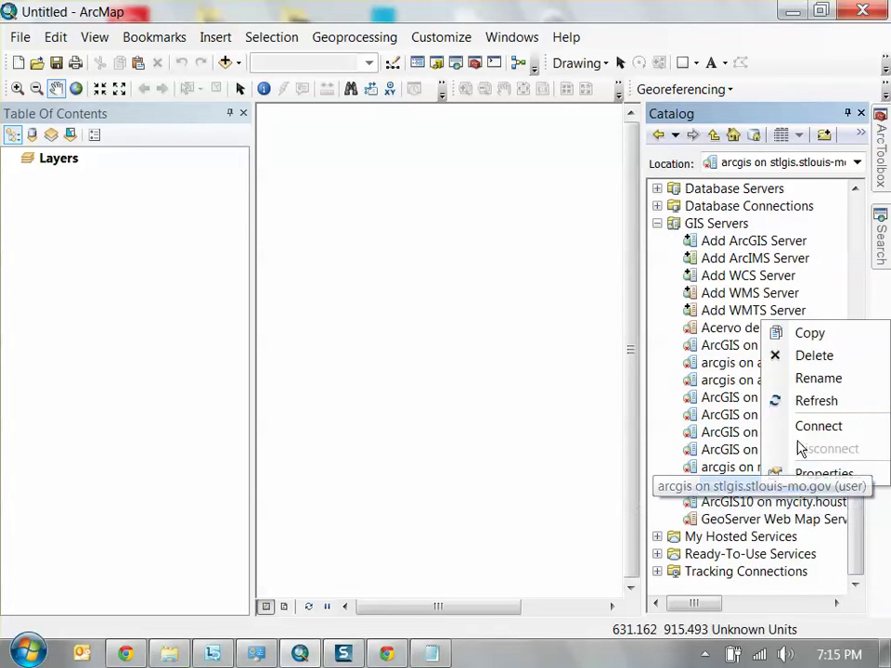
pyautogui.click(816, 354)
pyautogui.click(560, 386)
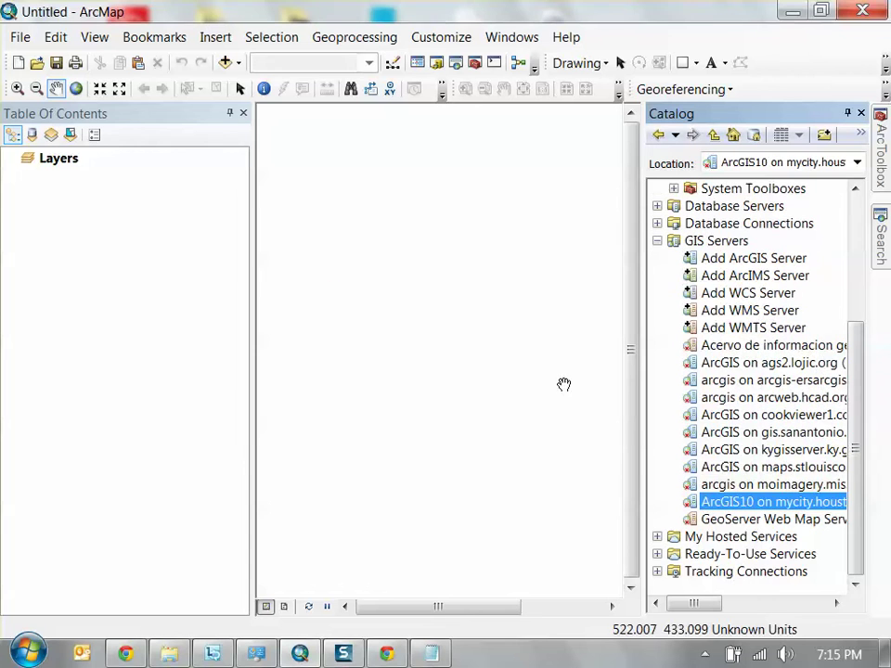
pyautogui.click(755, 260)
pyautogui.doubleClick(752, 258)
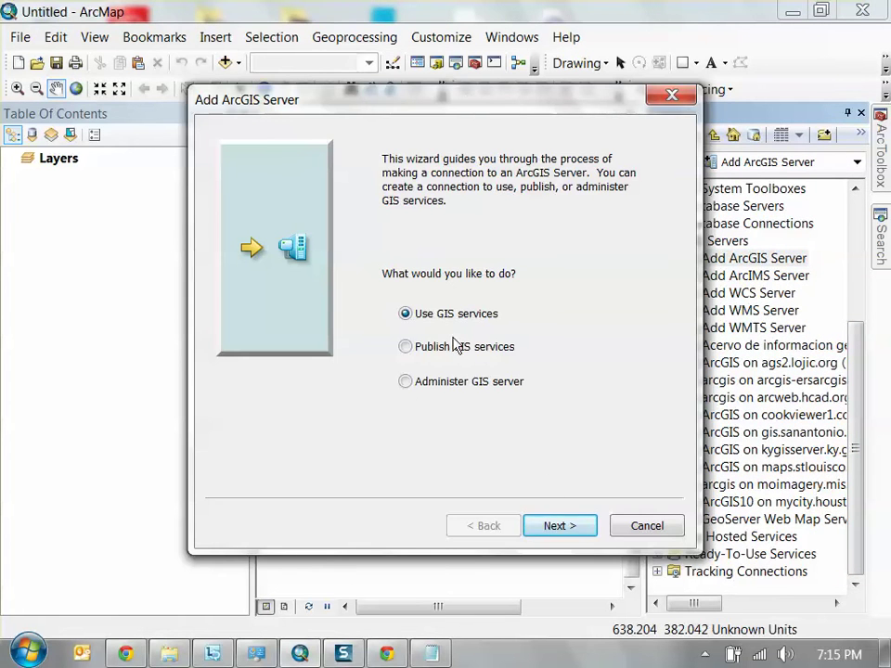
pyautogui.click(566, 527)
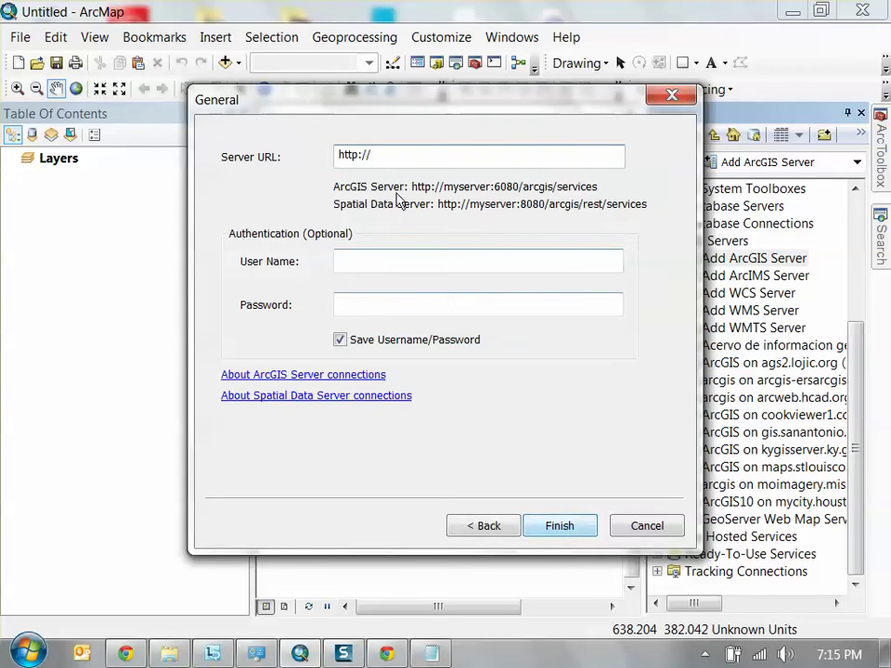
pyautogui.hotkey('ctrl', 'a')
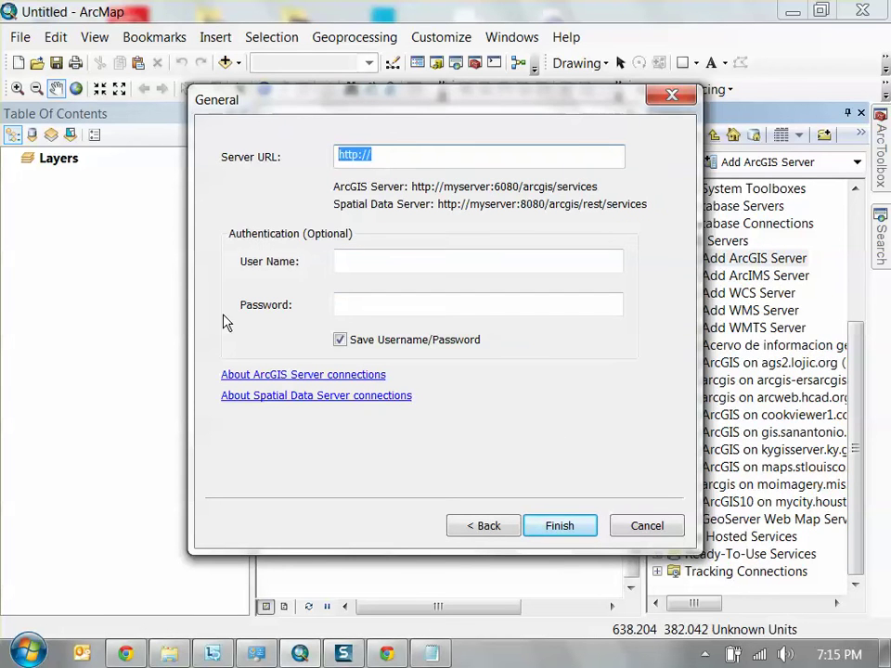
pyautogui.hotkey('ctrl', 'v')
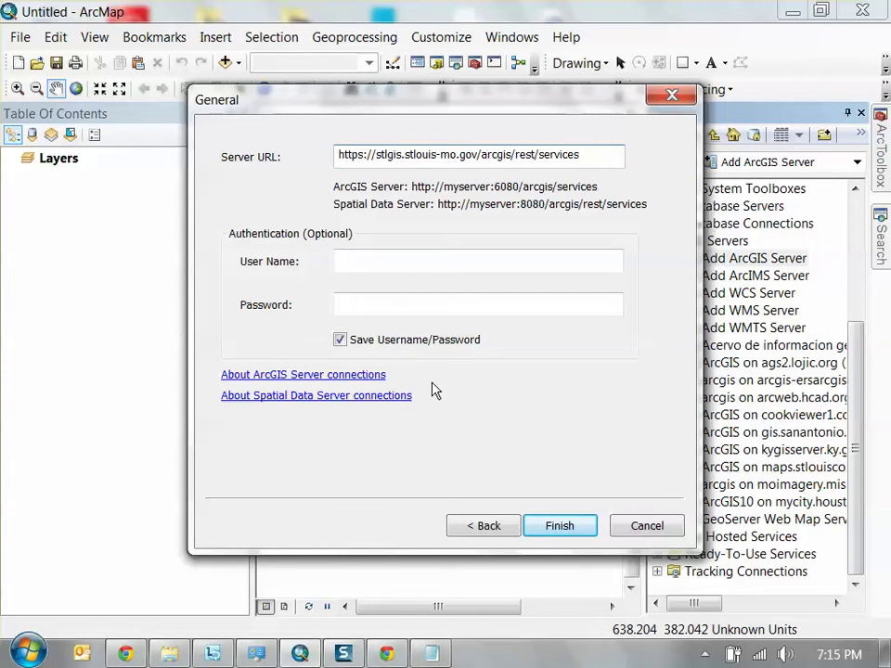
pyautogui.click(572, 527)
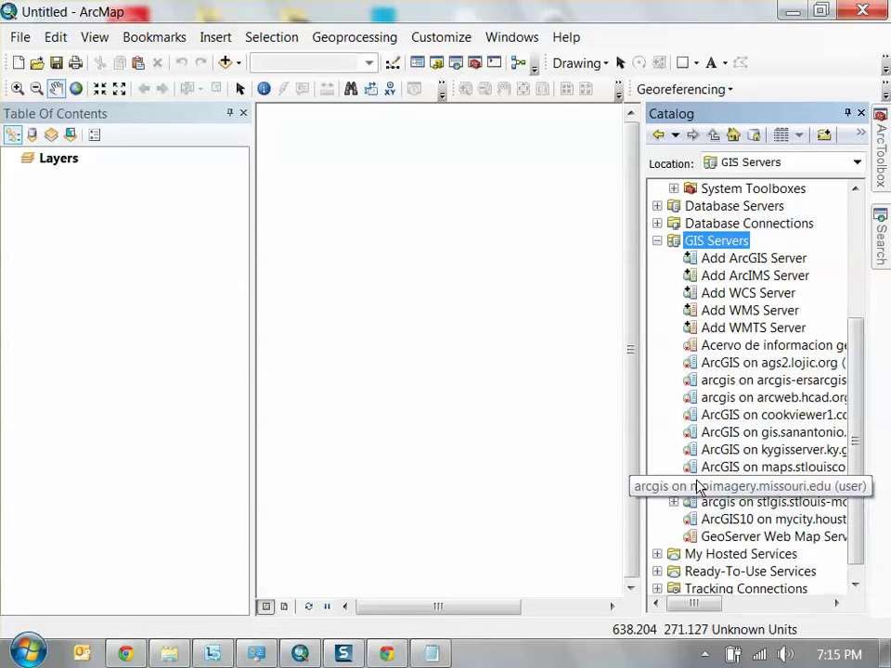
# Expand the stlgis.stlouis-mo.gov connection and its Cityworks folder, and look through the services it offers
pyautogui.click(725, 502)
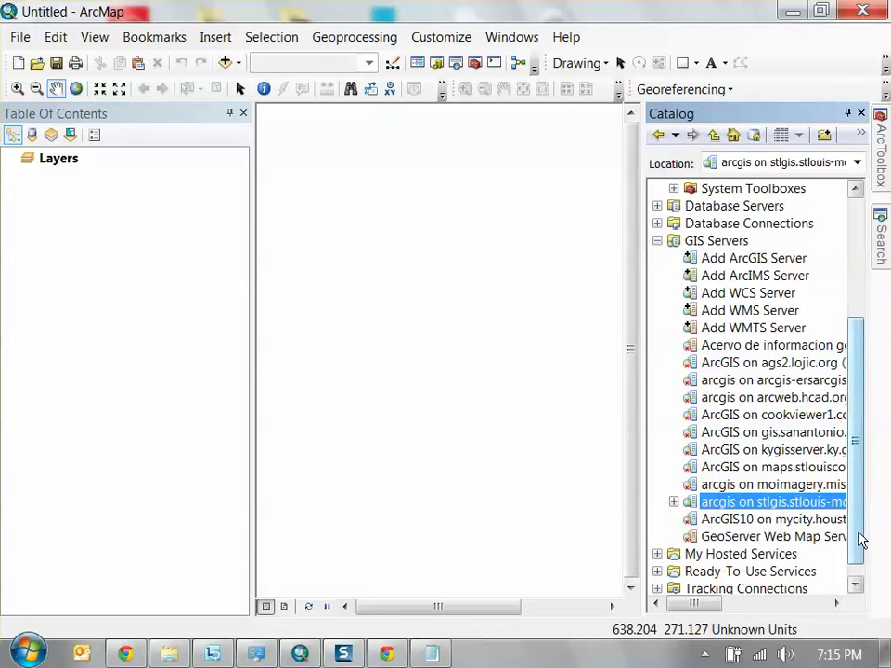
pyautogui.click(854, 583)
pyautogui.click(675, 484)
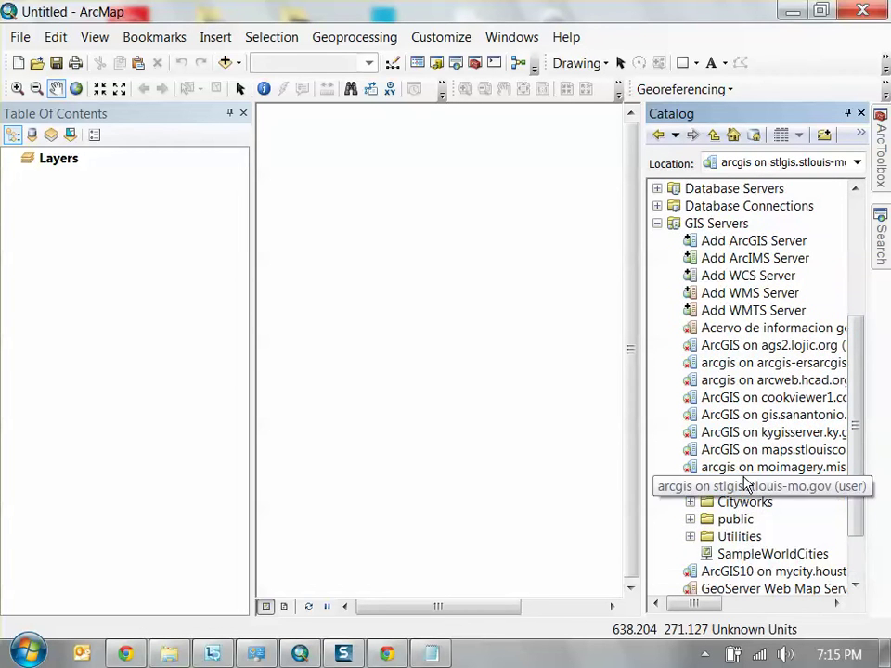
pyautogui.scroll(-2, 748, 483)
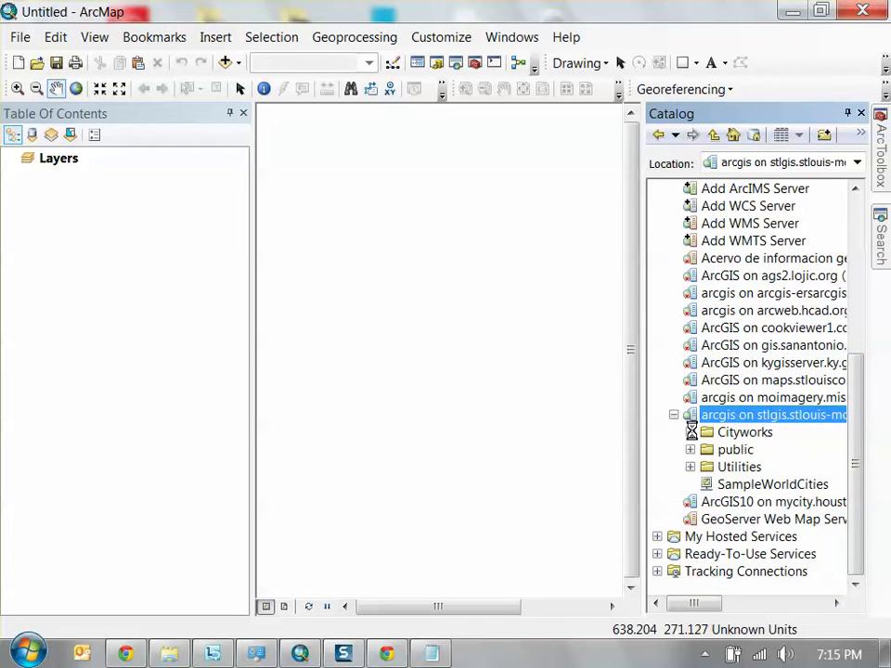
pyautogui.scroll(-3, 855, 437)
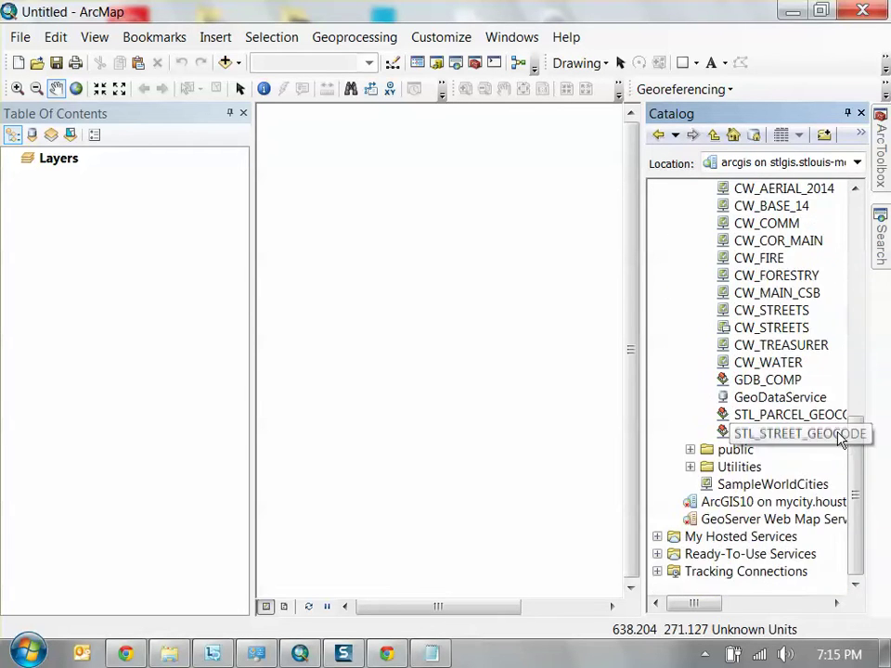
pyautogui.scroll(1, 784, 441)
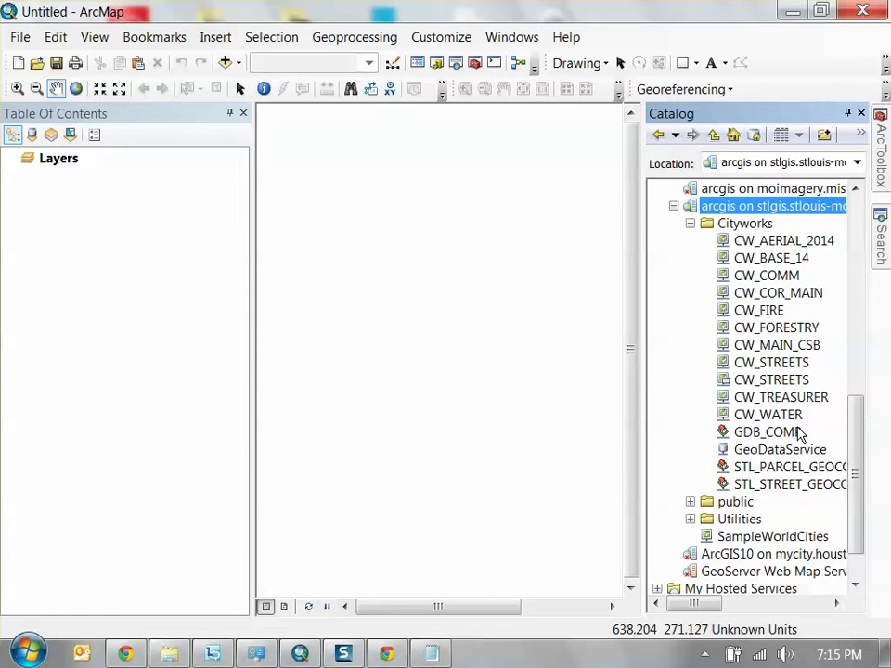
# Expand the public folder of the stlgis.stlouis-mo.gov connection and look through the services it offers
pyautogui.click(690, 501)
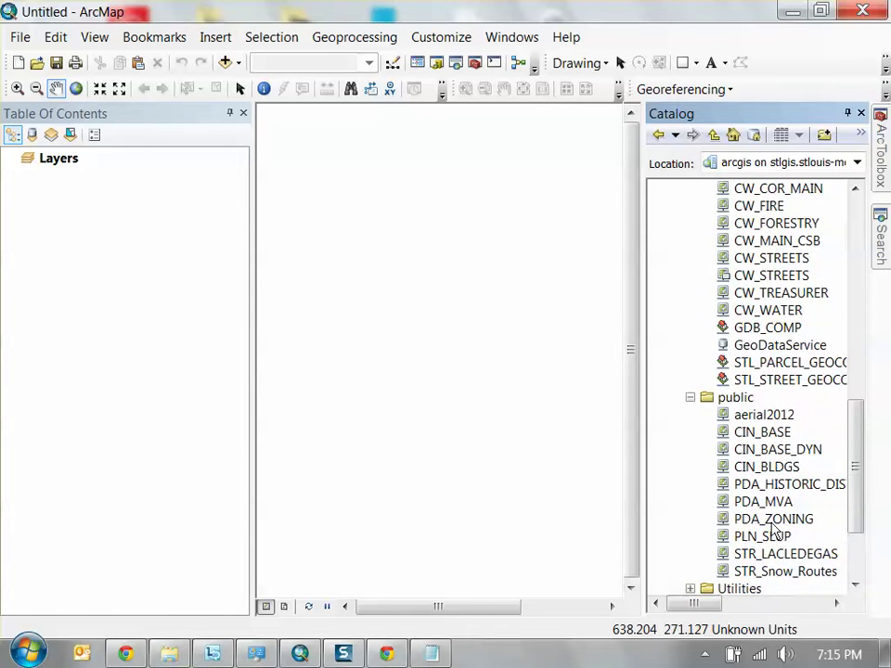
pyautogui.scroll(-2, 772, 529)
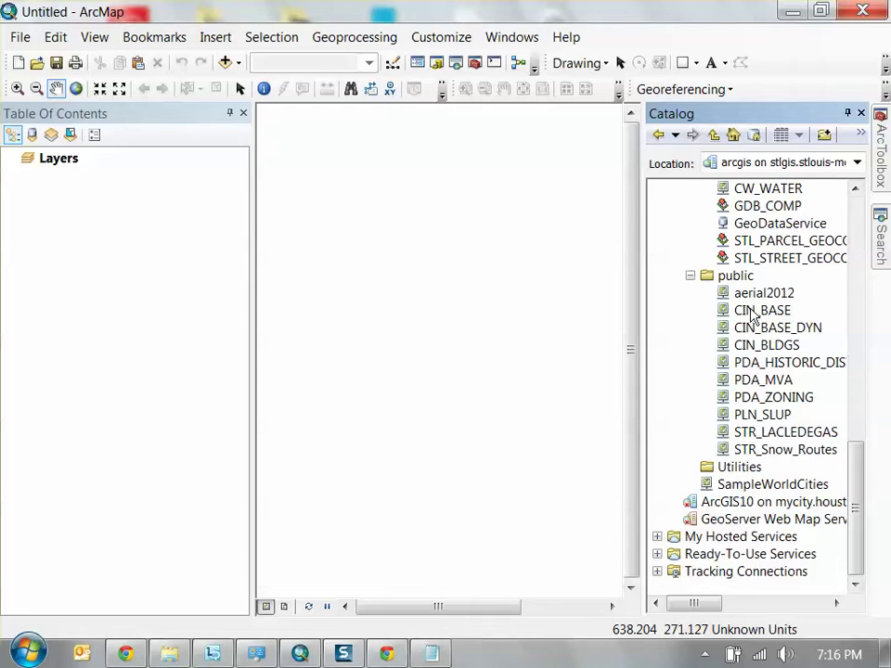
pyautogui.scroll(4, 815, 427)
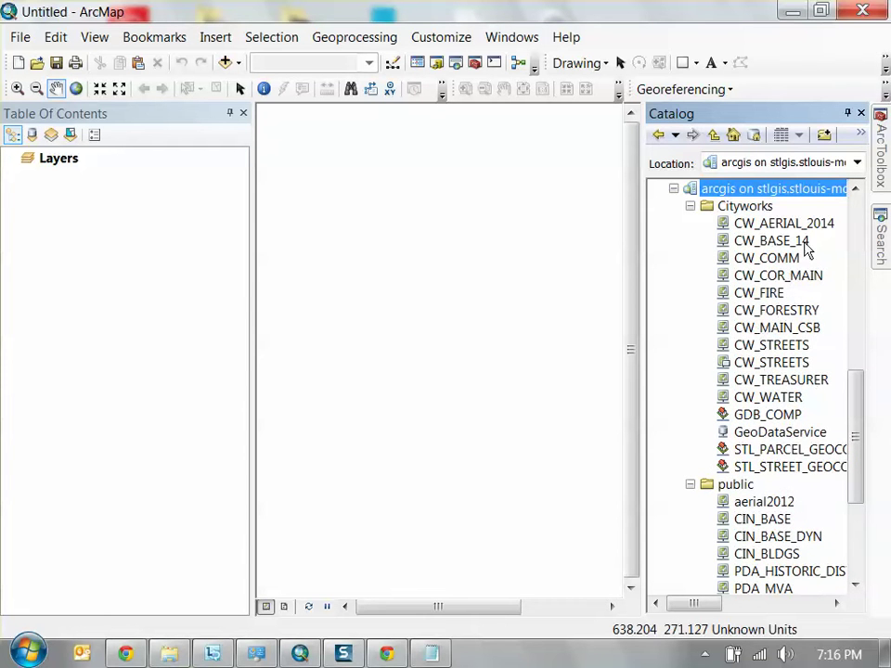
# Add the Cityworks CW_AERIAL_2014 map service to the map and inspect its aerial imagery of the city up close
pyautogui.click(792, 225)
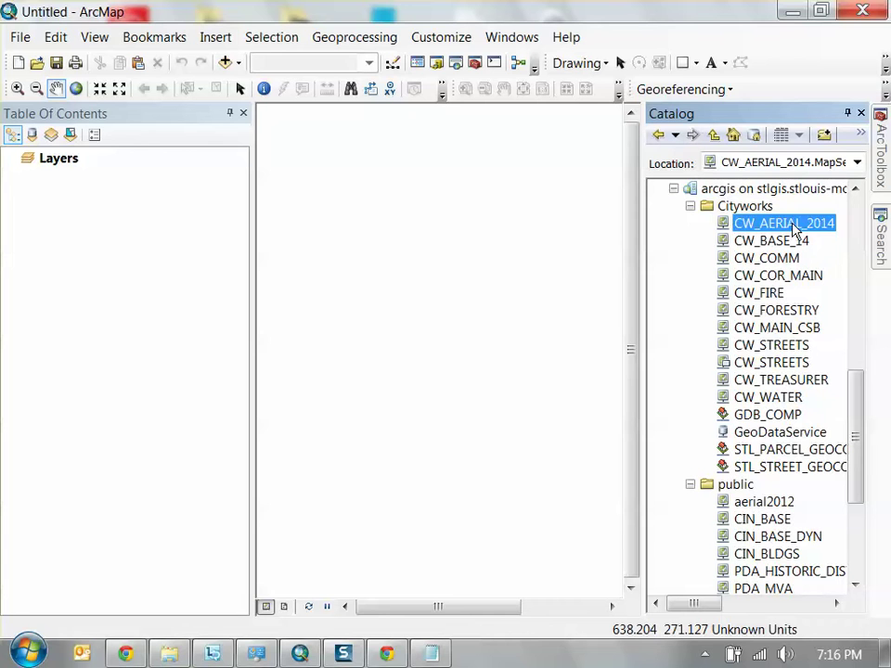
pyautogui.moveTo(784, 229); pyautogui.dragTo(608, 249)
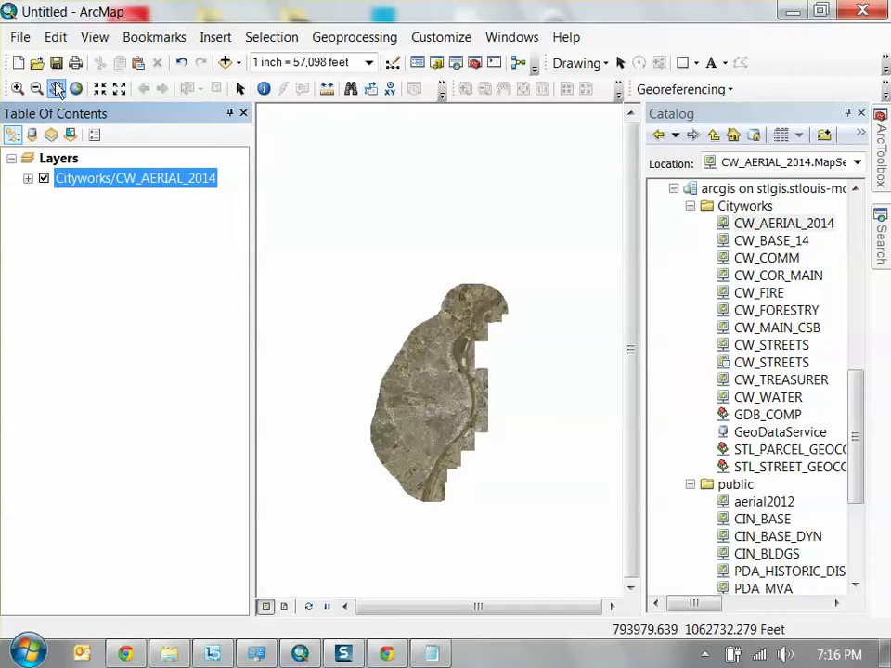
pyautogui.click(17, 88)
pyautogui.moveTo(393, 377); pyautogui.dragTo(464, 465)
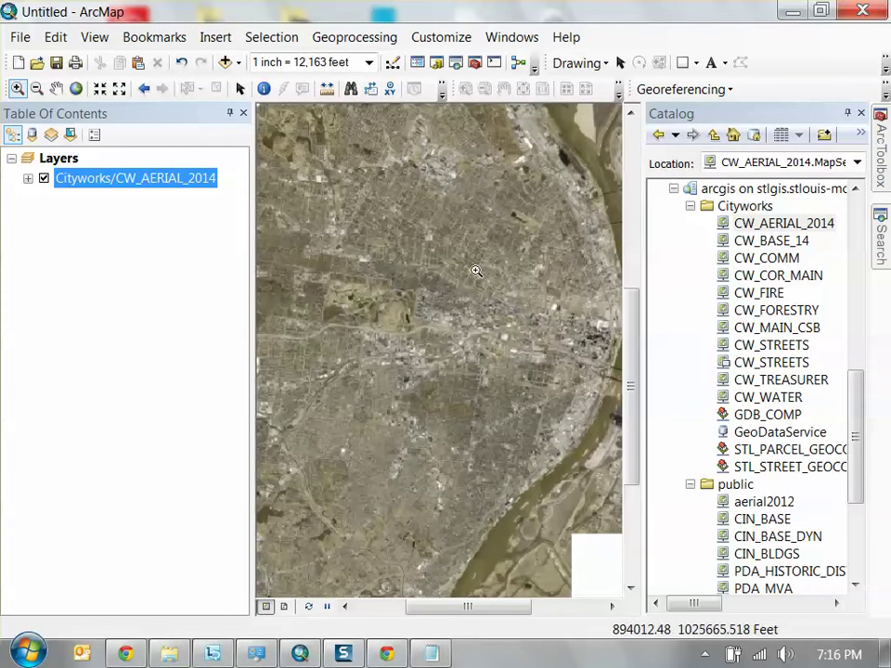
pyautogui.moveTo(479, 263); pyautogui.dragTo(414, 355)
pyautogui.click(413, 399)
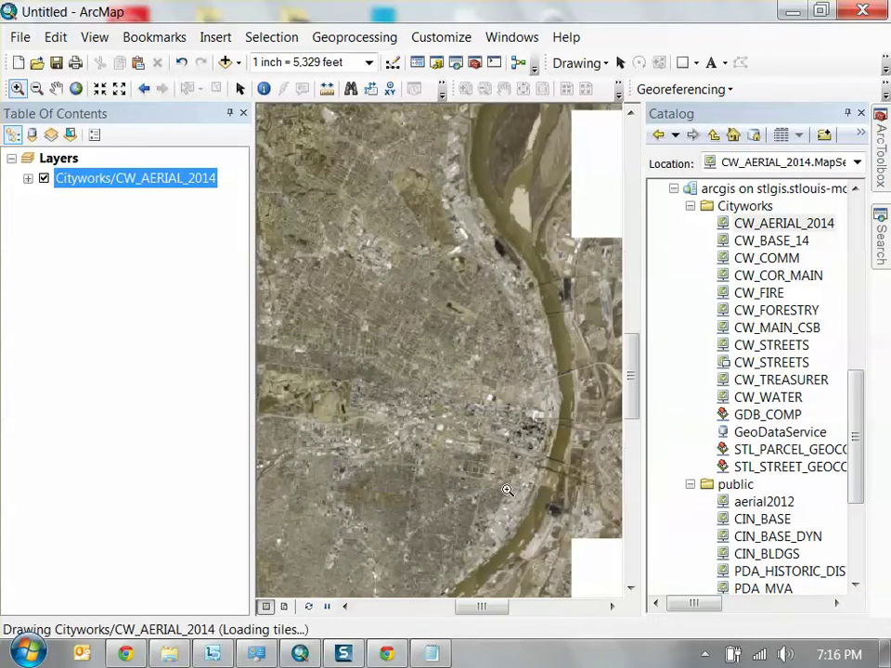
pyautogui.click(374, 327)
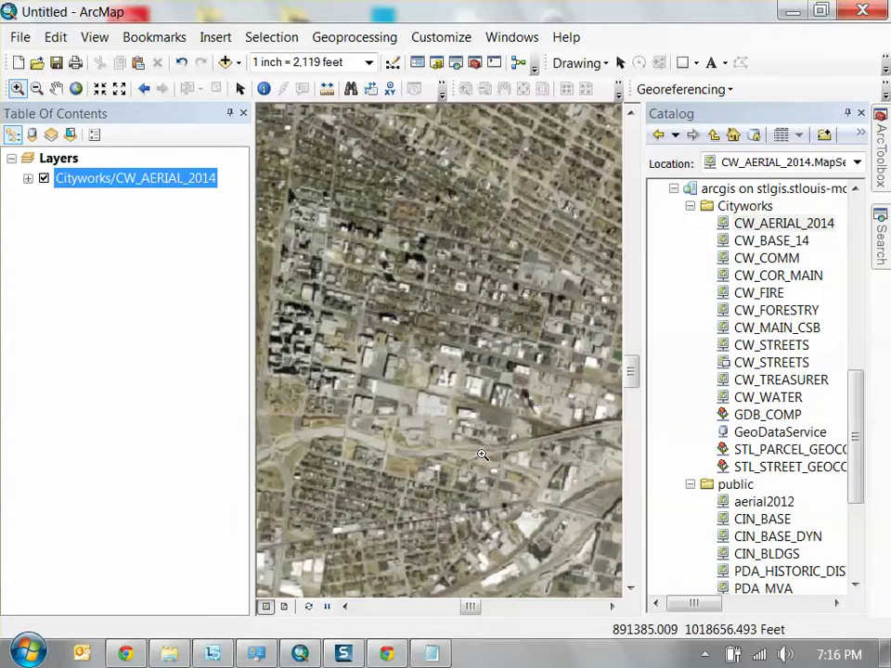
pyautogui.moveTo(318, 394); pyautogui.dragTo(414, 393)
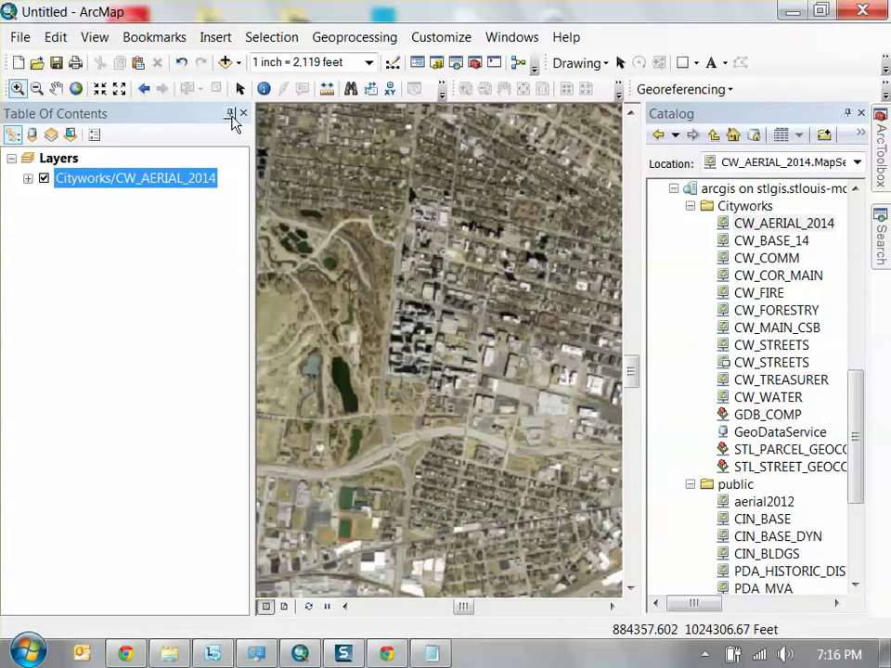
# Set the Table Of Contents to auto-hide and turn off the CW_AERIAL_2014 layer
pyautogui.click(230, 115)
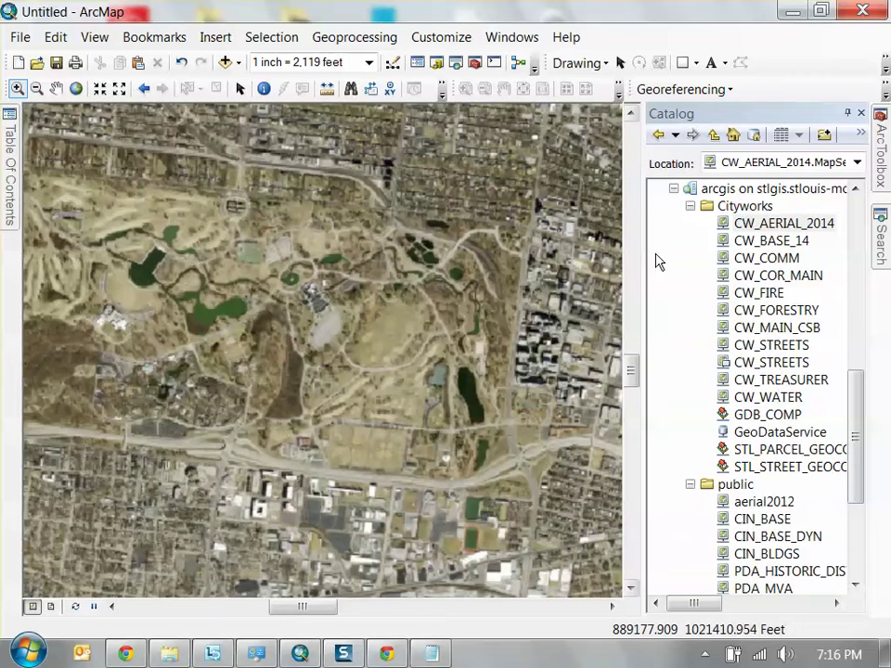
pyautogui.moveTo(8, 130)
pyautogui.click(66, 179)
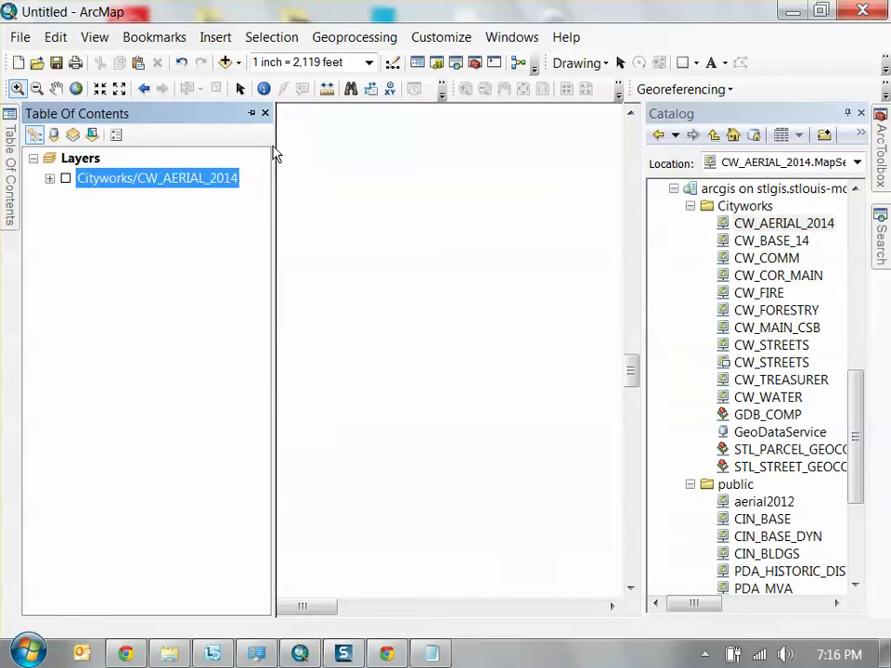
# Add the Cityworks CW_STREETS feature service to the map and look over its features across the city
pyautogui.moveTo(859, 407); pyautogui.dragTo(865, 403)
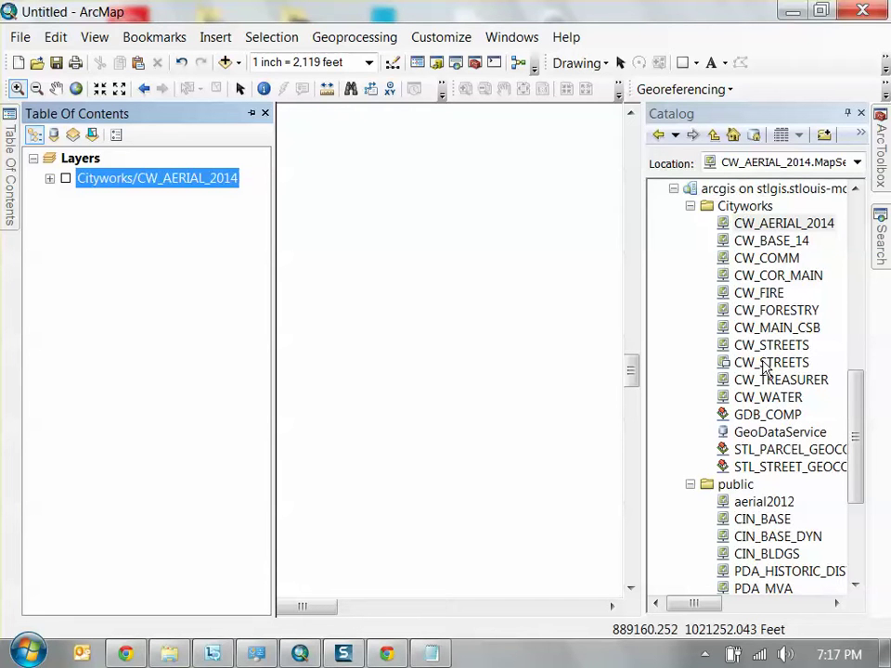
pyautogui.moveTo(863, 409); pyautogui.dragTo(863, 467)
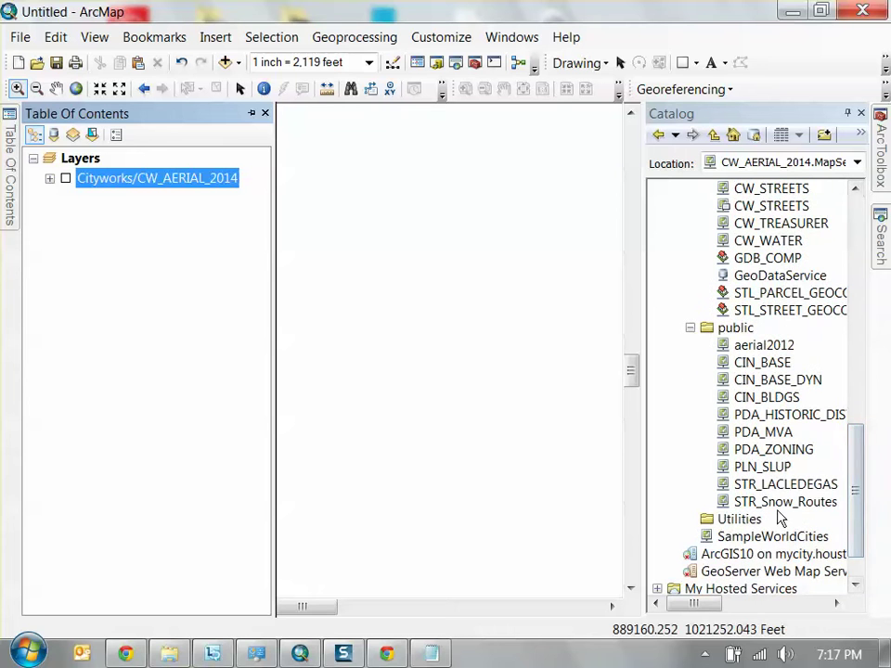
pyautogui.scroll(4, 796, 442)
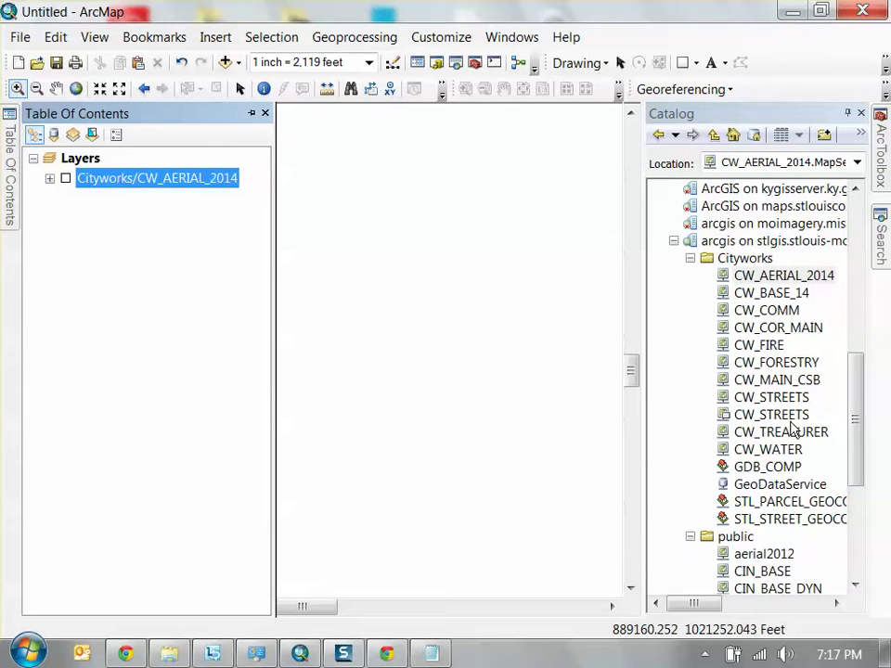
pyautogui.click(782, 418)
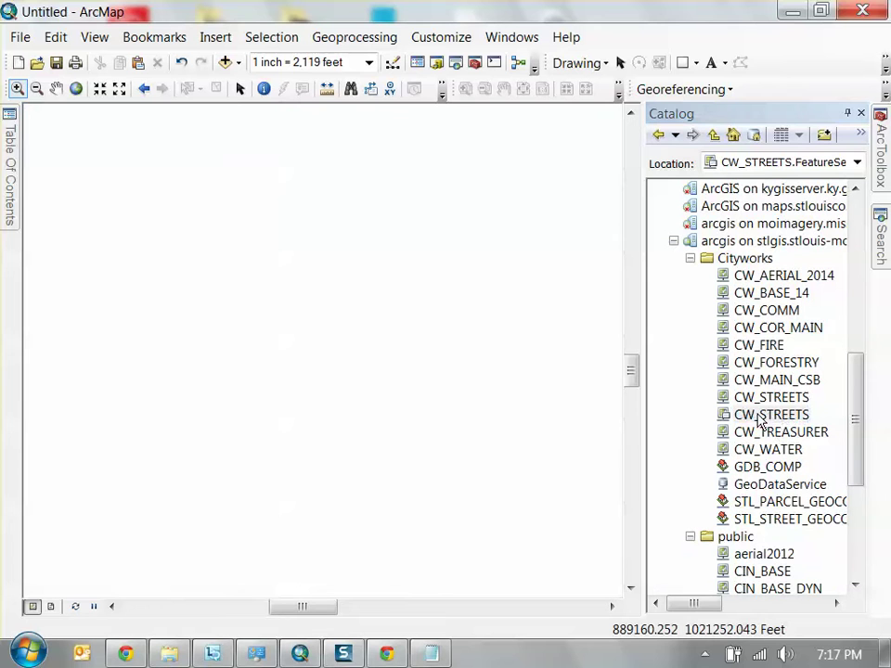
pyautogui.click(759, 418)
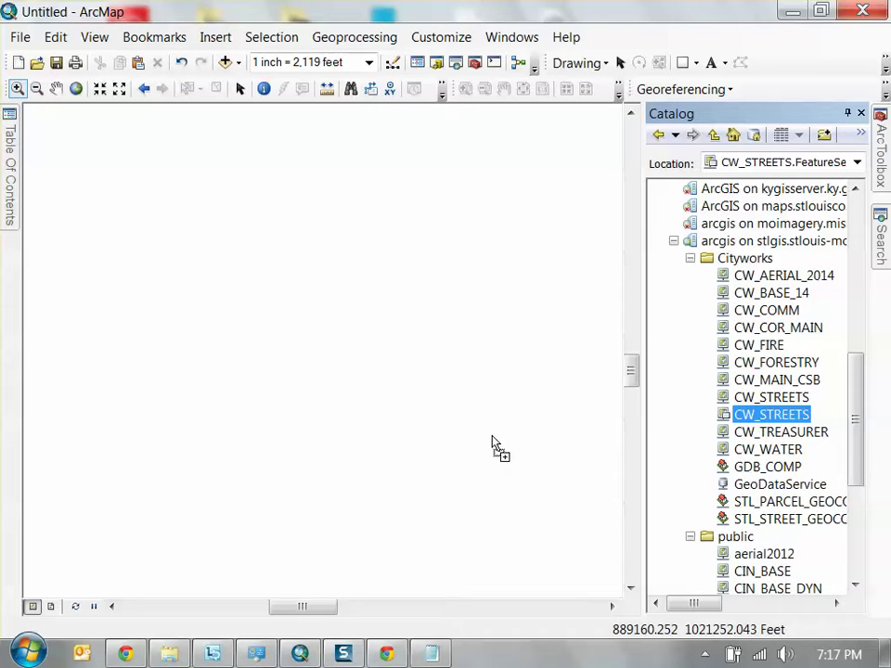
pyautogui.moveTo(492, 441); pyautogui.dragTo(489, 436)
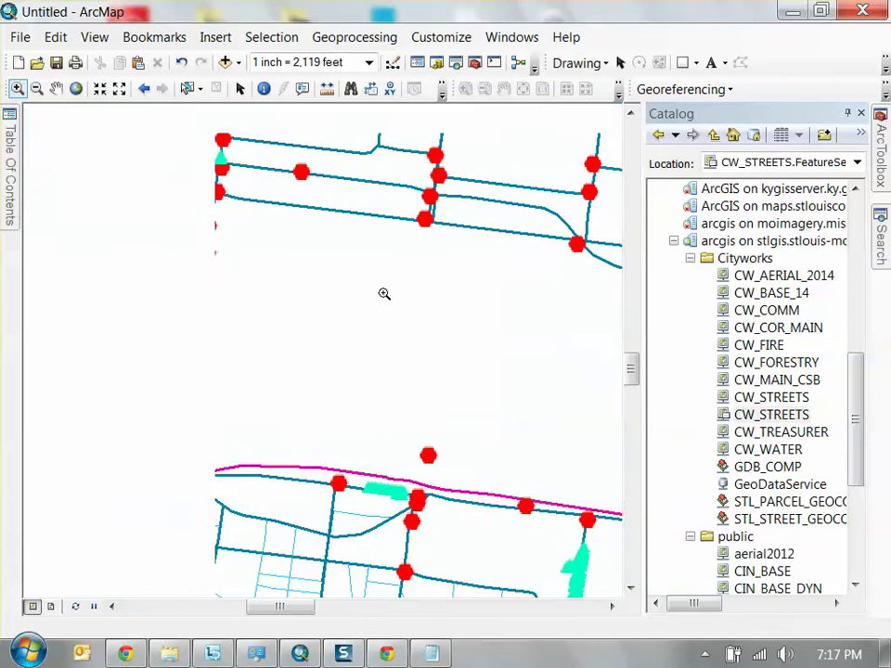
pyautogui.scroll(4, 306, 290)
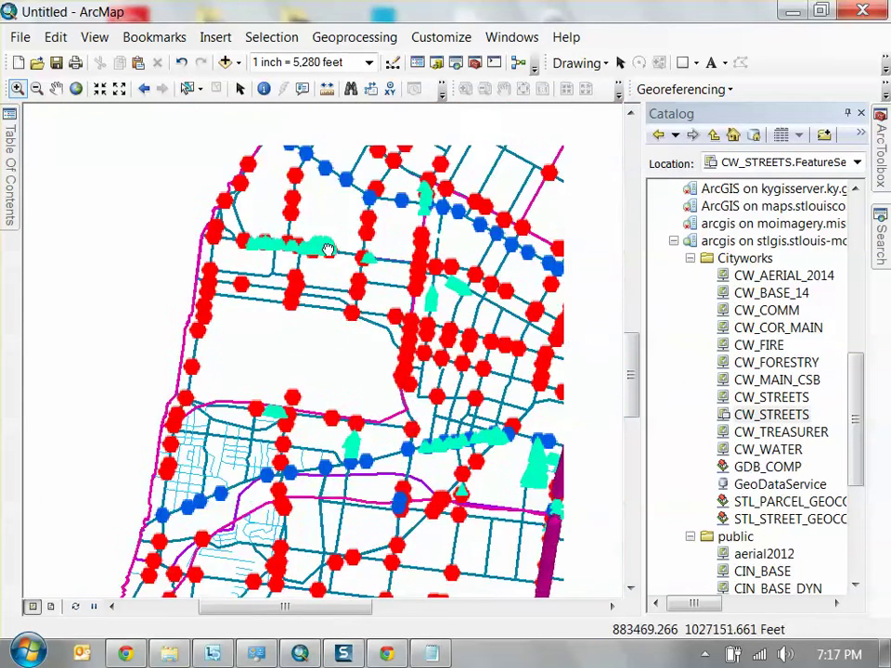
pyautogui.moveTo(327, 249); pyautogui.dragTo(203, 356)
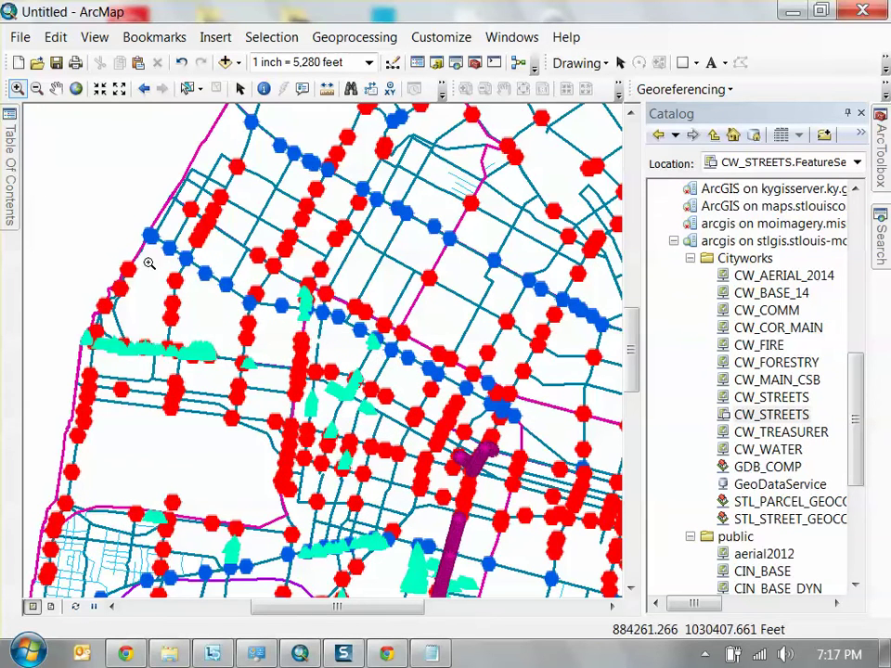
# Turn off all switchable CW_STREETS sublayers except PARKING_METERS, including the historic lights, traffic lights, street inspectors, snow routes and refuse foreman areas
pyautogui.moveTo(14, 147)
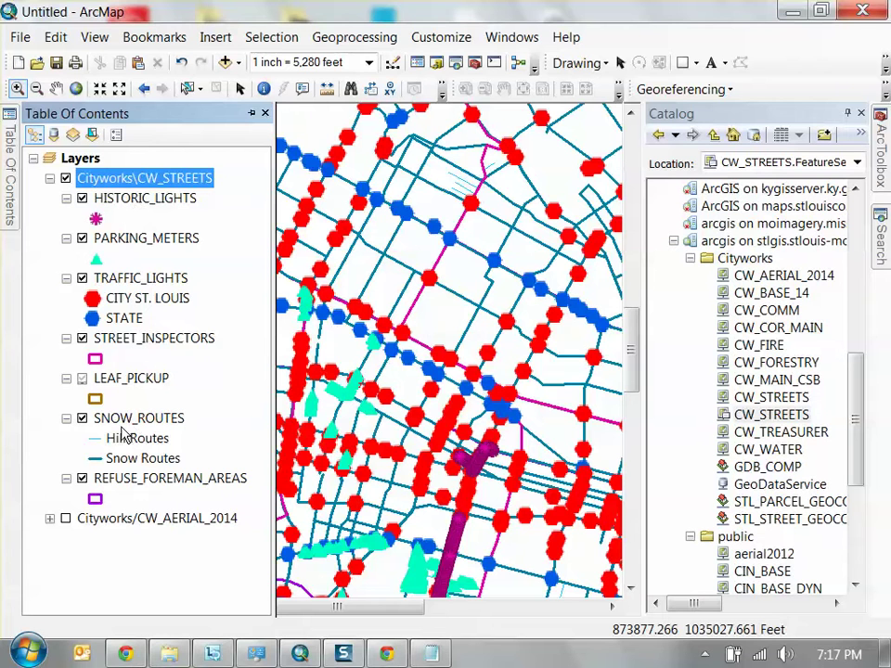
pyautogui.click(81, 478)
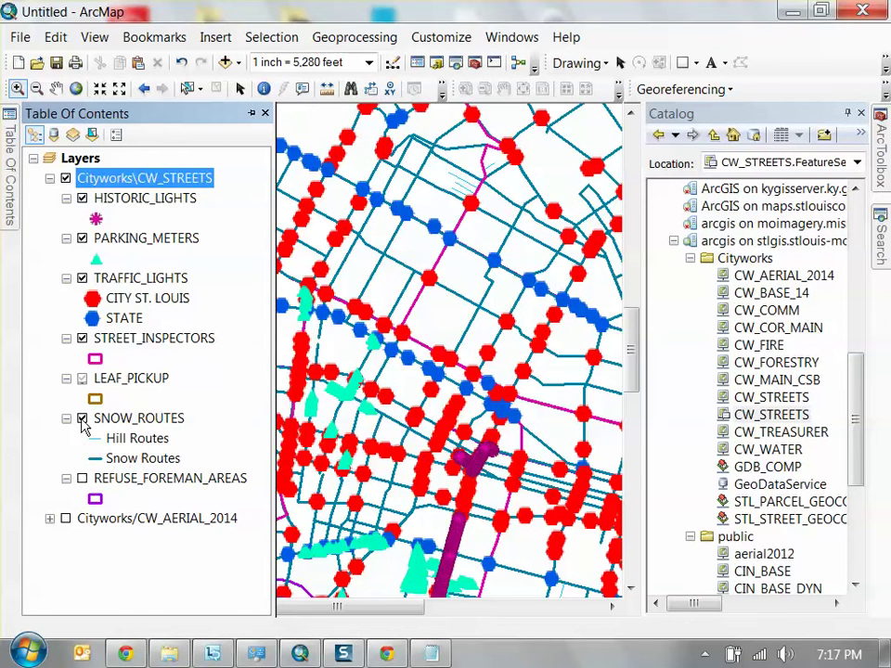
pyautogui.click(82, 418)
pyautogui.click(81, 338)
pyautogui.click(81, 277)
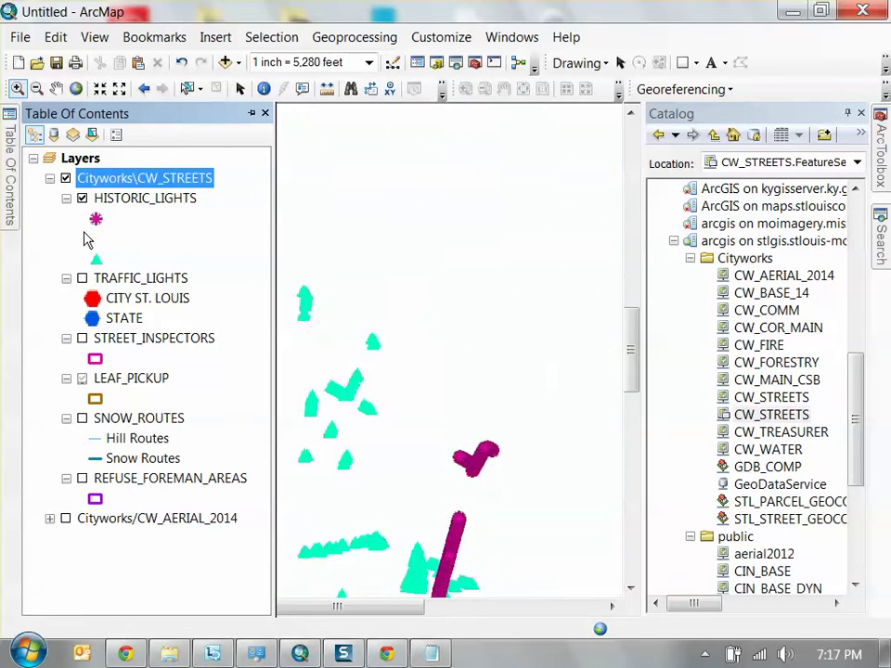
pyautogui.click(82, 237)
pyautogui.click(82, 198)
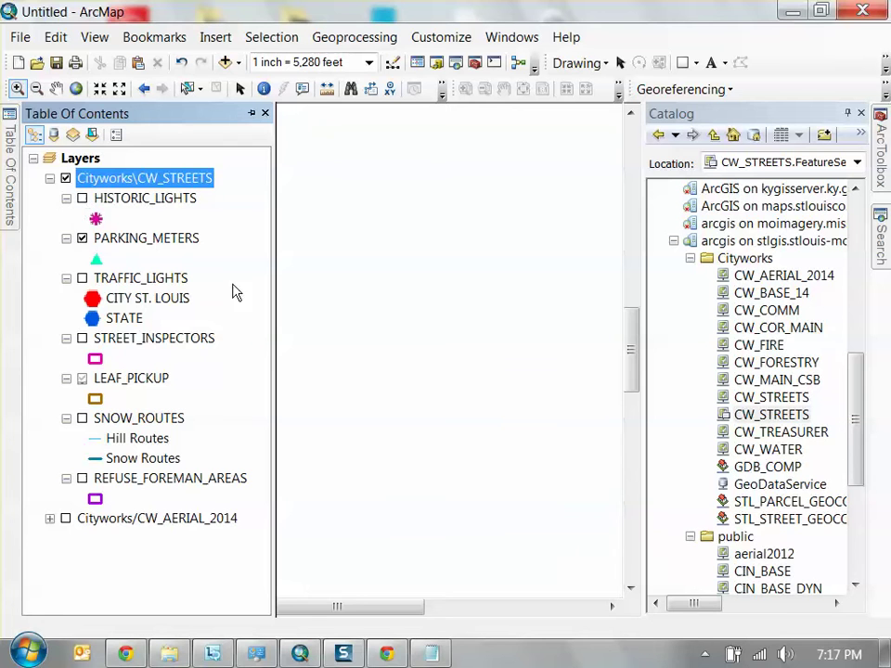
# View the parking meters across the whole city and select the PARKING_METERS layer under CW_STREETS
pyautogui.scroll(-4, 474, 406)
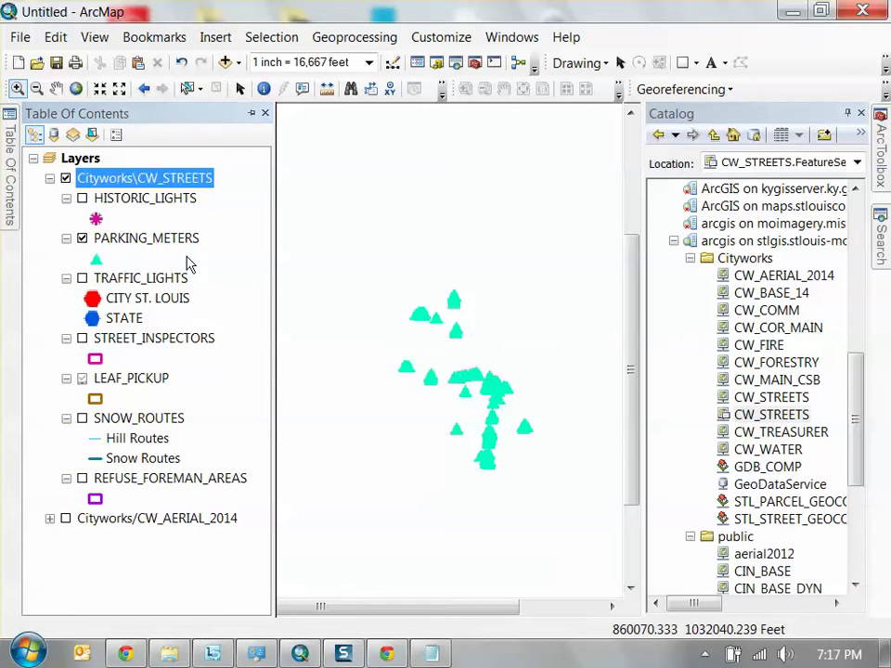
pyautogui.click(146, 239)
pyautogui.click(49, 177)
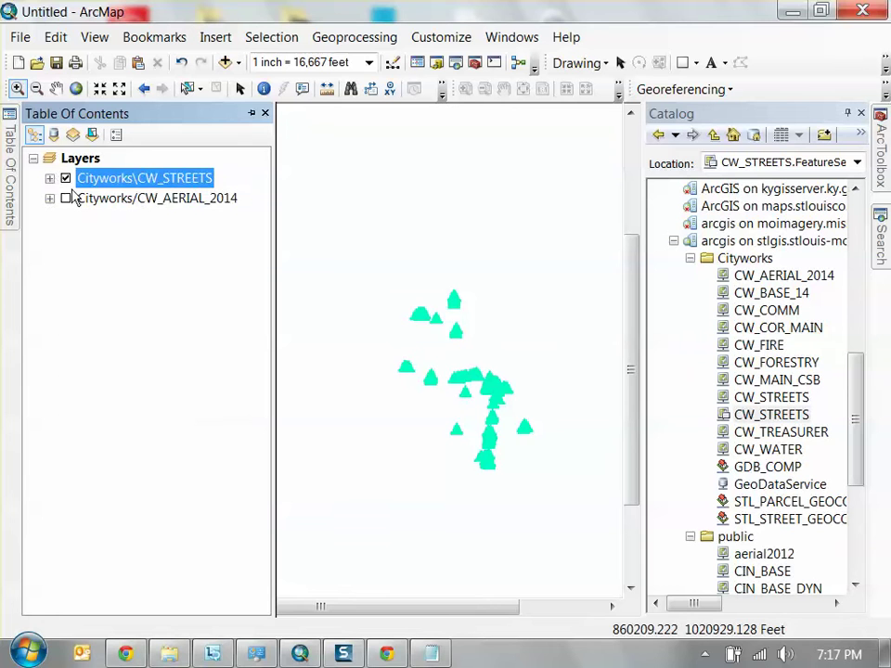
pyautogui.click(49, 177)
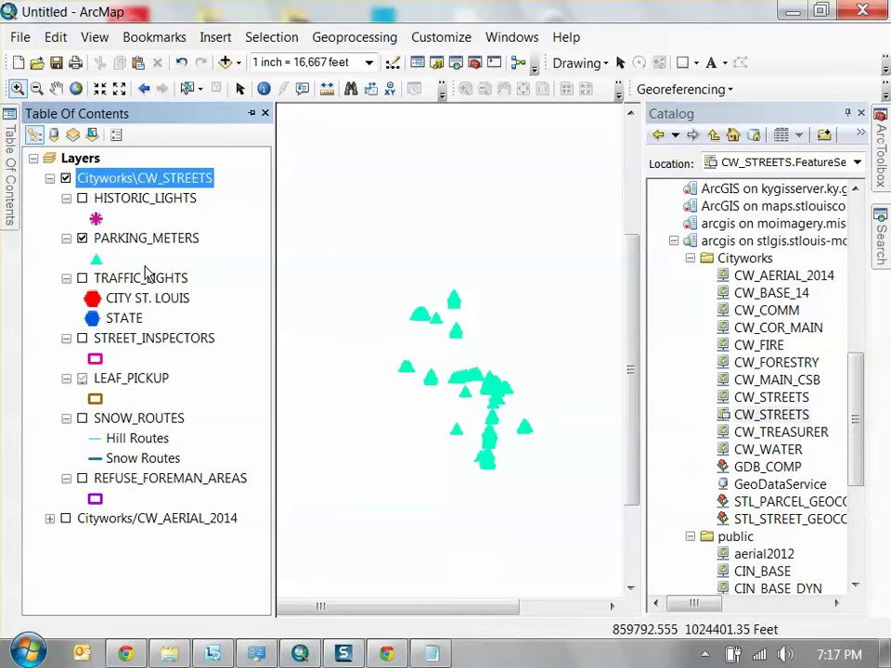
pyautogui.scroll(1, 511, 383)
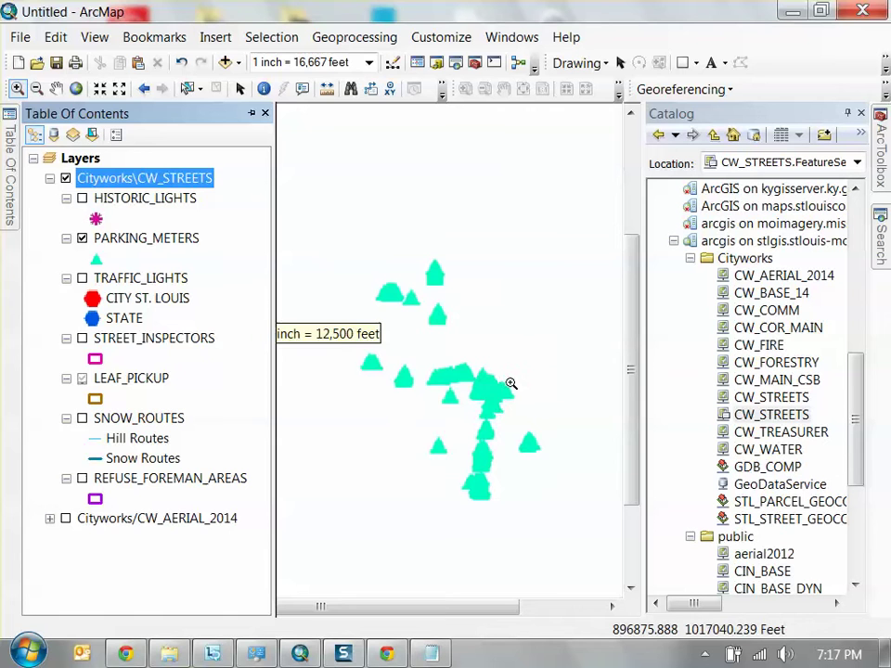
pyautogui.click(156, 243)
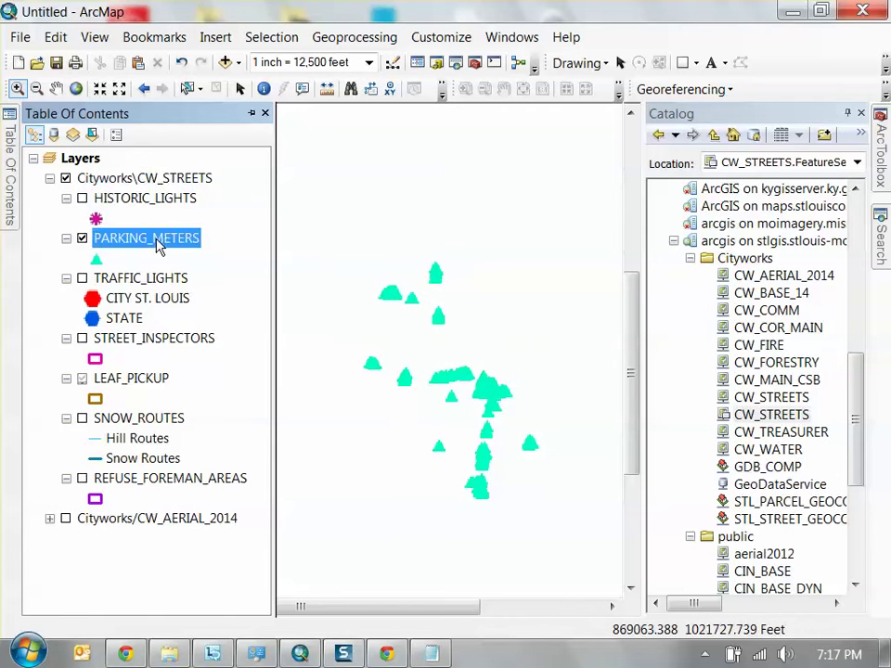
# Export all PARKING_METERS features as a shapefile named Parking_Meters in the _Forum\GIS folder and add it to the map as a layer
pyautogui.rightClick(125, 239)
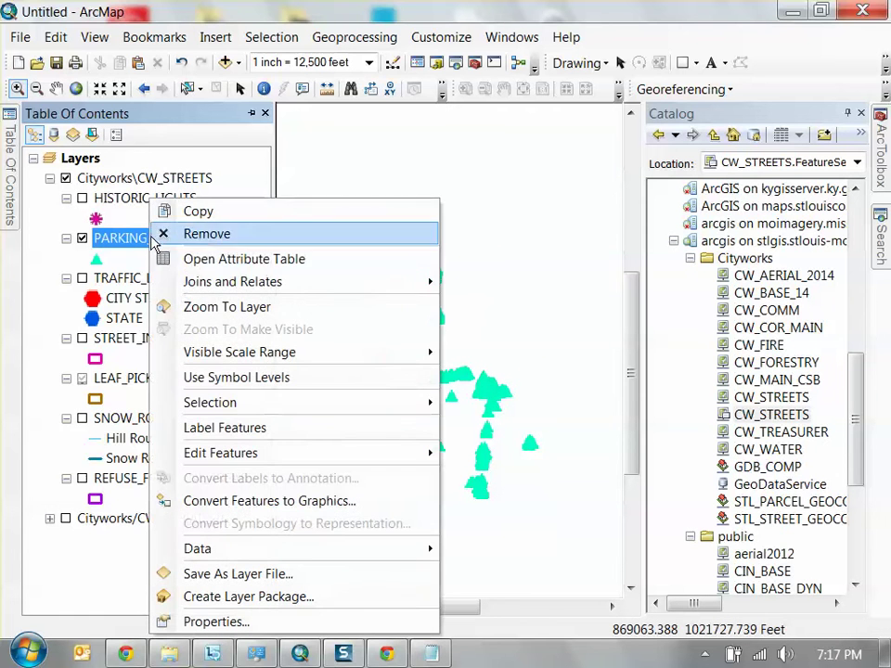
pyautogui.moveTo(333, 549)
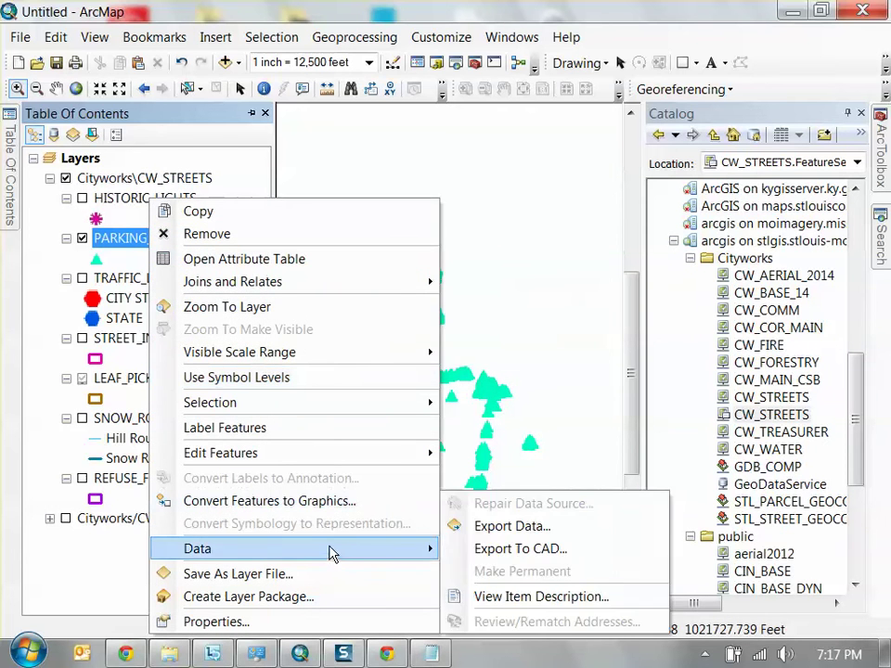
pyautogui.click(506, 525)
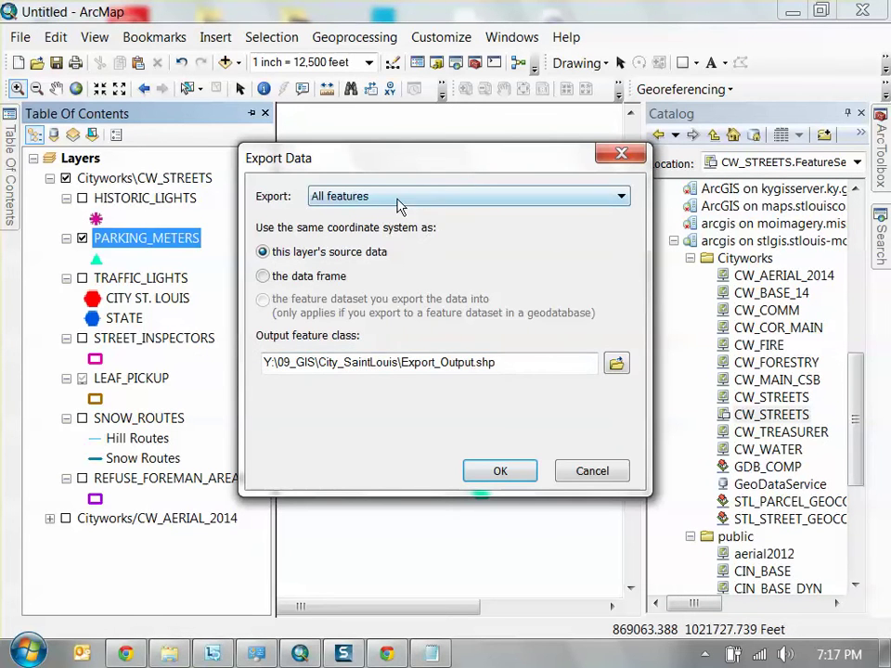
pyautogui.click(616, 362)
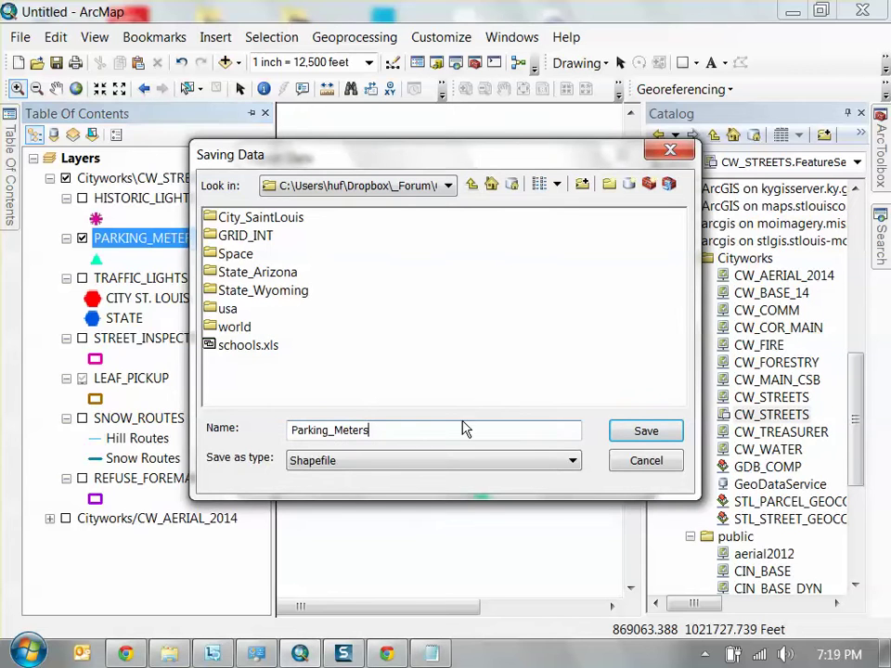
pyautogui.click(371, 462)
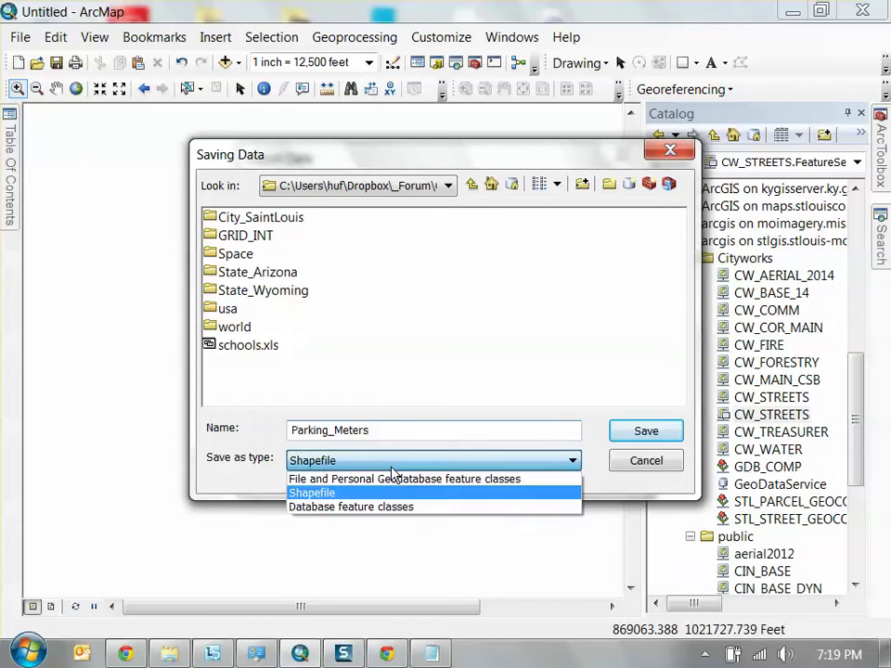
pyautogui.click(390, 489)
pyautogui.click(647, 432)
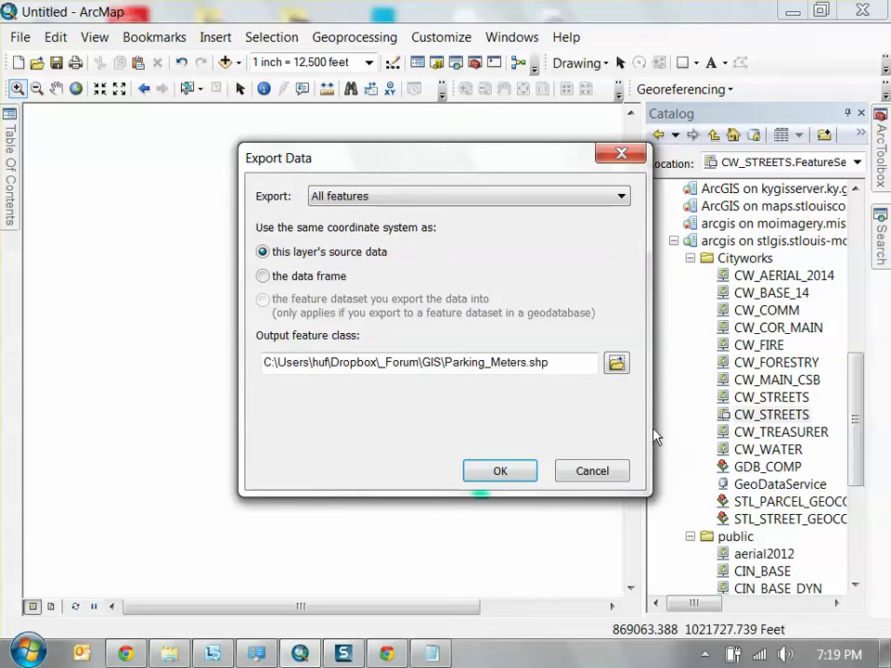
pyautogui.click(509, 475)
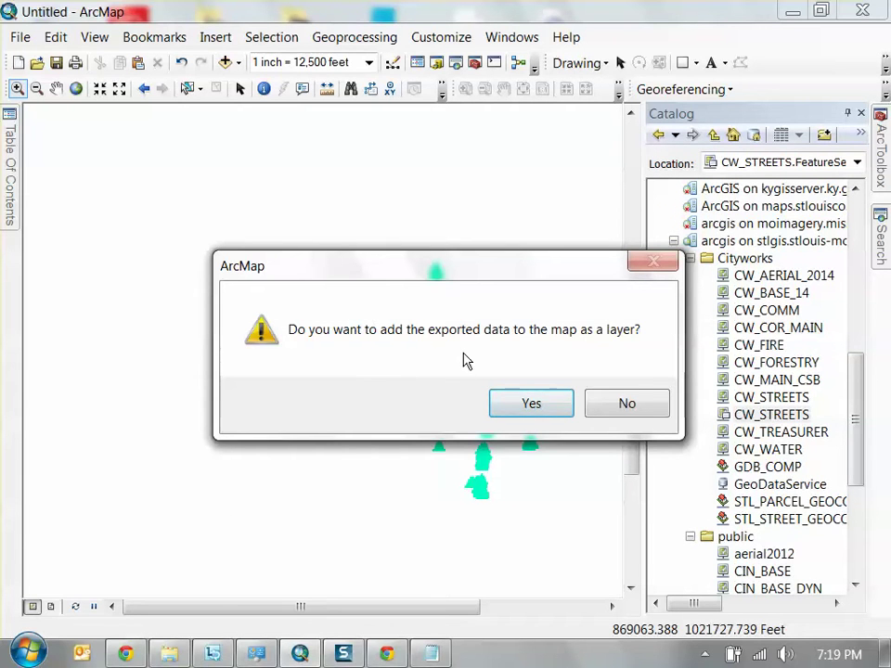
pyautogui.click(568, 403)
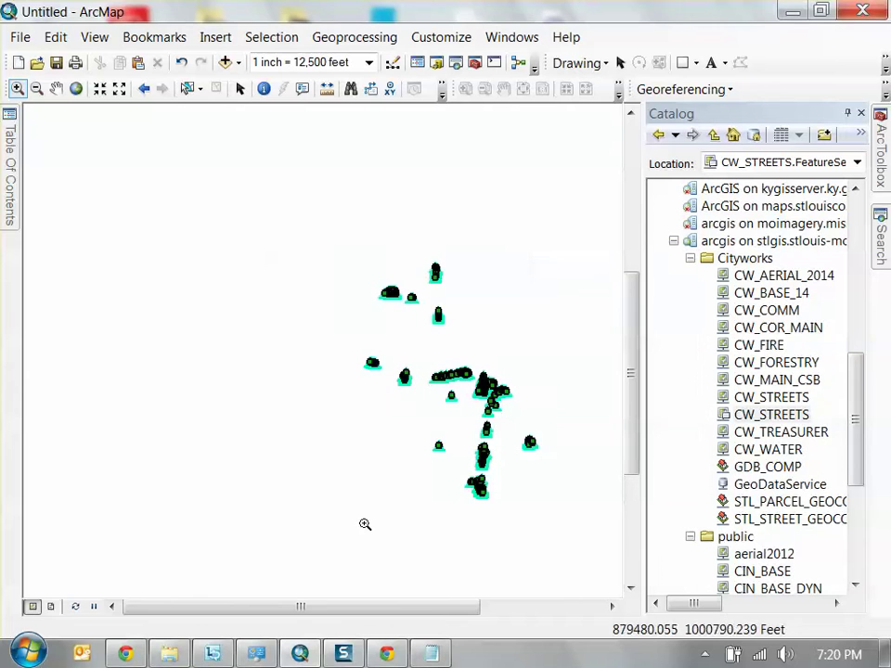
# Hide the Cityworks\CW_STREETS group and collapse it so only the exported Parking_Meters layer is drawn
pyautogui.click(13, 141)
pyautogui.click(66, 219)
pyautogui.click(50, 218)
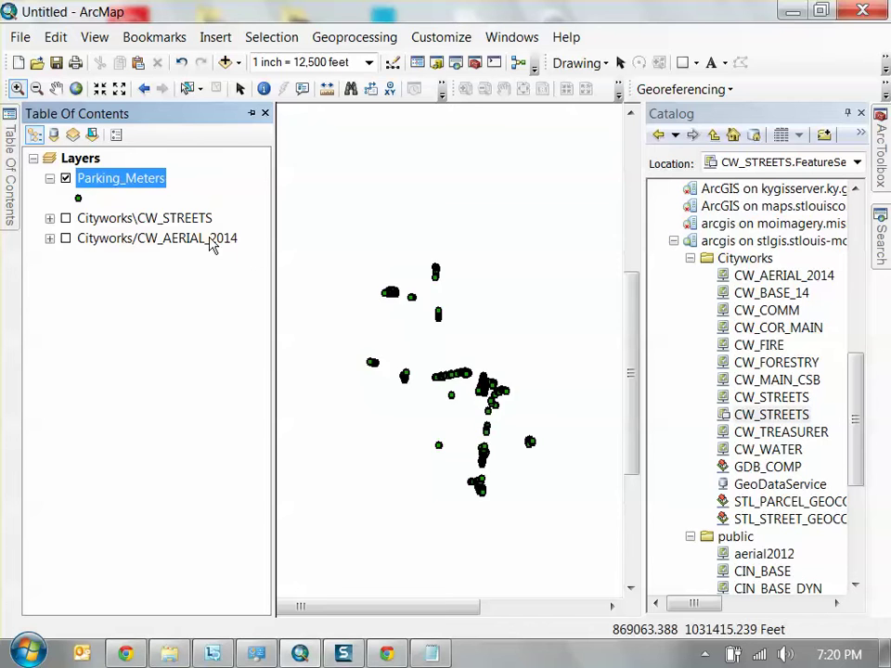
pyautogui.scroll(4, 479, 375)
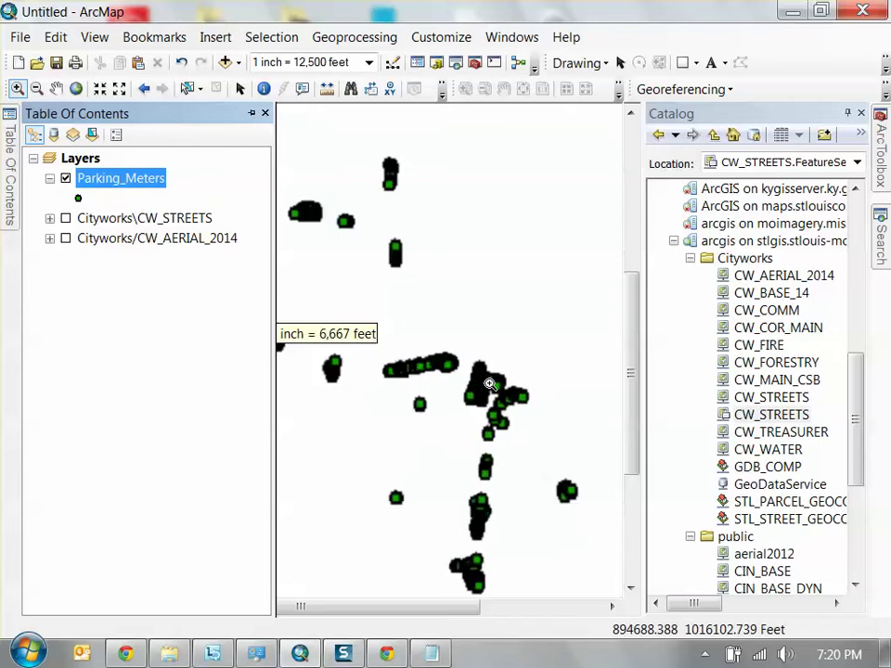
# Review the attribute table of the Parking_Meters layer, looking through the METER_TYPE and TIME_LIMIT values across the records, and close it
pyautogui.rightClick(130, 181)
pyautogui.click(221, 234)
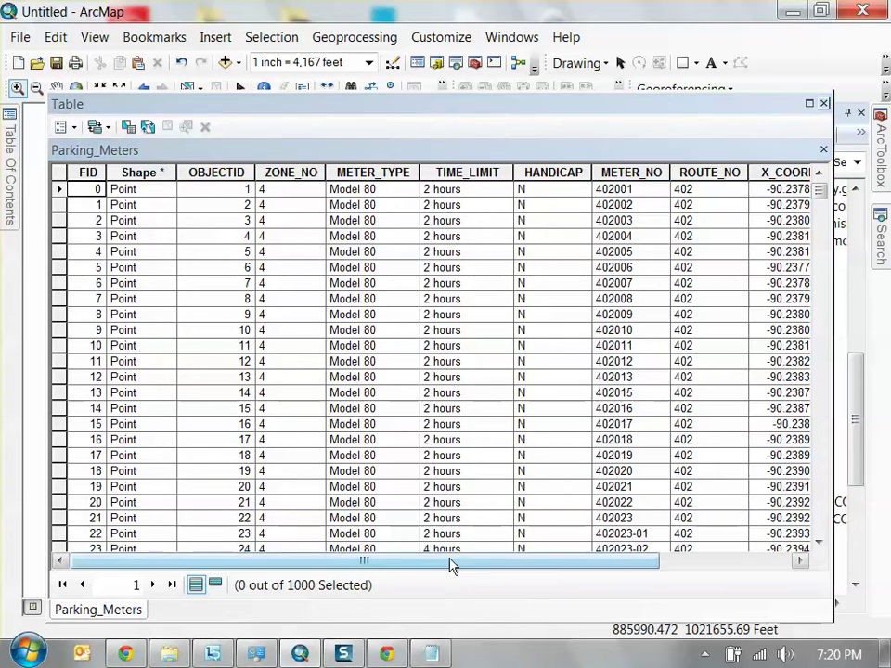
pyautogui.moveTo(474, 568); pyautogui.dragTo(440, 563)
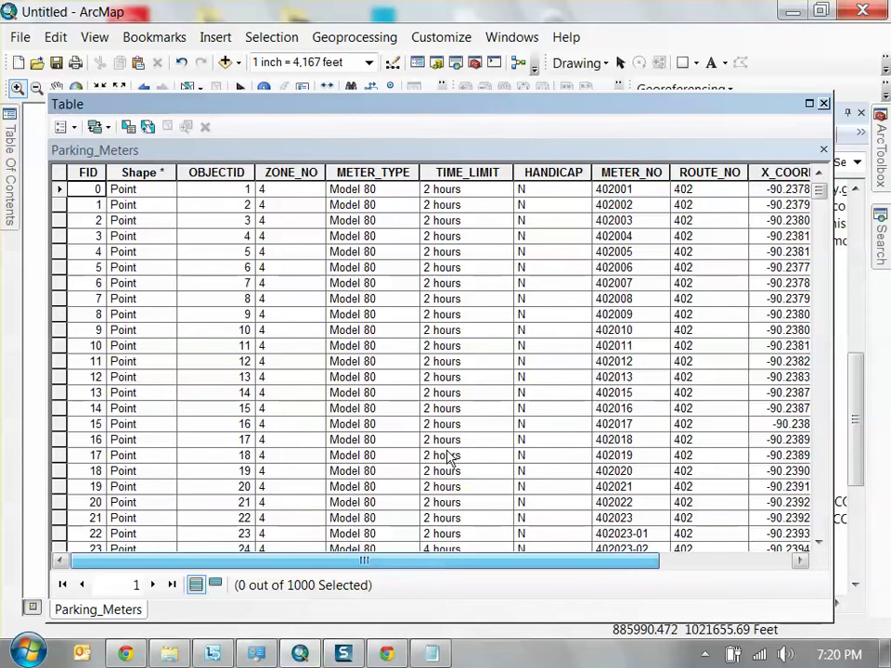
pyautogui.moveTo(513, 564); pyautogui.dragTo(463, 587)
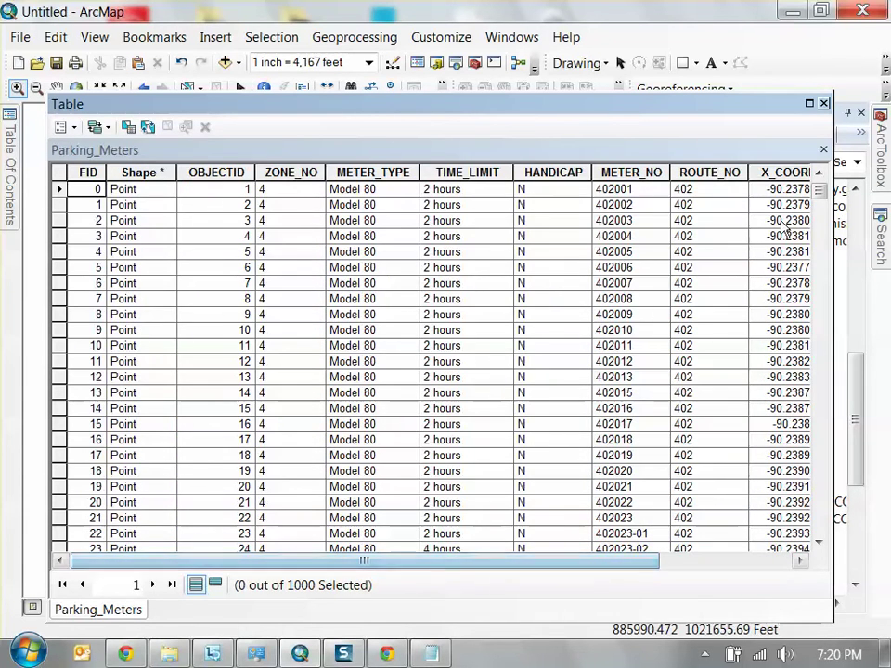
pyautogui.moveTo(819, 189); pyautogui.dragTo(829, 158)
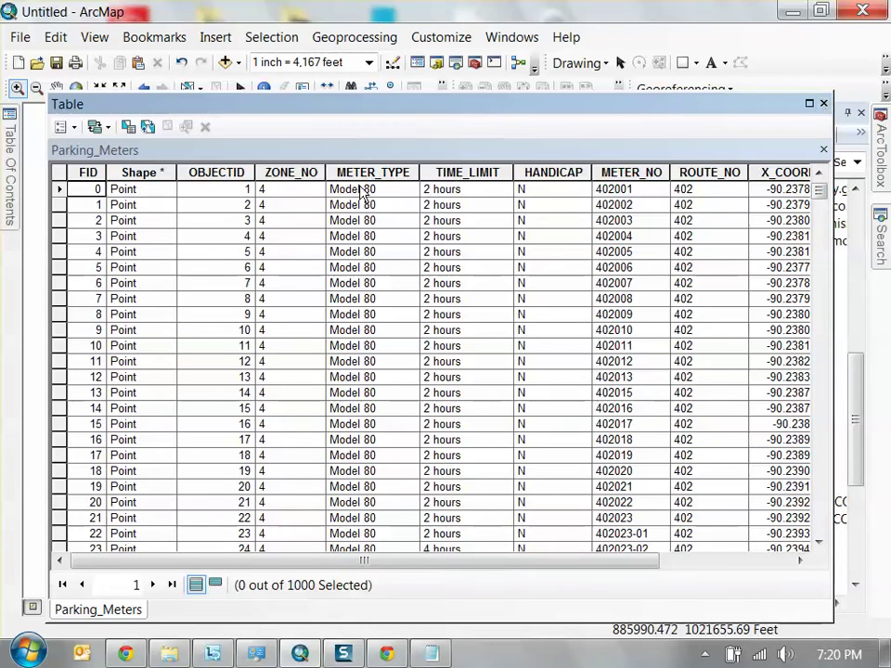
pyautogui.moveTo(818, 189); pyautogui.dragTo(358, 374)
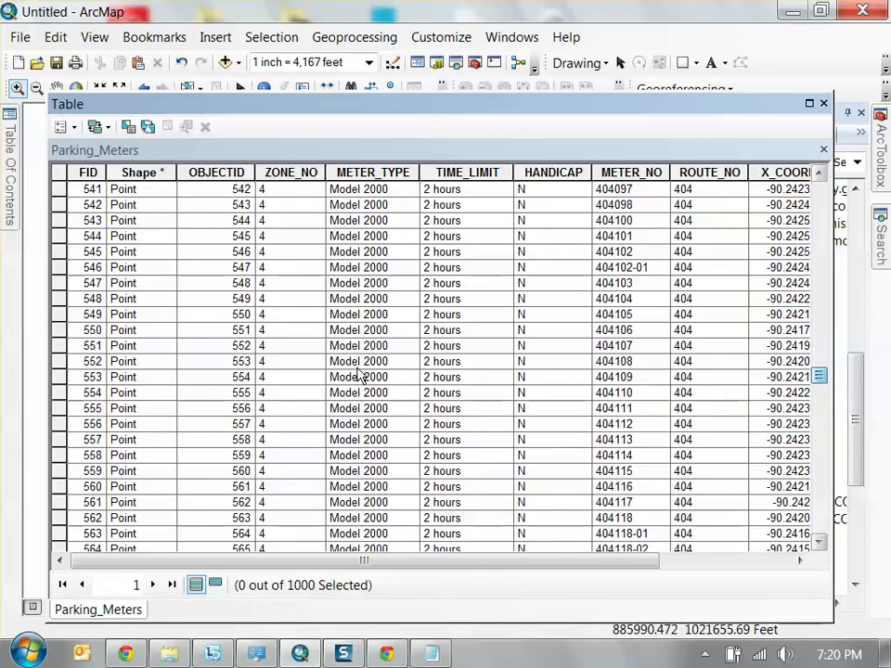
pyautogui.moveTo(819, 376)
pyautogui.mouseDown()
pyautogui.moveTo(821, 427)
pyautogui.moveTo(826, 388)
pyautogui.mouseUp()
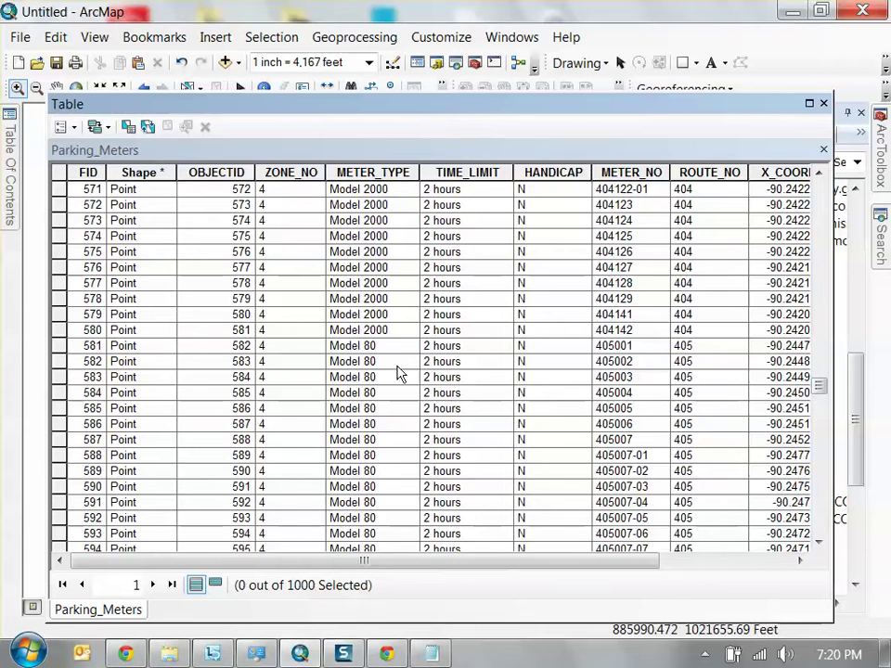
pyautogui.click(823, 104)
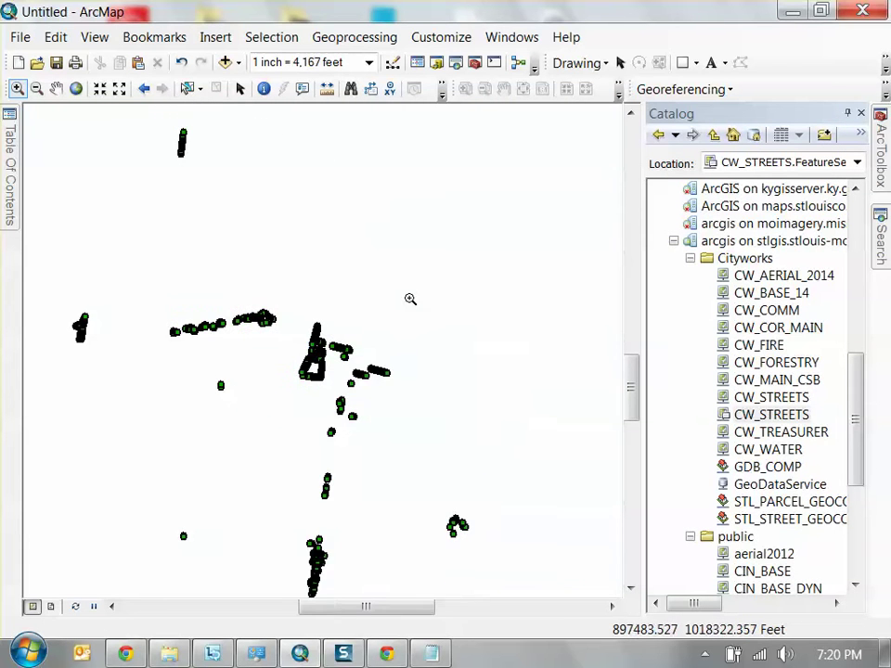
pyautogui.scroll(2, 451, 309)
pyautogui.click(57, 88)
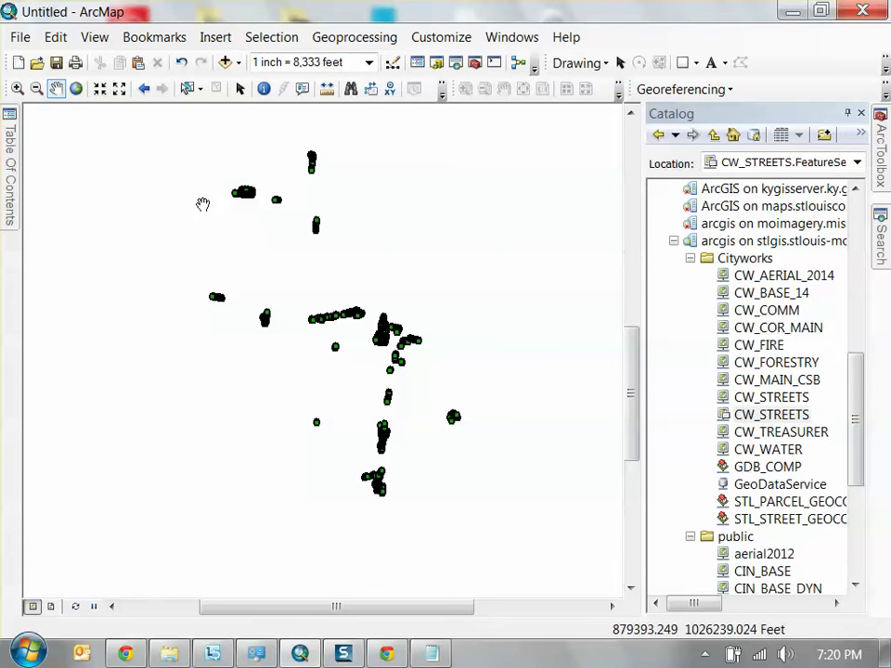
# Close the Developer Tools window, switch to Chrome and replace the Strategic Land Use Plan tab with a new tab
pyautogui.click(386, 654)
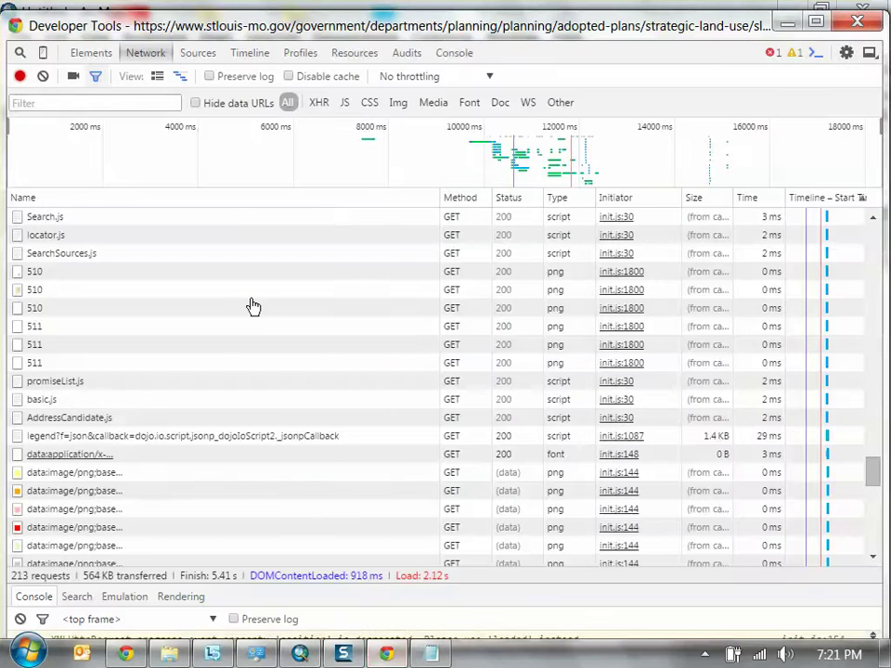
pyautogui.hotkey('alt', 'Tab')
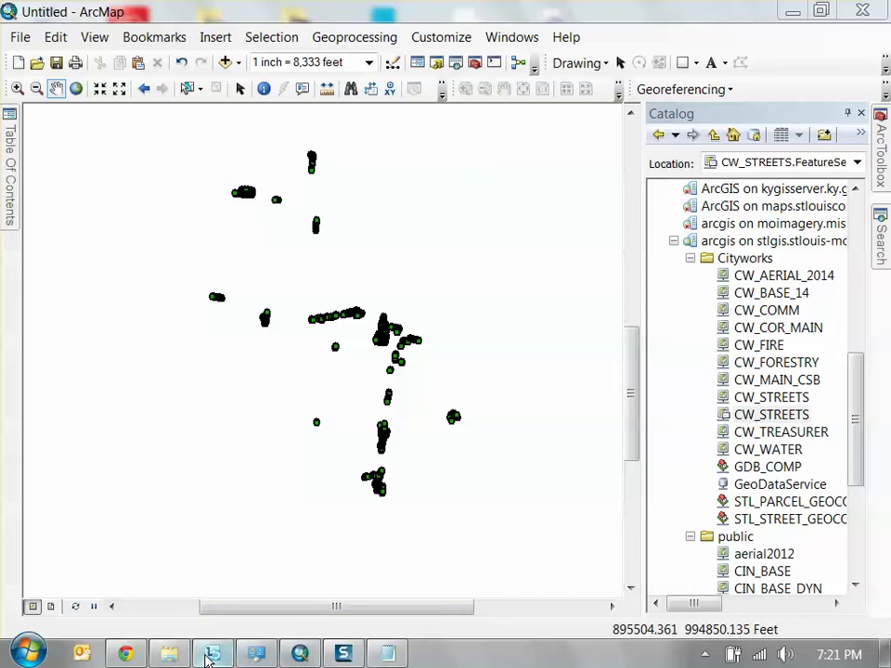
pyautogui.click(125, 653)
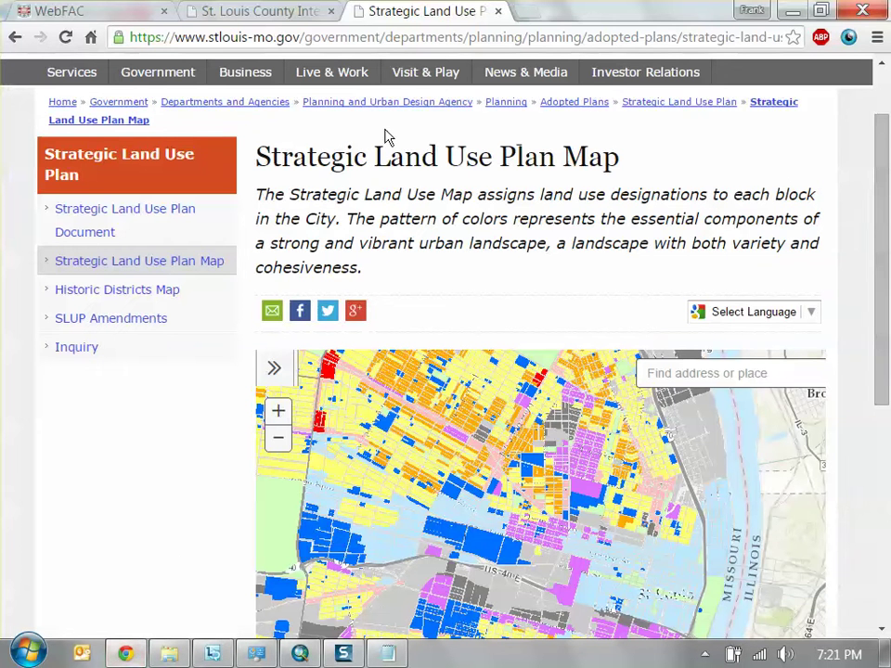
pyautogui.click(533, 16)
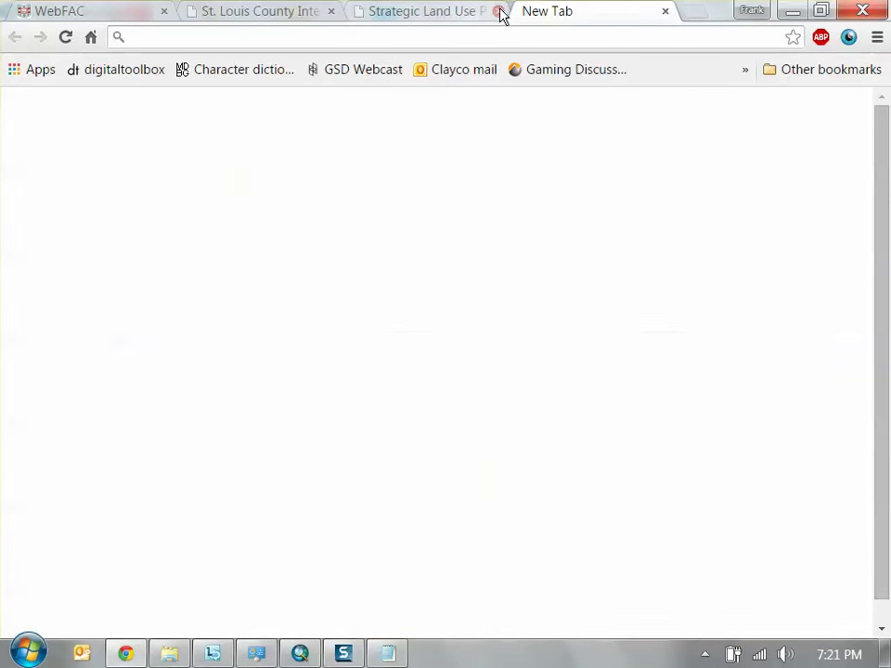
pyautogui.click(500, 13)
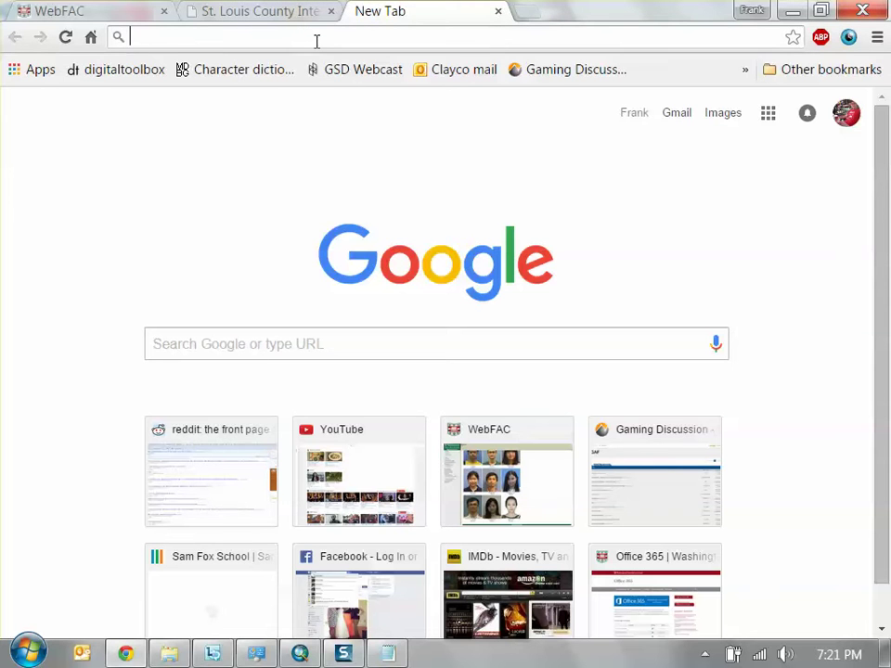
# Go to download.geofabrik.de and look over the world map of OpenStreetMap data extracts
pyautogui.write('geofabrik.de')
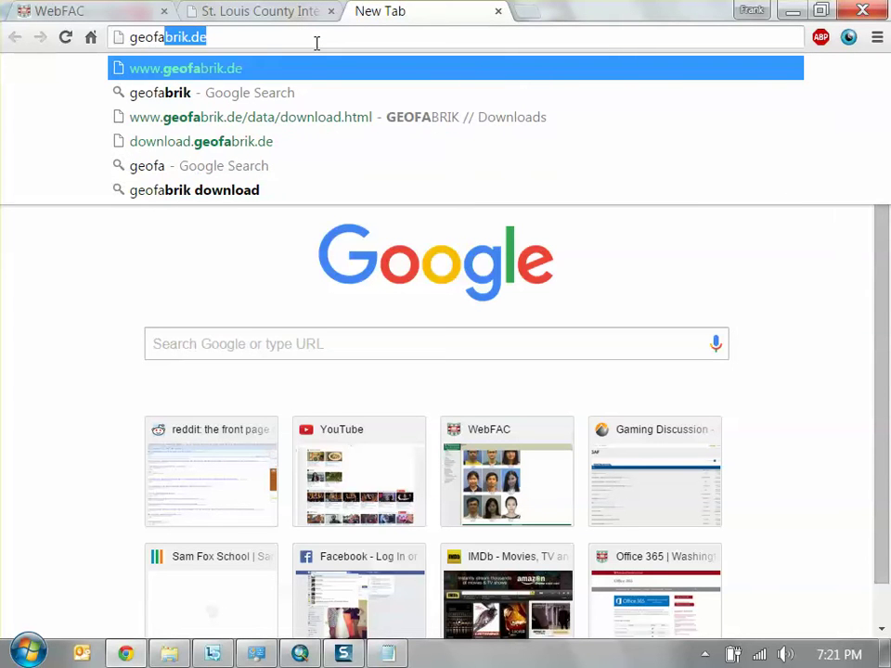
pyautogui.click(269, 144)
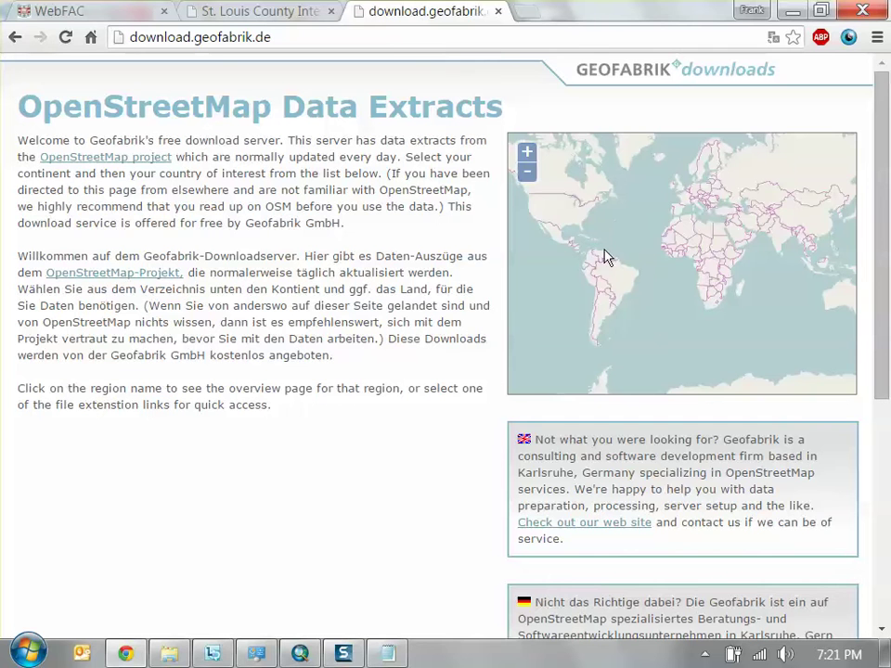
pyautogui.moveTo(618, 225); pyautogui.dragTo(612, 264)
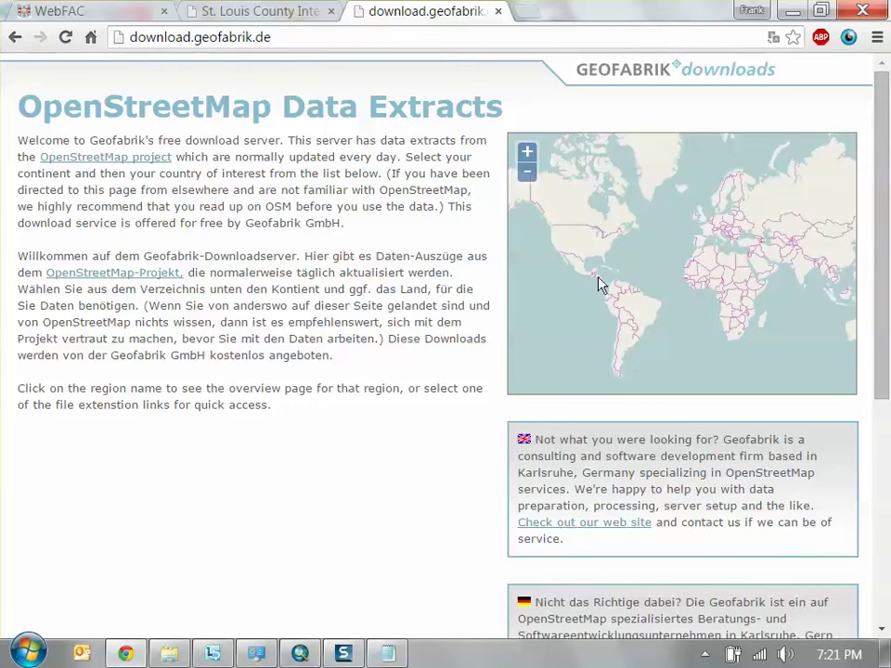
pyautogui.moveTo(676, 316); pyautogui.dragTo(581, 329)
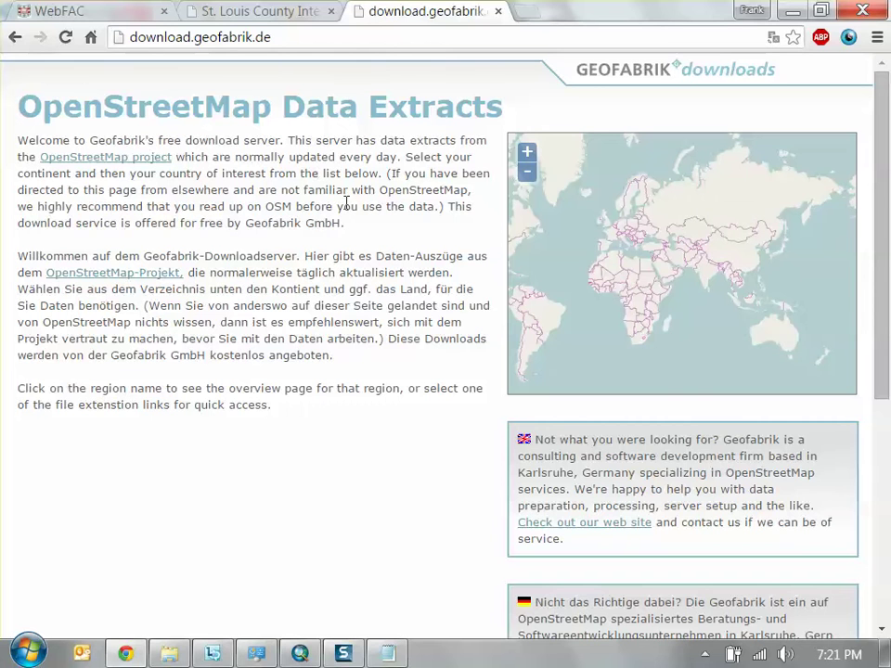
pyautogui.moveTo(635, 306); pyautogui.dragTo(674, 311)
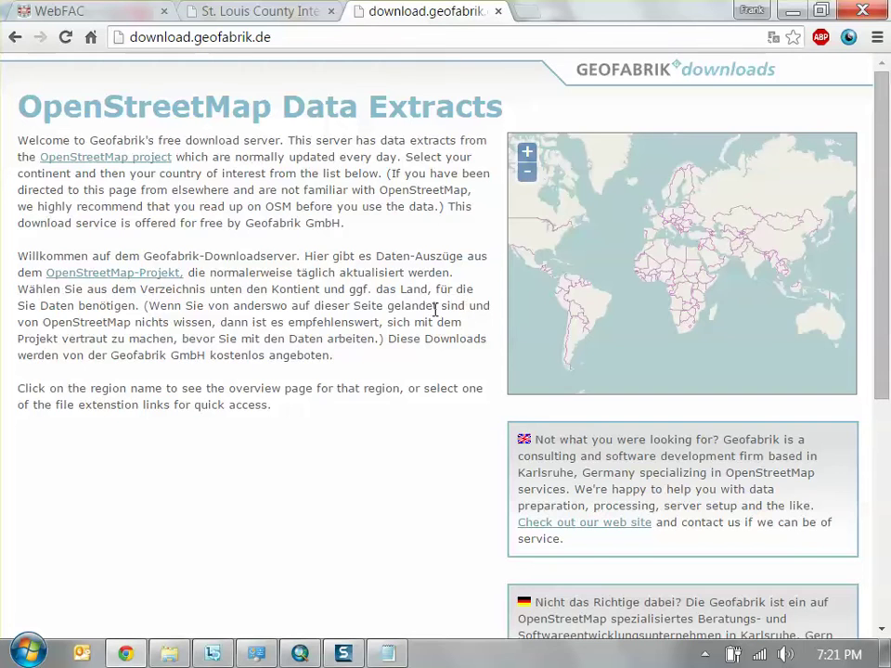
# Open the Asia region in the sub-region list and go to the Japan download page
pyautogui.scroll(-5, 435, 309)
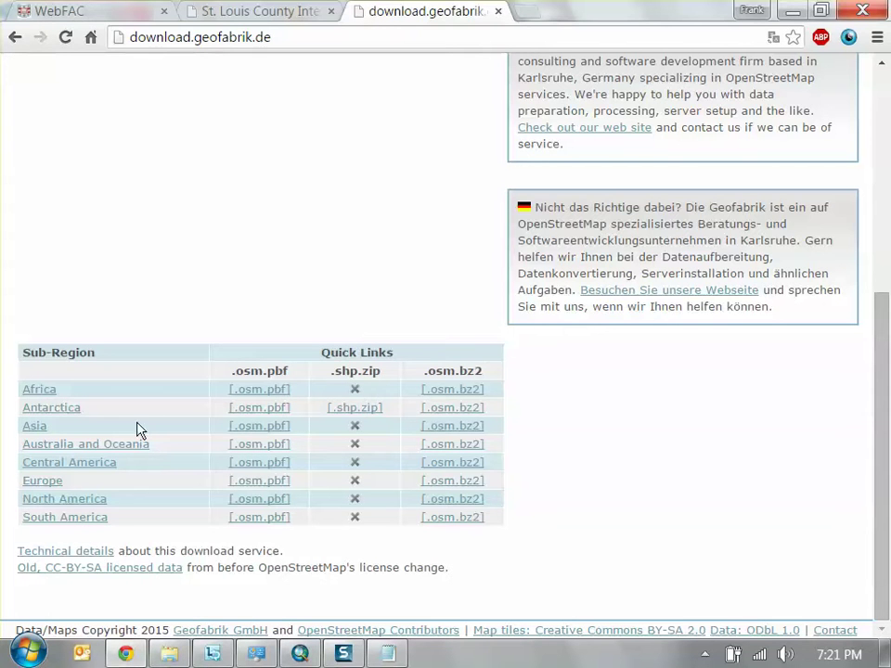
pyautogui.click(37, 426)
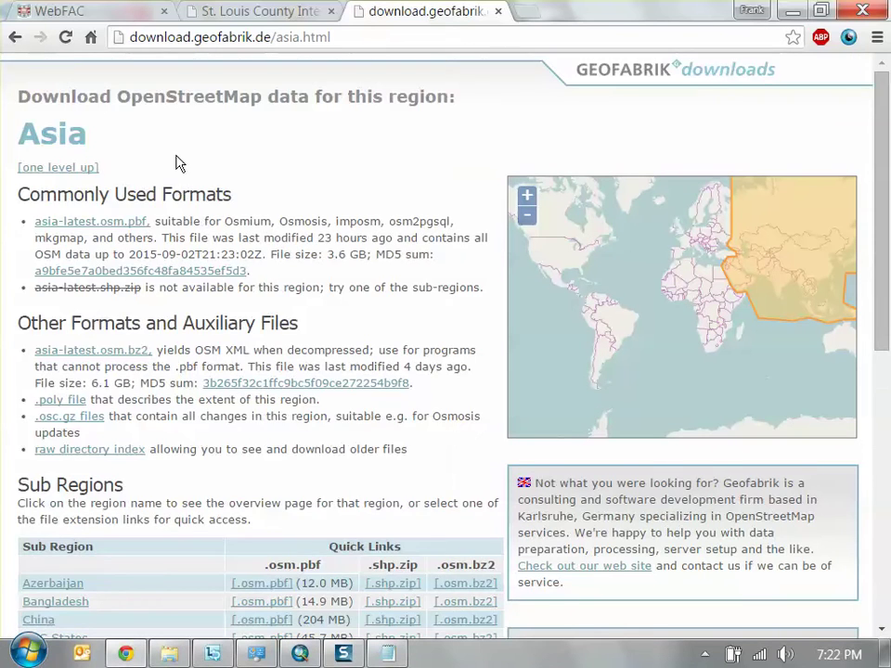
pyautogui.scroll(-7, 179, 162)
pyautogui.scroll(2, 195, 167)
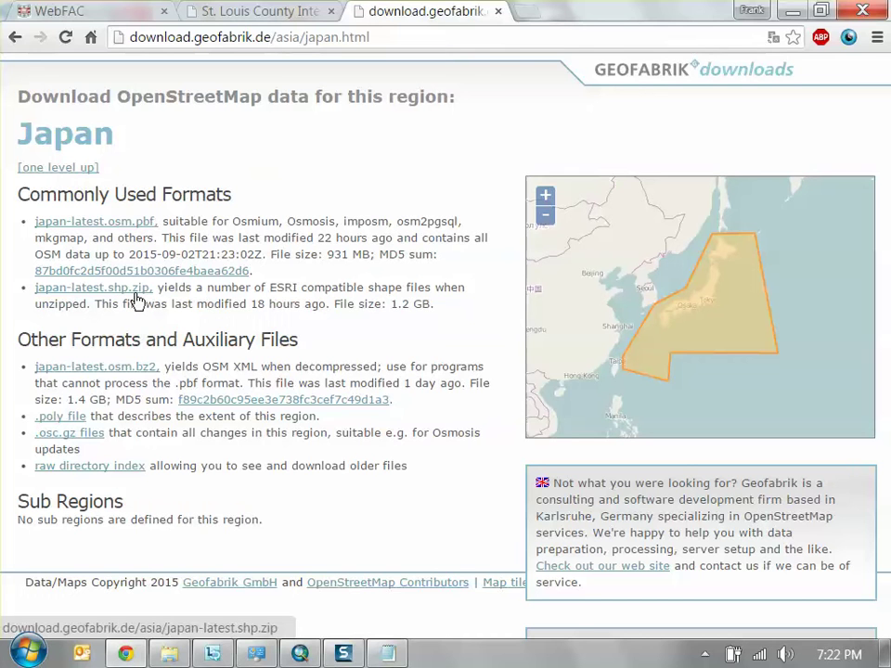
# Check the listed file size of japan-latest.shp.zip, start downloading the archive and cancel the download
pyautogui.moveTo(391, 304)
pyautogui.mouseDown()
pyautogui.moveTo(436, 306)
pyautogui.moveTo(380, 304)
pyautogui.mouseUp()
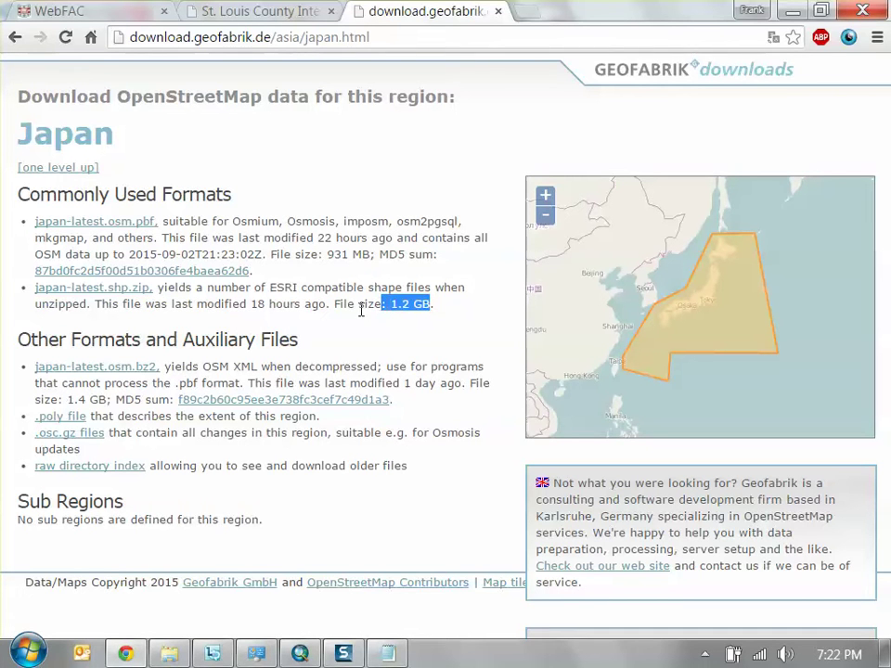
pyautogui.click(182, 304)
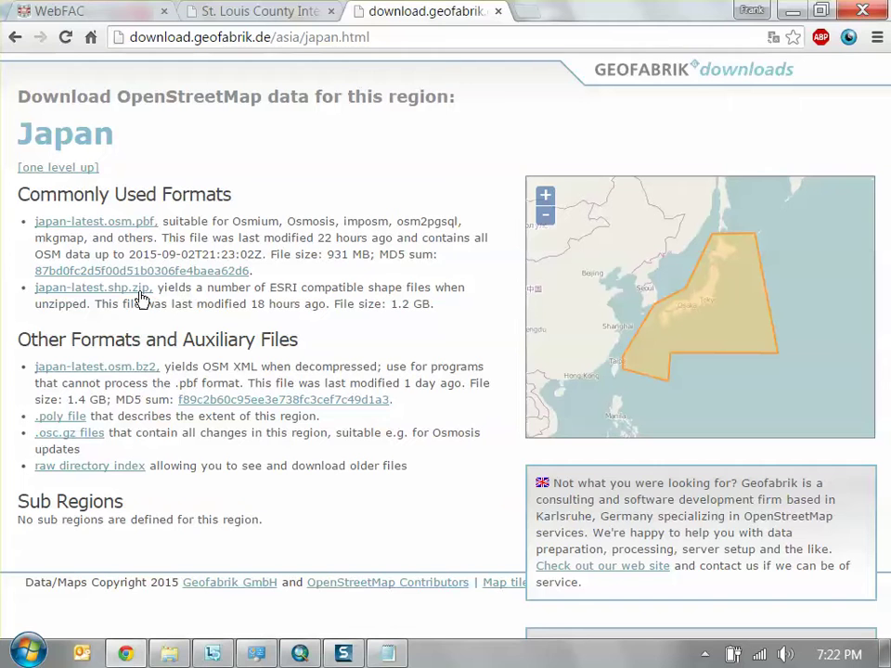
pyautogui.click(142, 295)
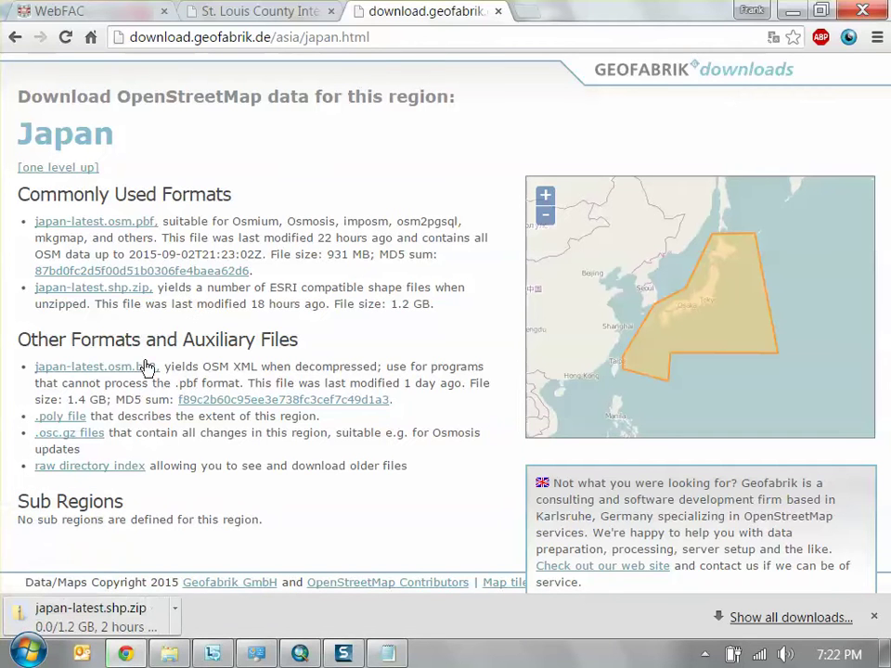
pyautogui.click(176, 618)
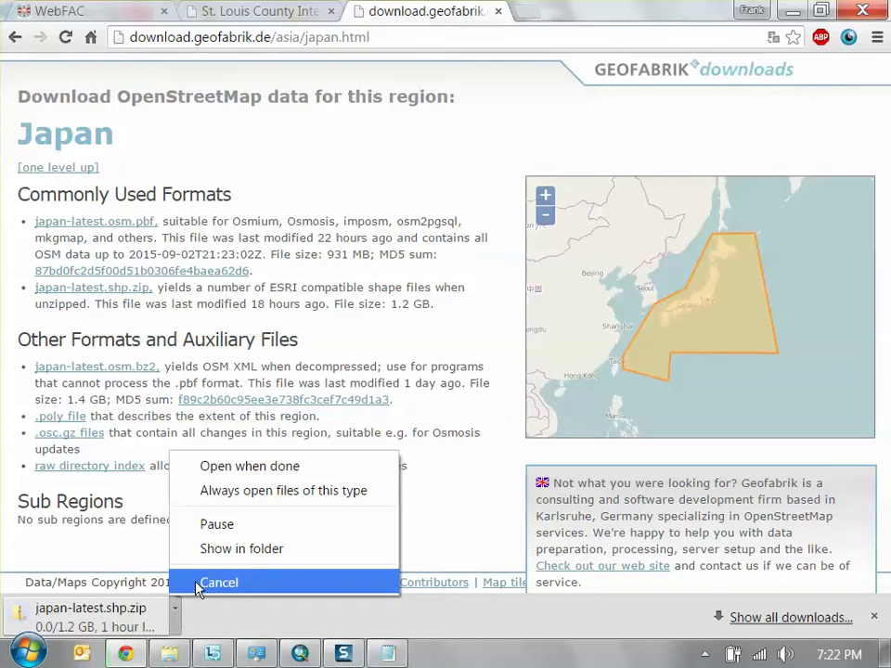
pyautogui.click(219, 583)
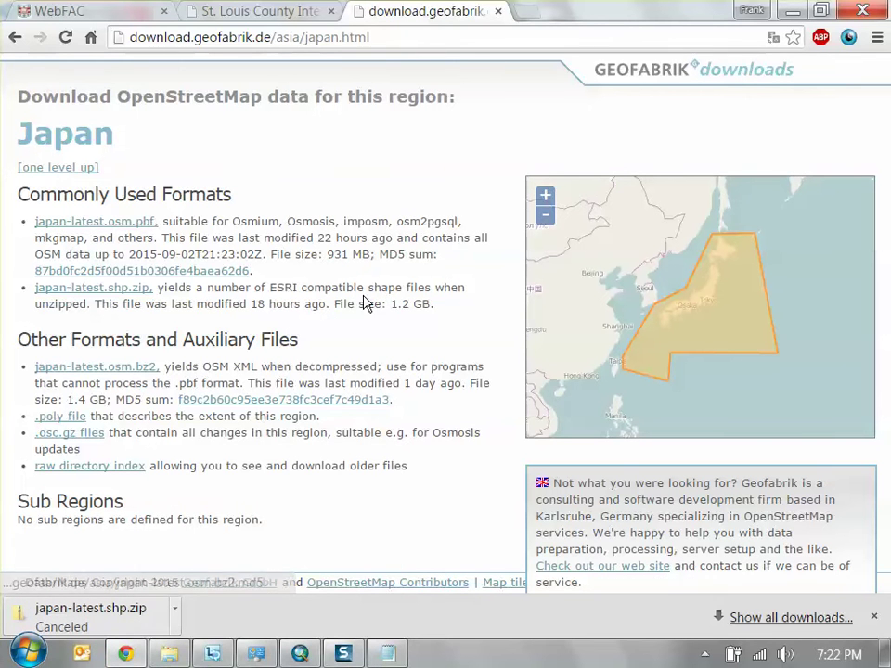
# Switch to ArcMap and start a new blank map, discarding the current one
pyautogui.click(791, 11)
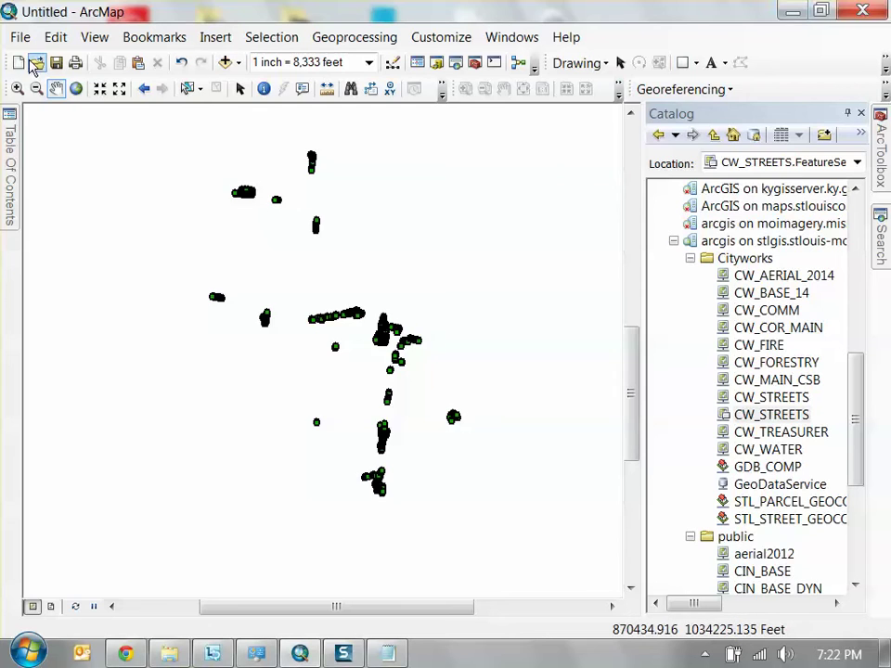
pyautogui.click(19, 62)
pyautogui.doubleClick(343, 242)
pyautogui.click(457, 380)
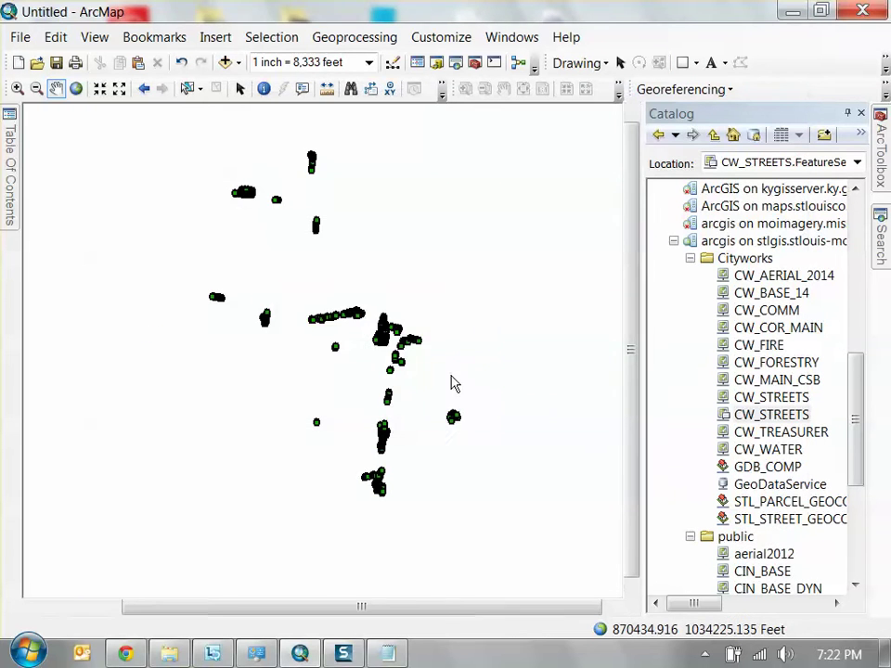
# Start adding data to the map and browse to the GIS folder connection under Dropbox\_Forum
pyautogui.click(237, 64)
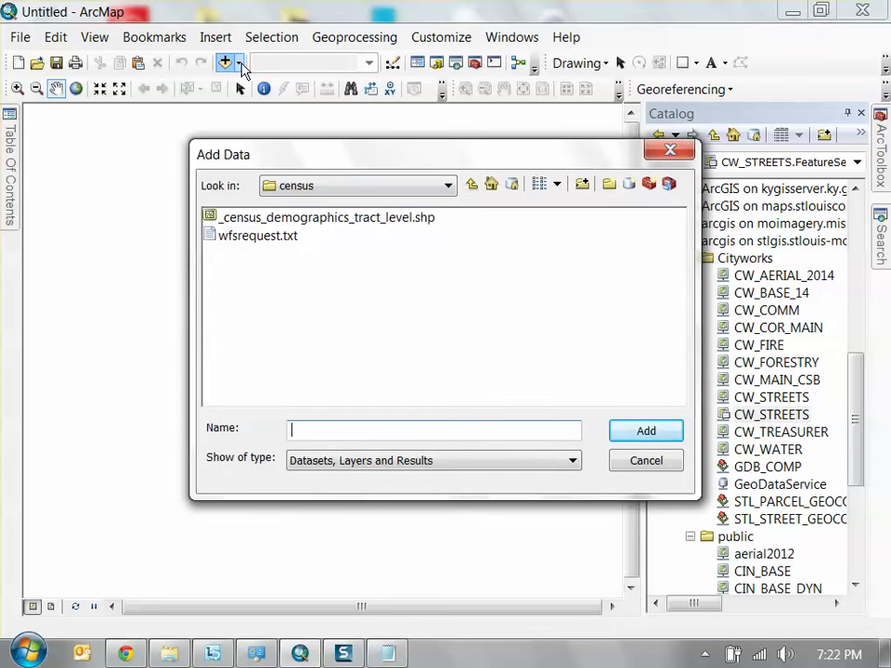
pyautogui.click(474, 185)
pyautogui.click(397, 190)
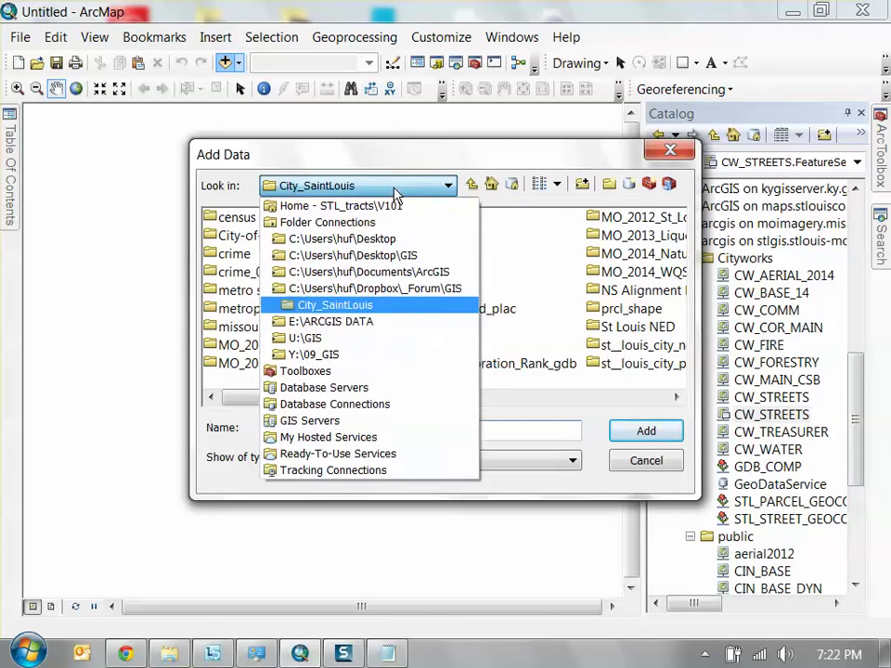
pyautogui.click(380, 288)
# Look into the State_Wyoming and State_Arizona folders and return to the parent GIS folder
pyautogui.doubleClick(278, 291)
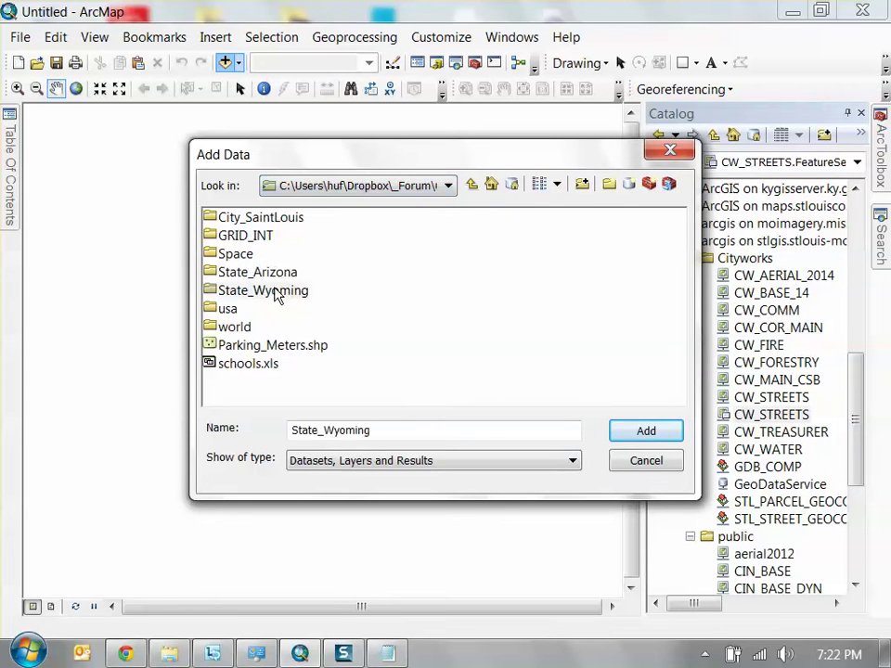
pyautogui.click(474, 185)
pyautogui.doubleClick(278, 272)
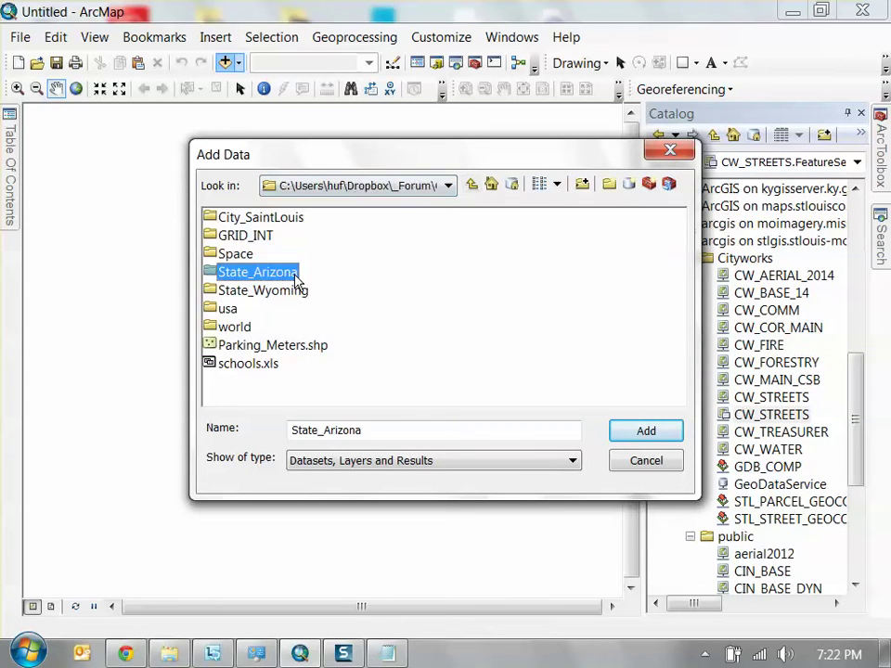
pyautogui.click(473, 184)
# Add natural.shp from the missouri-latest.shp folder inside City_SaintLouis to the map
pyautogui.doubleClick(304, 219)
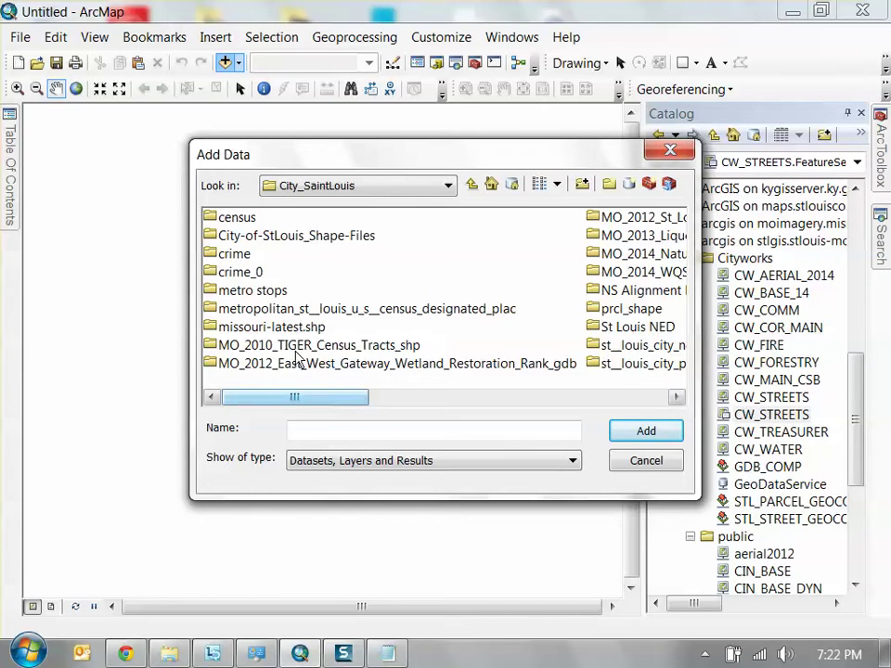
pyautogui.click(297, 327)
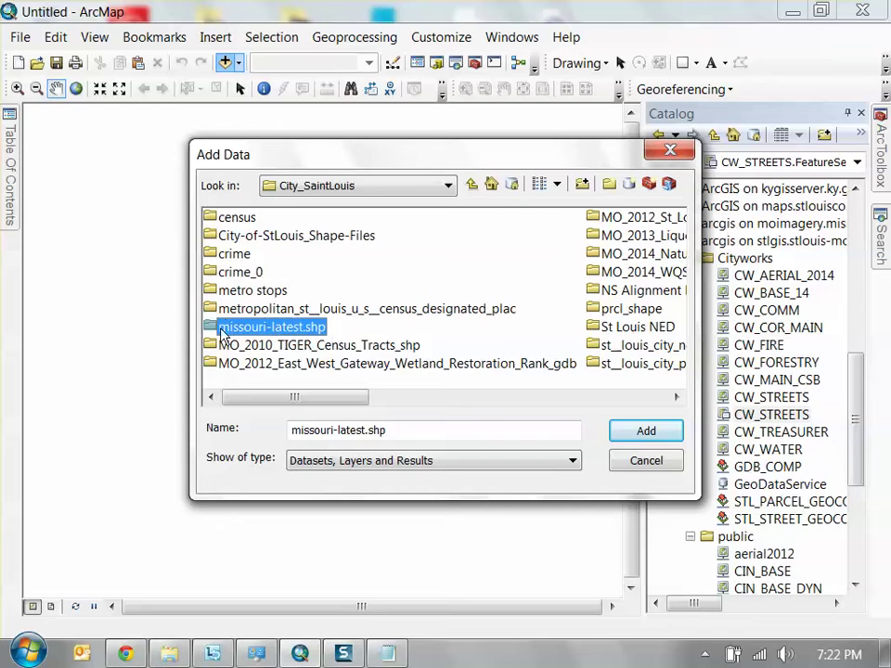
pyautogui.doubleClick(298, 334)
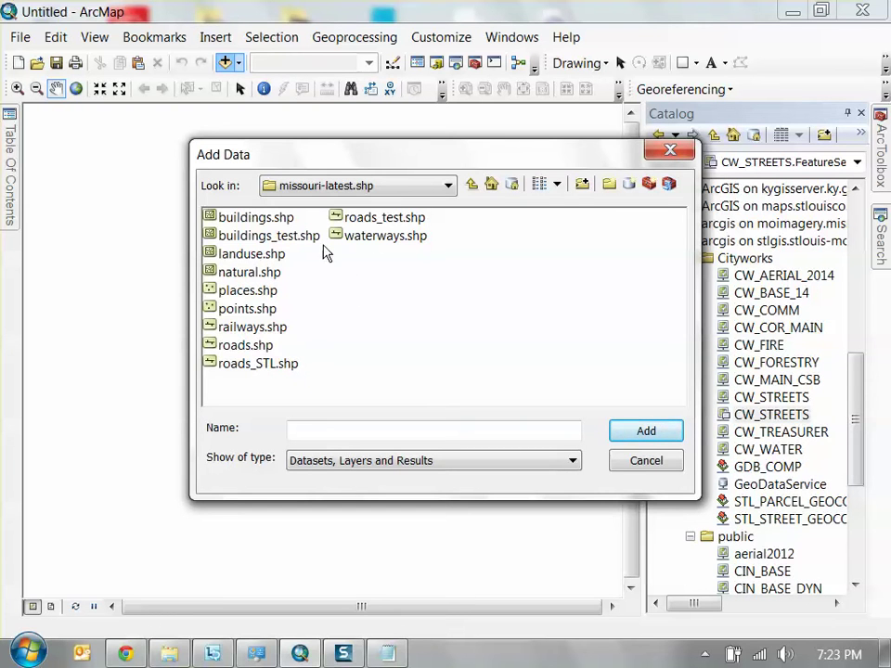
pyautogui.click(249, 272)
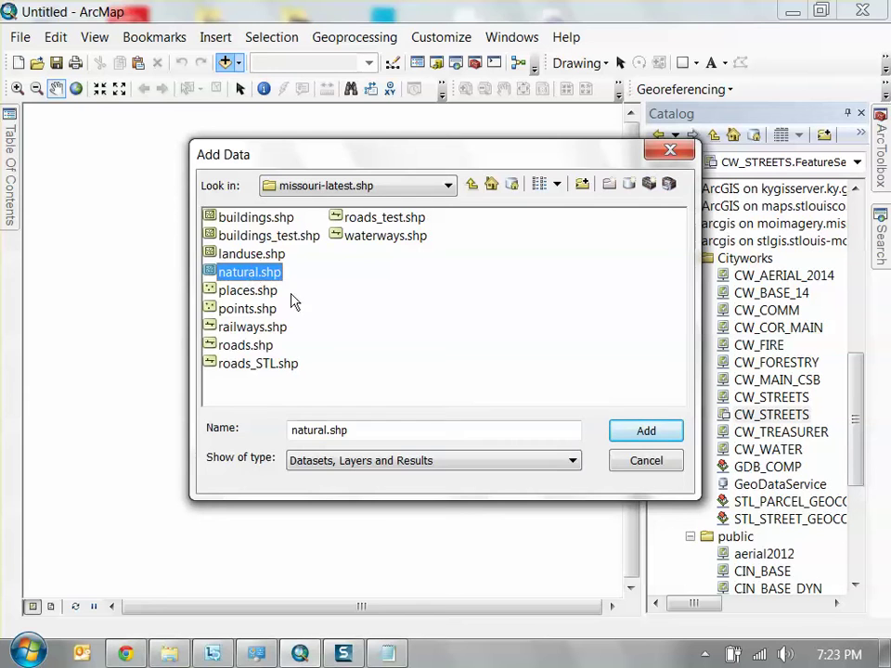
pyautogui.click(647, 433)
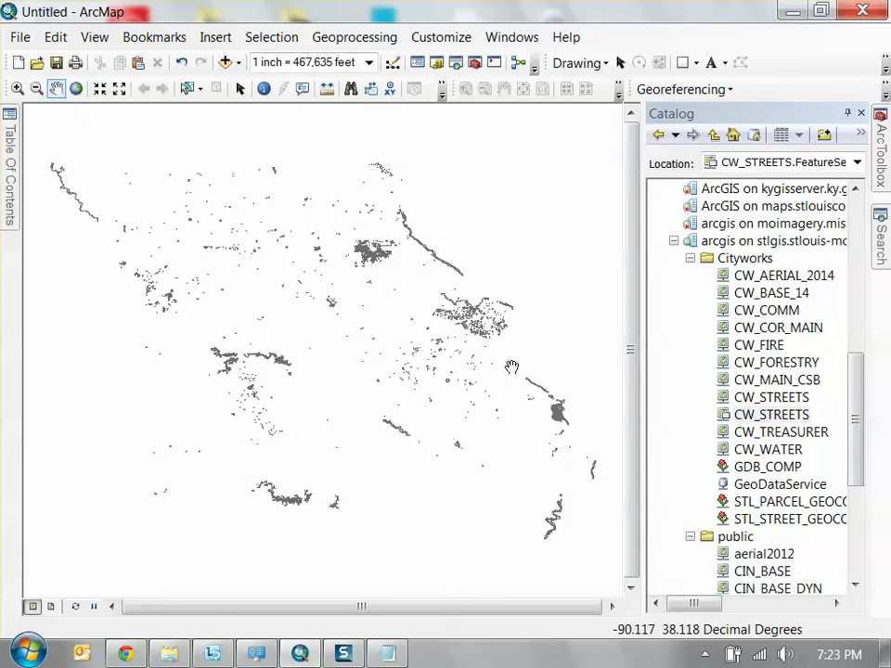
# Review the natural layer's extent and its attribute table, looking through the name and type columns, and close the table
pyautogui.scroll(3, 454, 390)
pyautogui.scroll(-9, 454, 391)
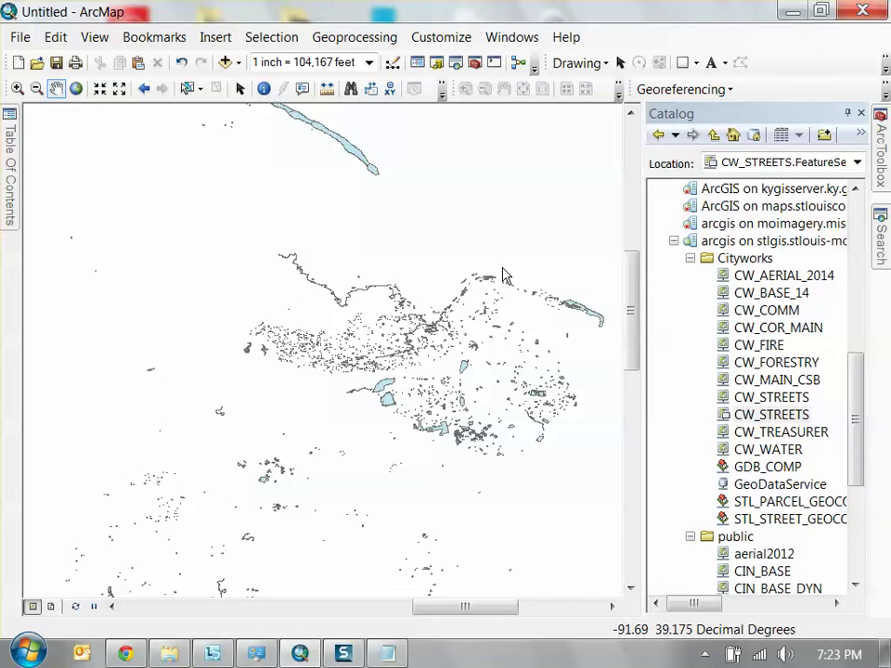
pyautogui.click(10, 168)
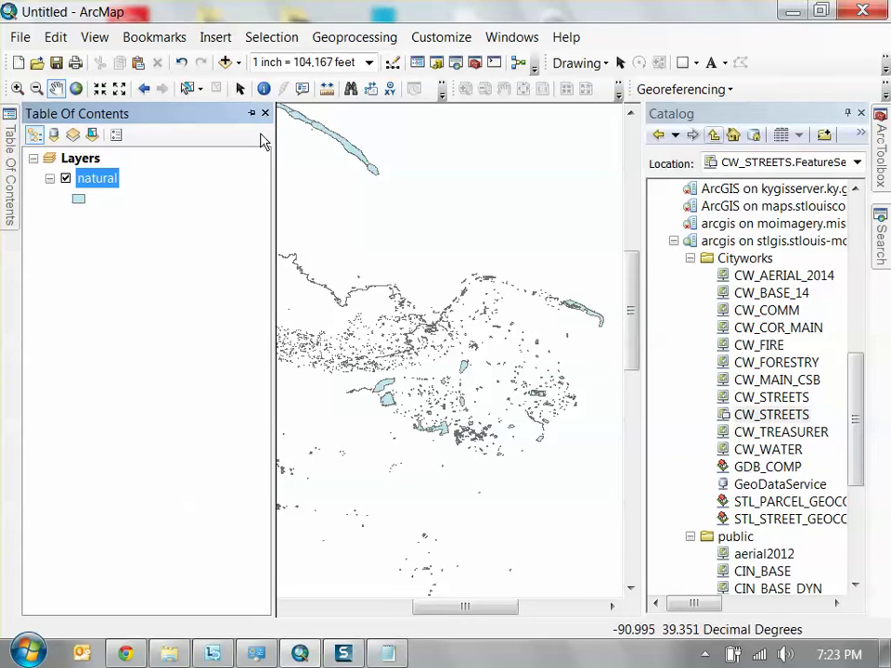
pyautogui.rightClick(100, 180)
pyautogui.click(181, 239)
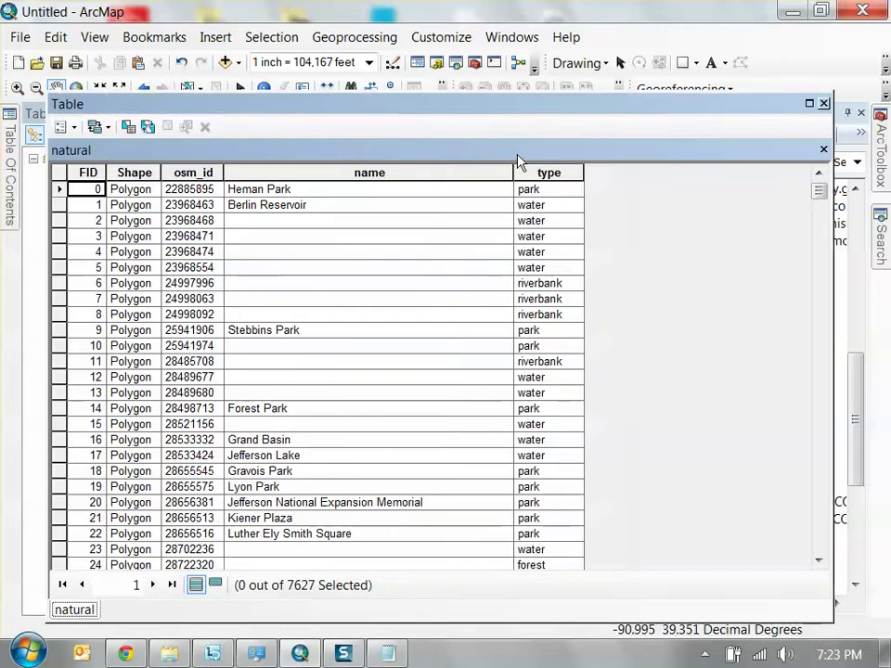
pyautogui.moveTo(818, 193); pyautogui.dragTo(827, 305)
pyautogui.click(823, 103)
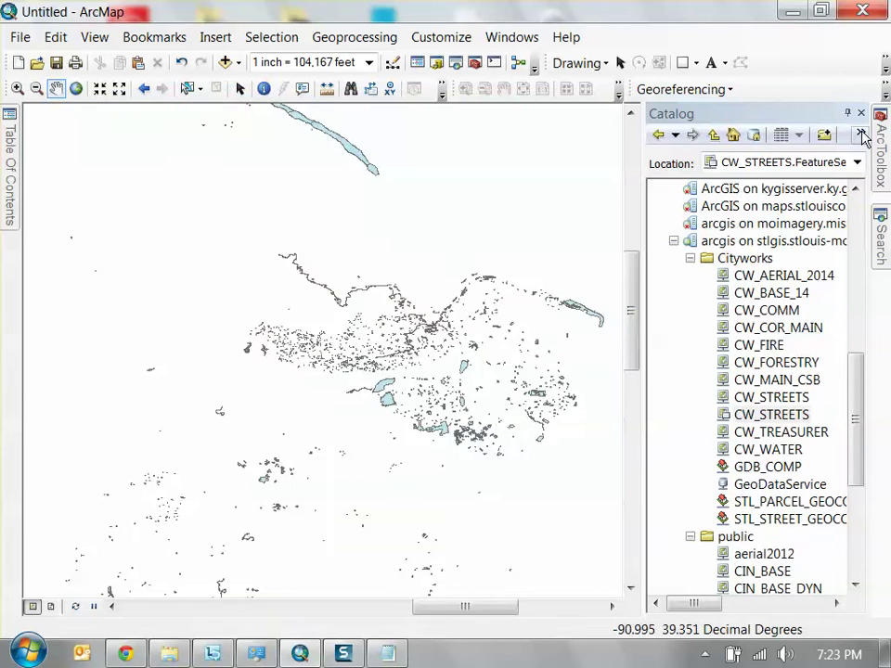
# Close the Catalog window and symbolize the natural layer by unique values of the type field, adding all values
pyautogui.click(861, 113)
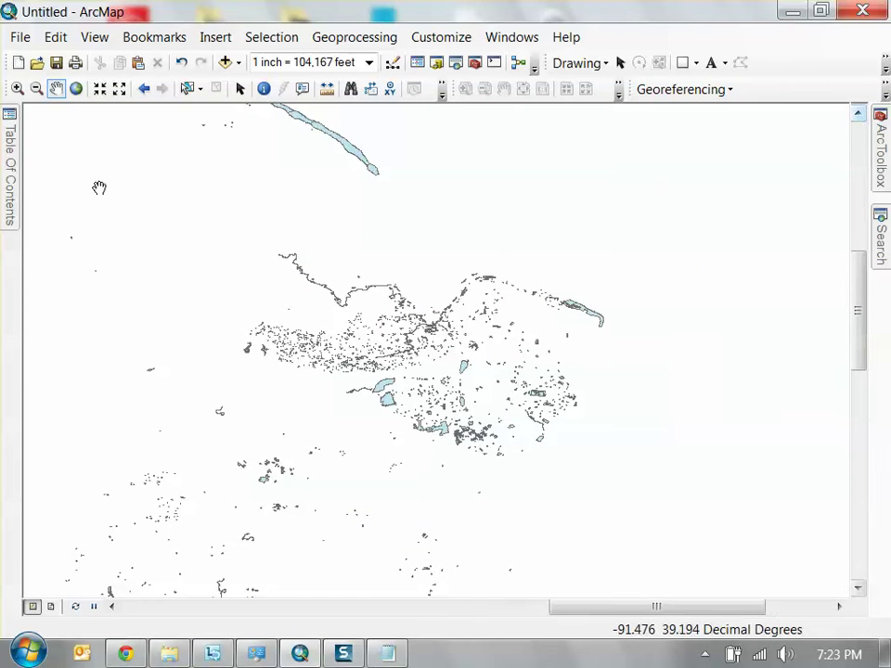
pyautogui.click(11, 163)
pyautogui.rightClick(93, 180)
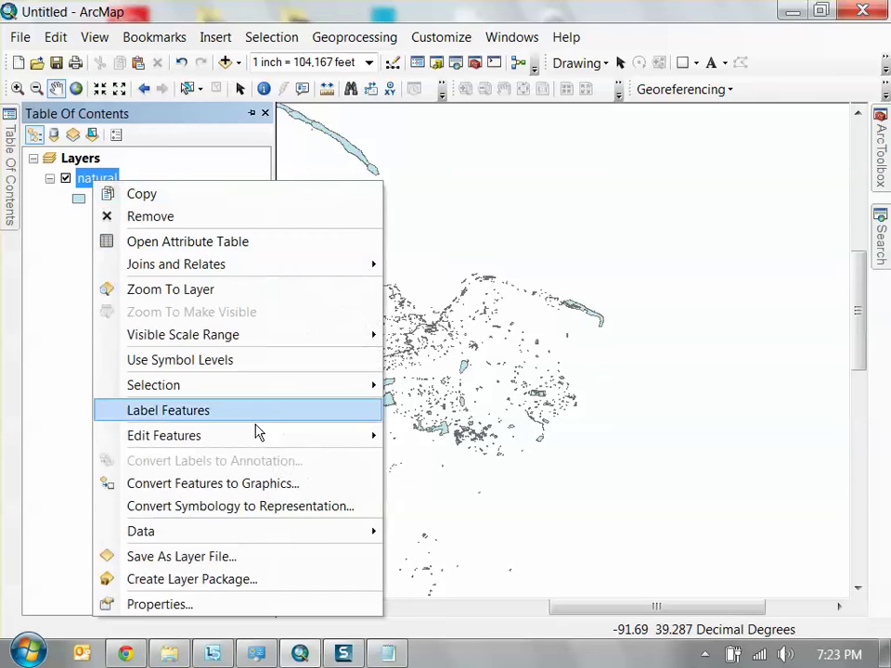
pyautogui.click(298, 605)
pyautogui.click(149, 171)
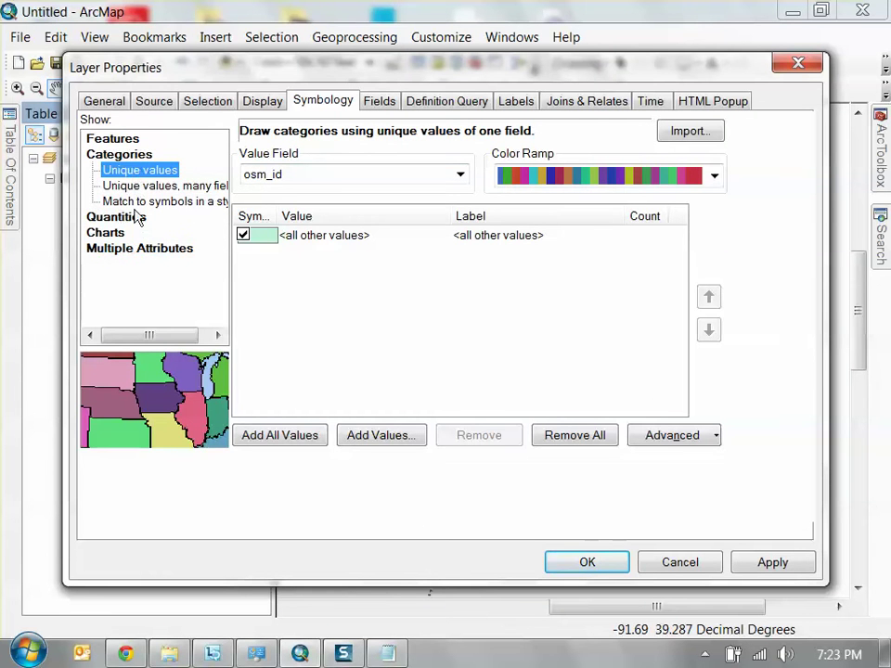
pyautogui.click(461, 175)
pyautogui.click(289, 221)
pyautogui.click(303, 439)
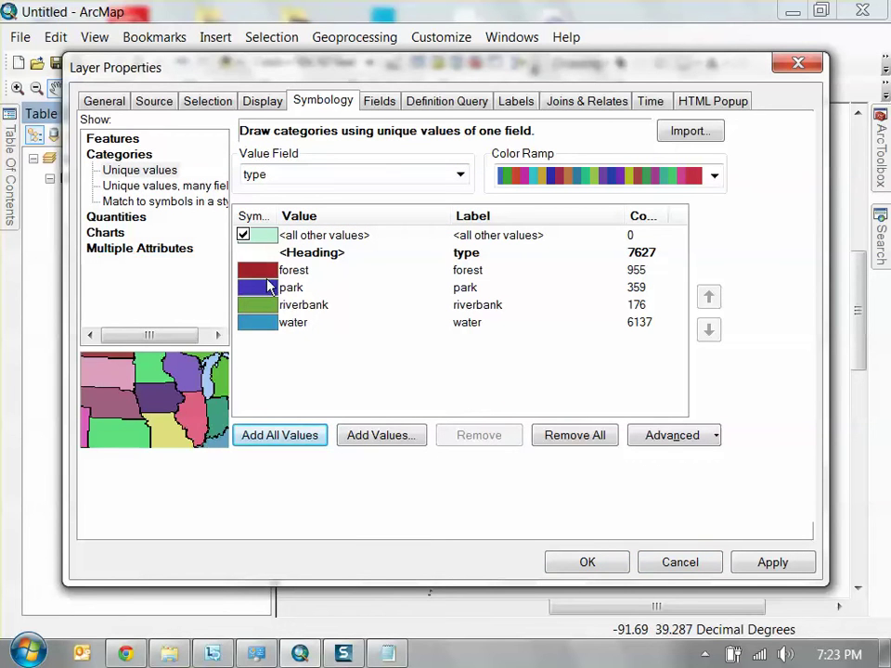
# Give the forest category a medium green fill symbol and the park category a light green one with a dark outline
pyautogui.click(263, 270)
pyautogui.doubleClick(258, 270)
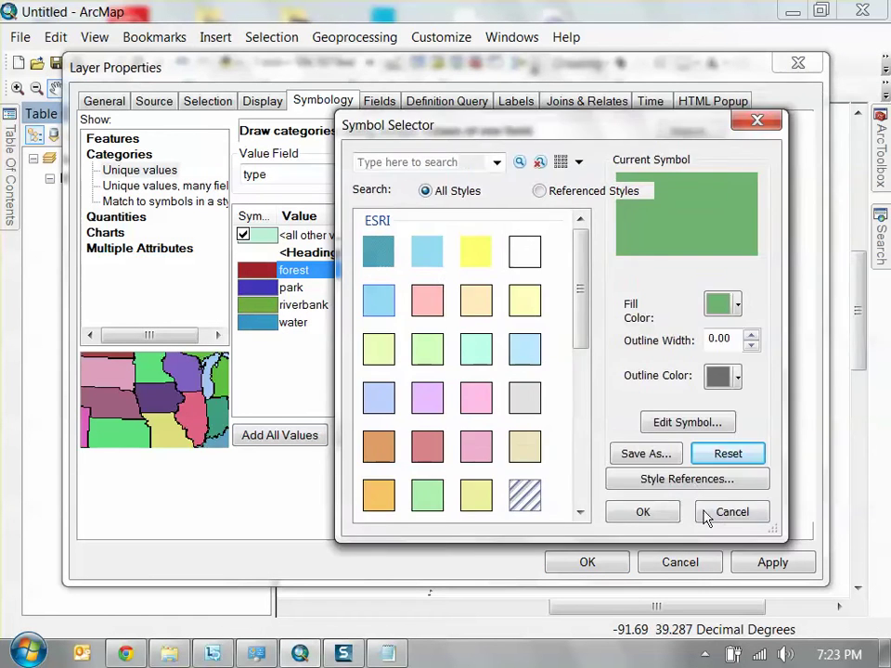
pyautogui.click(641, 513)
pyautogui.doubleClick(265, 292)
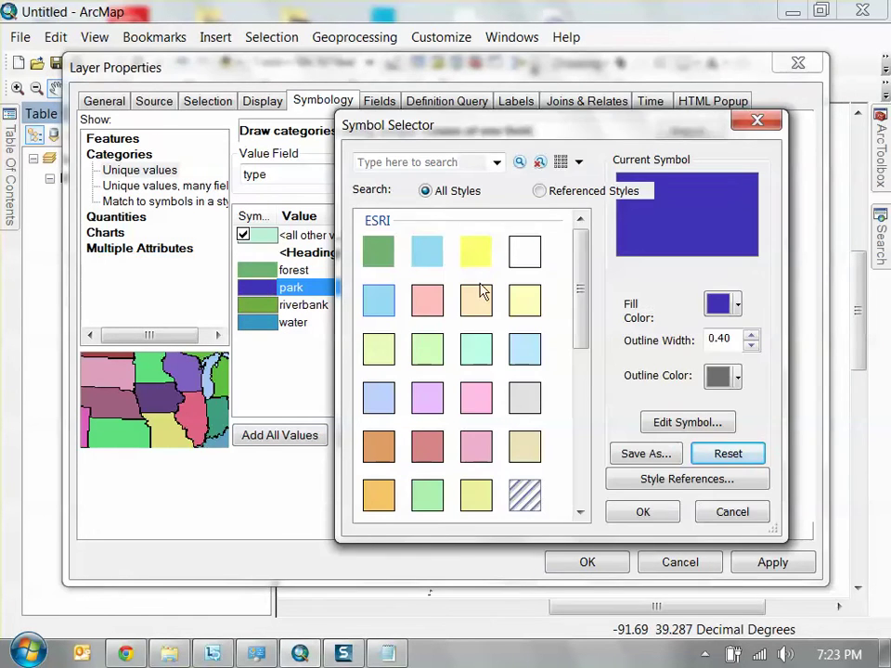
pyautogui.click(427, 349)
pyautogui.click(642, 512)
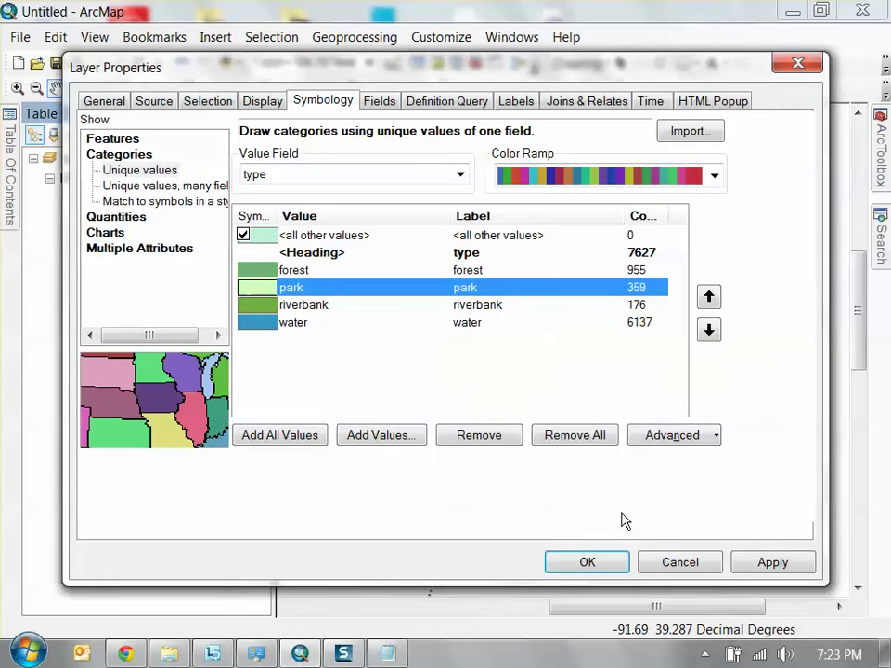
# Give the riverbank category a light blue fill symbol and apply the new symbology to the natural layer
pyautogui.doubleClick(271, 304)
pyautogui.click(524, 357)
pyautogui.click(638, 513)
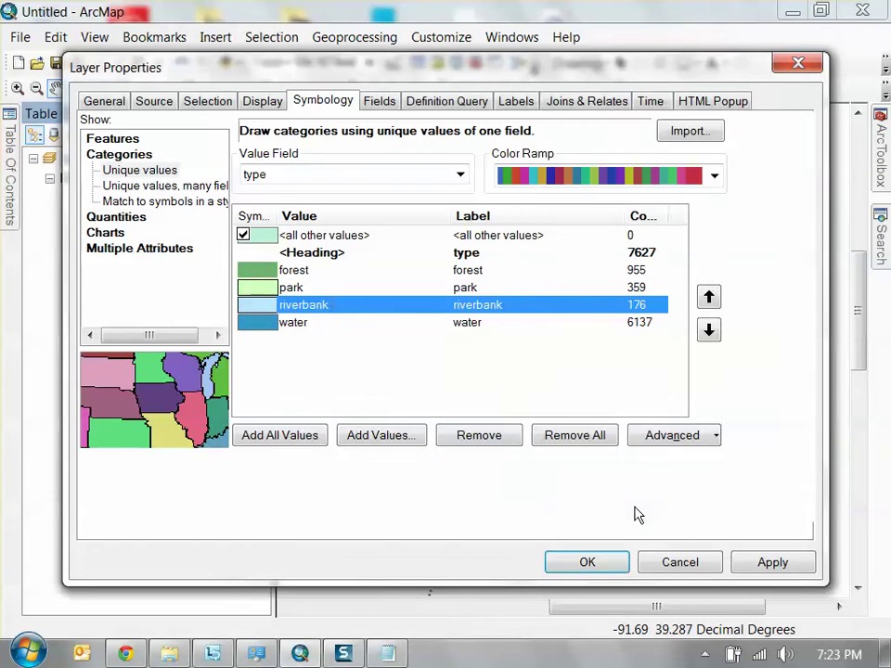
pyautogui.click(587, 562)
# Examine the color-coded natural features around St. Louis and the wider Missouri area on the map
pyautogui.scroll(-3, 375, 325)
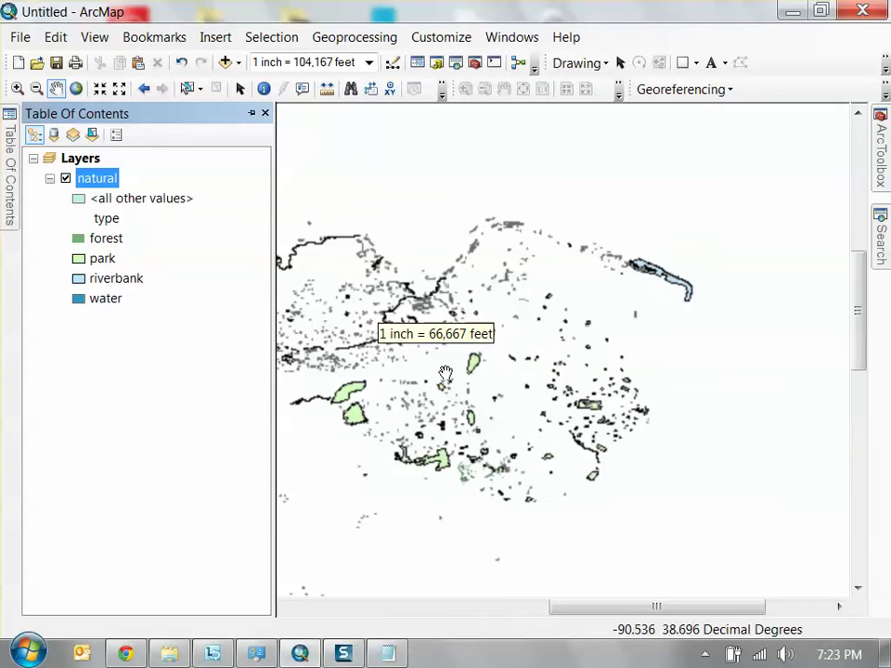
pyautogui.moveTo(605, 376); pyautogui.dragTo(458, 484)
pyautogui.moveTo(56, 437); pyautogui.dragTo(422, 271)
pyautogui.scroll(4, 437, 329)
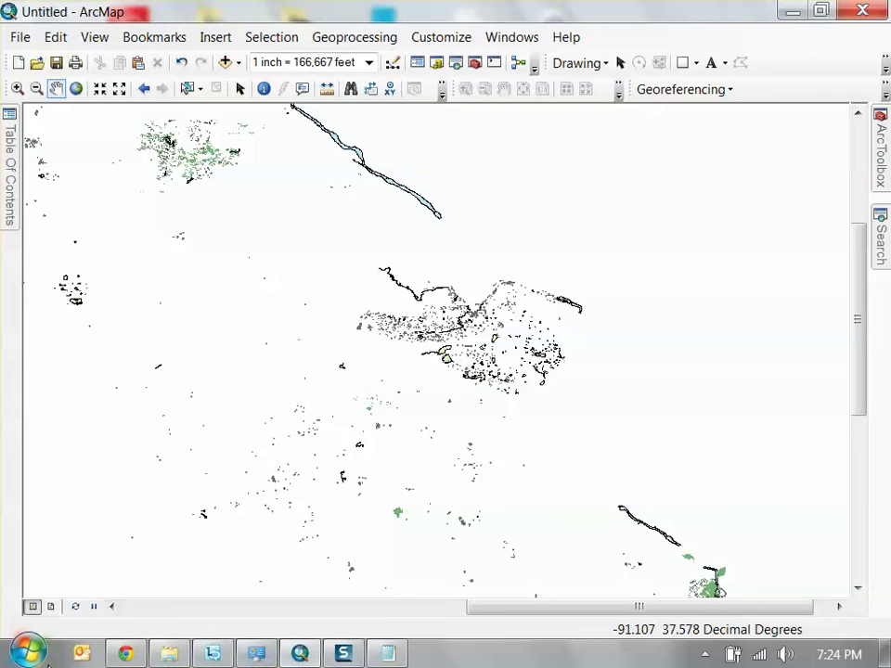
# Switch to Chrome, go back to Geofabrik's Asia sub-region list, and return to ArcMap
pyautogui.click(124, 655)
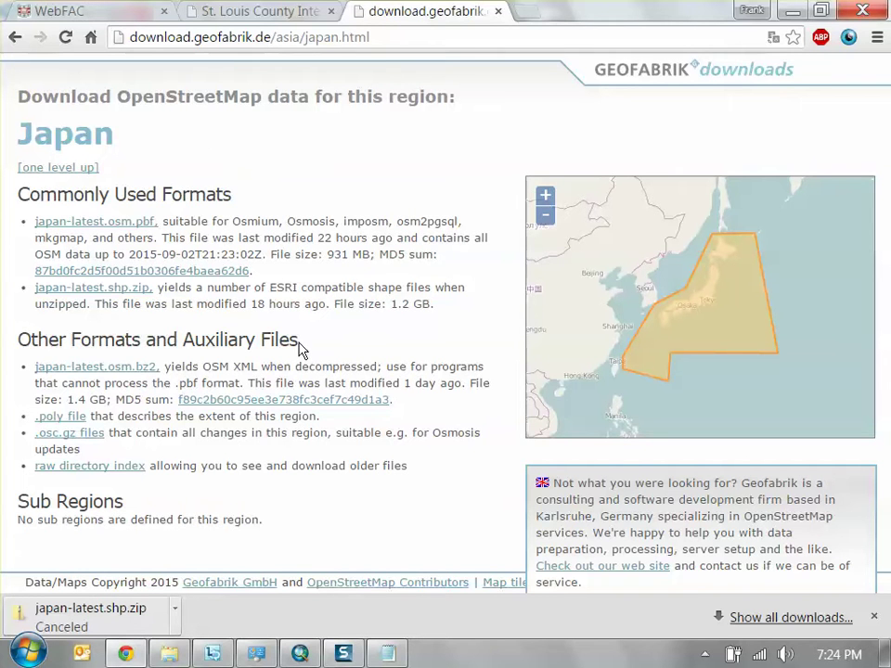
pyautogui.click(13, 41)
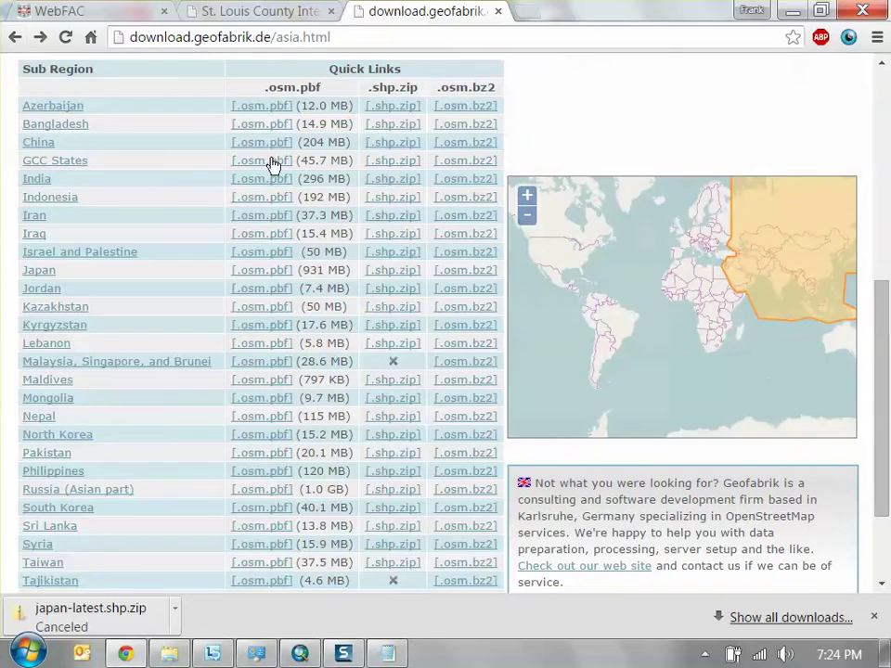
pyautogui.click(804, 10)
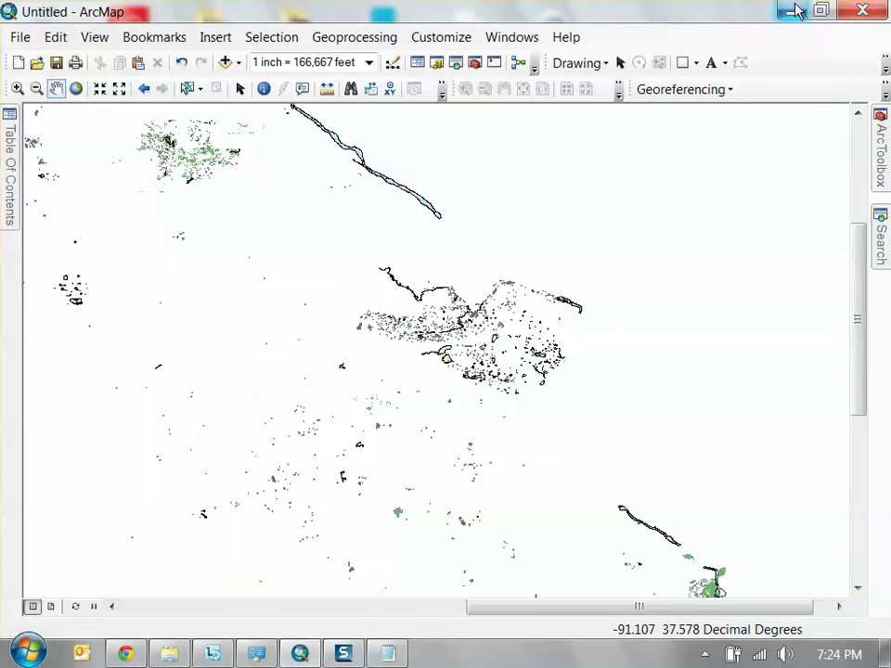
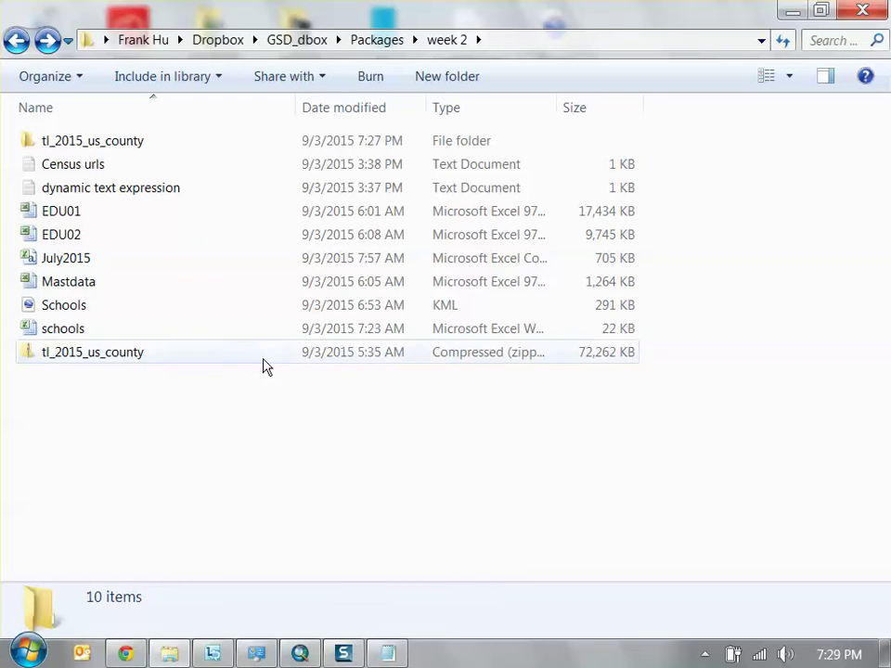
# Open the Census urls text file in the week 2 folder and copy its tiger-line.html web address
pyautogui.click(163, 175)
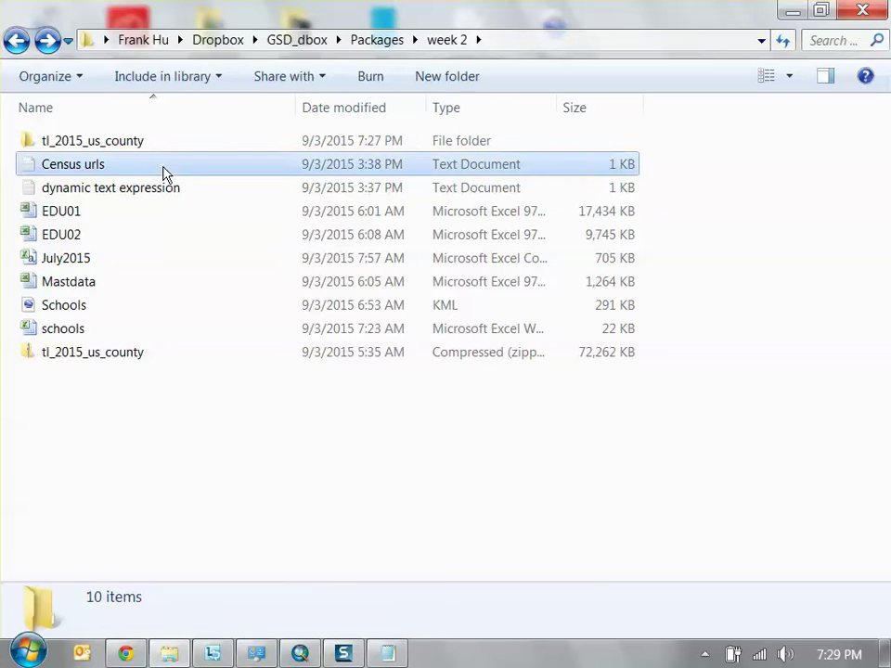
pyautogui.click(214, 350)
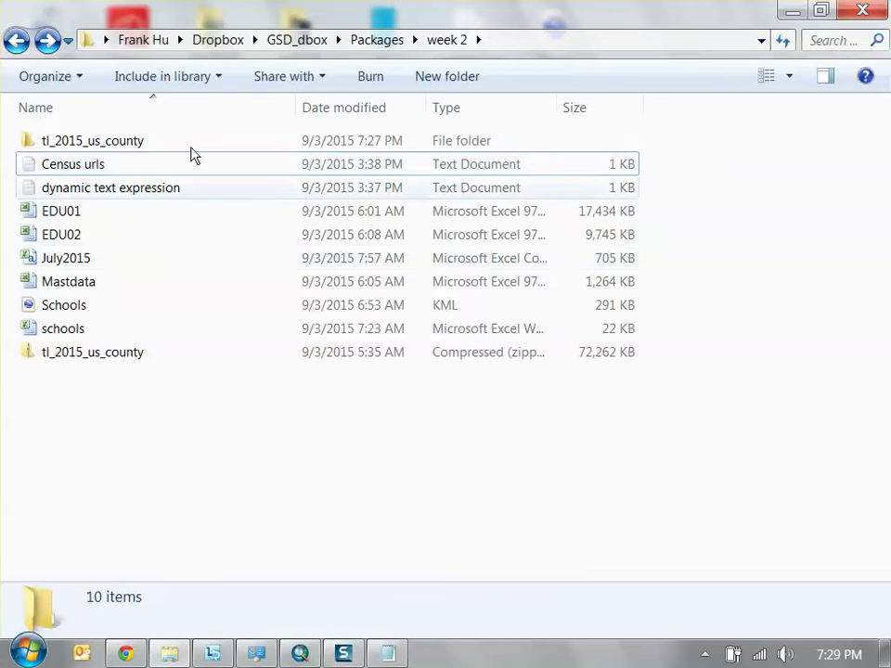
pyautogui.doubleClick(119, 175)
pyautogui.moveTo(513, 359); pyautogui.dragTo(292, 114)
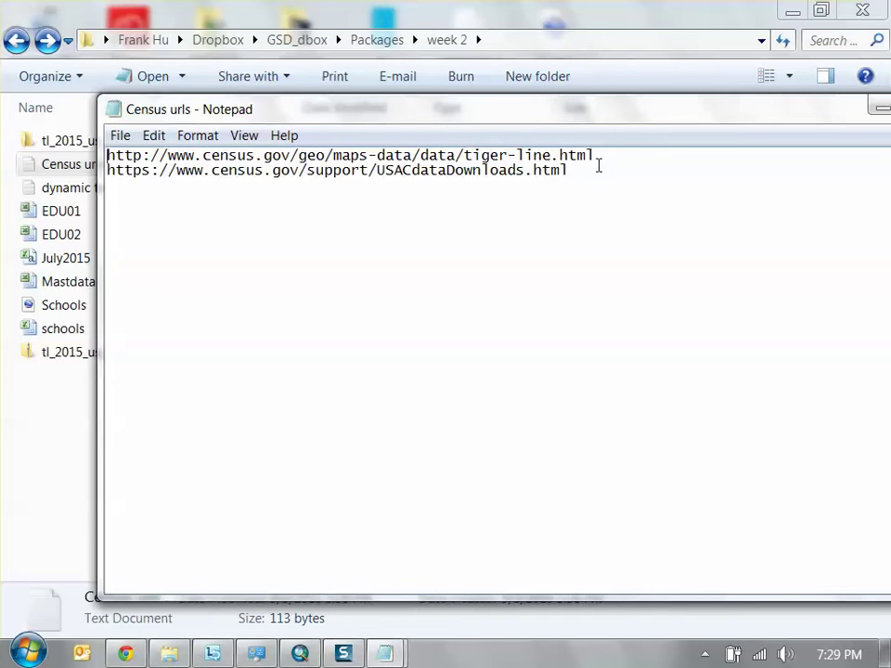
pyautogui.moveTo(614, 159); pyautogui.dragTo(96, 153)
pyautogui.hotkey('ctrl', 'c')
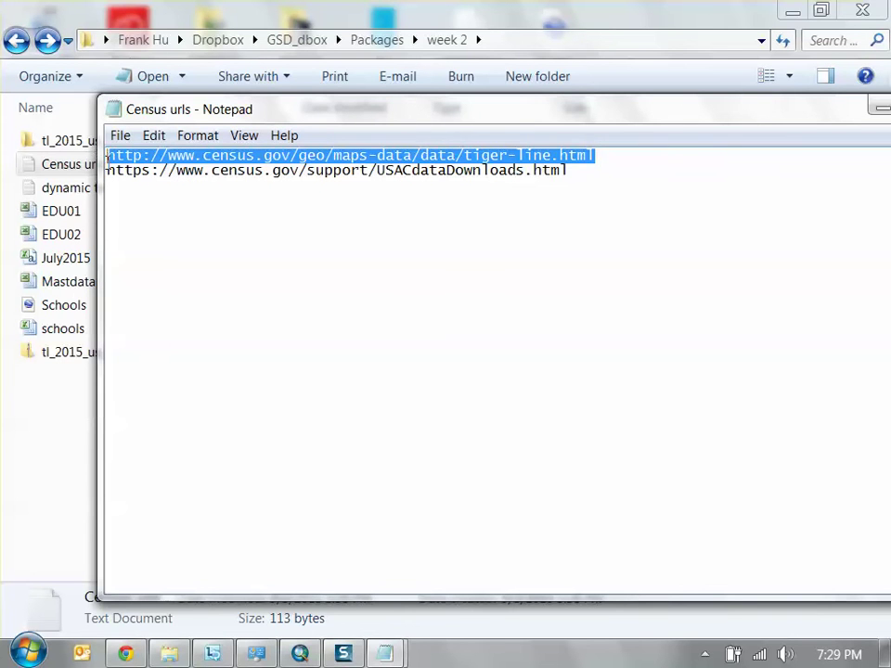
# Switch to Chrome, close the Geofabrik and St. Louis County tabs, and load the copied TIGER/Line address in a new tab
pyautogui.click(125, 653)
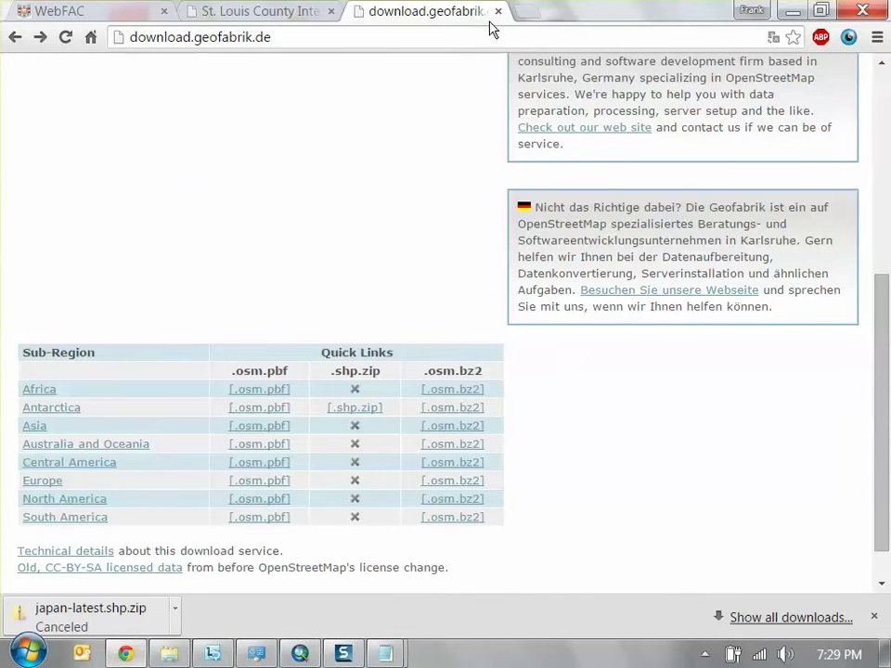
pyautogui.click(497, 12)
pyautogui.click(330, 13)
pyautogui.click(202, 15)
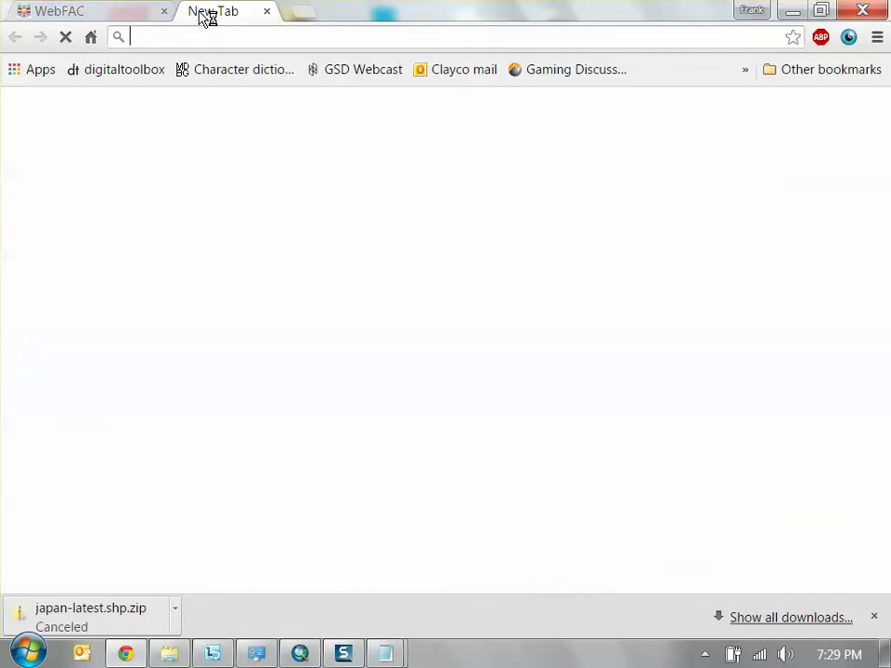
pyautogui.hotkey('ctrl', 'v')
pyautogui.press('Return')
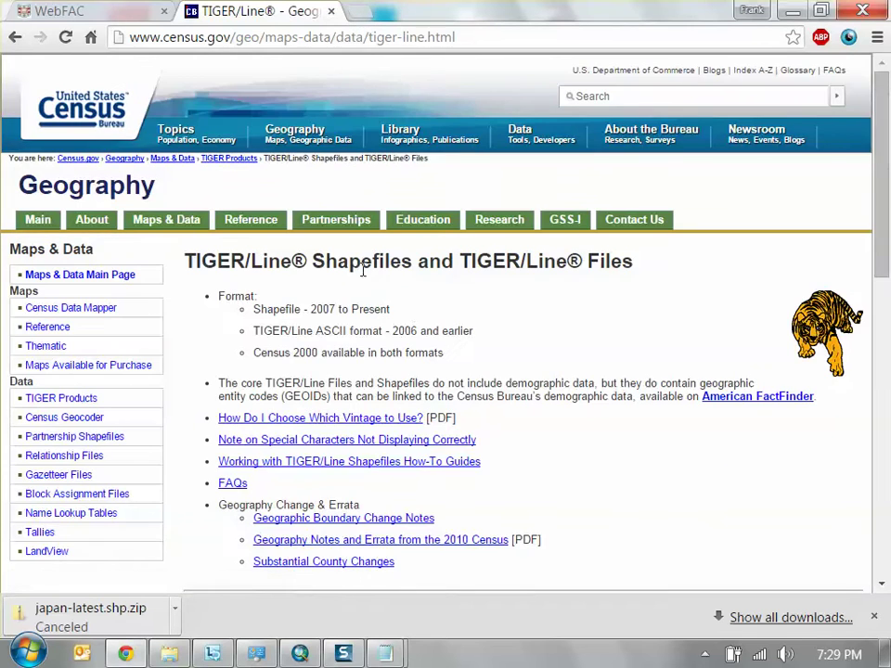
# Expand the download options for the 2015 TIGER/Line Shapefiles and open their FTP site
pyautogui.scroll(-4, 492, 344)
pyautogui.scroll(4, 492, 344)
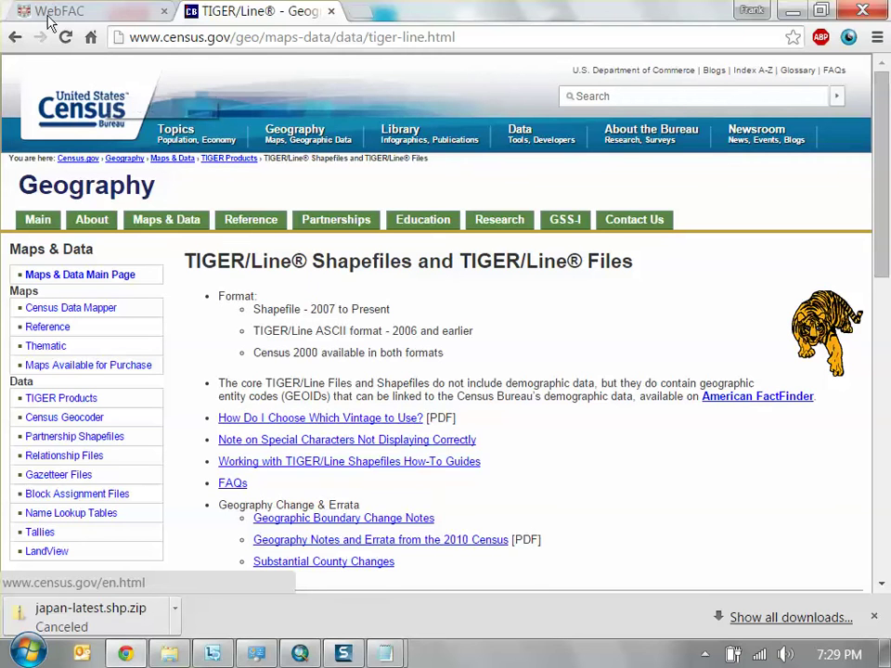
pyautogui.scroll(-2, 312, 330)
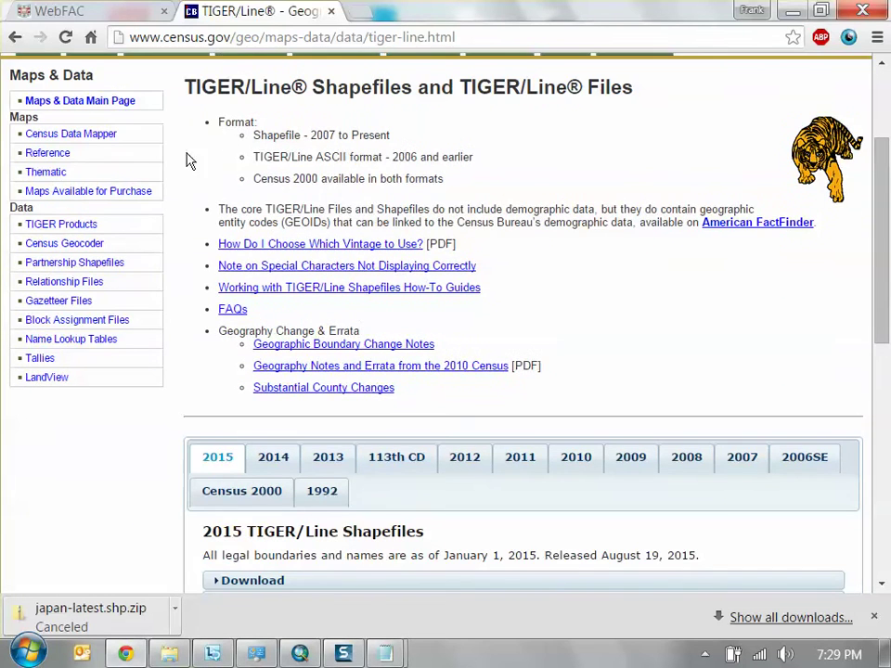
pyautogui.scroll(-2, 261, 391)
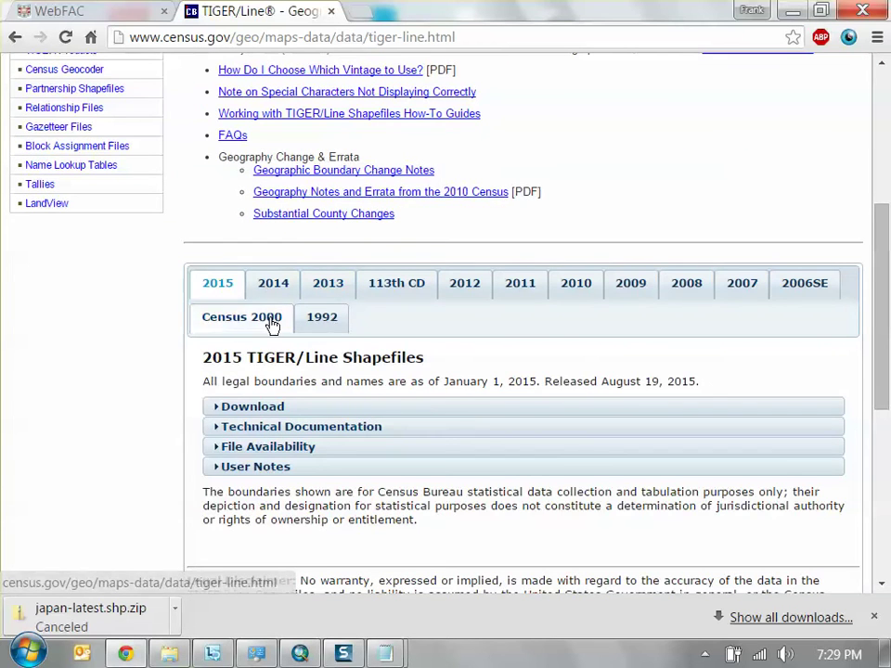
pyautogui.click(302, 414)
pyautogui.scroll(-3, 376, 388)
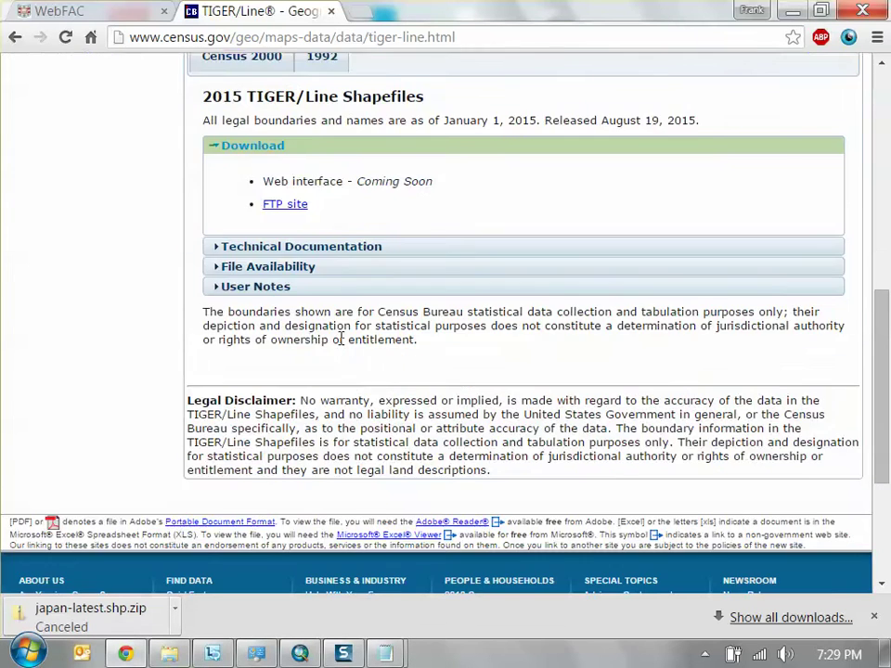
pyautogui.scroll(1, 340, 339)
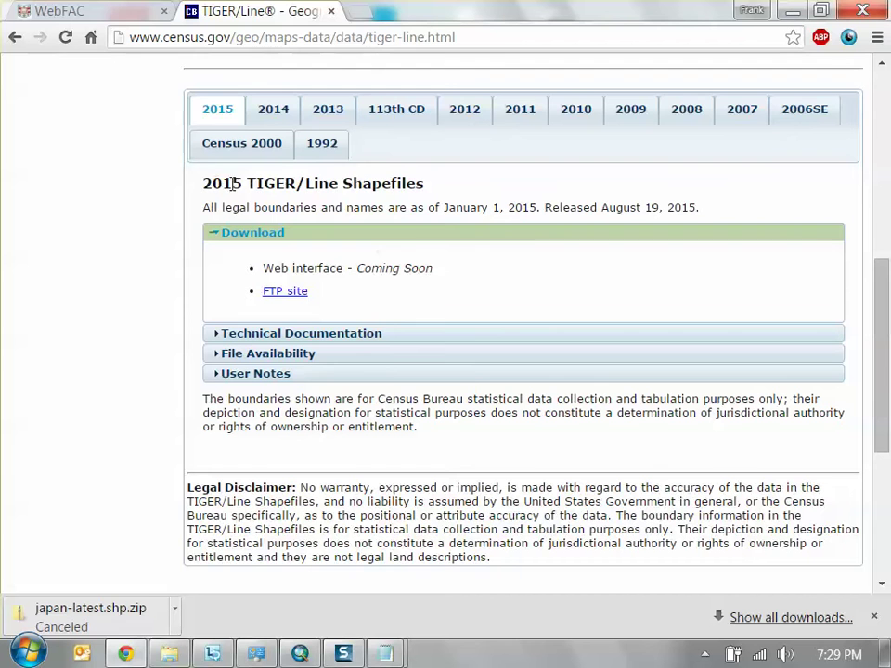
pyautogui.moveTo(232, 184); pyautogui.dragTo(410, 239)
pyautogui.click(344, 269)
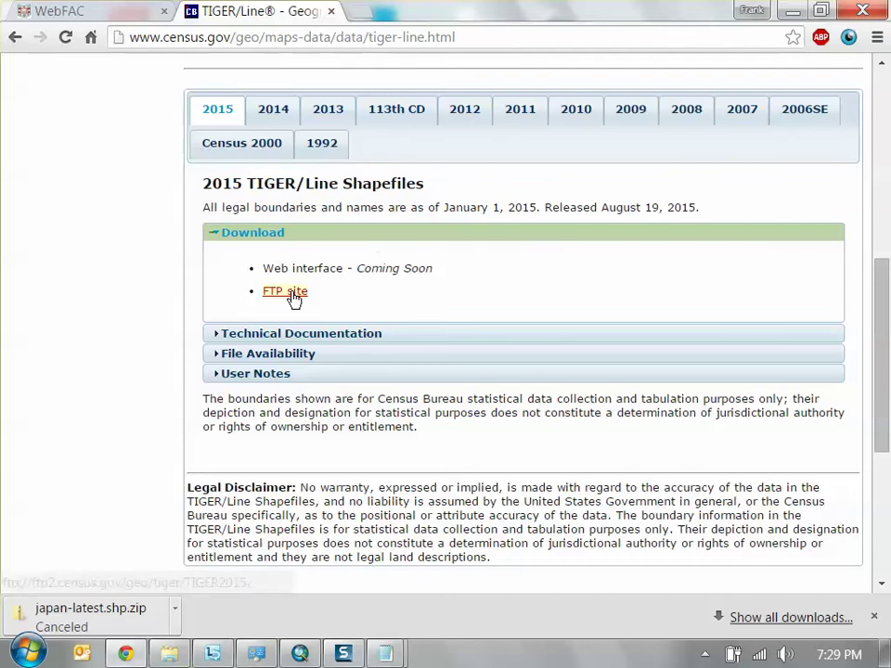
pyautogui.click(289, 293)
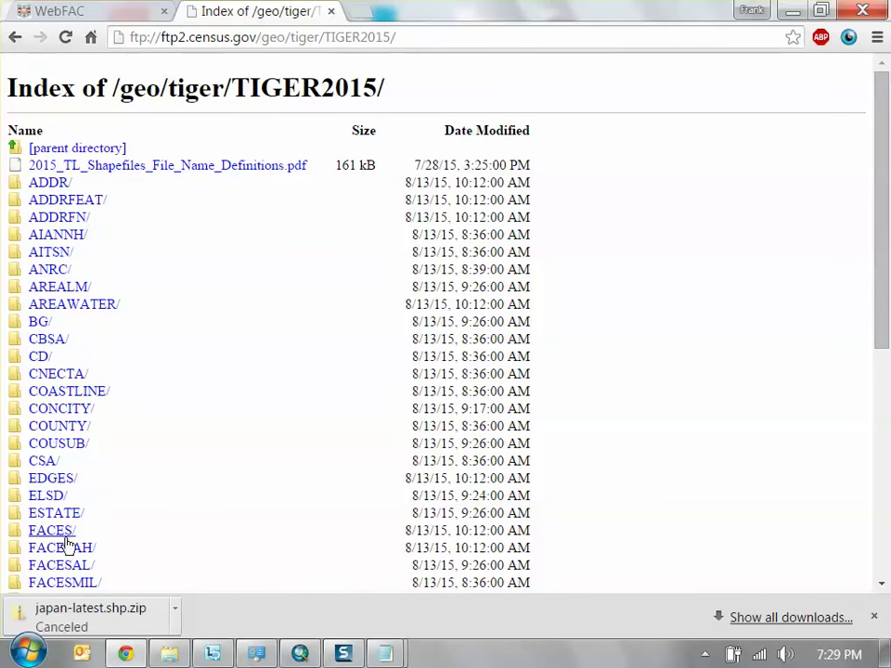
# Look through the TIGER2015 directory index and open its COUNTY folder
pyautogui.scroll(-5, 62, 547)
pyautogui.scroll(5, 62, 557)
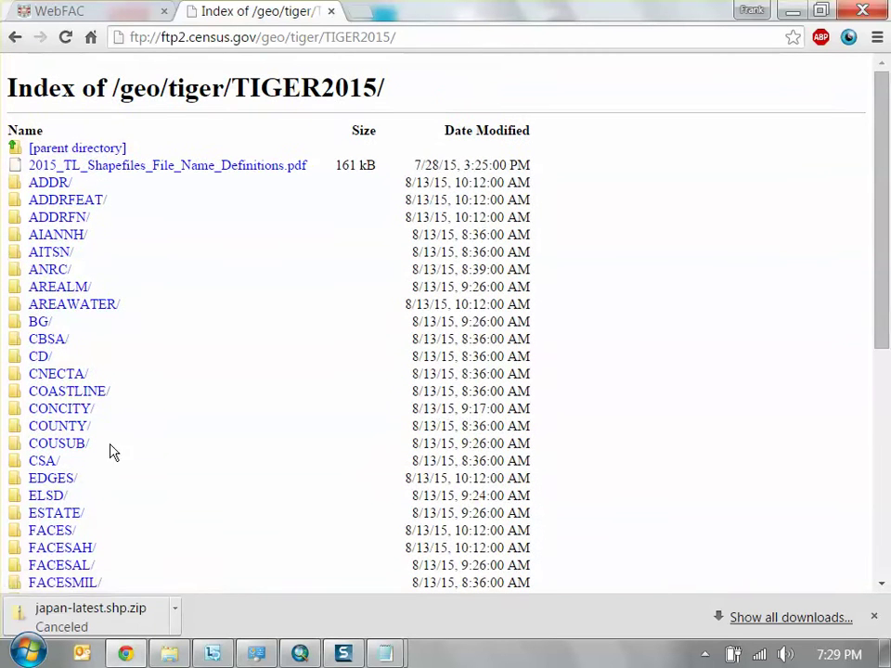
pyautogui.scroll(-1, 89, 388)
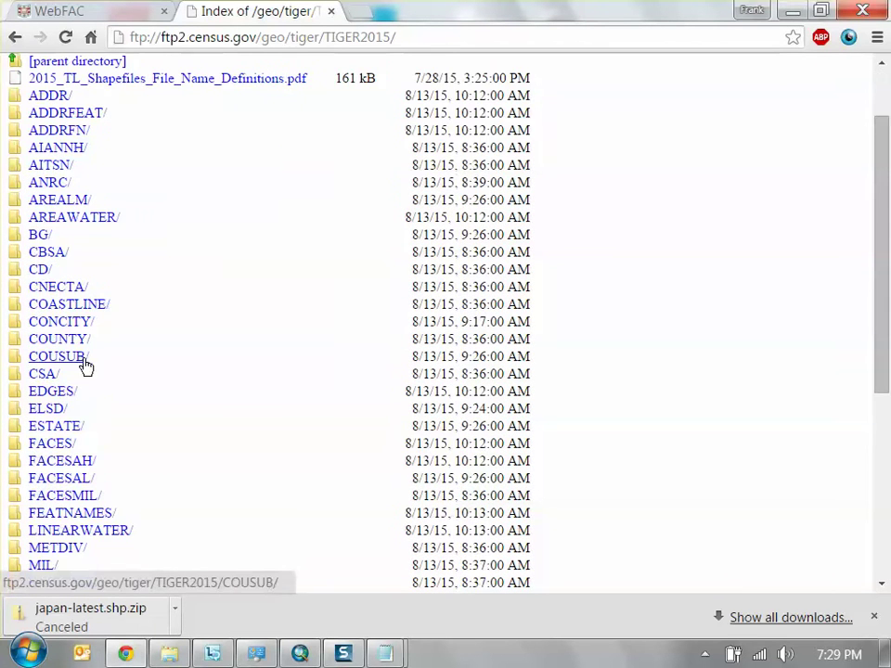
pyautogui.click(71, 342)
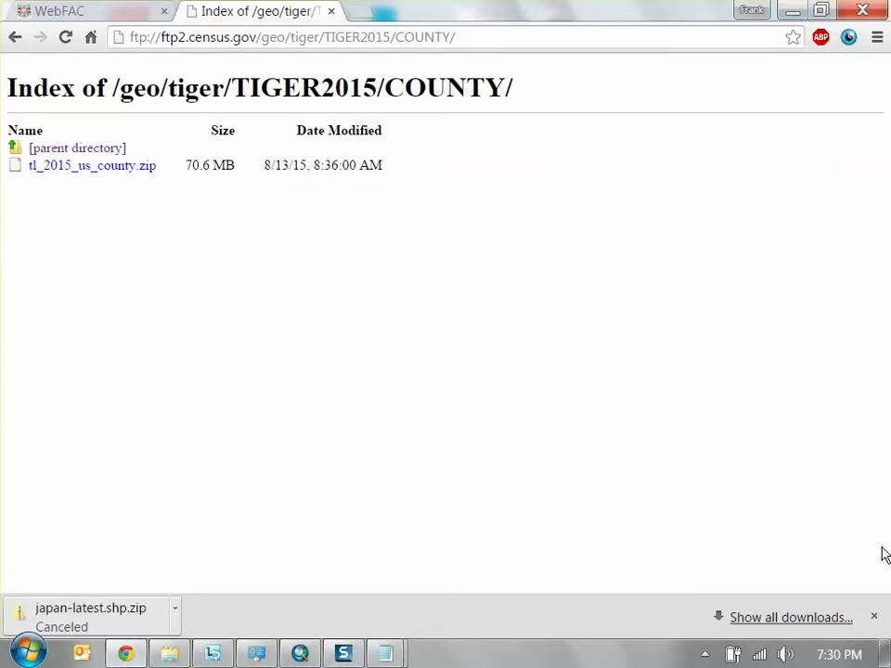
# Dismiss the browser's downloads bar, minimize Chrome and the week 2 folder window, and switch to ArcMap
pyautogui.click(873, 617)
pyautogui.click(792, 10)
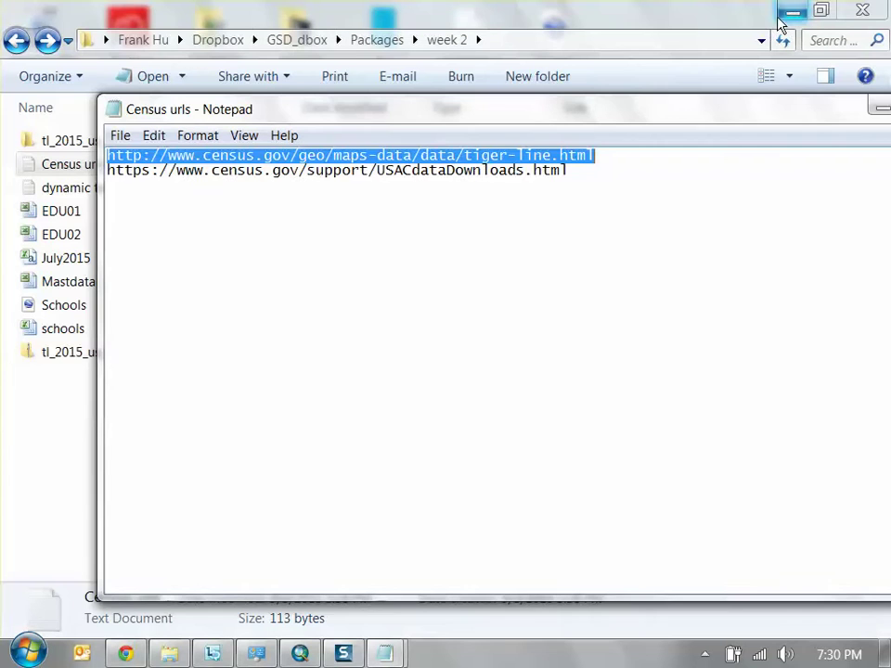
pyautogui.click(383, 259)
pyautogui.click(506, 8)
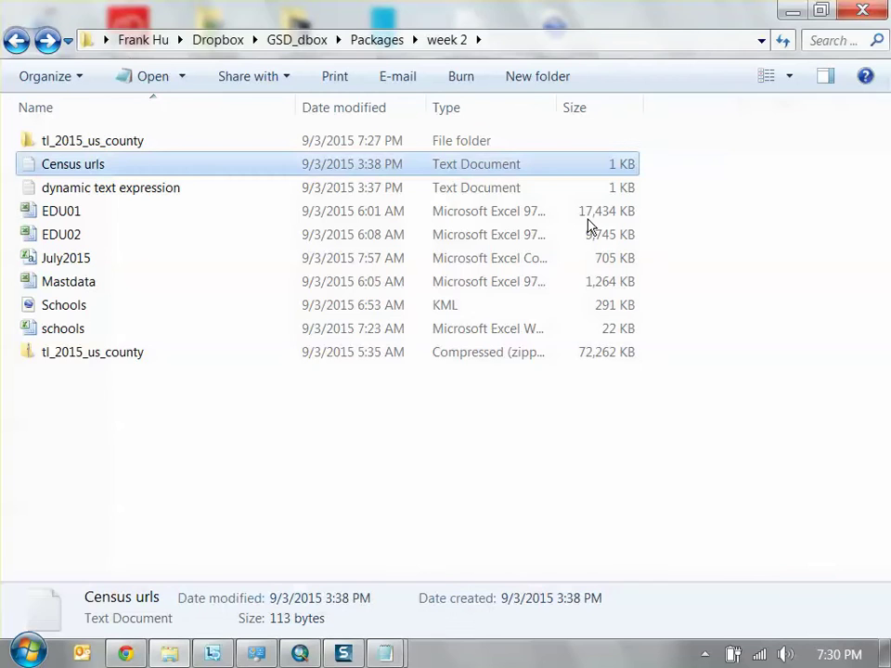
pyautogui.click(250, 440)
pyautogui.click(792, 11)
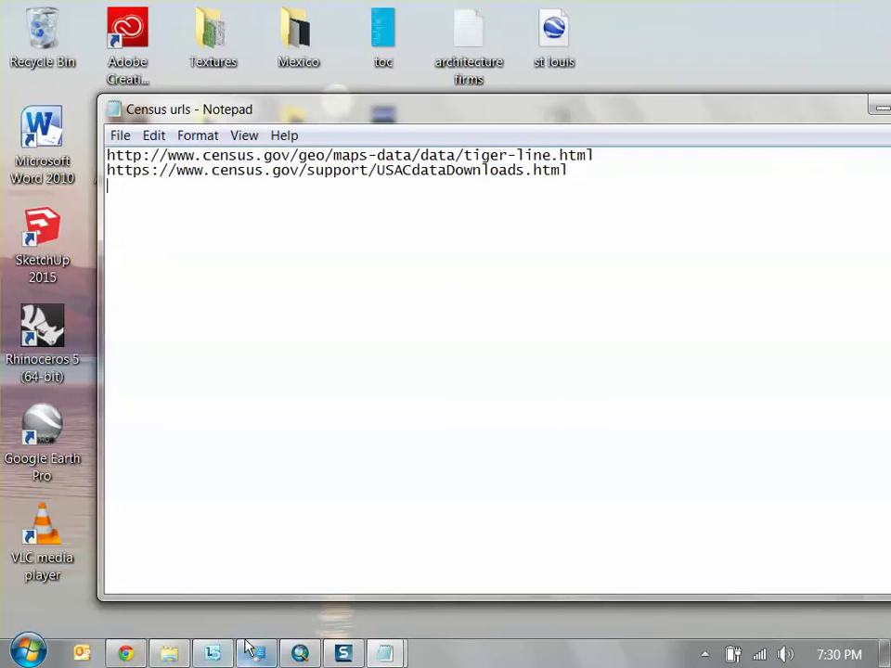
pyautogui.click(297, 654)
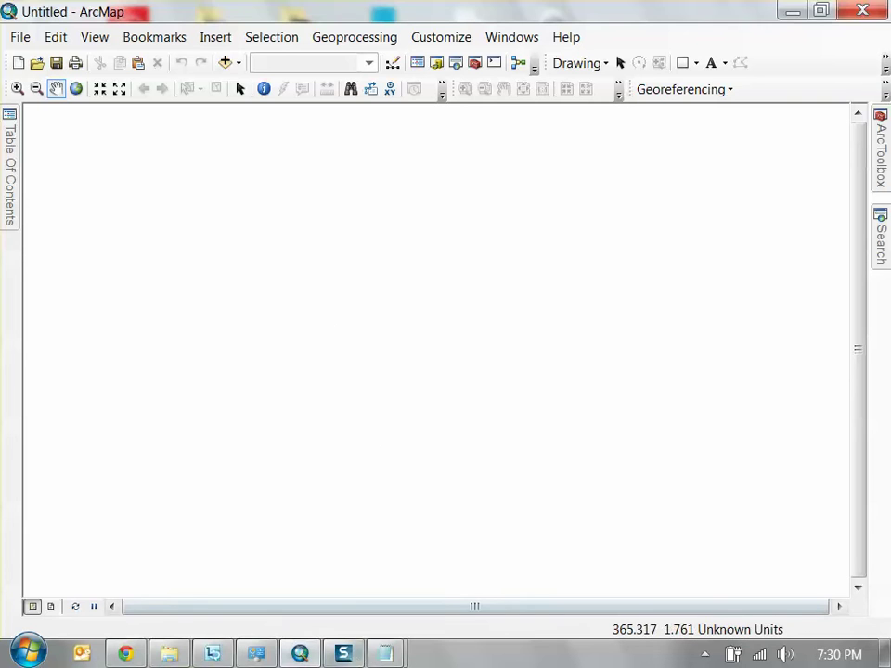
# Start adding data to the empty map and create a new folder connection to the Dropbox folder in the user profile
pyautogui.click(225, 64)
pyautogui.click(404, 190)
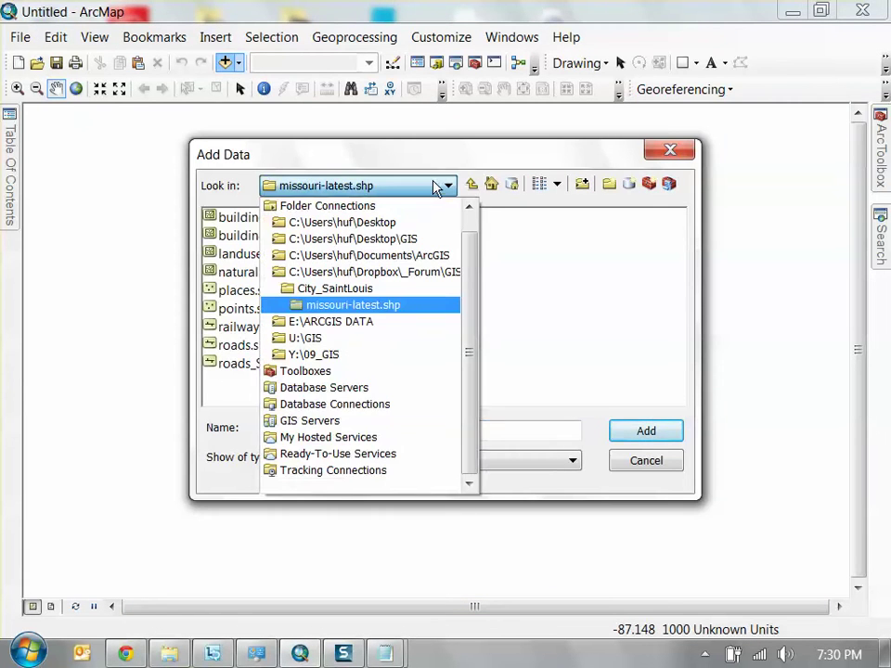
pyautogui.click(392, 275)
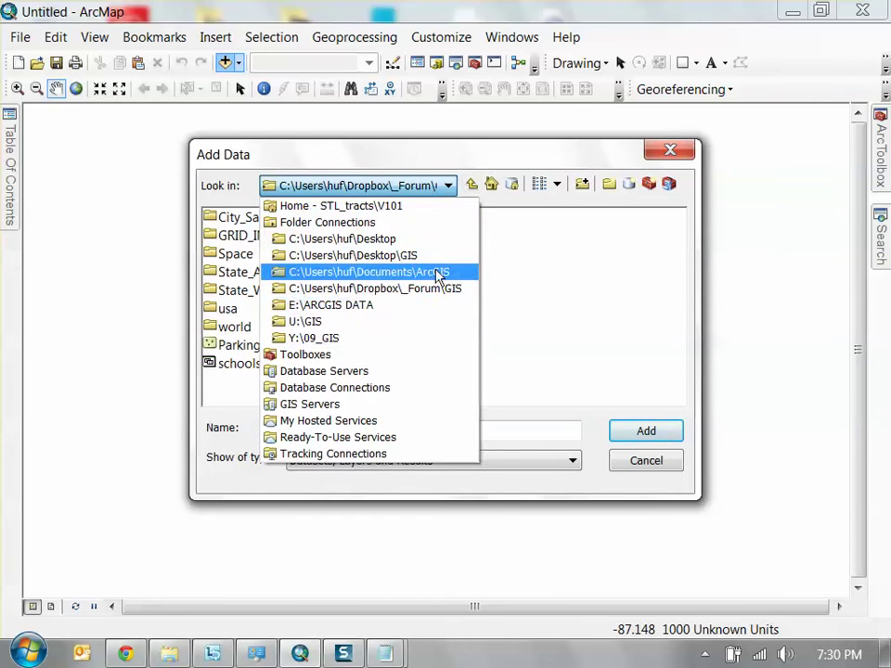
pyautogui.click(474, 187)
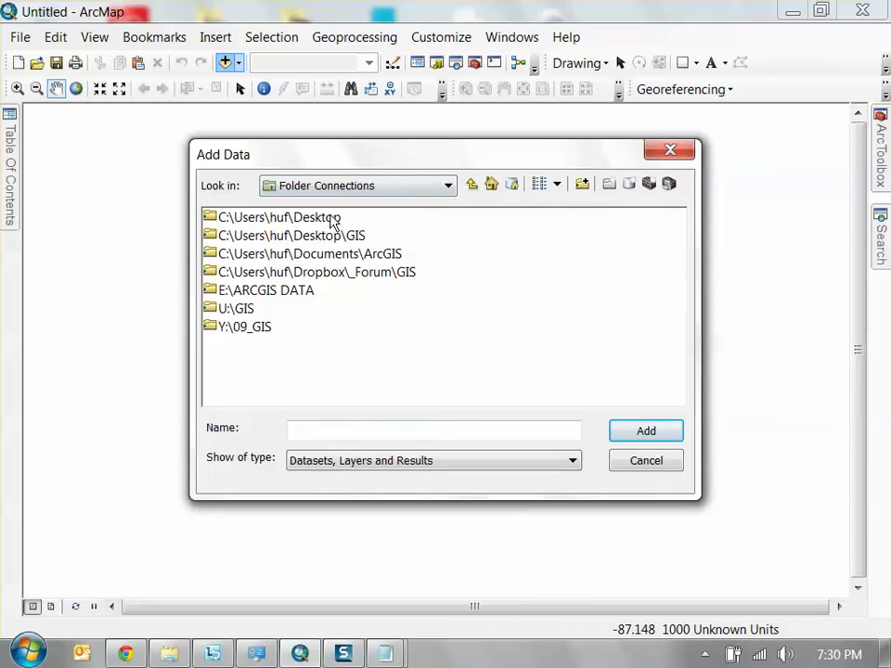
pyautogui.doubleClick(327, 274)
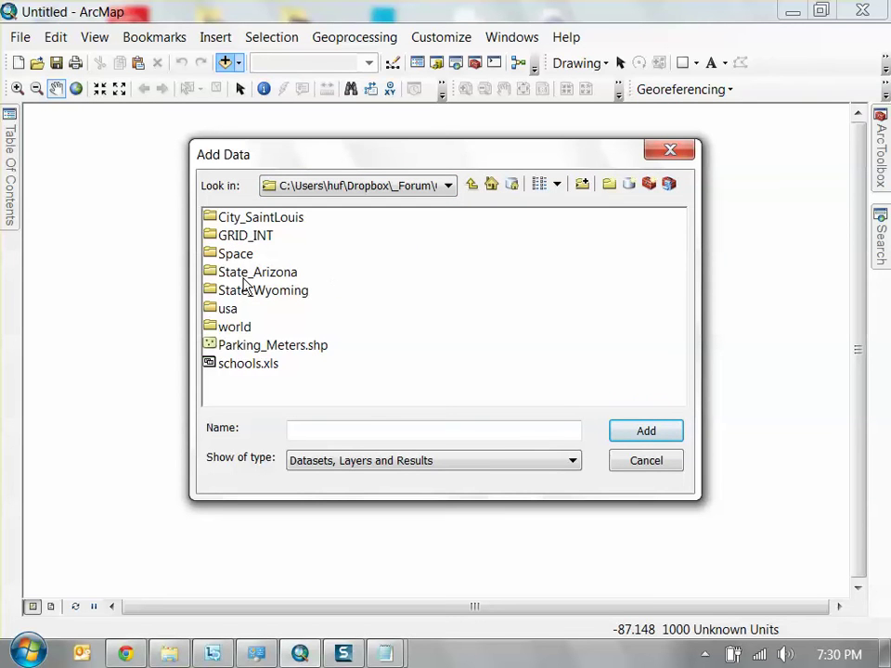
pyautogui.click(473, 184)
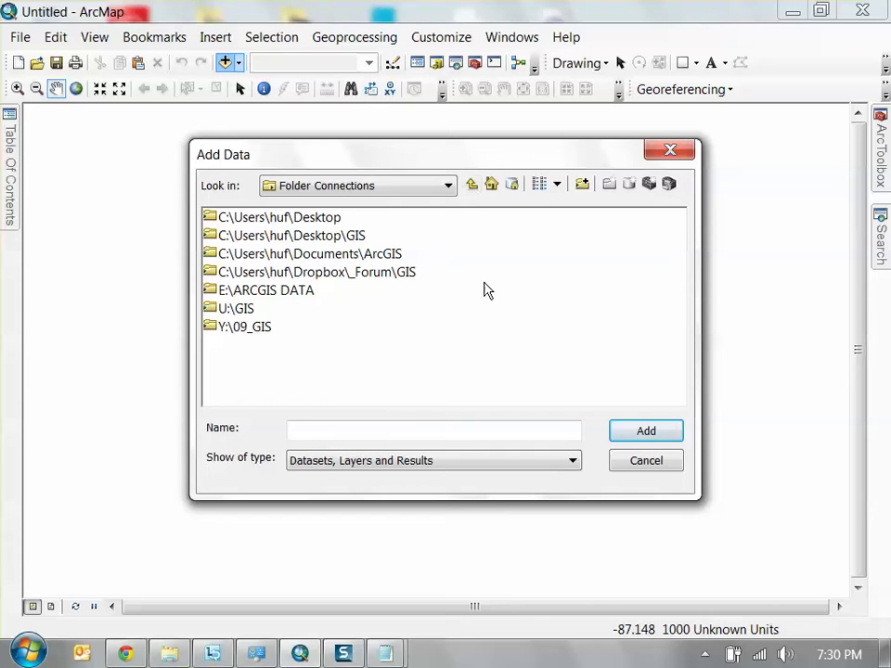
pyautogui.click(582, 186)
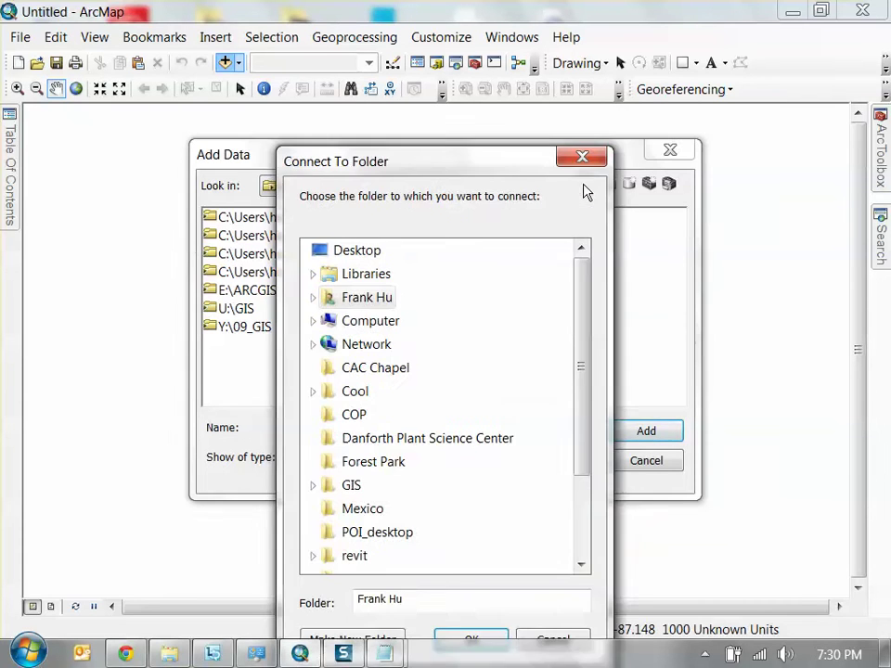
pyautogui.click(313, 248)
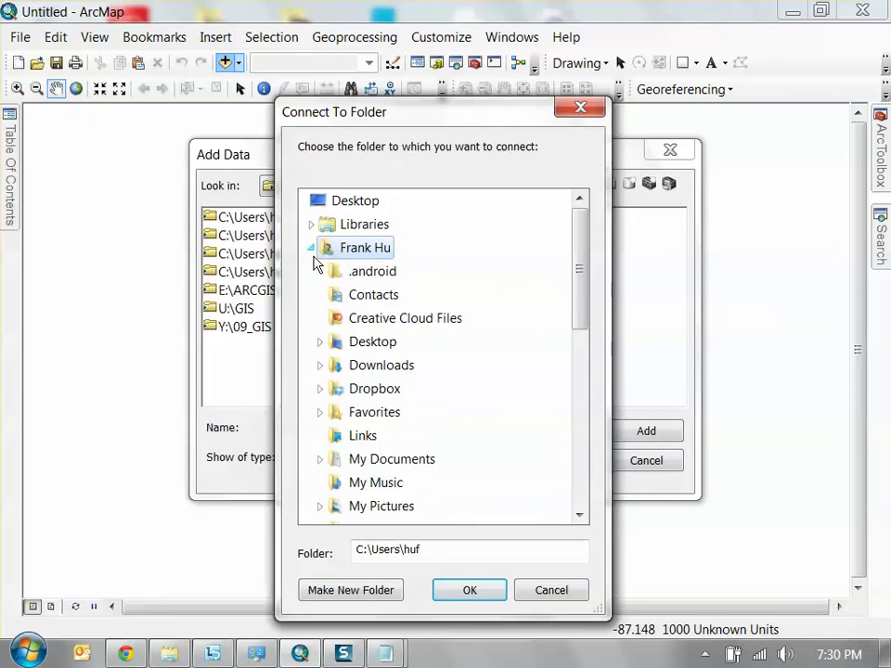
pyautogui.doubleClick(386, 389)
pyautogui.click(468, 595)
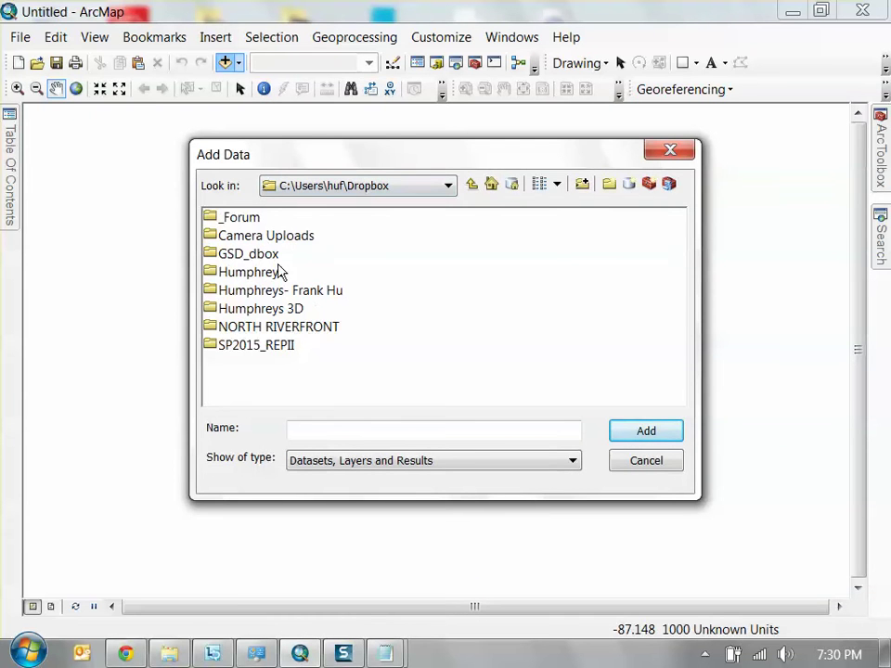
# Add tl_2015_us_county.shp from the tl_2015_us_county folder in GSD_dbox, Packages, week 2 to the map
pyautogui.doubleClick(248, 254)
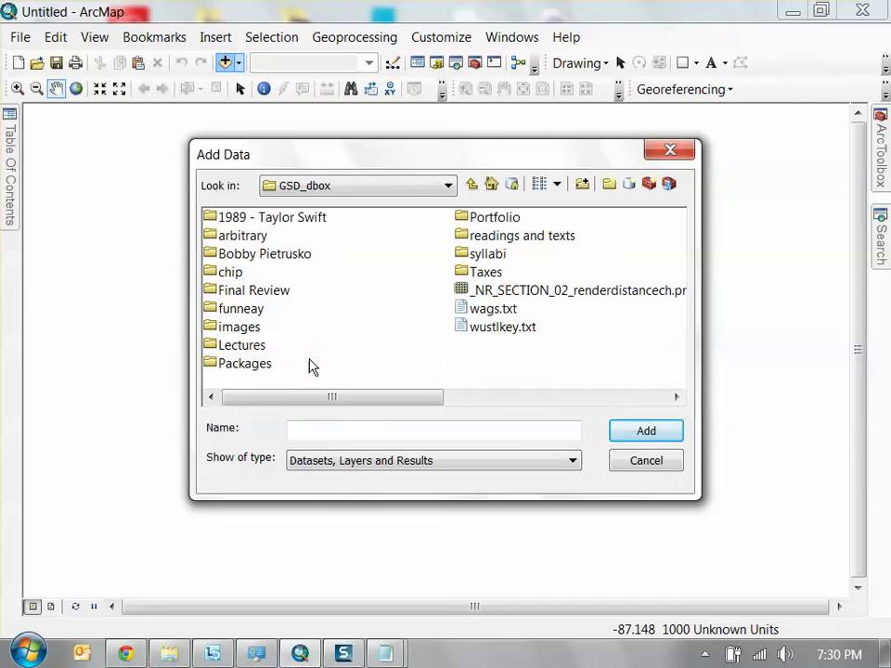
pyautogui.doubleClick(245, 364)
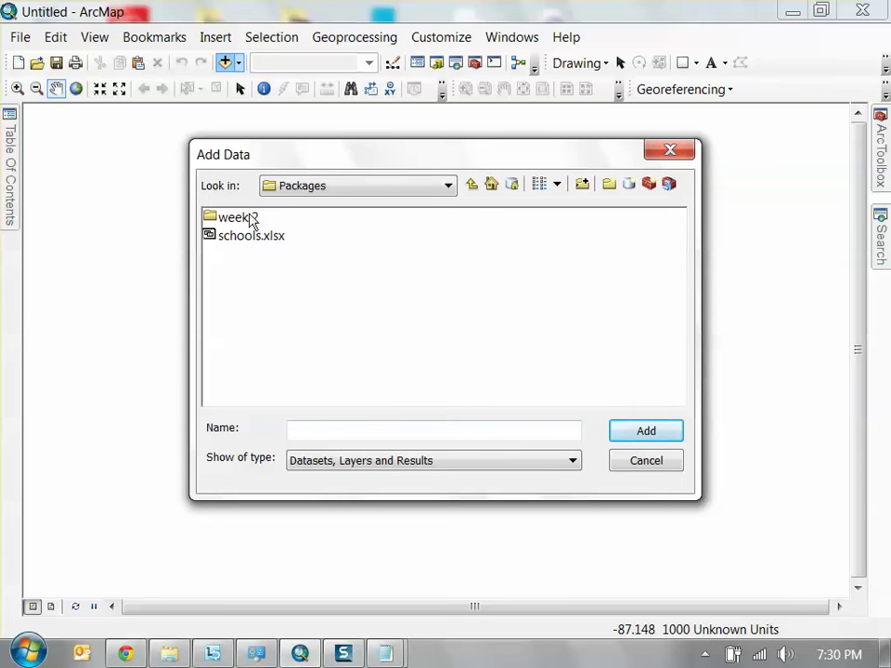
pyautogui.doubleClick(238, 217)
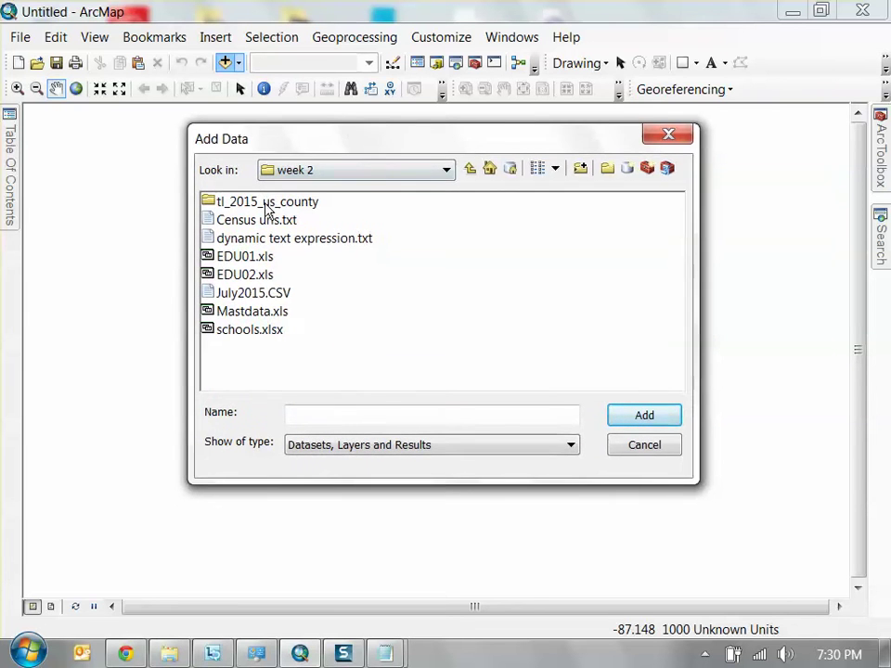
pyautogui.doubleClick(307, 204)
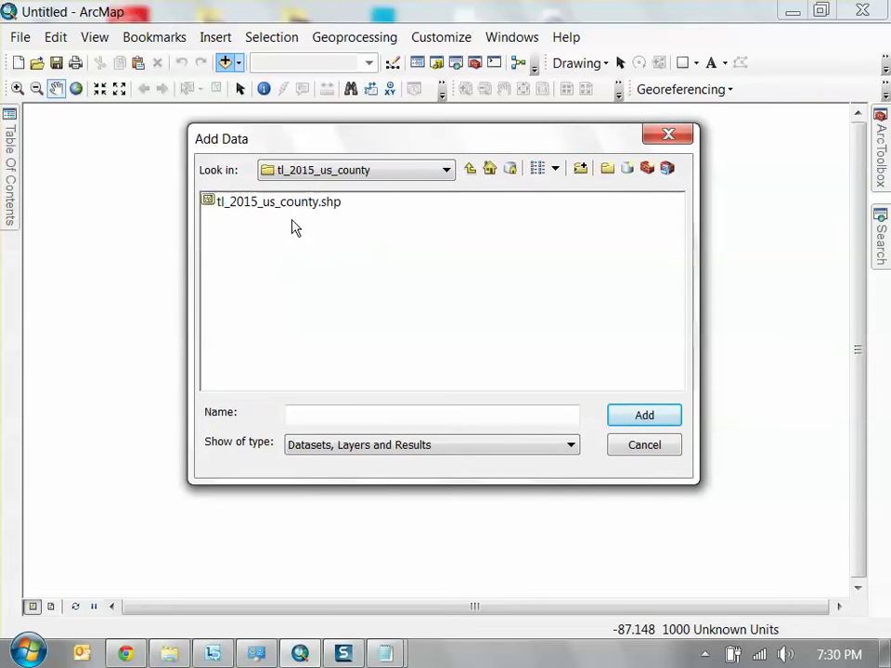
pyautogui.click(297, 203)
pyautogui.click(644, 415)
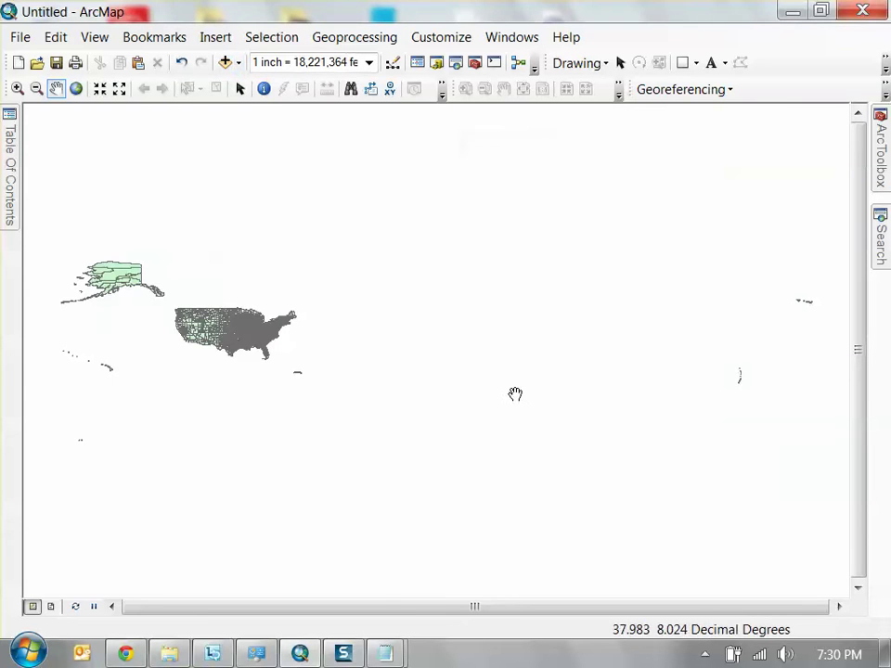
pyautogui.moveTo(195, 260); pyautogui.dragTo(474, 246)
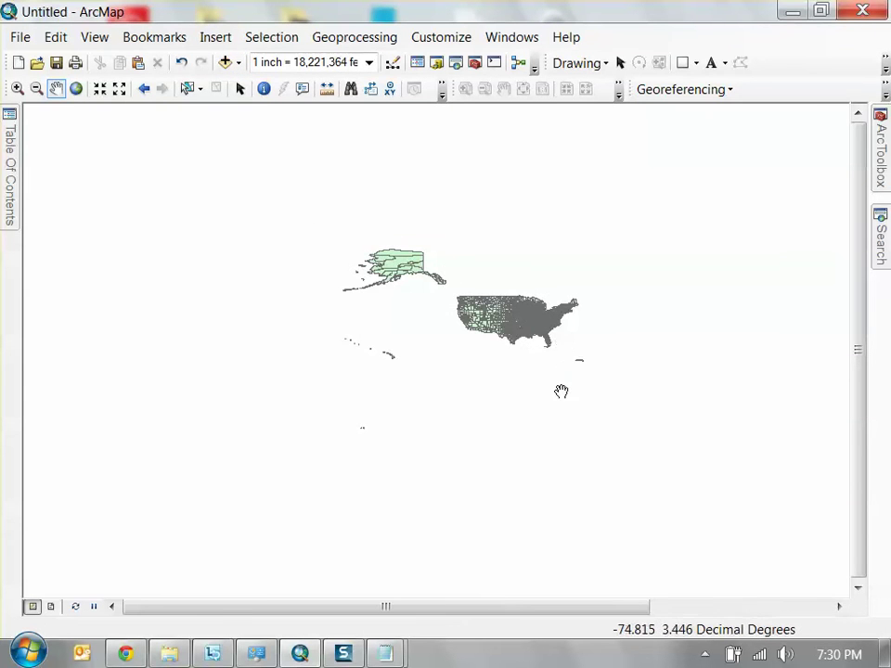
# Examine the county layer across the contiguous United States and Alaska, and check the data frame's coordinate system
pyautogui.scroll(-2, 537, 322)
pyautogui.scroll(-1, 537, 322)
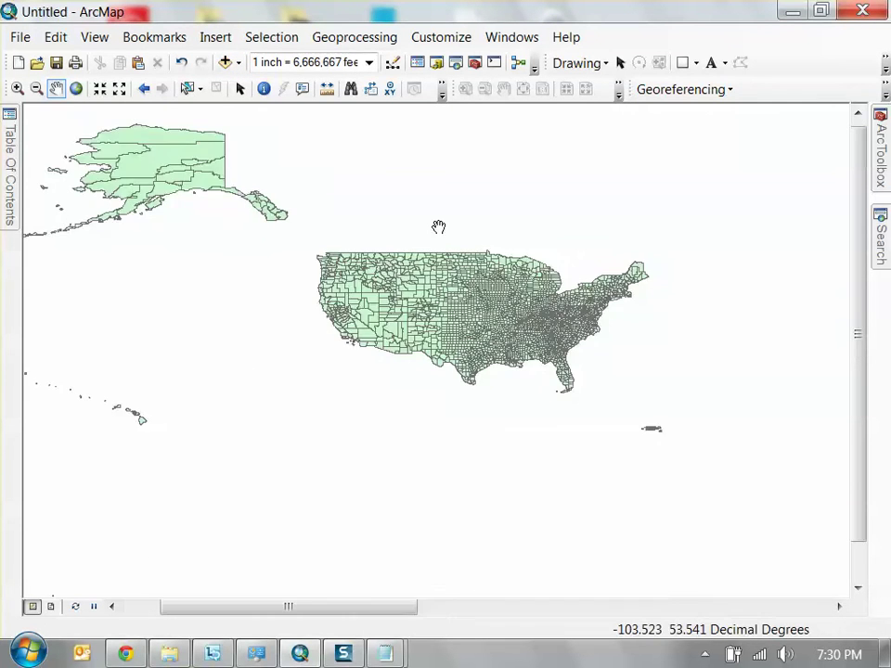
pyautogui.scroll(-1, 546, 399)
pyautogui.scroll(-1, 546, 399)
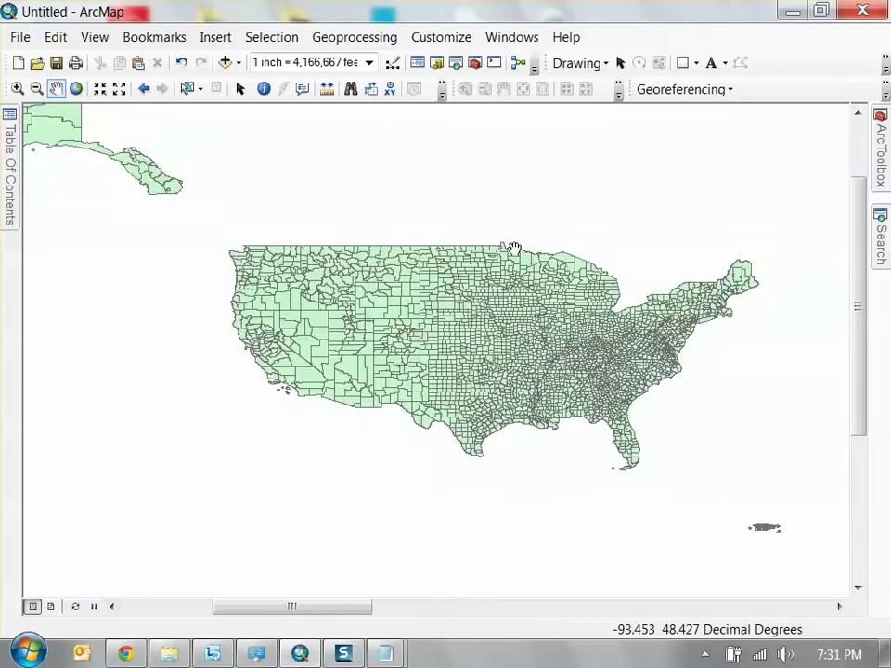
pyautogui.scroll(-2, 590, 405)
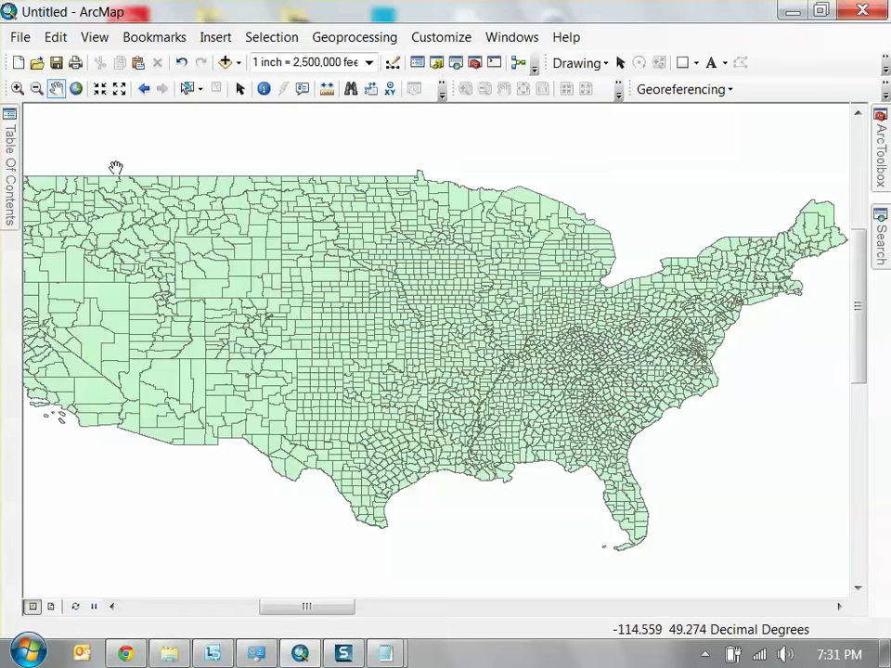
pyautogui.moveTo(11, 139)
pyautogui.doubleClick(76, 157)
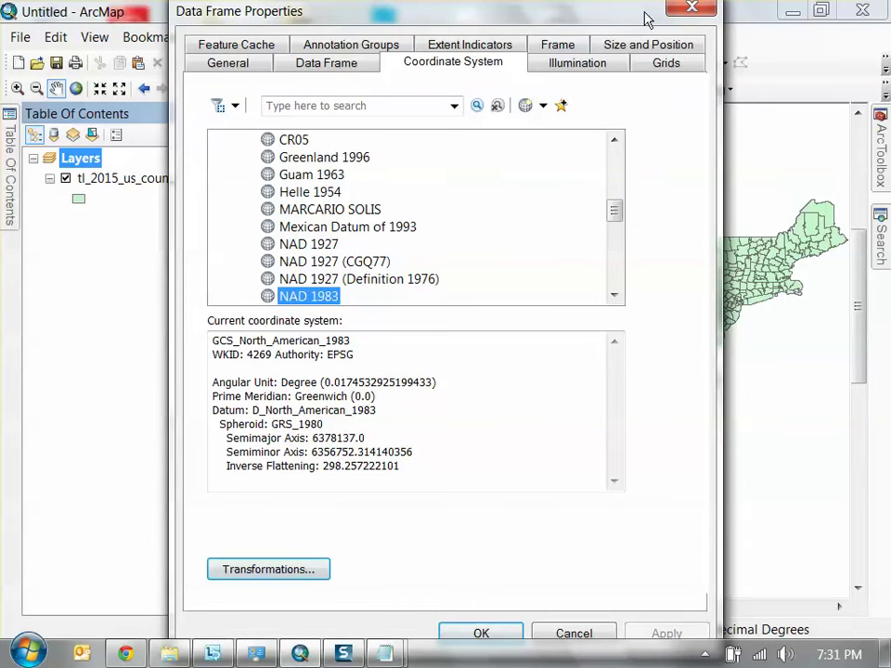
pyautogui.moveTo(612, 17); pyautogui.dragTo(461, 165)
pyautogui.press('Escape')
pyautogui.scroll(-1, 538, 294)
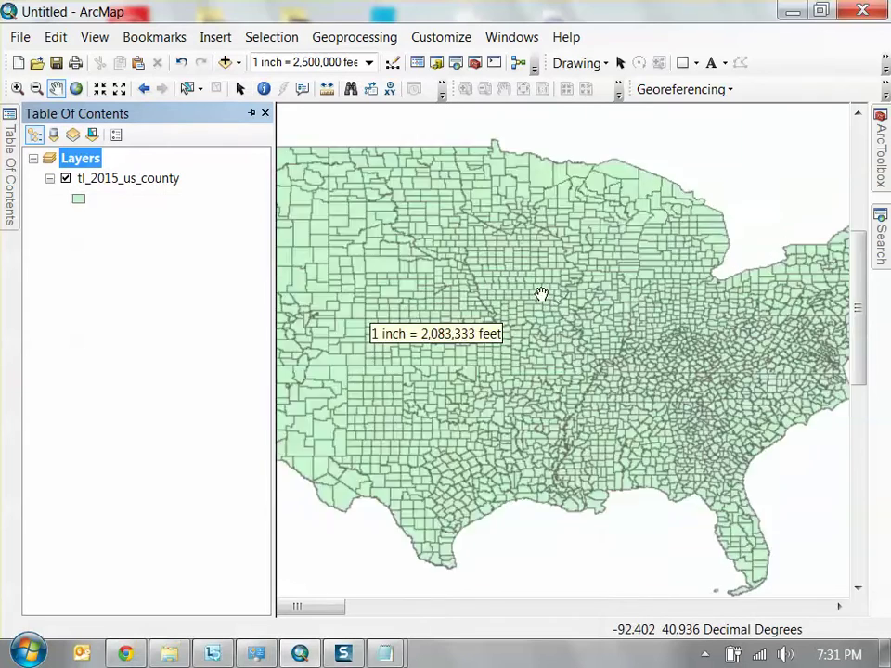
pyautogui.scroll(3, 538, 295)
pyautogui.moveTo(521, 252); pyautogui.dragTo(557, 309)
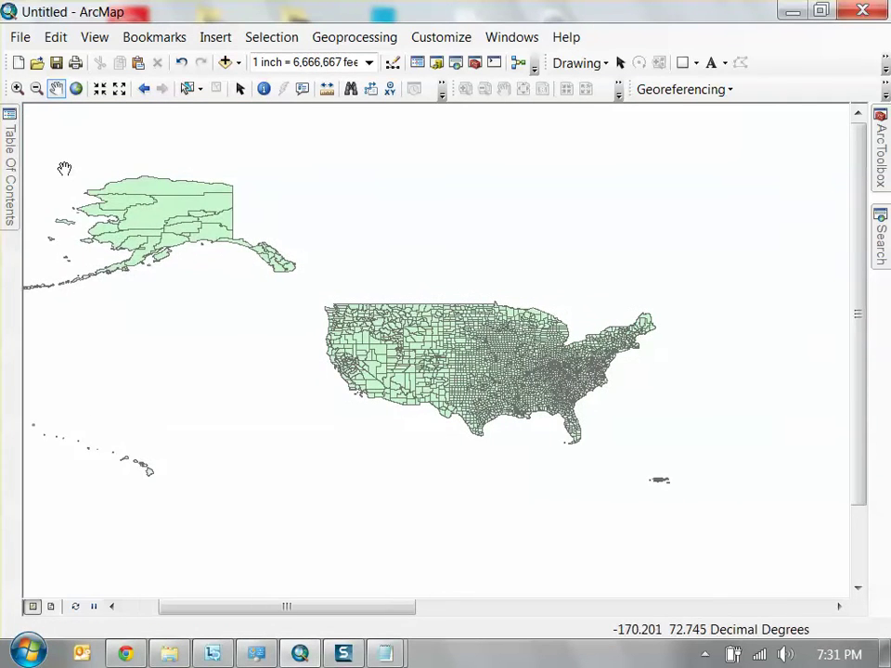
# Open the data frame's coordinate system settings and expand the North America group under Geographic Coordinate Systems
pyautogui.moveTo(11, 159)
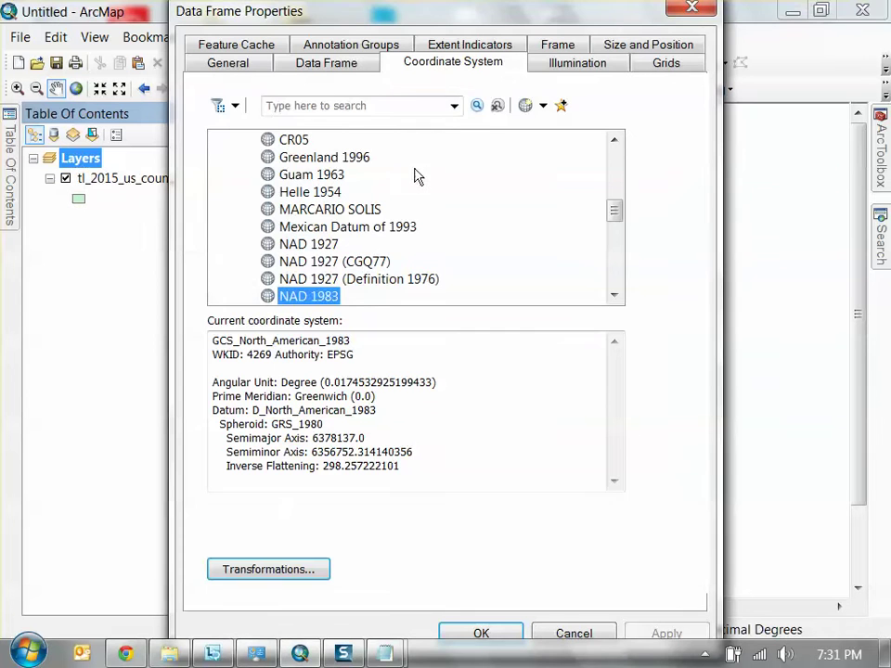
pyautogui.click(380, 107)
pyautogui.moveTo(611, 213); pyautogui.dragTo(613, 159)
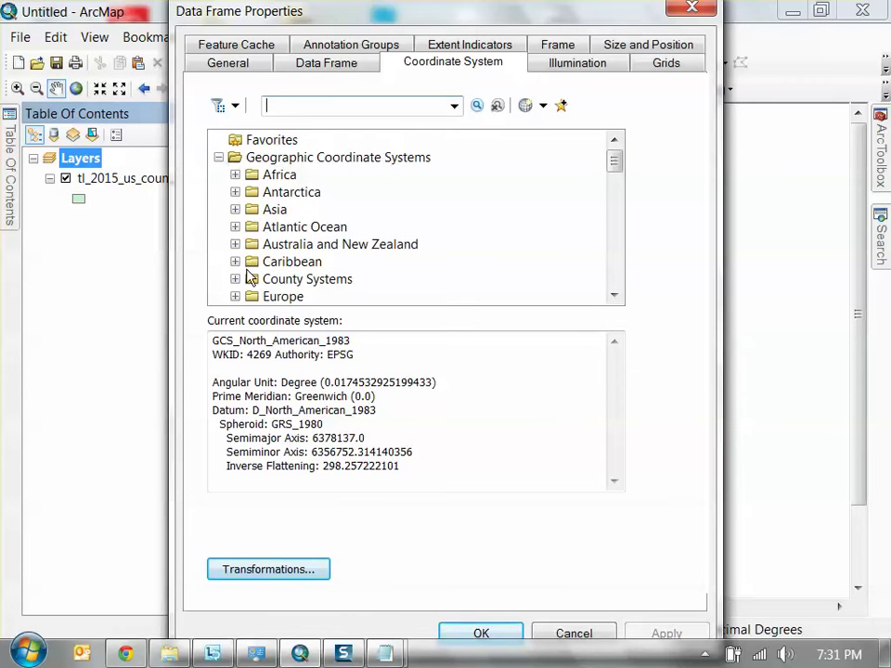
pyautogui.doubleClick(263, 157)
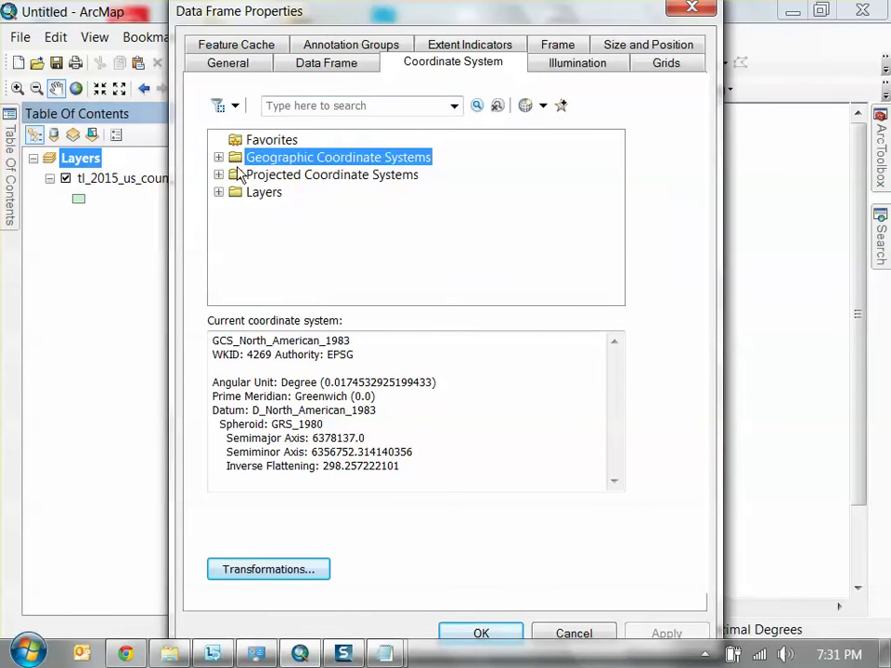
pyautogui.press('Right')
pyautogui.scroll(-2, 289, 213)
pyautogui.doubleClick(297, 209)
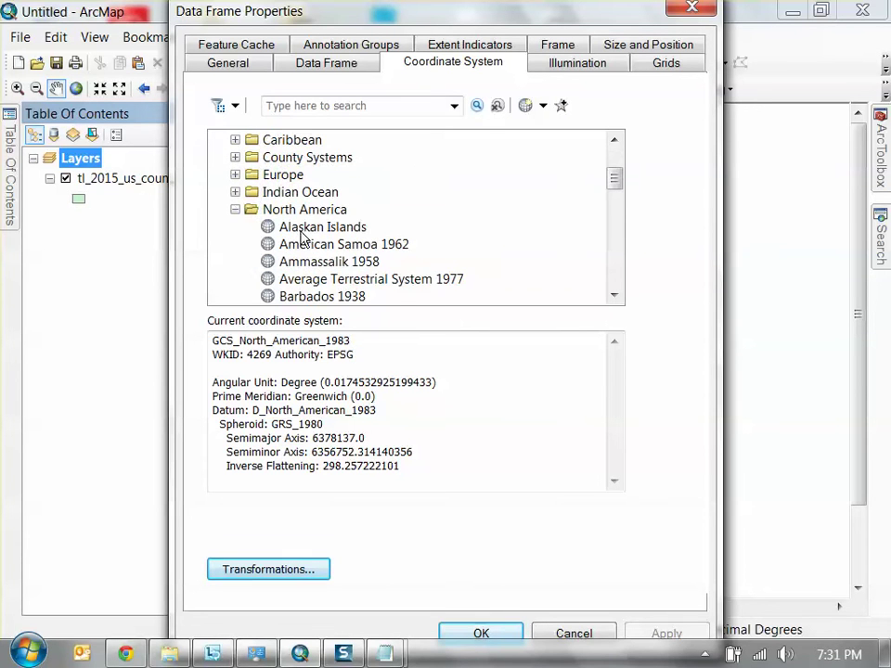
# Look through the North American geographic coordinate systems, including the NAD 1927 and NAD 1983 entries, and collapse the group
pyautogui.scroll(-1, 314, 235)
pyautogui.click(331, 212)
pyautogui.scroll(-2, 334, 232)
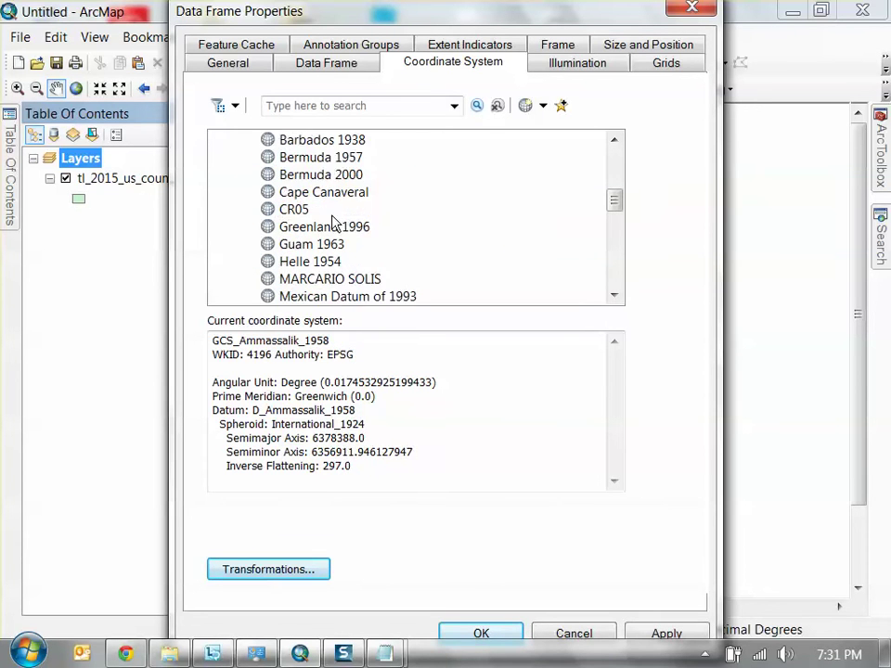
pyautogui.scroll(2, 334, 235)
pyautogui.scroll(-3, 342, 236)
pyautogui.scroll(-1, 348, 231)
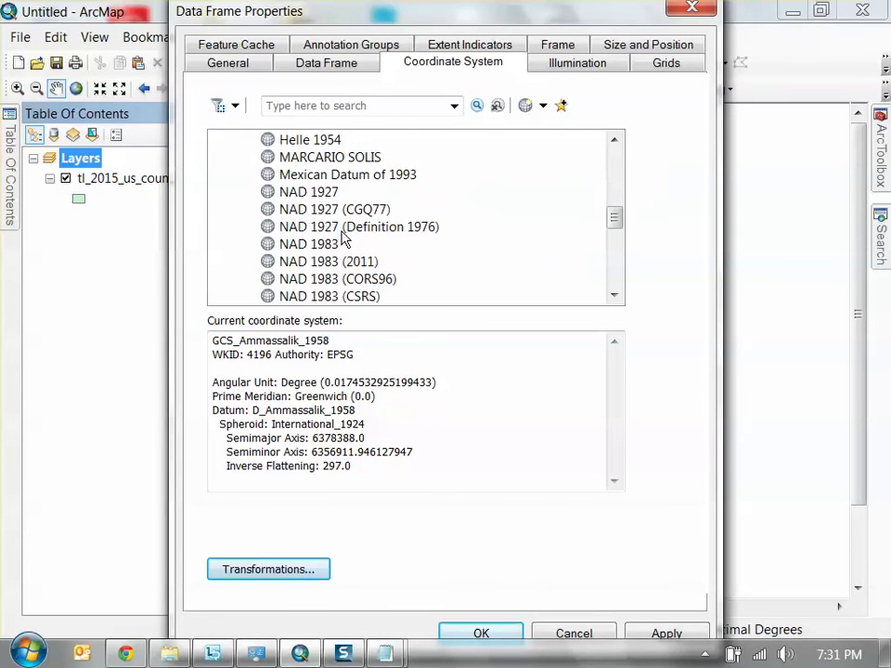
pyautogui.scroll(6, 315, 227)
pyautogui.click(236, 193)
# Expand Projected Coordinate Systems and look over its categories
pyautogui.scroll(-1, 267, 232)
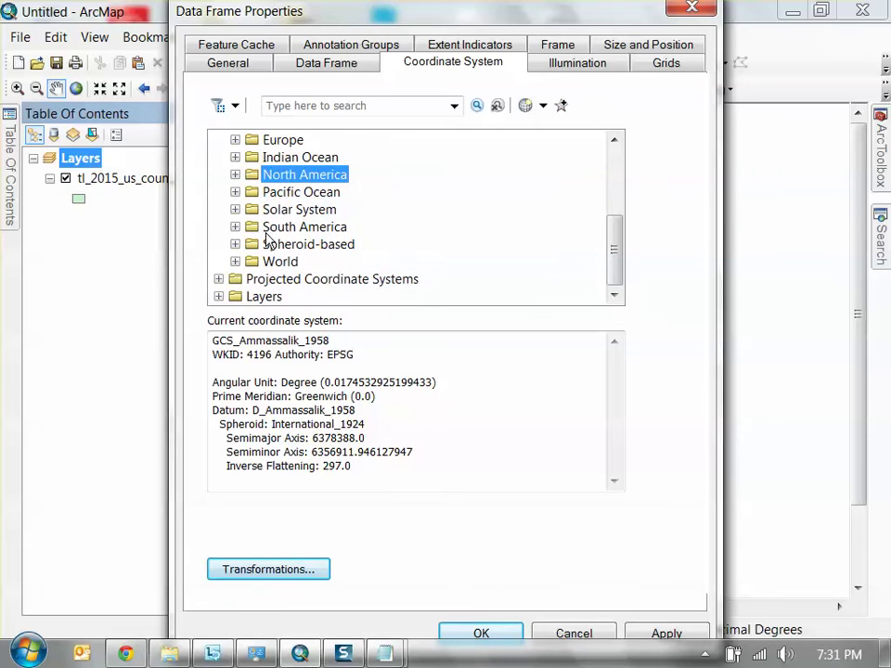
pyautogui.click(219, 279)
pyautogui.scroll(-1, 264, 283)
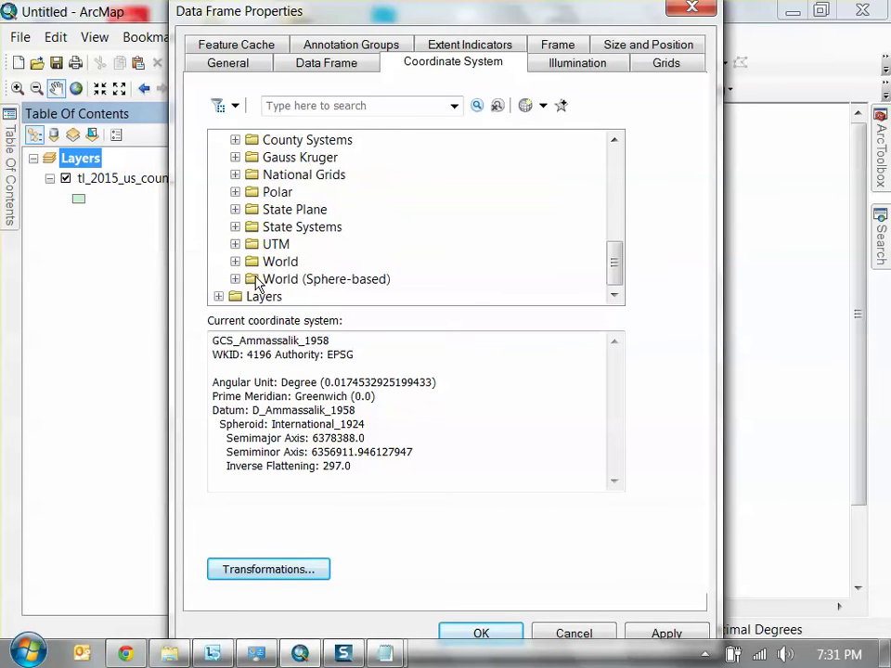
pyautogui.scroll(2, 258, 285)
pyautogui.scroll(5, 258, 274)
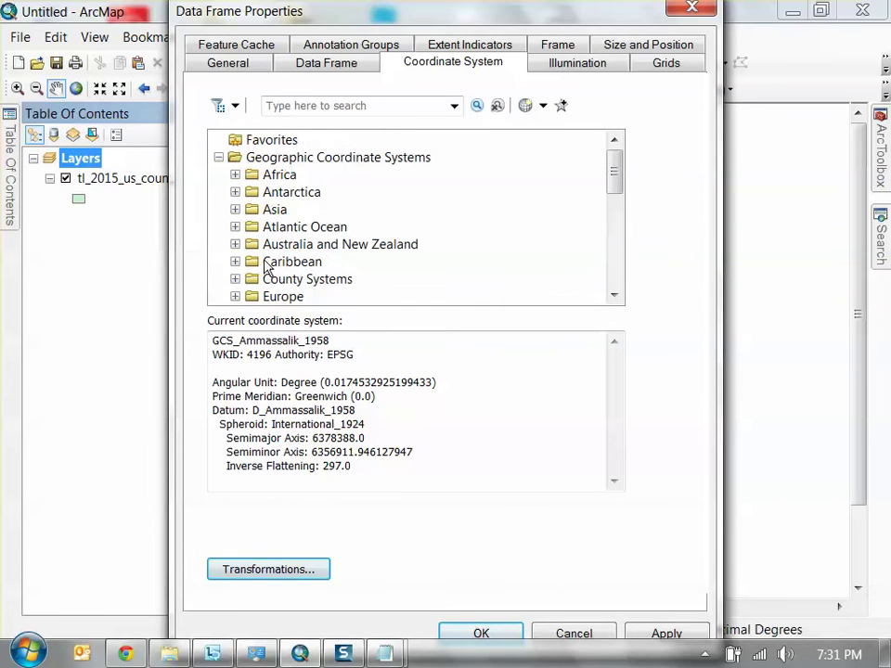
# Search the coordinate systems for "north america" and look through the matching geographic systems
pyautogui.click(311, 105)
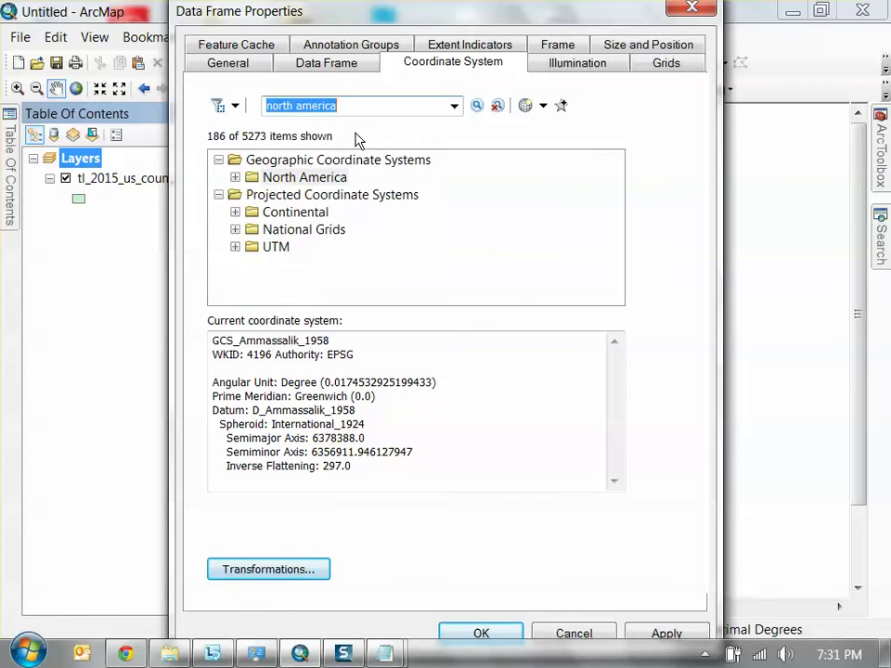
pyautogui.doubleClick(249, 177)
pyautogui.scroll(-7, 281, 249)
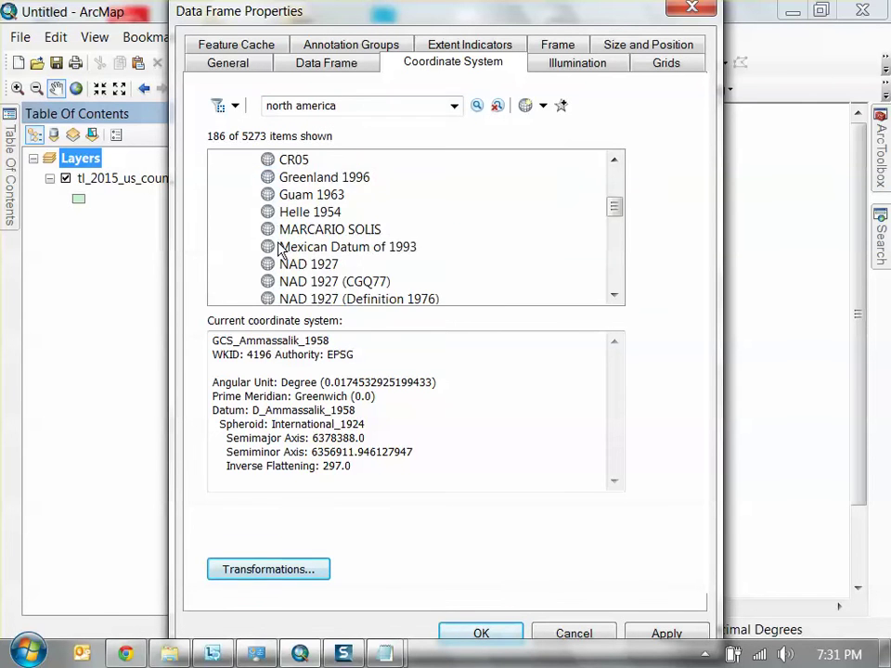
pyautogui.scroll(-6, 281, 249)
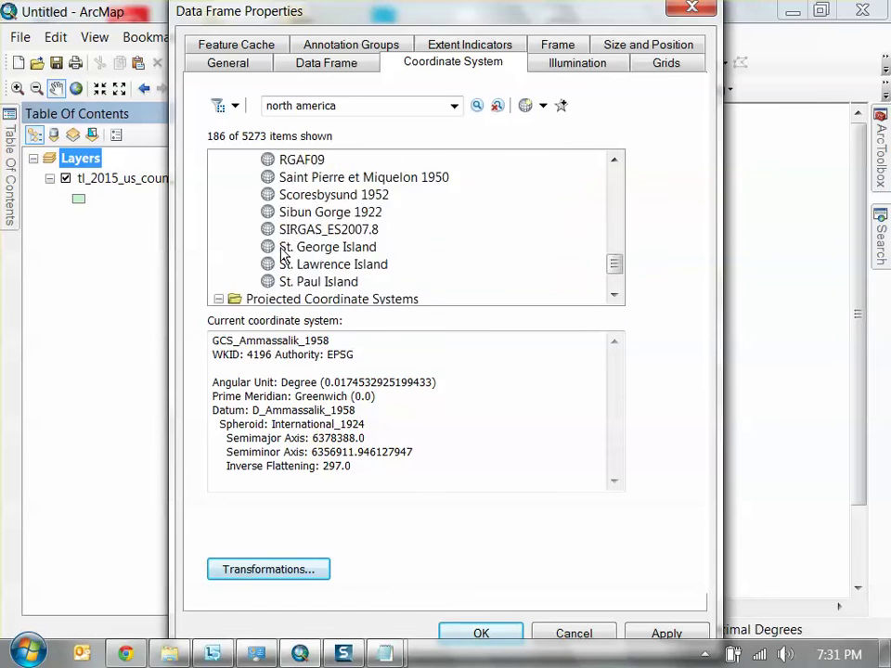
pyautogui.scroll(4, 284, 247)
pyautogui.scroll(10, 284, 245)
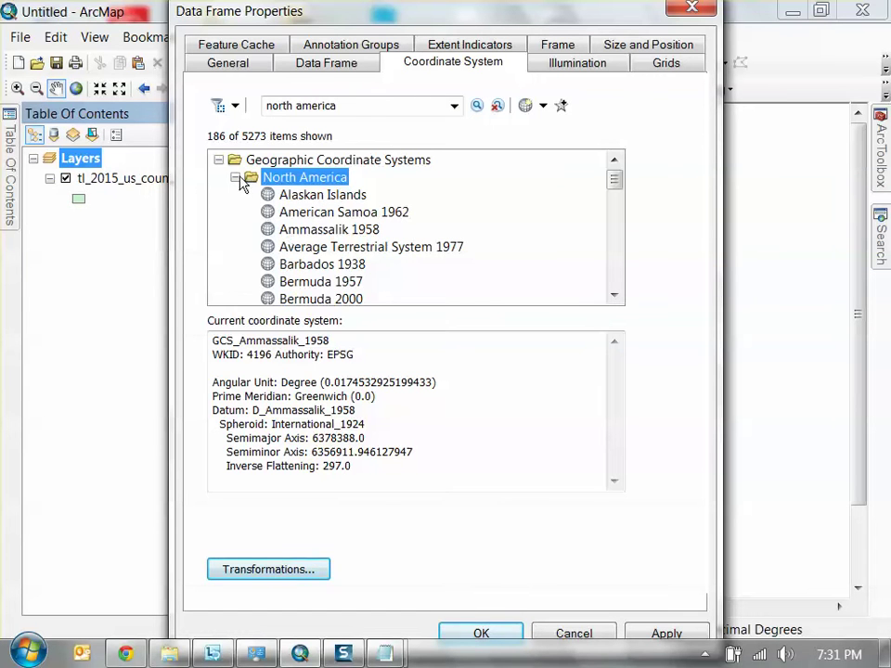
pyautogui.click(237, 178)
# Set the data frame's projection to NAD 1983 Contiguous USA Albers from the continental North America projected systems
pyautogui.click(234, 213)
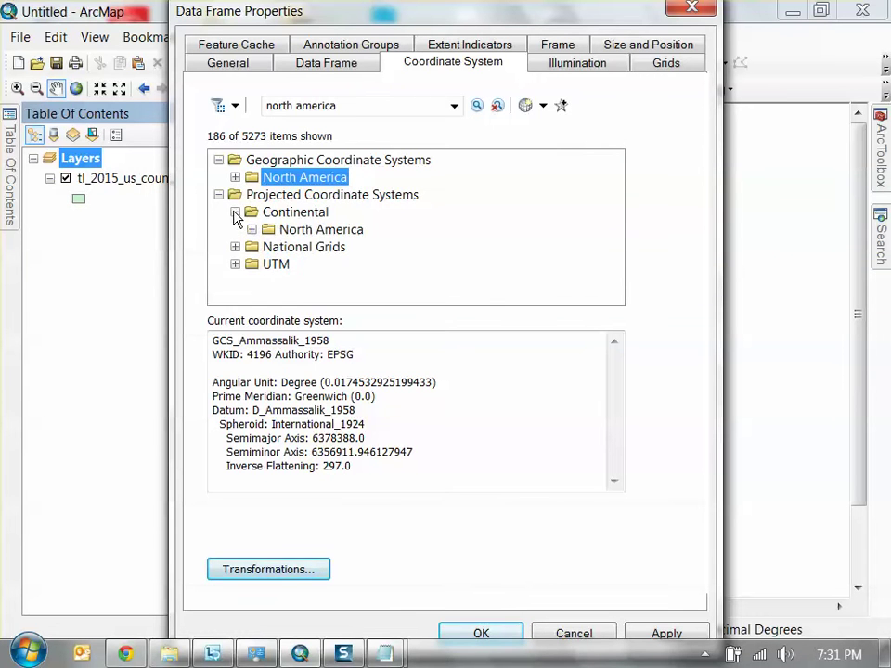
pyautogui.click(252, 229)
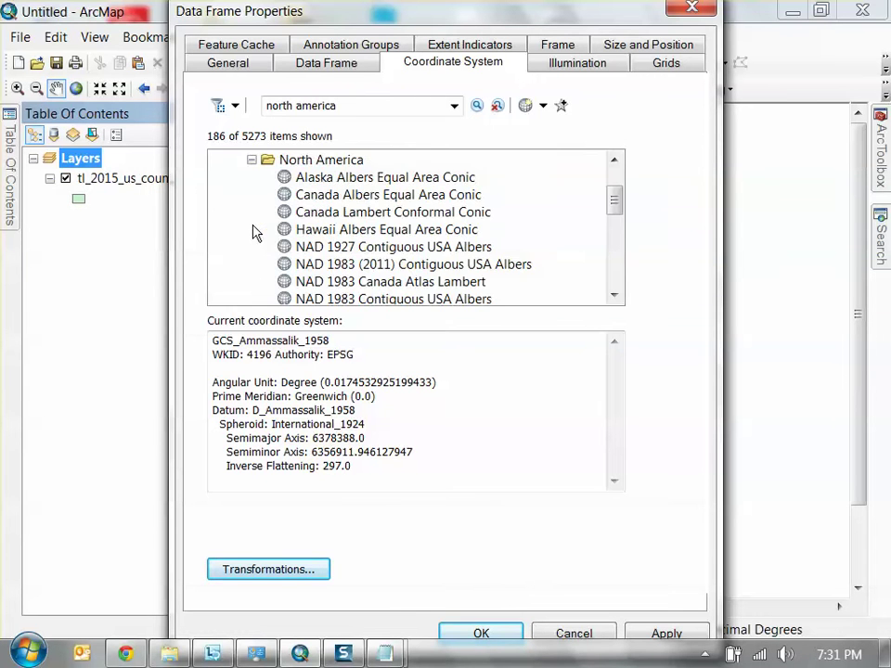
pyautogui.click(299, 248)
pyautogui.scroll(-1, 371, 268)
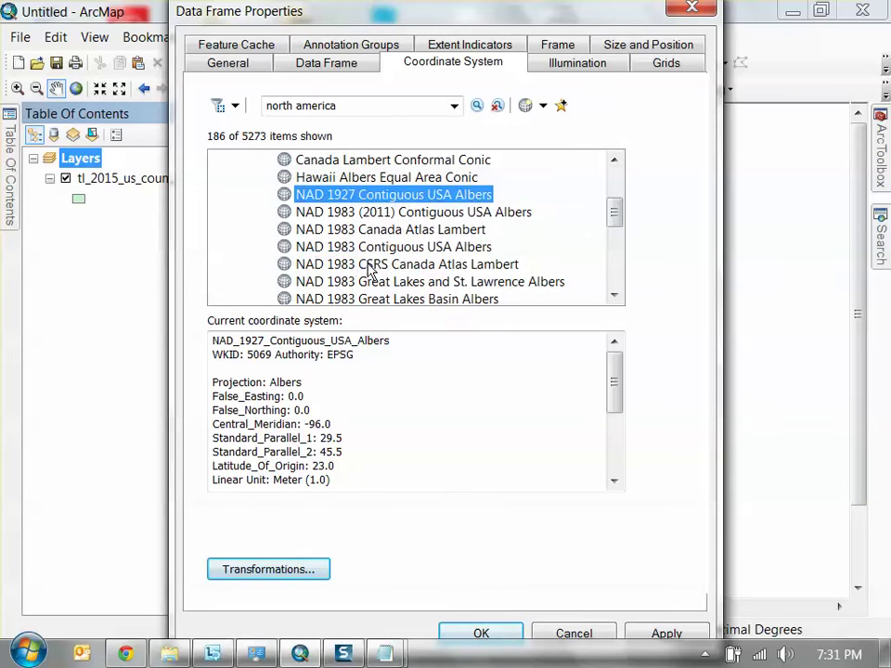
pyautogui.click(427, 247)
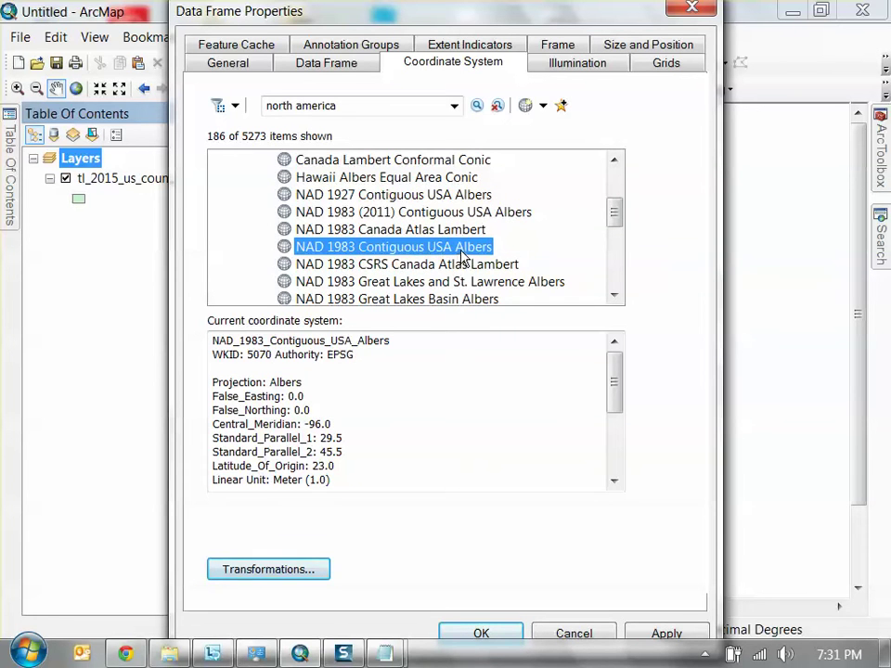
pyautogui.doubleClick(402, 253)
pyautogui.click(479, 635)
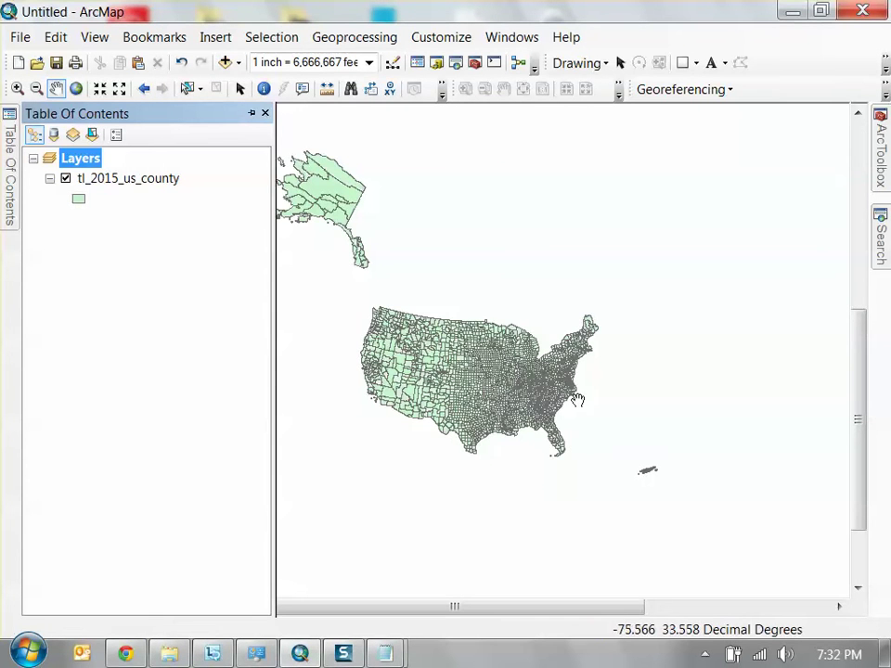
# Examine the shape of the reprojected counties in the contiguous United States and in the outlying states and islands
pyautogui.moveTo(469, 343); pyautogui.dragTo(532, 336)
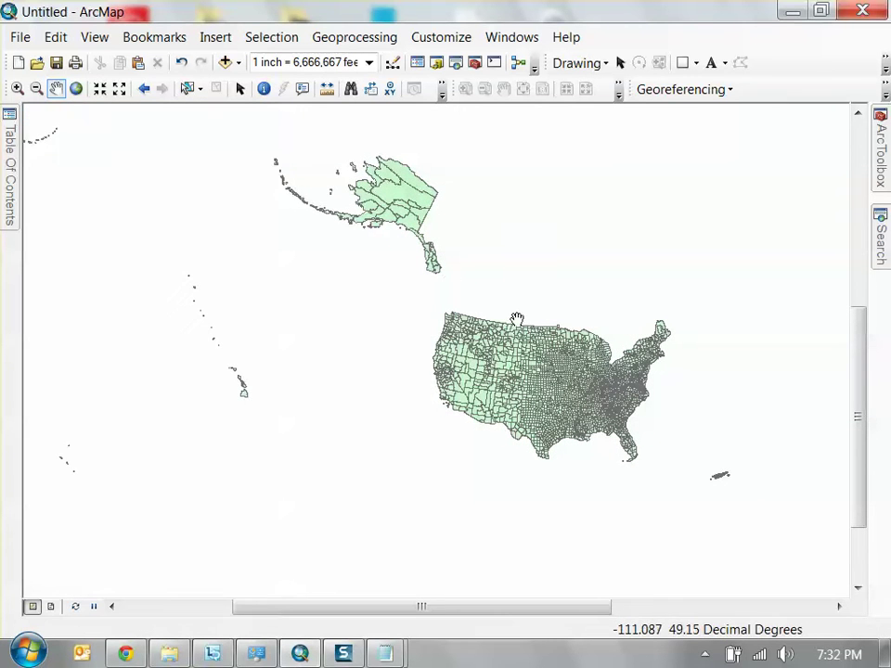
pyautogui.moveTo(454, 373)
pyautogui.mouseDown()
pyautogui.moveTo(532, 373)
pyautogui.moveTo(359, 364)
pyautogui.mouseUp()
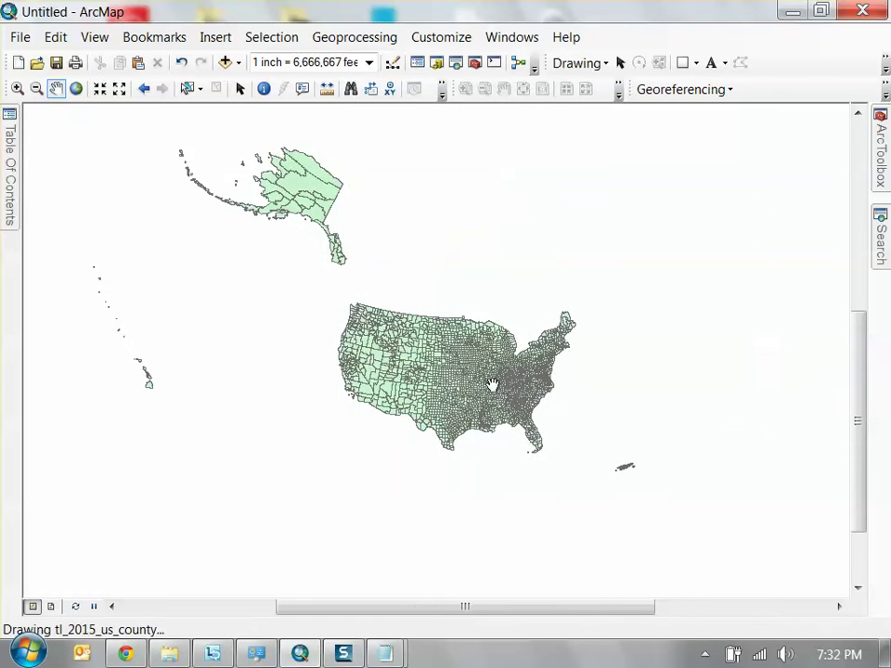
pyautogui.scroll(2, 502, 378)
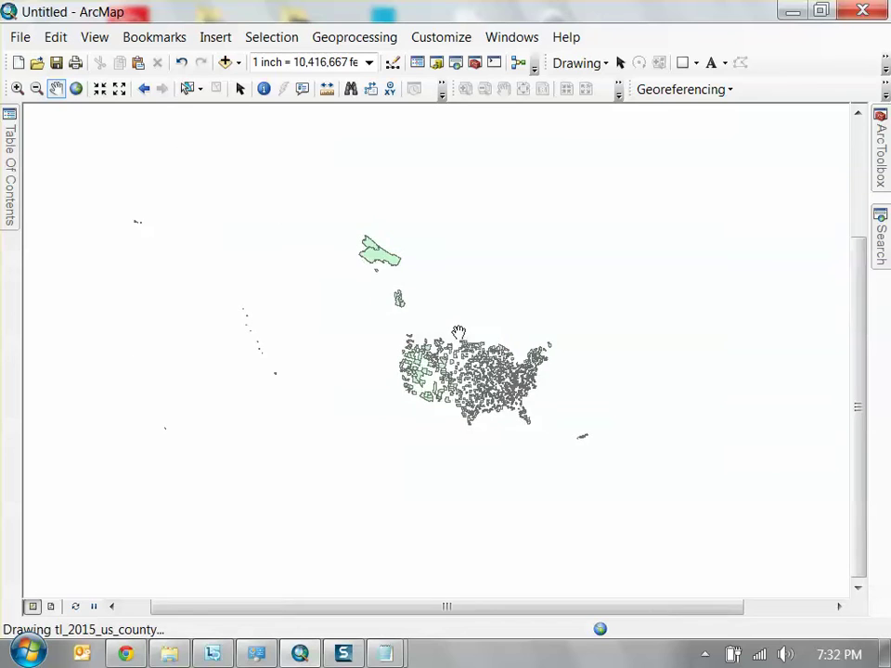
pyautogui.scroll(-1, 487, 374)
pyautogui.scroll(-3, 487, 374)
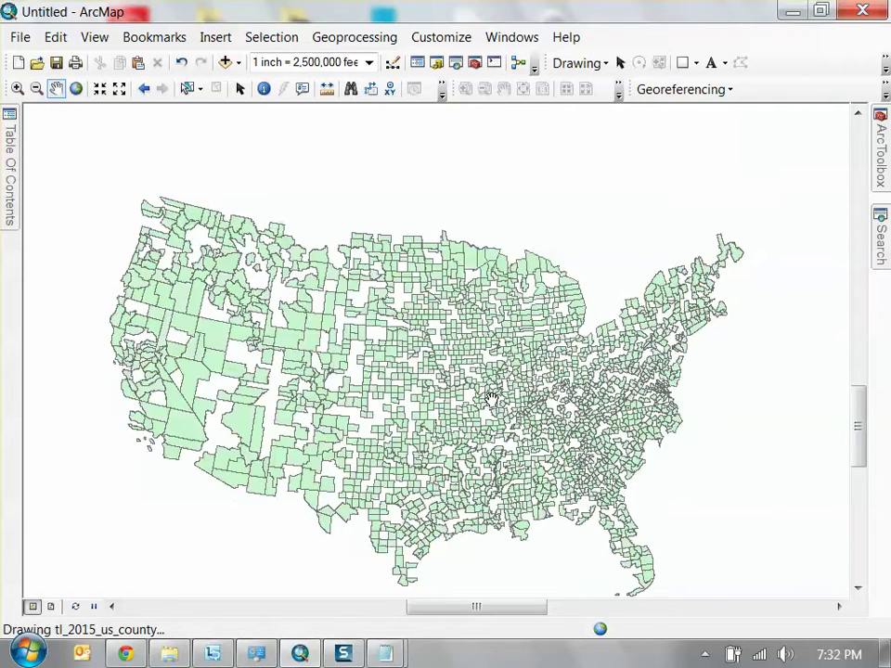
pyautogui.moveTo(510, 378); pyautogui.dragTo(573, 321)
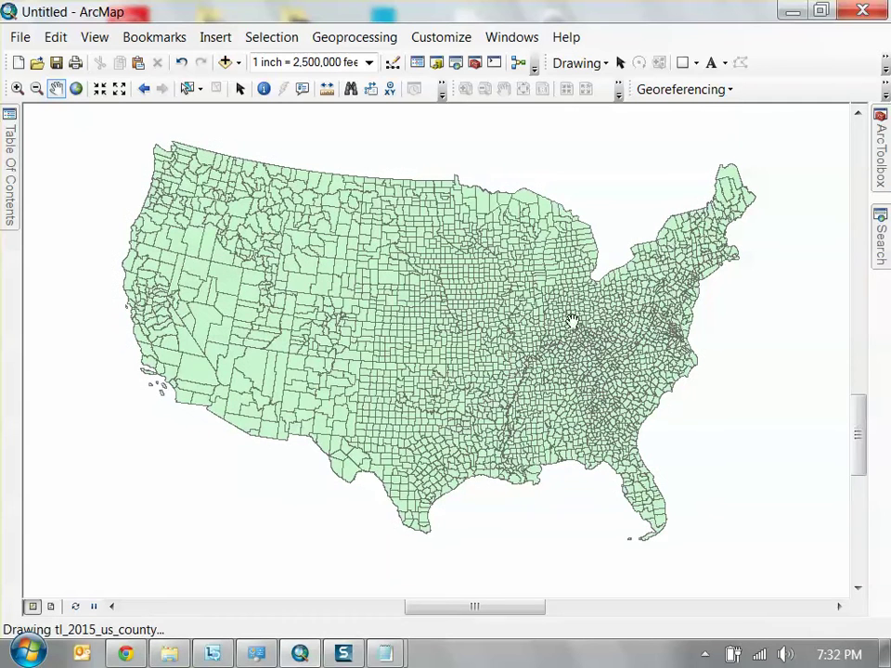
pyautogui.moveTo(533, 274); pyautogui.dragTo(532, 284)
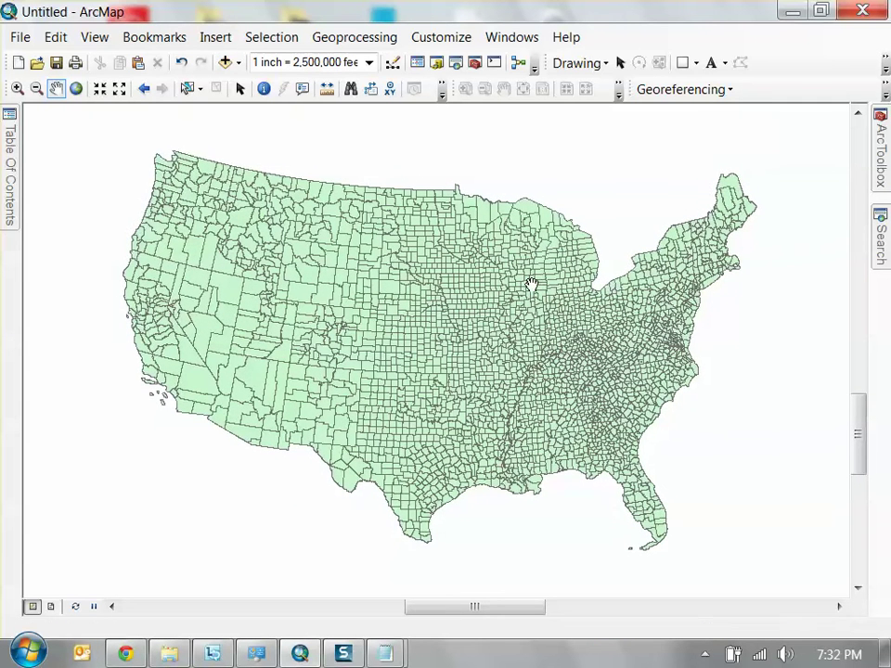
pyautogui.click(443, 160)
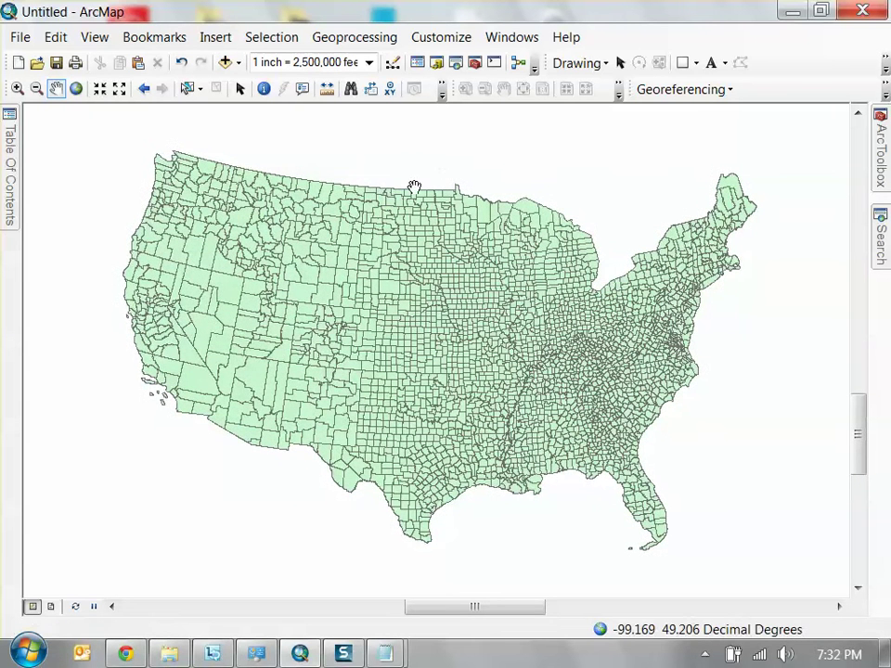
pyautogui.scroll(3, 402, 298)
pyautogui.scroll(2, 401, 298)
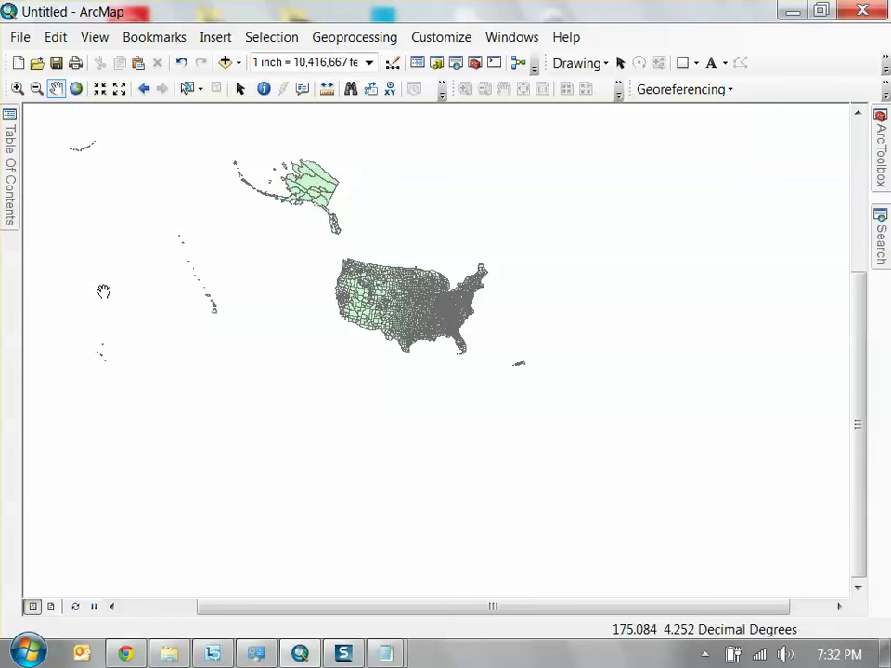
pyautogui.scroll(3, 418, 275)
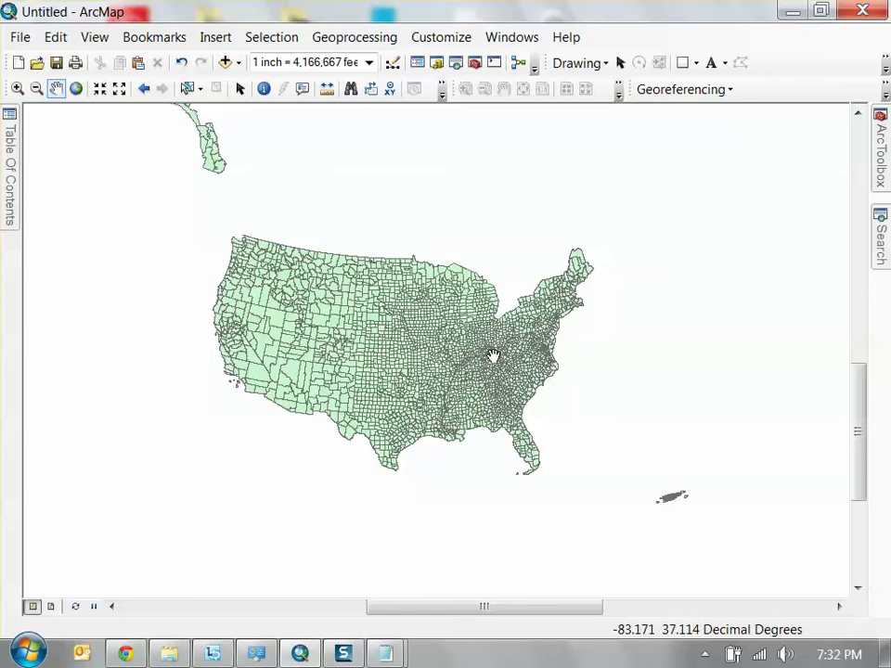
pyautogui.moveTo(507, 317); pyautogui.dragTo(546, 304)
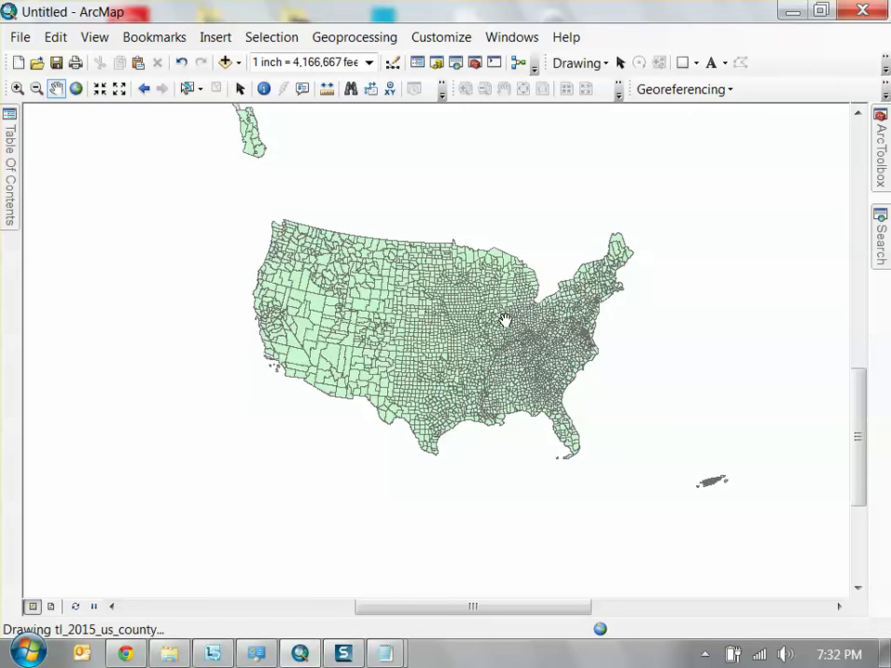
pyautogui.scroll(1, 504, 320)
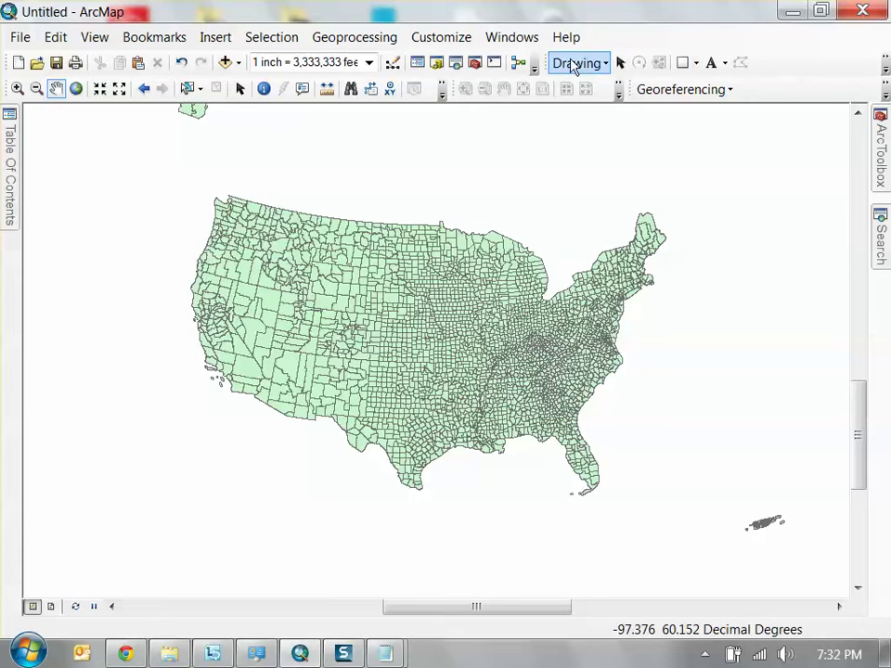
pyautogui.click(594, 63)
pyautogui.click(557, 40)
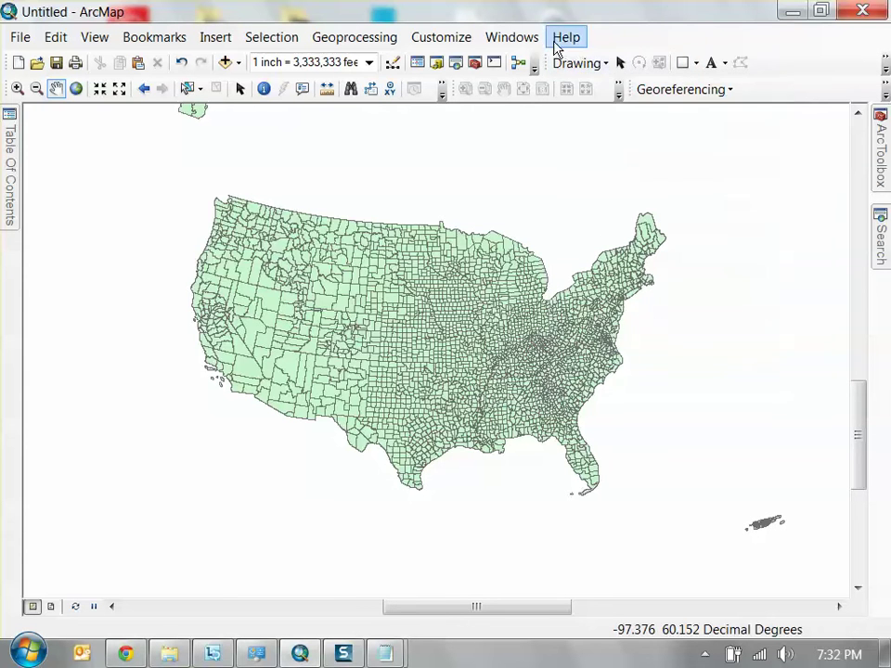
pyautogui.click(533, 39)
pyautogui.moveTo(455, 45)
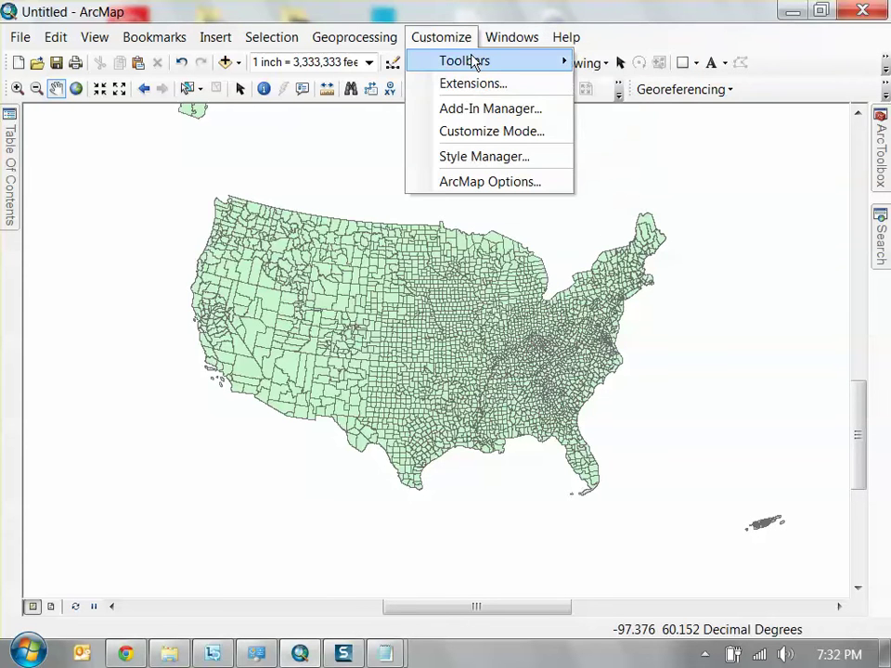
pyautogui.moveTo(470, 61)
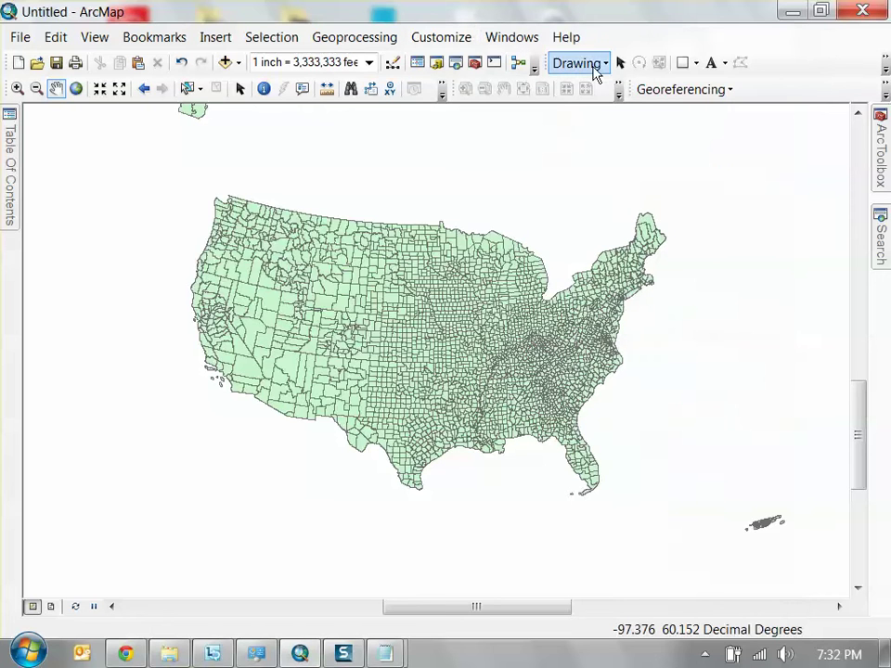
# Draw a rectangle graphic enclosing the contiguous United States and leaving out the outlying states and islands
pyautogui.click(696, 63)
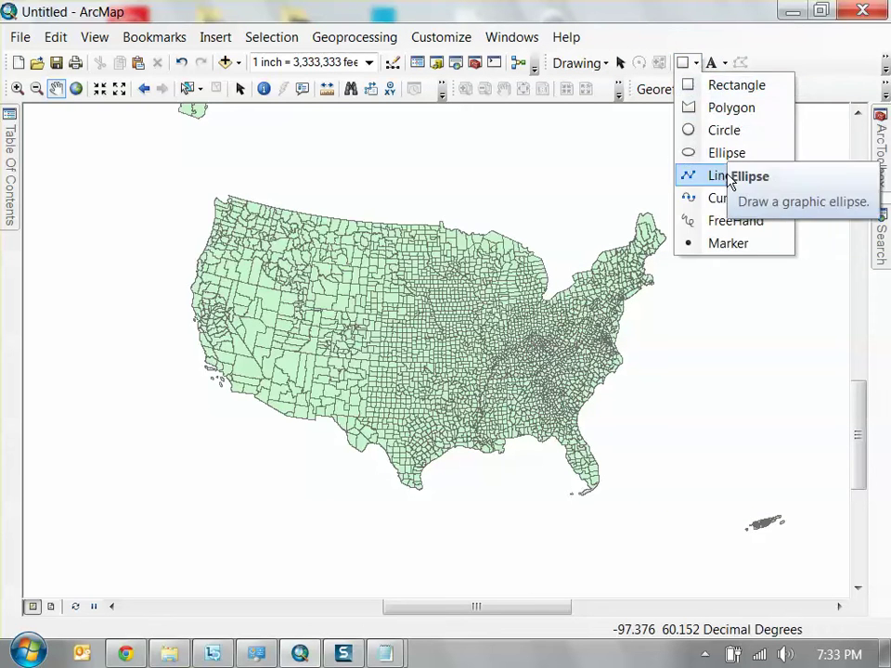
pyautogui.click(711, 86)
pyautogui.moveTo(168, 176); pyautogui.dragTo(692, 516)
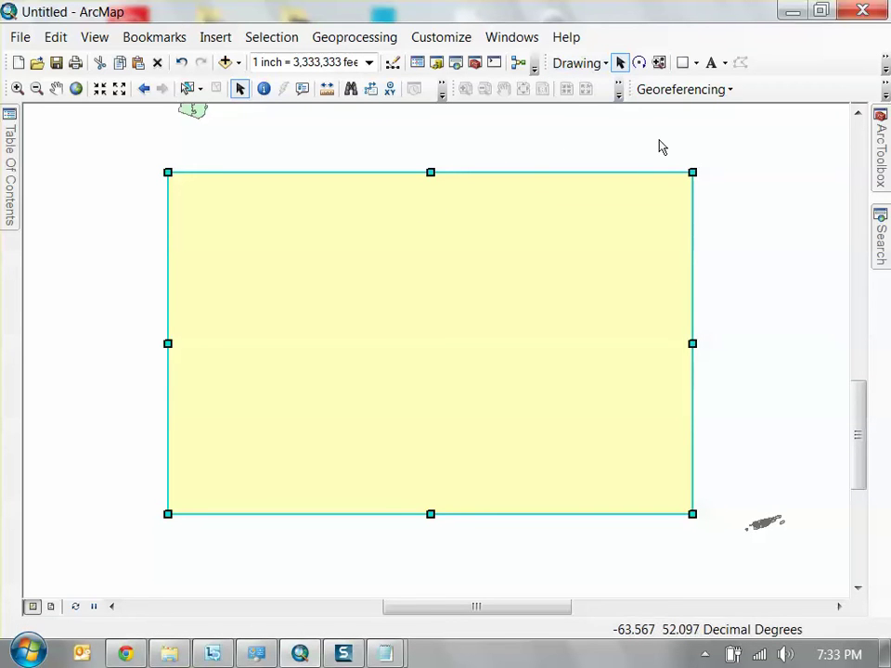
# Convert the rectangle graphic to the shapefile usa_bbox in the data frame's coordinate system, deleting the graphic after conversion, and add it as a layer
pyautogui.click(586, 64)
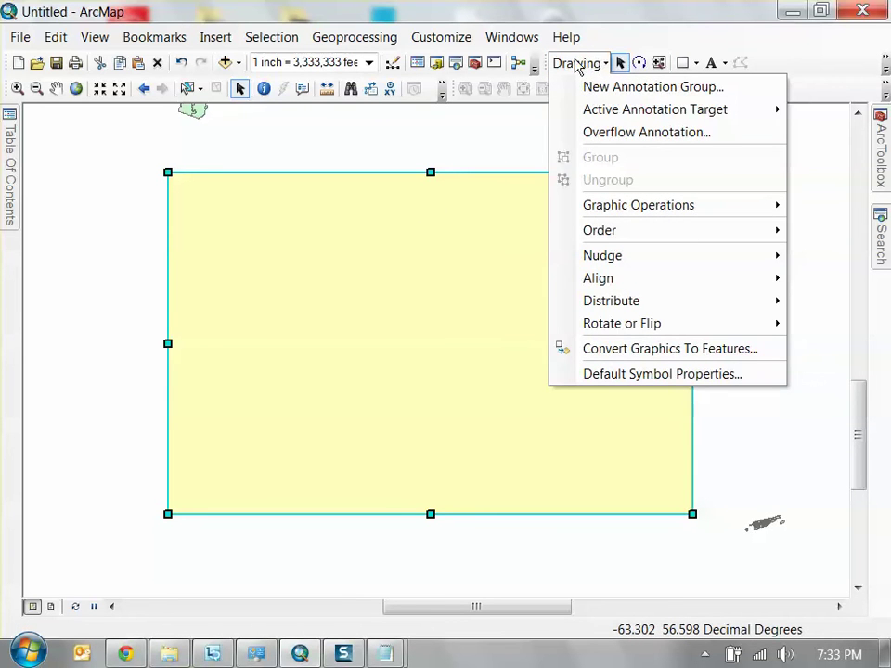
pyautogui.click(652, 349)
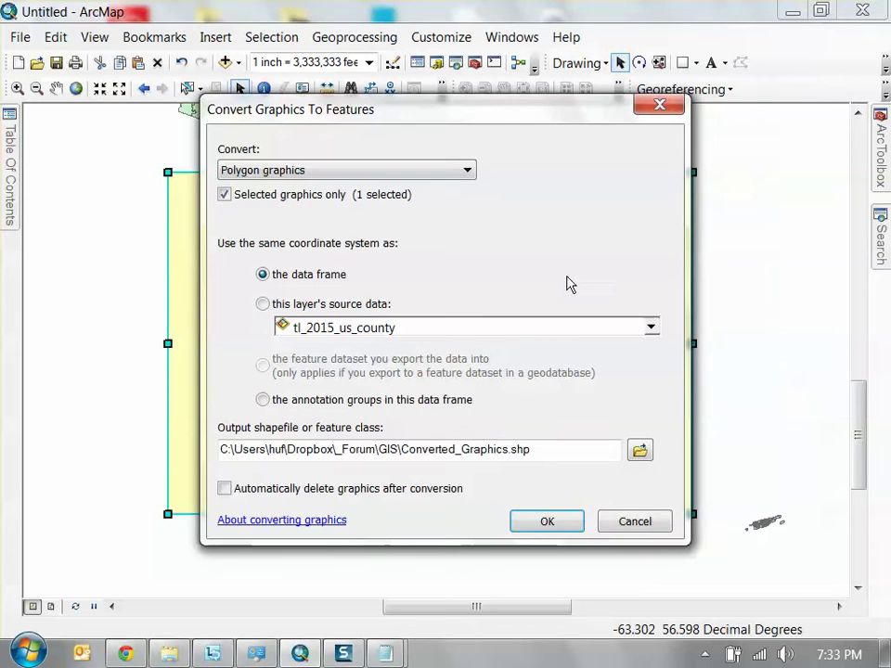
pyautogui.moveTo(458, 120); pyautogui.dragTo(632, 278)
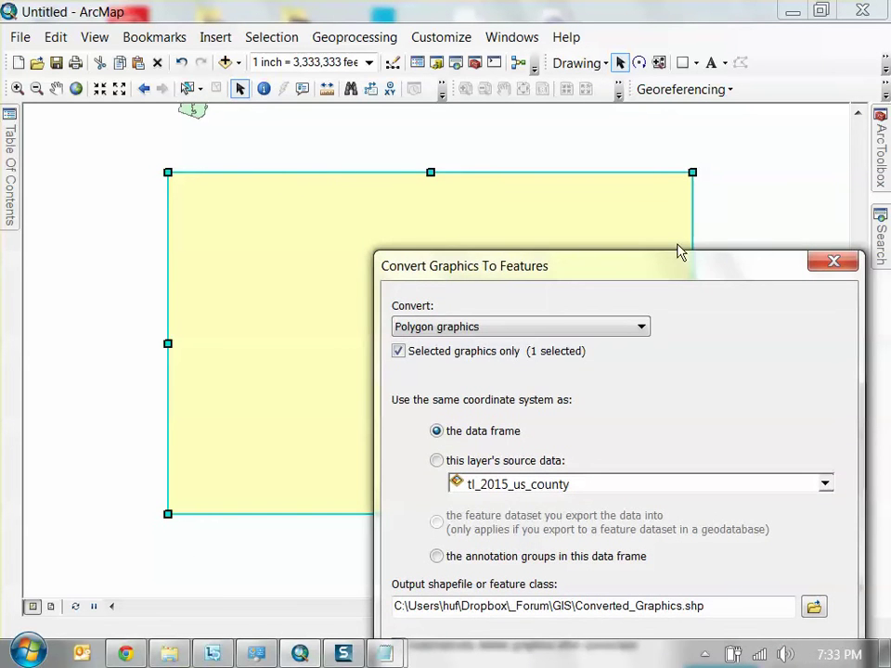
pyautogui.moveTo(678, 252); pyautogui.dragTo(743, 344)
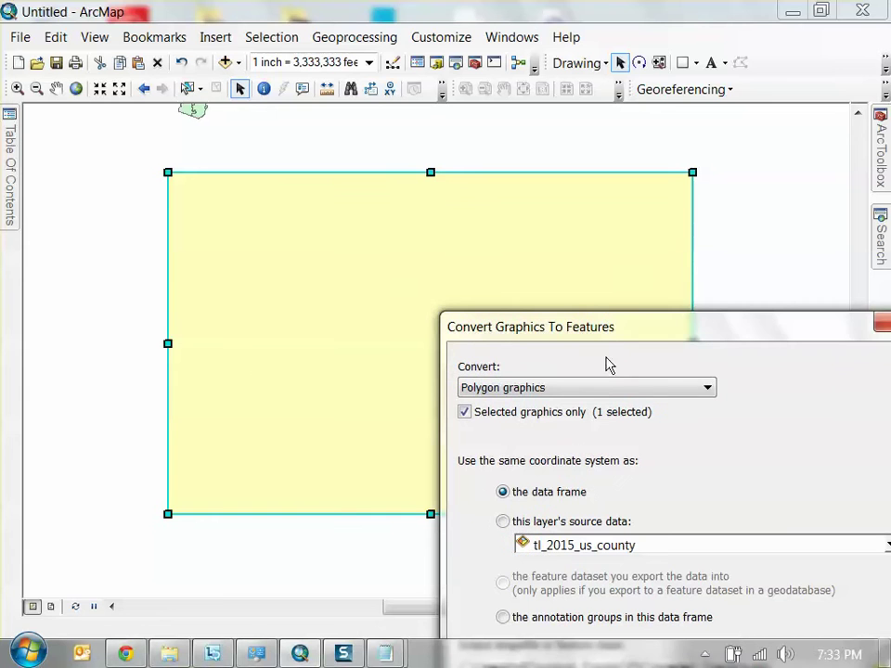
pyautogui.moveTo(591, 347); pyautogui.dragTo(360, 112)
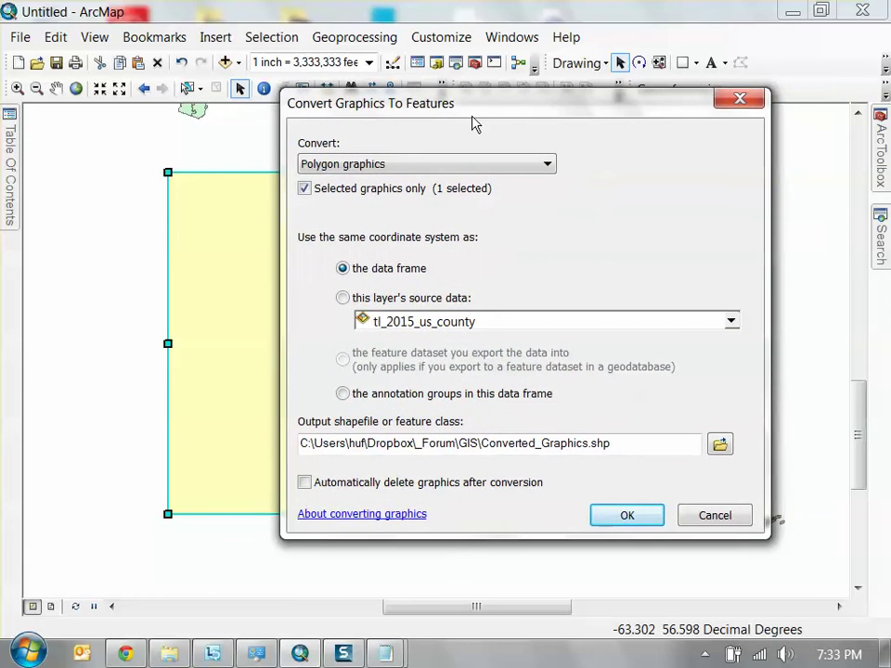
pyautogui.moveTo(494, 125); pyautogui.dragTo(460, 94)
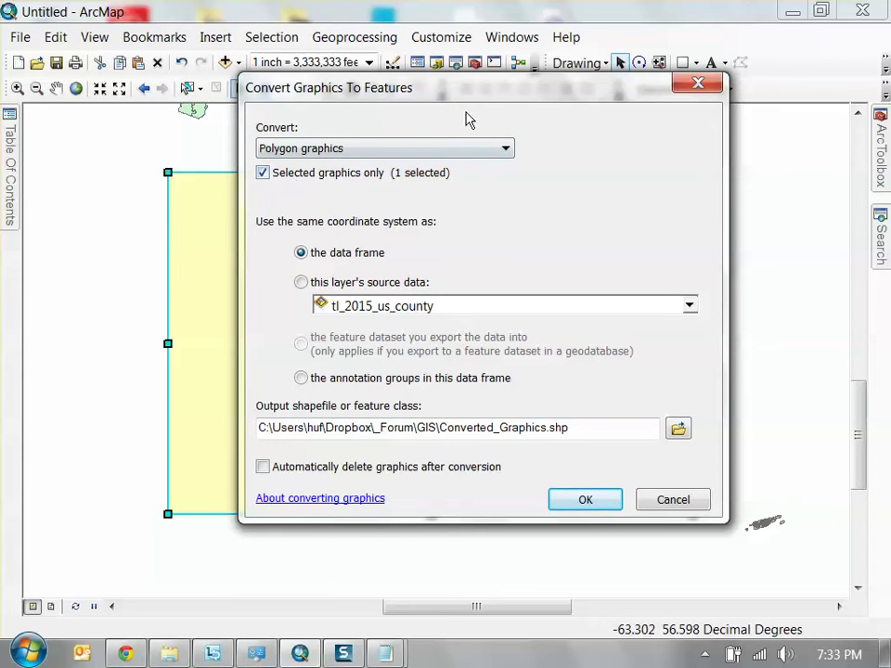
pyautogui.click(679, 429)
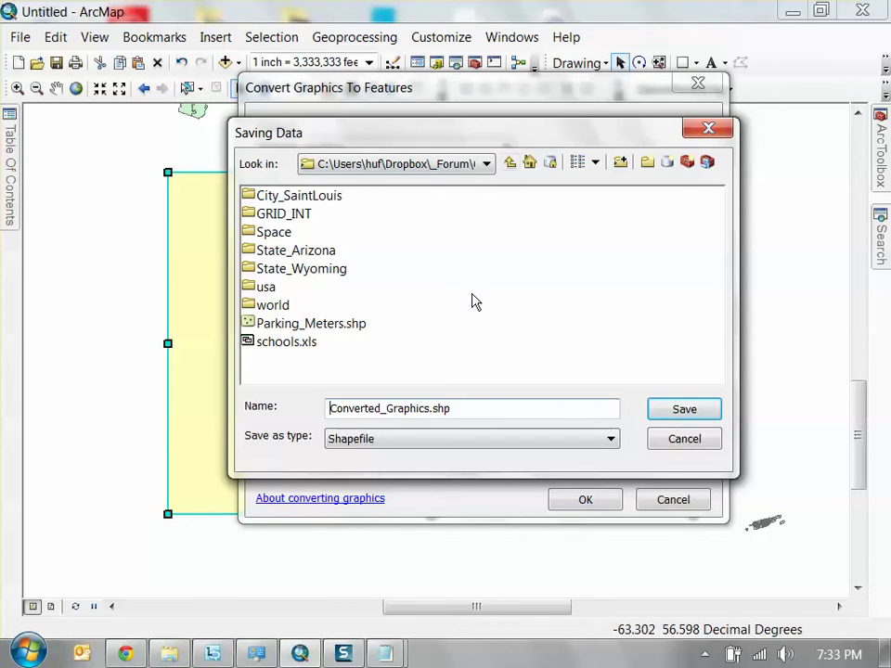
pyautogui.doubleClick(481, 418)
pyautogui.write('usa_bbox')
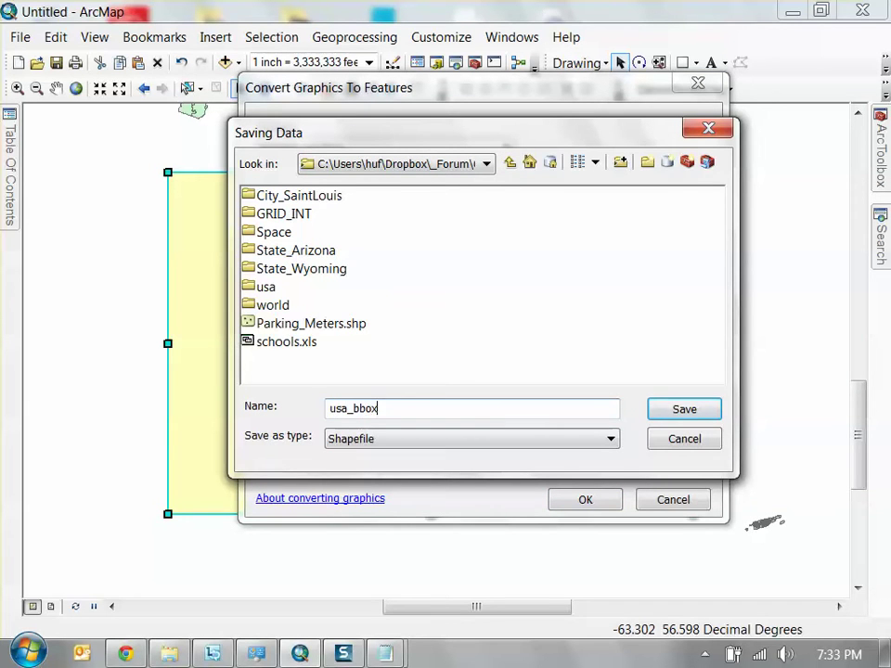
pyautogui.click(683, 409)
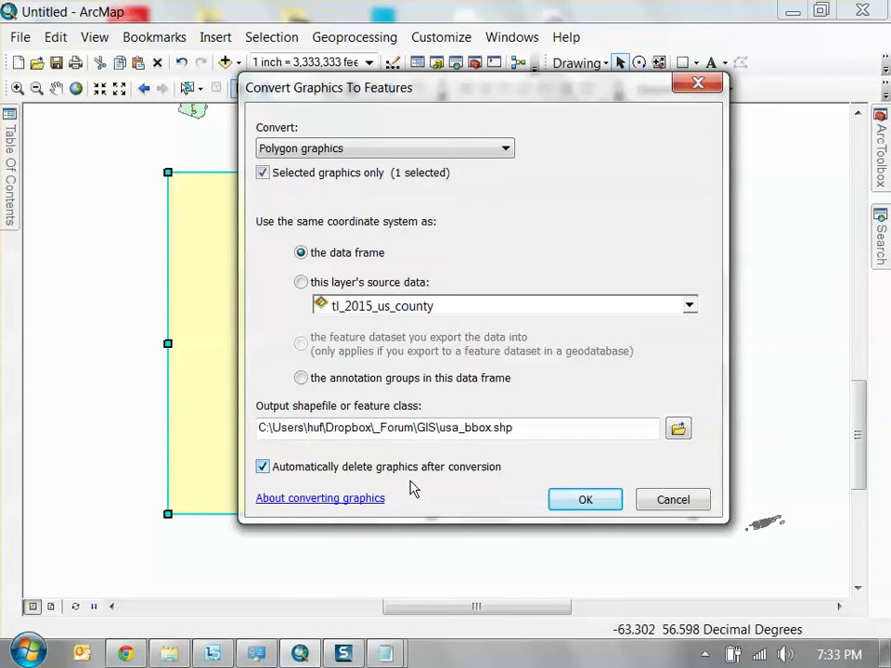
pyautogui.click(557, 500)
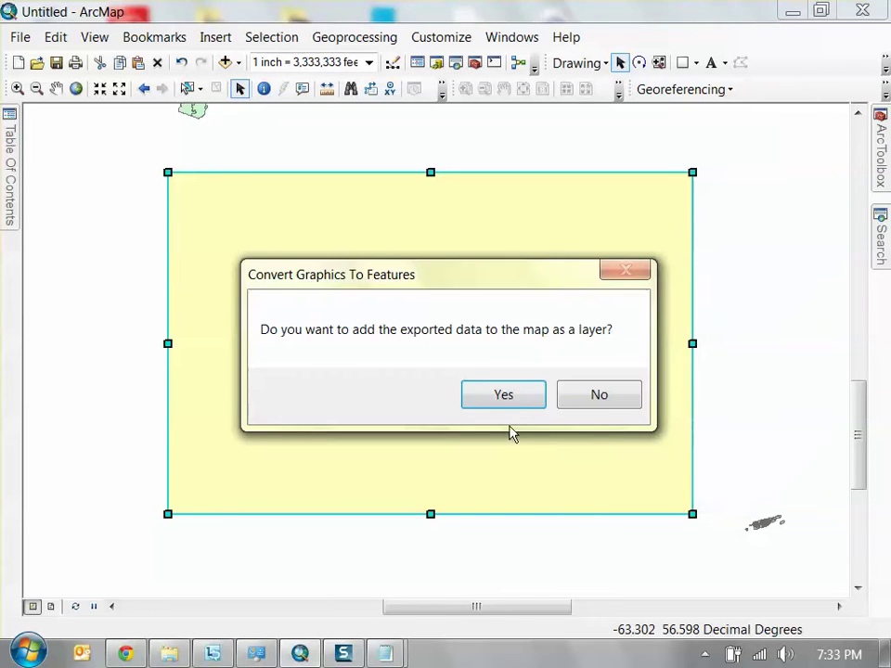
pyautogui.click(513, 407)
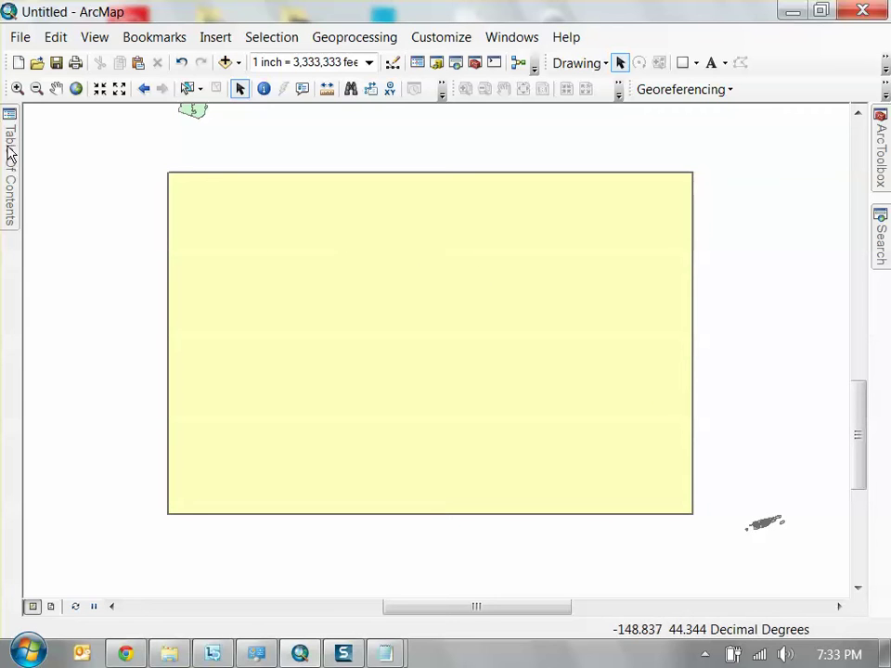
# Symbolize the usa_bbox layer with no fill colour and a red outline
pyautogui.moveTo(10, 157)
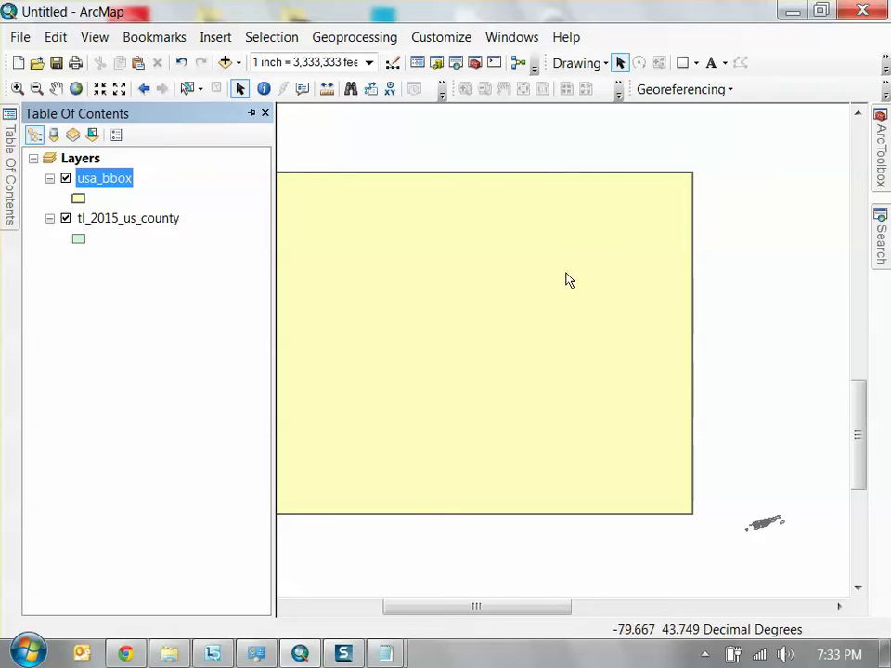
pyautogui.click(78, 199)
pyautogui.click(733, 304)
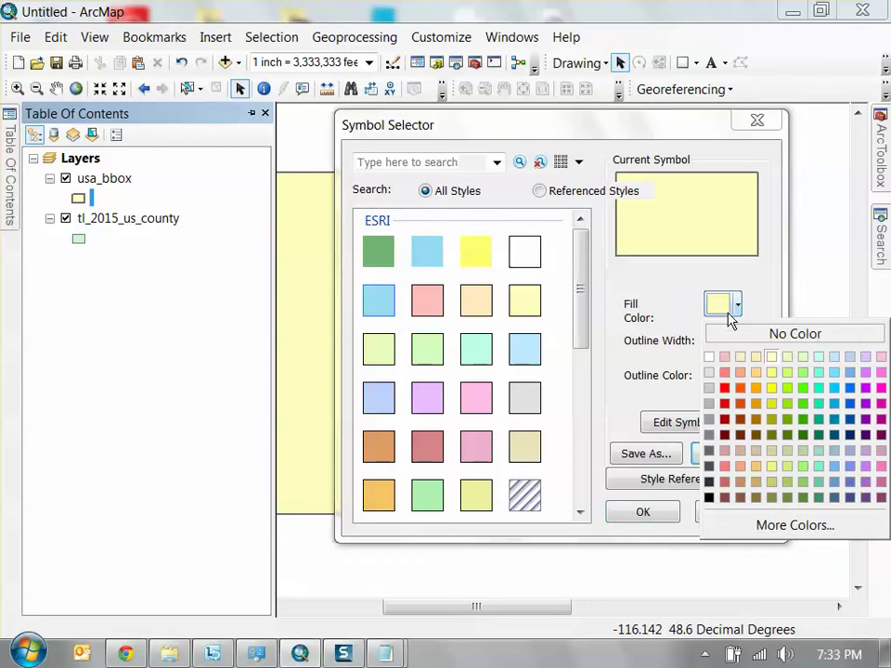
pyautogui.click(733, 338)
pyautogui.click(722, 379)
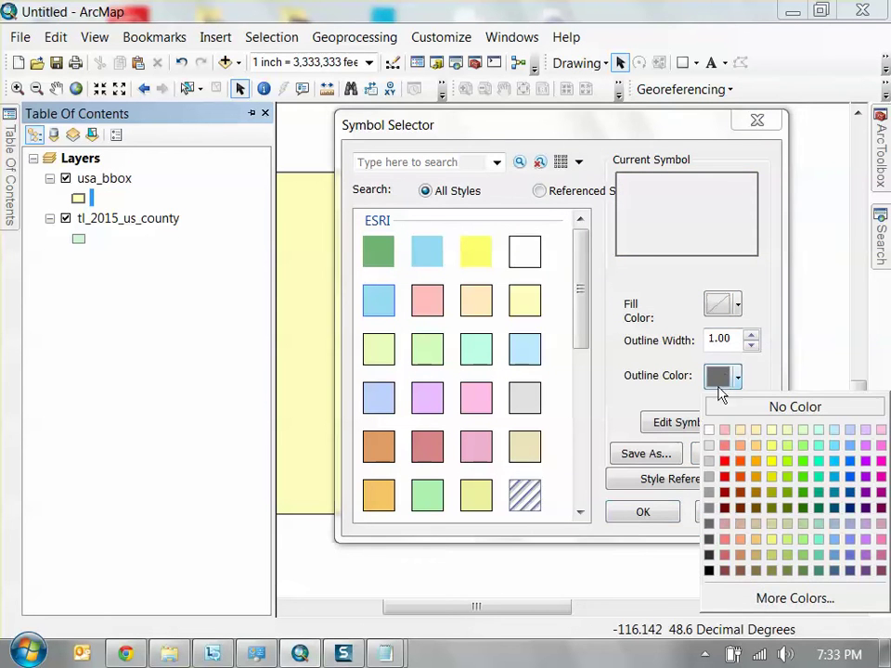
pyautogui.click(725, 476)
pyautogui.click(666, 513)
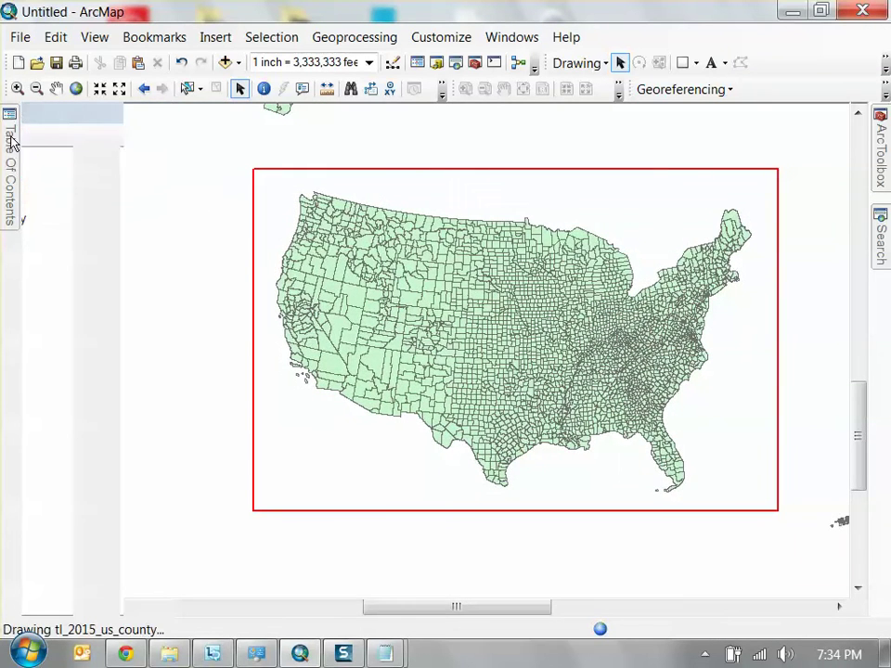
# Clip the data frame to the outline of all features in the usa_bbox layer
pyautogui.moveTo(11, 112)
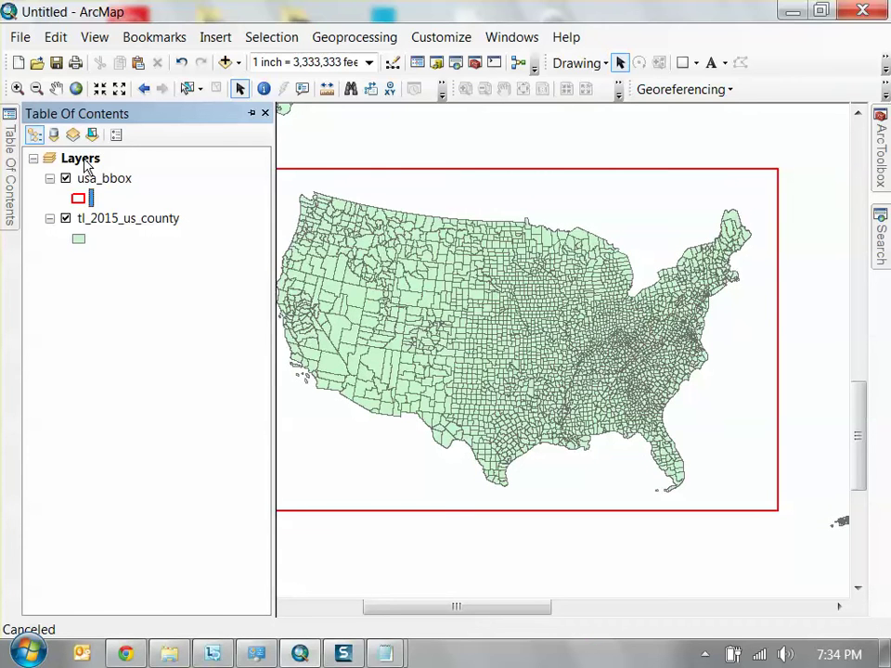
pyautogui.doubleClick(82, 160)
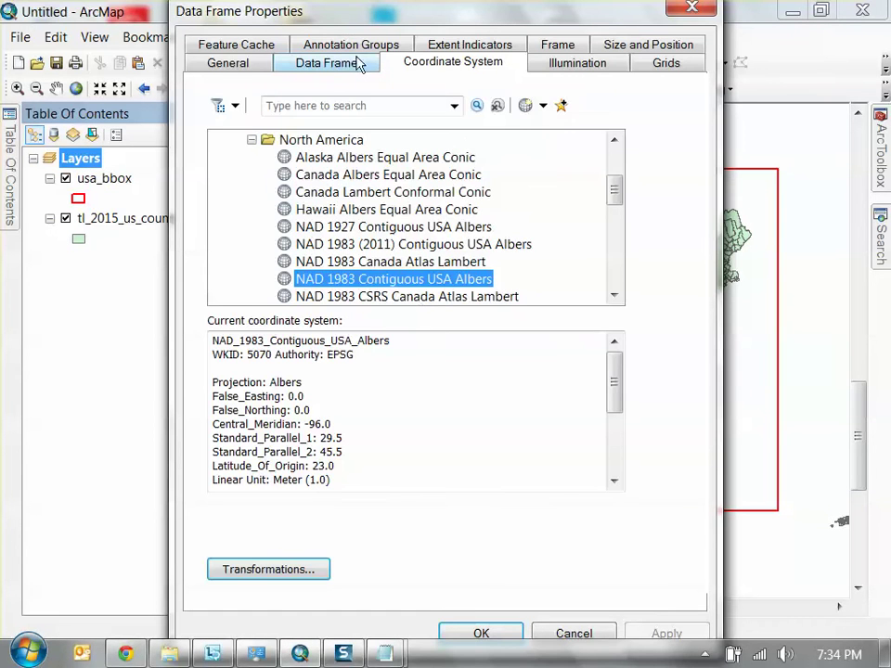
pyautogui.click(332, 67)
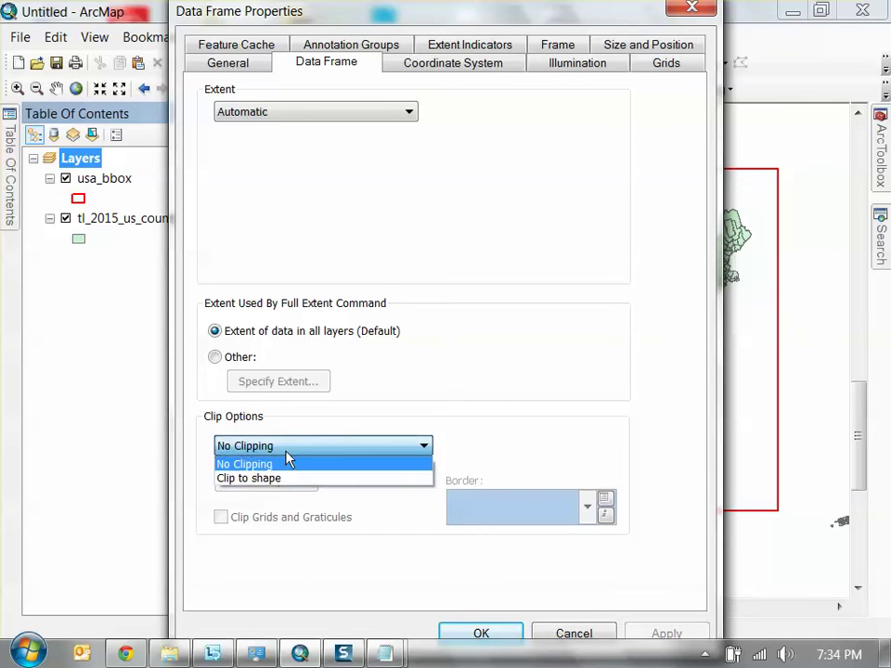
pyautogui.click(273, 479)
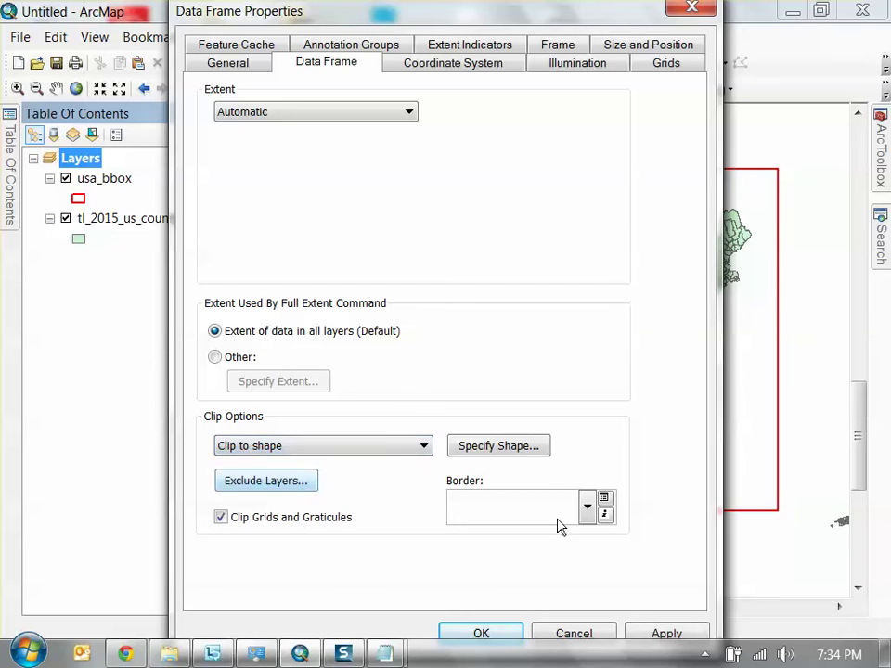
pyautogui.click(496, 448)
pyautogui.click(295, 240)
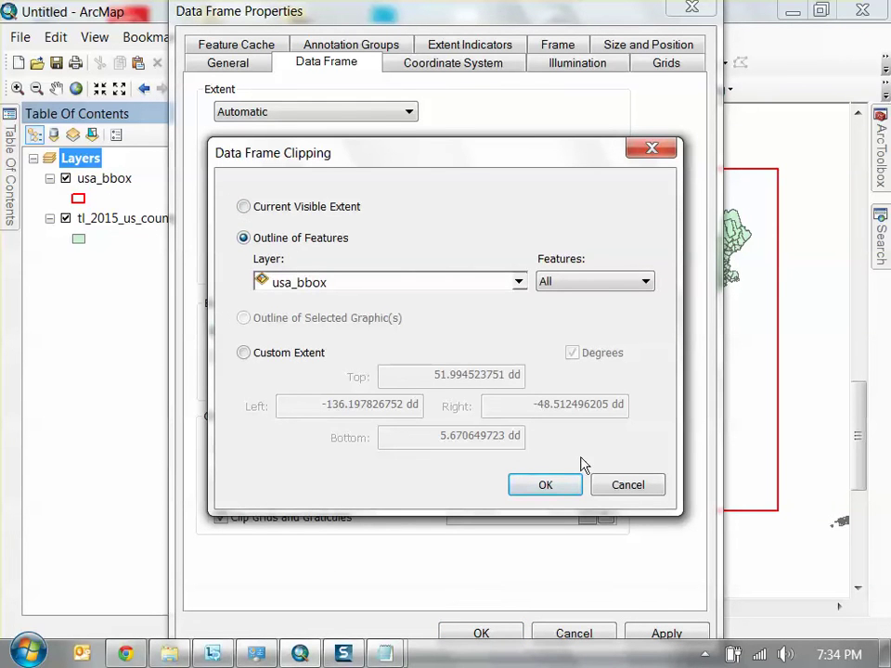
pyautogui.click(545, 484)
pyautogui.click(506, 634)
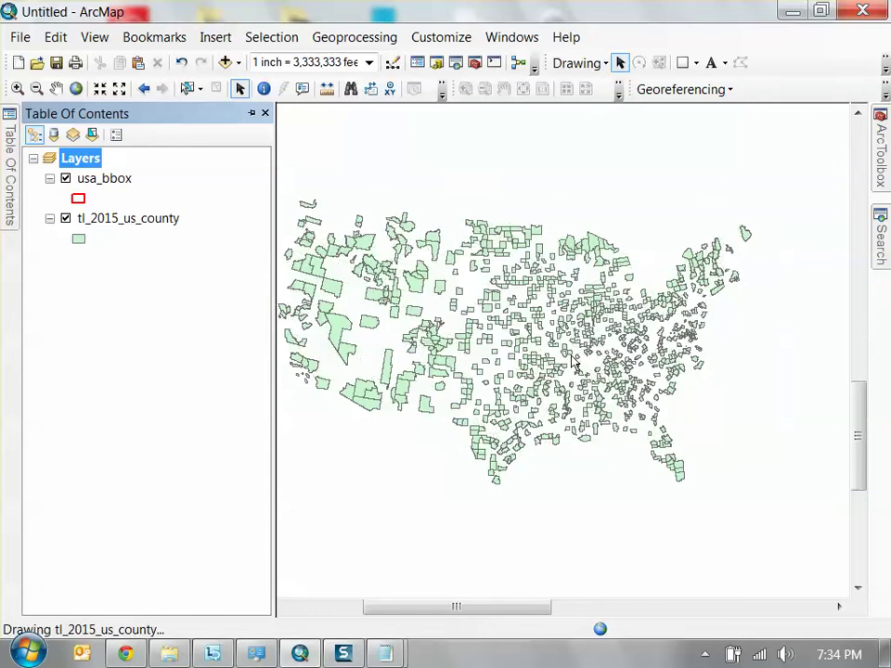
# Check the clipped map around the contiguous states, and hide the usa_bbox layer and collapse its legend
pyautogui.scroll(-1, 464, 332)
pyautogui.scroll(3, 469, 332)
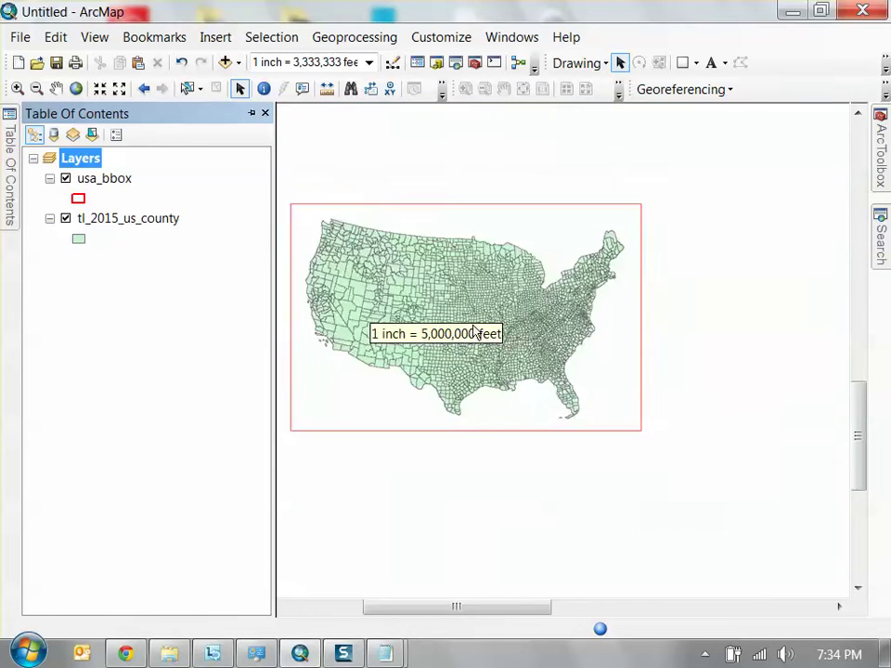
pyautogui.moveTo(455, 244); pyautogui.dragTo(505, 254)
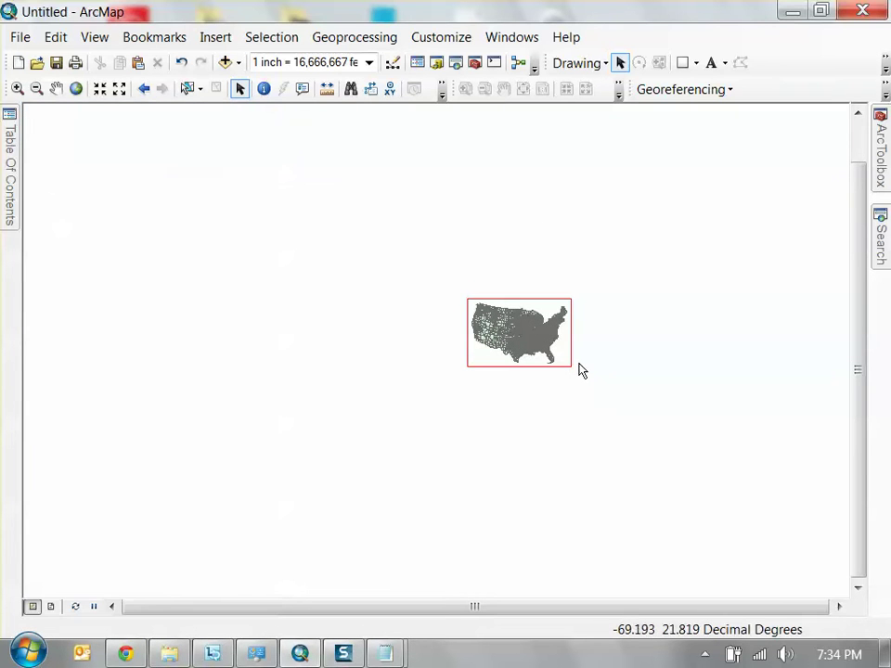
pyautogui.scroll(2, 563, 334)
pyautogui.scroll(1, 573, 329)
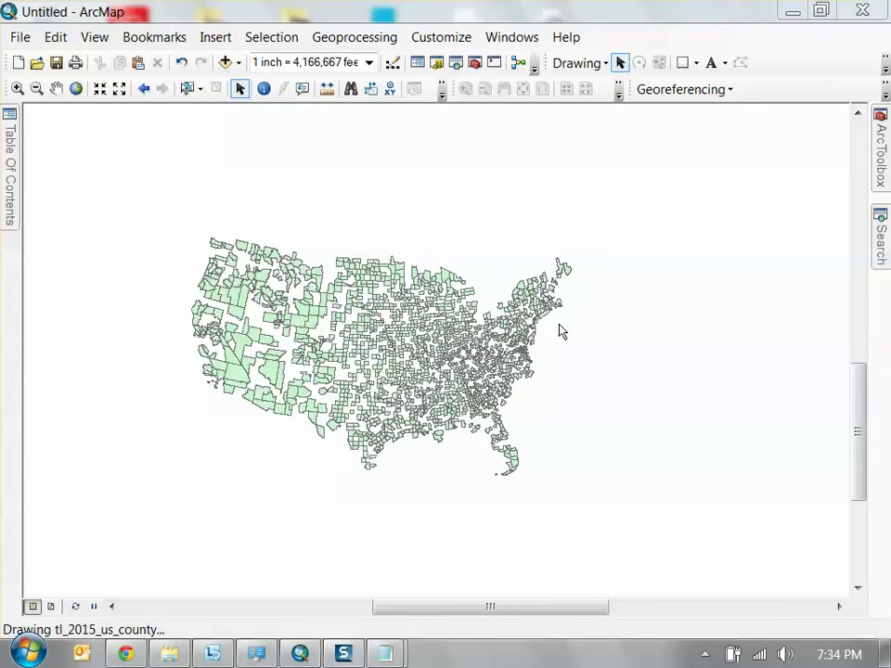
pyautogui.press('Left')
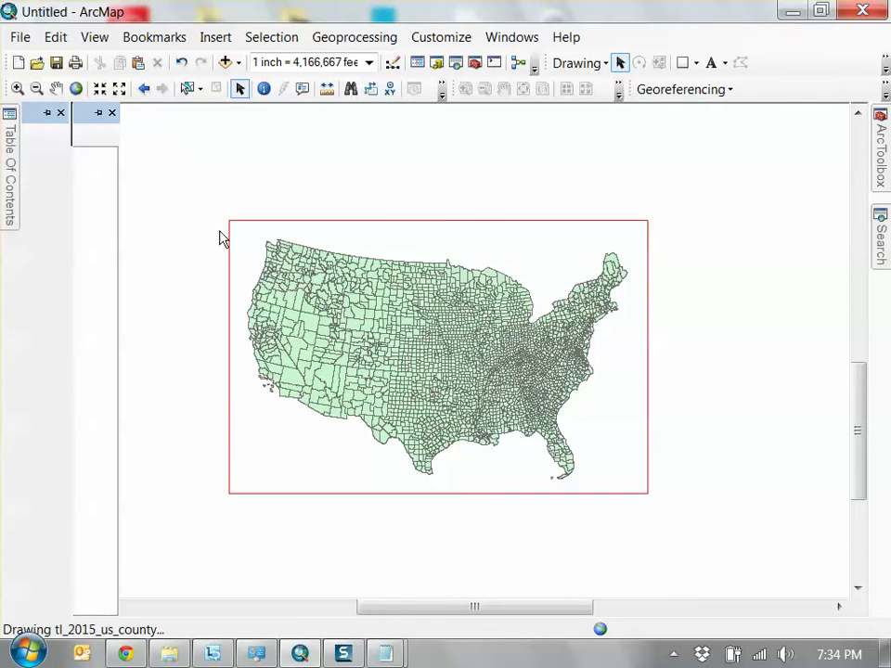
pyautogui.moveTo(9, 167)
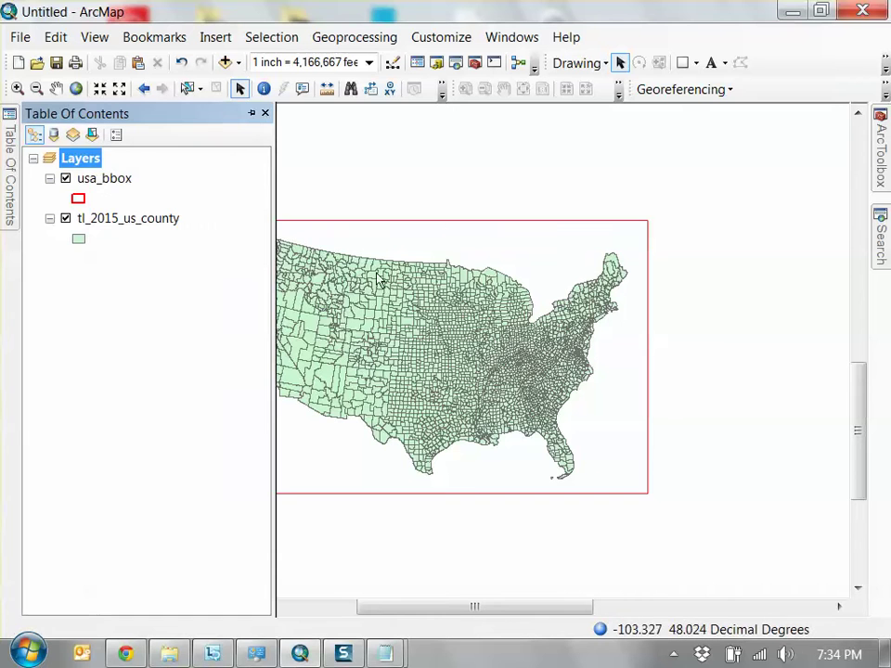
pyautogui.click(65, 179)
pyautogui.click(49, 178)
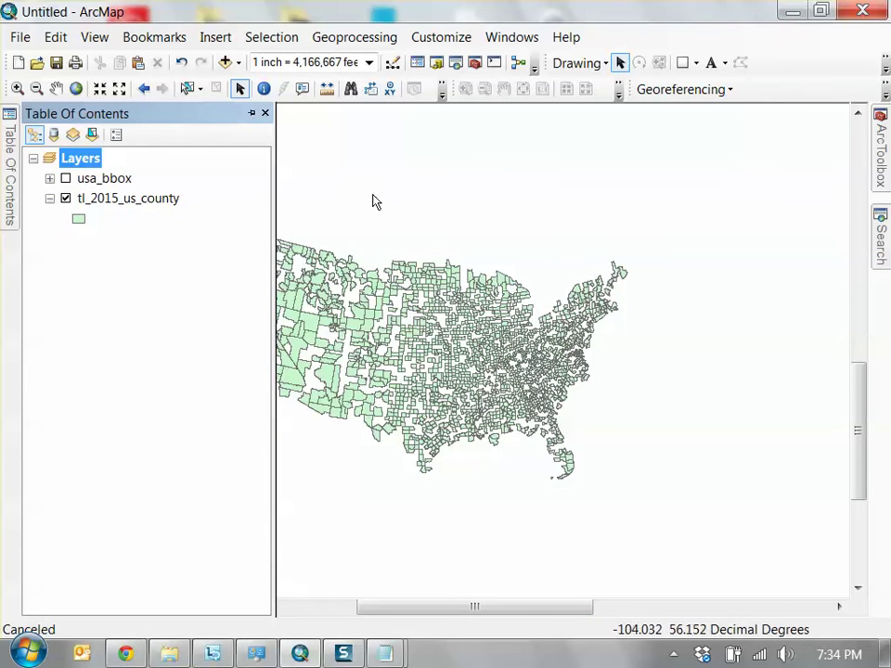
# Open the attribute table of the tl_2015_us_county layer to view its fields
pyautogui.click(164, 200)
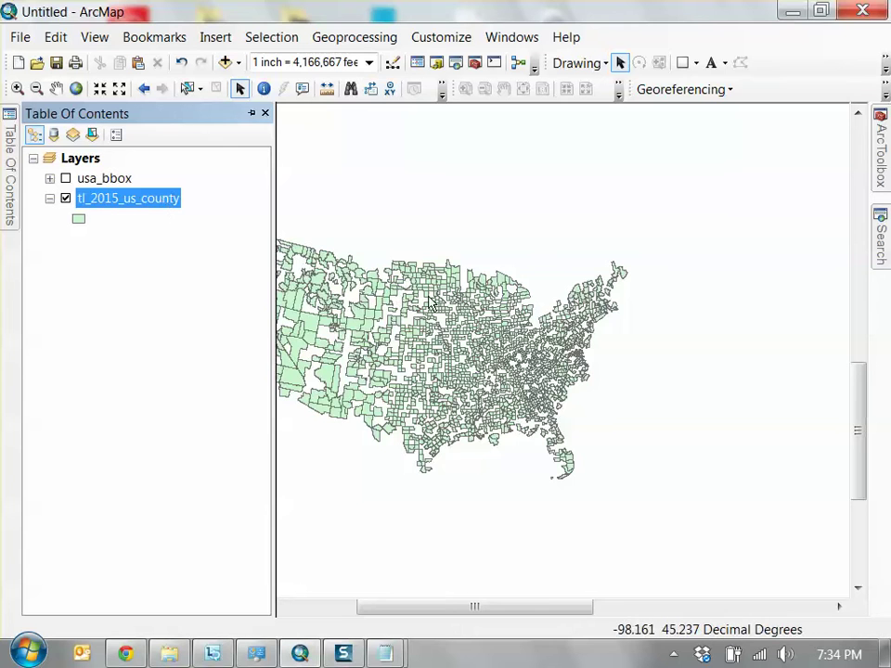
pyautogui.rightClick(127, 198)
pyautogui.click(222, 259)
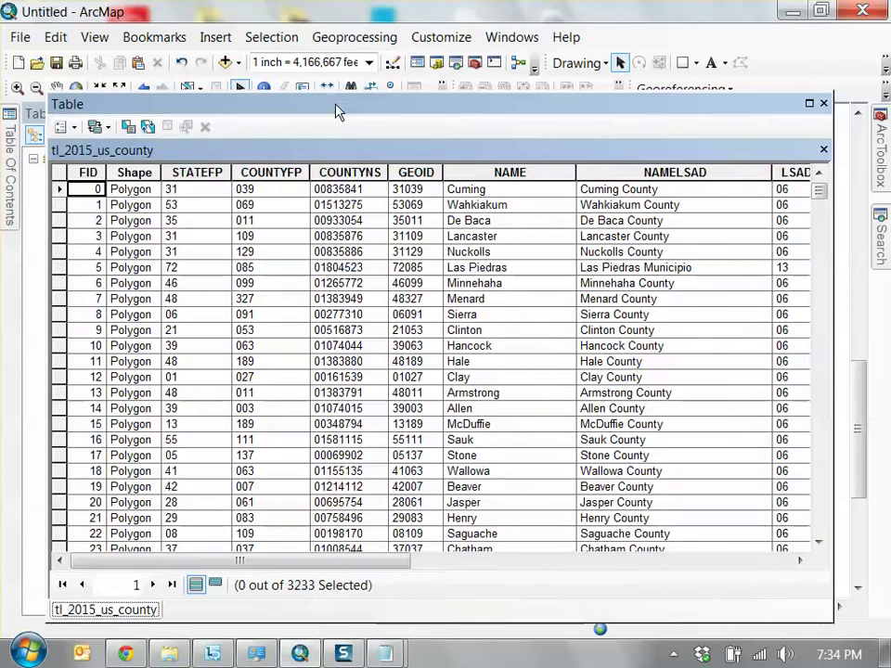
pyautogui.moveTo(334, 109)
pyautogui.mouseDown()
pyautogui.moveTo(335, 89)
pyautogui.moveTo(343, 89)
pyautogui.mouseUp()
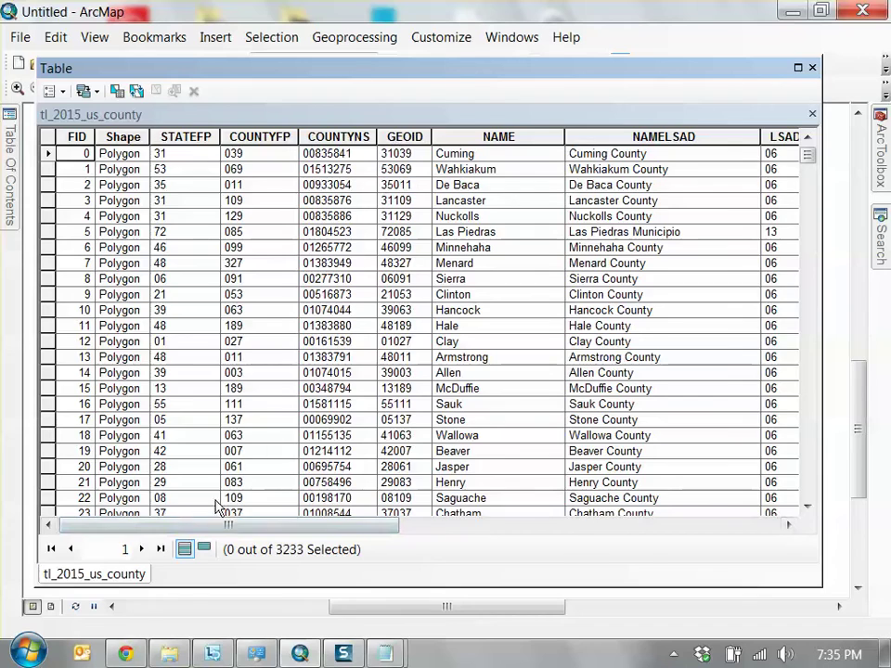
# Examine the columns of the tl_2015_us_county attribute table, including GEOID, and inspect the mapped counties of the contiguous states
pyautogui.moveTo(123, 526); pyautogui.dragTo(229, 529)
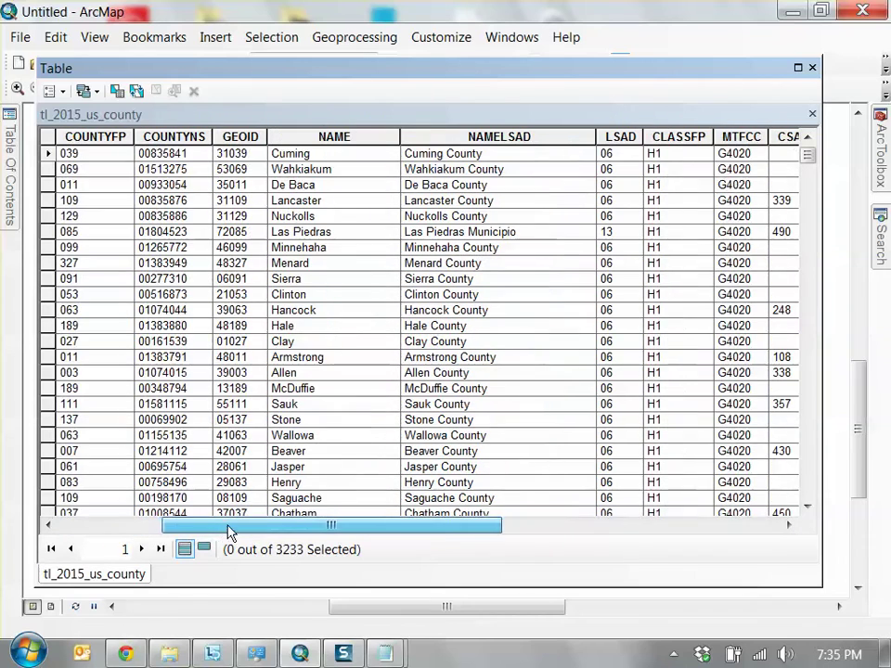
pyautogui.moveTo(418, 527); pyautogui.dragTo(315, 541)
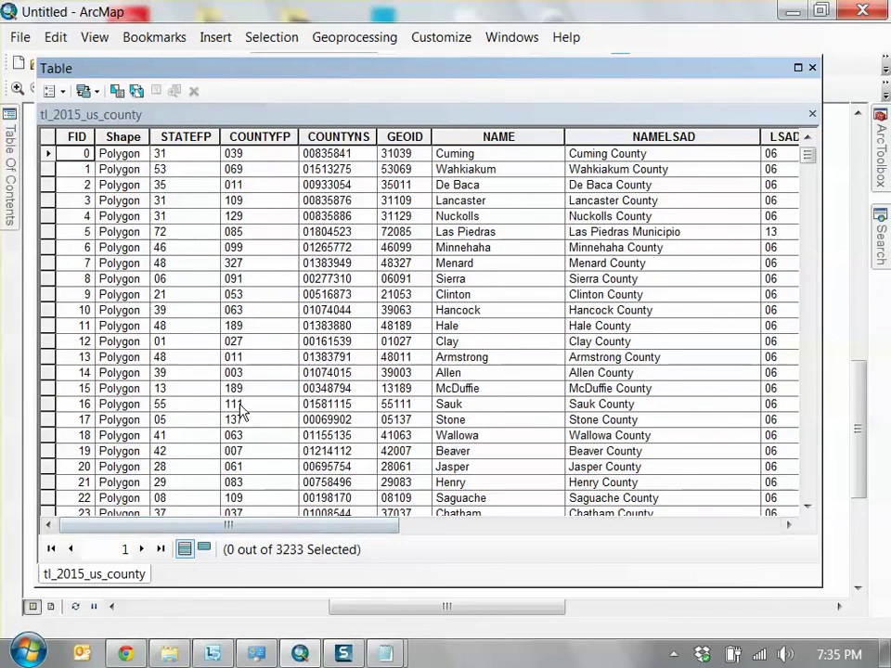
pyautogui.moveTo(112, 531); pyautogui.dragTo(416, 533)
pyautogui.moveTo(546, 526); pyautogui.dragTo(706, 531)
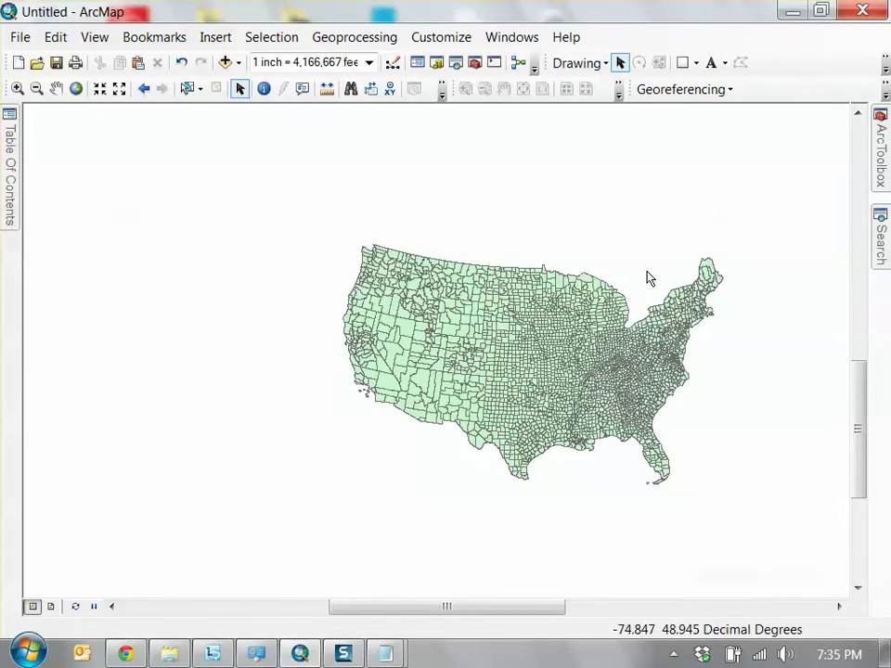
pyautogui.scroll(2, 620, 371)
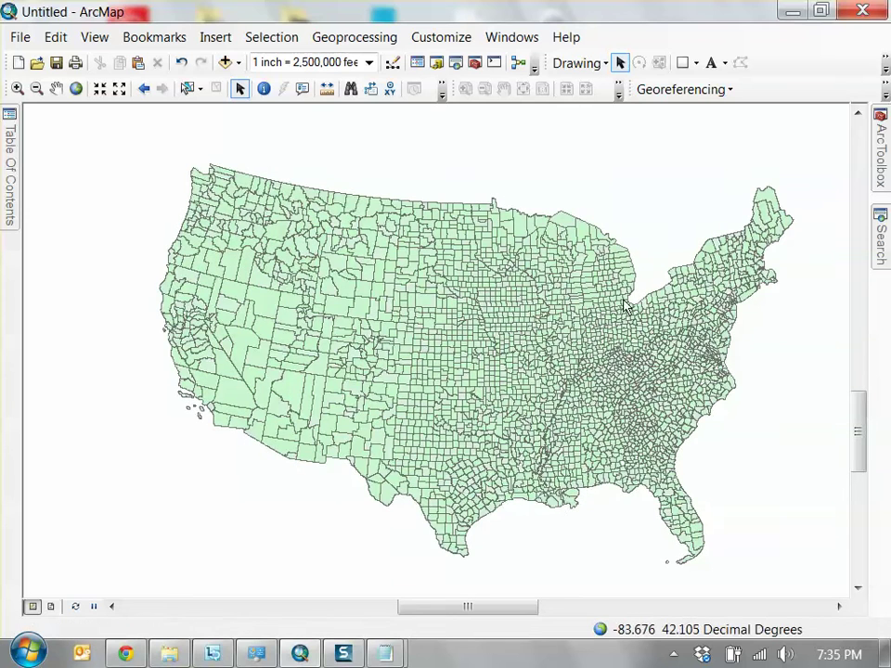
pyautogui.moveTo(703, 305); pyautogui.dragTo(625, 286)
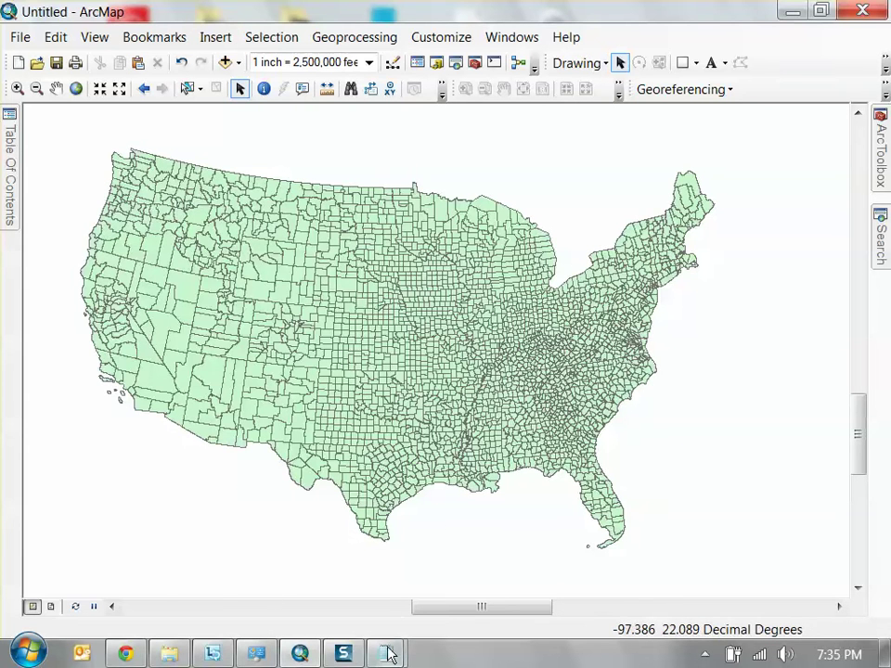
pyautogui.moveTo(388, 655)
pyautogui.click(458, 572)
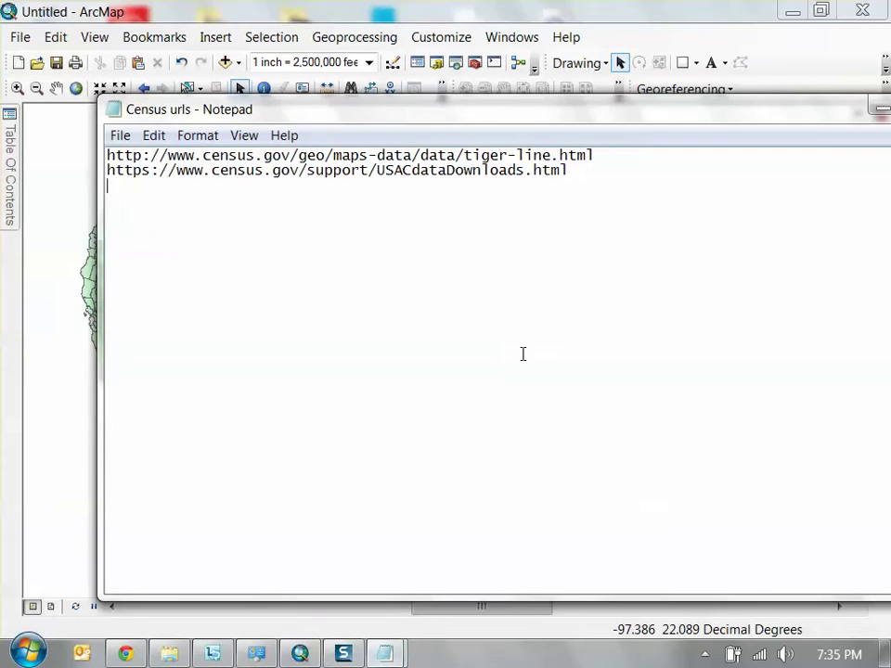
pyautogui.moveTo(613, 127); pyautogui.dragTo(547, 103)
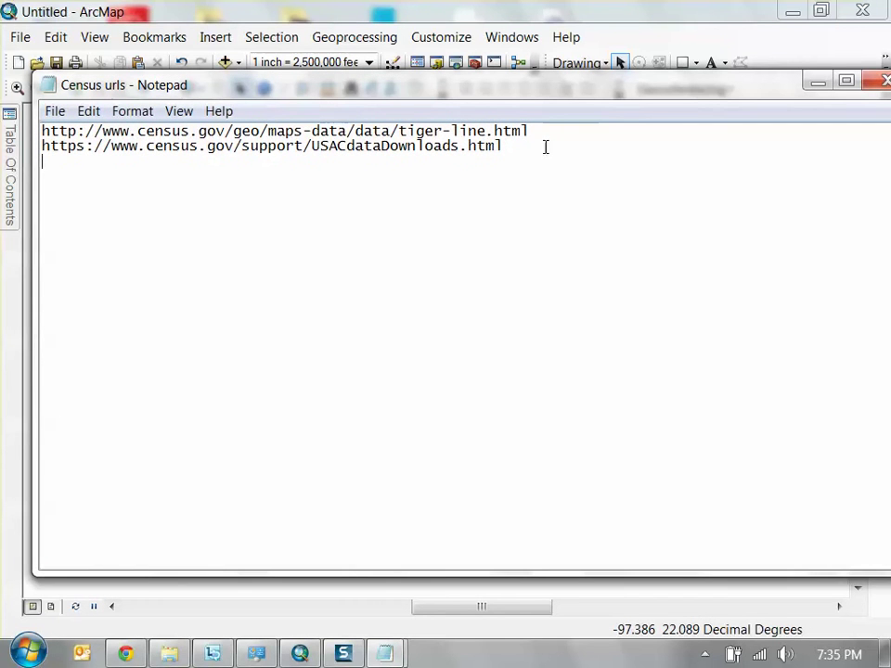
pyautogui.moveTo(503, 146); pyautogui.dragTo(41, 147)
pyautogui.hotkey('ctrl', 'c')
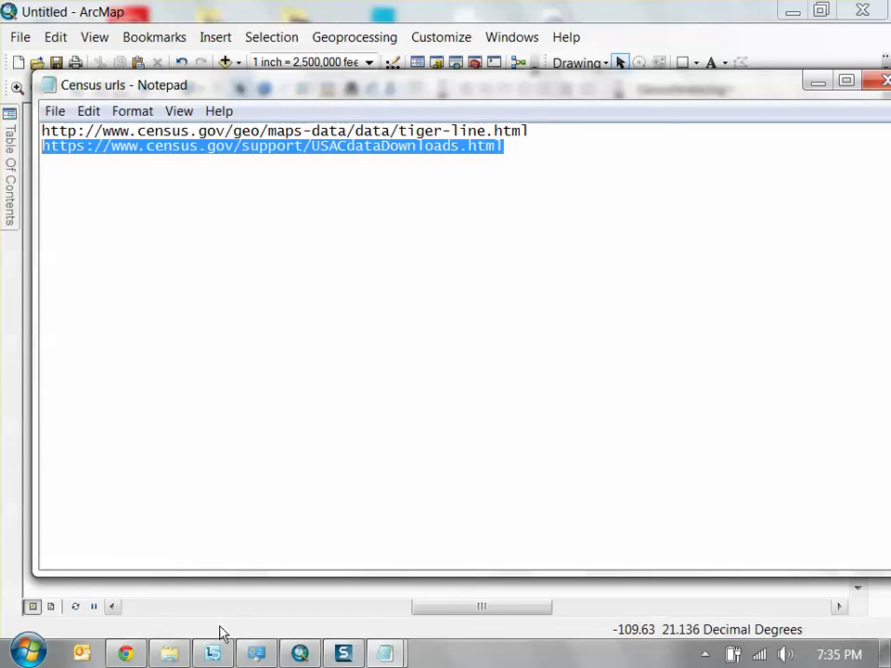
# Switch to Chrome and load the copied USA Counties Data File Downloads address in place of the TIGER2015 county index
pyautogui.click(127, 653)
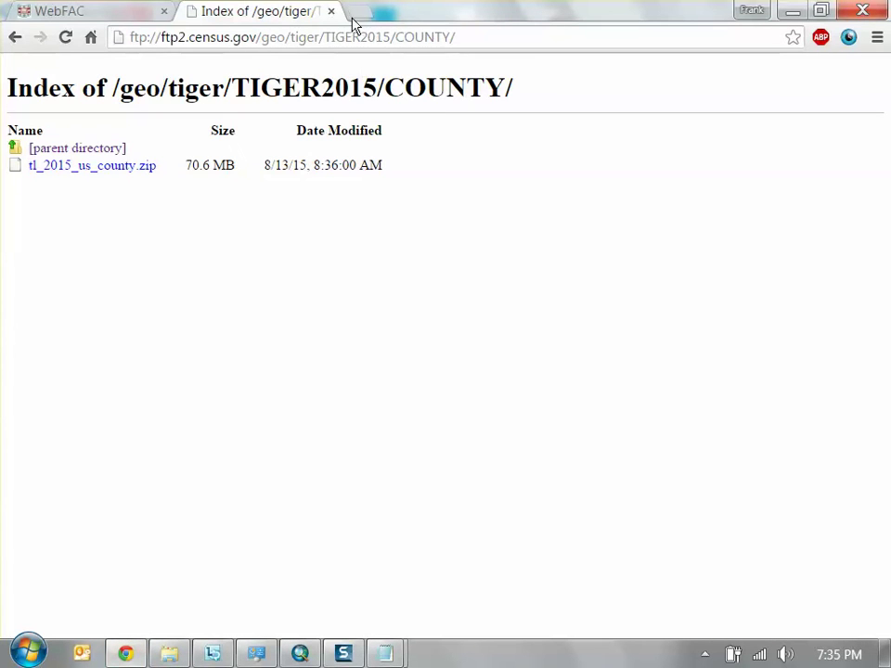
pyautogui.click(331, 43)
pyautogui.hotkey('ctrl', 'v')
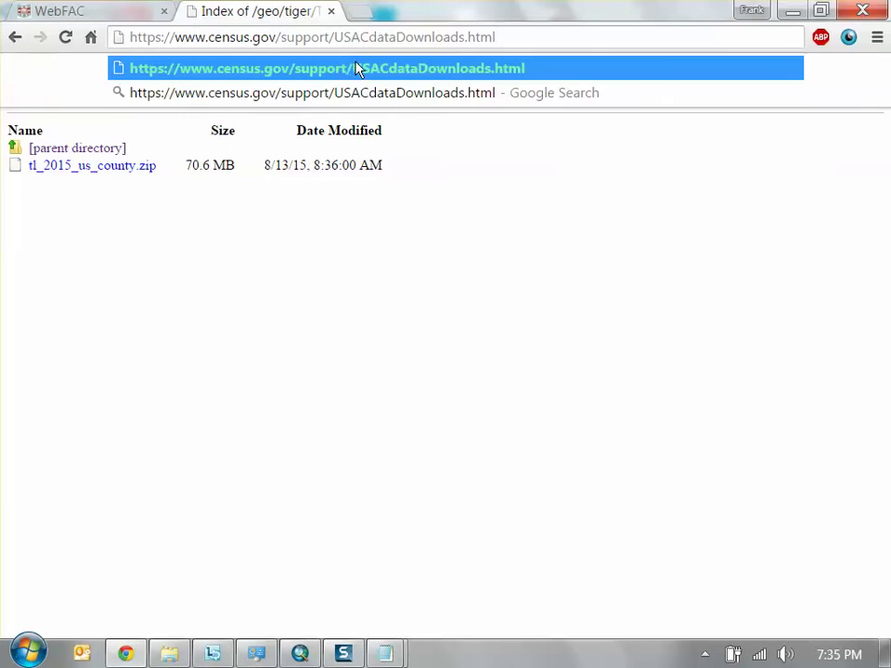
pyautogui.press('Return')
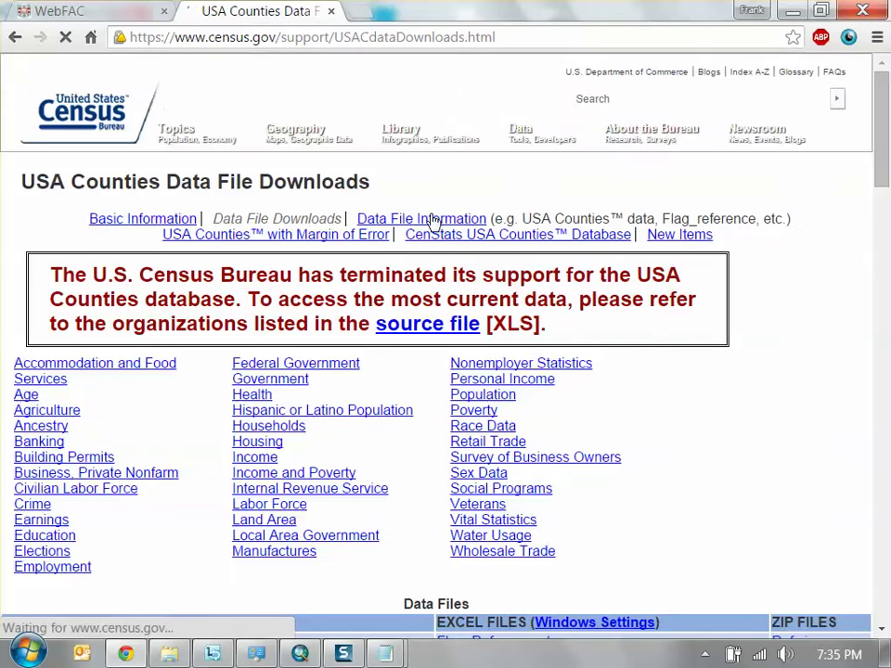
pyautogui.moveTo(49, 182); pyautogui.dragTo(161, 179)
pyautogui.click(172, 202)
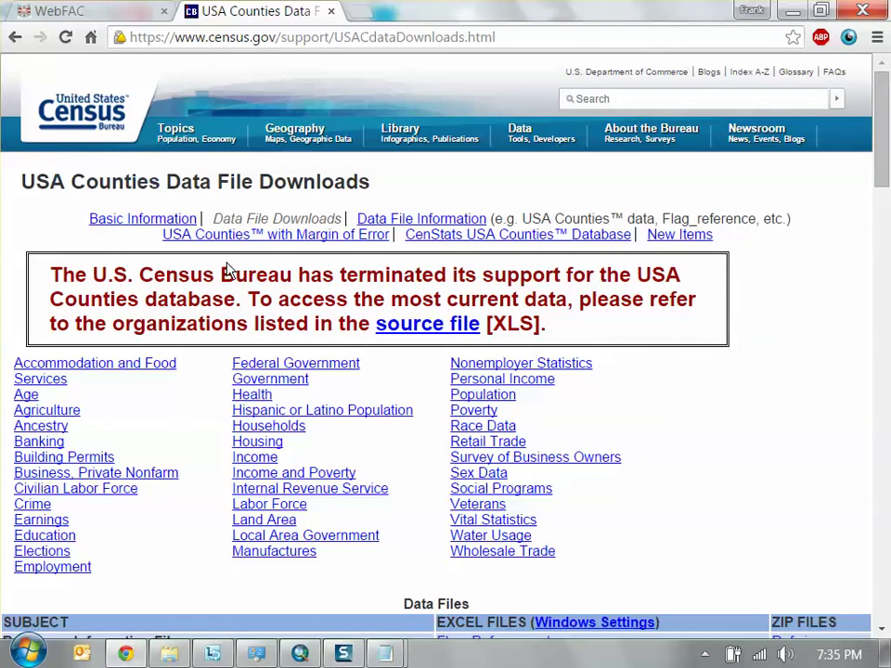
# Look through the Data Files list by subject, checking the Excel files offered for topics such as Housing, Population and Education
pyautogui.scroll(-5, 259, 292)
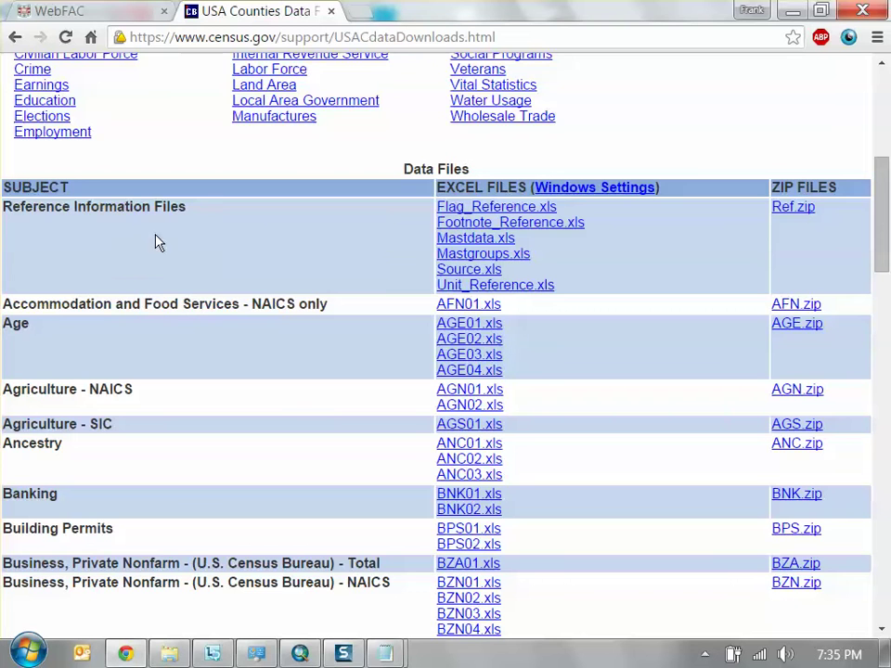
pyautogui.scroll(-2, 217, 233)
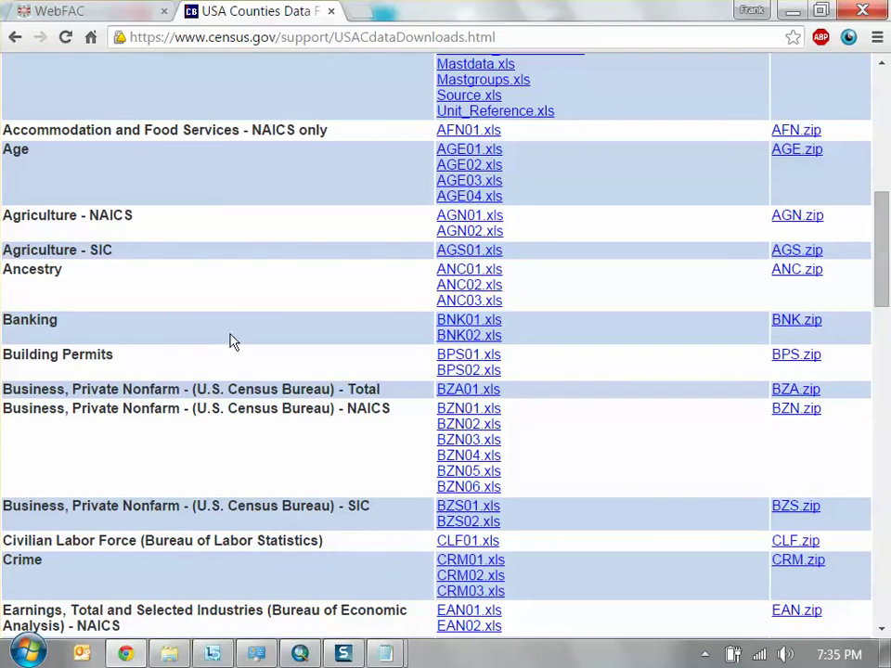
pyautogui.scroll(-1, 83, 362)
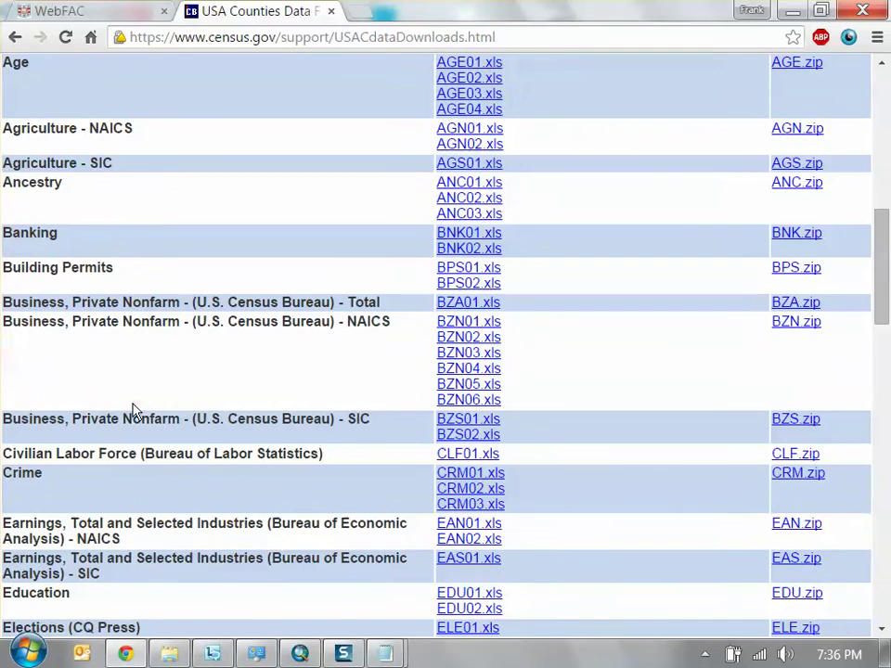
pyautogui.scroll(-2, 37, 477)
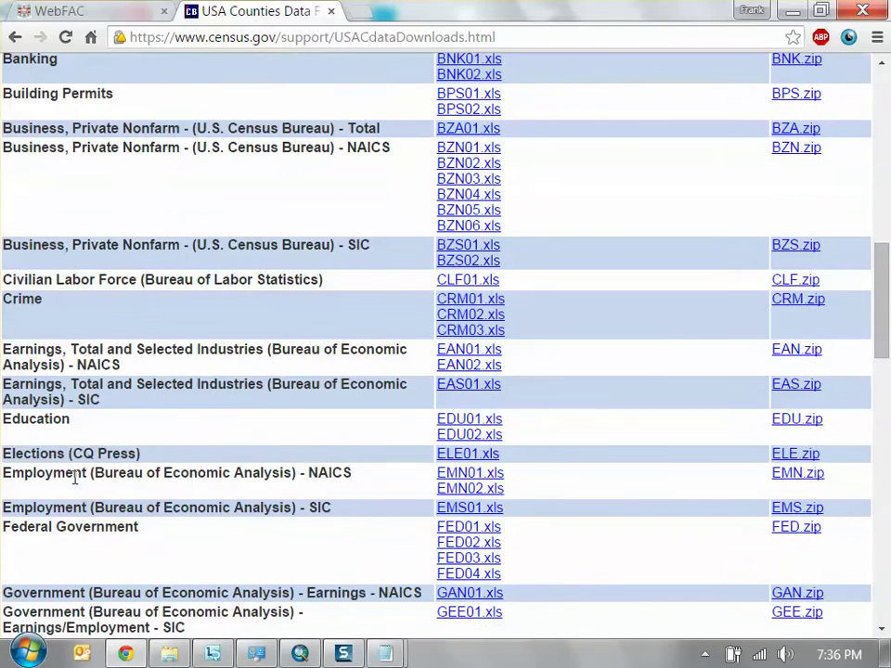
pyautogui.scroll(-1, 46, 418)
pyautogui.scroll(-1, 75, 423)
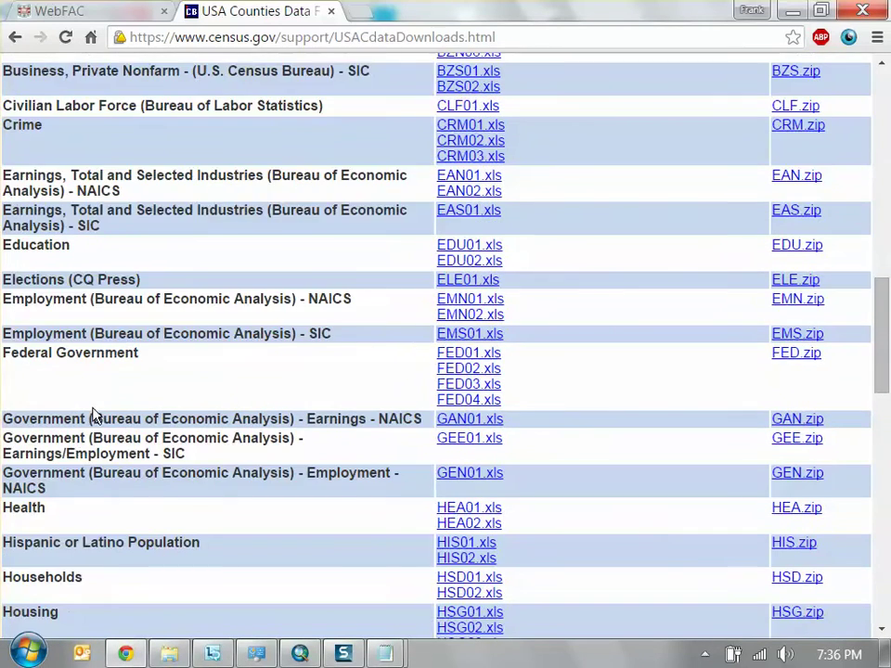
pyautogui.scroll(-1, 134, 419)
pyautogui.scroll(-3, 333, 263)
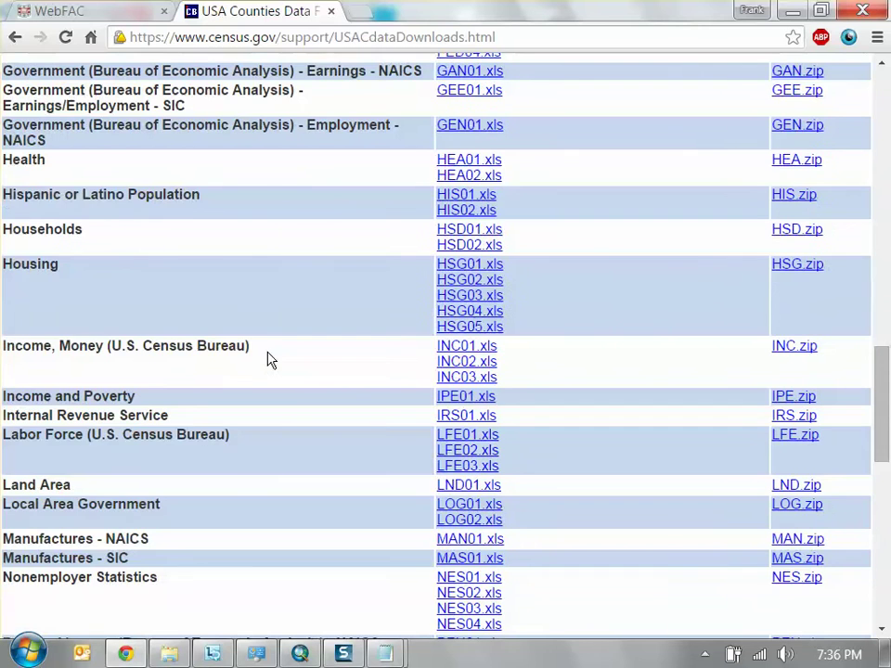
pyautogui.scroll(-4, 130, 260)
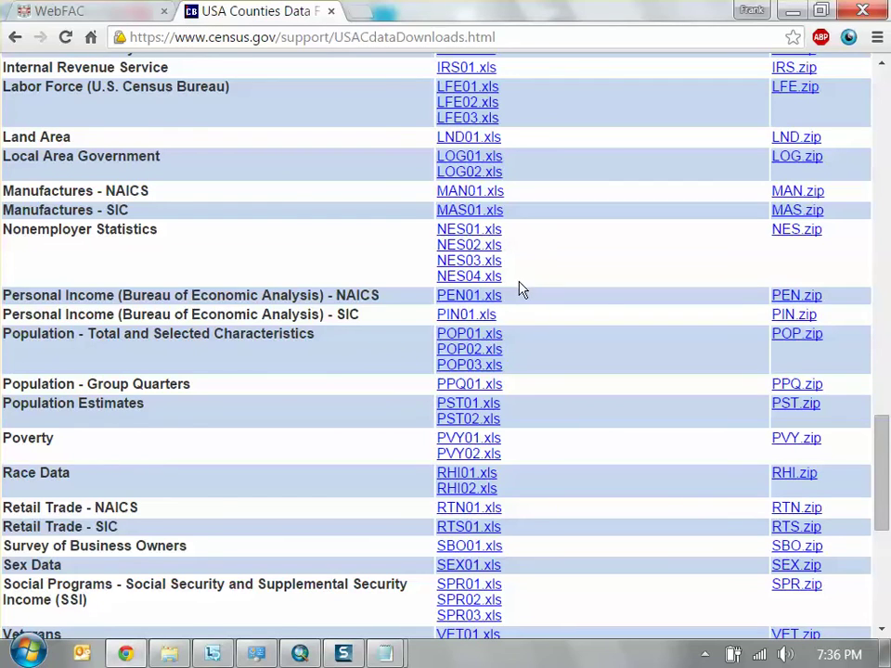
pyautogui.scroll(-4, 381, 371)
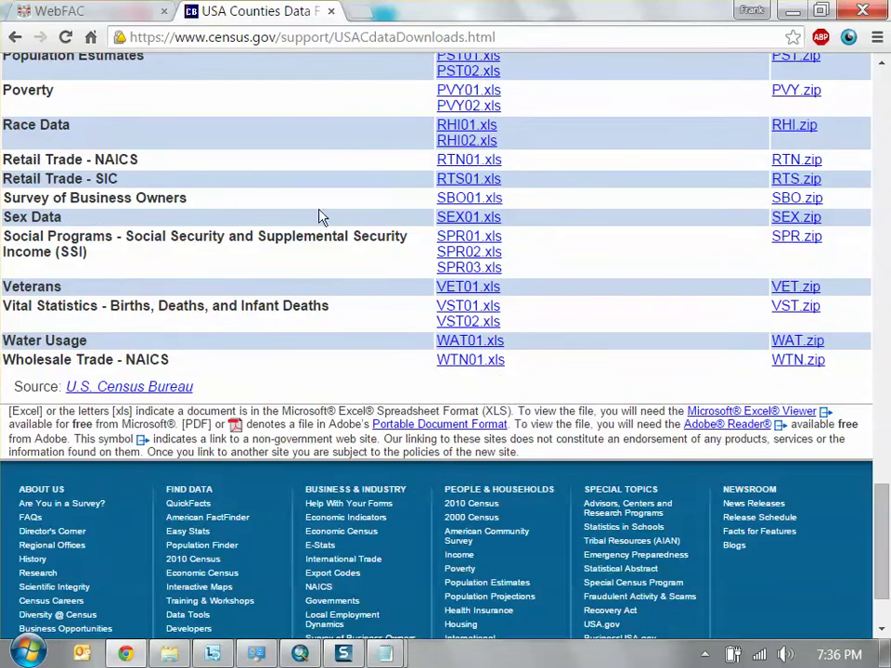
pyautogui.scroll(3, 287, 266)
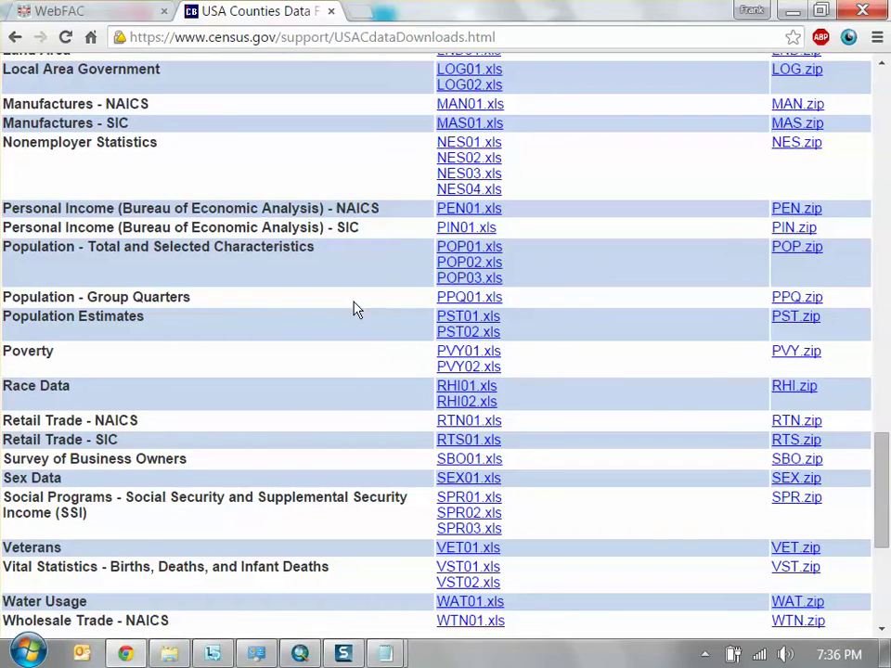
pyautogui.scroll(4, 348, 352)
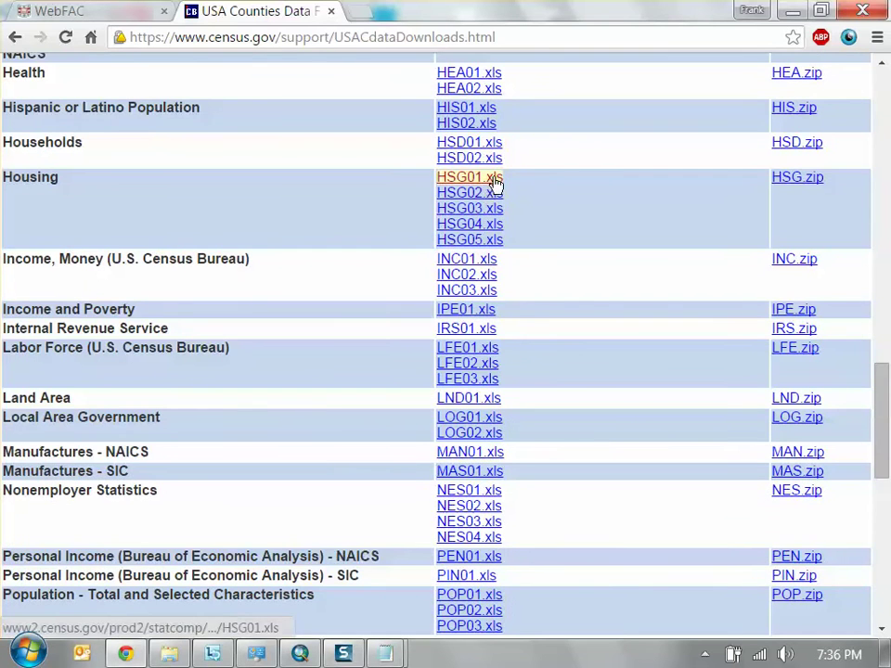
pyautogui.scroll(3, 538, 248)
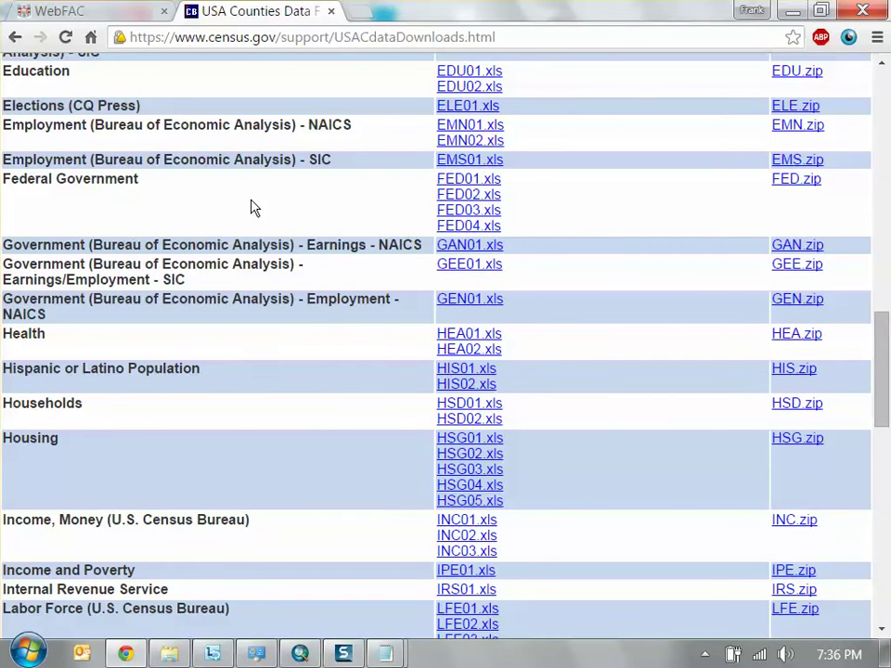
pyautogui.scroll(2, 162, 200)
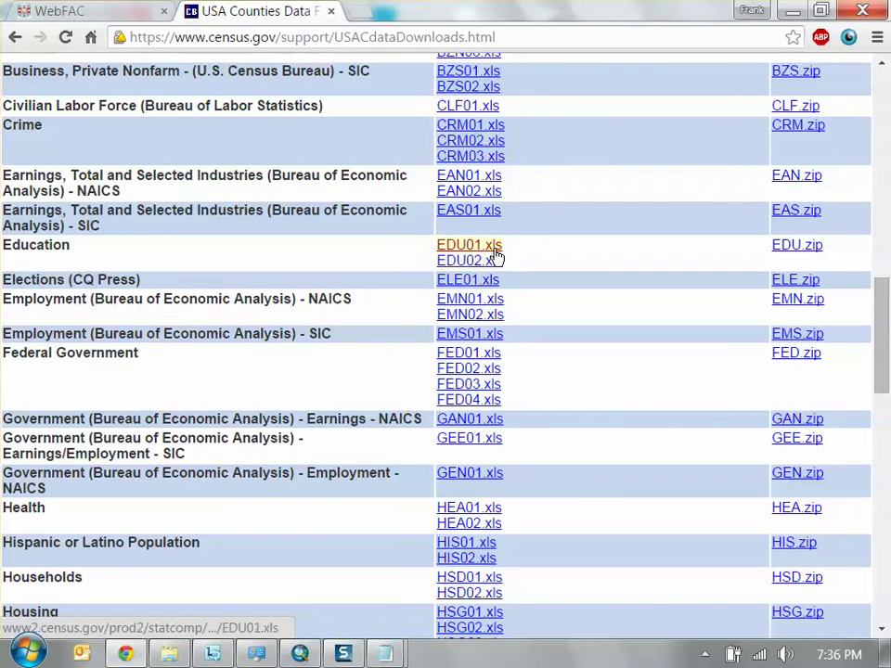
# Minimize the browser and the URL list, and open the EDU01 workbook from the week 2 folder in Excel
pyautogui.click(793, 10)
pyautogui.click(814, 85)
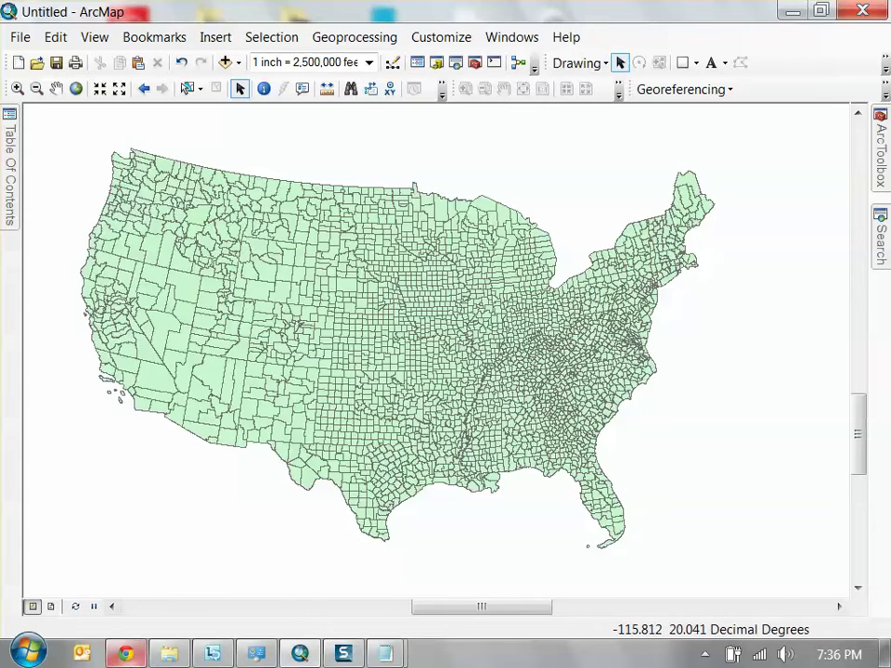
pyautogui.click(169, 654)
pyautogui.rightClick(169, 653)
pyautogui.click(507, 552)
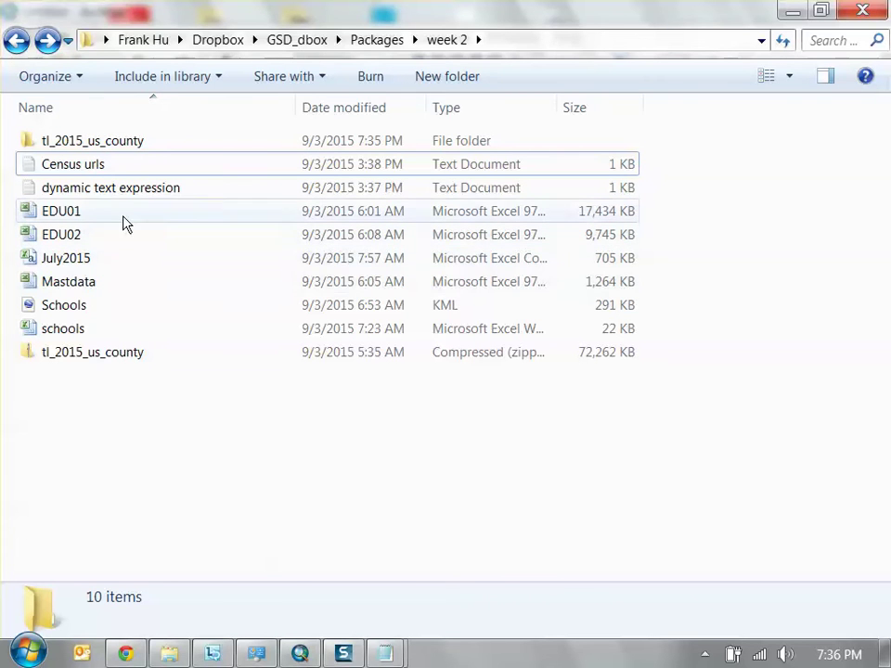
pyautogui.doubleClick(84, 219)
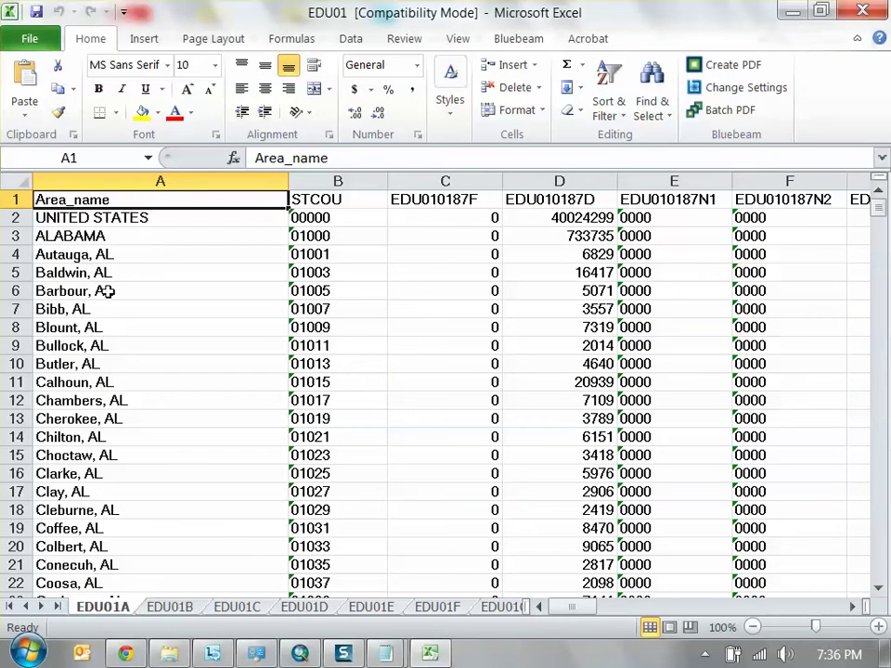
# Examine the area names, STCOU codes and coded EDU column headings on the EDU01A sheet
pyautogui.scroll(-3, 109, 291)
pyautogui.scroll(3, 110, 311)
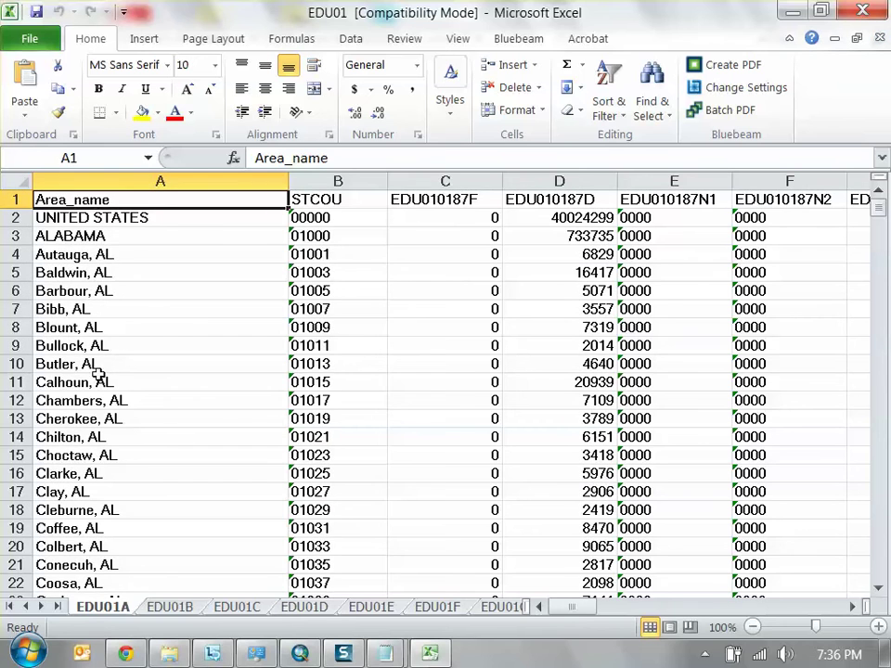
pyautogui.moveTo(579, 611); pyautogui.dragTo(698, 611)
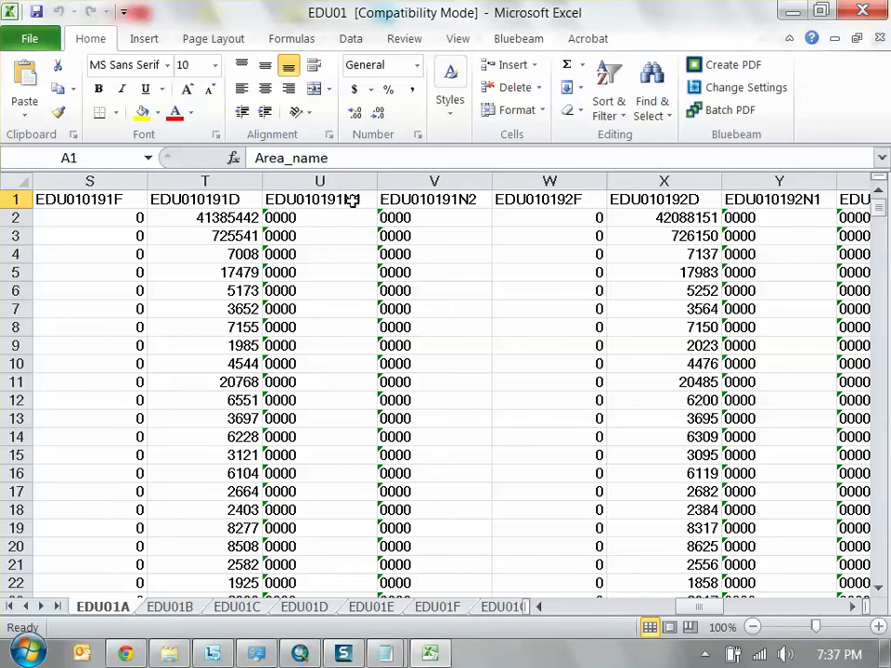
pyautogui.moveTo(703, 609)
pyautogui.mouseDown()
pyautogui.moveTo(715, 609)
pyautogui.moveTo(708, 612)
pyautogui.mouseUp()
# Open the Mastdata workbook from the week 2 folder and review how its Item_Id codes map to Item_Description entries
pyautogui.click(792, 11)
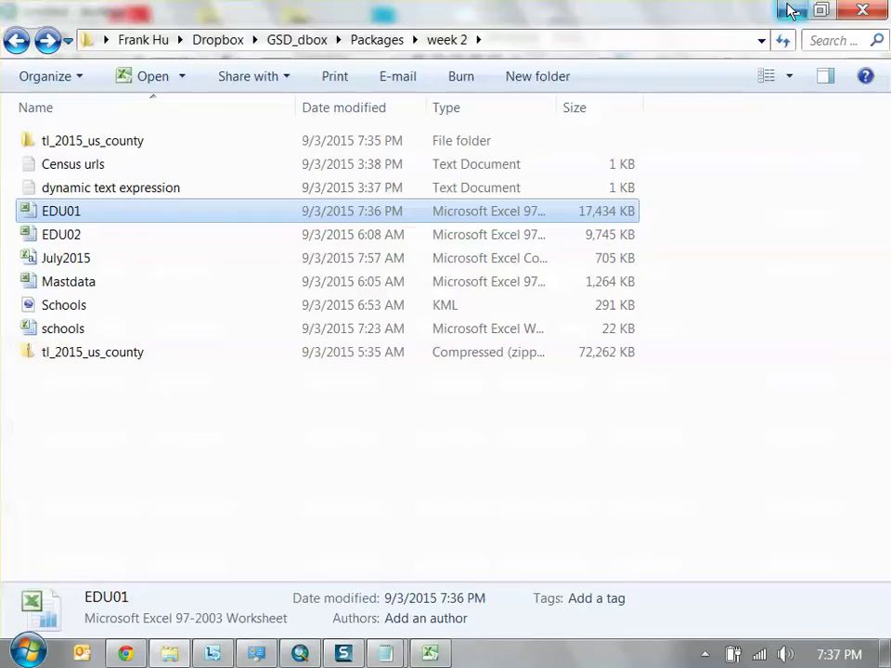
pyautogui.click(381, 473)
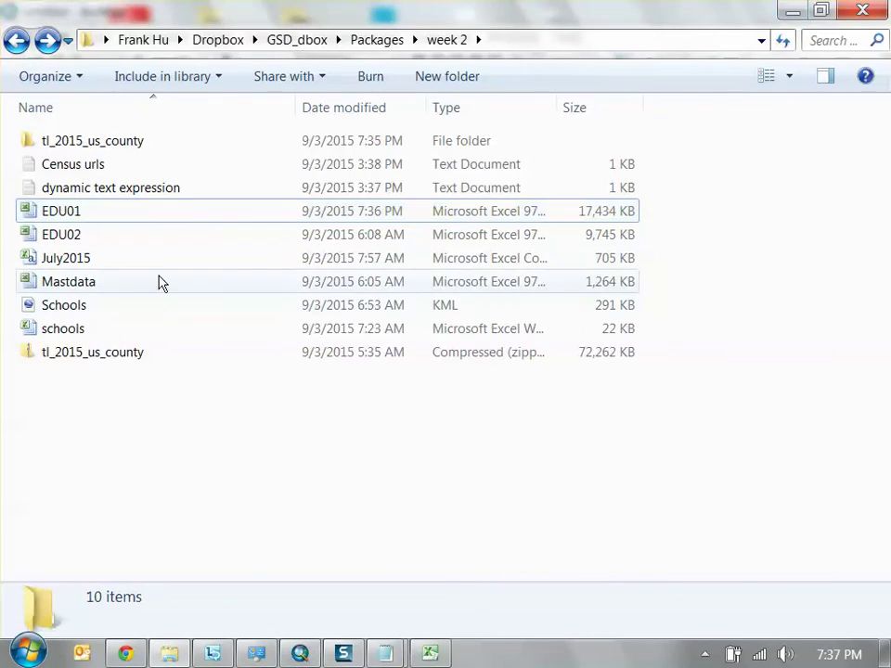
pyautogui.doubleClick(102, 291)
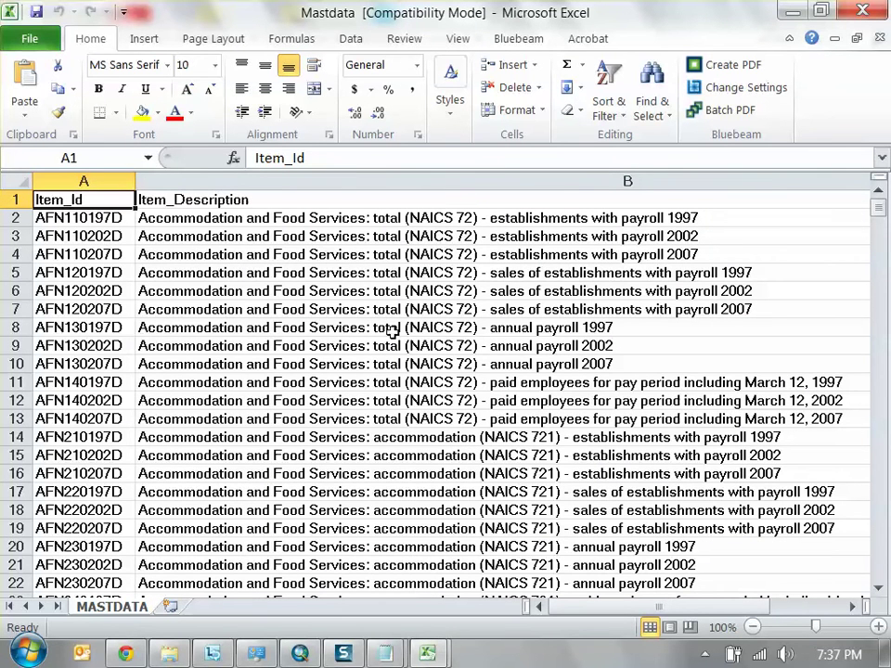
pyautogui.scroll(-9, 201, 448)
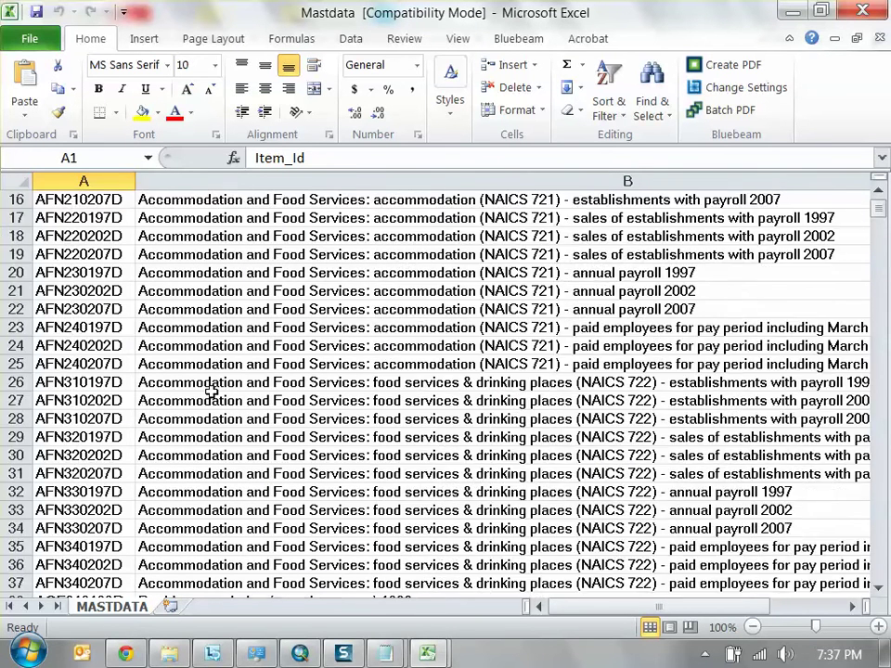
pyautogui.scroll(9, 165, 401)
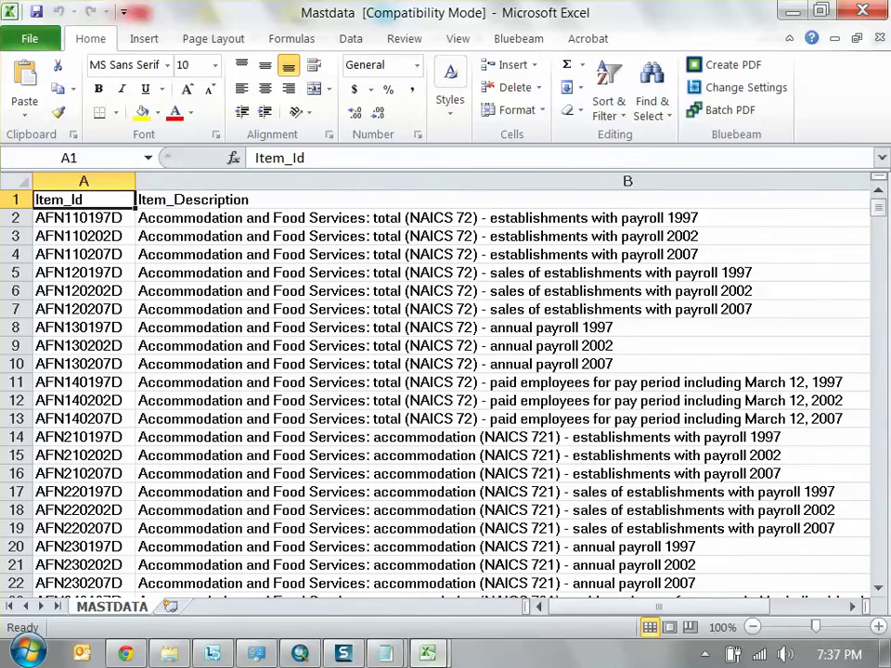
# Compare the coded headings in EDU01 with Mastdata and look through Mastdata's EDU entries for school enrollment and educational attainment
pyautogui.click(429, 655)
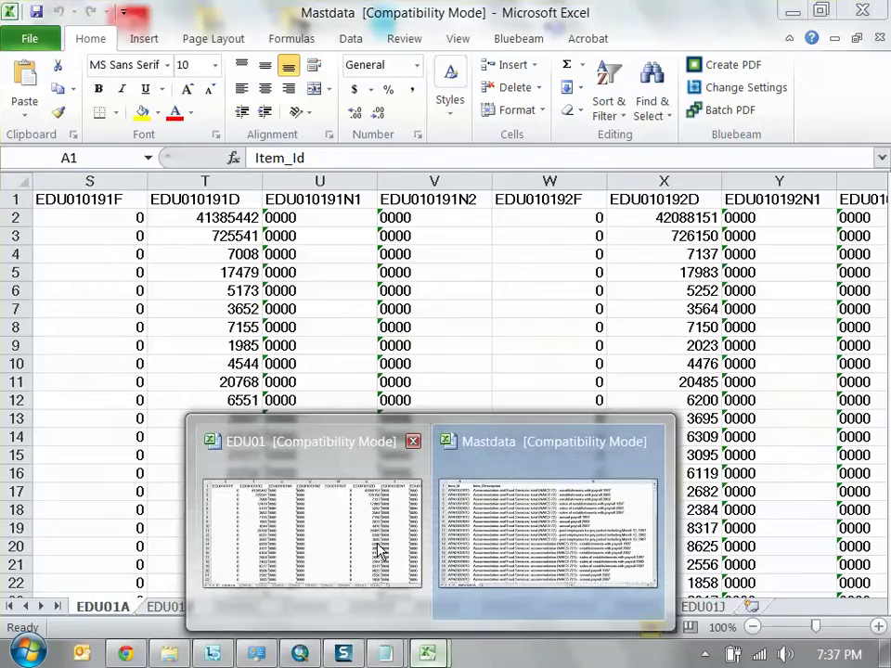
pyautogui.click(342, 497)
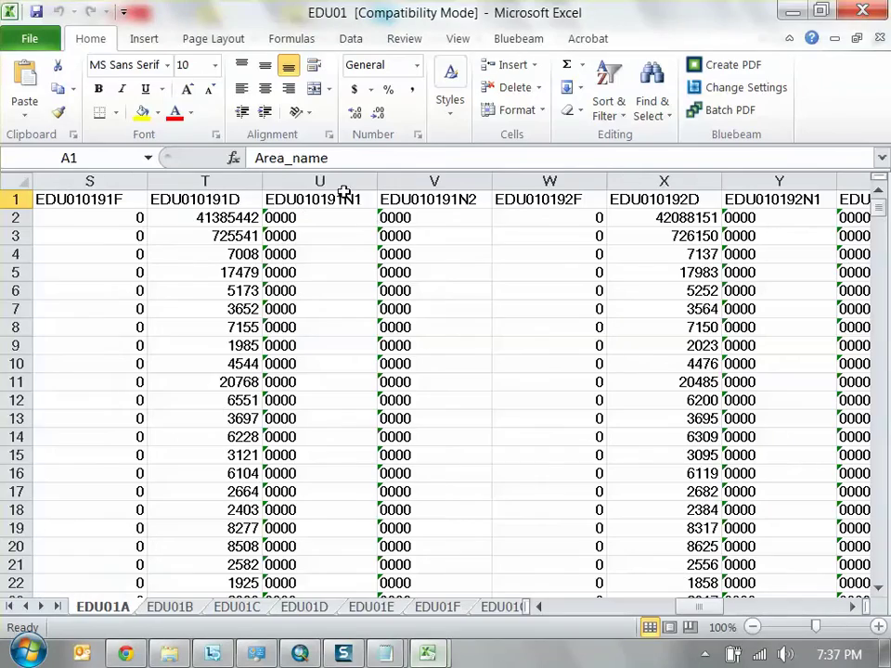
pyautogui.click(792, 12)
pyautogui.moveTo(429, 655)
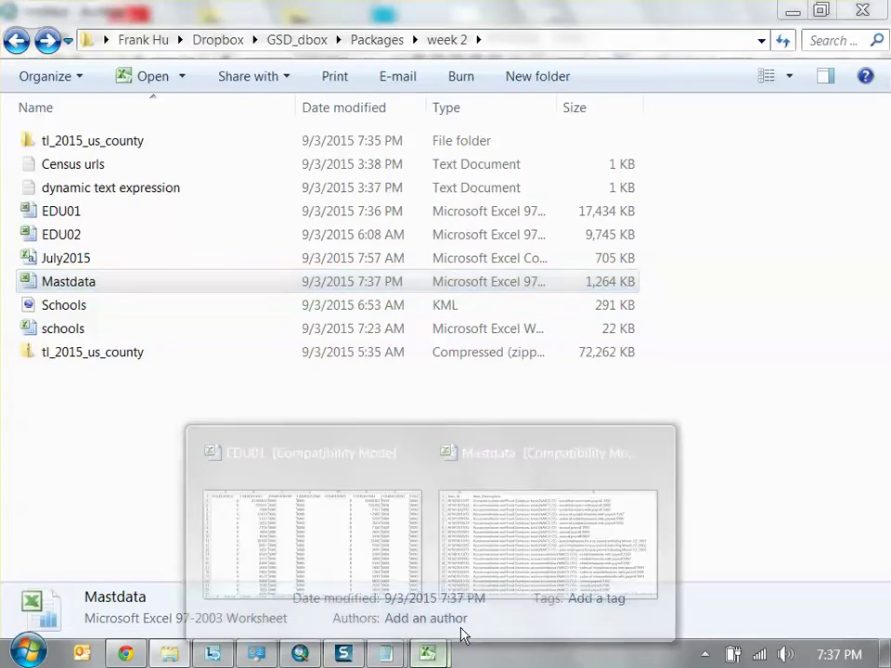
pyautogui.click(520, 576)
pyautogui.moveTo(878, 200); pyautogui.dragTo(879, 330)
pyautogui.scroll(5, 288, 367)
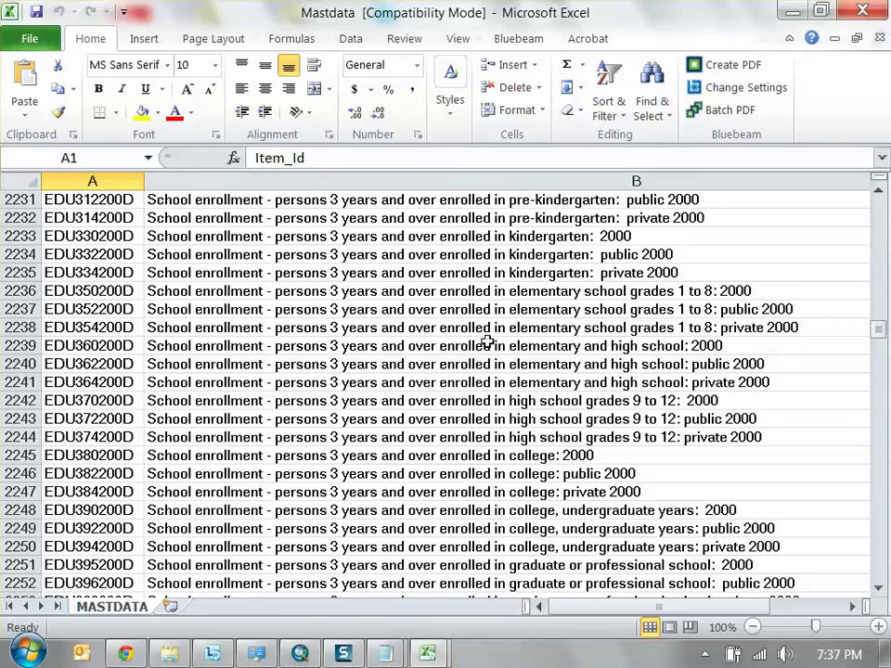
pyautogui.scroll(-19, 265, 388)
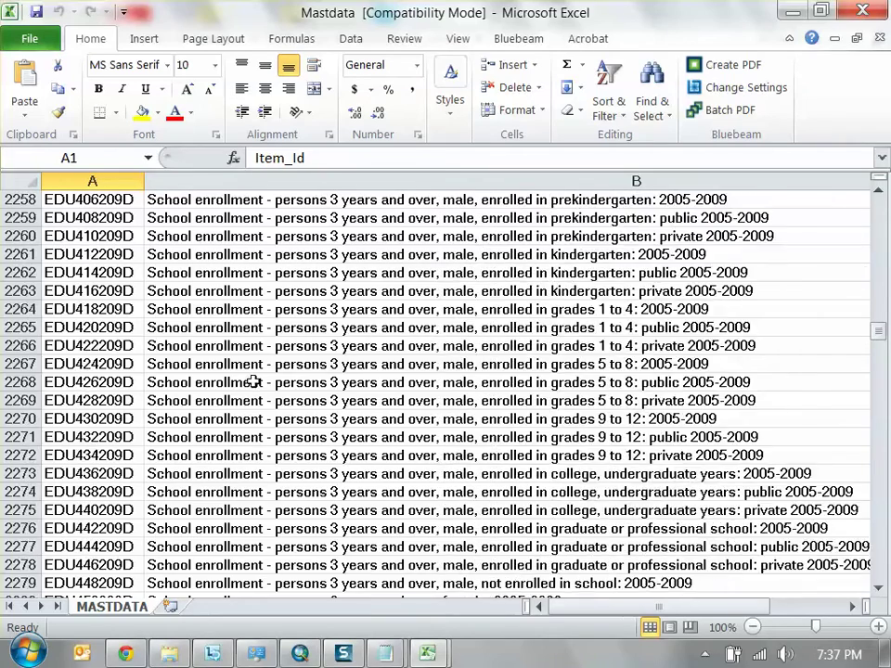
pyautogui.scroll(-4, 264, 388)
pyautogui.scroll(1, 270, 386)
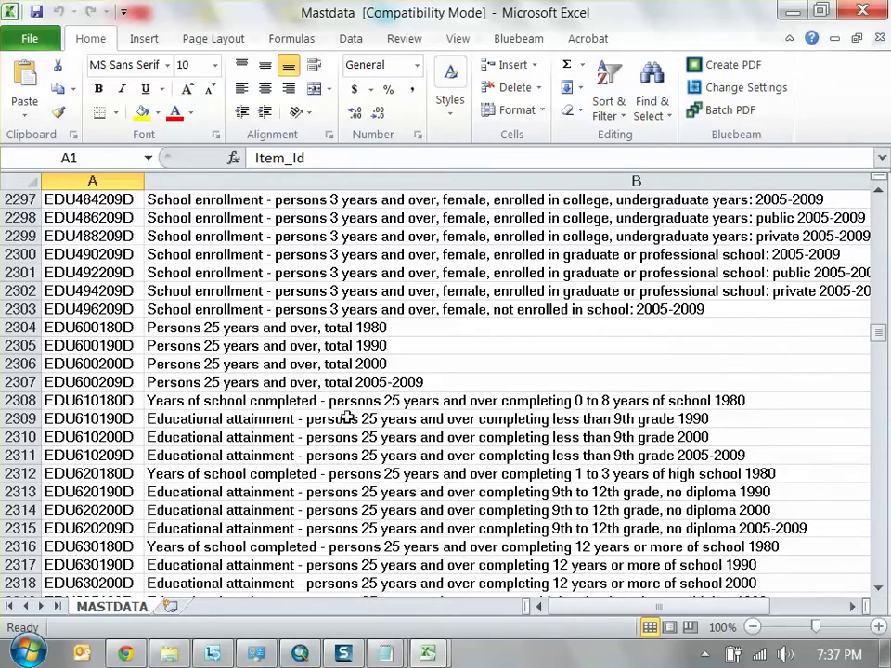
pyautogui.scroll(-11, 365, 409)
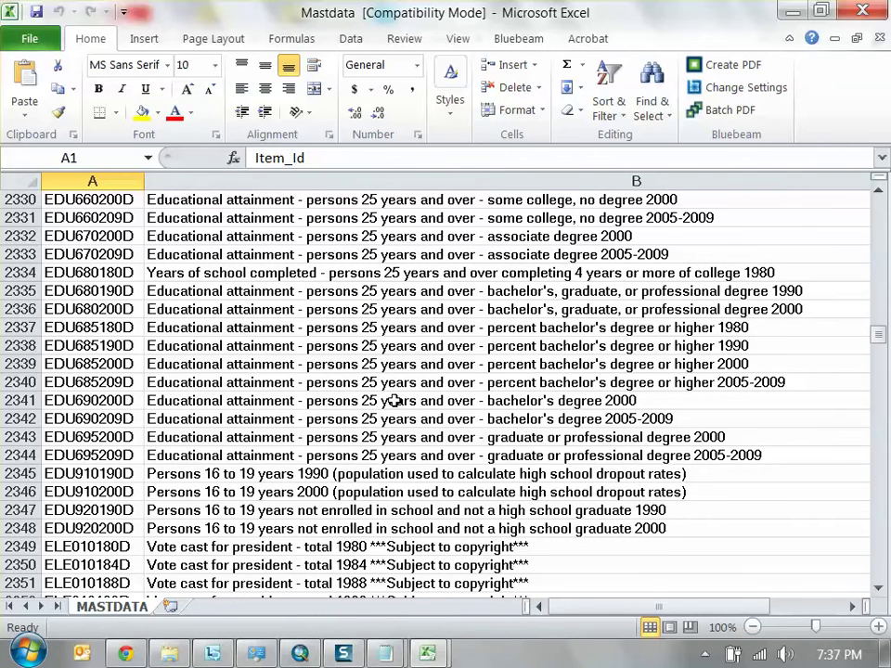
# Examine the Mastdata entry for persons 25 and over with a graduate or professional degree 2005-2009 and its Item_Id
pyautogui.click(88, 455)
pyautogui.moveTo(88, 455); pyautogui.dragTo(93, 473)
pyautogui.click(220, 459)
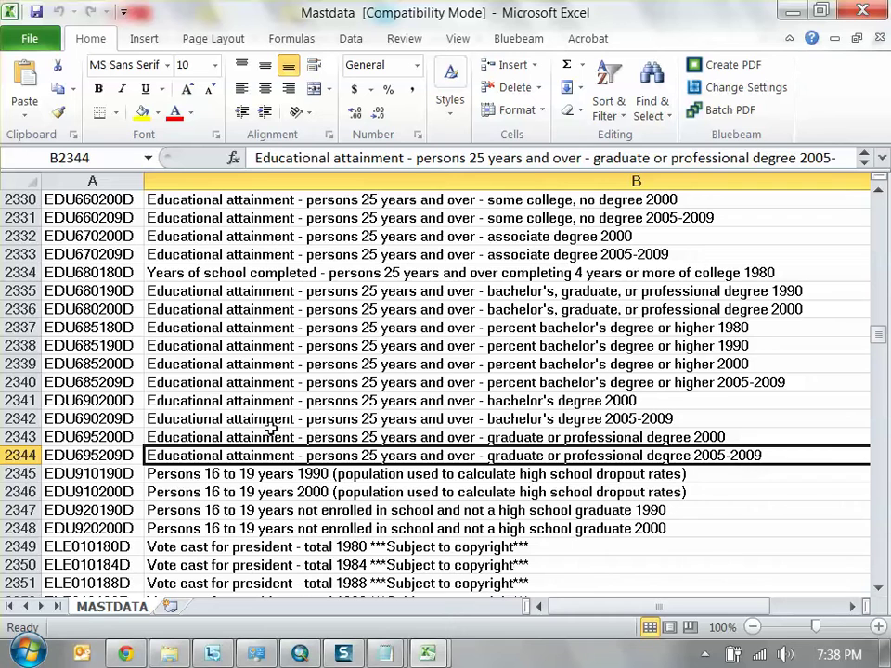
pyautogui.click(88, 458)
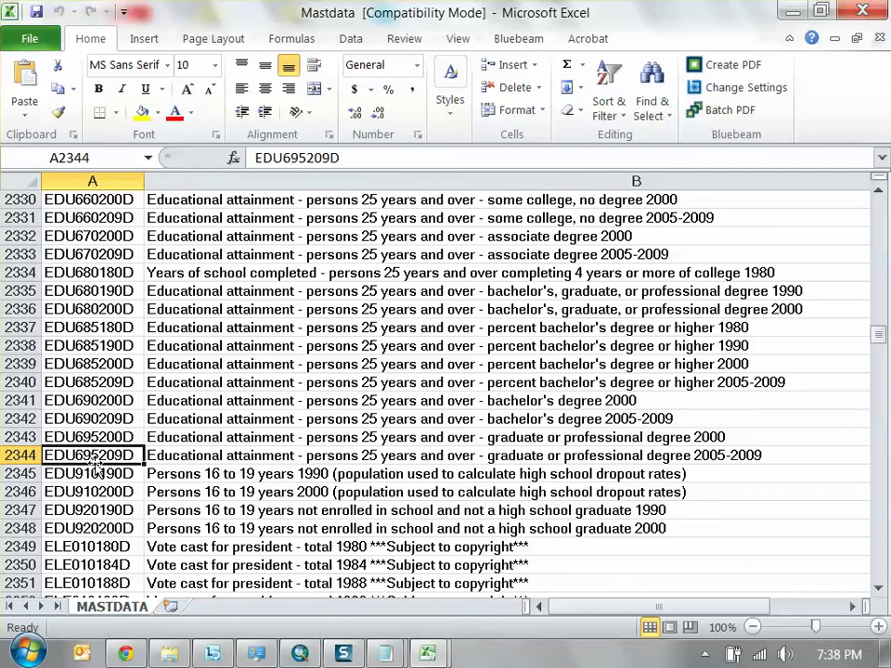
pyautogui.click(187, 461)
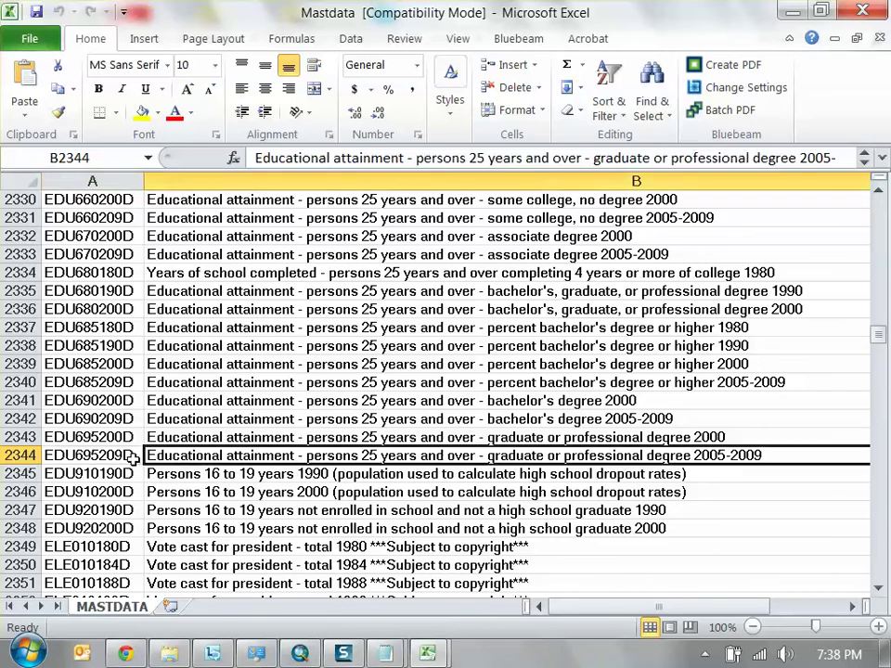
pyautogui.click(129, 461)
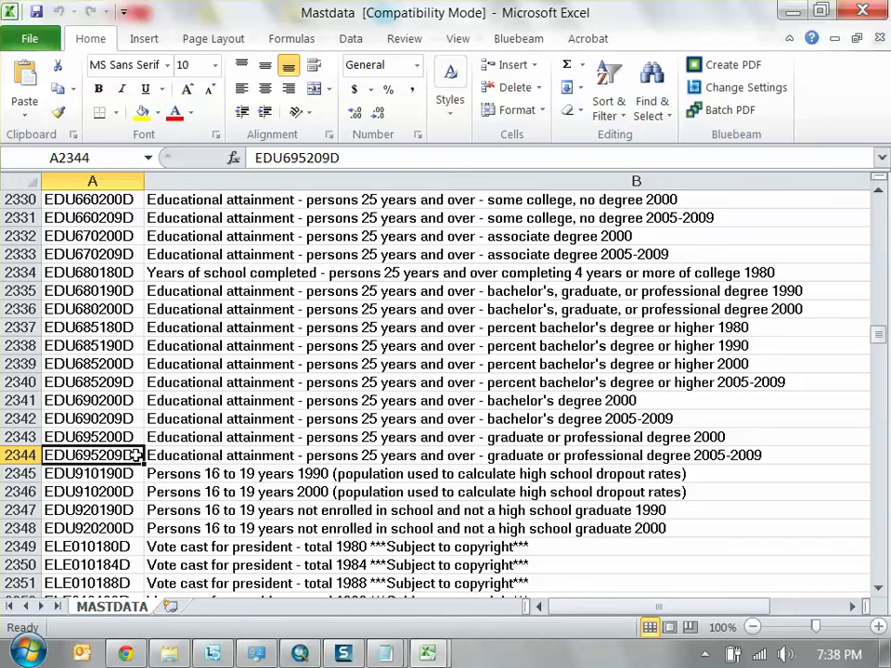
pyautogui.click(234, 461)
# Copy the Item_Id code EDU695209D of the graduate or professional degree 2005-2009 entry in Mastdata
pyautogui.click(119, 458)
pyautogui.doubleClick(121, 459)
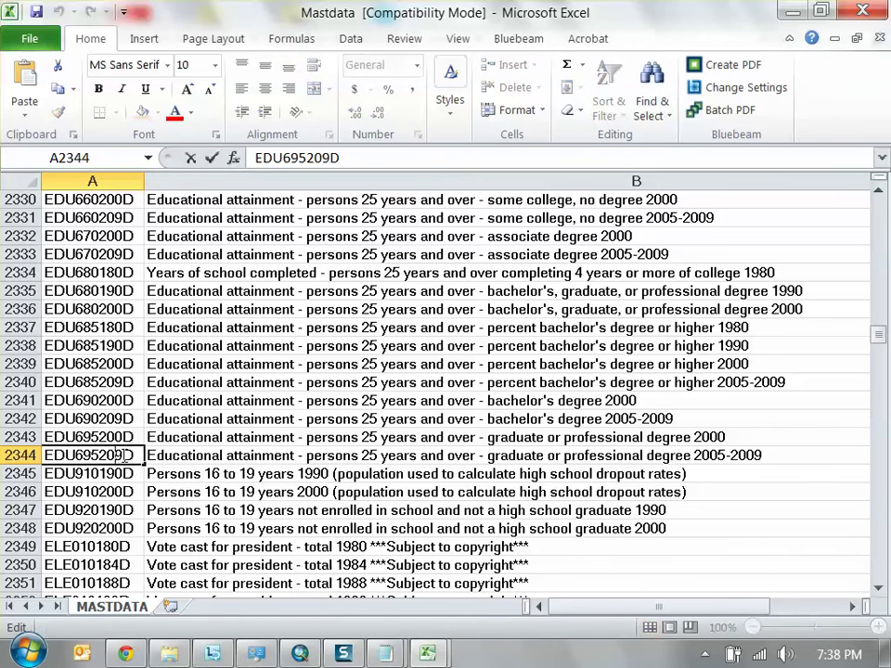
pyautogui.press('Tab')
pyautogui.click(119, 459)
pyautogui.hotkey('ctrl', 'c')
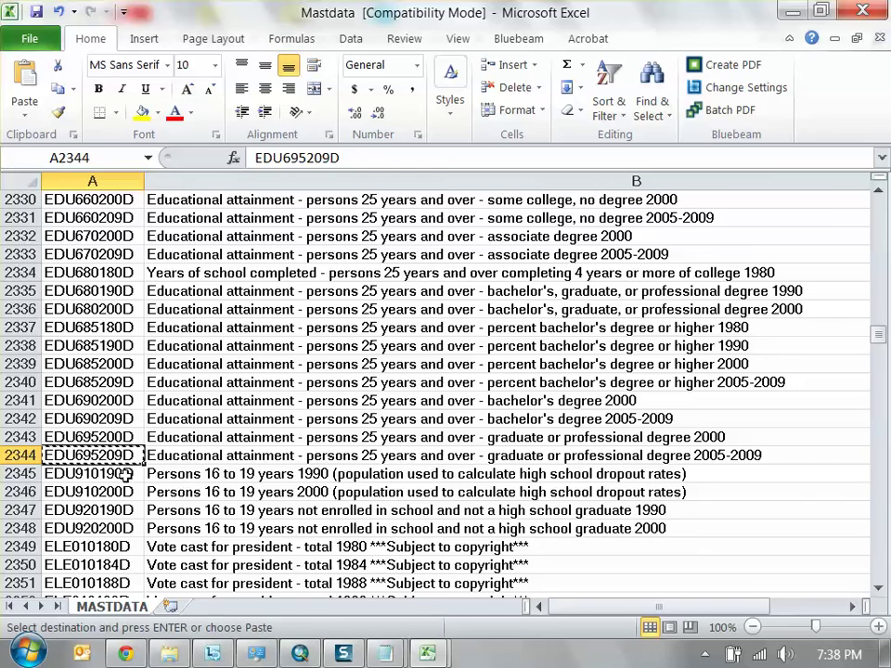
pyautogui.click(154, 458)
# Switch to the EDU01 workbook and check the column codes on its sheets from EDU01D through EDU01I
pyautogui.moveTo(447, 661)
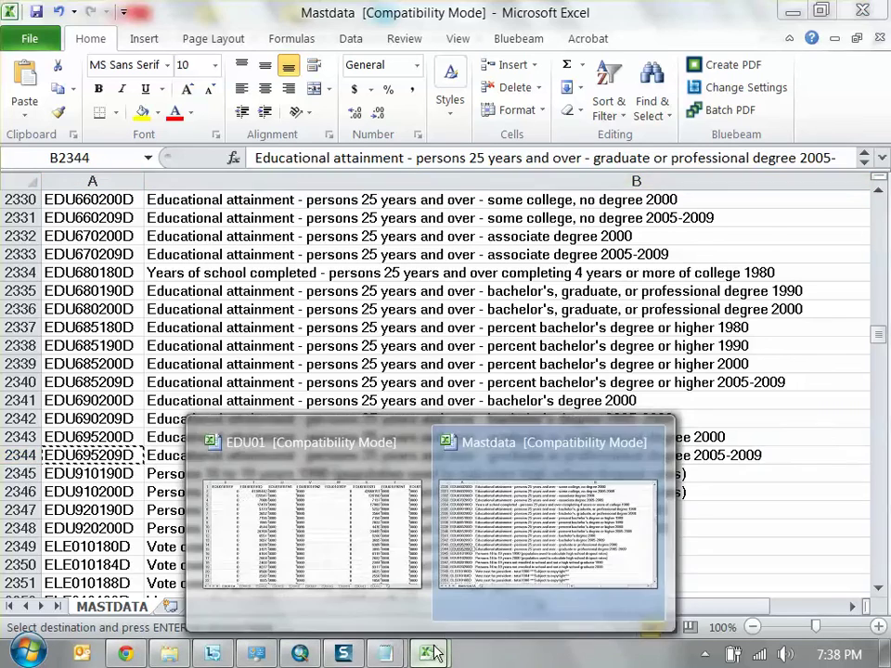
pyautogui.click(359, 533)
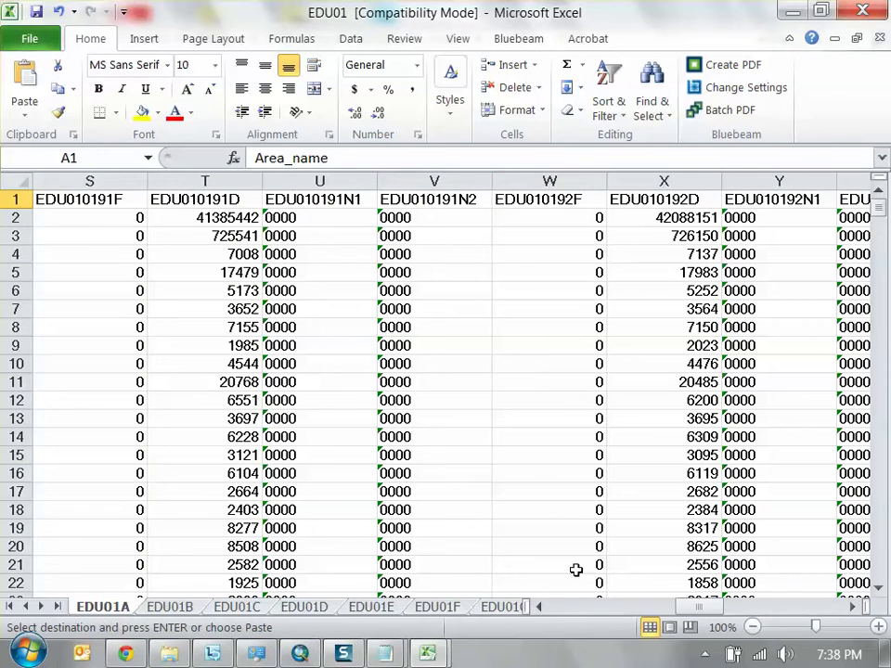
pyautogui.click(306, 607)
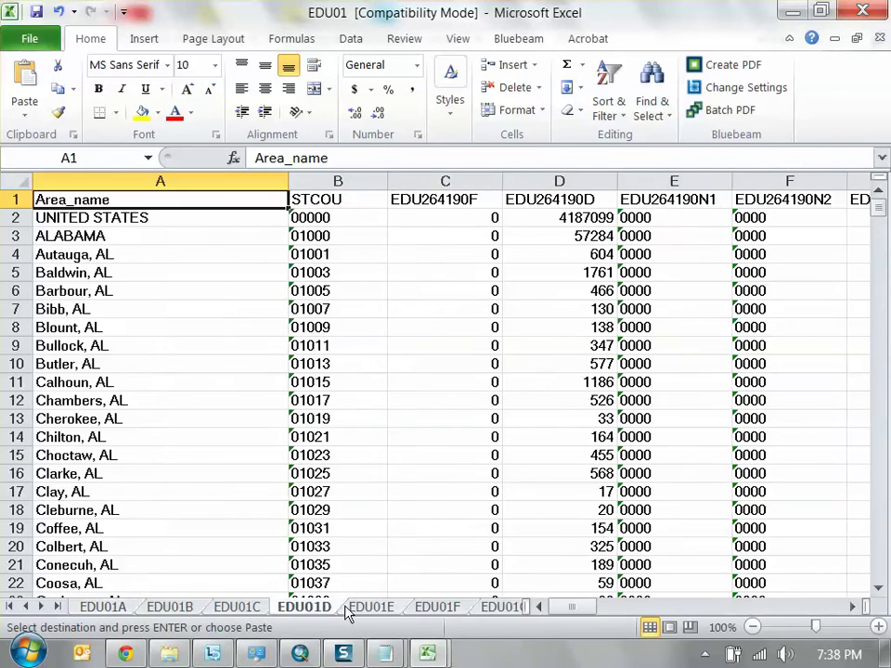
pyautogui.click(373, 607)
pyautogui.click(432, 609)
pyautogui.click(506, 608)
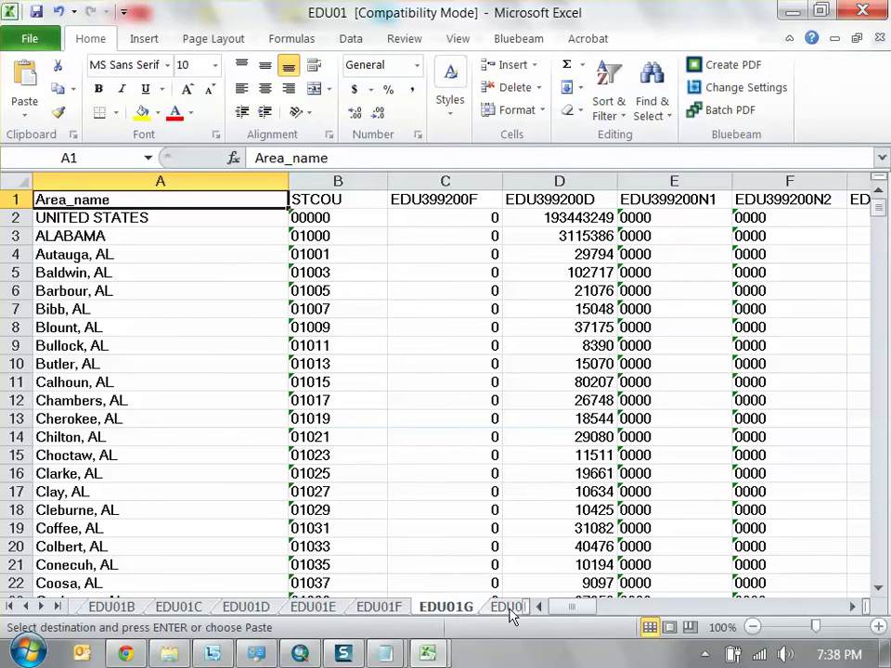
pyautogui.click(515, 609)
pyautogui.click(509, 609)
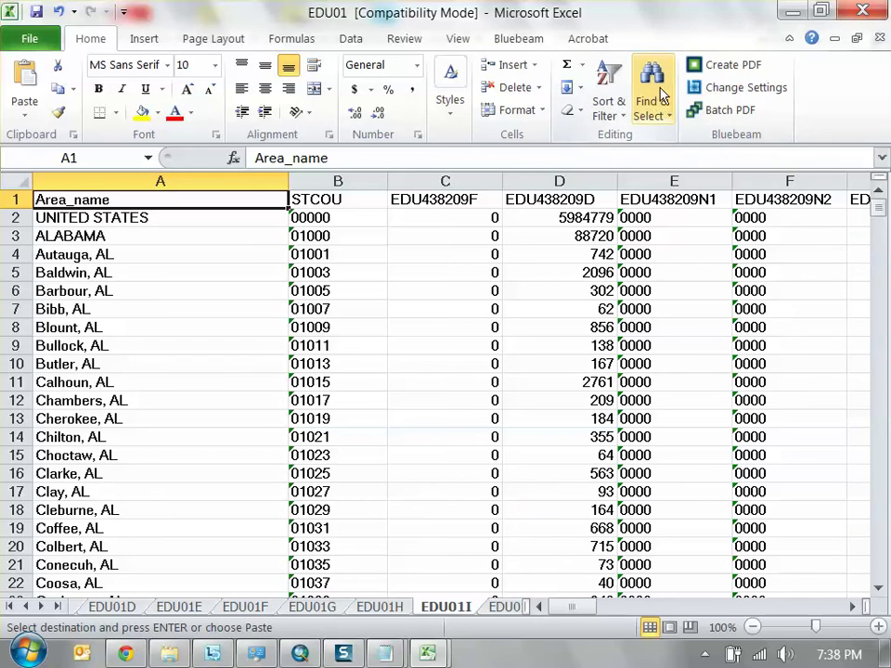
# Search the EDU01I sheet for the copied code EDU695209D and close the search
pyautogui.click(654, 108)
pyautogui.click(679, 138)
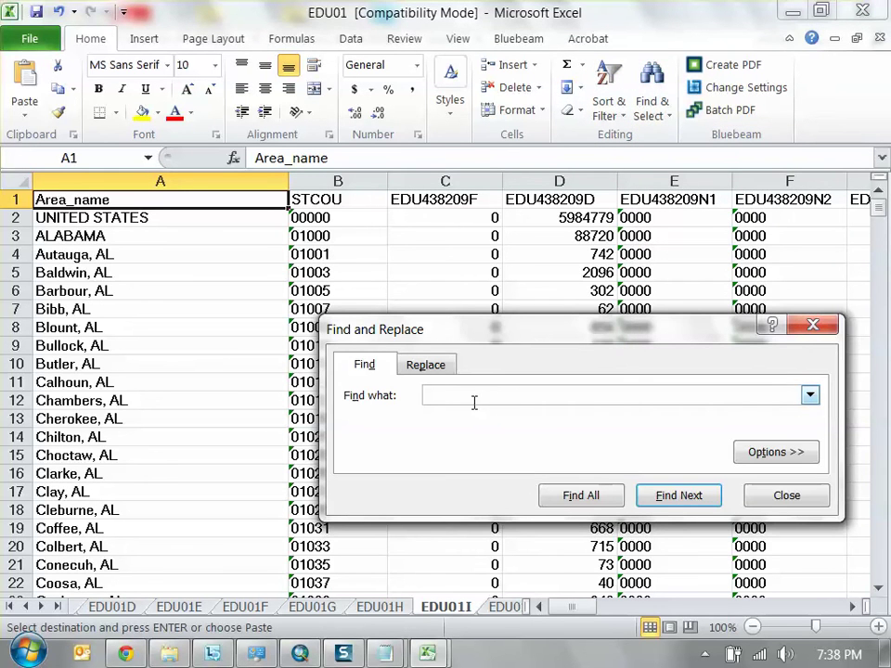
pyautogui.hotkey('ctrl', 'v')
pyautogui.click(663, 499)
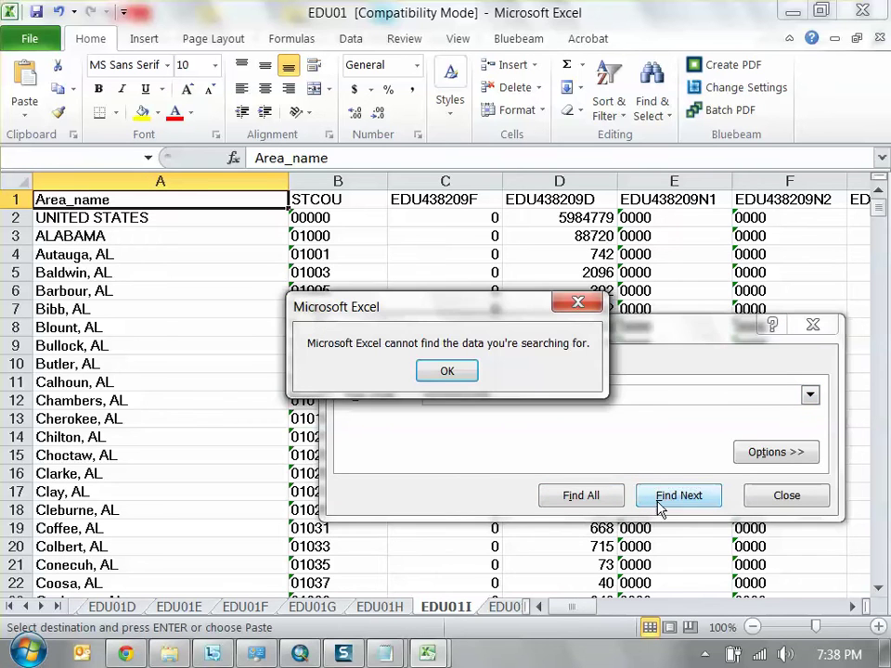
pyautogui.click(461, 374)
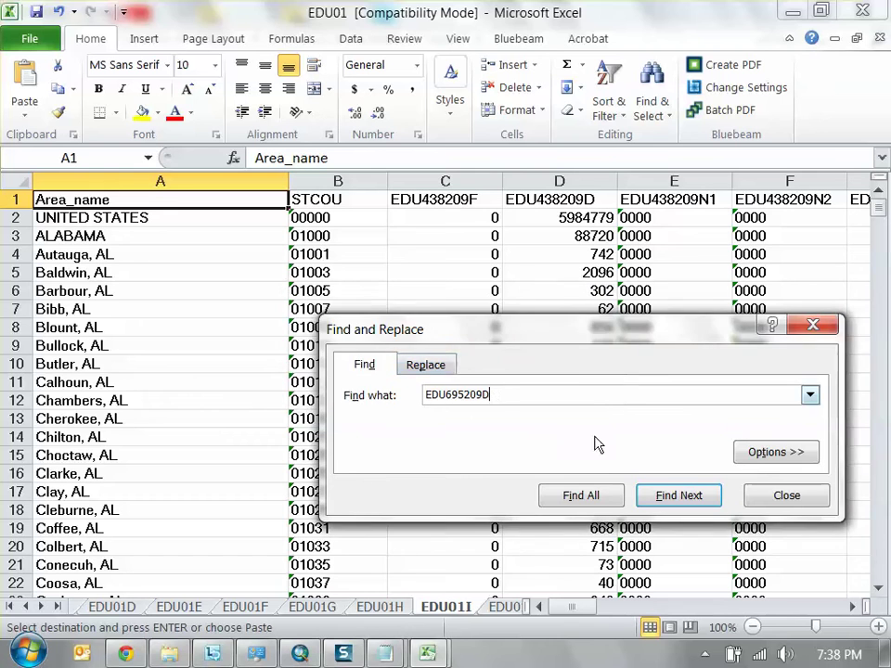
pyautogui.click(774, 498)
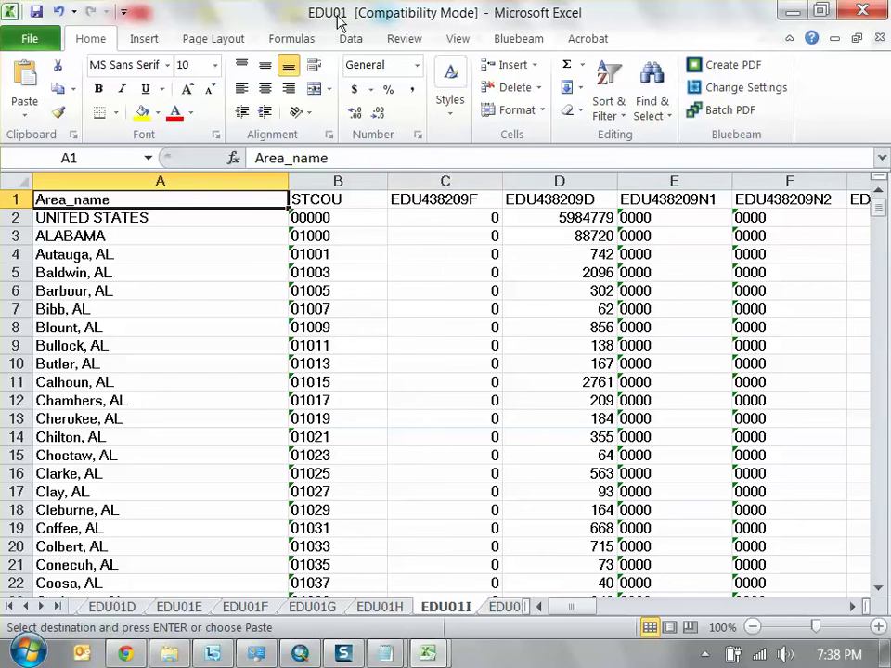
# Leave the EDU01 workbook and open the EDU02 workbook from the week 2 folder
pyautogui.hotkey('ctrl', 'Tab')
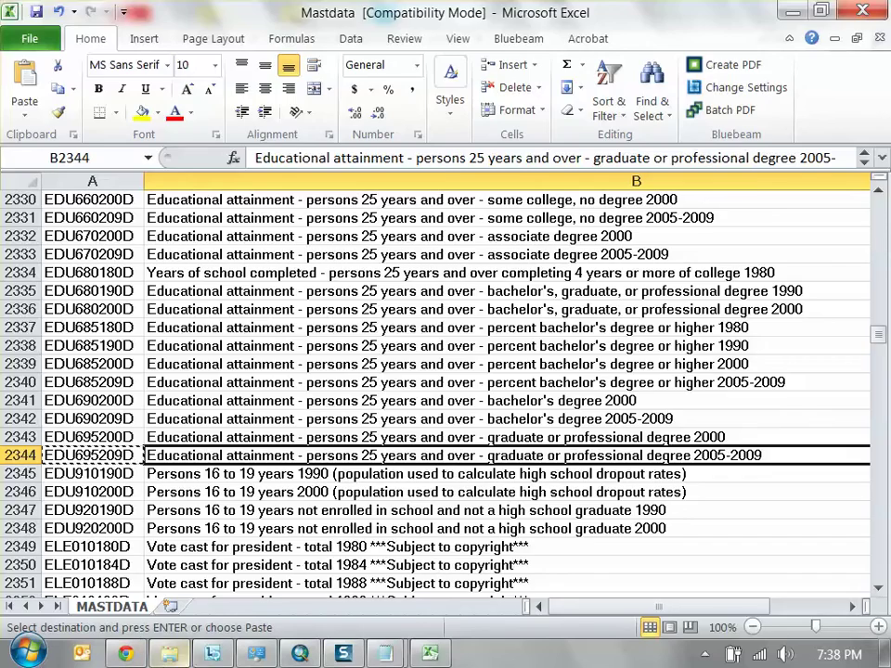
pyautogui.click(171, 654)
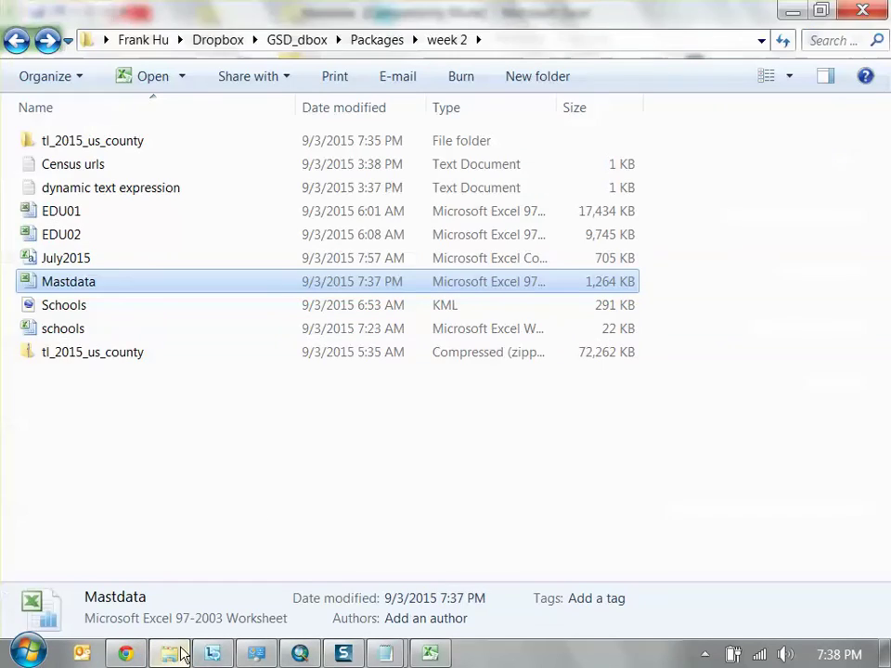
pyautogui.doubleClick(87, 234)
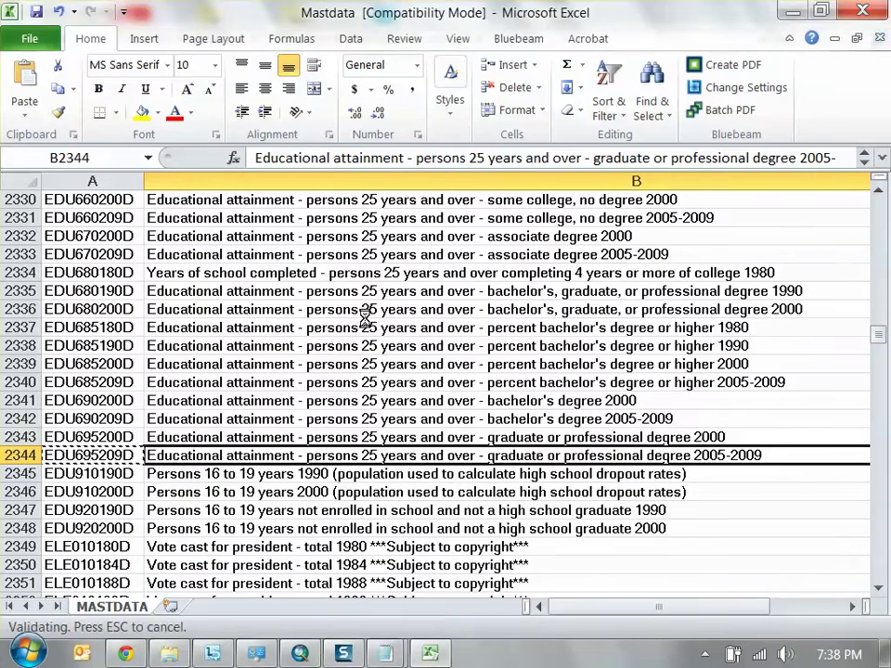
# Search the EDU02F sheet for the code EDU695209D
pyautogui.click(648, 85)
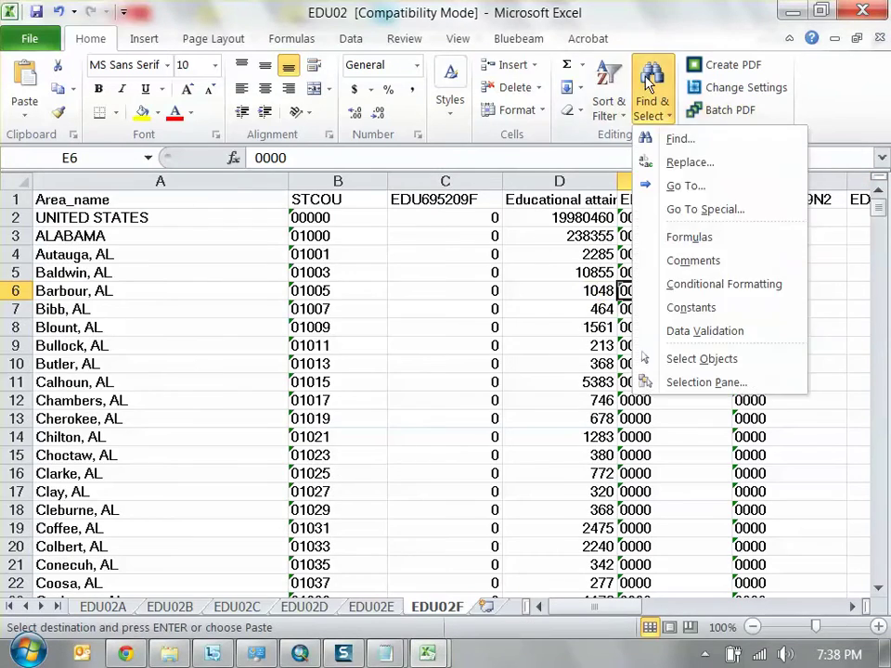
pyautogui.click(678, 140)
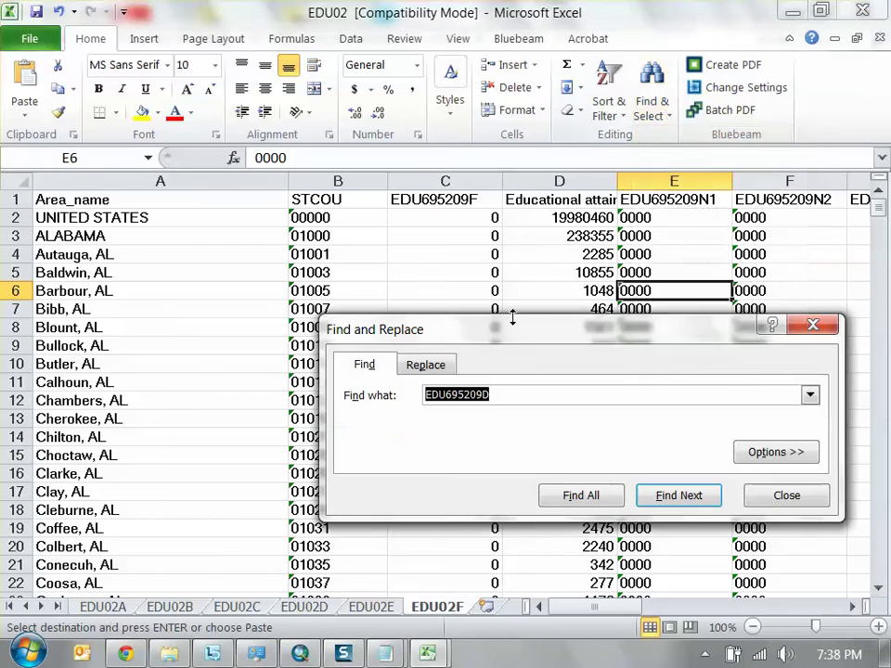
pyautogui.click(683, 496)
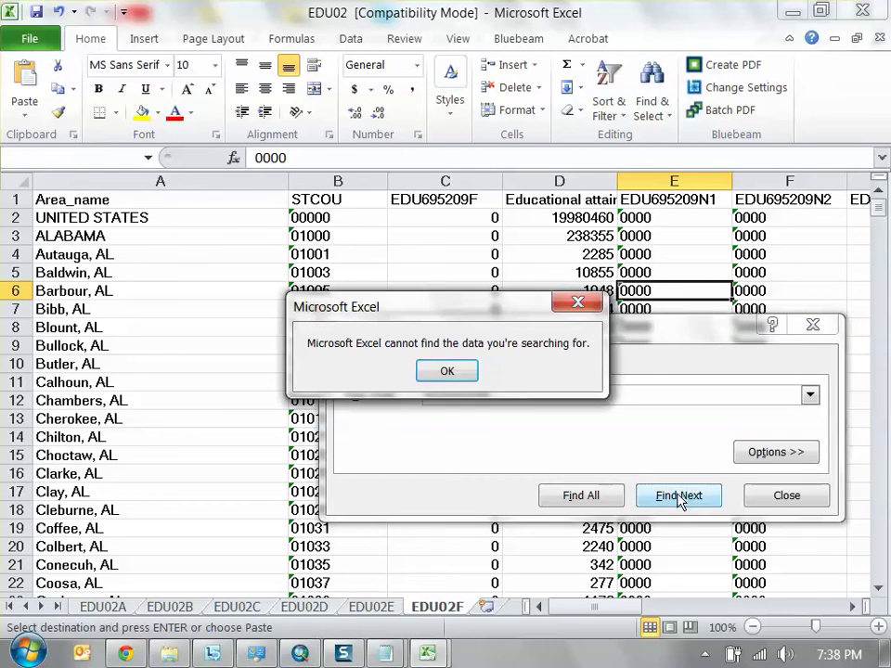
pyautogui.click(447, 371)
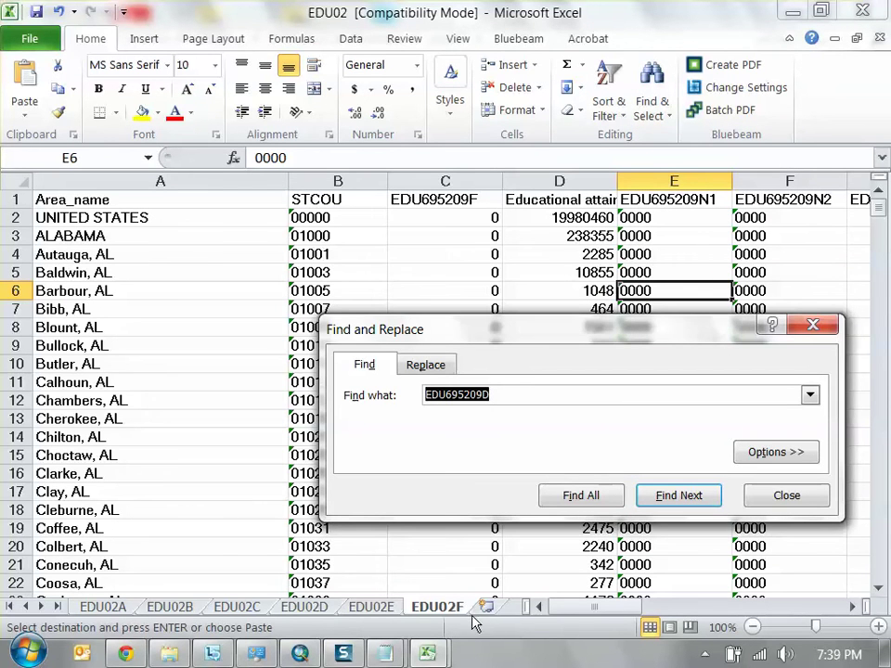
# Repeat the search for EDU695209D on the EDU02E, EDU02D and EDU02C sheets
pyautogui.click(394, 610)
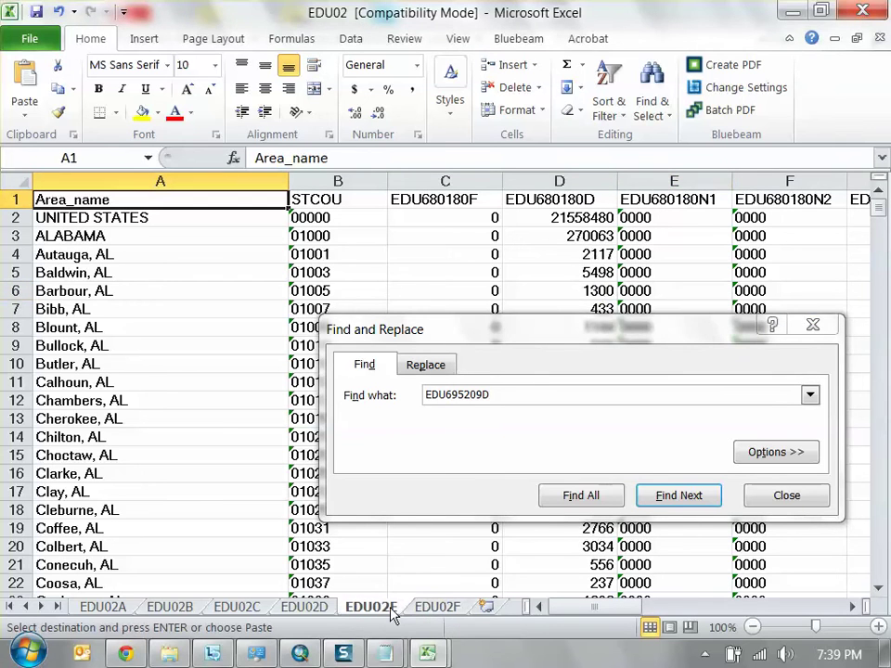
pyautogui.click(682, 498)
pyautogui.click(468, 371)
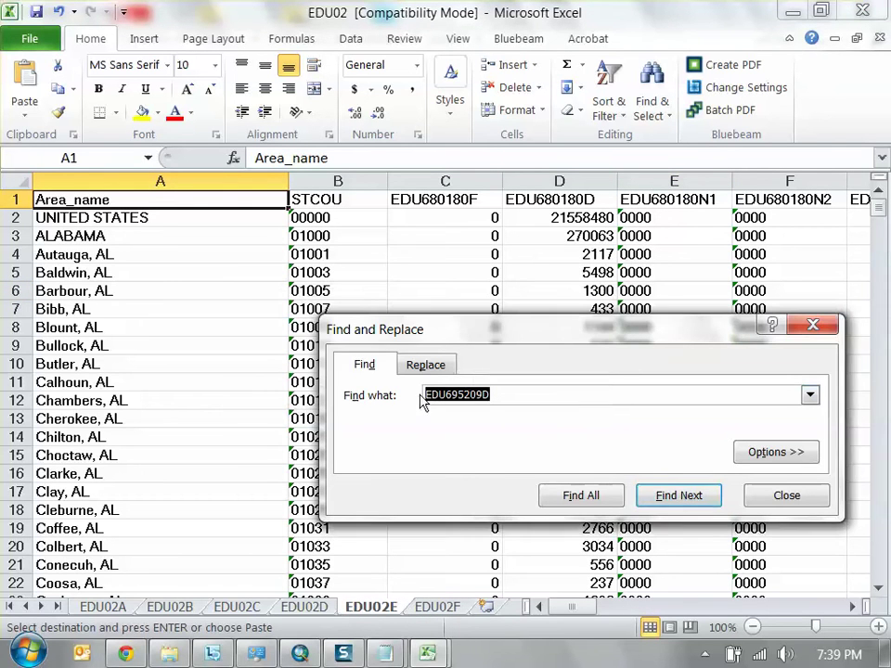
pyautogui.click(304, 606)
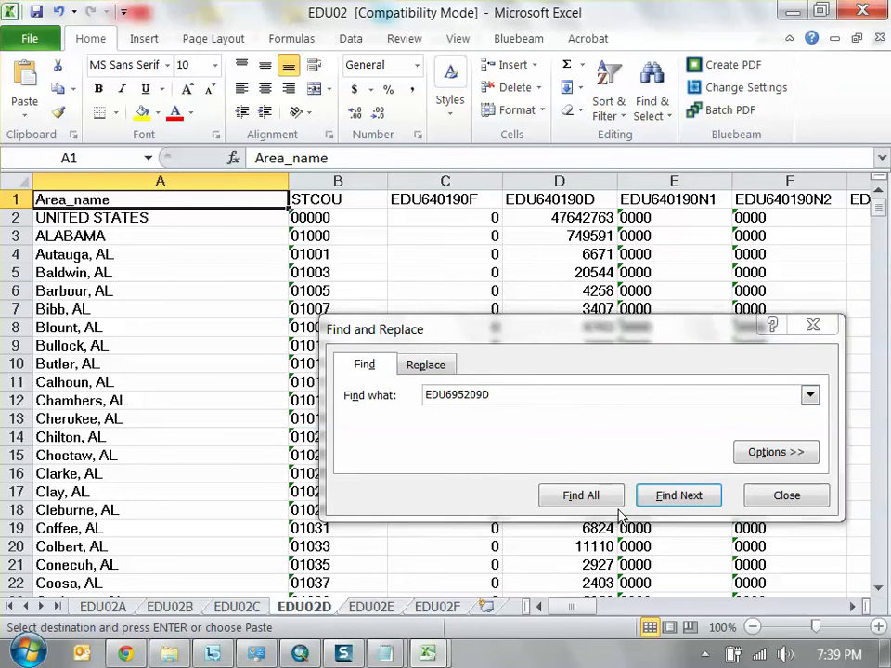
pyautogui.click(679, 496)
pyautogui.click(447, 371)
pyautogui.click(239, 595)
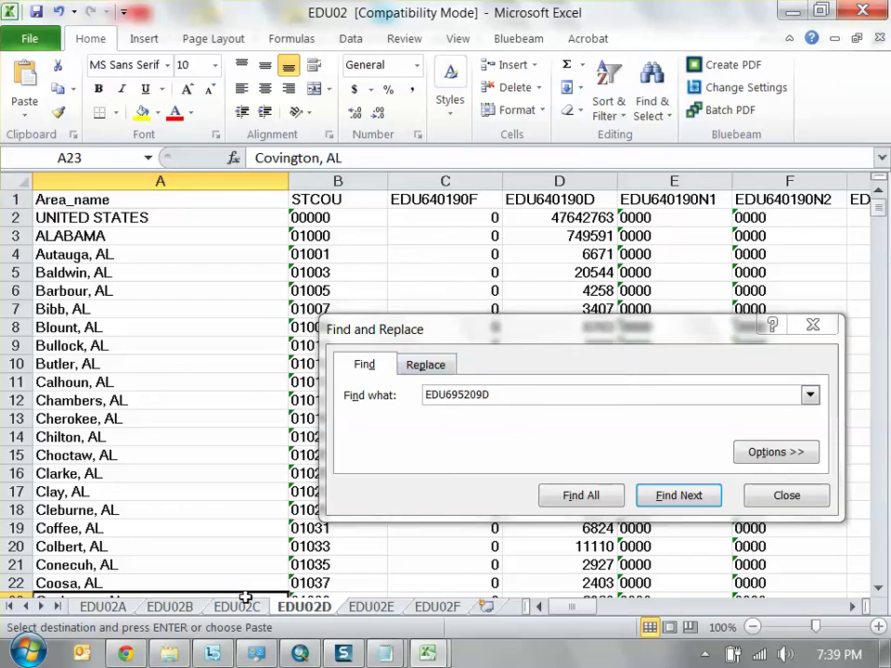
pyautogui.click(237, 606)
pyautogui.click(700, 492)
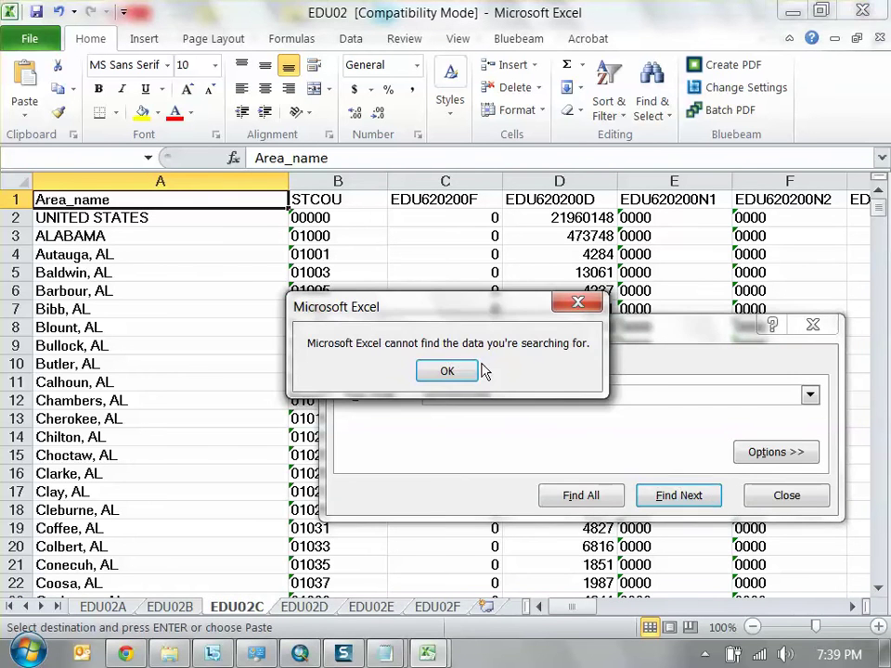
pyautogui.click(424, 379)
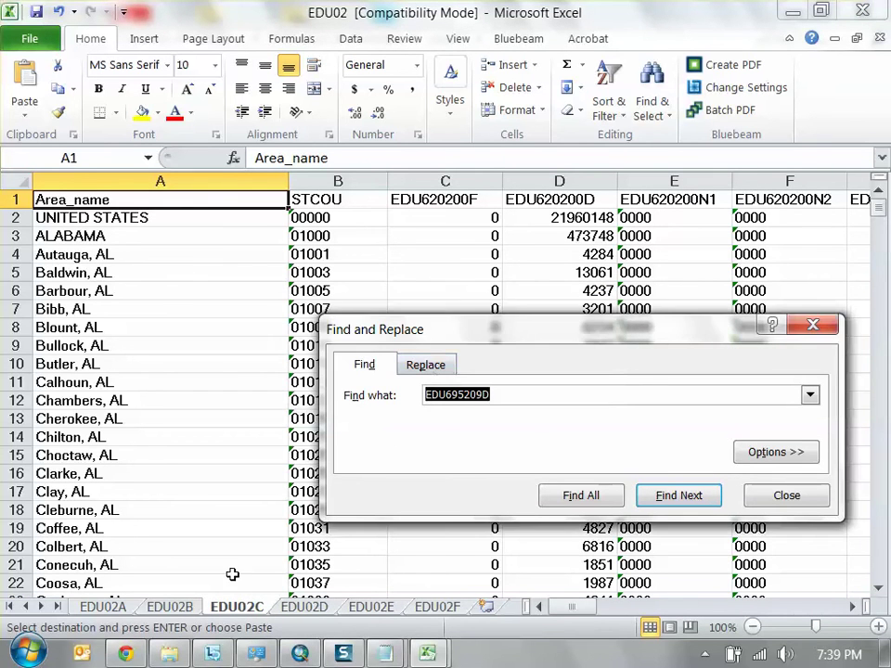
# Search the EDU02B and EDU02A sheets for the code EDU695209D
pyautogui.click(181, 606)
pyautogui.click(665, 496)
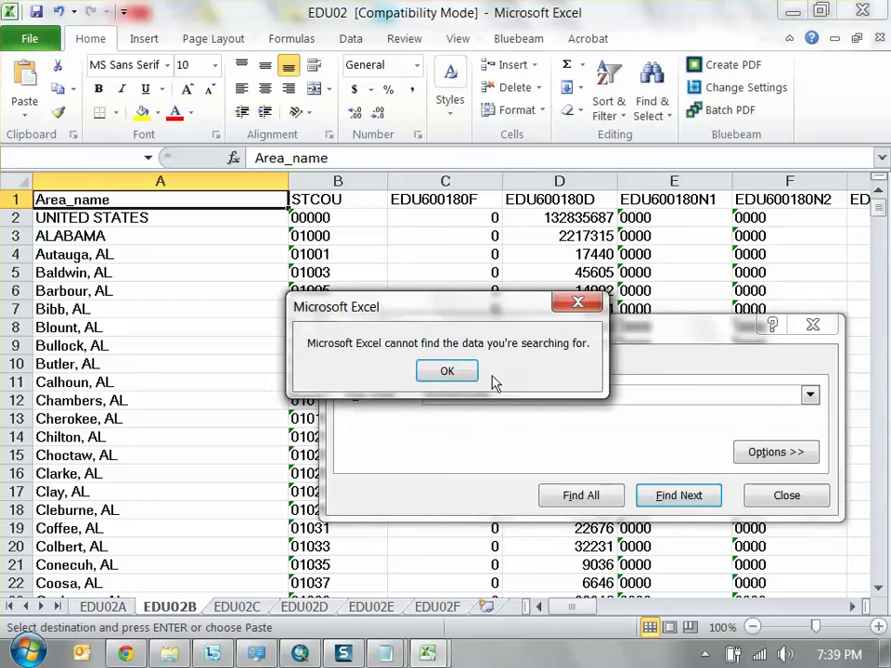
pyautogui.click(451, 372)
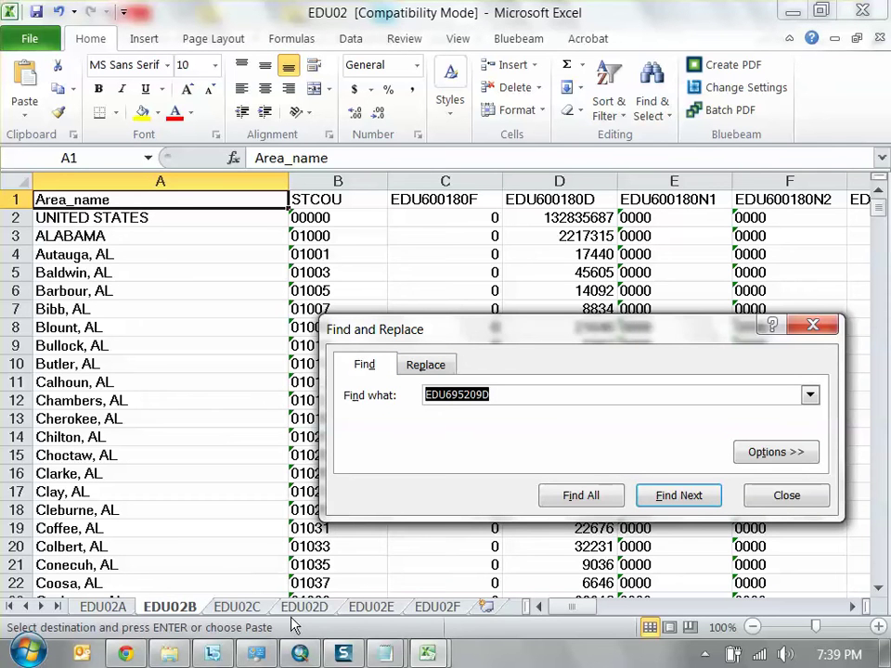
pyautogui.click(109, 606)
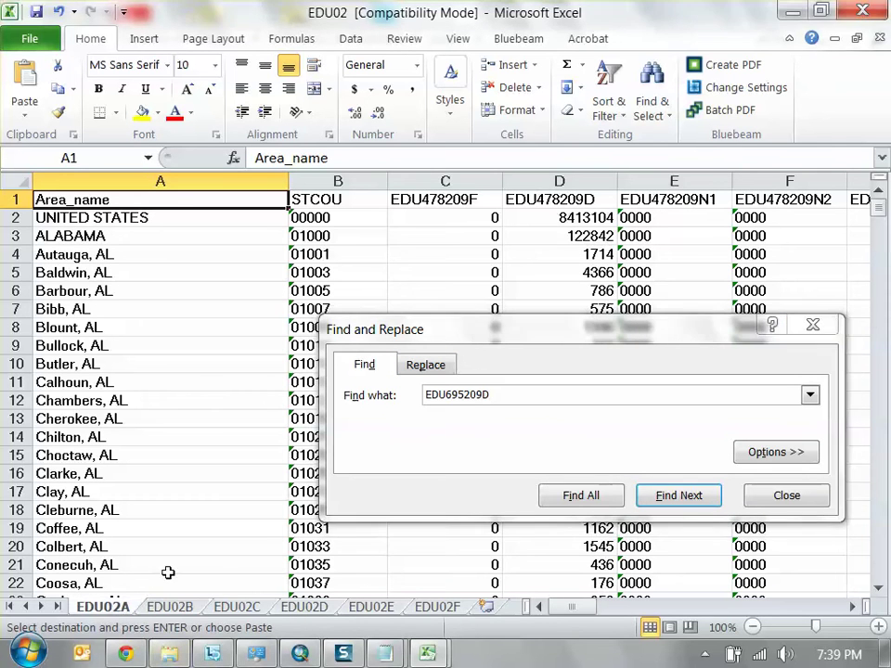
pyautogui.click(682, 498)
pyautogui.click(445, 371)
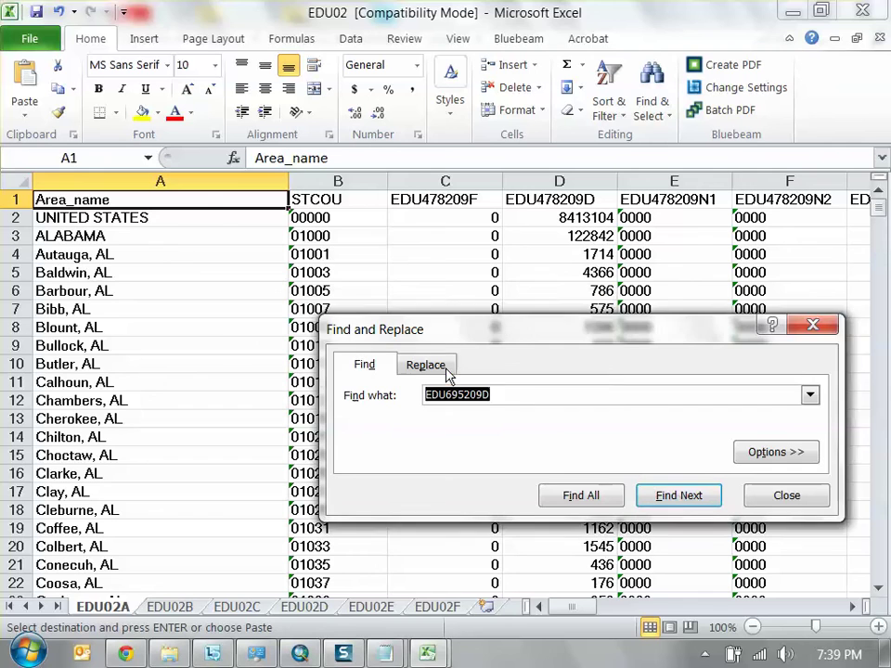
# Search the EDU02F and EDU02E sheets for EDU695209D again and close the search
pyautogui.click(438, 607)
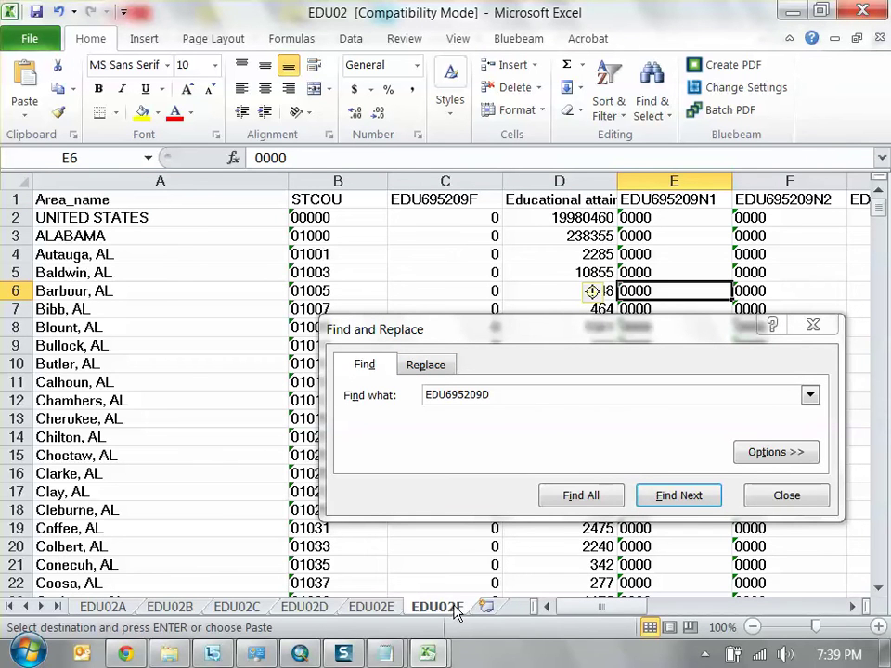
pyautogui.click(643, 497)
pyautogui.click(464, 371)
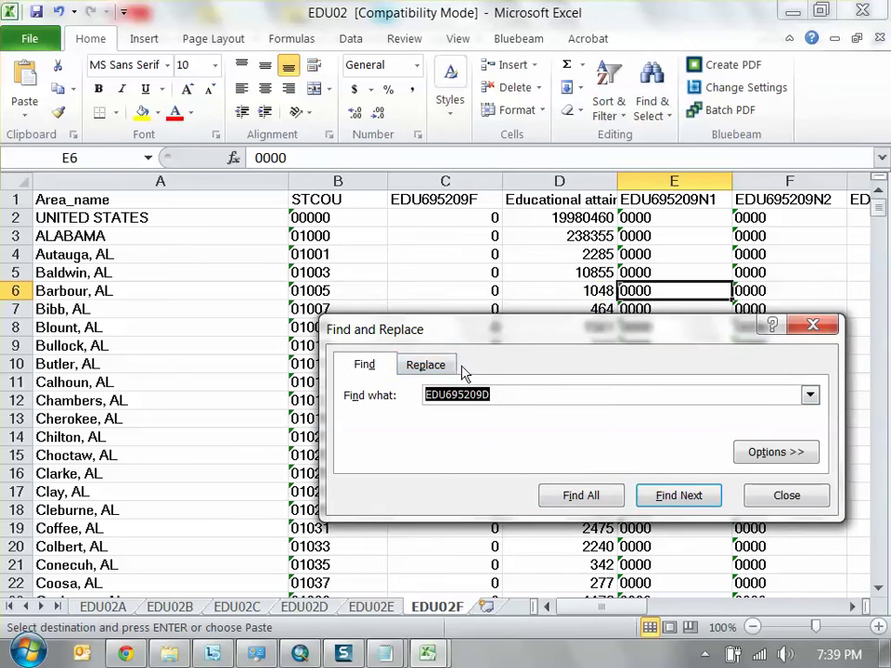
pyautogui.click(376, 607)
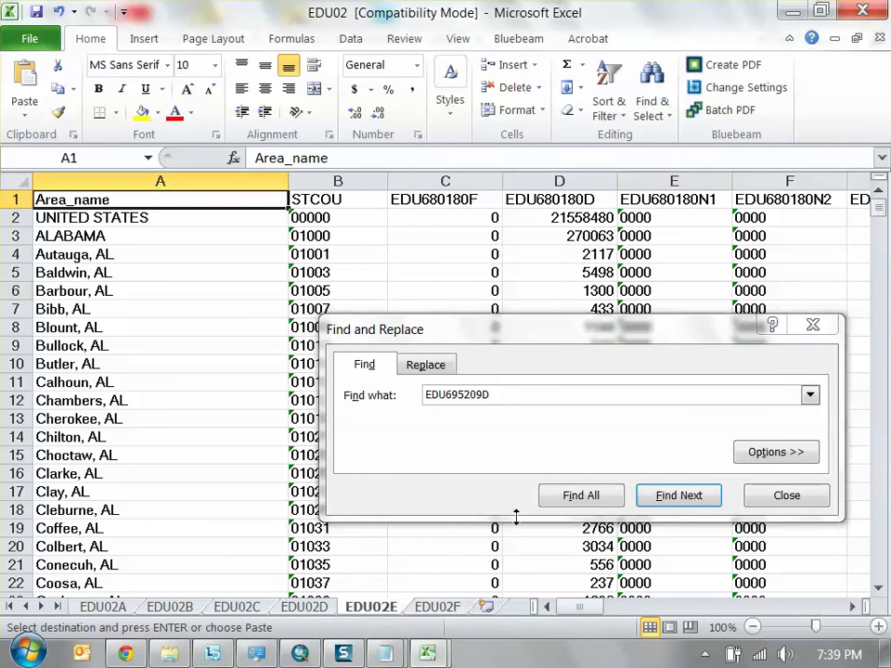
pyautogui.click(659, 495)
pyautogui.click(448, 369)
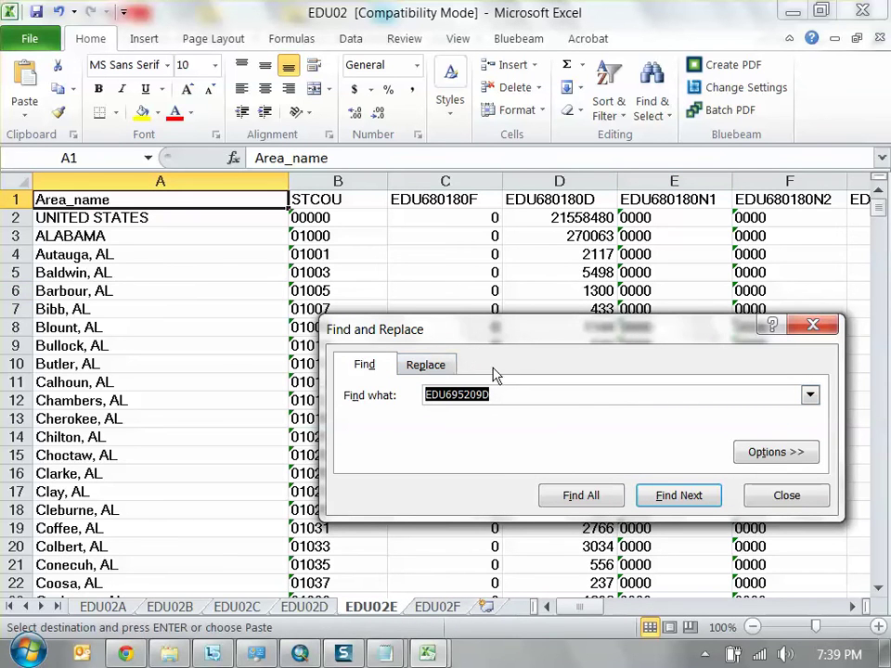
pyautogui.click(457, 396)
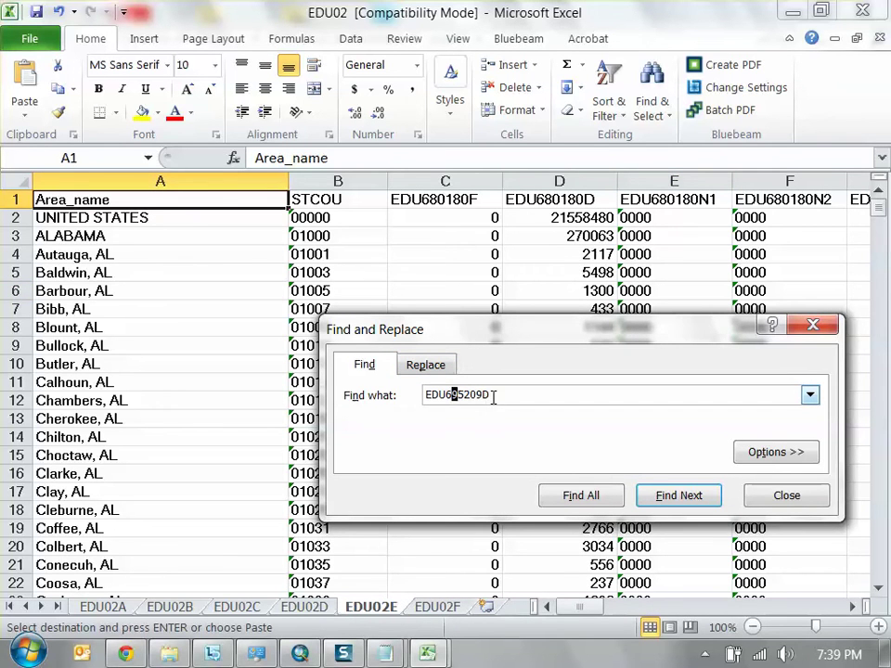
pyautogui.click(771, 489)
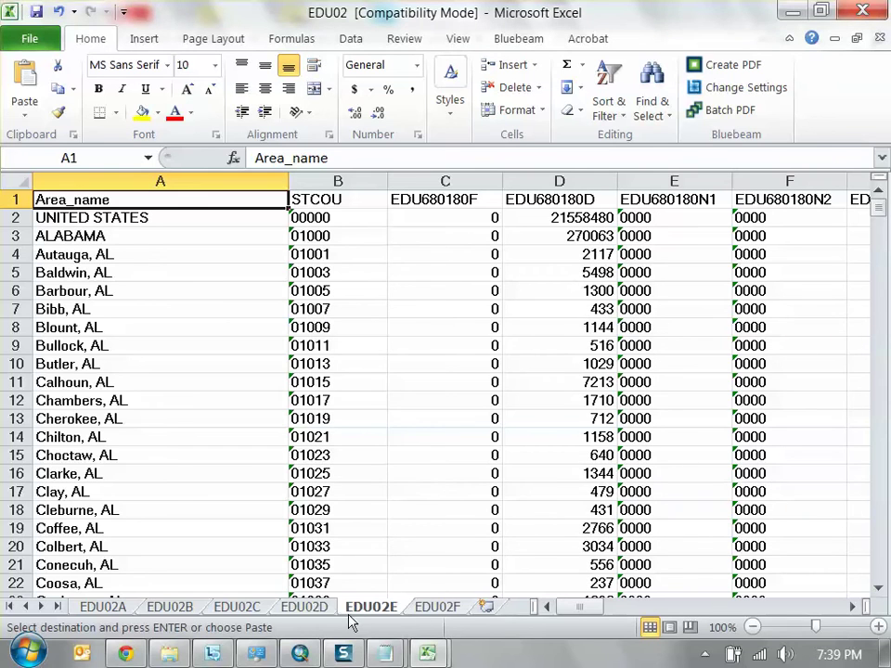
# Examine the last column headers of the EDU02D and EDU02E sheets for the EDU695209D field
pyautogui.click(309, 608)
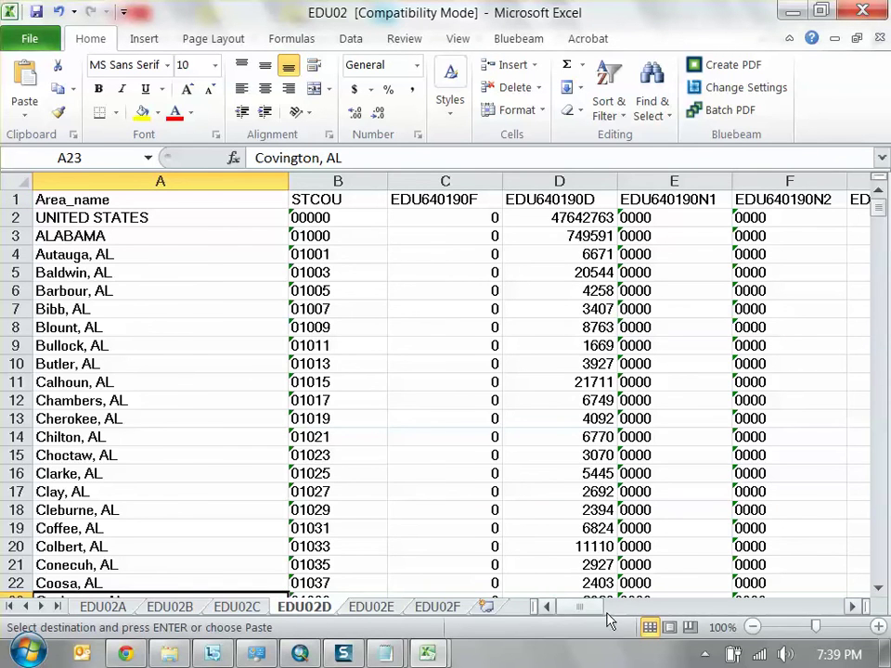
pyautogui.moveTo(594, 607); pyautogui.dragTo(840, 604)
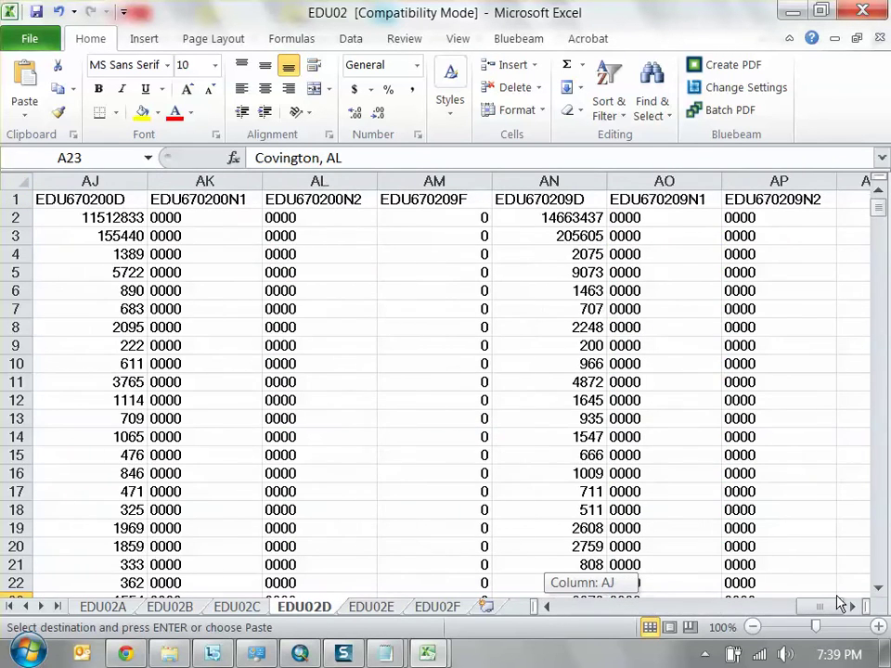
pyautogui.click(381, 610)
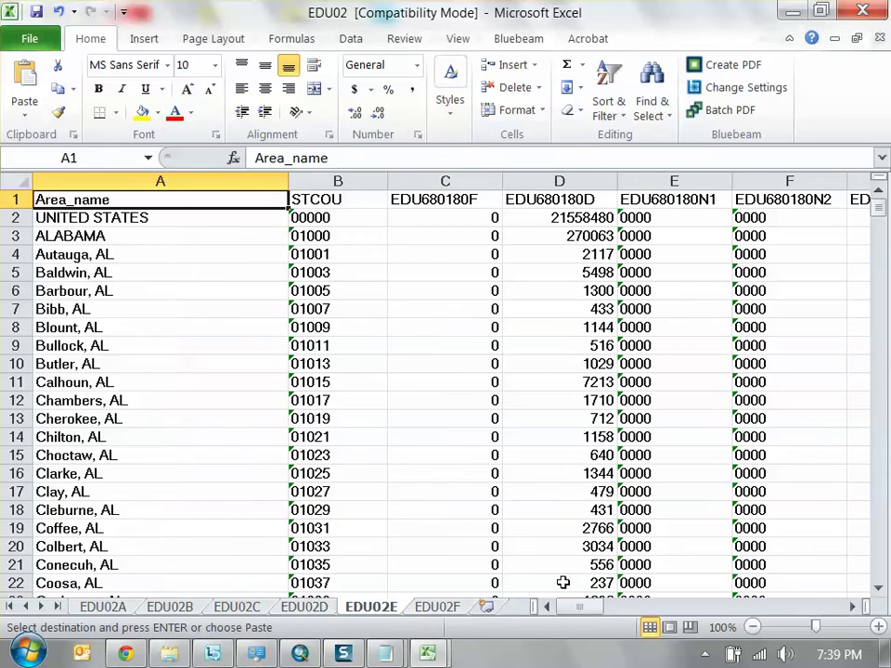
pyautogui.moveTo(593, 608); pyautogui.dragTo(858, 589)
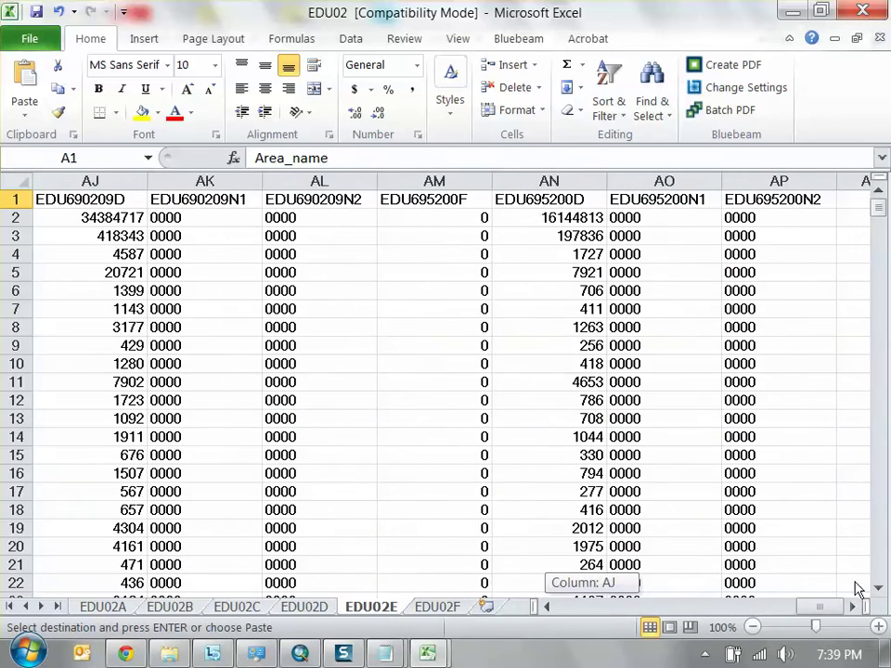
# On the EDU02F sheet, adjust the width of column D and select its header cell to read the educational attainment description
pyautogui.click(442, 608)
pyautogui.moveTo(594, 607); pyautogui.dragTo(573, 615)
pyautogui.moveTo(617, 181); pyautogui.dragTo(777, 177)
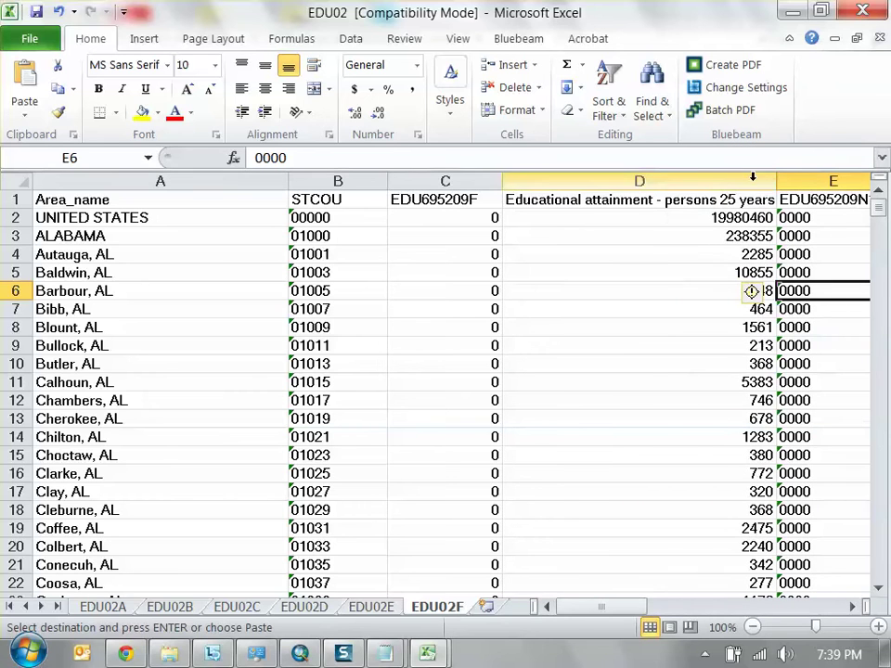
pyautogui.click(692, 199)
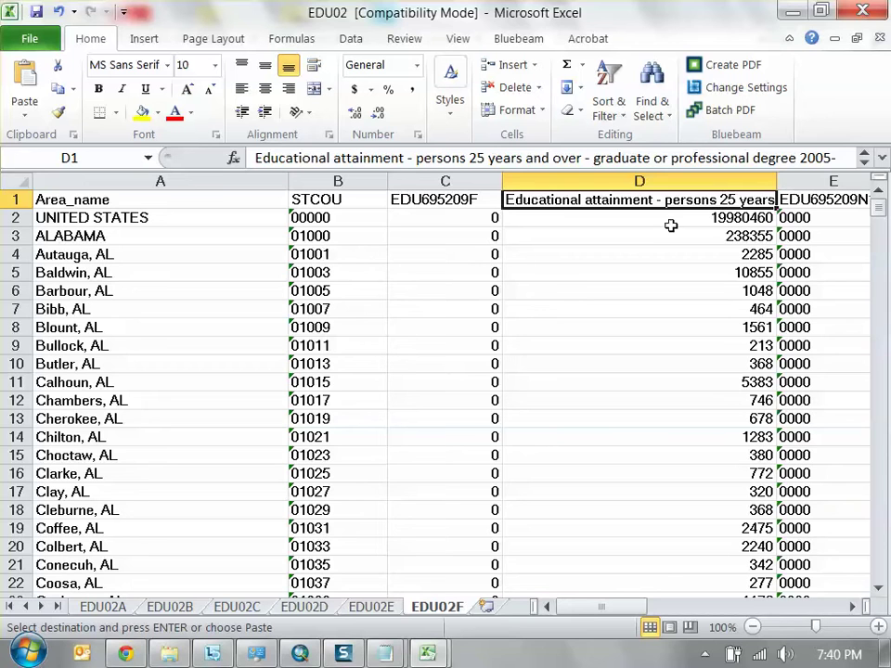
pyautogui.moveTo(777, 181); pyautogui.dragTo(678, 216)
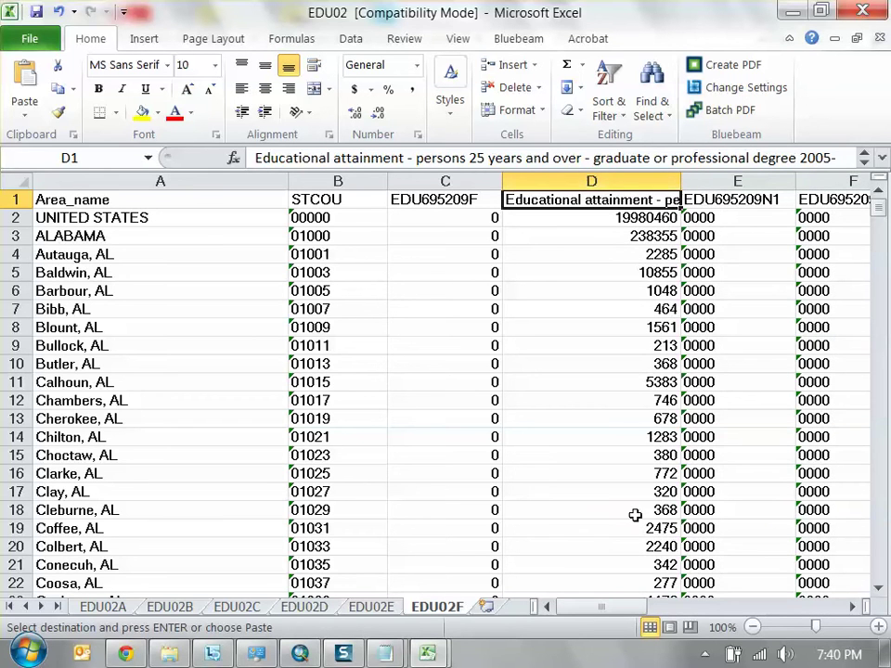
pyautogui.moveTo(678, 186); pyautogui.dragTo(805, 186)
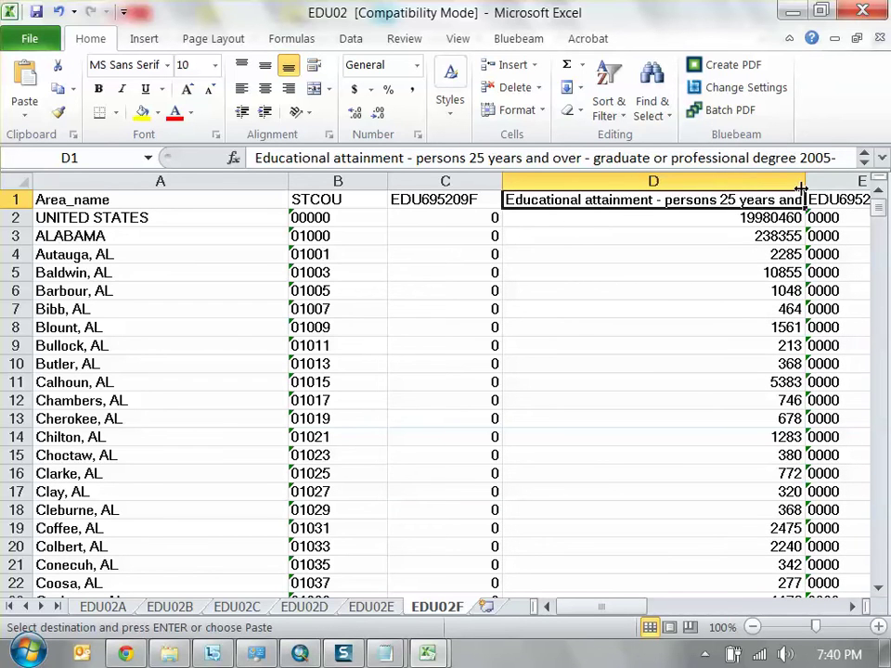
pyautogui.moveTo(804, 186); pyautogui.dragTo(677, 183)
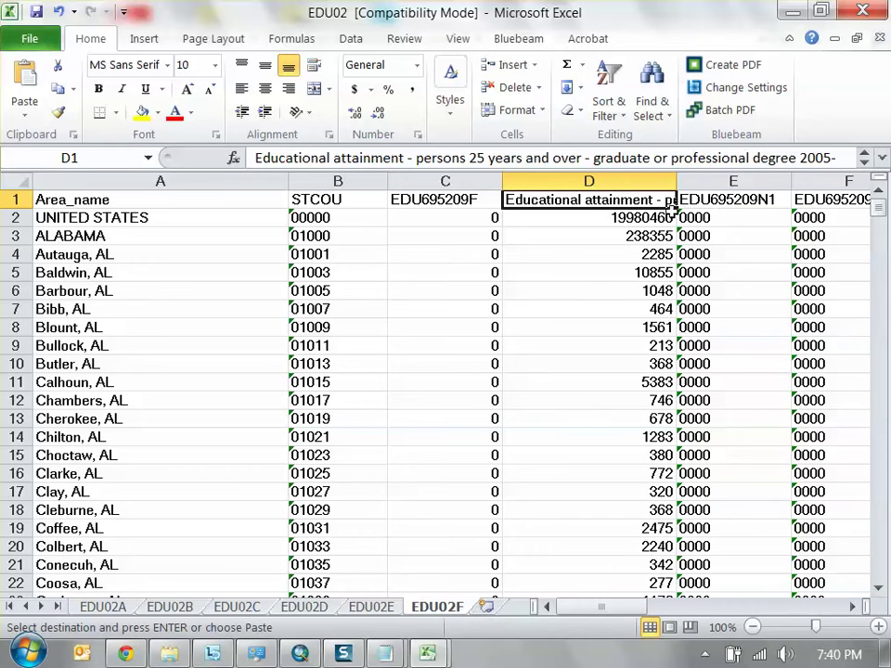
# Minimize the EDU02 workbook, switch to ArcMap and show the list of map layers
pyautogui.click(797, 10)
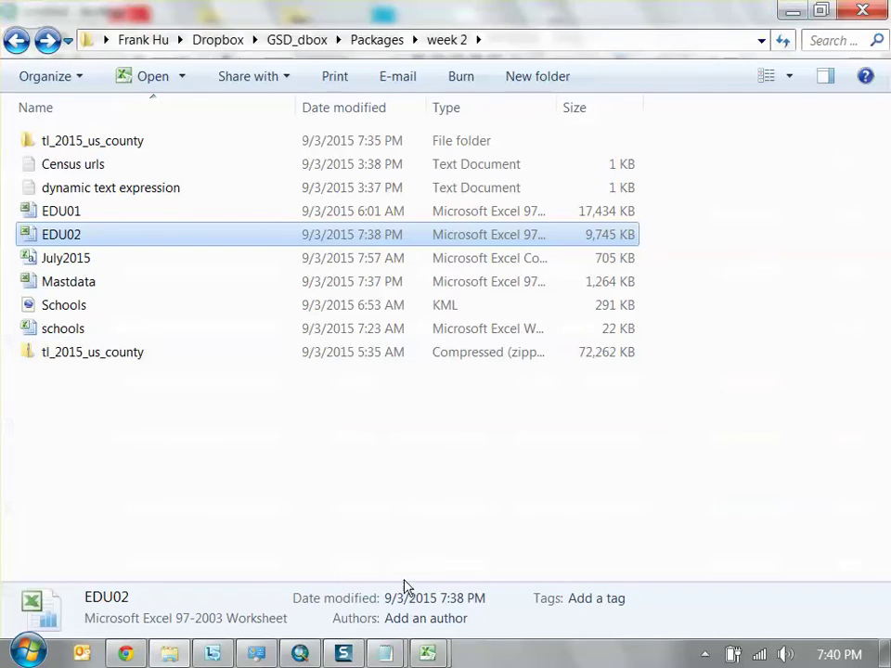
pyautogui.click(300, 655)
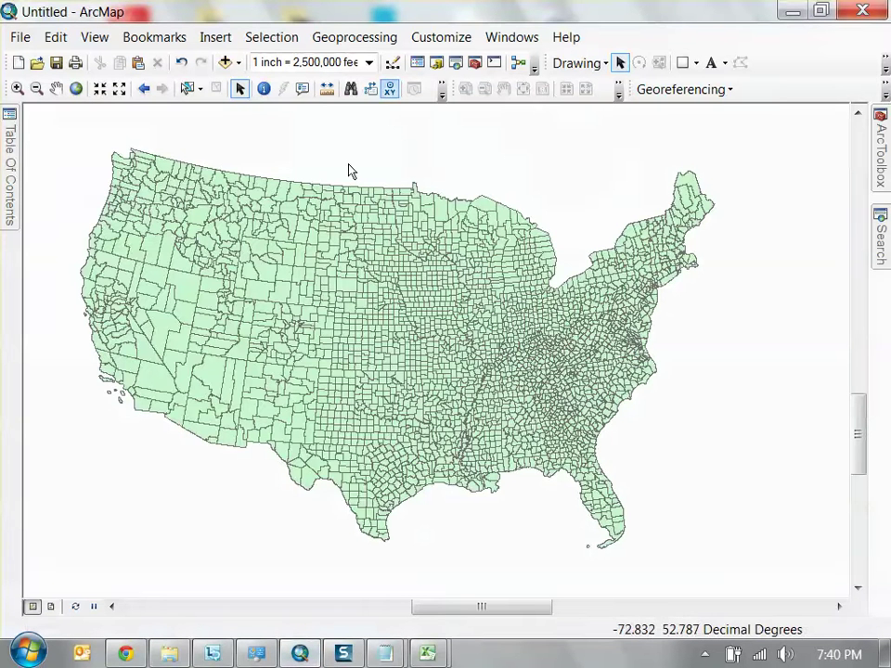
pyautogui.click(11, 173)
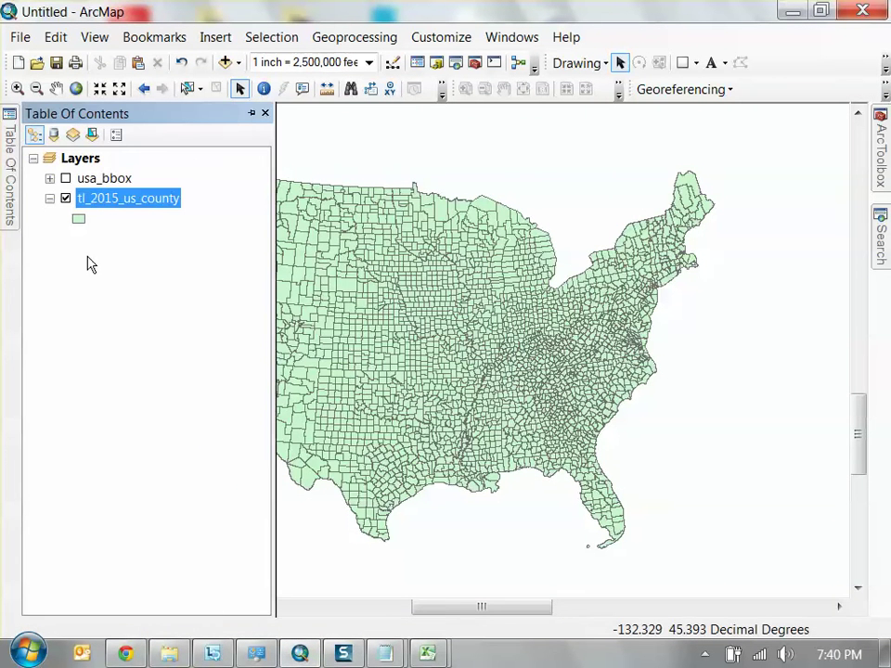
pyautogui.rightClick(127, 208)
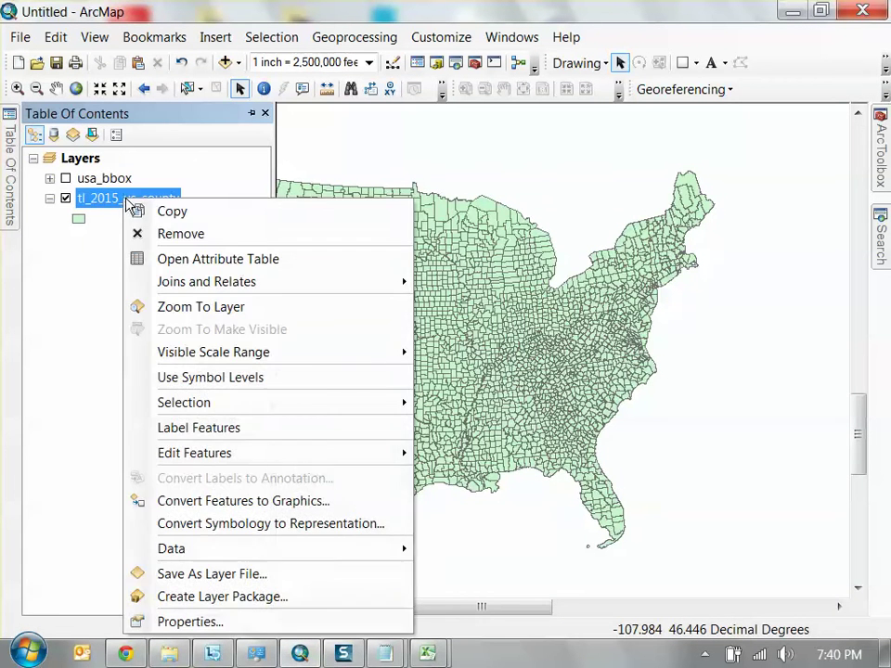
pyautogui.moveTo(223, 290)
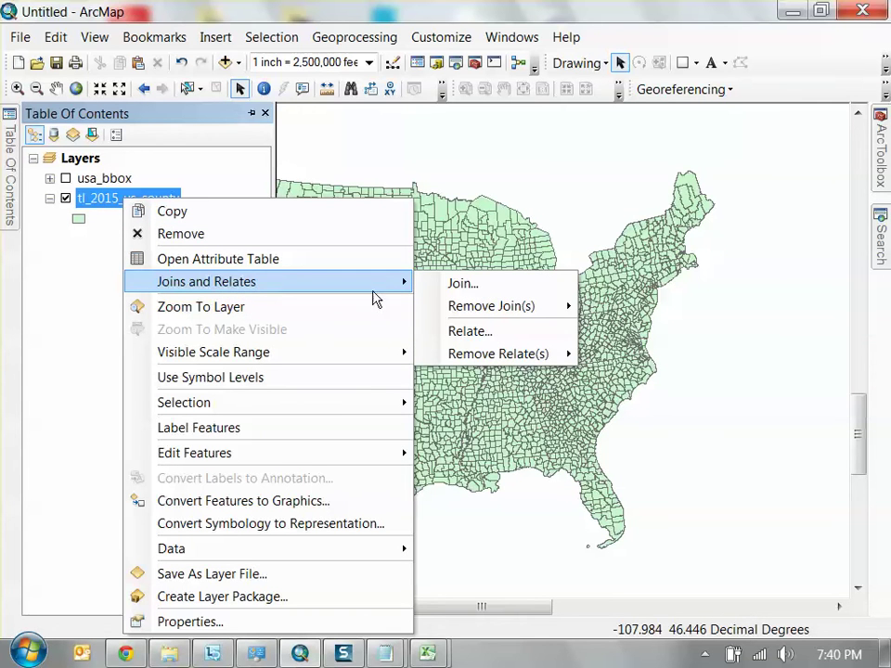
pyautogui.click(477, 289)
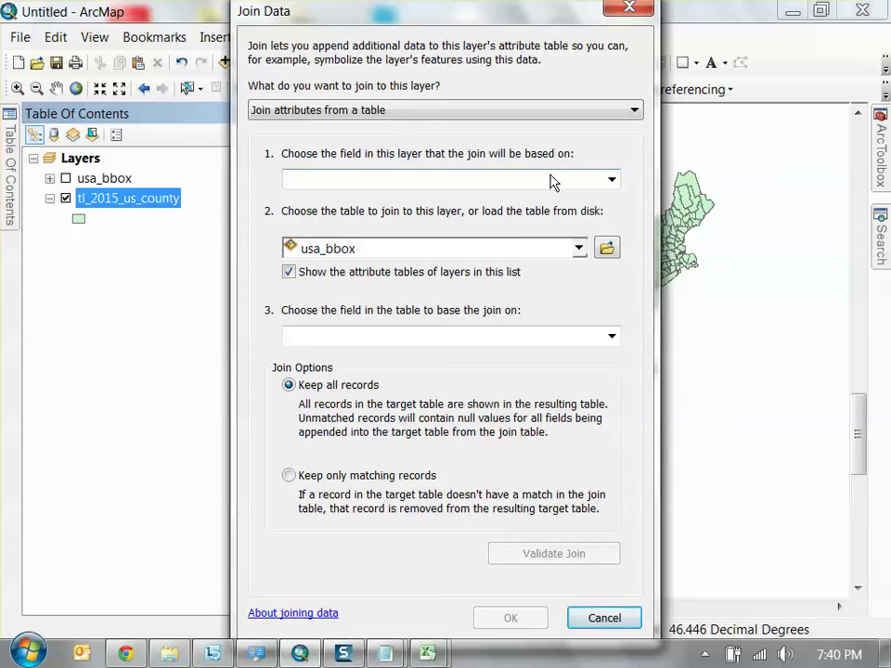
pyautogui.click(629, 8)
# Open the attribute table of the tl_2015_us_county layer and select the GEOID field
pyautogui.rightClick(138, 200)
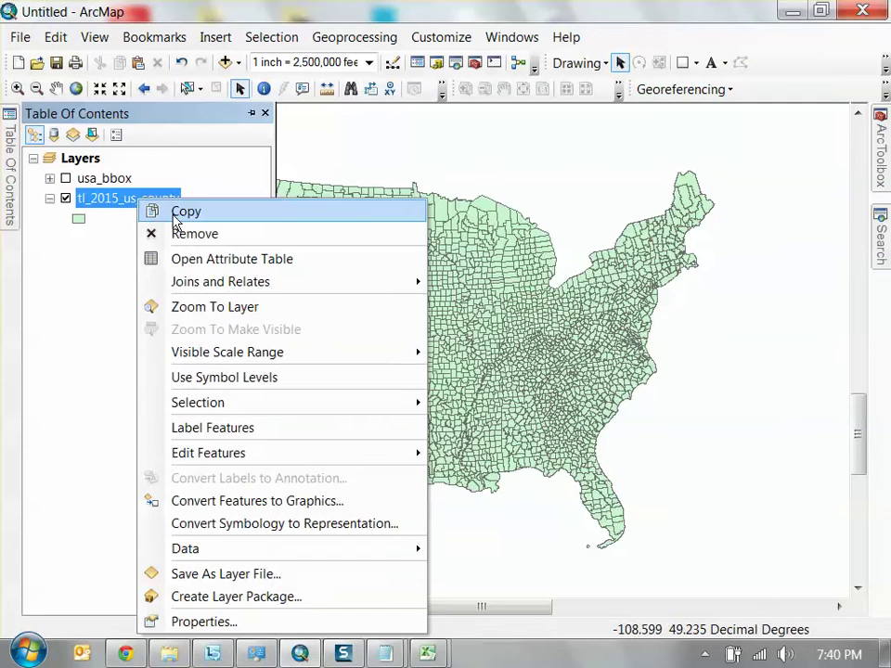
pyautogui.click(176, 259)
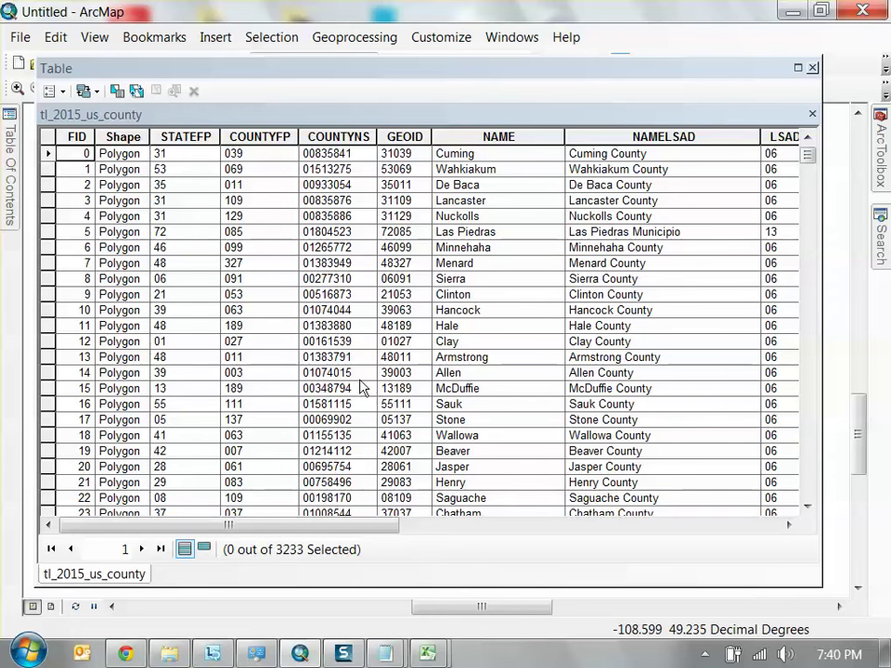
pyautogui.click(406, 136)
pyautogui.click(338, 372)
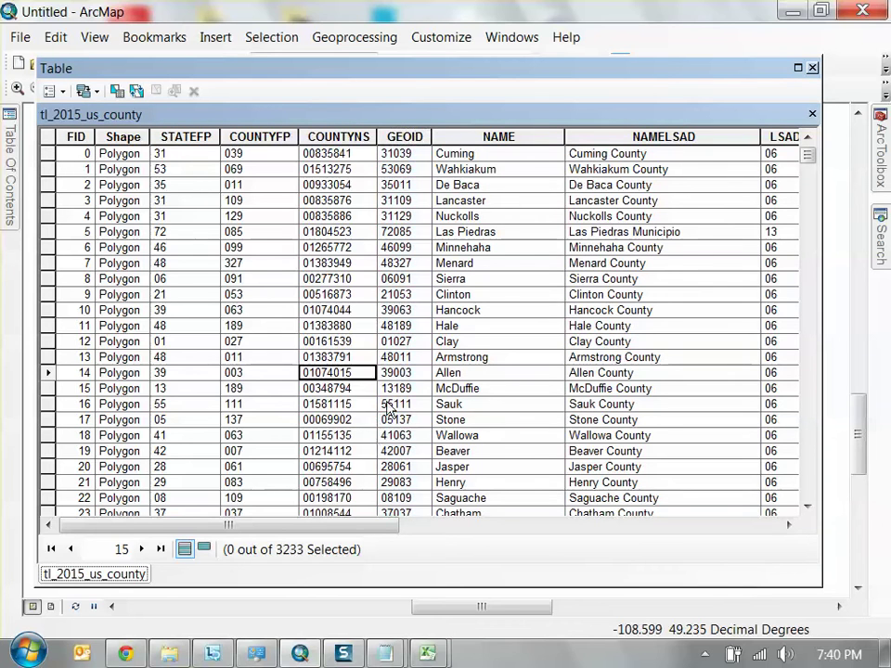
pyautogui.click(406, 136)
# Select the STCOU column on the EDU02F sheet in Excel and compare it with the GEOID field in ArcMap's county table
pyautogui.moveTo(427, 653)
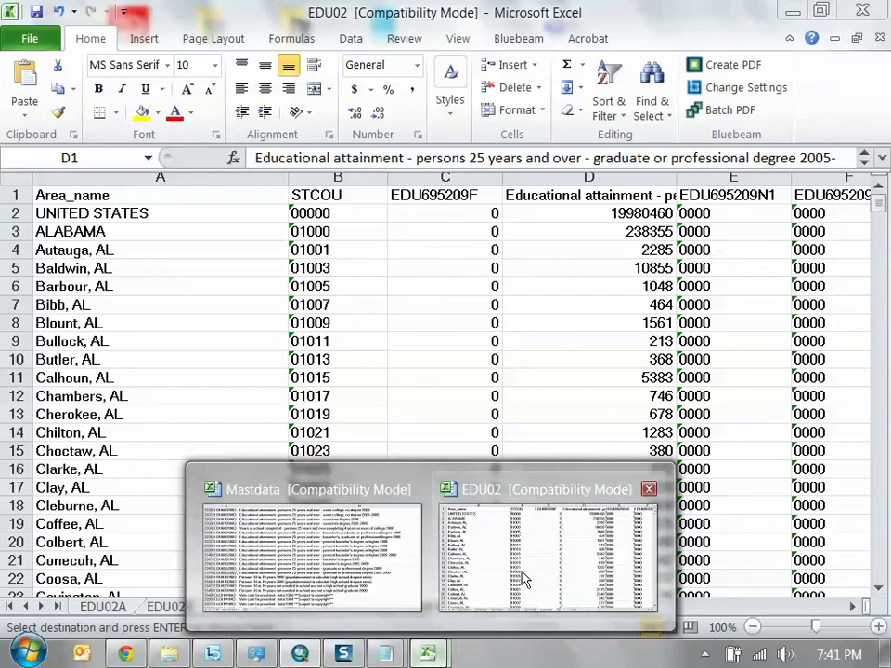
pyautogui.click(523, 579)
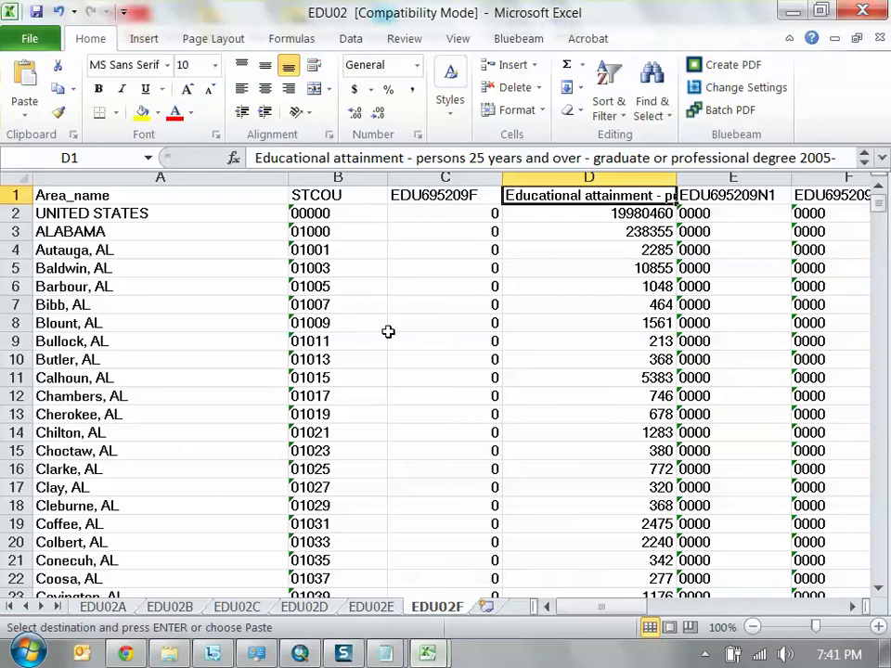
pyautogui.click(326, 178)
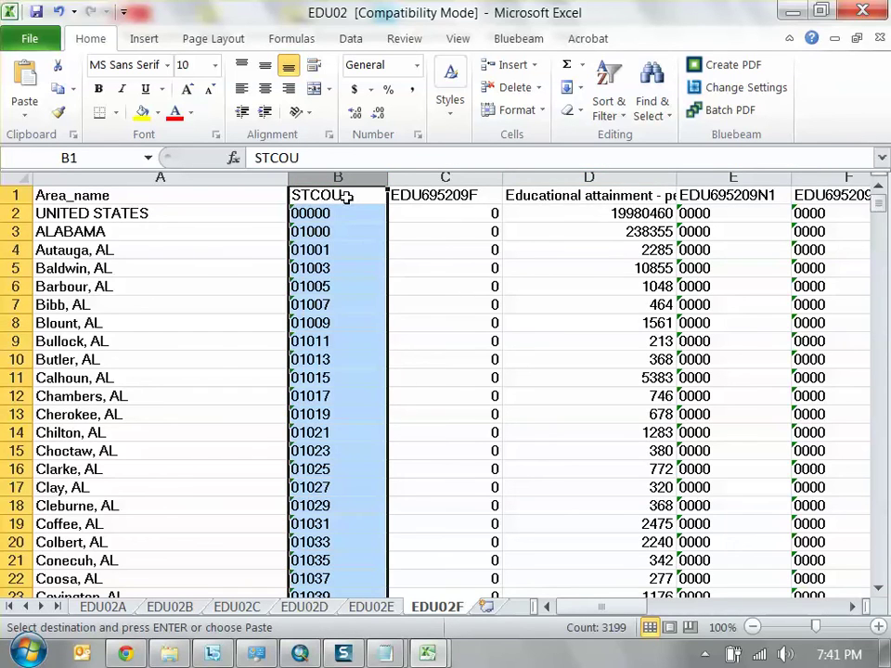
pyautogui.moveTo(878, 204); pyautogui.dragTo(880, 159)
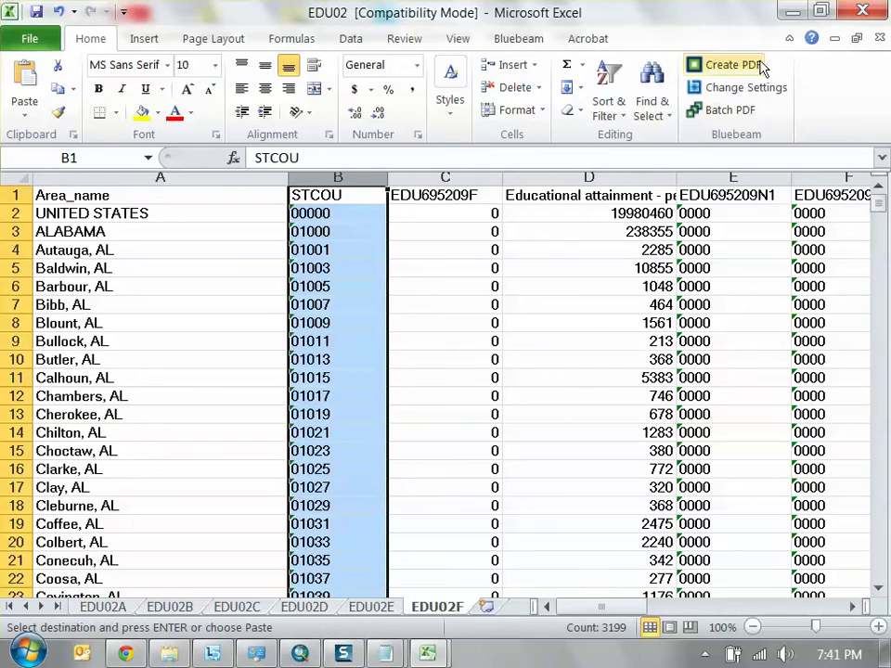
pyautogui.click(793, 13)
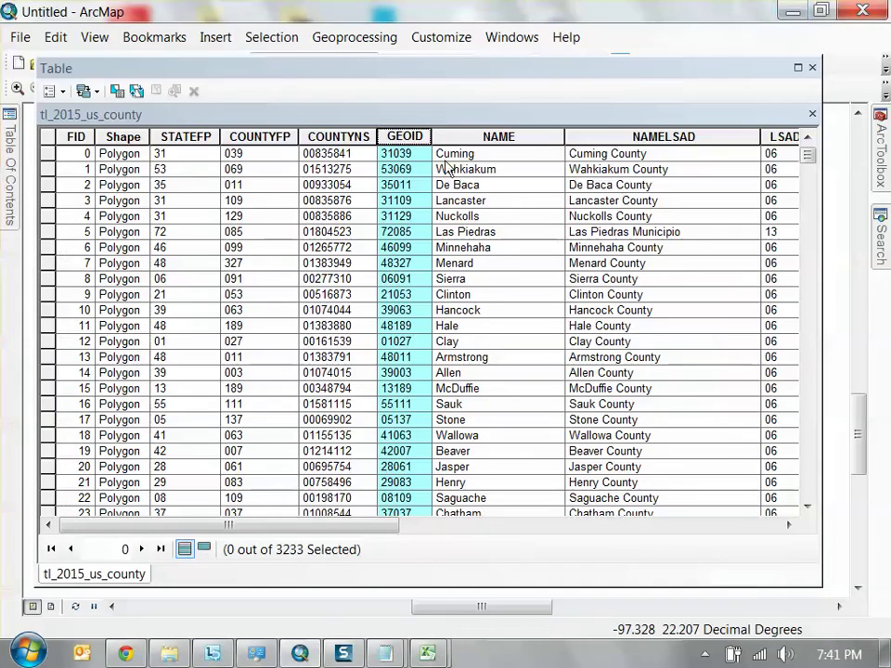
pyautogui.moveTo(427, 653)
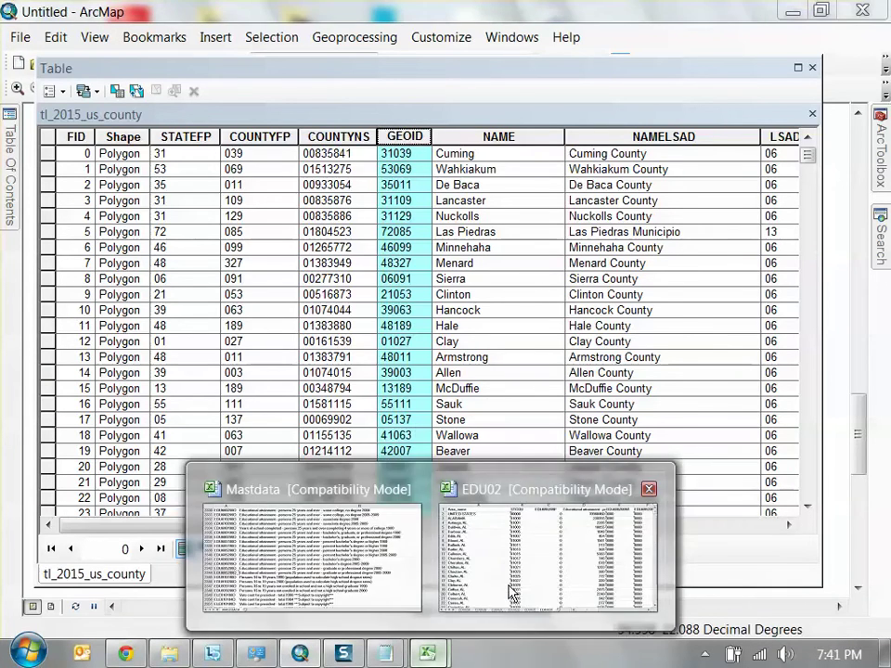
pyautogui.click(513, 590)
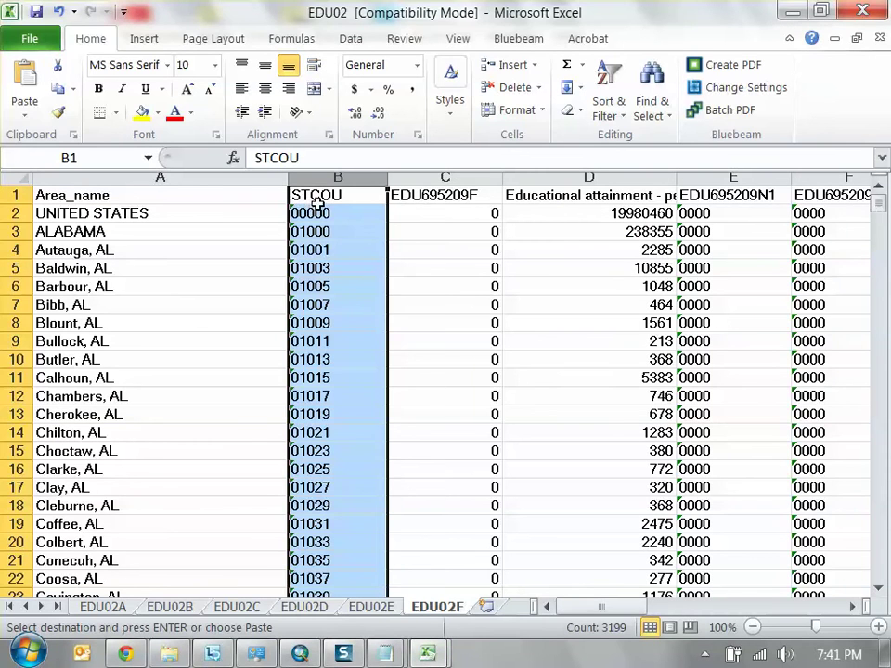
# Return to ArcMap and start a table join on the tl_2015_us_county layer, based on its GEOID field
pyautogui.click(794, 13)
pyautogui.click(813, 70)
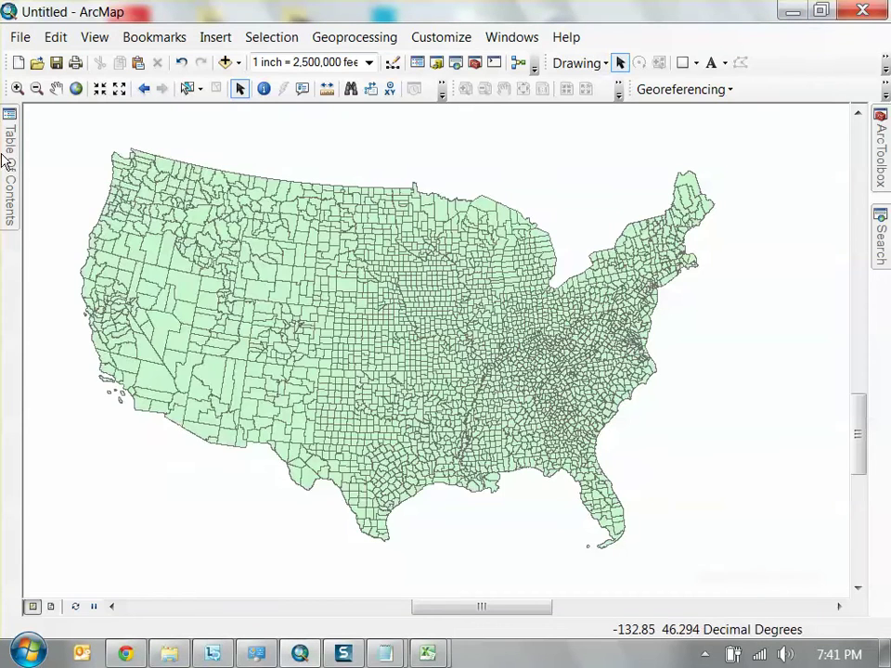
pyautogui.moveTo(8, 125)
pyautogui.rightClick(139, 200)
pyautogui.moveTo(219, 281)
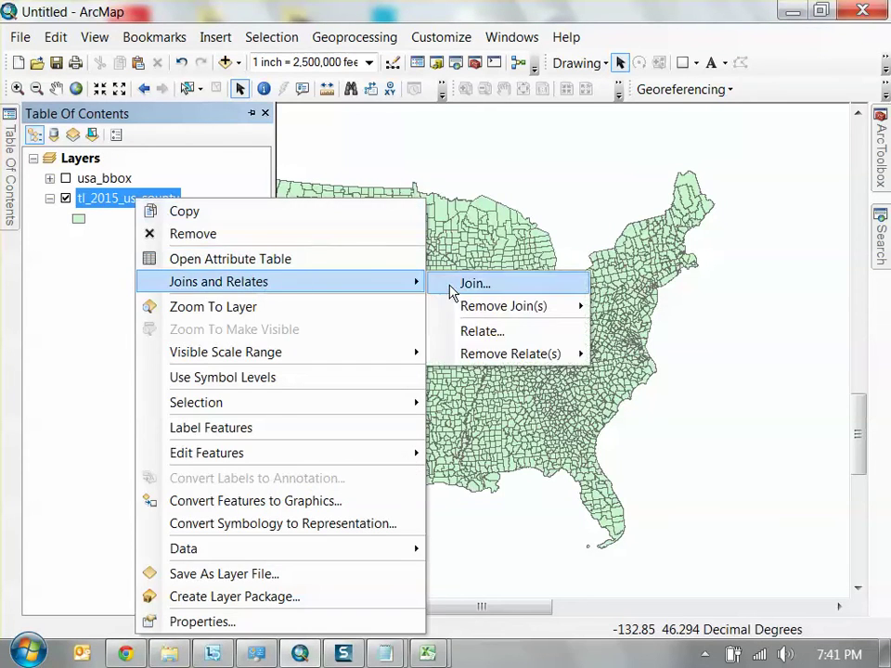
pyautogui.click(460, 282)
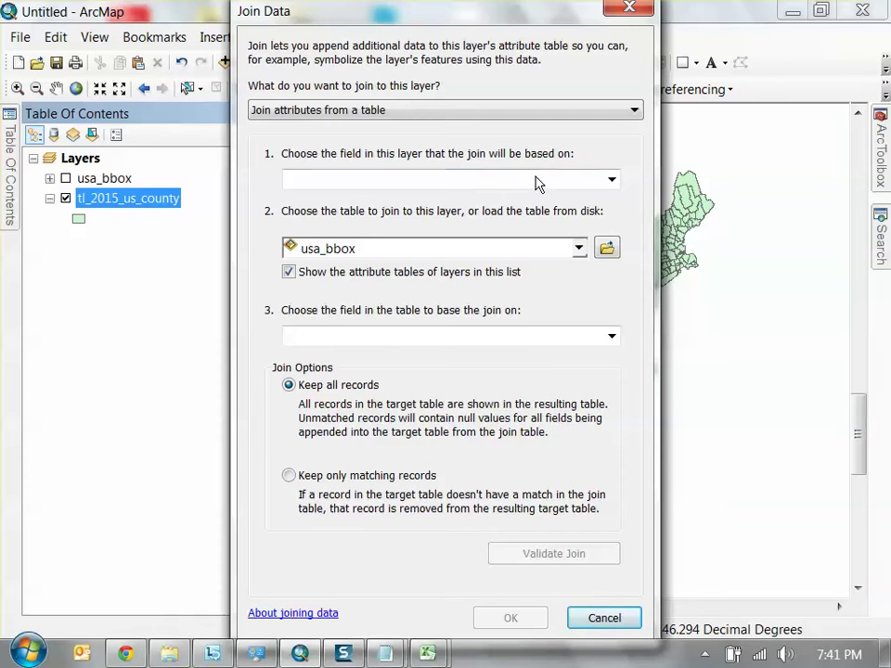
pyautogui.click(618, 182)
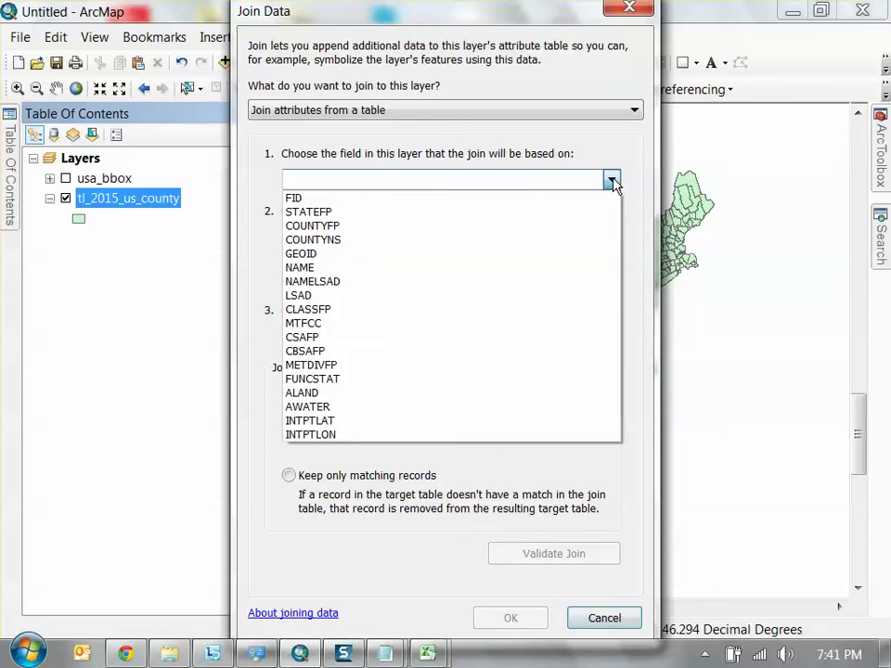
pyautogui.click(334, 264)
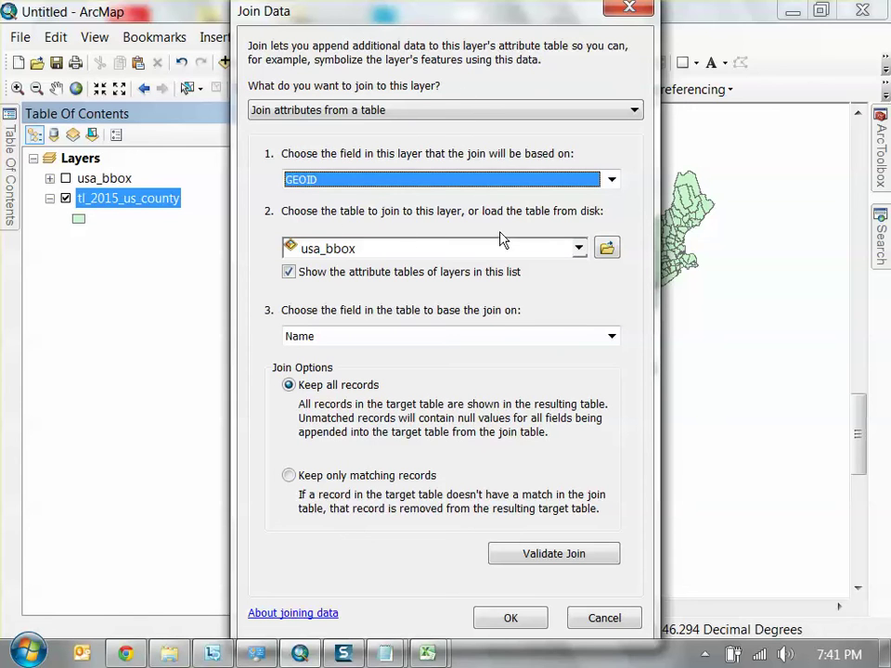
# Load the EDU02F$ sheet from EDU02.xls as the join table, checking the sheet name against the workbook in Excel
pyautogui.click(607, 253)
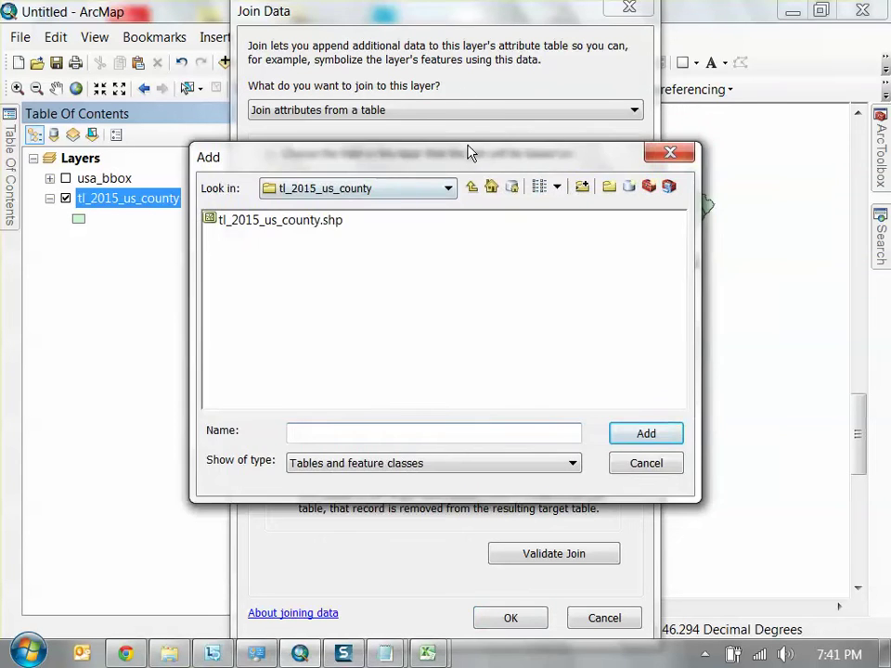
pyautogui.moveTo(471, 151); pyautogui.dragTo(517, 149)
pyautogui.click(517, 185)
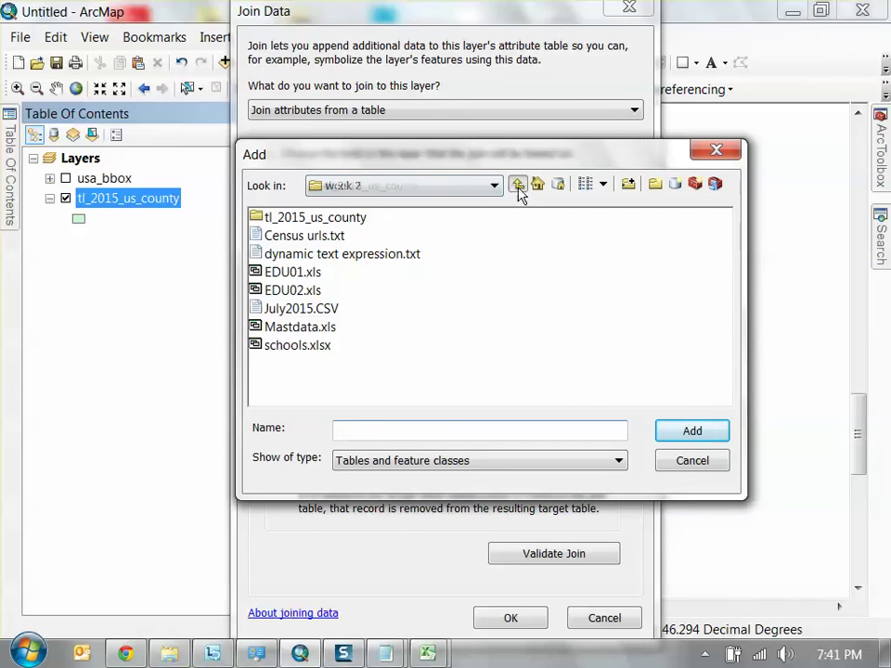
pyautogui.doubleClick(296, 296)
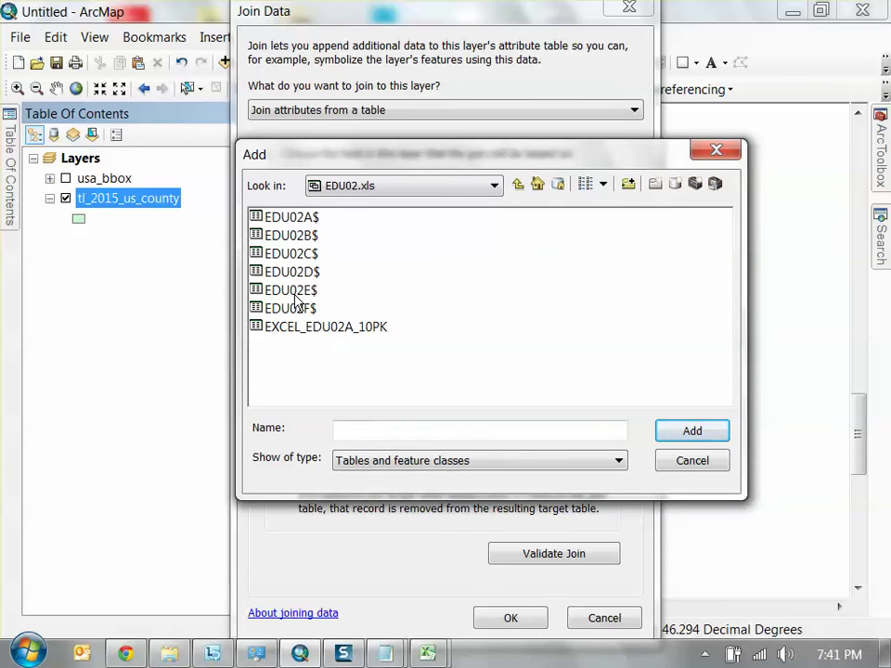
pyautogui.click(287, 312)
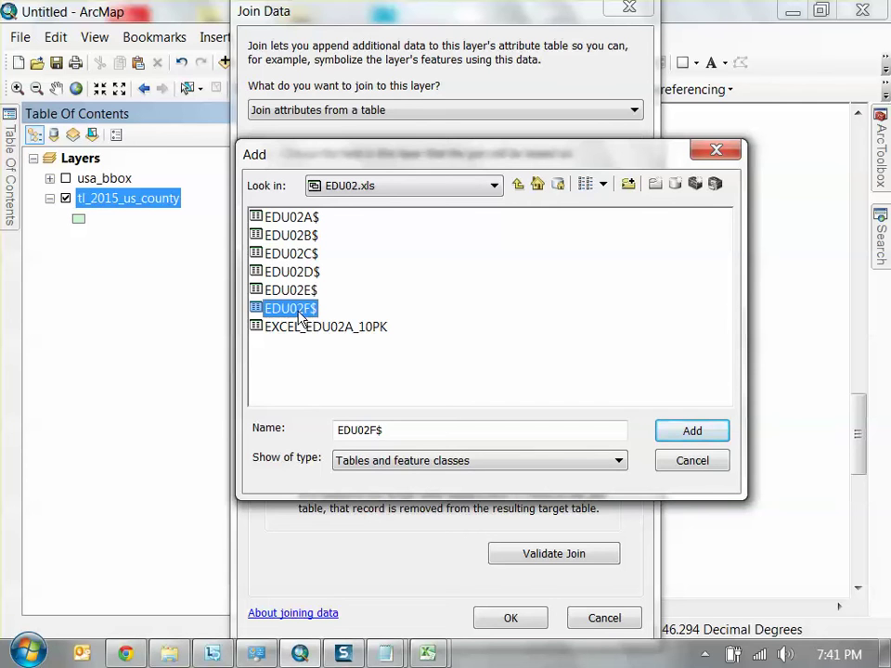
pyautogui.moveTo(429, 649)
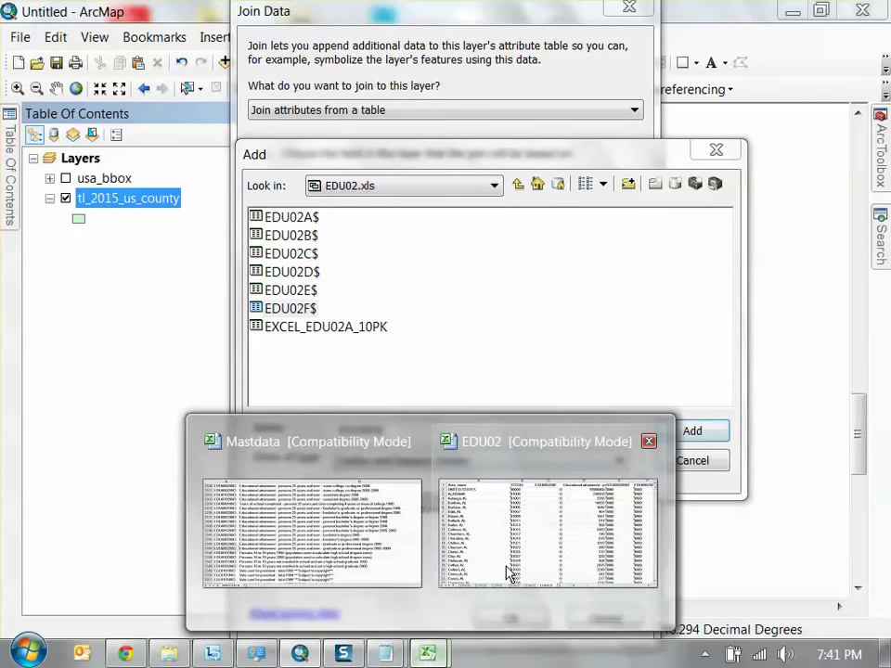
pyautogui.click(502, 563)
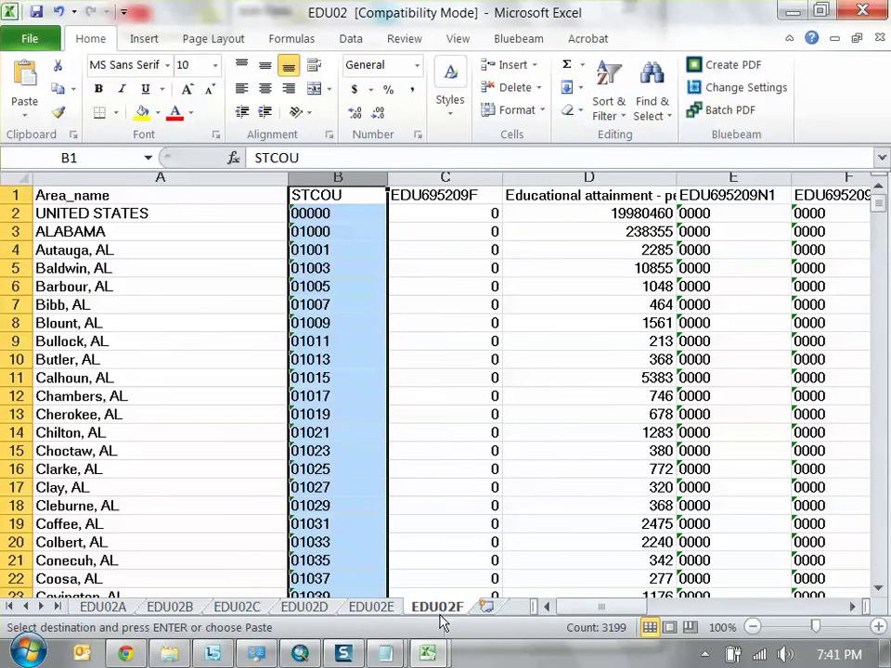
pyautogui.hotkey('alt', 'Tab')
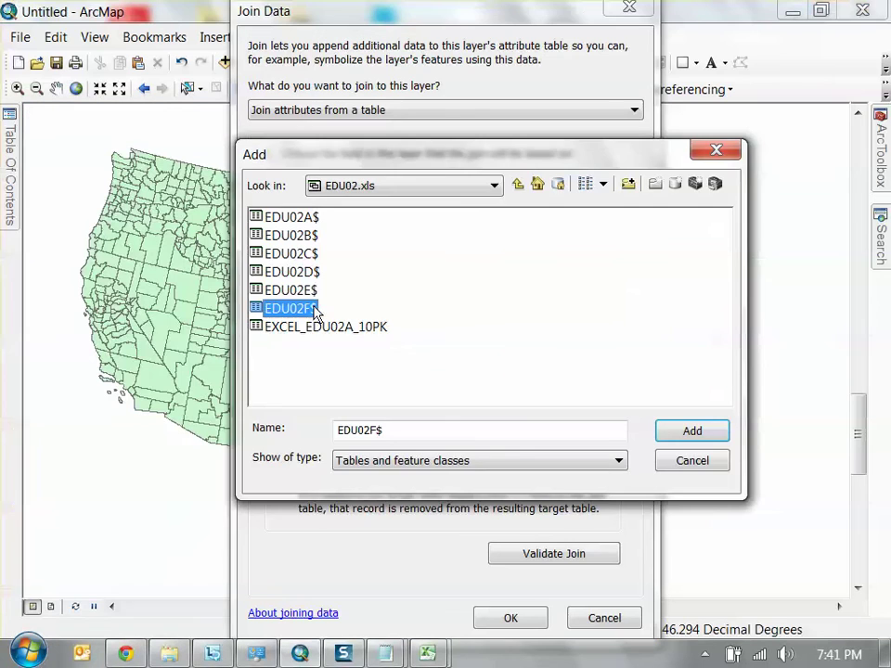
pyautogui.click(676, 432)
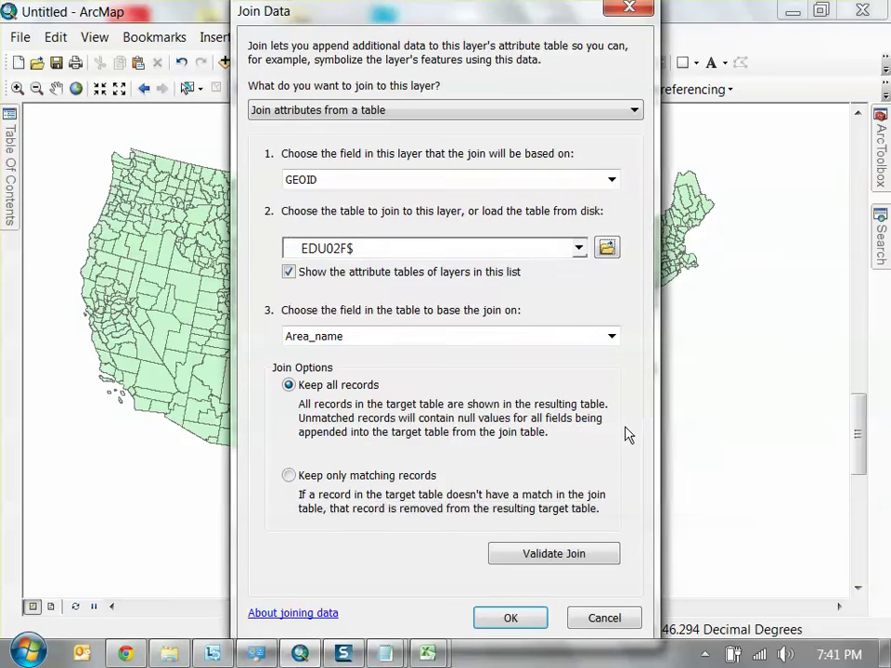
# Base the join on the table's STCOU field and run it, keeping all records
pyautogui.click(611, 336)
pyautogui.click(311, 372)
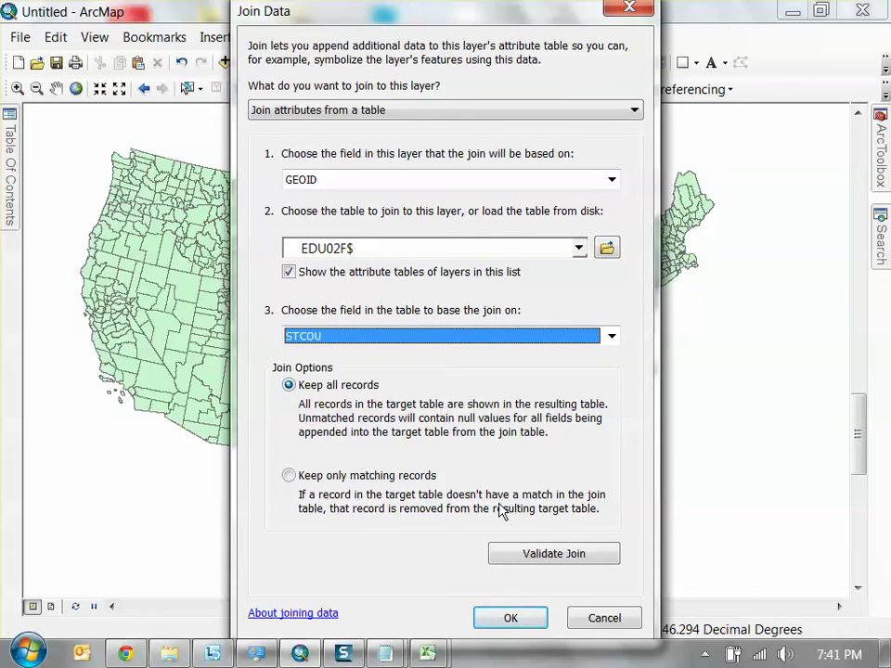
pyautogui.click(521, 620)
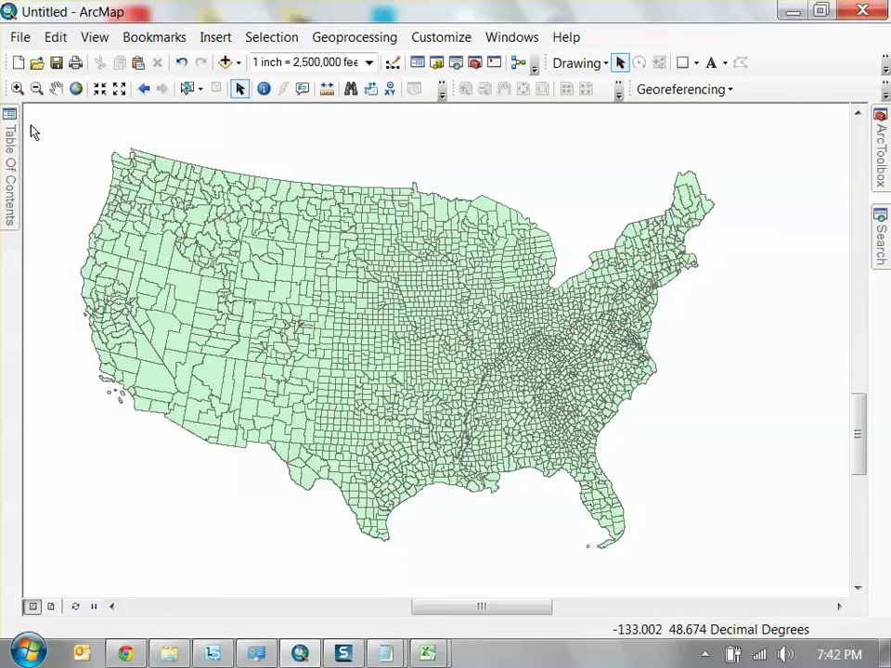
# Open the attribute table of tl_2015_us_county and examine the joined educational attainment columns
pyautogui.moveTo(12, 139)
pyautogui.rightClick(136, 200)
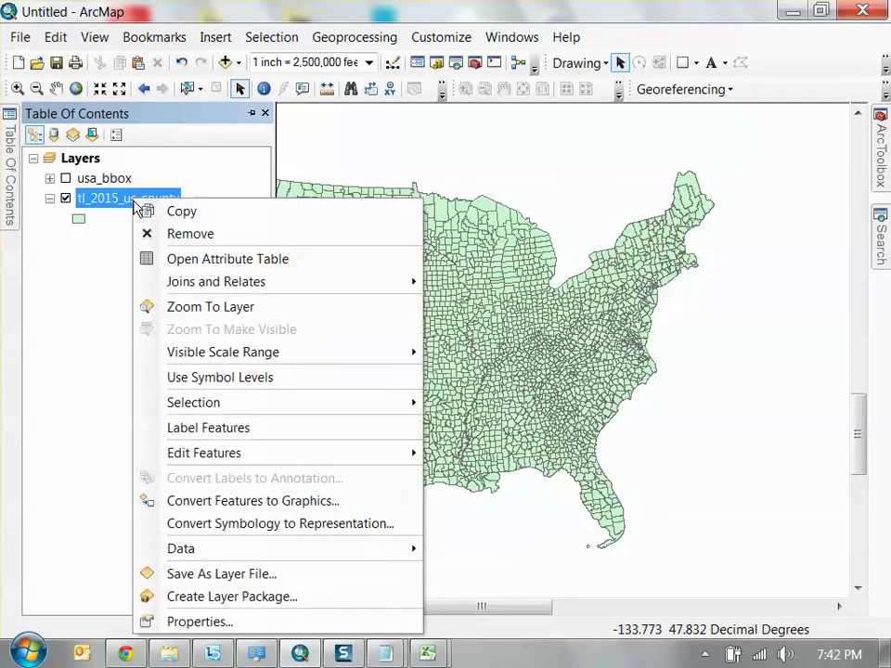
pyautogui.click(191, 266)
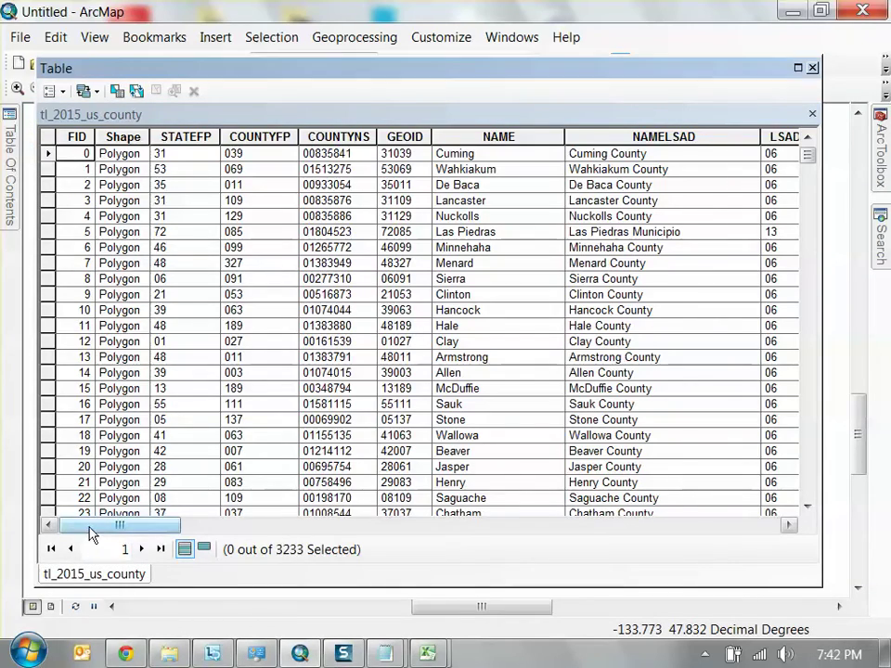
pyautogui.moveTo(90, 534); pyautogui.dragTo(457, 541)
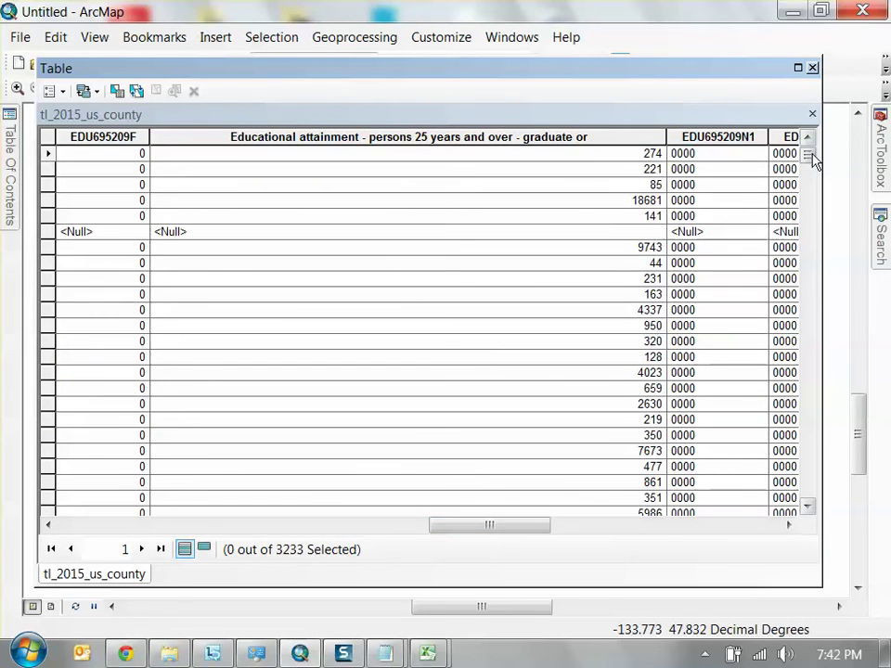
pyautogui.moveTo(813, 160); pyautogui.dragTo(815, 46)
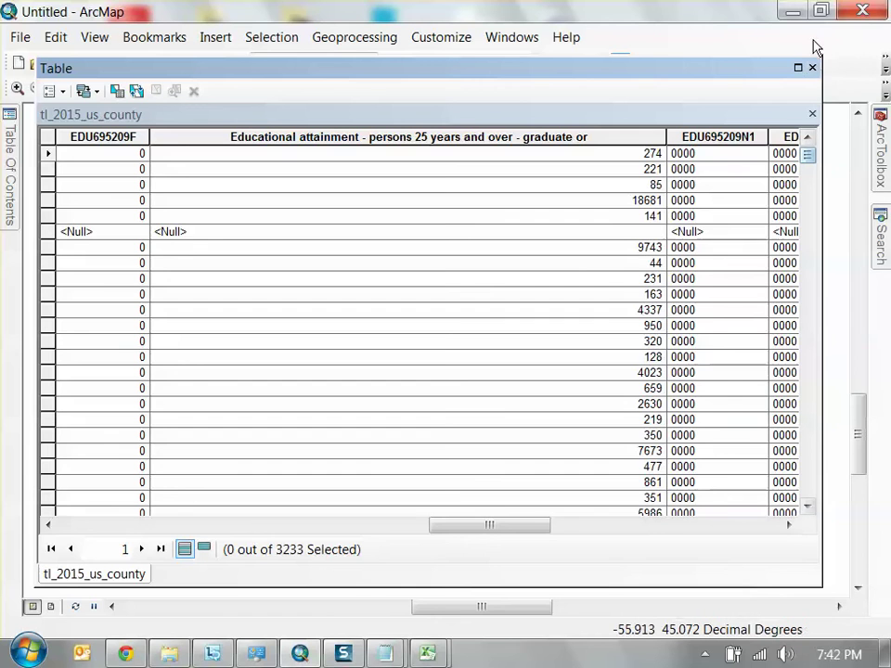
# Shrink the table window and narrow the educational attainment column to inspect its values, and close the table
pyautogui.moveTo(821, 88); pyautogui.dragTo(666, 89)
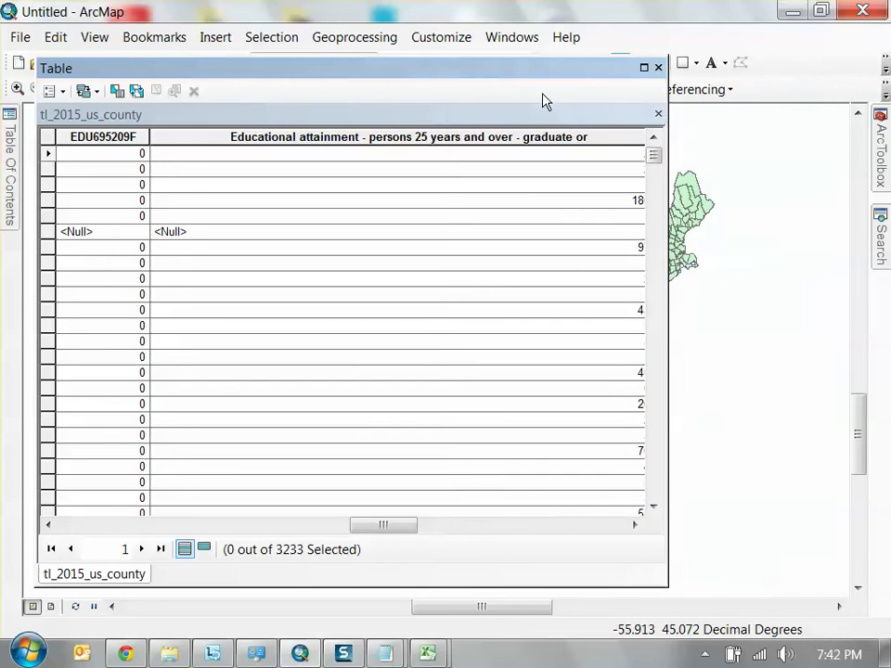
pyautogui.moveTo(548, 79); pyautogui.dragTo(590, 81)
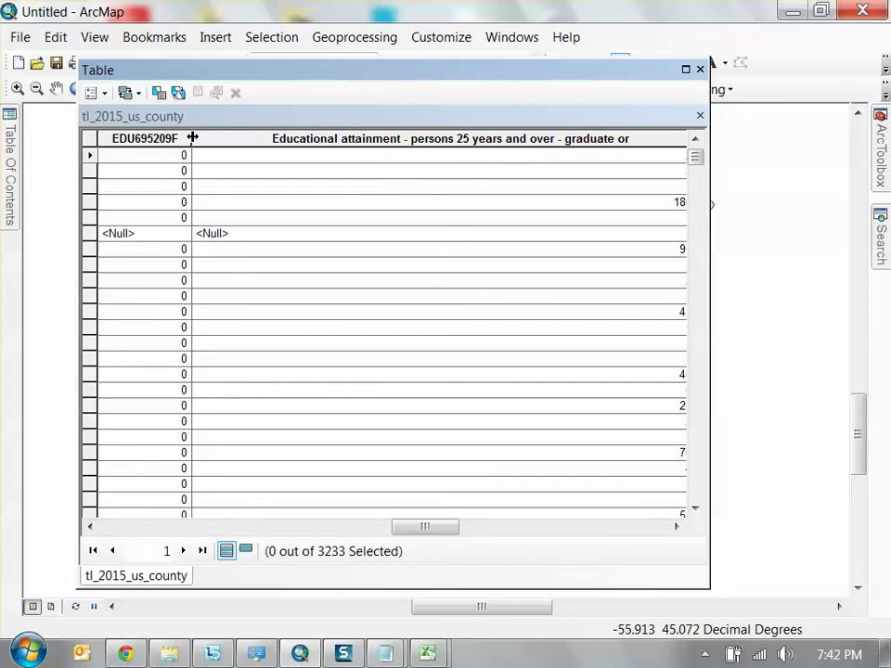
pyautogui.moveTo(192, 138); pyautogui.dragTo(425, 130)
pyautogui.moveTo(447, 531); pyautogui.dragTo(463, 542)
pyautogui.moveTo(617, 139); pyautogui.dragTo(449, 137)
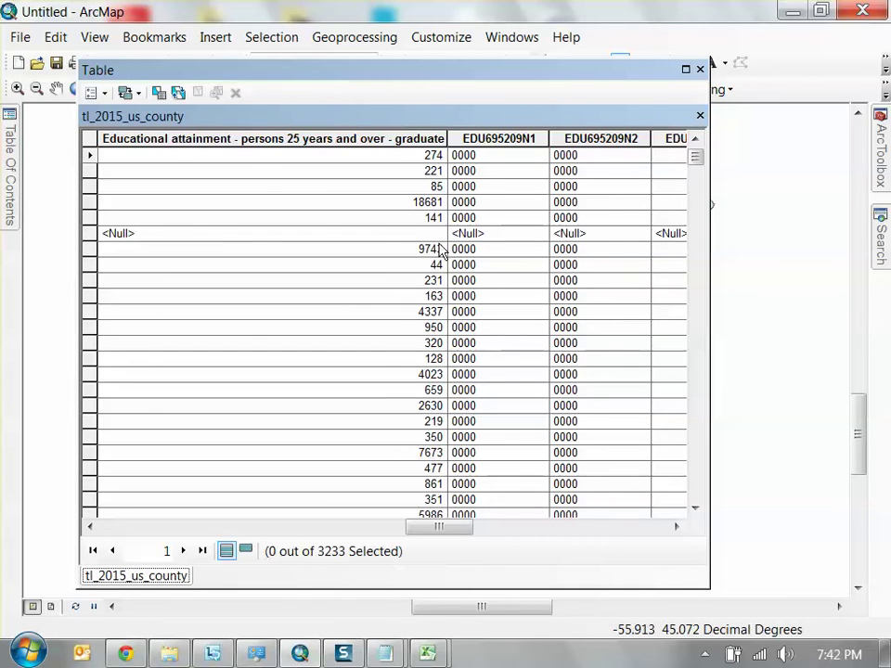
pyautogui.click(700, 70)
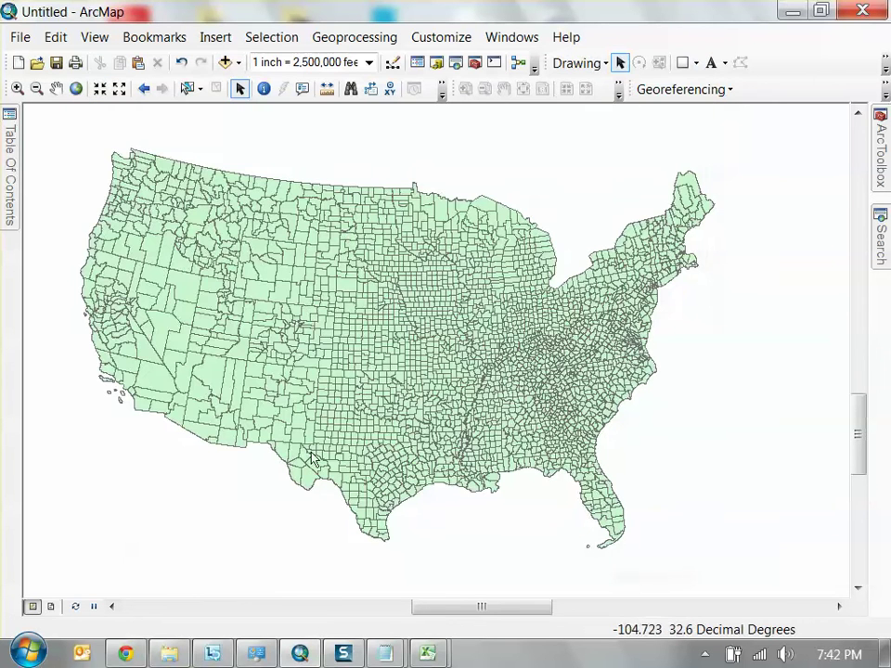
# Open the layer properties of tl_2015_us_county to show its symbology settings
pyautogui.moveTo(11, 135)
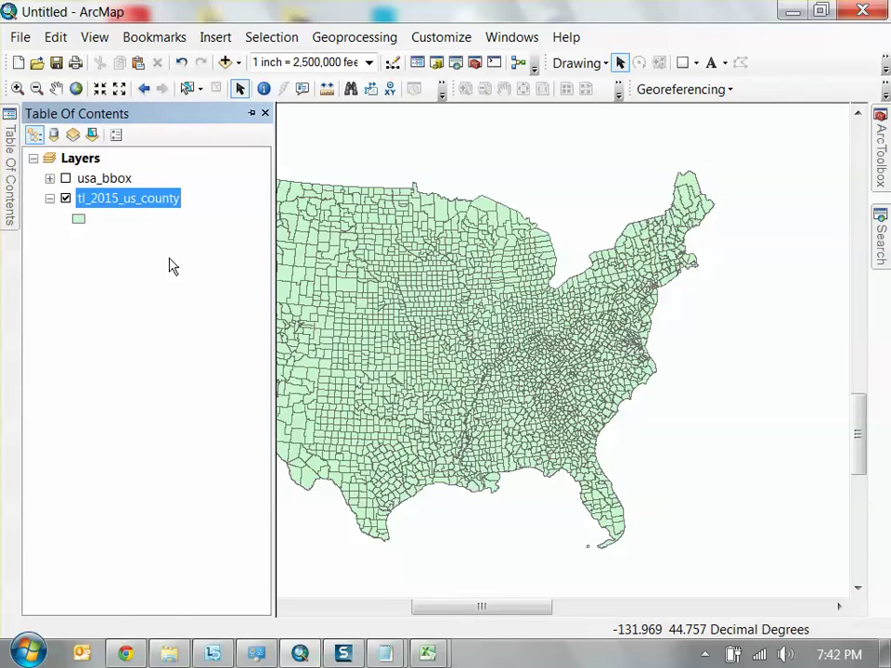
pyautogui.rightClick(132, 203)
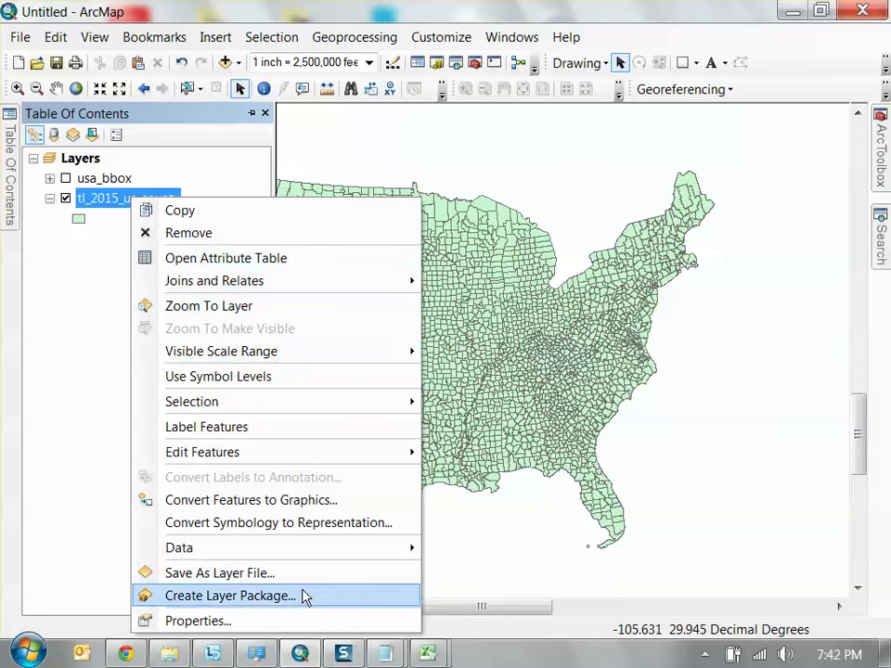
pyautogui.click(294, 622)
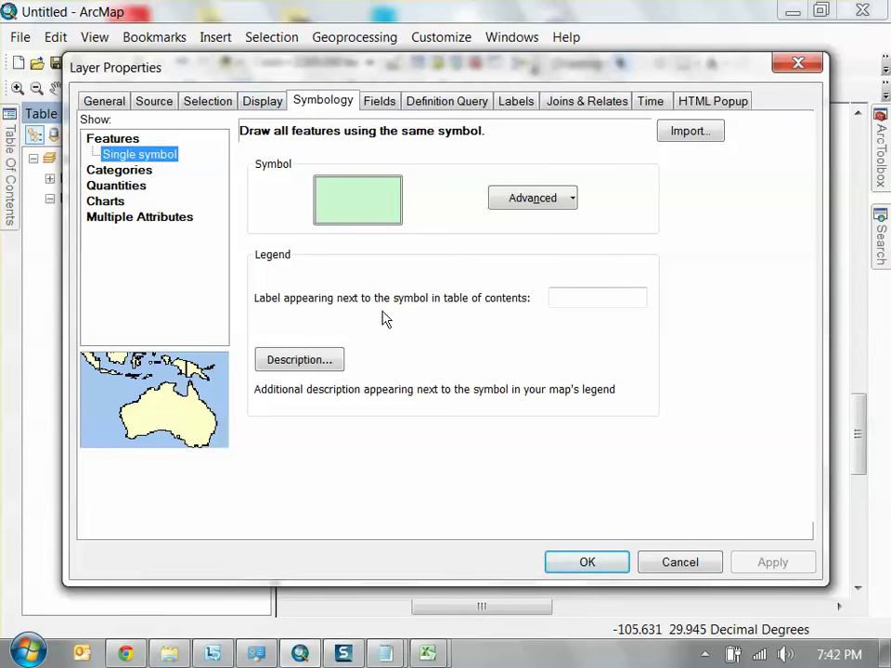
# Review the tl_2015_us_county attribute table through the ALAND, AWATER and Area_name fields, and close it
pyautogui.click(677, 557)
pyautogui.rightClick(120, 212)
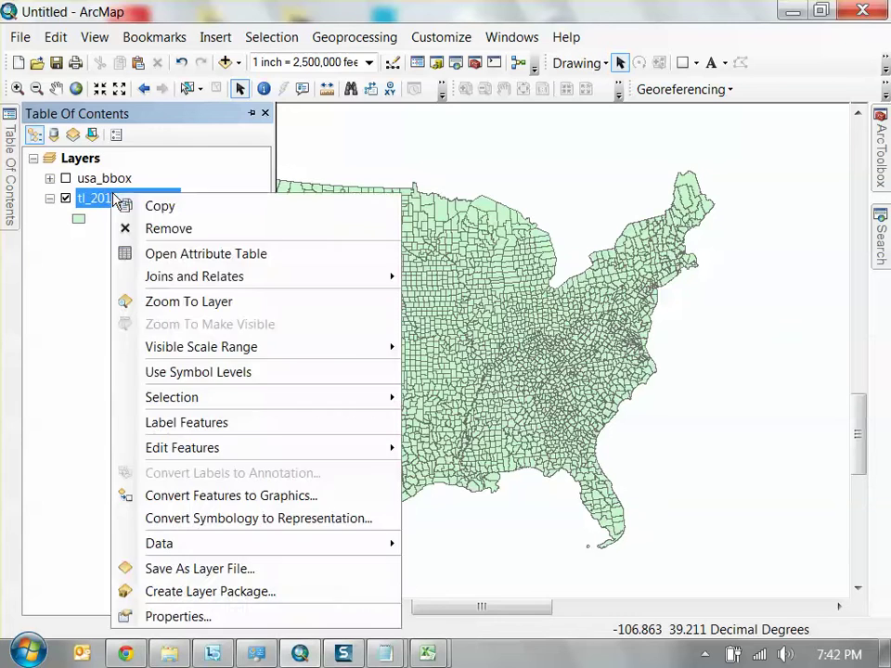
pyautogui.click(240, 253)
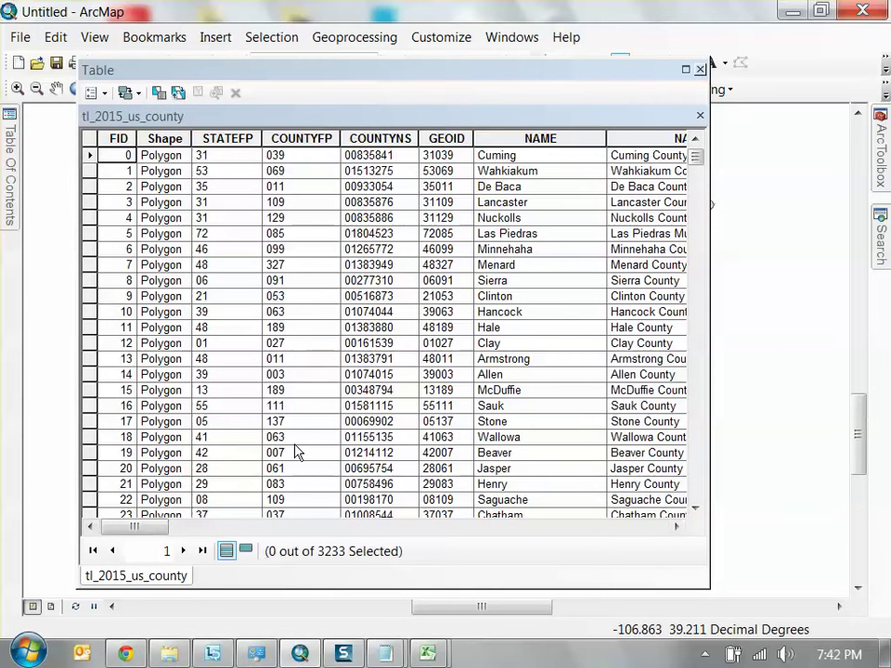
pyautogui.moveTo(111, 527); pyautogui.dragTo(337, 520)
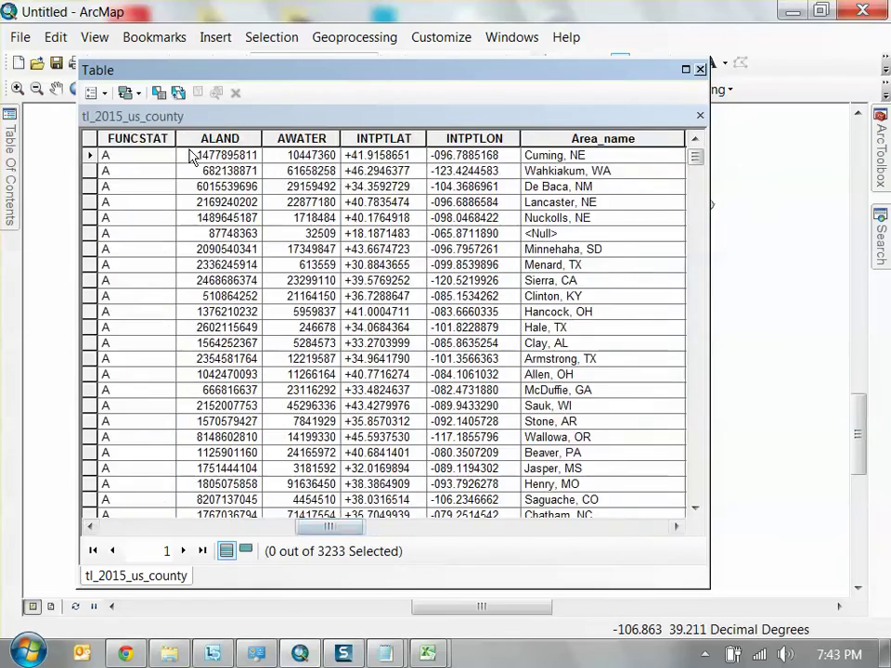
pyautogui.click(699, 69)
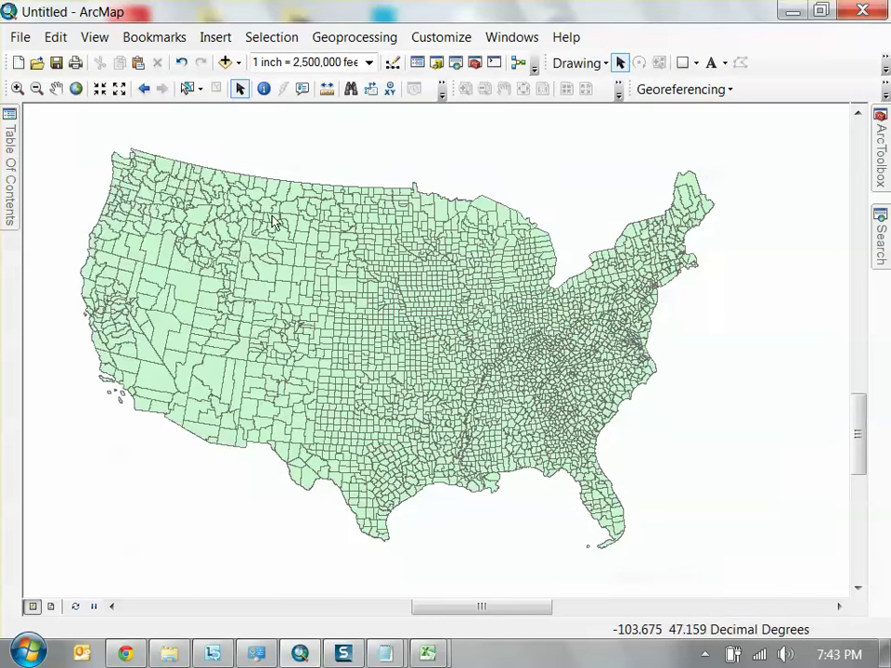
# Symbolize the tl_2015_us_county layer with graduated colors, using the persons 25 years and over graduate-level educational attainment field as the value
pyautogui.moveTo(10, 167)
pyautogui.doubleClick(124, 207)
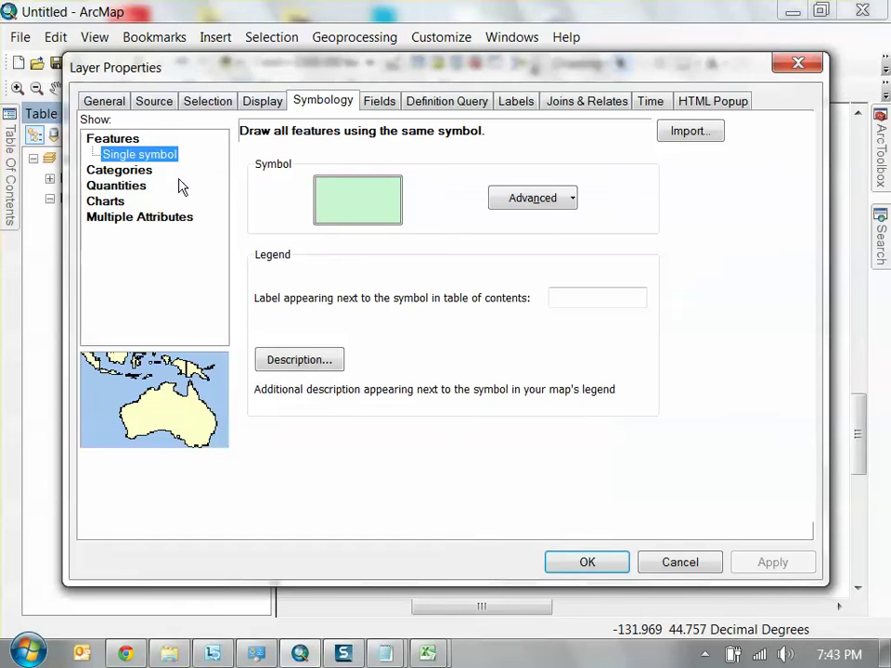
pyautogui.click(128, 185)
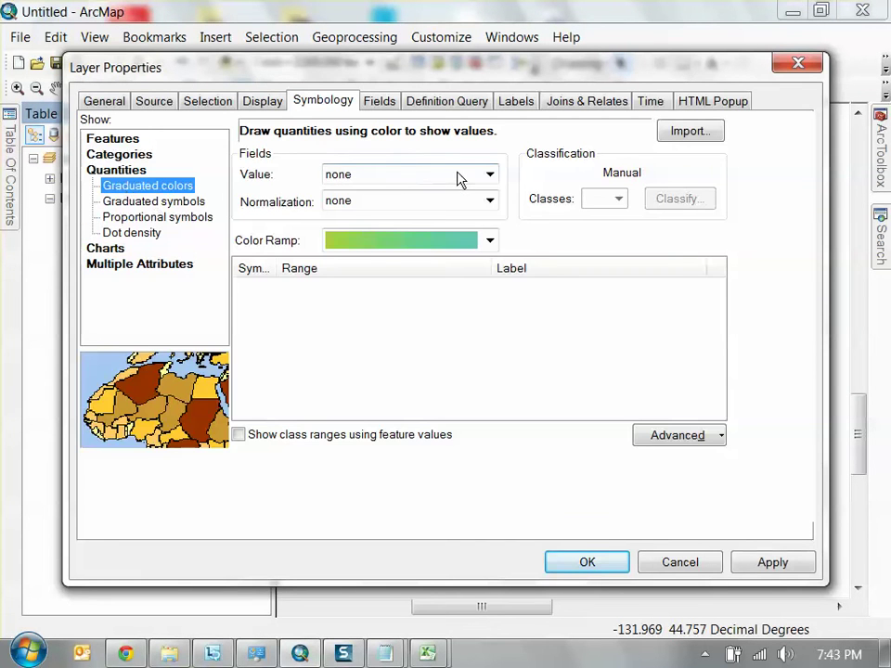
pyautogui.click(489, 175)
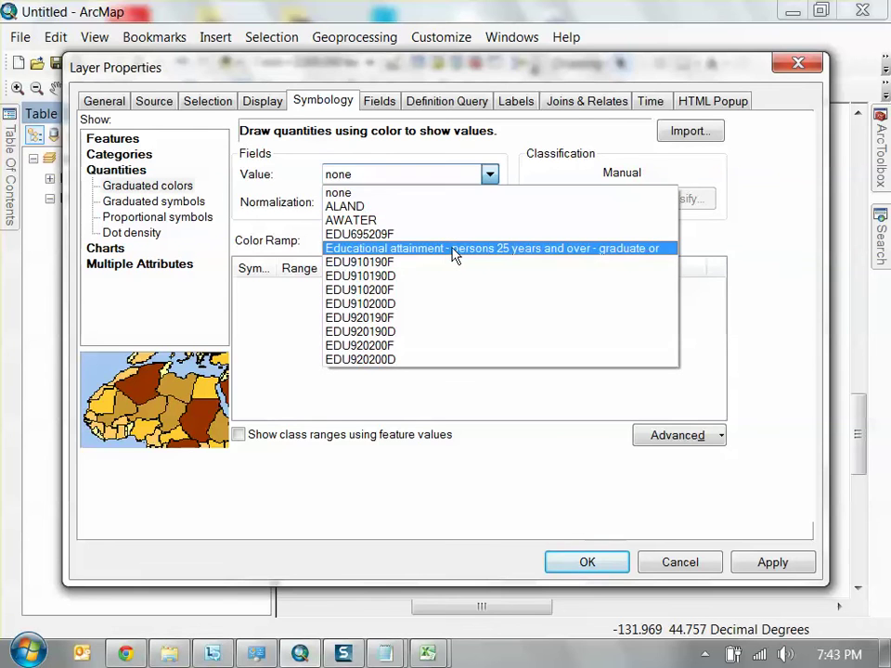
pyautogui.click(454, 249)
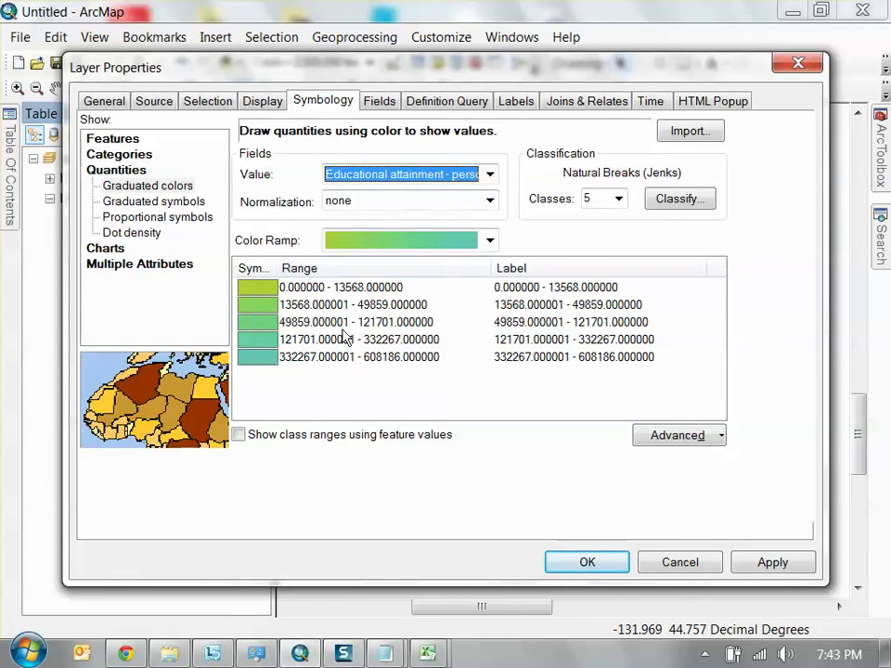
# Classify the county values into 20 classes with the red-yellow-green color ramp and apply the symbology
pyautogui.click(618, 199)
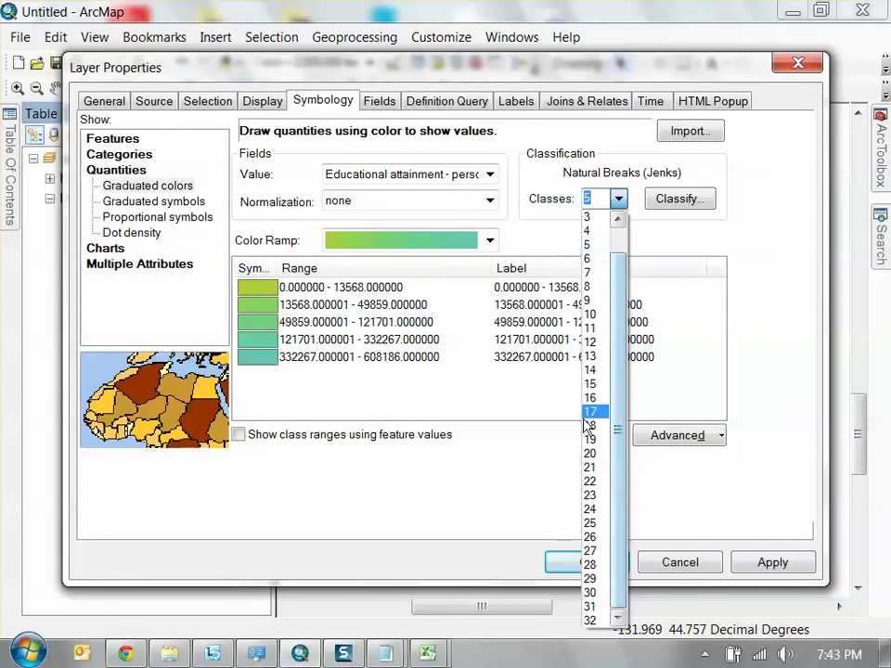
pyautogui.click(595, 456)
pyautogui.click(491, 242)
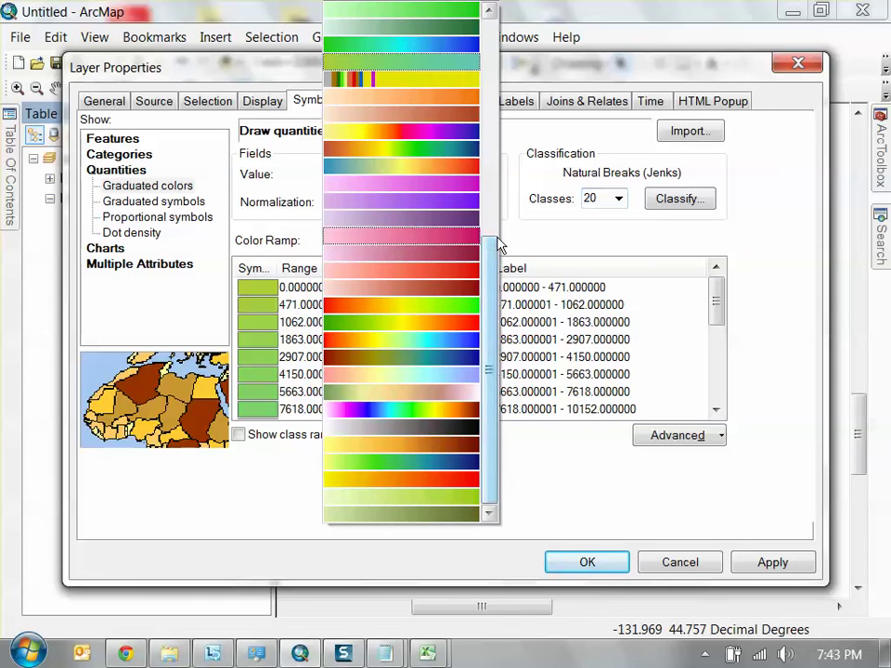
pyautogui.click(454, 309)
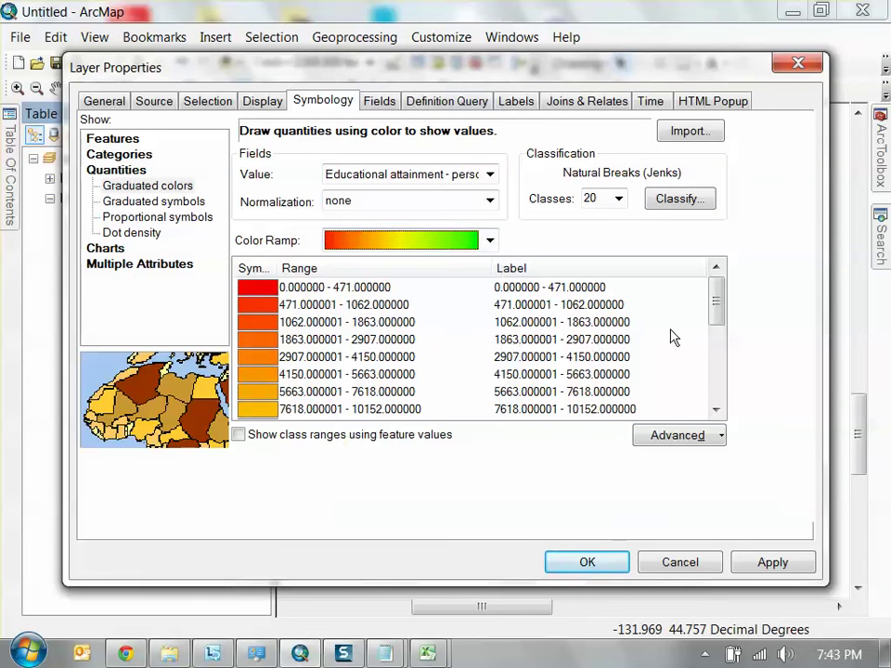
pyautogui.moveTo(723, 308); pyautogui.dragTo(719, 371)
pyautogui.scroll(-1, 706, 404)
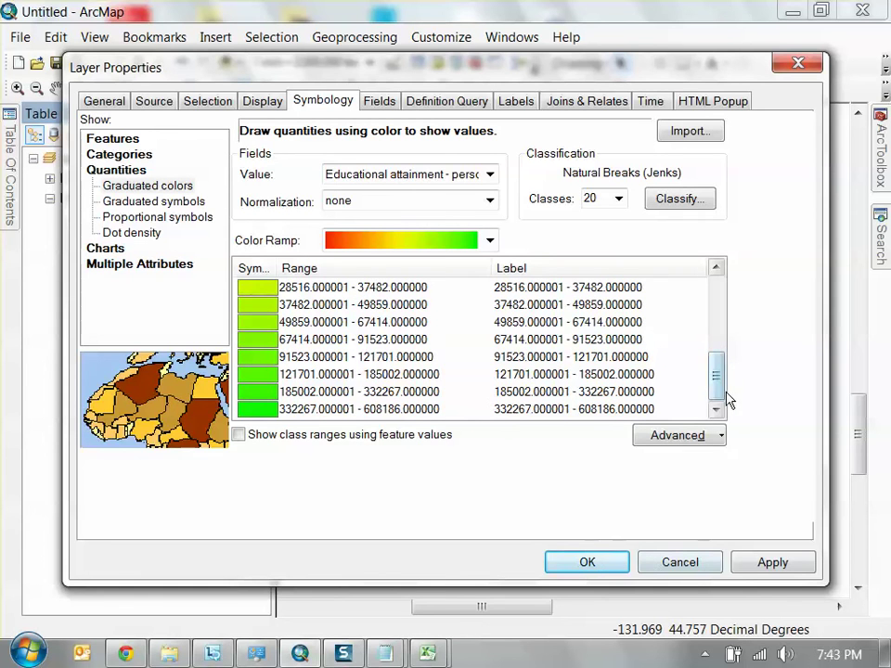
pyautogui.moveTo(727, 402); pyautogui.dragTo(732, 265)
pyautogui.click(776, 566)
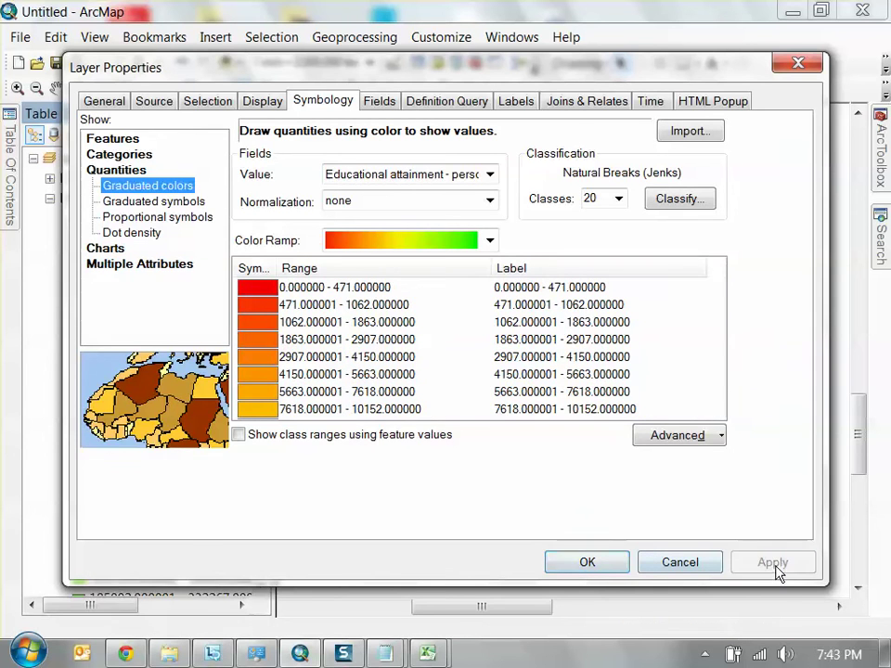
pyautogui.click(599, 568)
# Examine the county map's educational attainment colors nationwide and up close in the Midwest
pyautogui.scroll(-2, 471, 332)
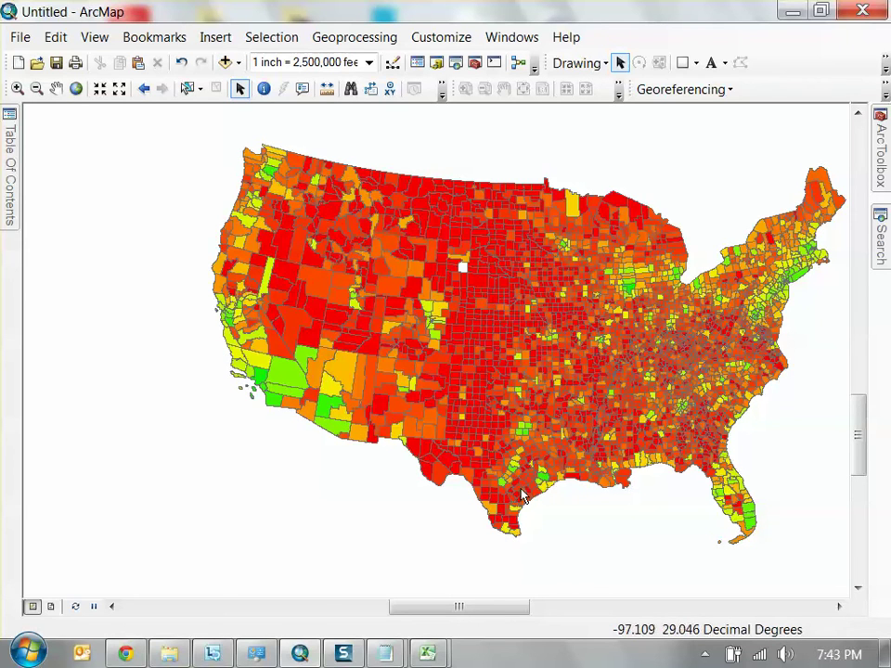
pyautogui.scroll(5, 581, 341)
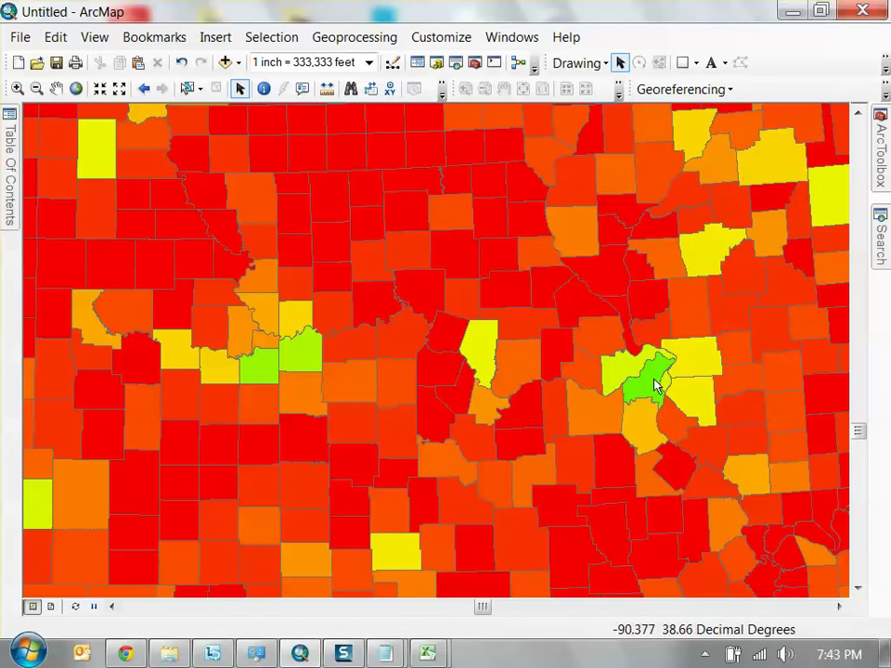
pyautogui.scroll(-3, 647, 385)
pyautogui.scroll(-2, 654, 387)
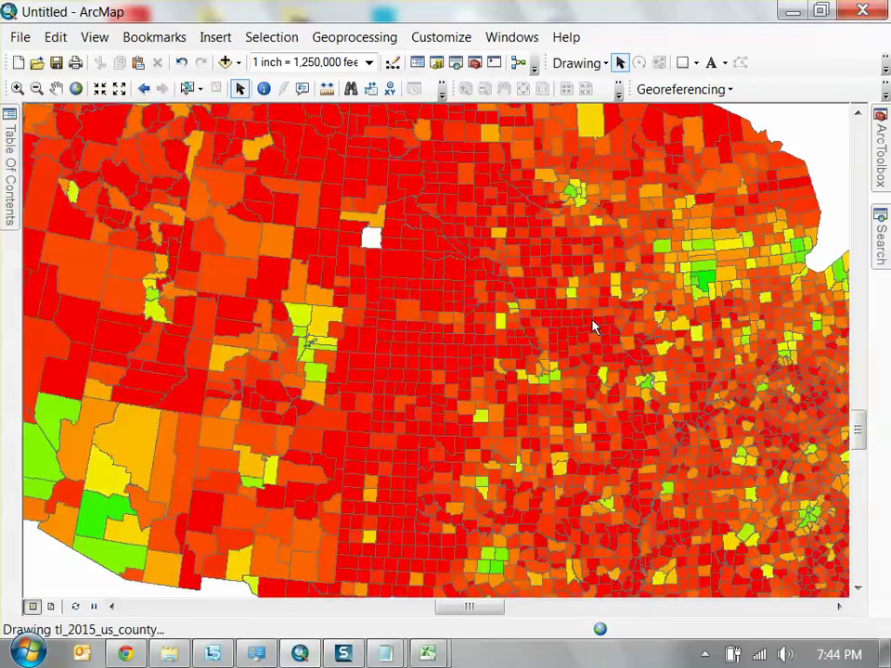
pyautogui.scroll(-3, 587, 328)
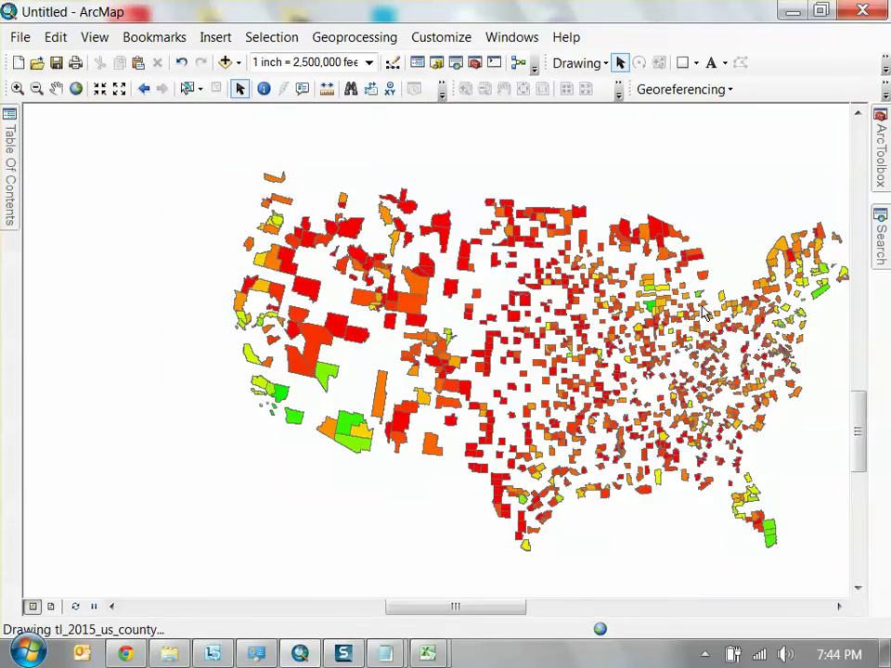
pyautogui.scroll(1, 709, 221)
pyautogui.scroll(-1, 411, 209)
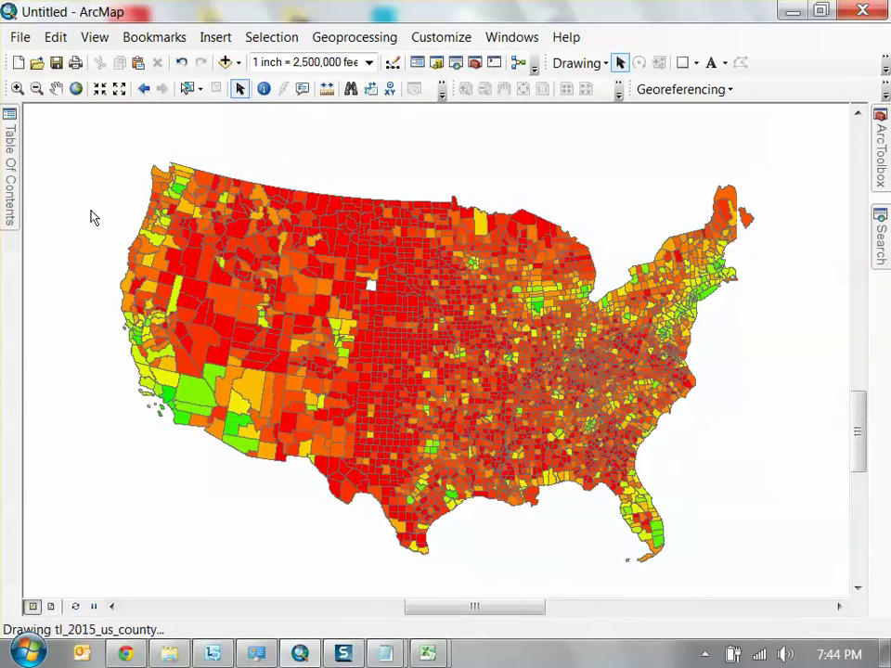
# Normalize the county layer's educational attainment value by ALAND and set the classification to 20 classes
pyautogui.moveTo(7, 166)
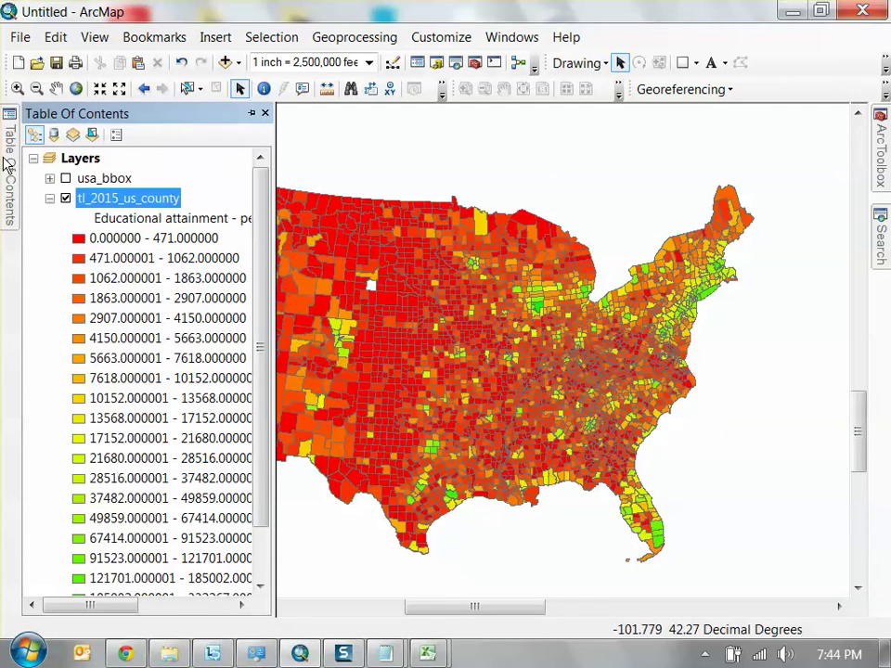
pyautogui.rightClick(134, 198)
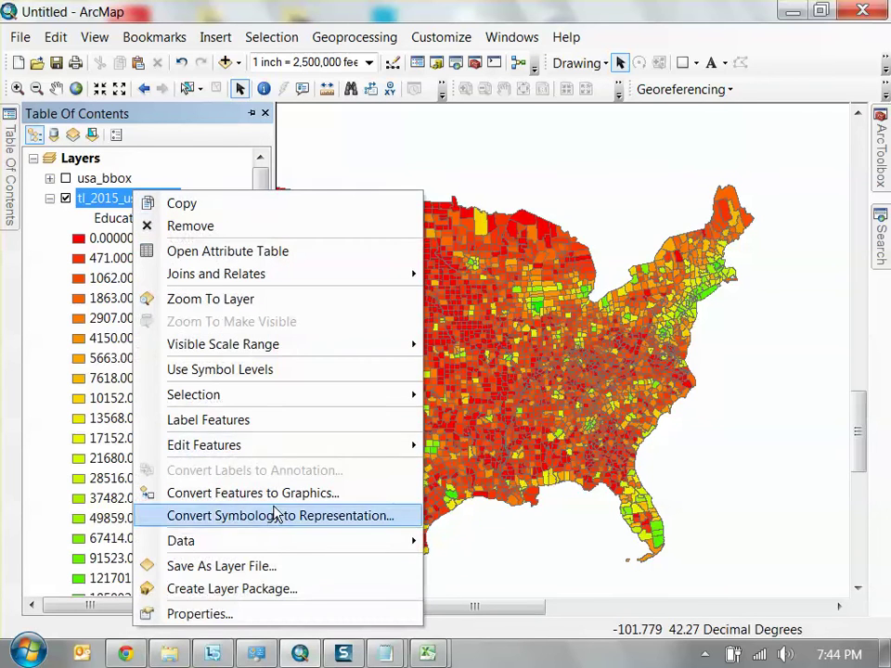
pyautogui.click(333, 617)
pyautogui.click(416, 206)
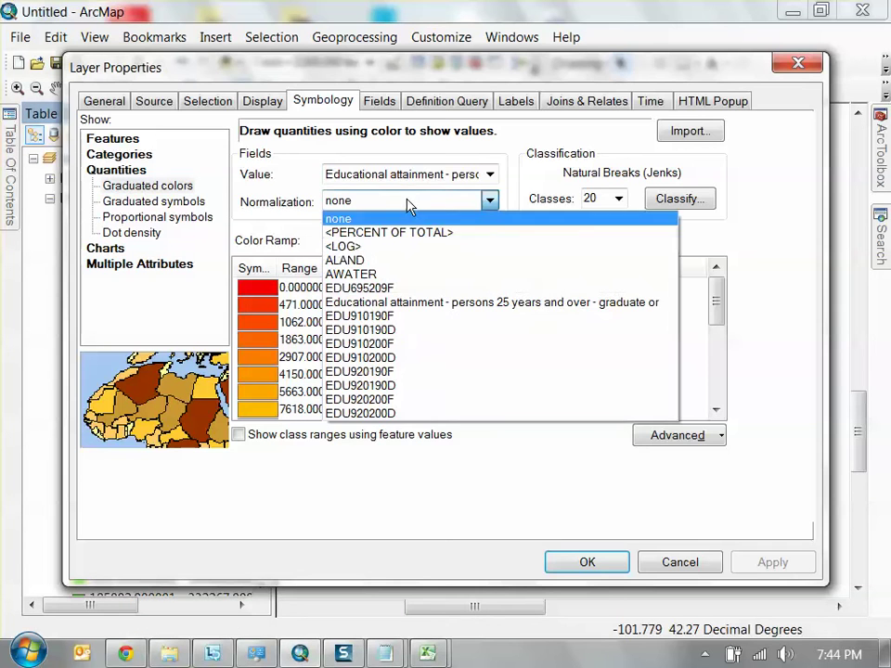
pyautogui.click(367, 260)
pyautogui.click(619, 199)
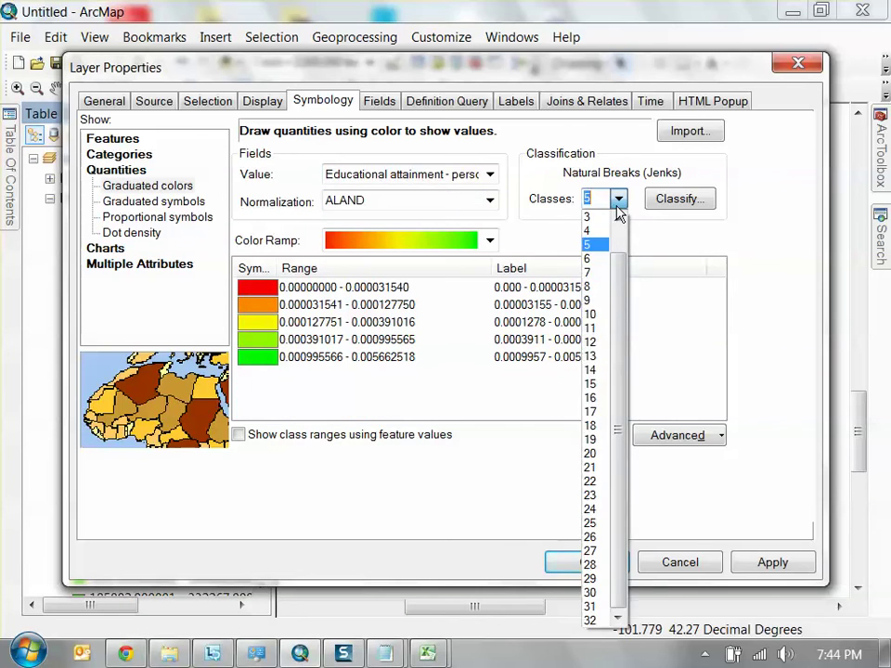
pyautogui.click(599, 452)
# Change the county layer's color ramp to blue-yellow-red and apply the normalized symbology
pyautogui.click(489, 240)
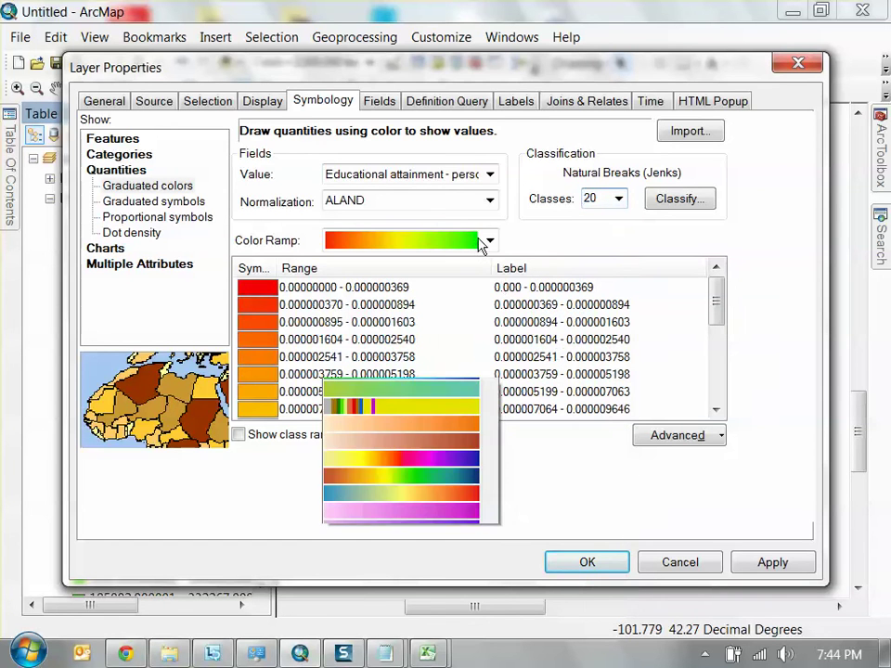
pyautogui.moveTo(487, 273); pyautogui.dragTo(490, 401)
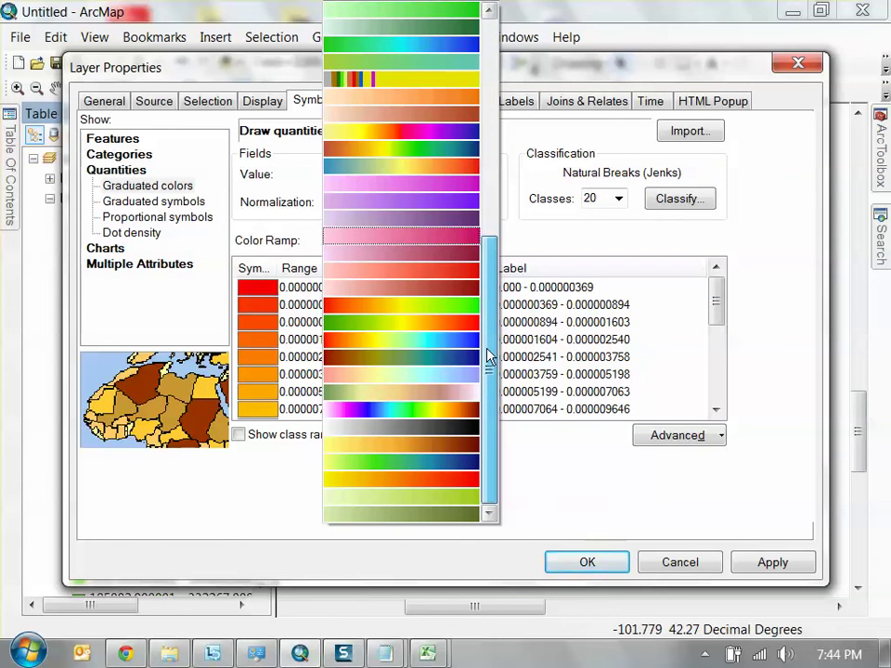
pyautogui.moveTo(489, 356); pyautogui.dragTo(501, 70)
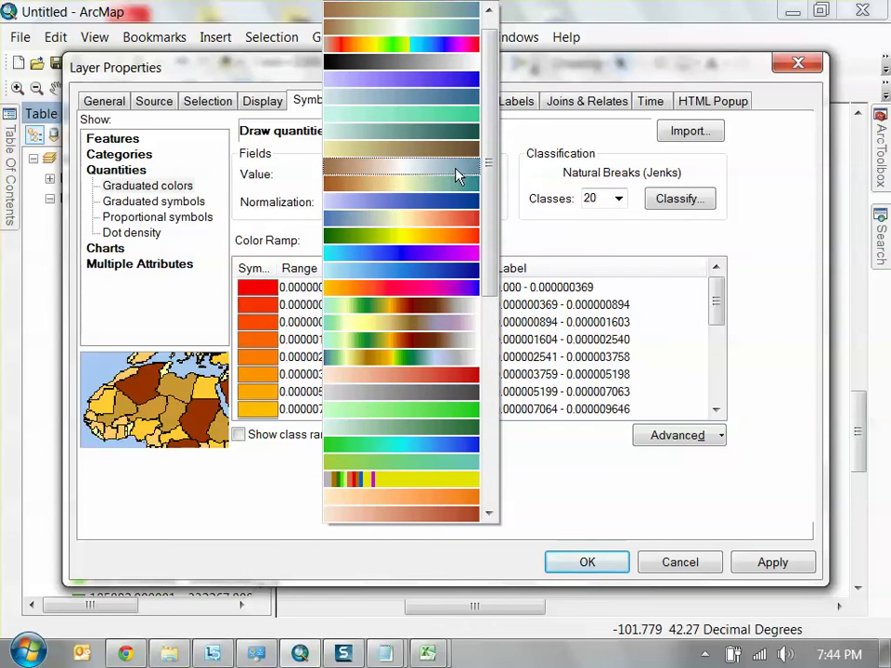
pyautogui.click(453, 227)
pyautogui.moveTo(720, 302); pyautogui.dragTo(718, 373)
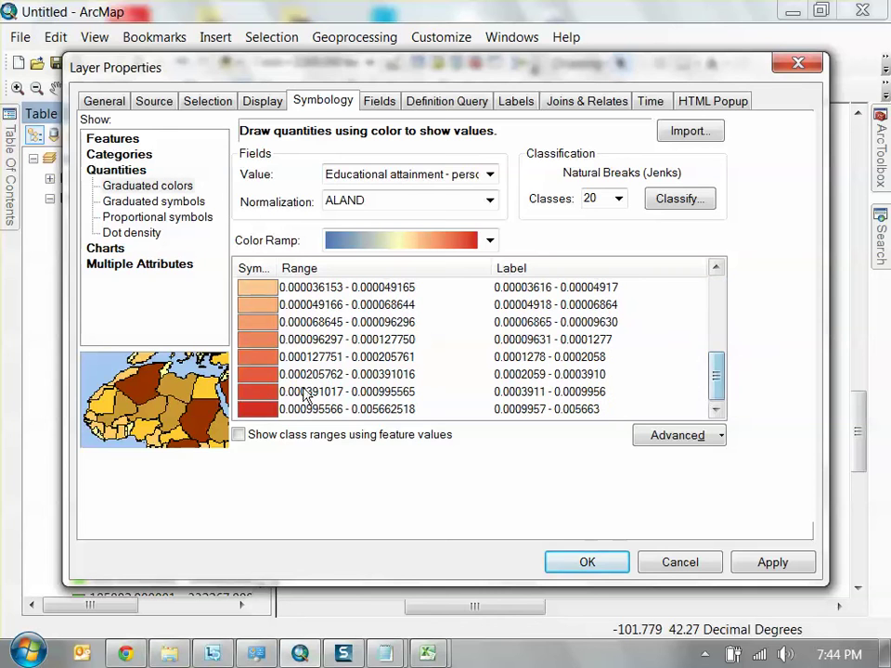
pyautogui.click(772, 562)
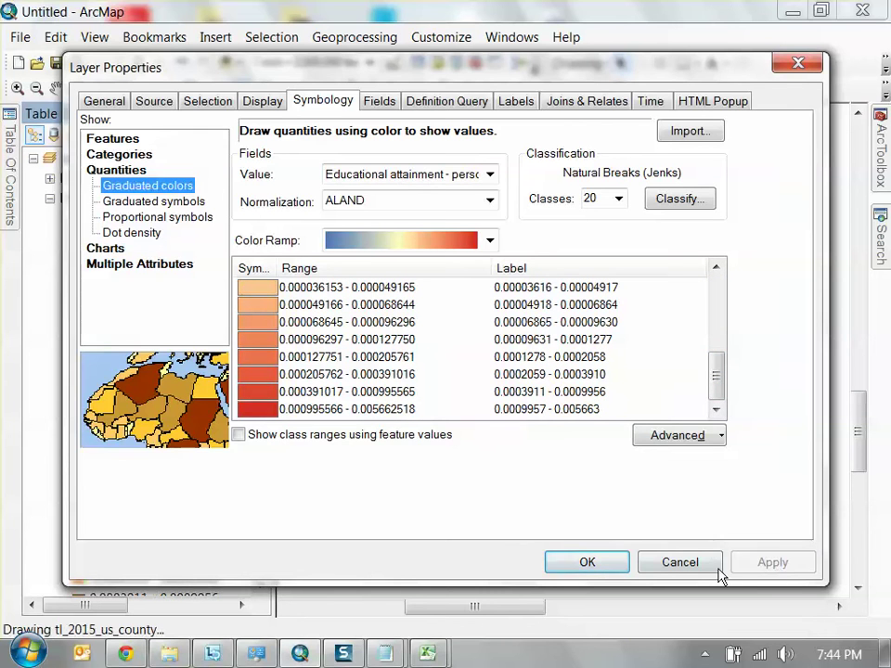
pyautogui.click(618, 563)
# Examine the land-area-normalized county map and its legend classes, both nationwide and up close in the central states
pyautogui.scroll(-2, 455, 365)
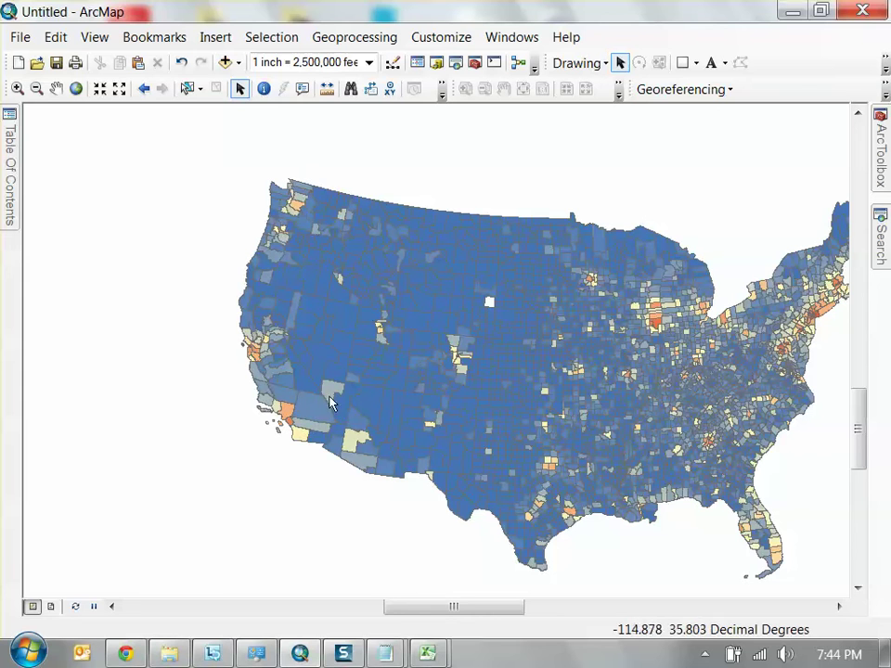
pyautogui.moveTo(638, 340); pyautogui.dragTo(540, 336)
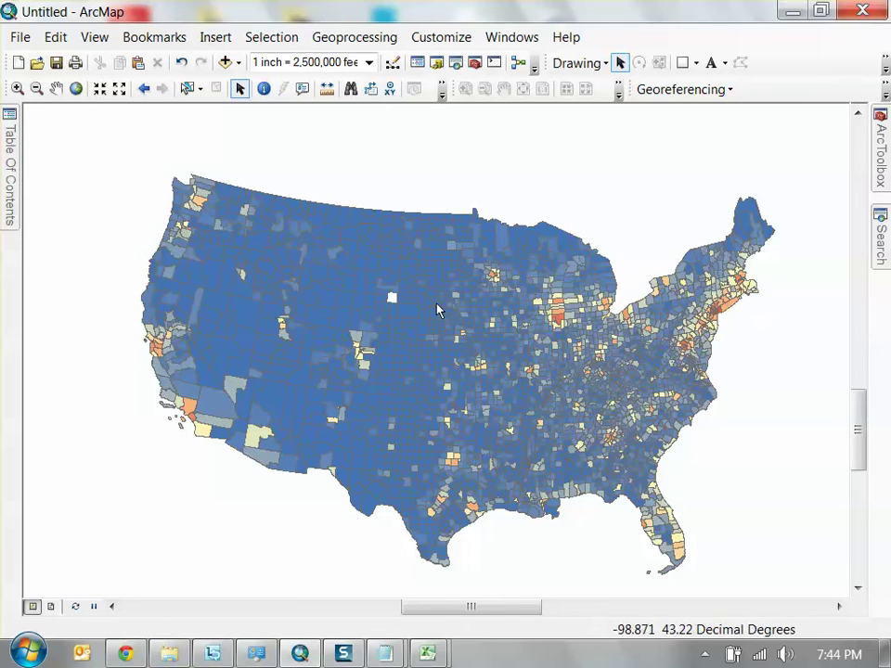
pyautogui.moveTo(559, 304); pyautogui.dragTo(543, 272)
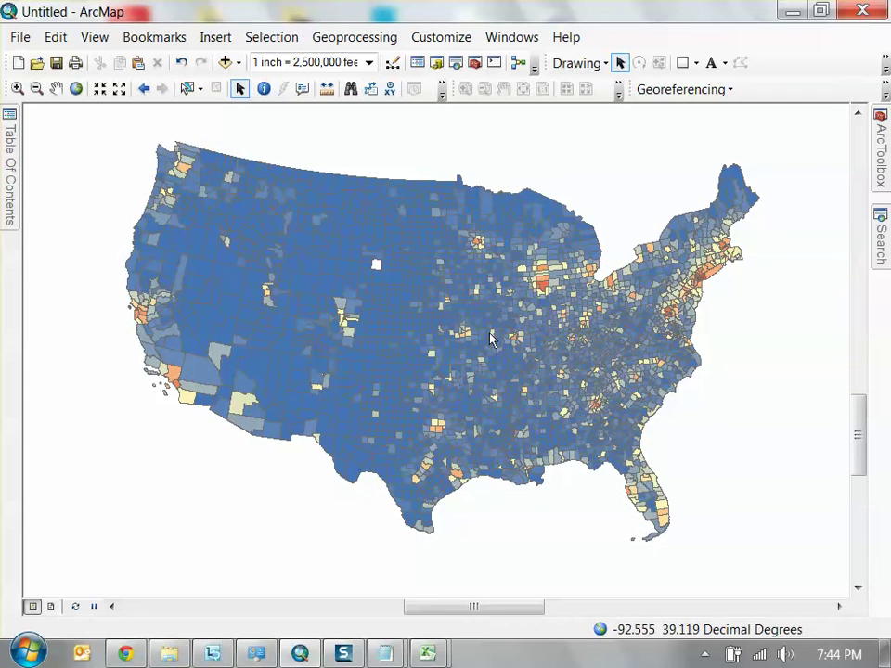
pyautogui.click(9, 179)
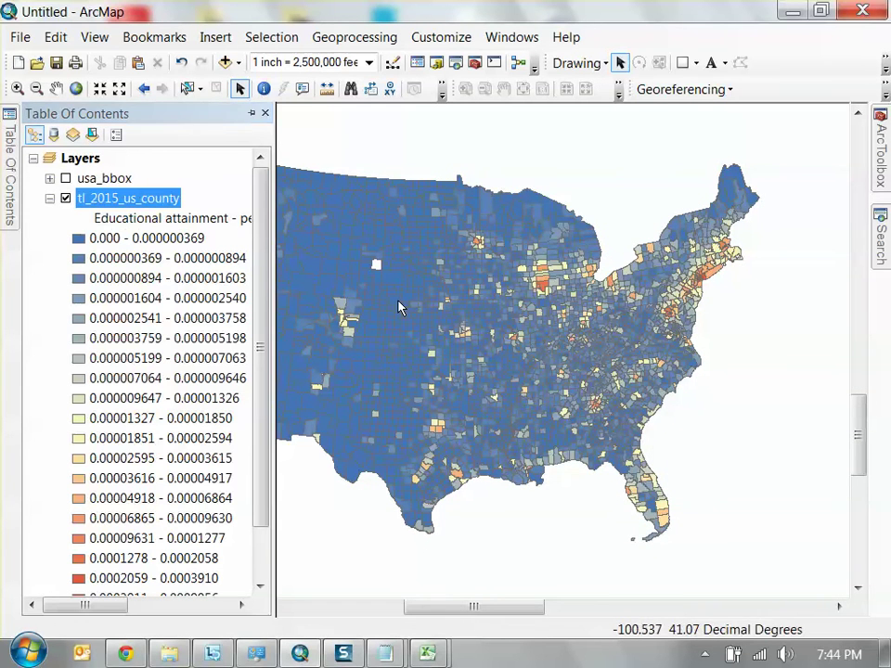
pyautogui.scroll(-3, 404, 297)
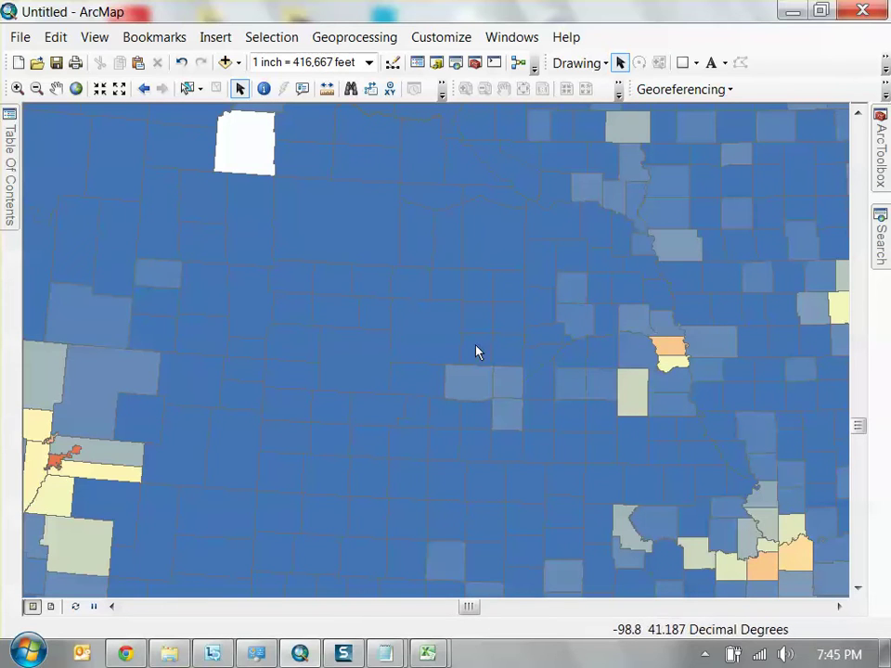
pyautogui.scroll(2, 517, 379)
pyautogui.scroll(2, 517, 379)
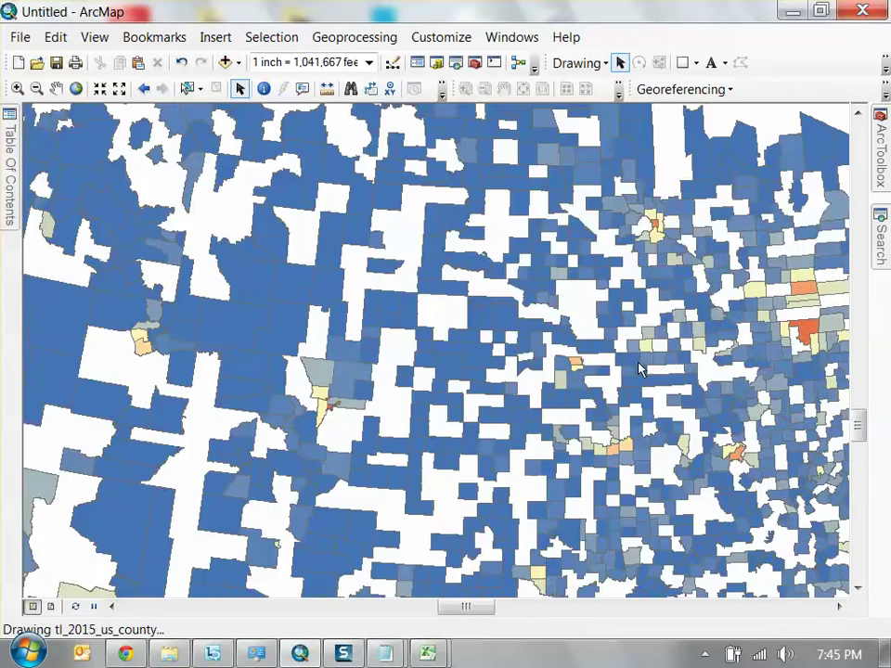
pyautogui.scroll(3, 493, 308)
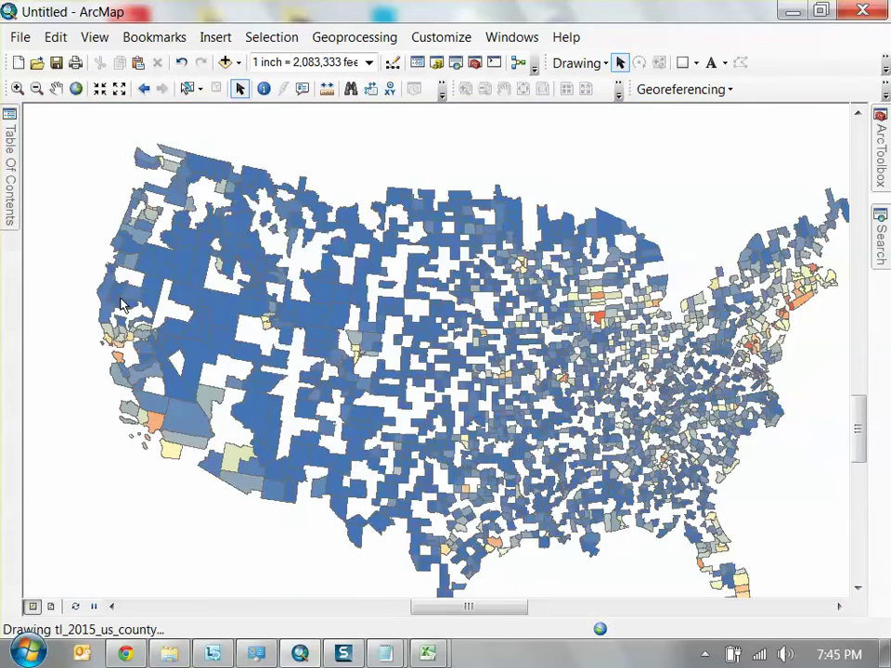
pyautogui.moveTo(7, 194)
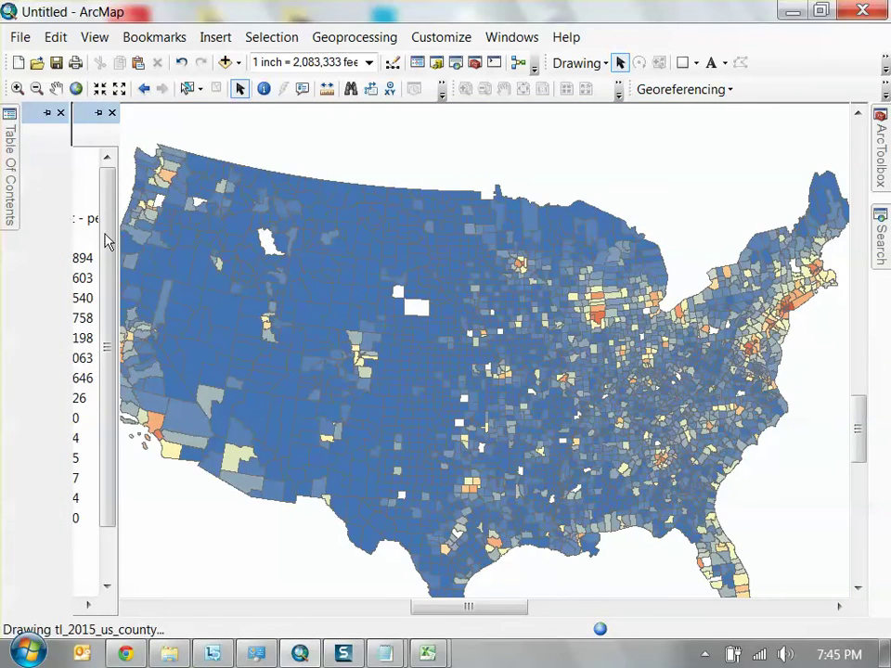
# Set the outline of all the county layer's class symbols to no color and apply the symbology
pyautogui.doubleClick(103, 198)
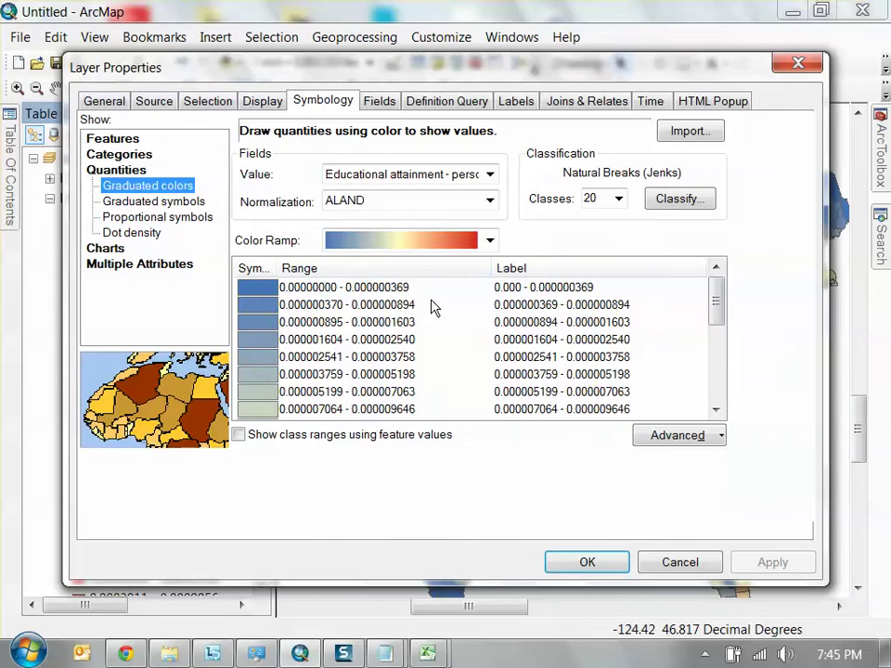
pyautogui.click(271, 308)
pyautogui.rightClick(268, 309)
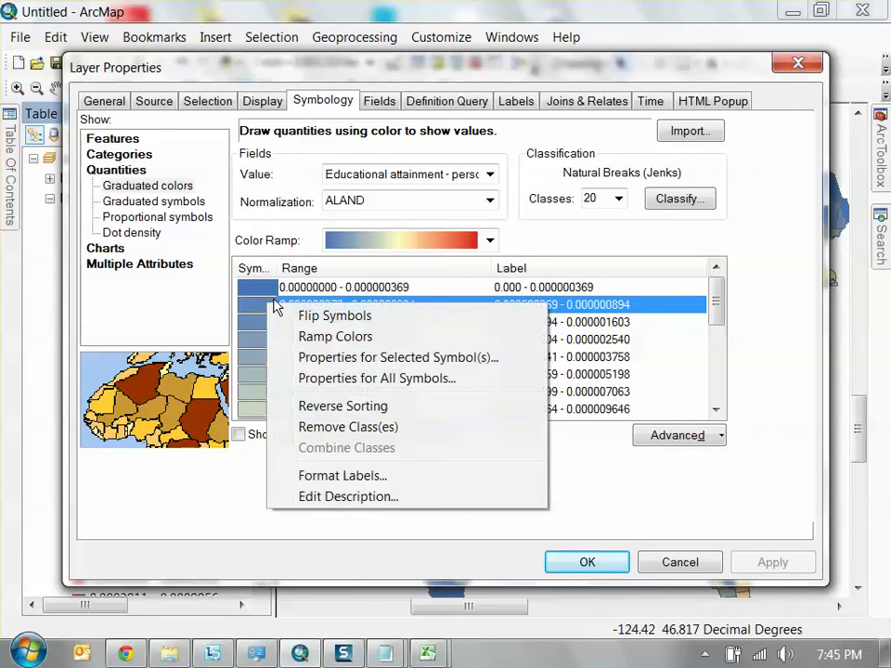
pyautogui.click(400, 380)
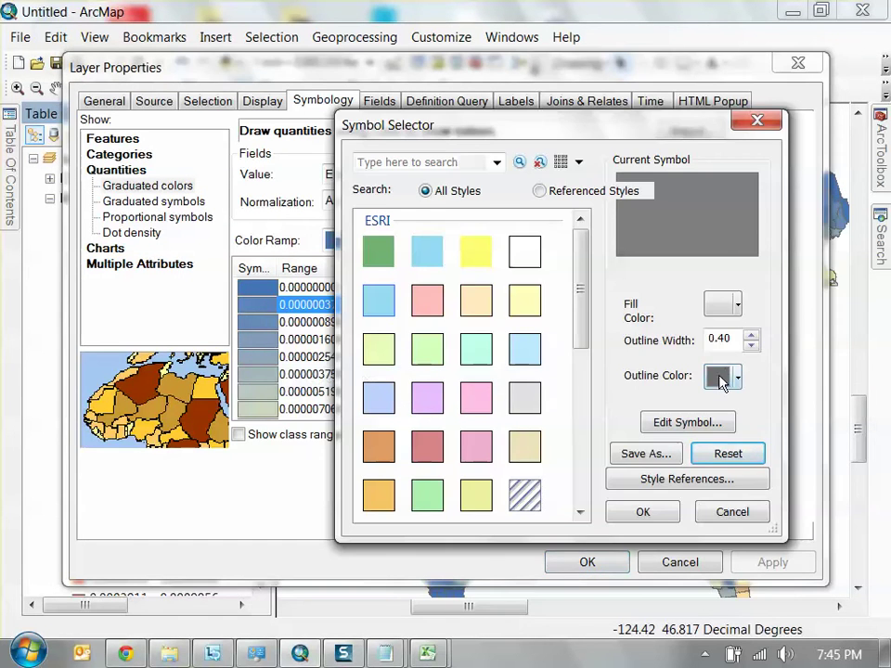
pyautogui.click(736, 378)
pyautogui.click(740, 406)
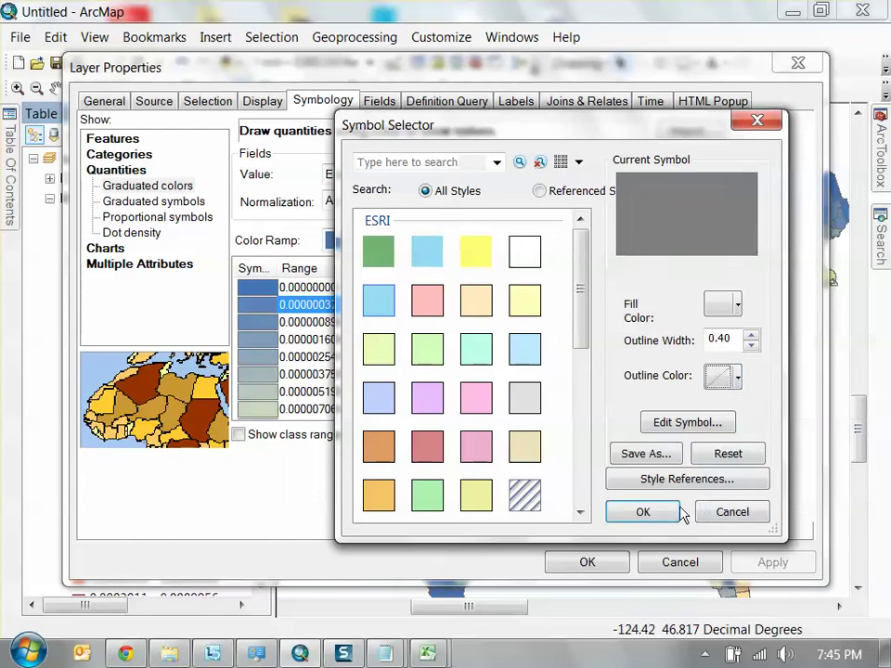
pyautogui.click(664, 511)
pyautogui.click(588, 562)
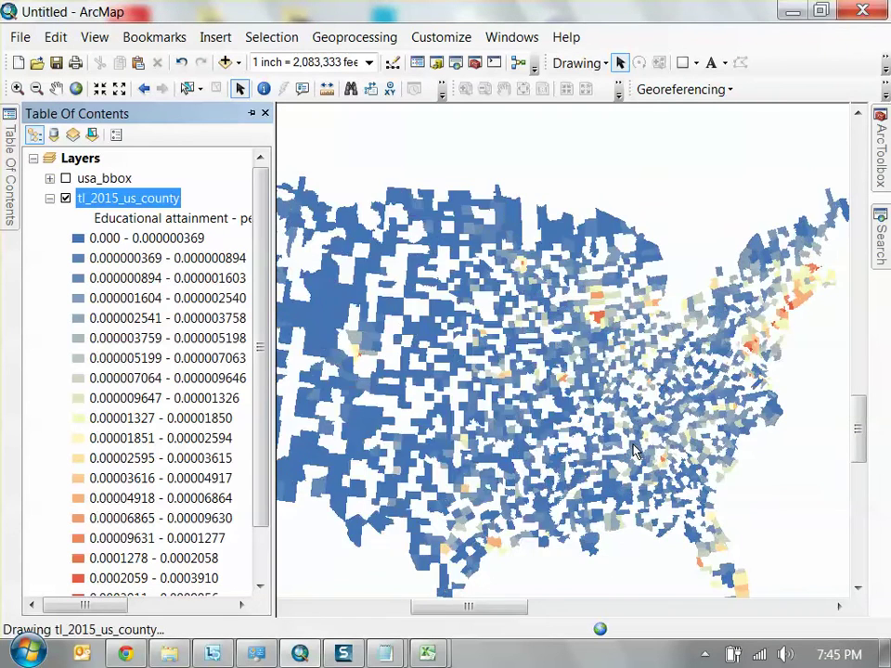
# Save the map document to the Desktop as schools
pyautogui.moveTo(529, 342); pyautogui.dragTo(585, 331)
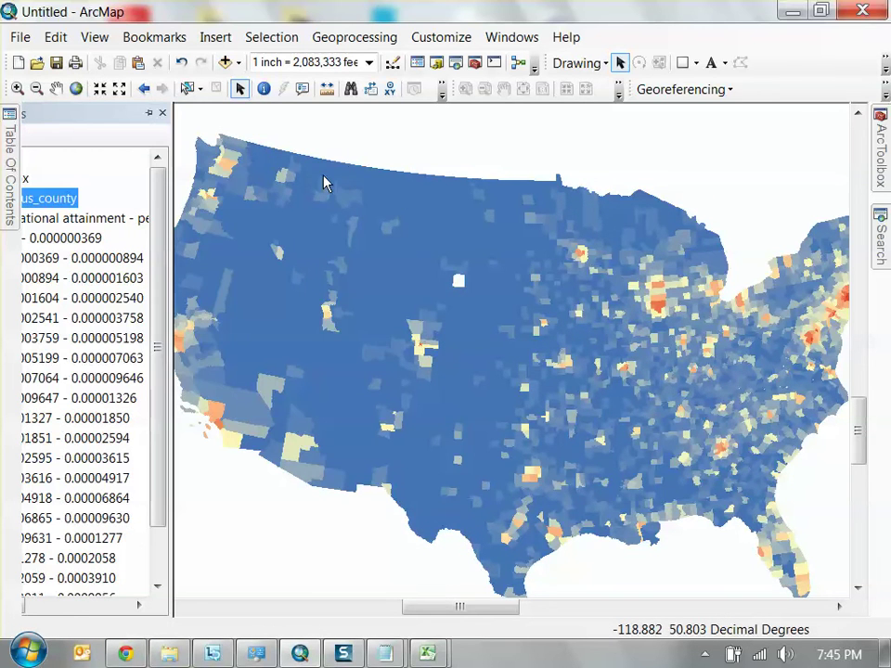
pyautogui.hotkey('ctrl', 's')
pyautogui.click(181, 260)
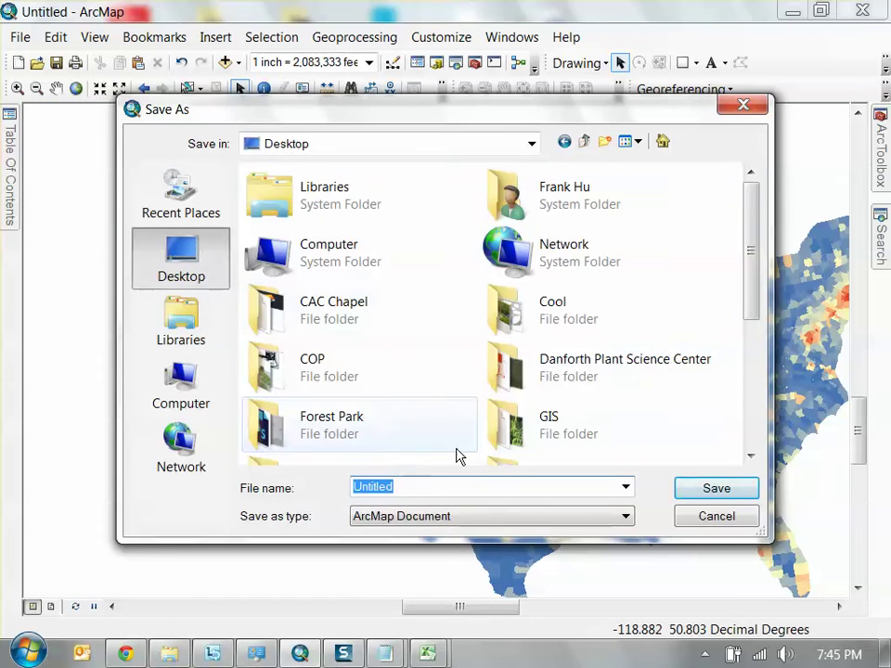
pyautogui.write('scho')
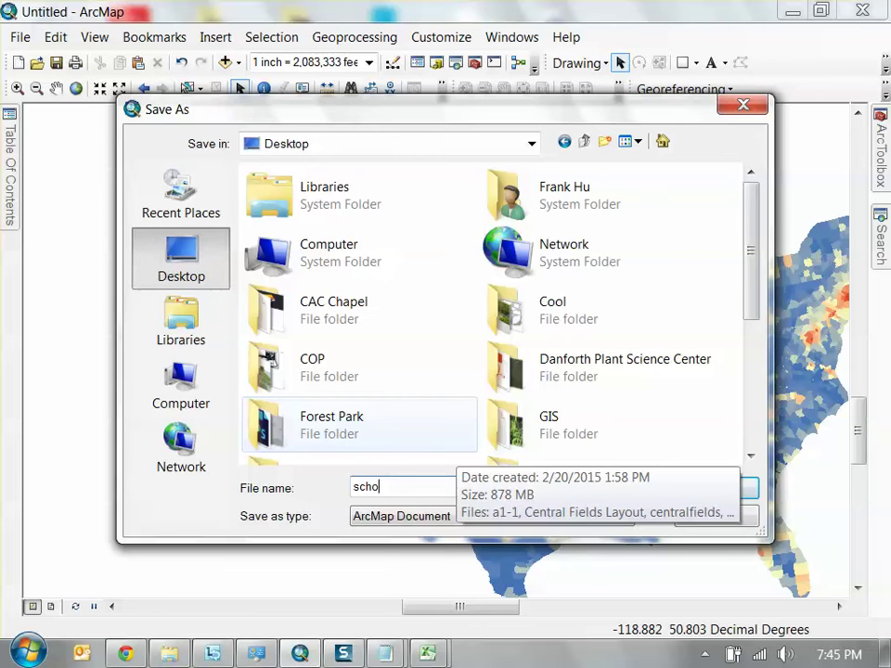
pyautogui.write('ols')
pyautogui.press('Return')
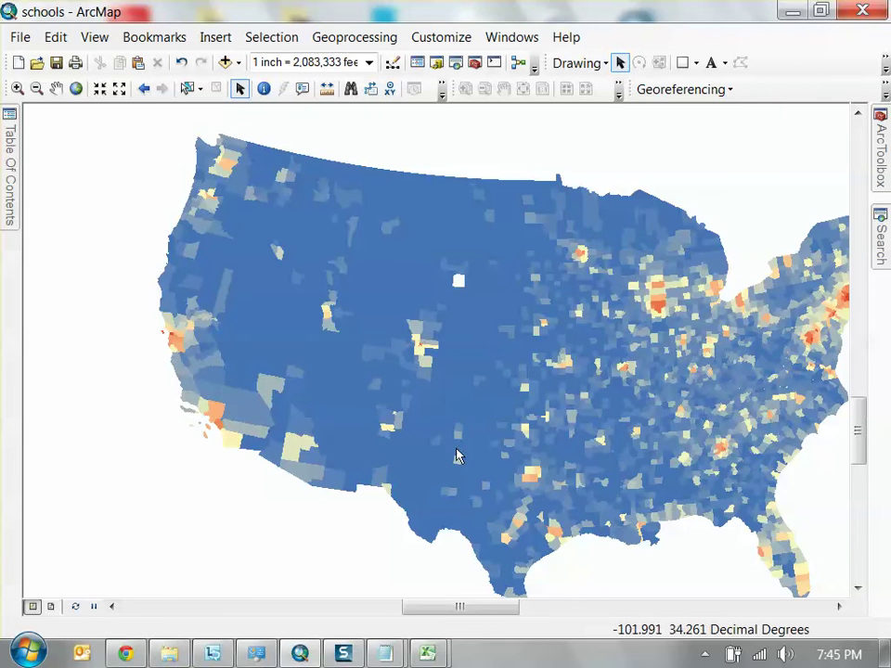
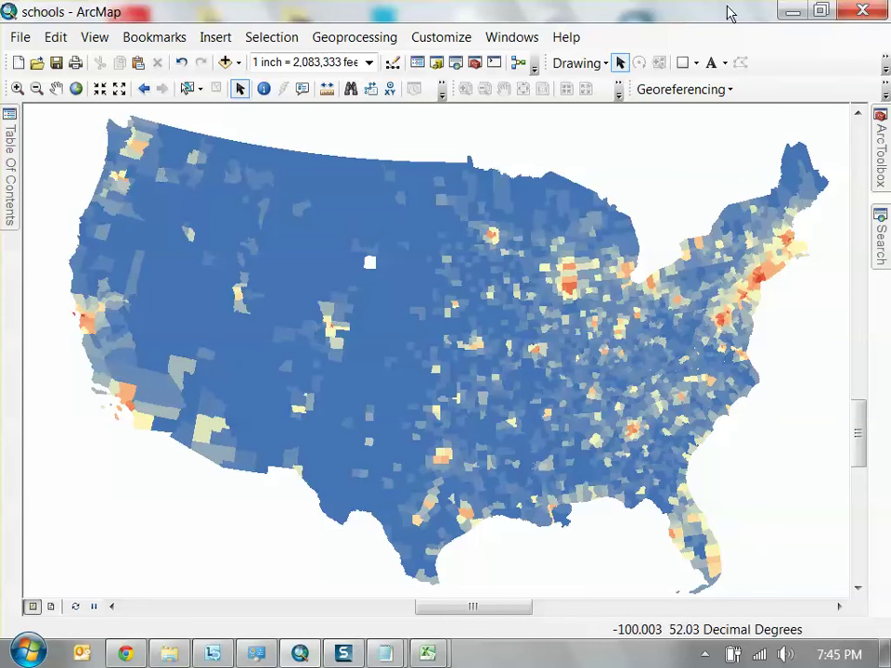
# Switch to the file browser and open the designintelligence_architectureschoolrankings_2015 PDF from the GSD_dbox folder
pyautogui.click(789, 11)
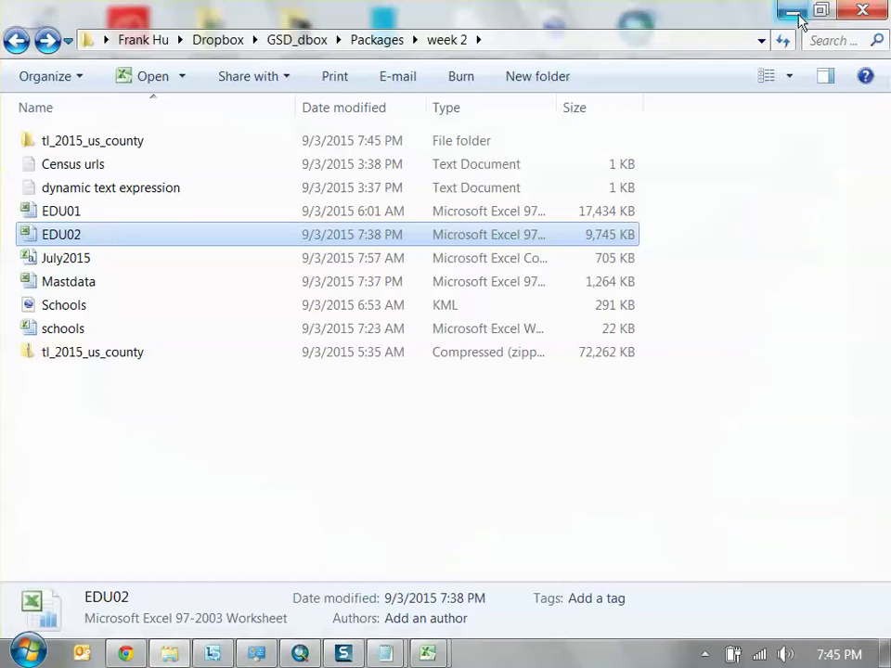
pyautogui.click(845, 253)
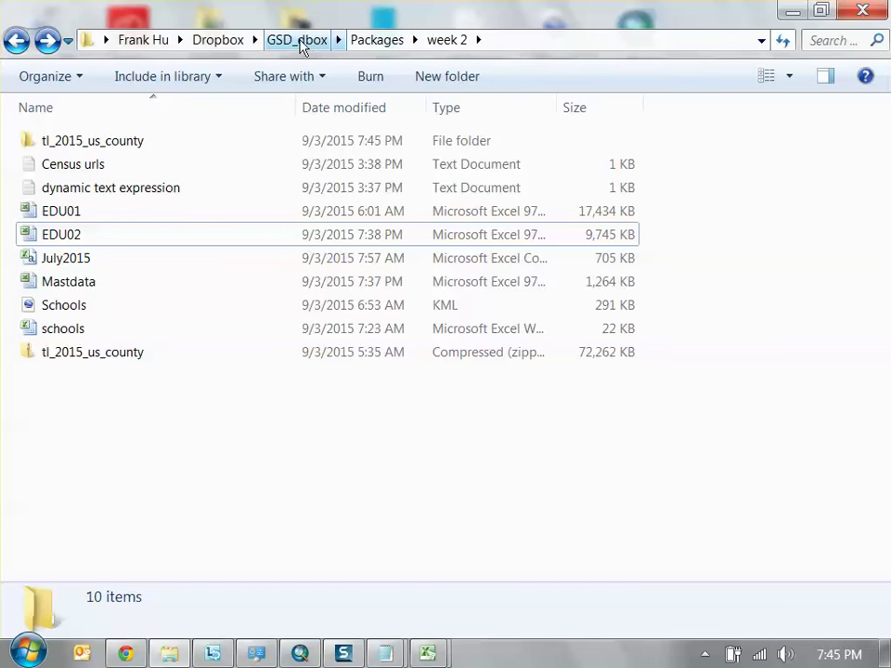
pyautogui.click(300, 45)
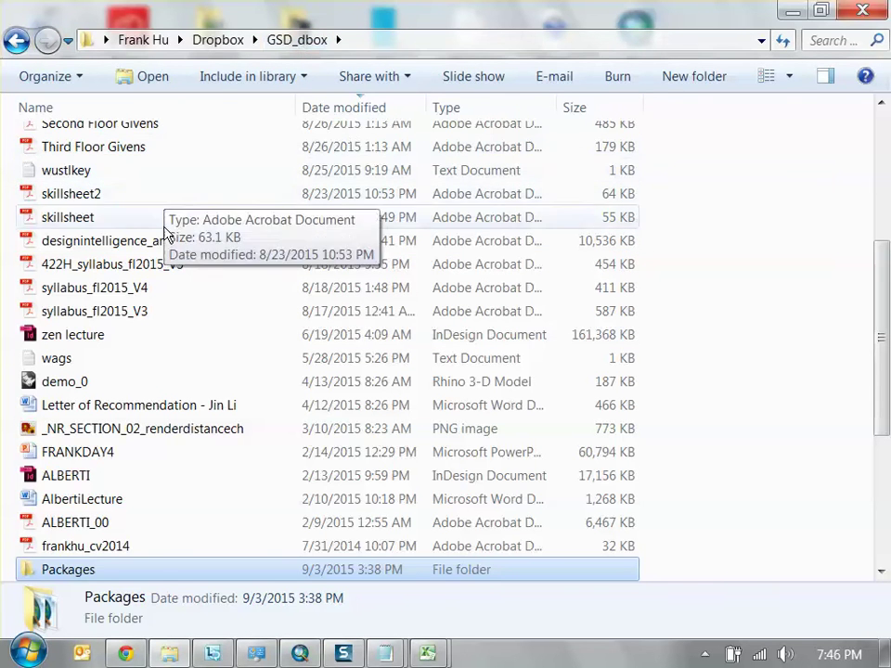
pyautogui.click(167, 241)
pyautogui.doubleClick(167, 241)
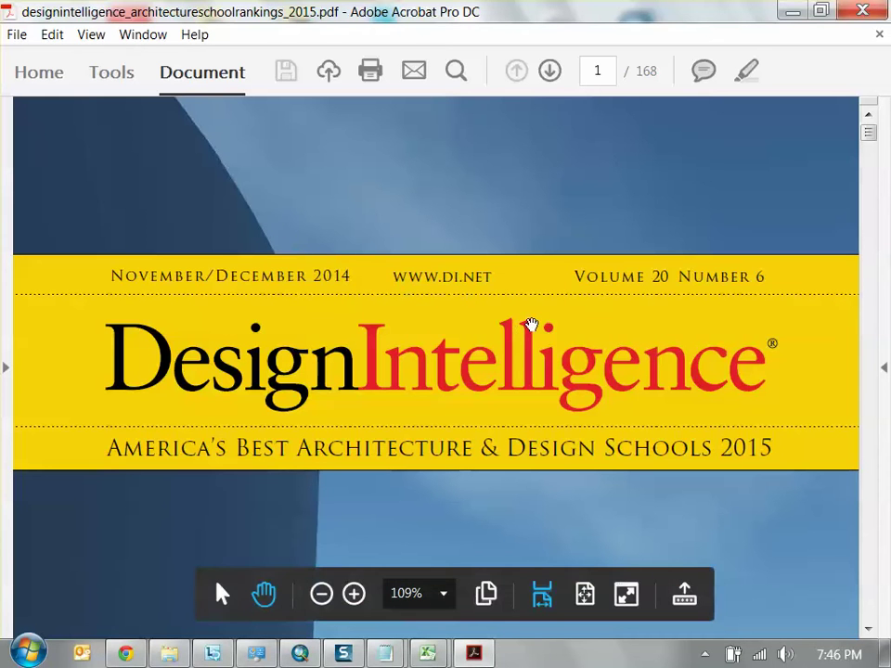
# Find the Architecture Top 20 Programs 2015 page in the school rankings PDF
pyautogui.scroll(-10, 464, 380)
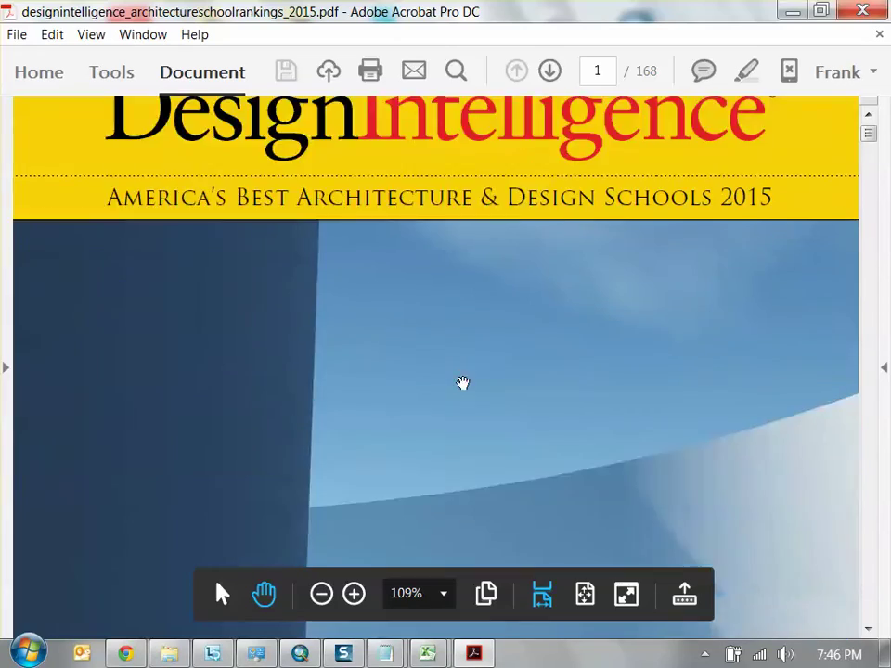
pyautogui.scroll(-10, 472, 368)
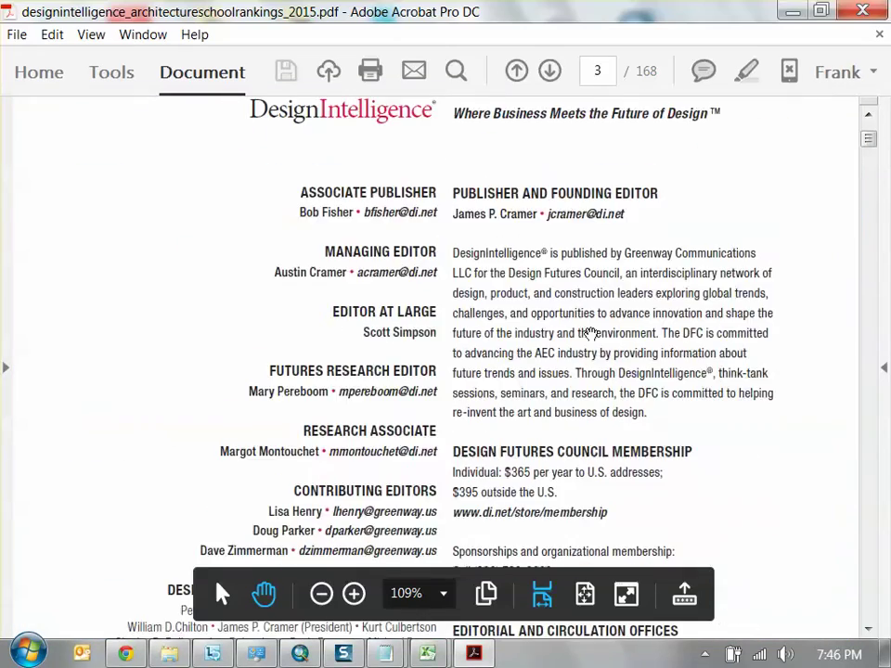
pyautogui.click(873, 163)
pyautogui.moveTo(872, 162); pyautogui.dragTo(871, 171)
pyautogui.scroll(-15, 677, 278)
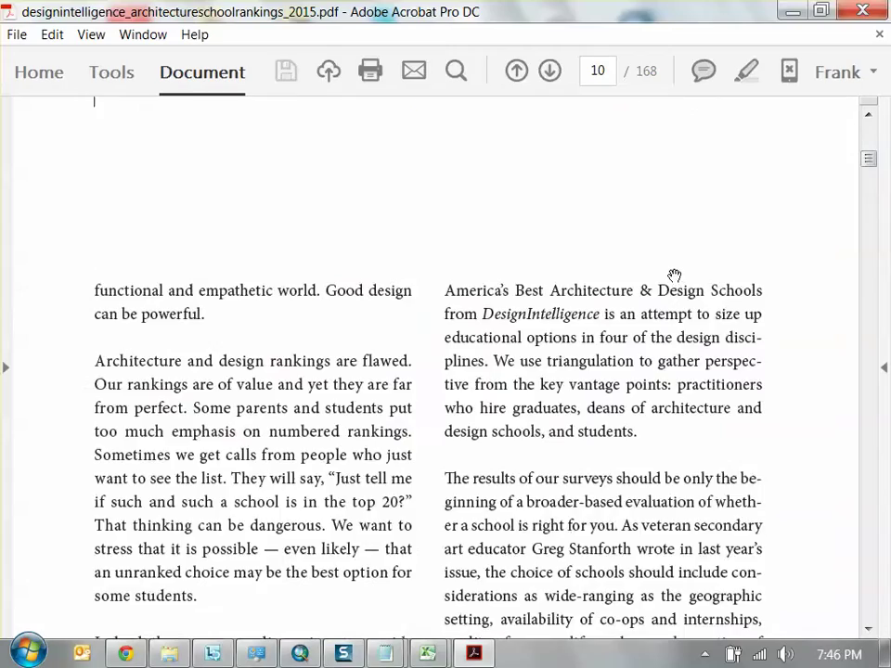
pyautogui.scroll(-20, 675, 285)
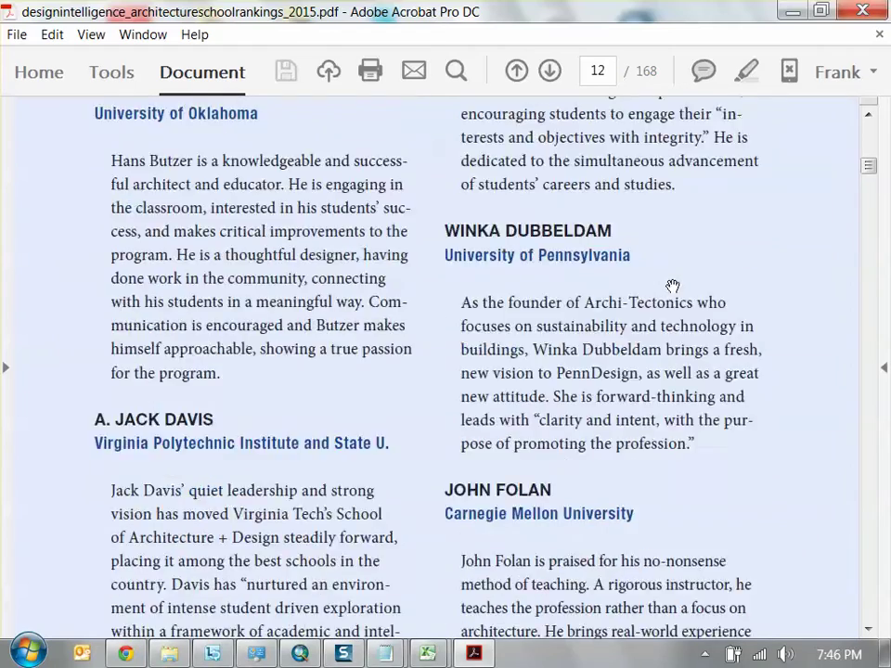
pyautogui.scroll(-20, 675, 296)
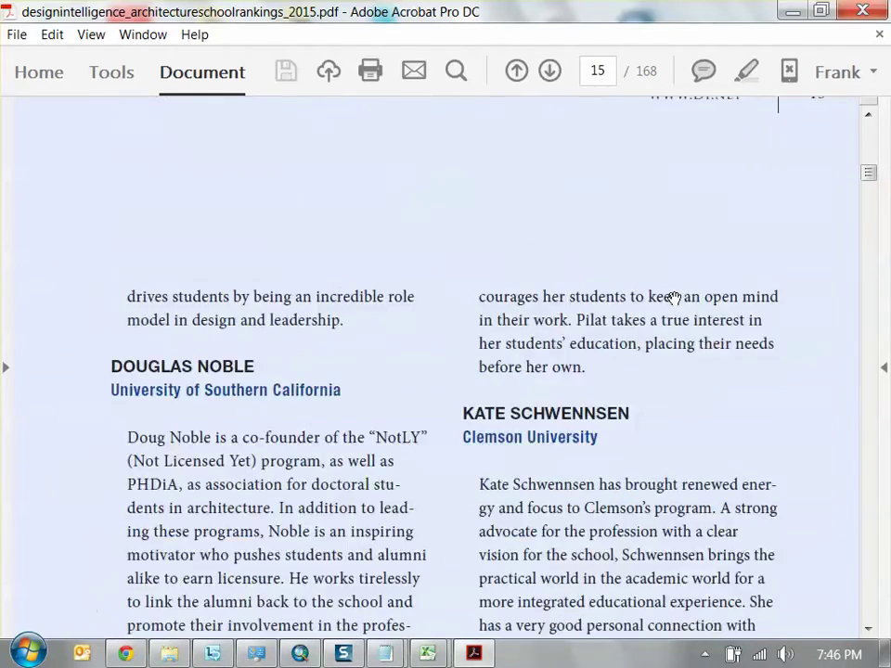
pyautogui.moveTo(872, 182); pyautogui.dragTo(870, 188)
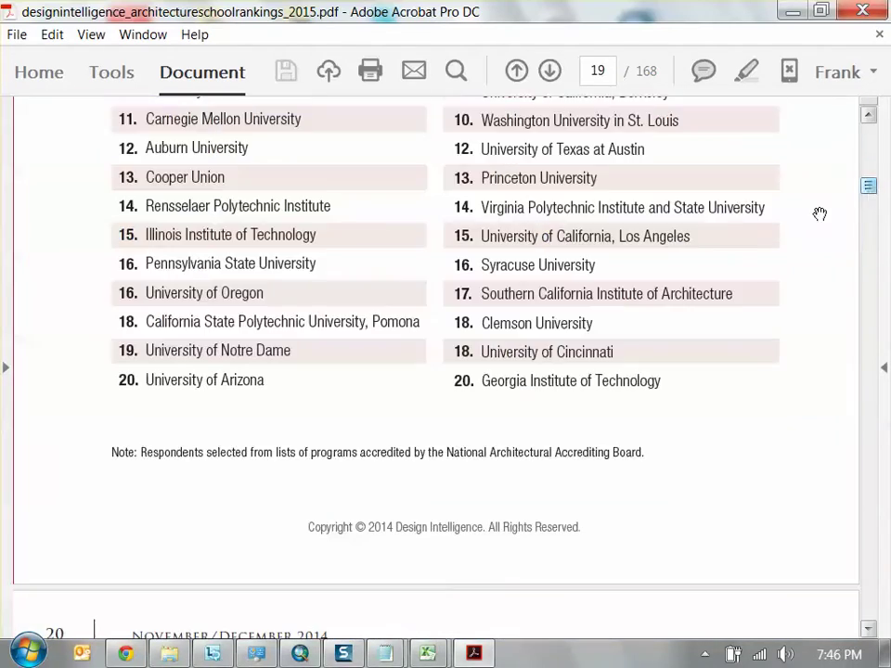
pyautogui.scroll(8, 818, 213)
pyautogui.scroll(1, 743, 258)
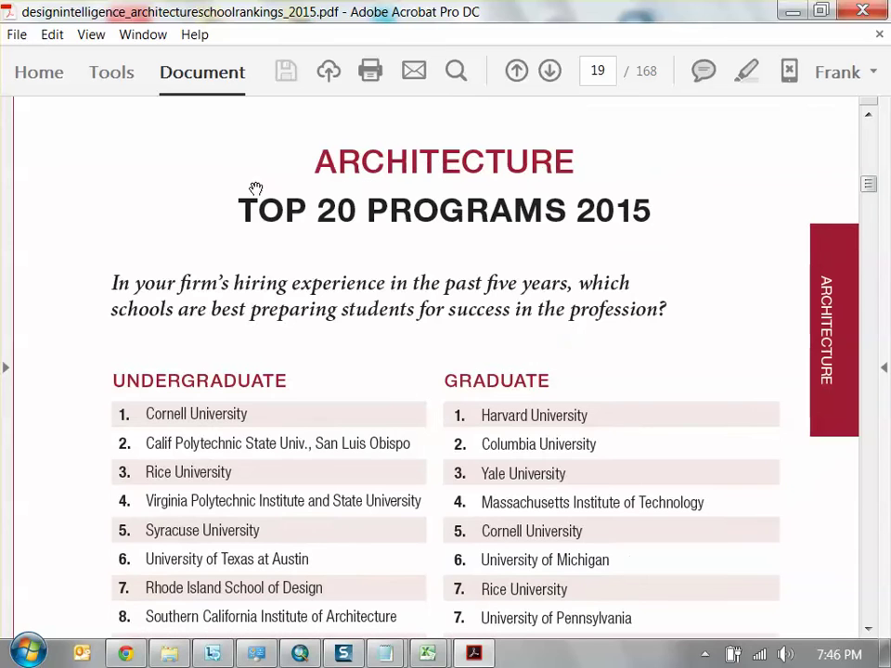
# Examine the undergraduate and graduate architecture school rankings on page 19 of the PDF
pyautogui.scroll(-6, 602, 214)
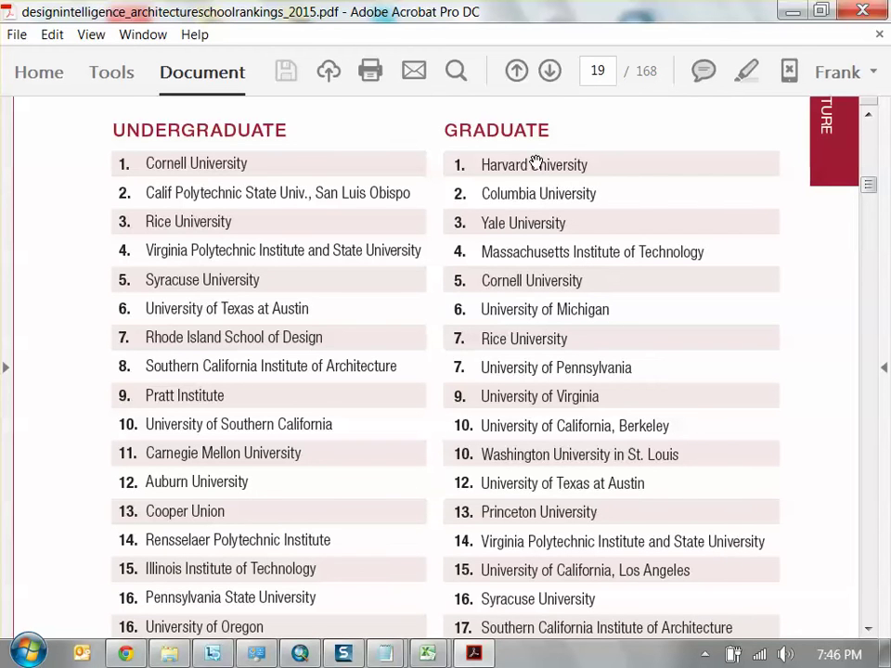
pyautogui.scroll(-4, 543, 225)
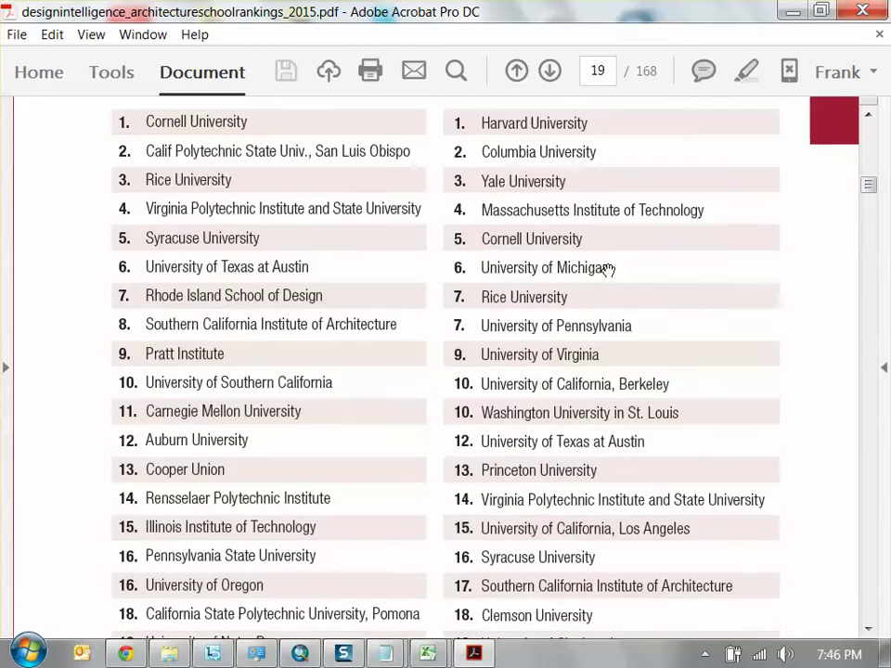
pyautogui.scroll(2, 678, 350)
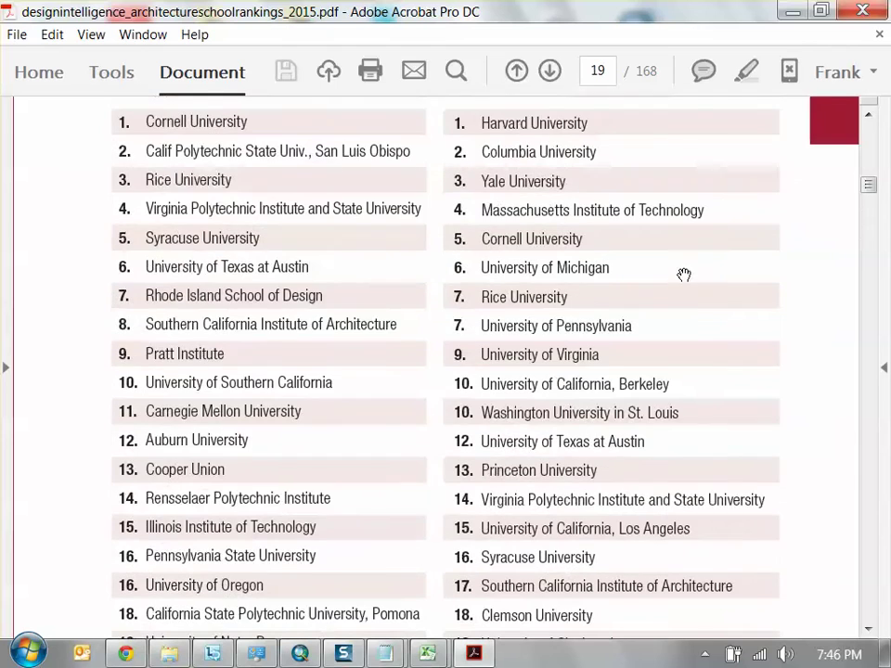
pyautogui.scroll(3, 691, 237)
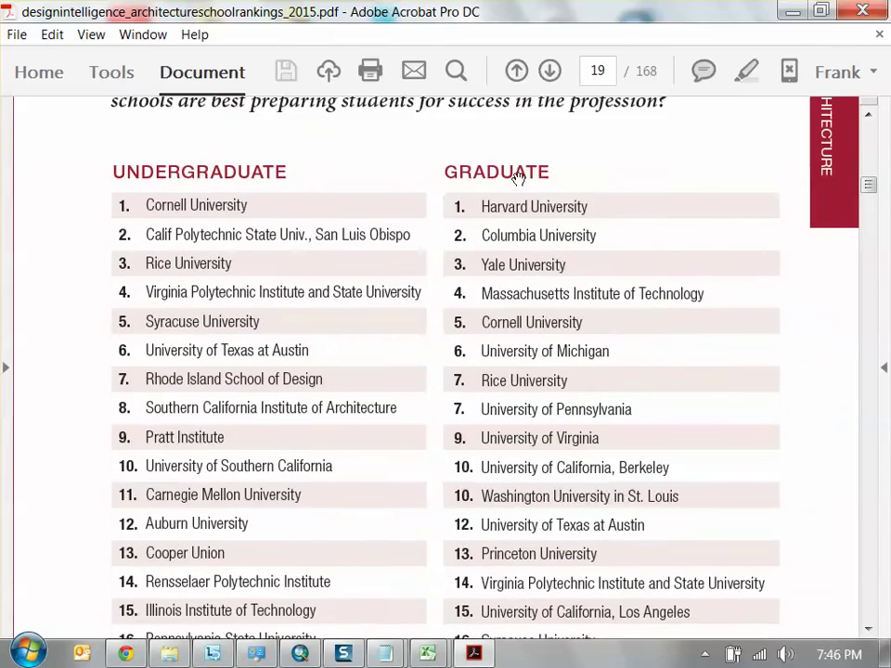
pyautogui.scroll(-4, 486, 262)
pyautogui.scroll(-3, 463, 510)
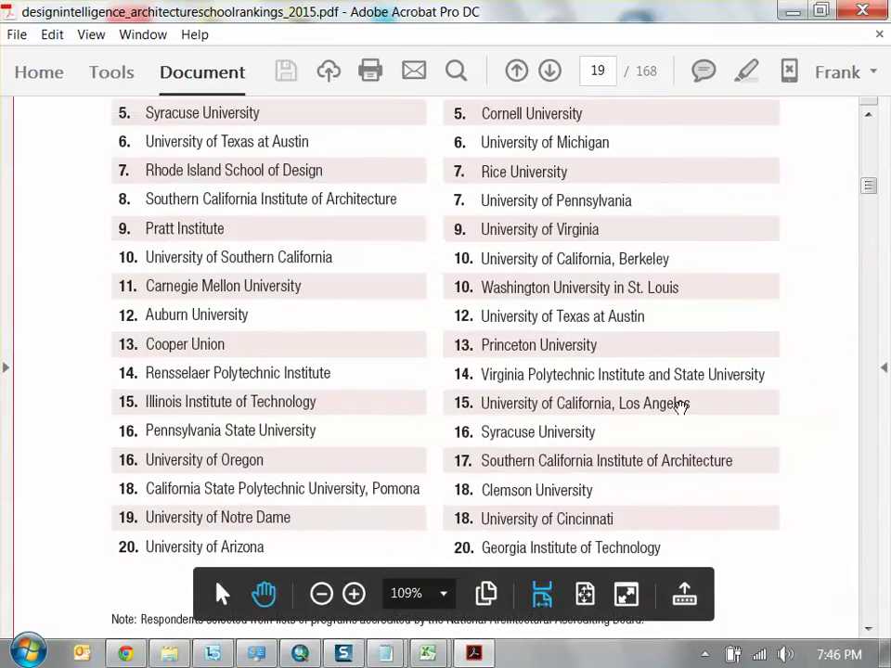
pyautogui.scroll(1, 675, 408)
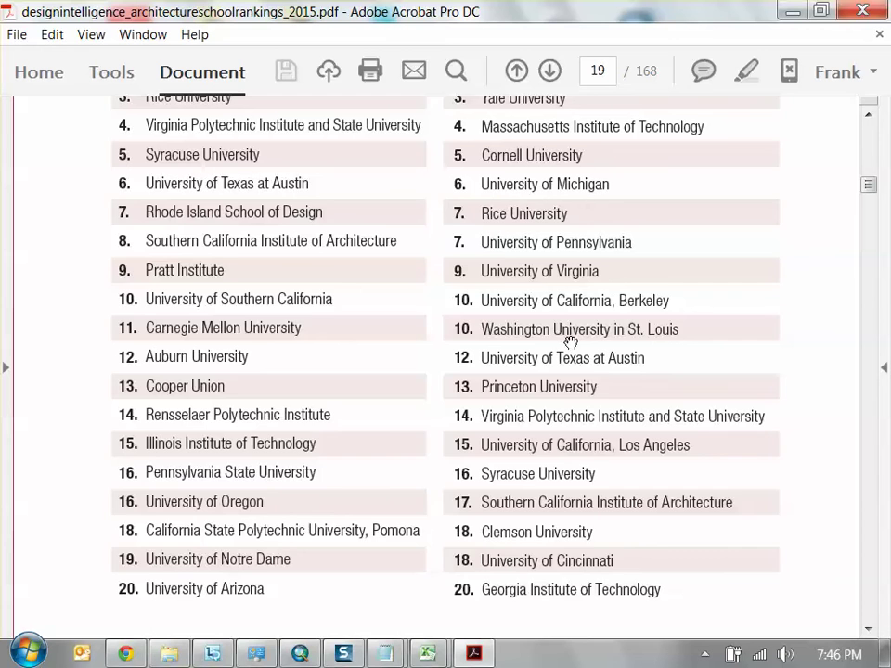
pyautogui.scroll(1, 563, 307)
pyautogui.scroll(1, 649, 195)
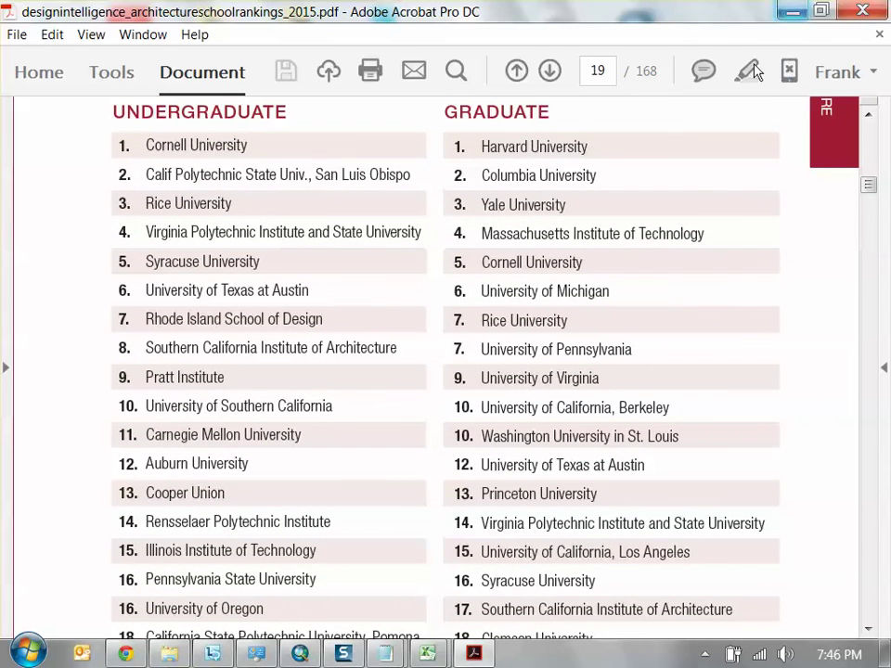
pyautogui.moveTo(563, 146); pyautogui.dragTo(576, 171)
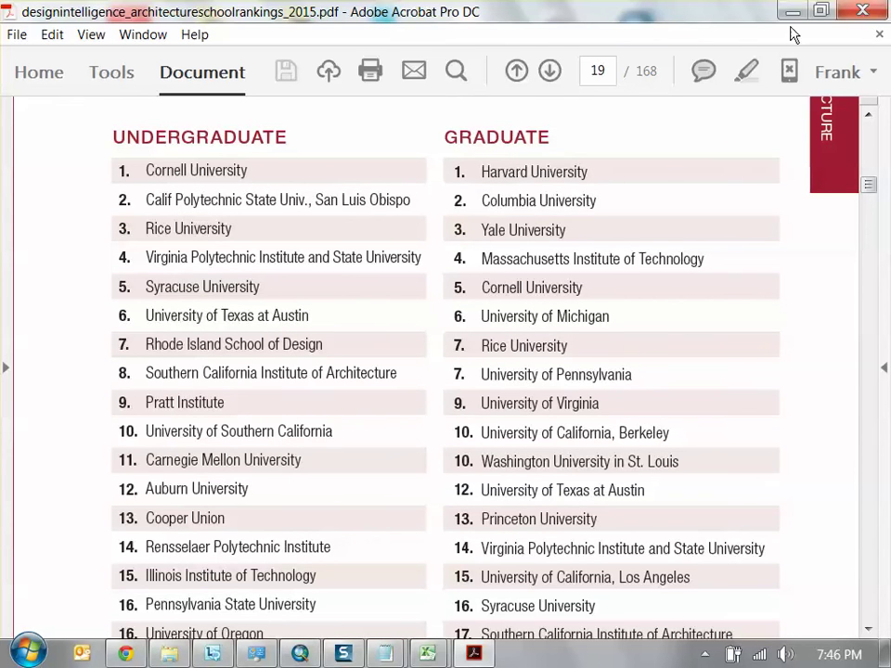
# Launch Google Earth Pro, minimize the rankings PDF, and zoom the globe in on the eastern and central United States
pyautogui.click(14, 658)
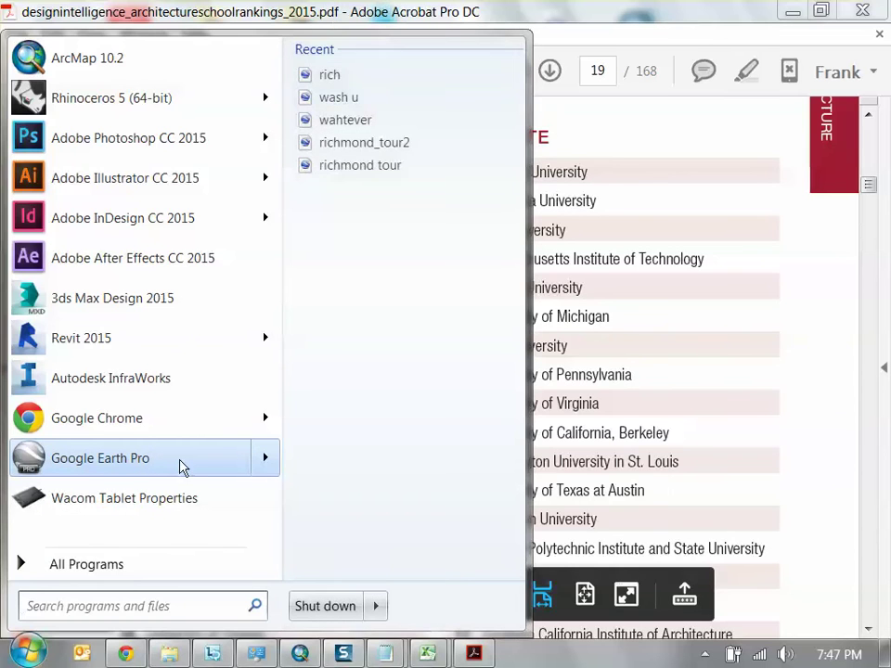
pyautogui.click(186, 462)
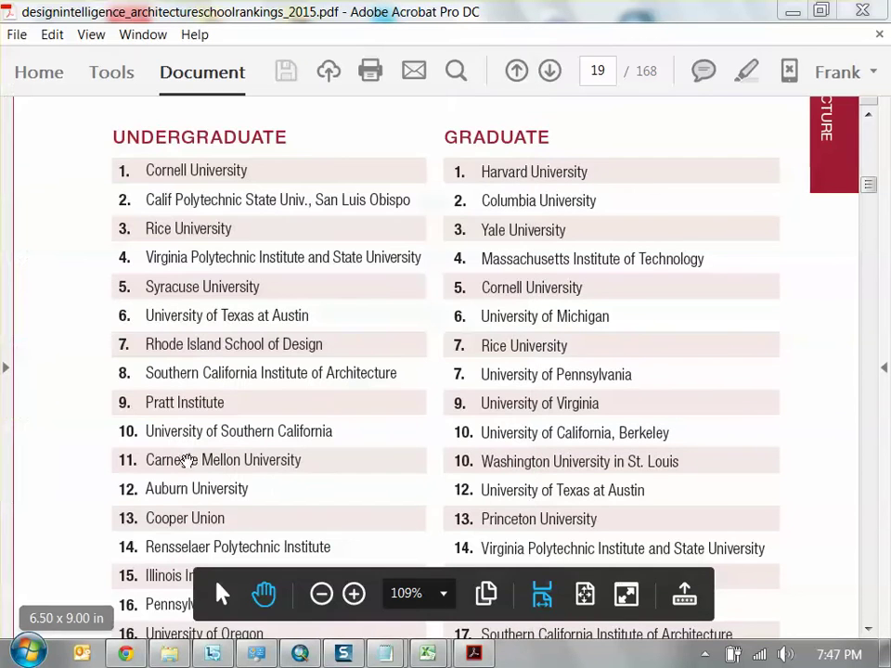
pyautogui.click(797, 11)
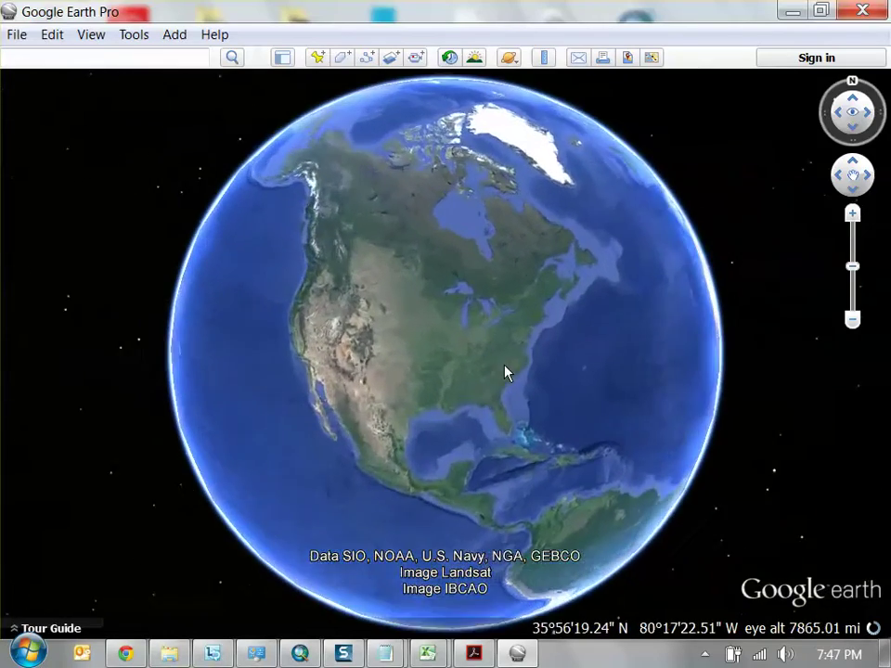
pyautogui.scroll(5, 500, 363)
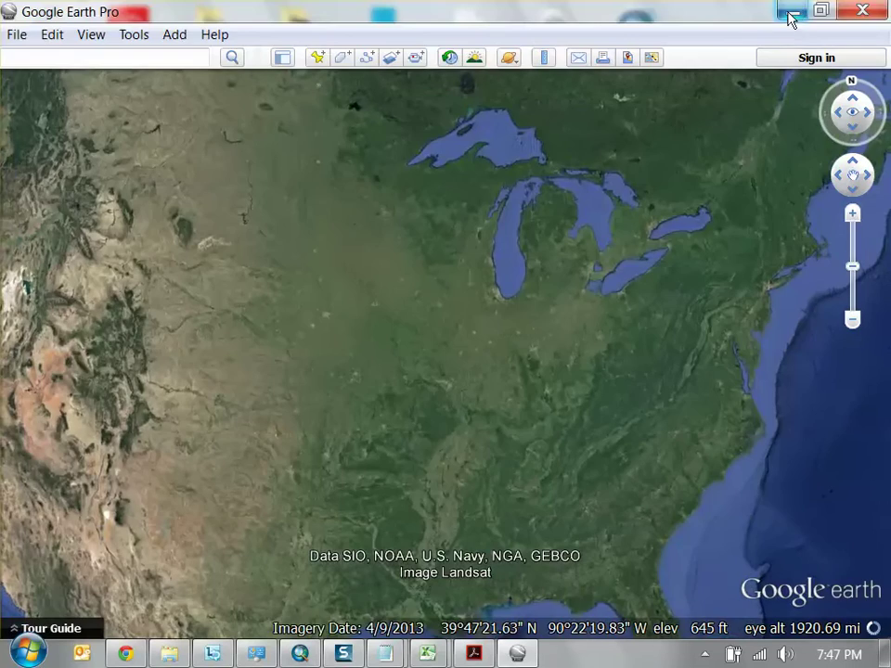
# Switch to the web browser and search Google in a new tab for "architecture schools in the us"
pyautogui.click(792, 11)
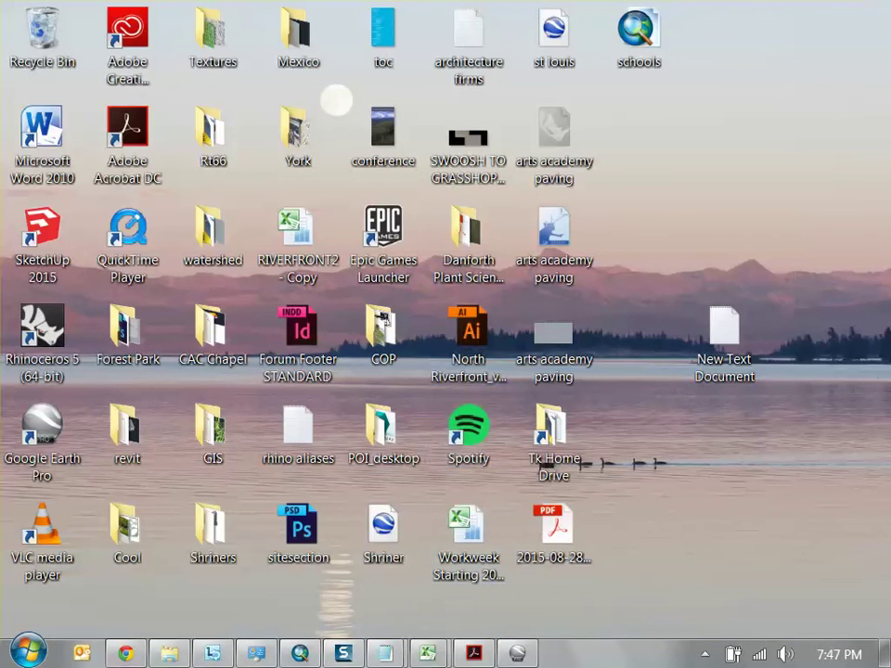
pyautogui.click(126, 653)
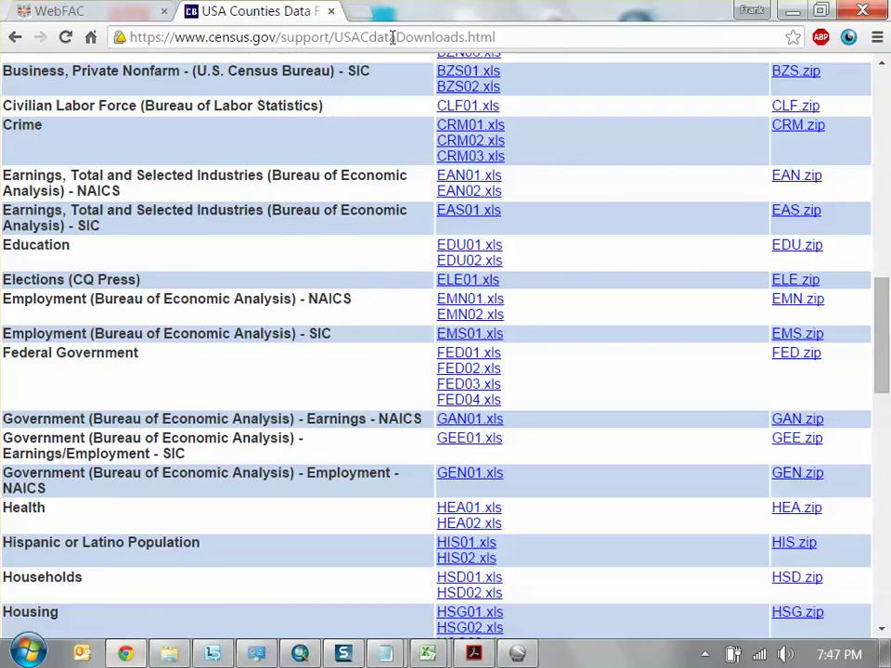
pyautogui.click(369, 12)
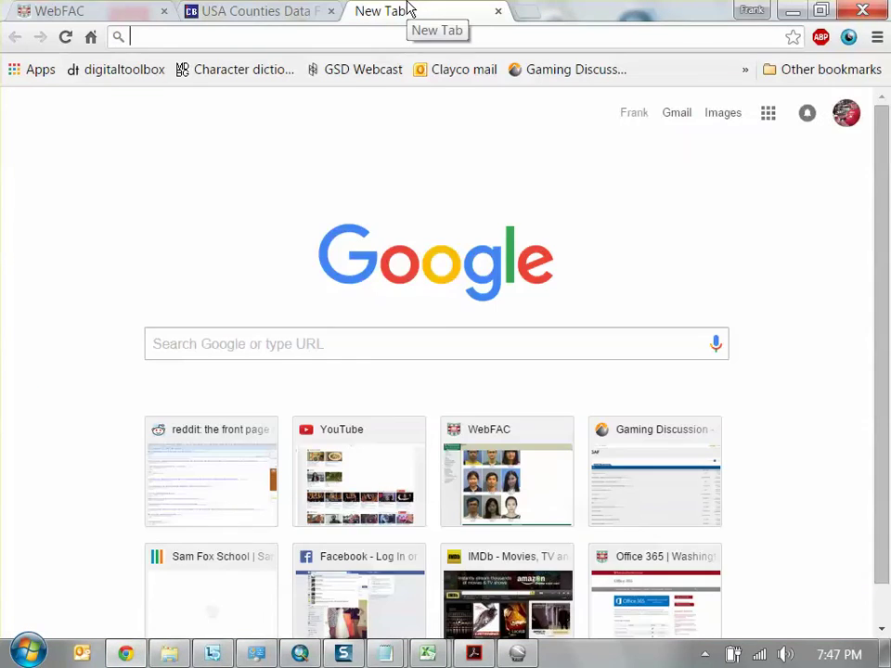
pyautogui.write('architecutre')
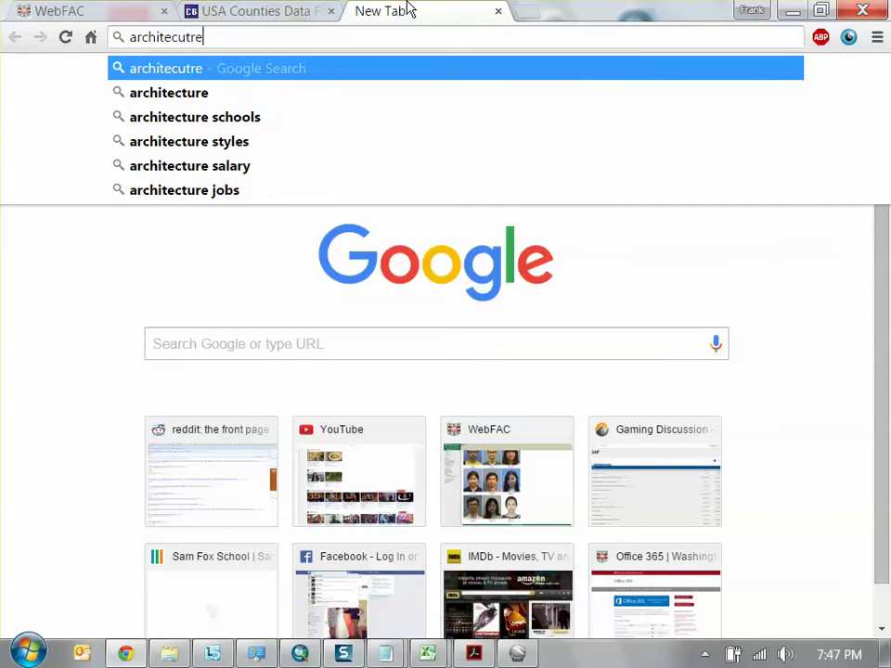
pyautogui.press('BackSpace')
pyautogui.press('BackSpace')
pyautogui.press('BackSpace')
pyautogui.press('BackSpace')
pyautogui.write('ture sc')
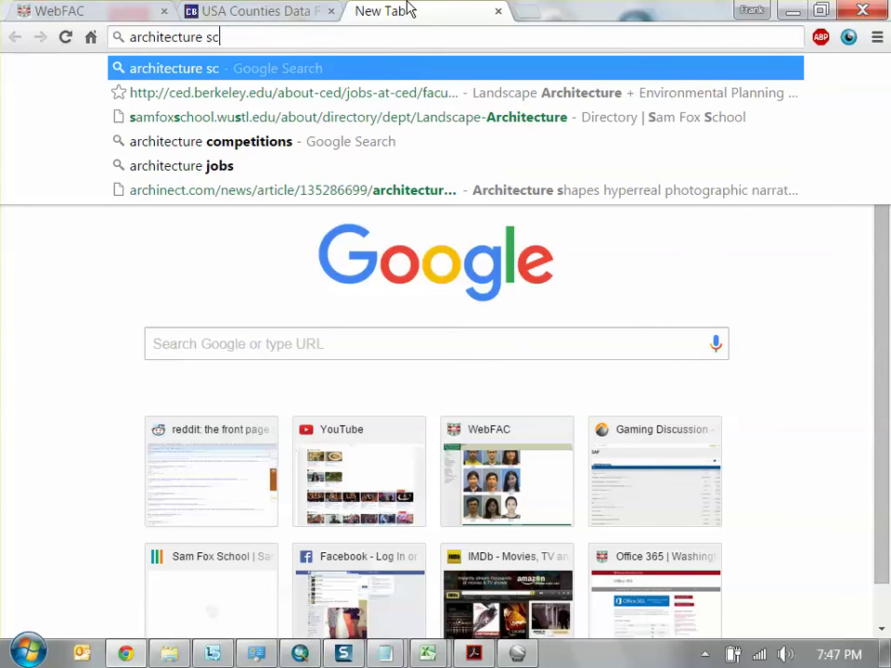
pyautogui.write('hools in the us')
pyautogui.press('Return')
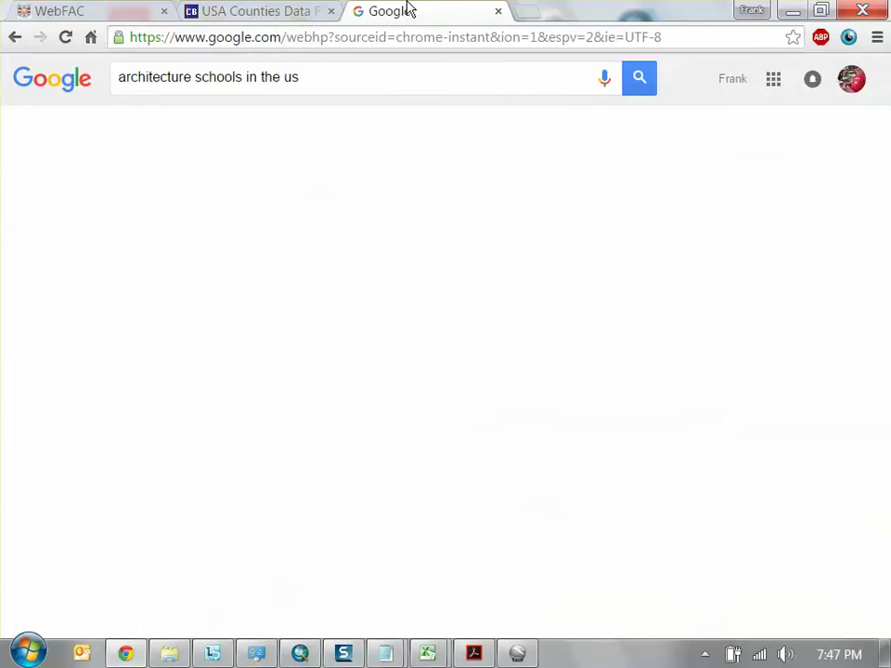
# Open the Wikipedia article on architecture schools in the United States and find its list of schools
pyautogui.scroll(-3, 388, 292)
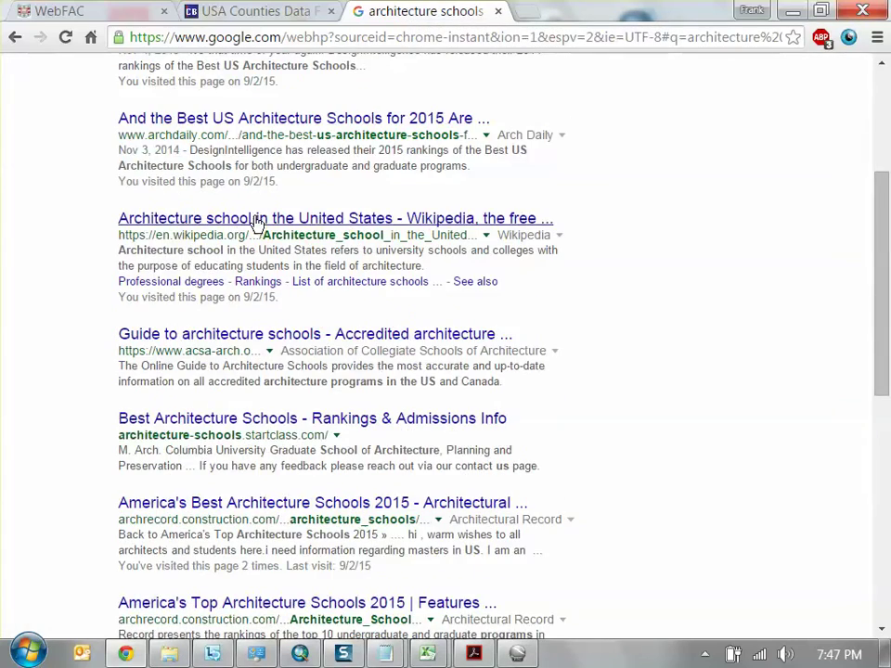
pyautogui.click(188, 223)
pyautogui.scroll(-15, 482, 269)
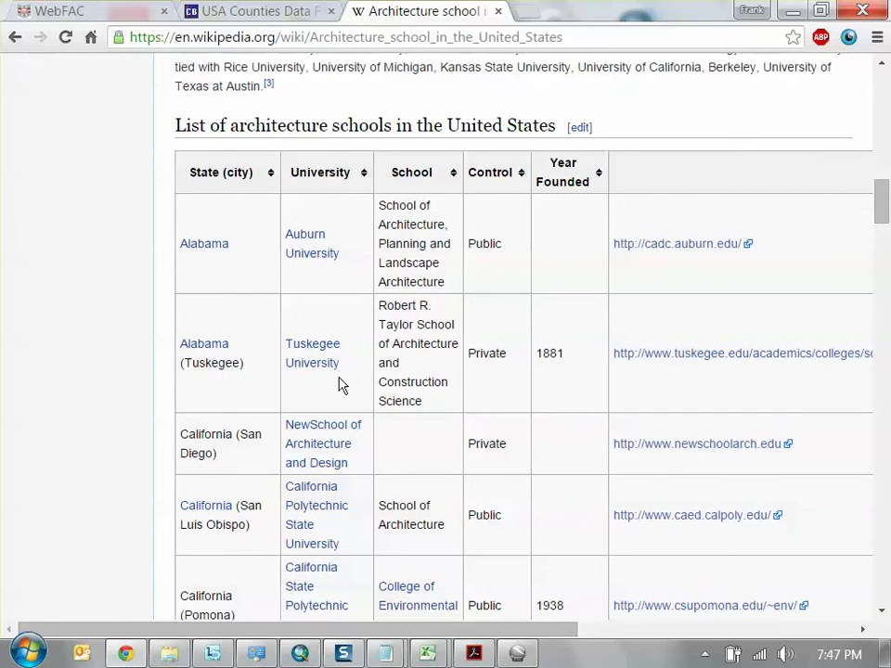
pyautogui.scroll(-3, 339, 386)
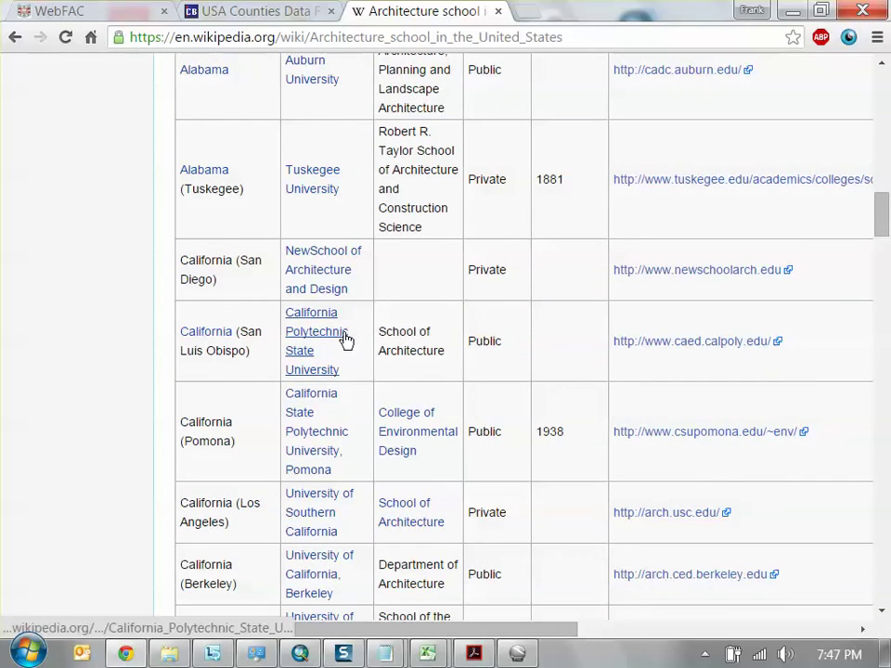
pyautogui.scroll(-10, 345, 341)
pyautogui.scroll(13, 477, 344)
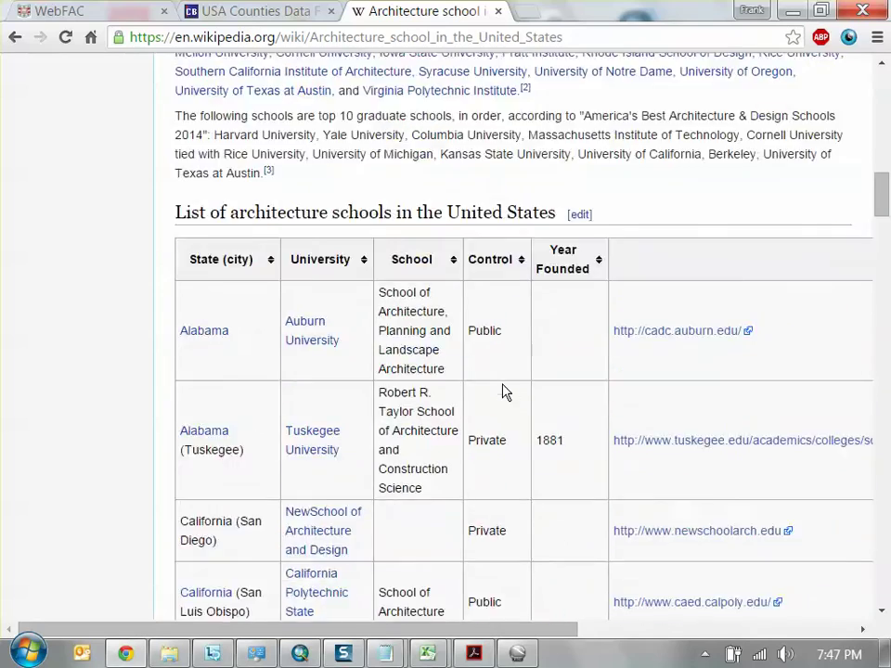
# Select and copy the whole table of US architecture schools, from the header row down to the Virginia (Blacksburg) entry
pyautogui.scroll(3, 291, 364)
pyautogui.scroll(-3, 241, 348)
pyautogui.moveTo(189, 239); pyautogui.dragTo(826, 229)
pyautogui.scroll(-12, 633, 393)
pyautogui.scroll(-20, 677, 411)
pyautogui.scroll(-20, 764, 445)
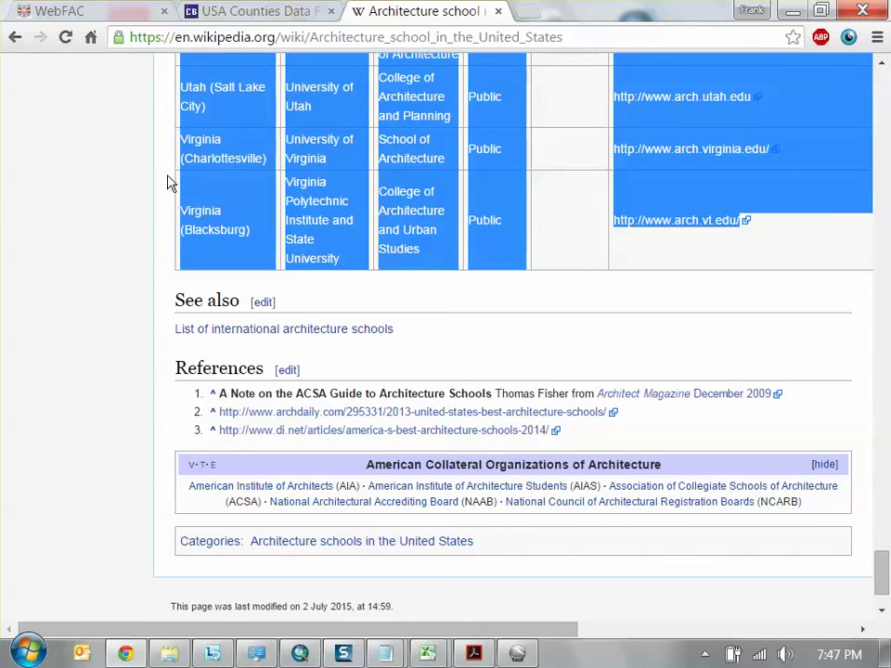
# Switch to Excel, create a blank workbook, paste the copied schools table at cell A1 and look over its rows
pyautogui.moveTo(428, 652)
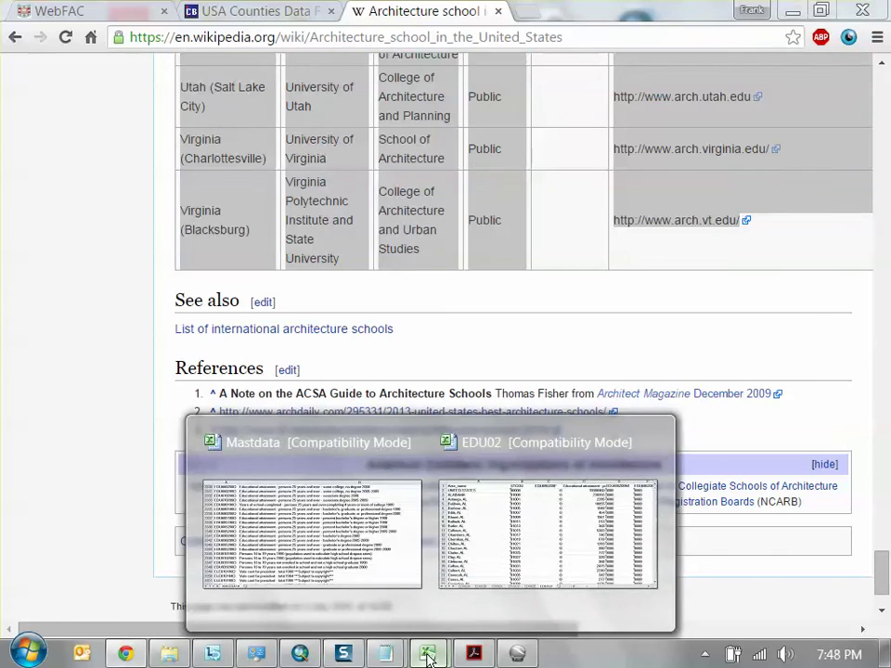
pyautogui.click(543, 527)
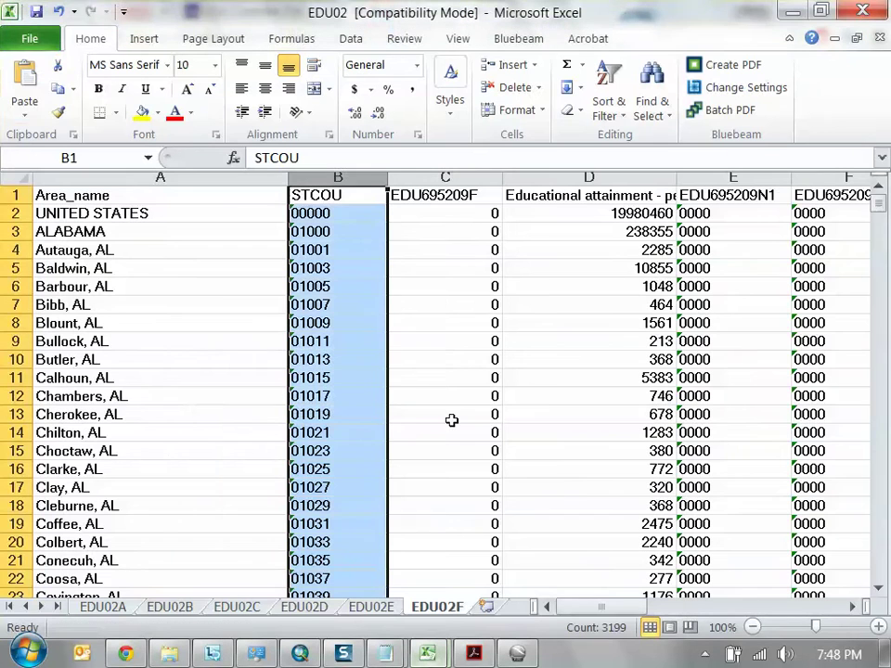
pyautogui.click(23, 37)
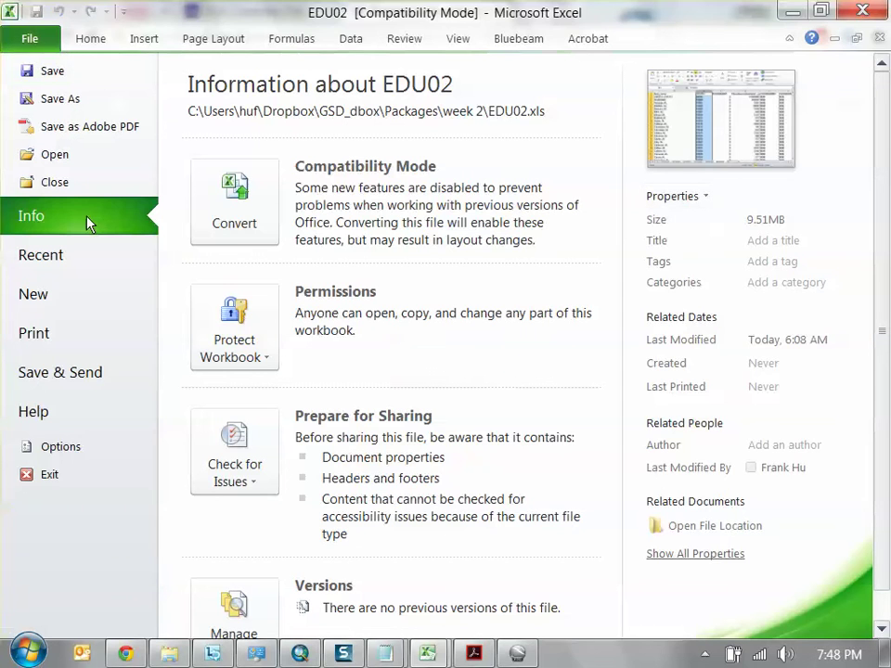
pyautogui.click(75, 295)
pyautogui.doubleClick(234, 197)
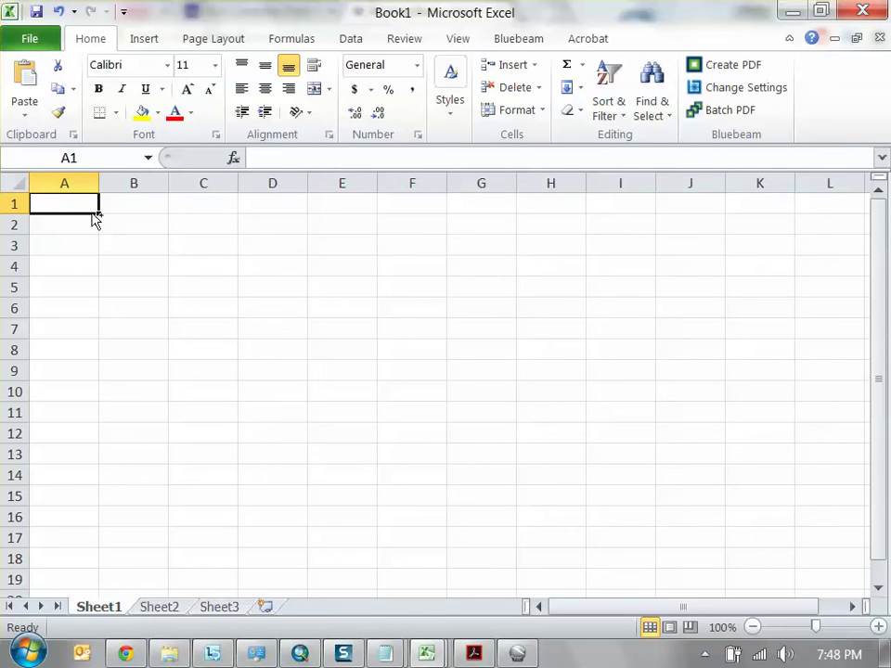
pyautogui.hotkey('ctrl', 'v')
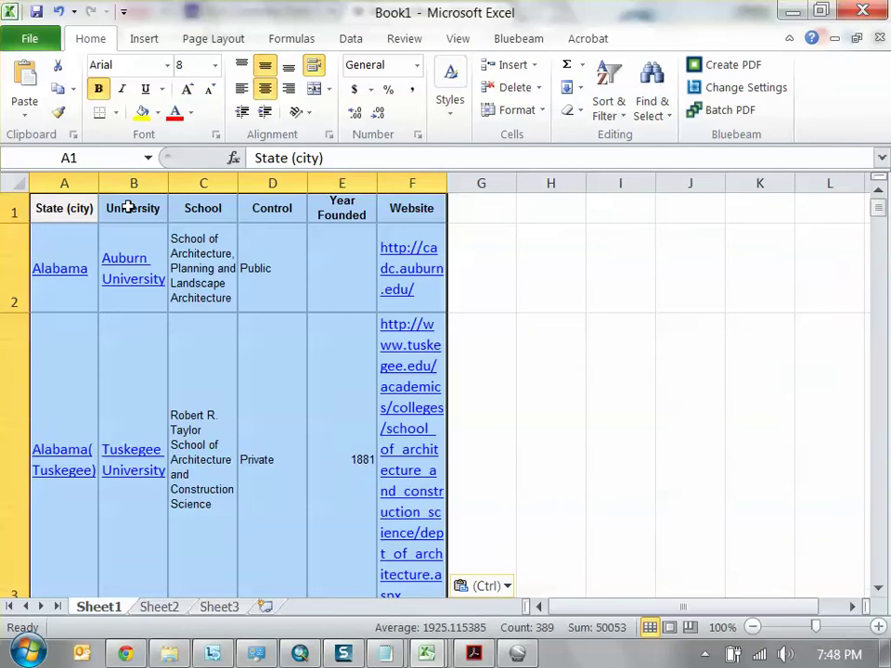
pyautogui.scroll(-7, 630, 271)
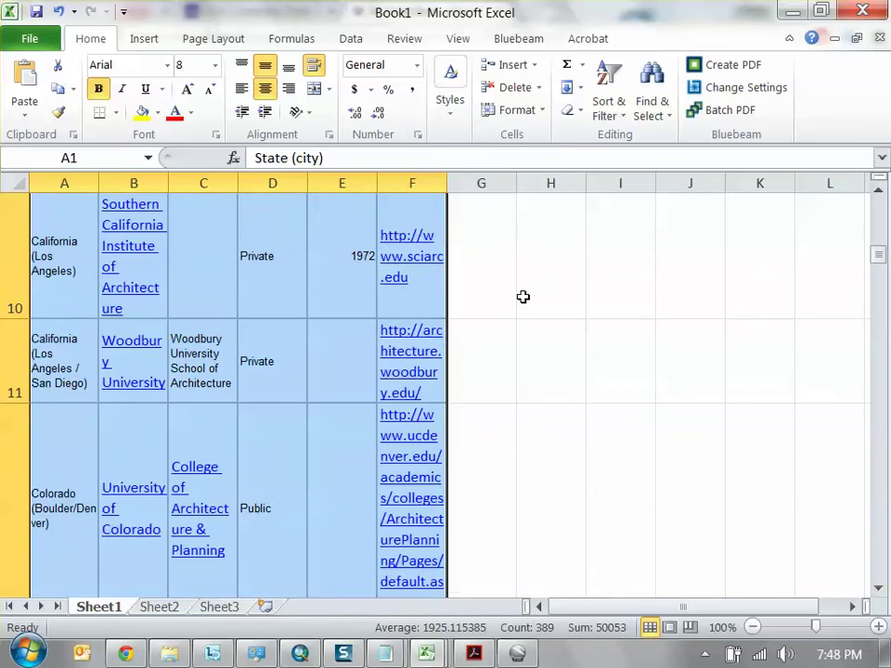
pyautogui.scroll(-1, 509, 323)
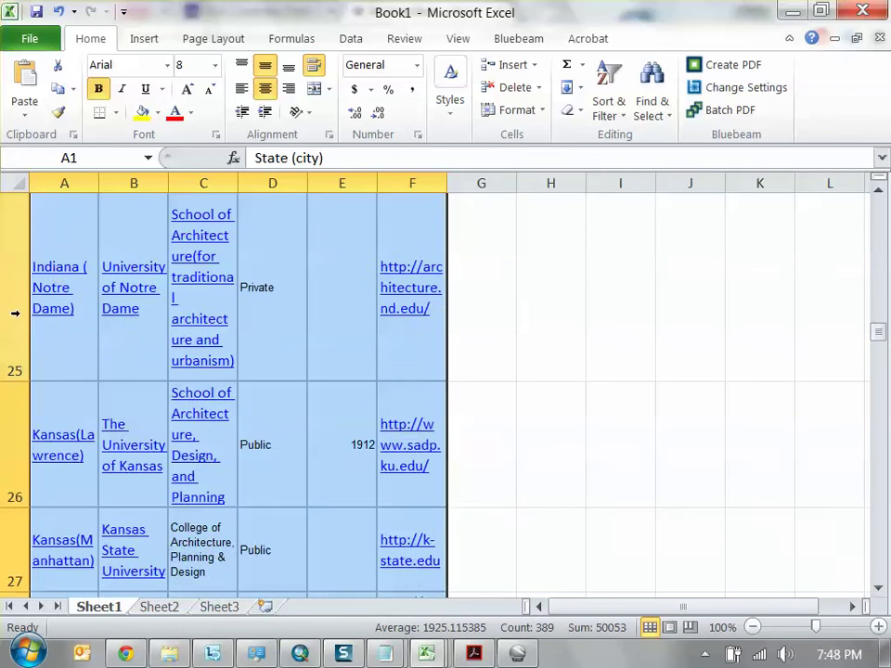
pyautogui.scroll(8, 501, 384)
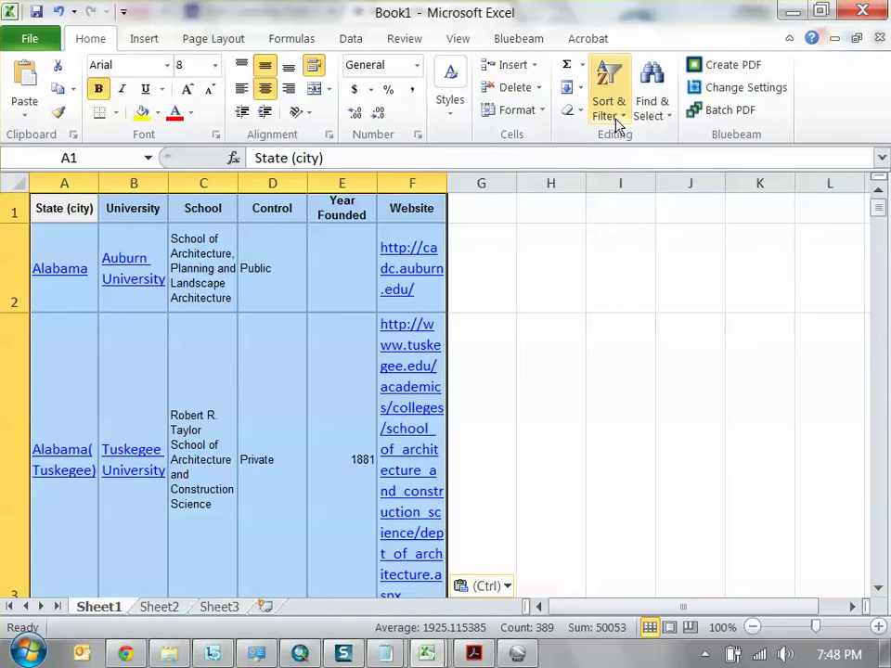
pyautogui.scroll(-1, 195, 45)
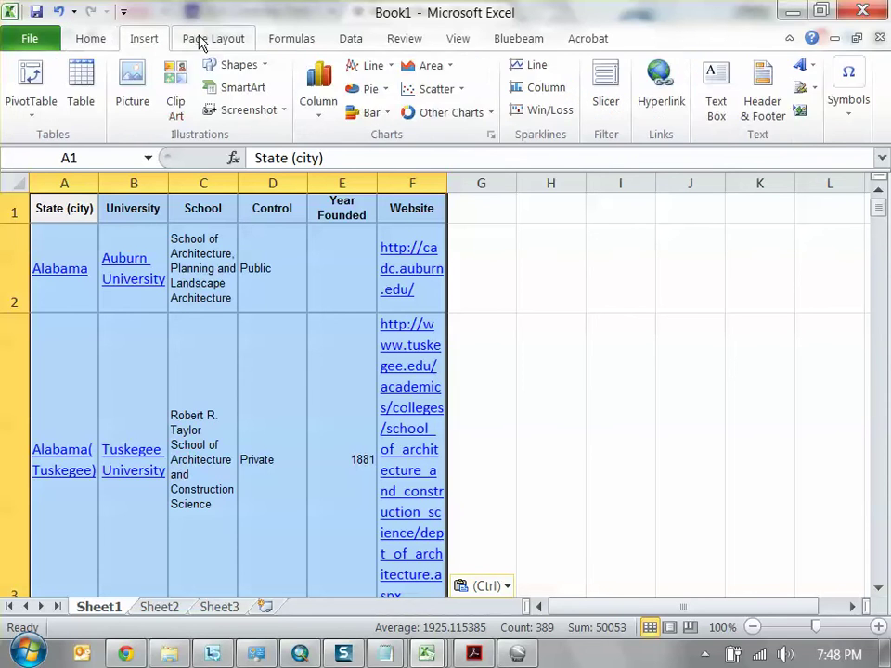
pyautogui.scroll(-1, 197, 45)
pyautogui.scroll(2, 136, 44)
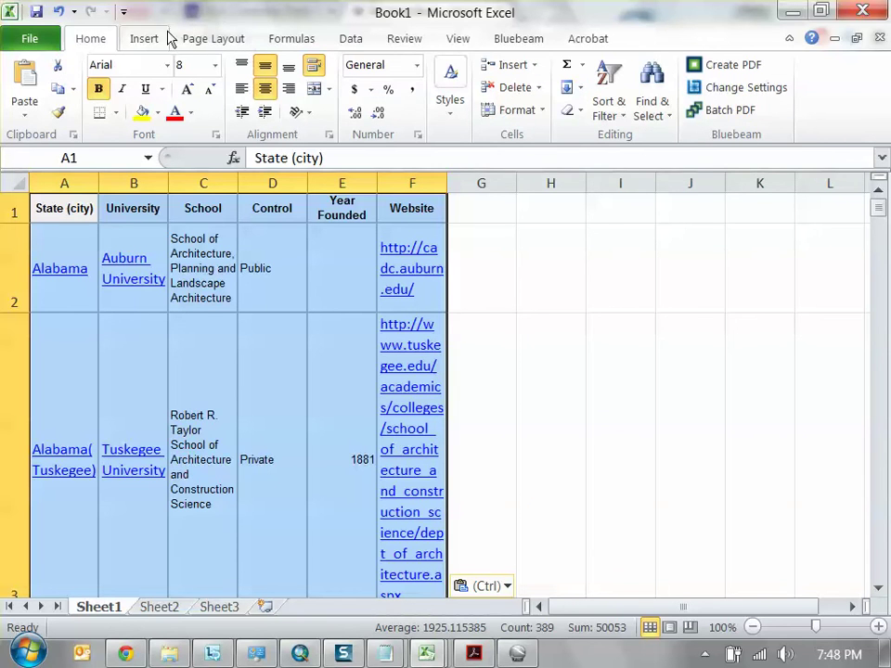
pyautogui.click(205, 37)
pyautogui.click(288, 40)
pyautogui.click(139, 39)
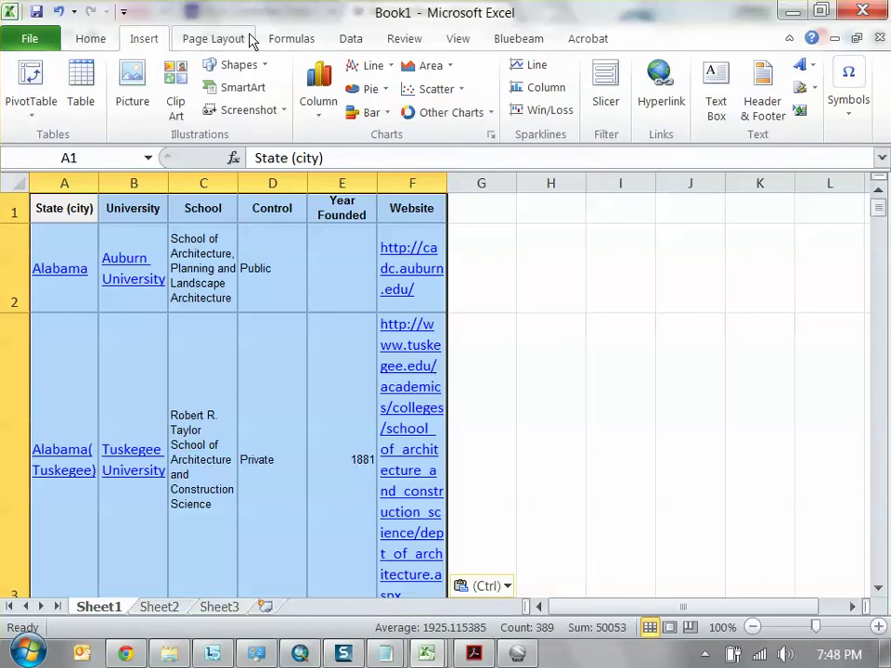
pyautogui.click(345, 37)
pyautogui.click(97, 40)
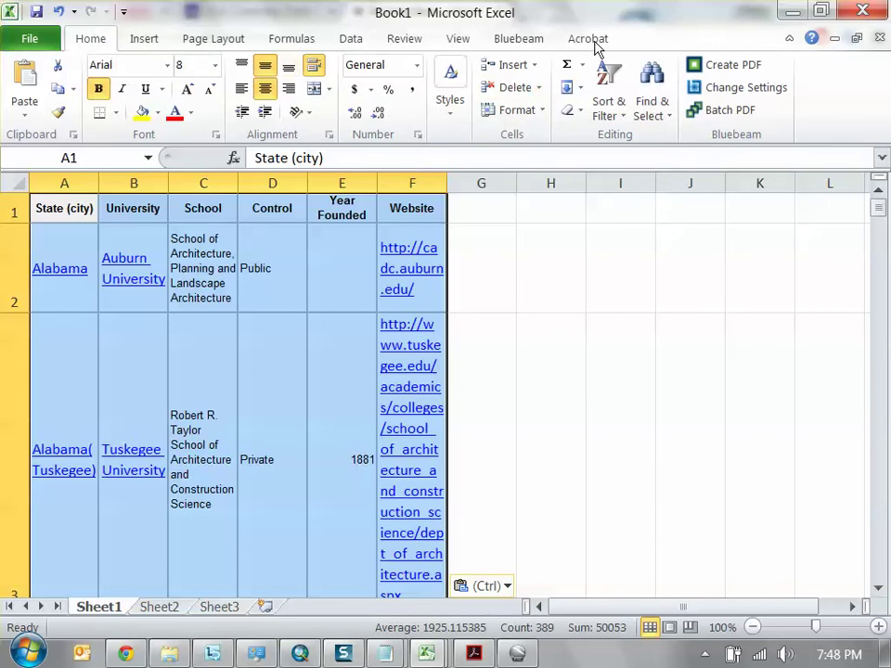
# Strip the web formatting from the pasted table with the Normal cell style and autofit its column widths
pyautogui.click(453, 102)
pyautogui.click(608, 164)
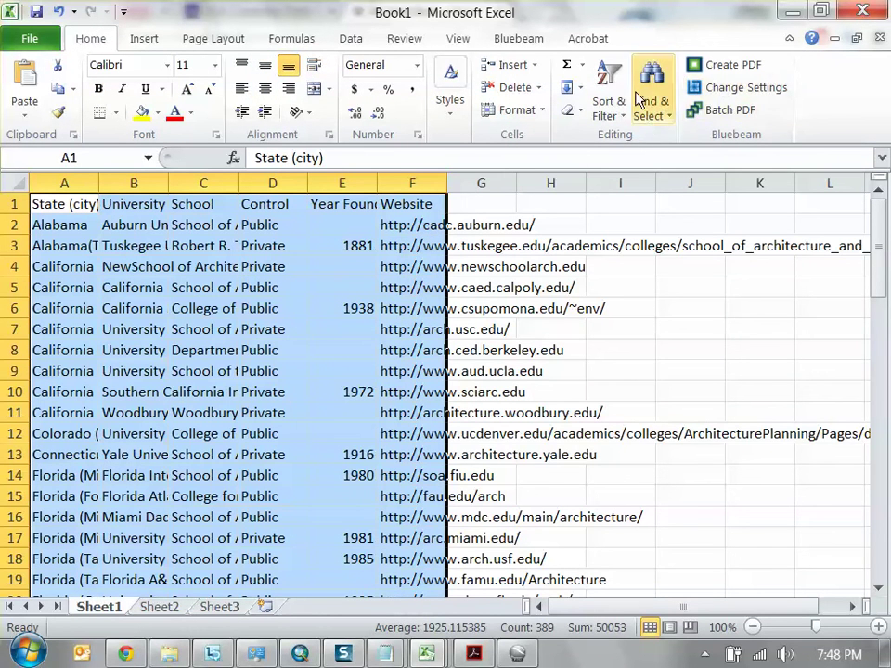
pyautogui.click(542, 111)
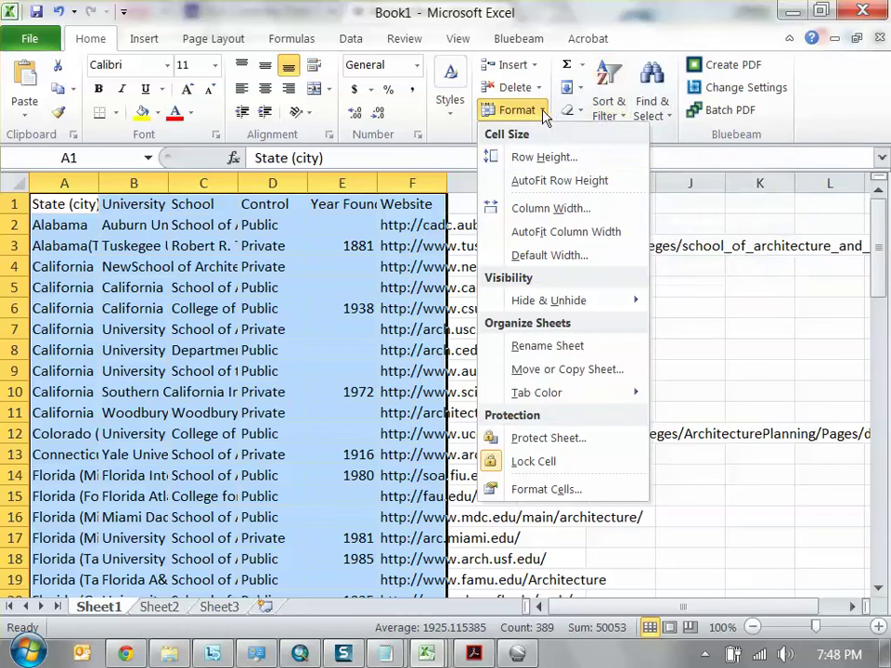
pyautogui.click(602, 236)
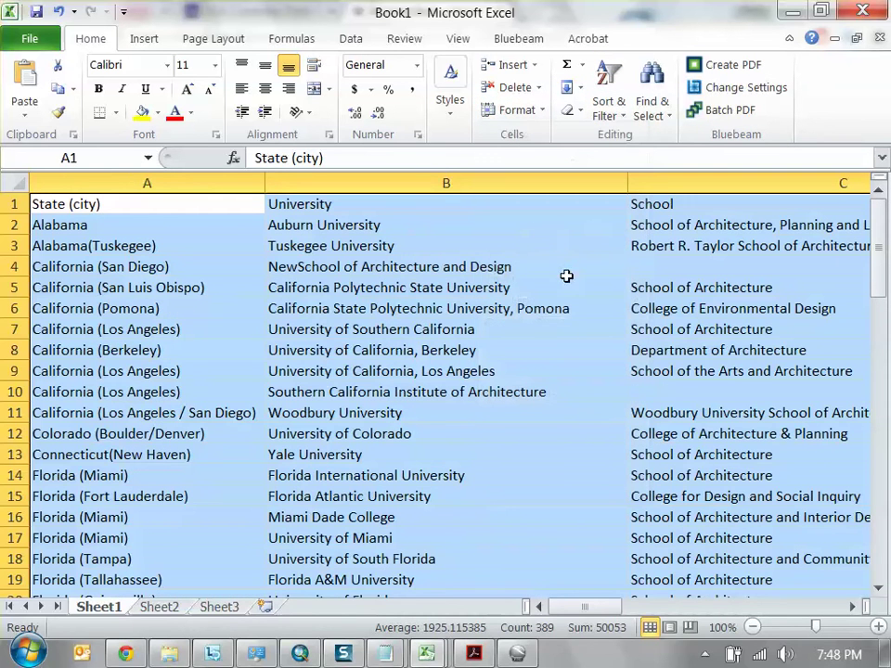
# Look through the university list to its last row, and close the Auburn University web page opened from its link
pyautogui.click(608, 608)
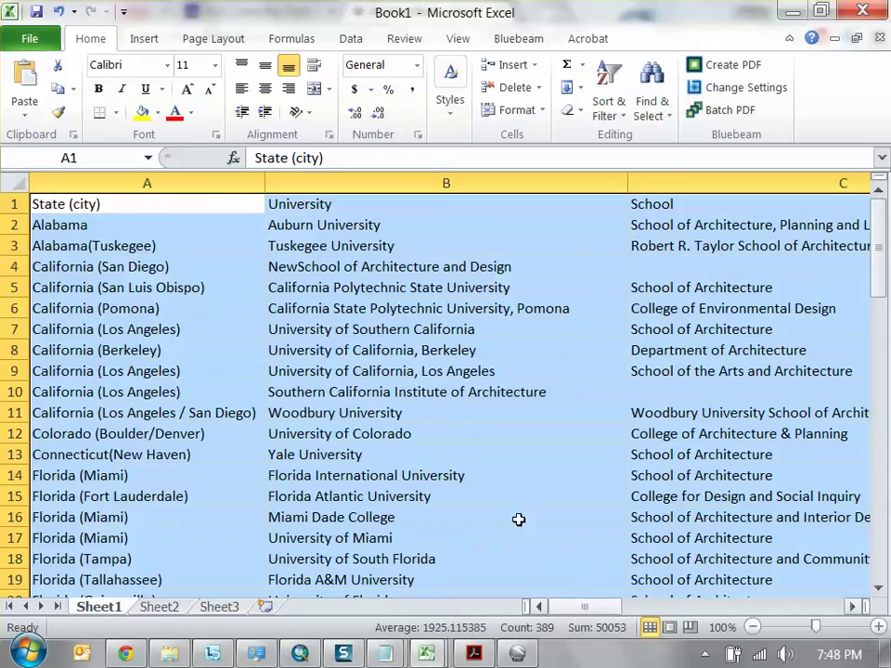
pyautogui.click(461, 476)
pyautogui.click(375, 229)
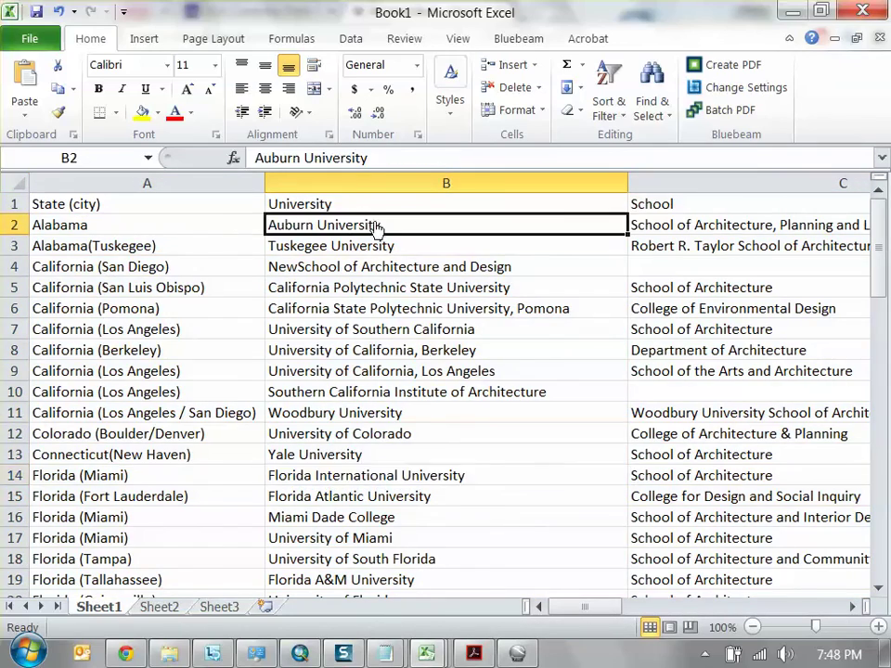
pyautogui.scroll(-15, 434, 370)
pyautogui.scroll(-5, 418, 446)
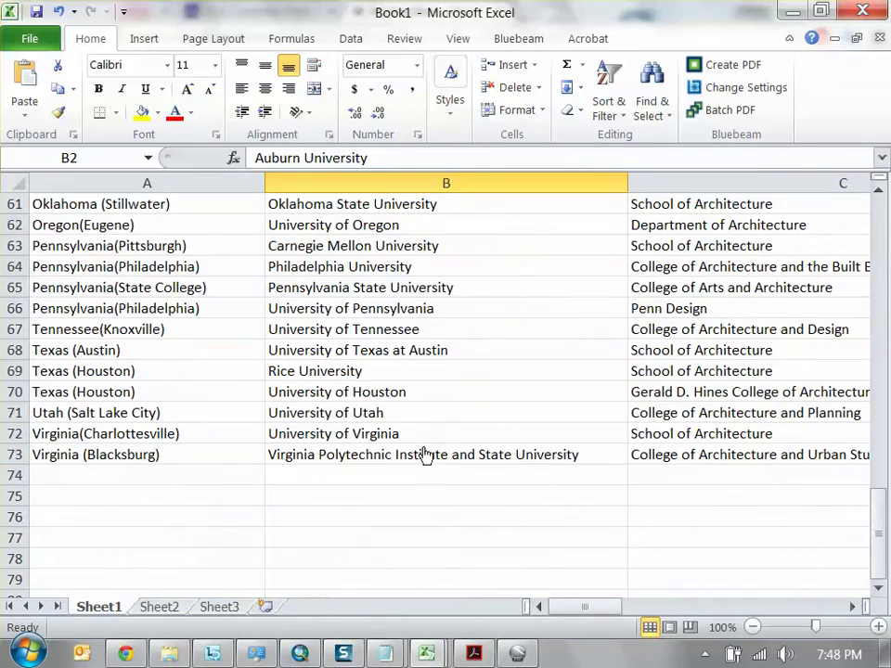
pyautogui.scroll(20, 418, 381)
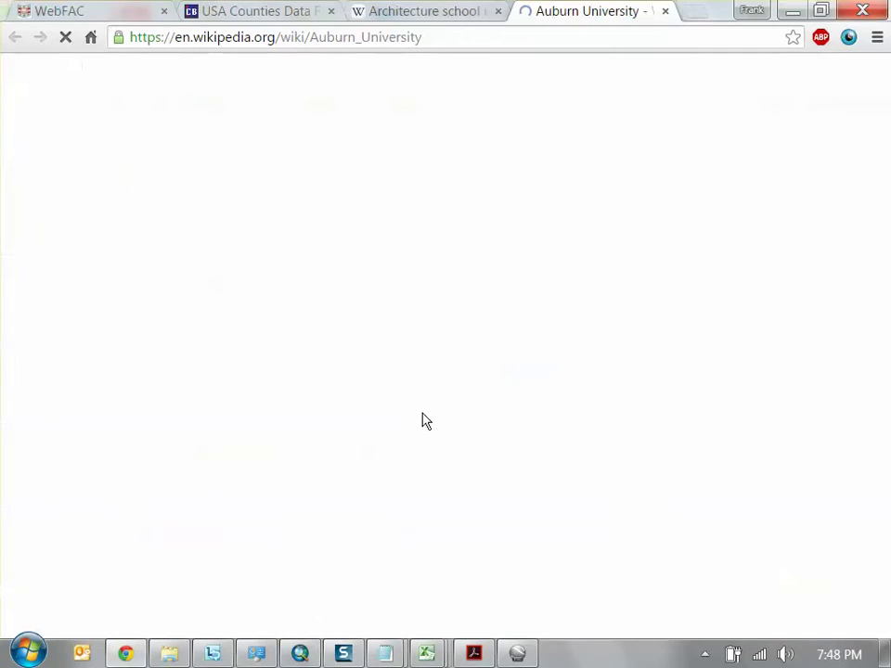
pyautogui.click(666, 12)
pyautogui.click(597, 297)
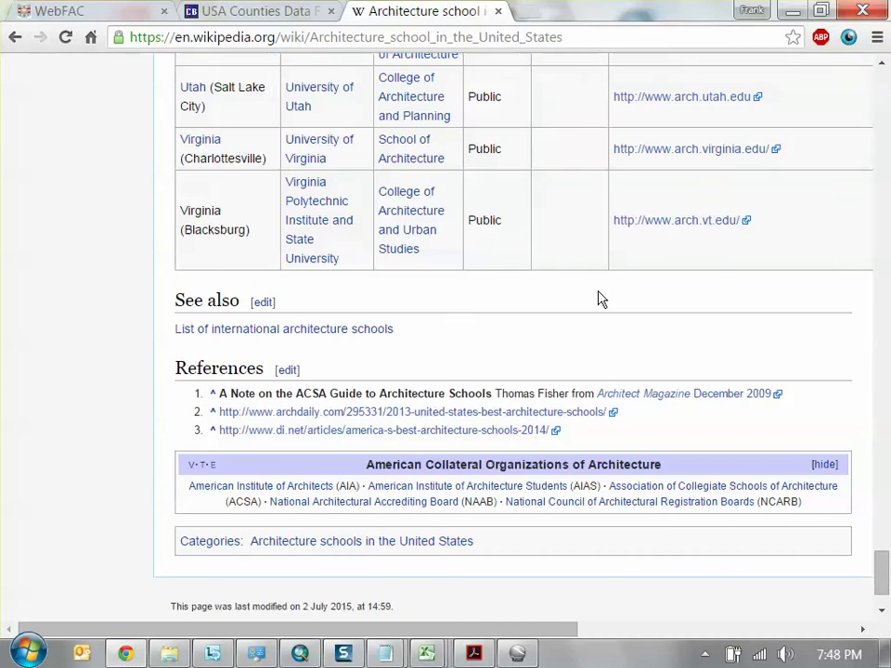
pyautogui.click(789, 11)
# Switch to Google Earth Pro and search for Auburn University, Auburn, AL
pyautogui.click(531, 658)
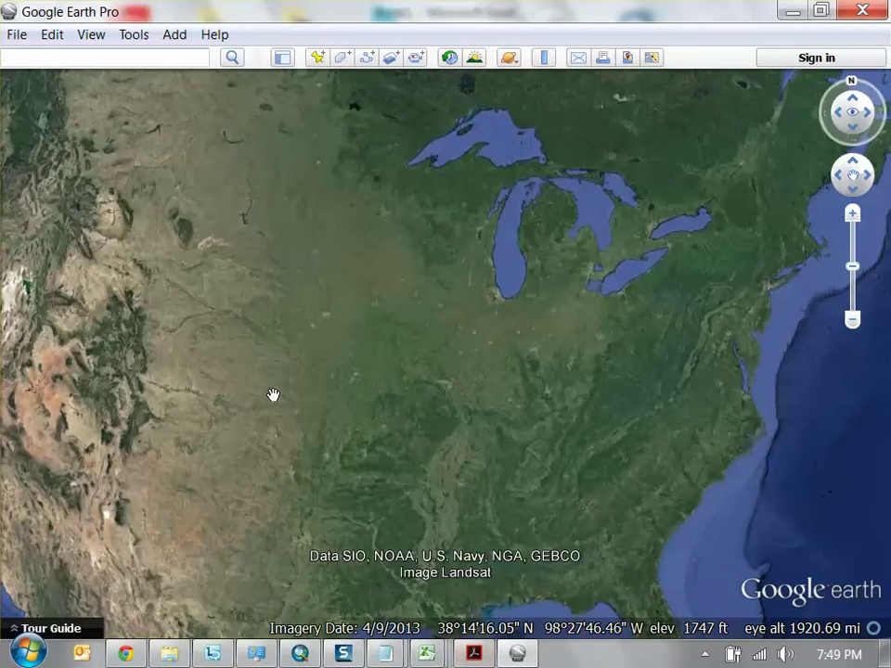
pyautogui.write('auburn ')
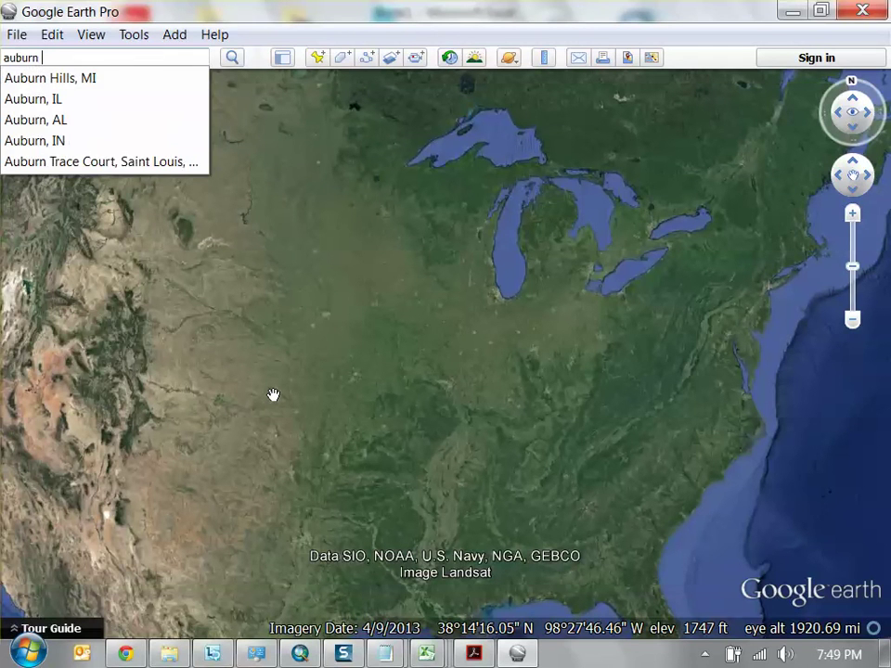
pyautogui.write('univeris')
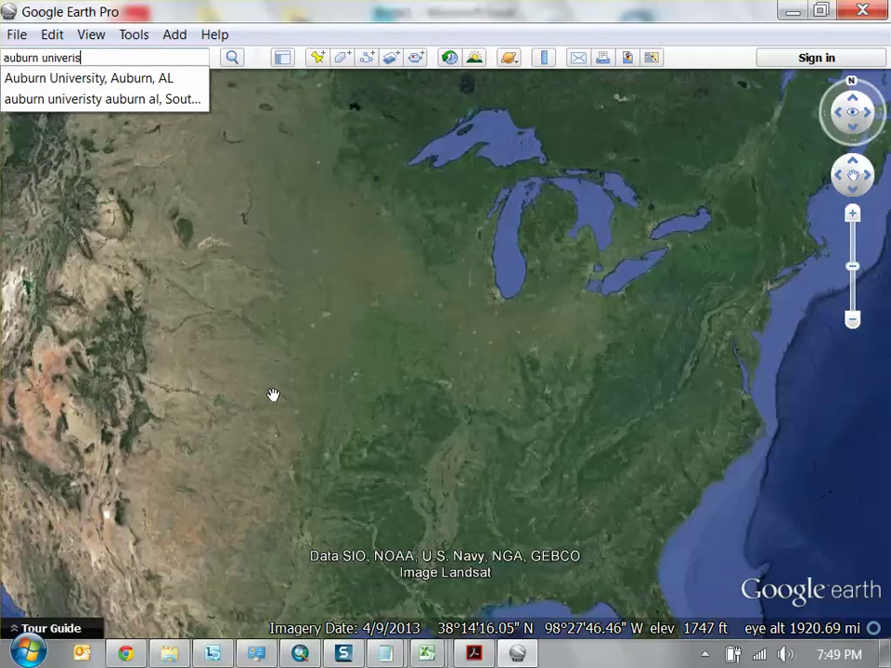
pyautogui.press('Down')
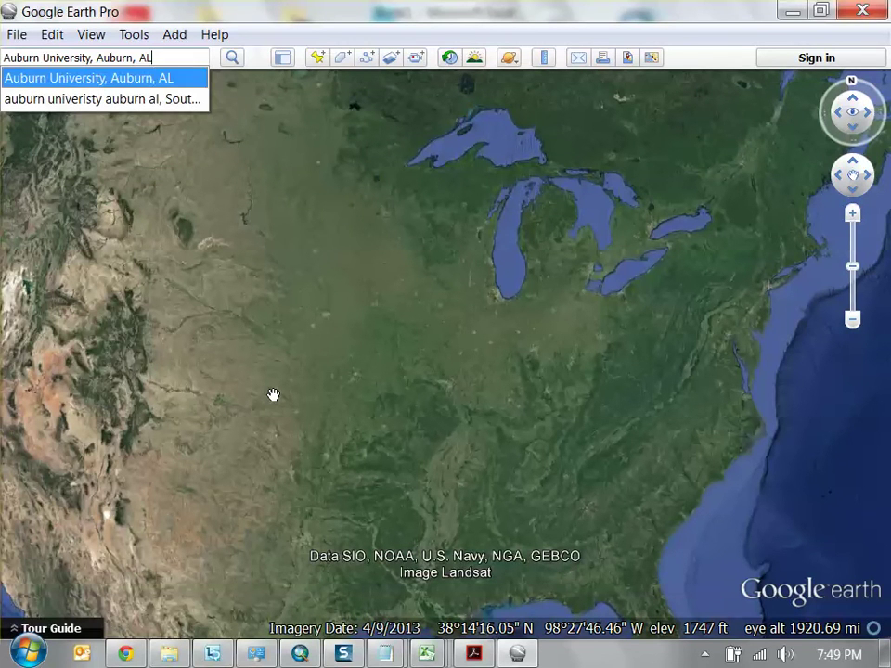
pyautogui.press('Return')
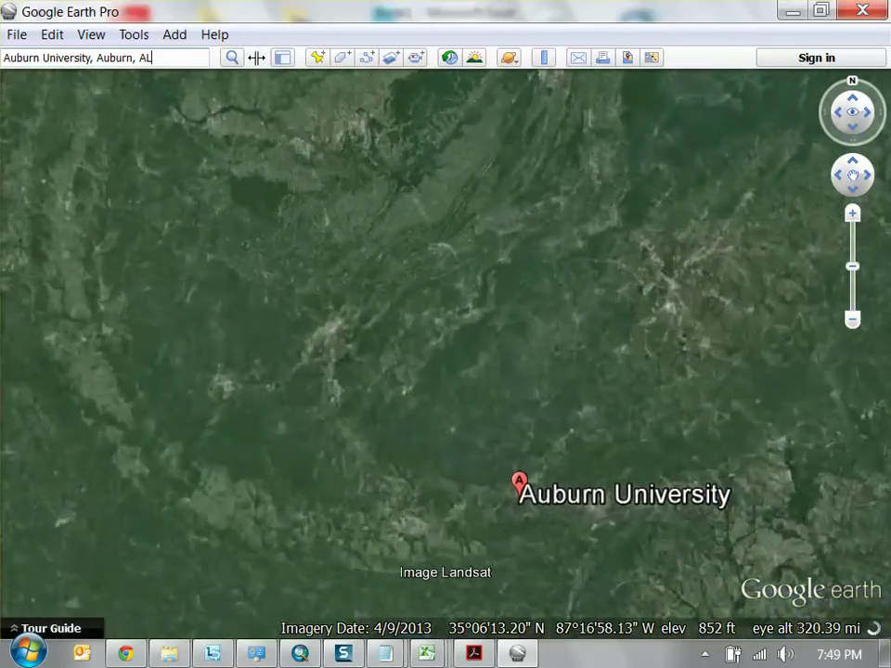
# Show the sidebar and add a new folder named Architecture Schools under My Places
pyautogui.click(282, 58)
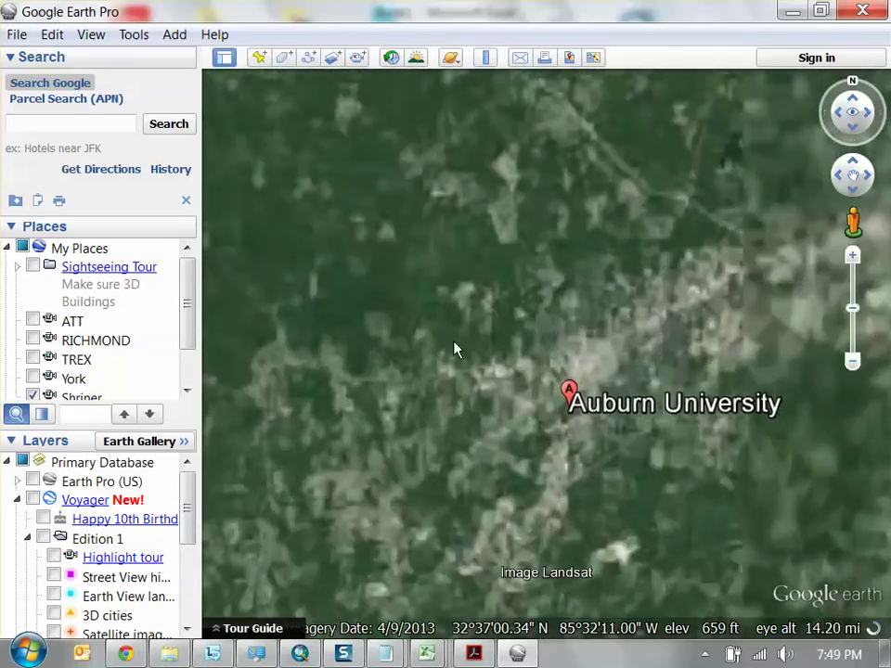
pyautogui.scroll(-1, 187, 325)
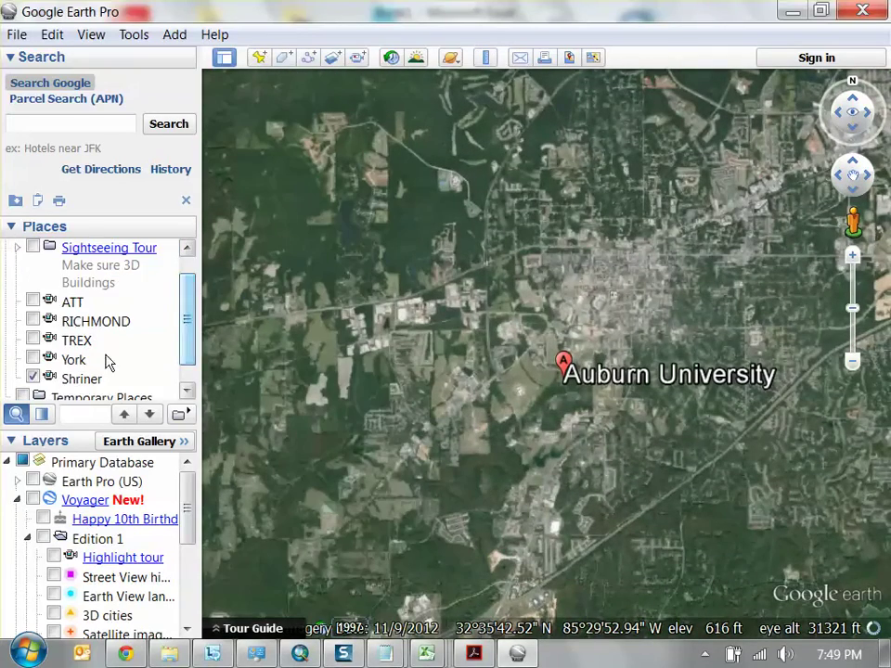
pyautogui.scroll(1, 173, 342)
pyautogui.scroll(-3, 173, 343)
pyautogui.scroll(3, 173, 343)
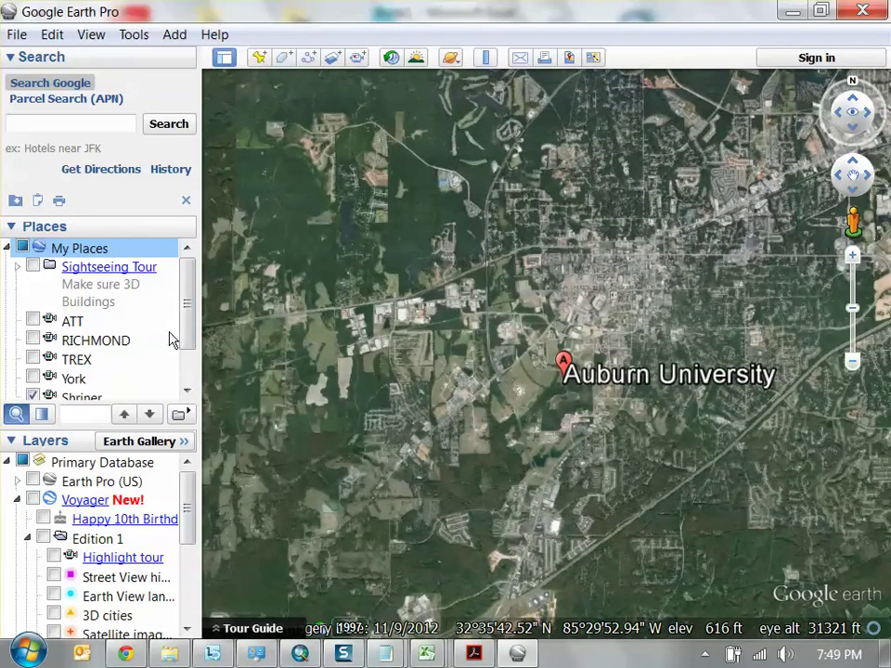
pyautogui.rightClick(87, 256)
pyautogui.moveTo(167, 269)
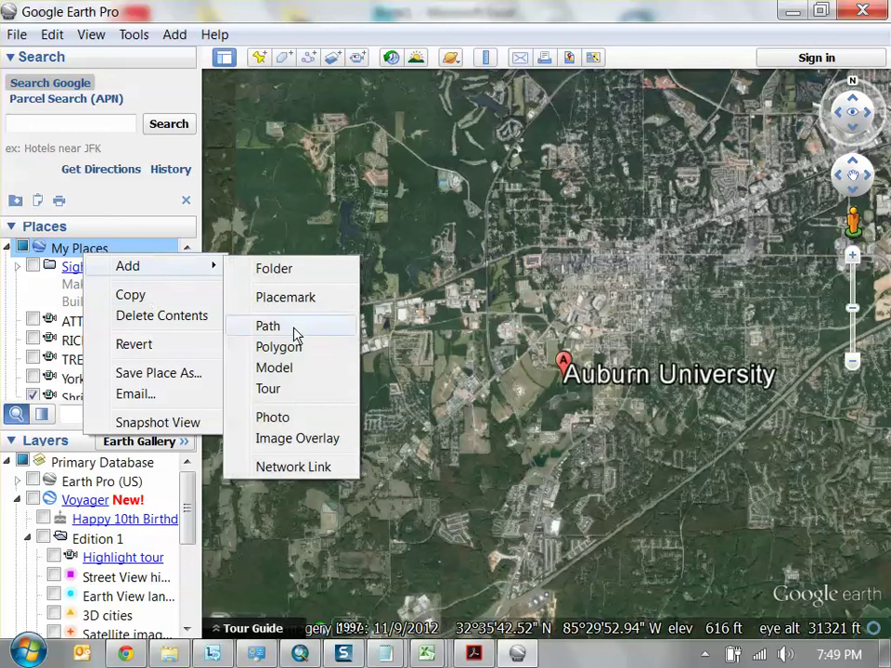
pyautogui.click(280, 274)
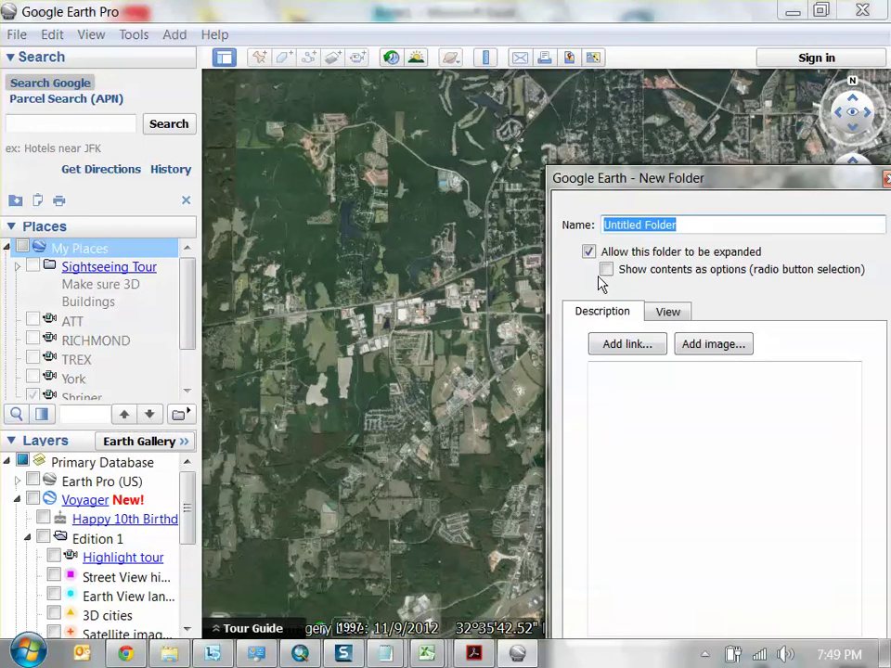
pyautogui.write('Architecture Schools')
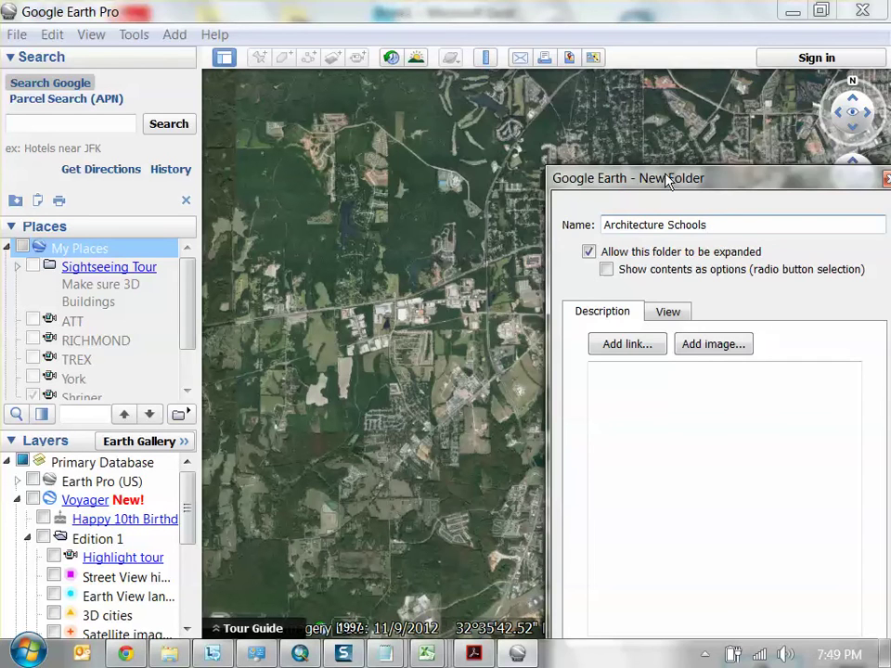
pyautogui.moveTo(668, 180); pyautogui.dragTo(490, 81)
pyautogui.click(594, 561)
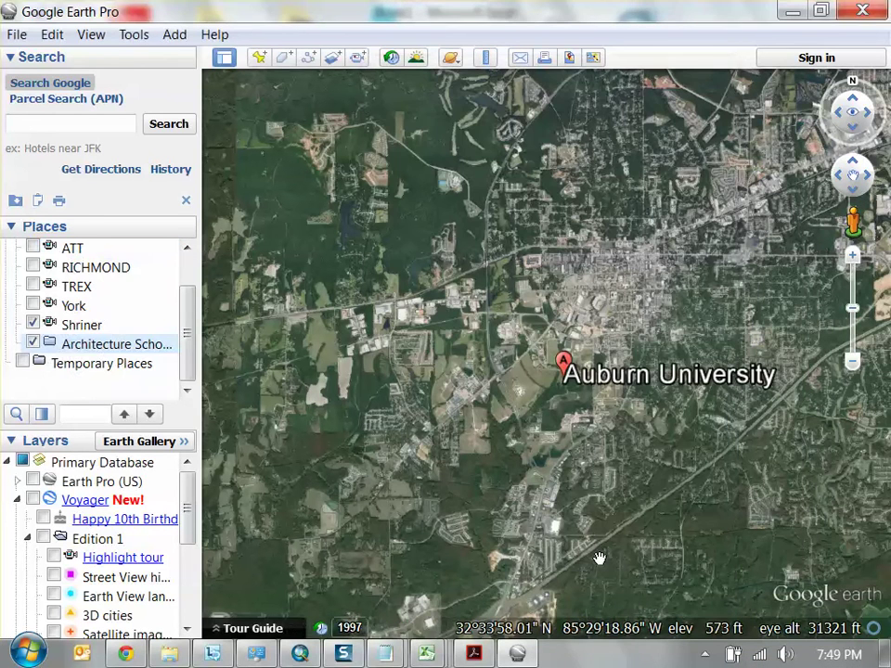
# Hide the Shriner place, then copy the Auburn University search result and paste it into the Architecture Schools folder
pyautogui.click(31, 325)
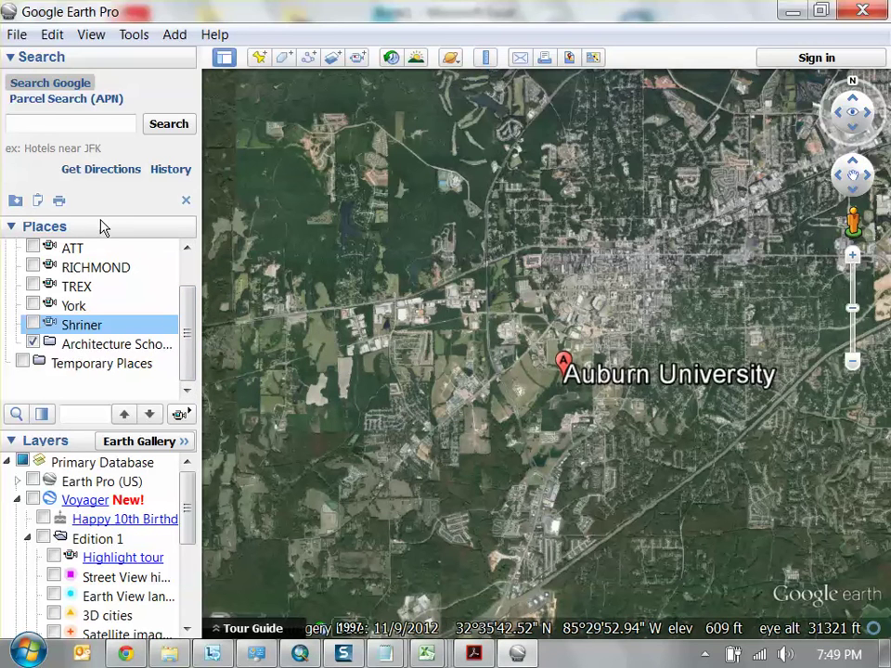
pyautogui.moveTo(100, 211); pyautogui.dragTo(102, 285)
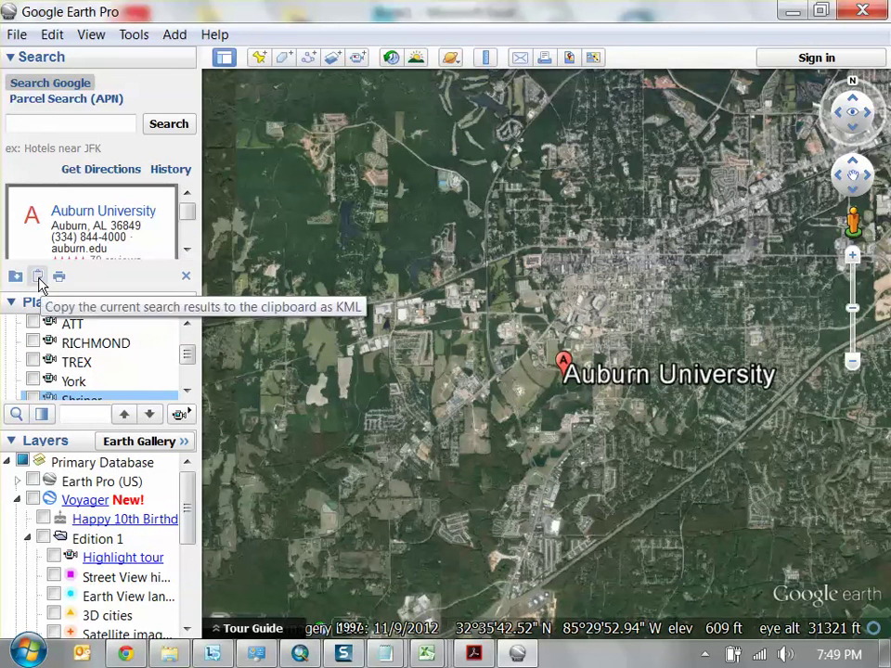
pyautogui.scroll(-1, 128, 388)
pyautogui.scroll(-2, 127, 388)
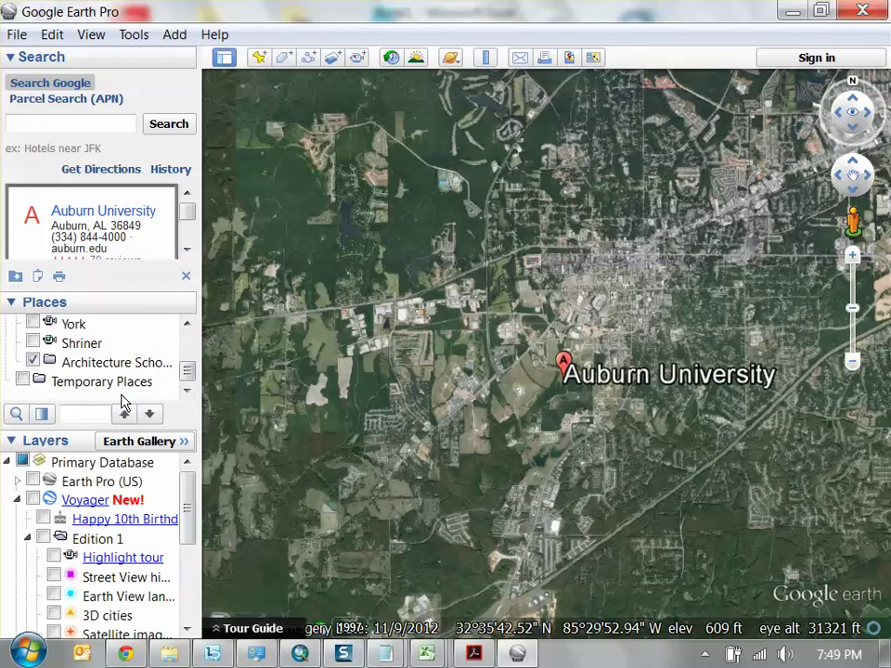
pyautogui.rightClick(127, 367)
pyautogui.click(170, 450)
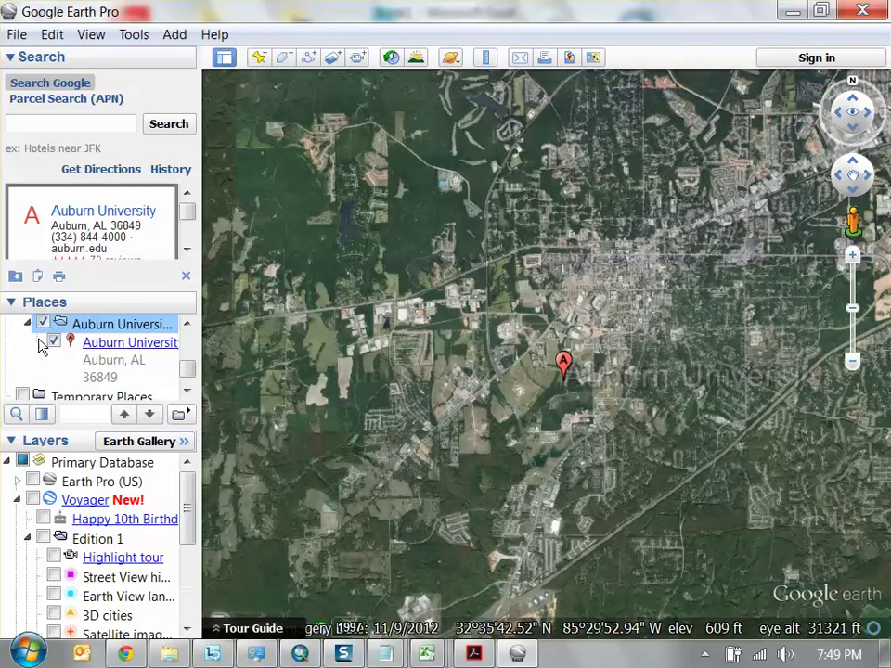
# Search for washington university in st louis
pyautogui.click(100, 123)
pyautogui.write('was')
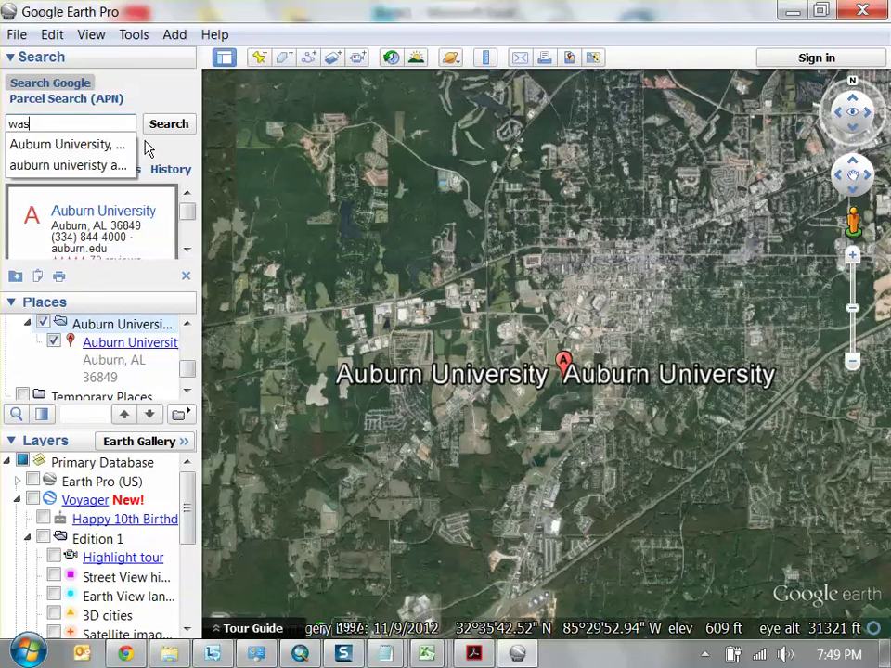
pyautogui.write('hington un')
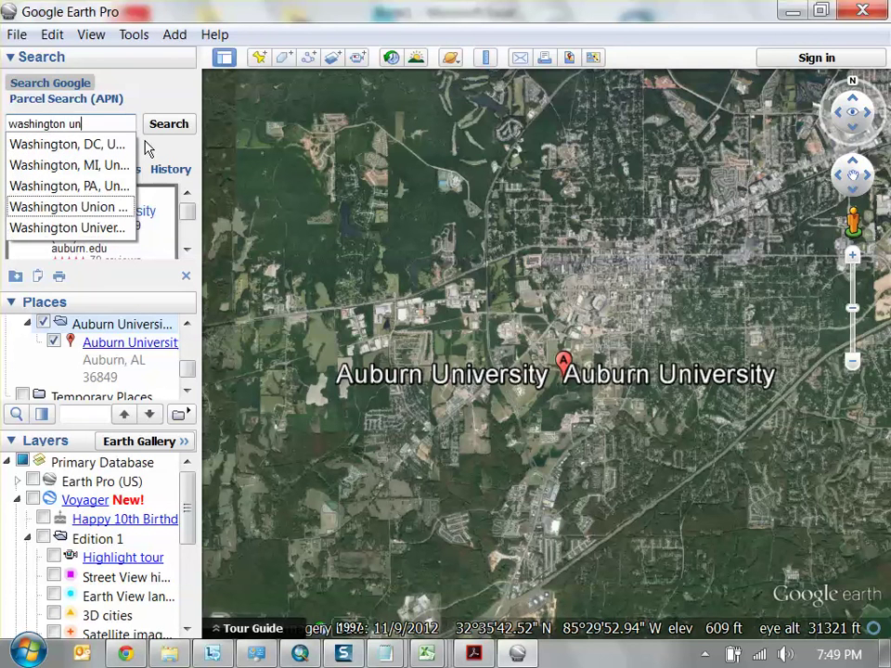
pyautogui.write('iversity in st loui')
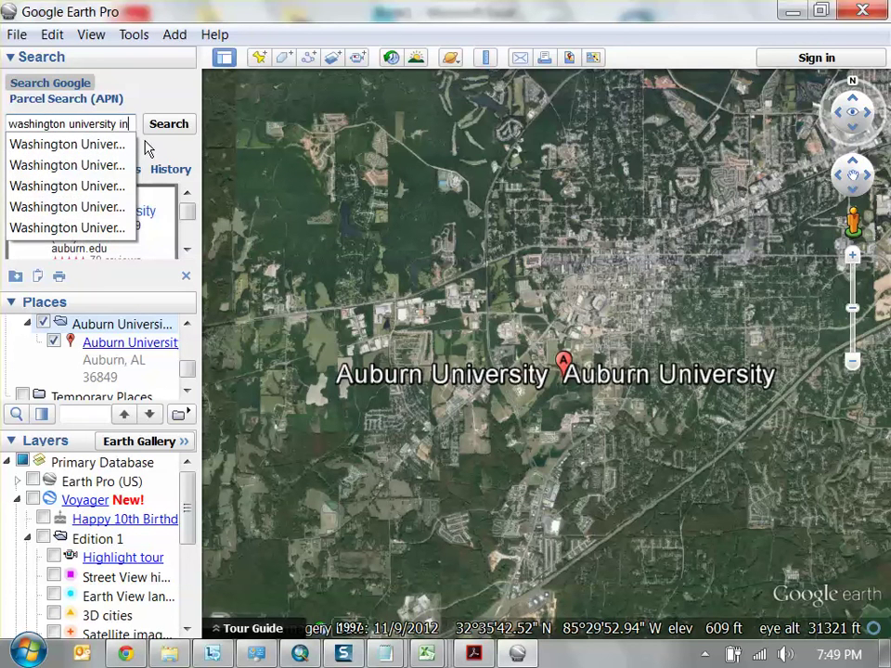
pyautogui.write('s')
pyautogui.press('Return')
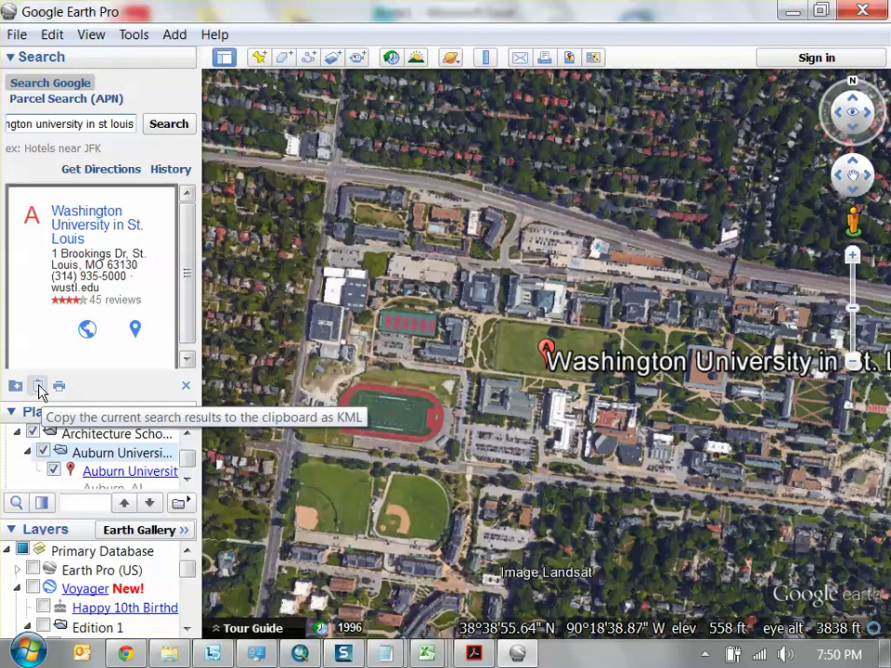
# Copy the Washington University search result into the Architecture Schools folder and clear the search results
pyautogui.click(104, 454)
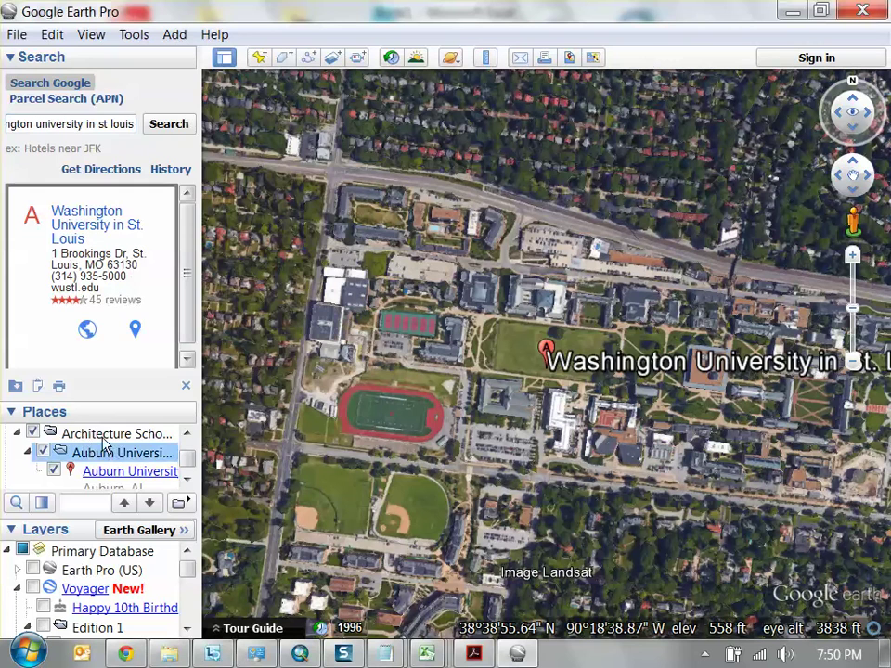
pyautogui.rightClick(102, 436)
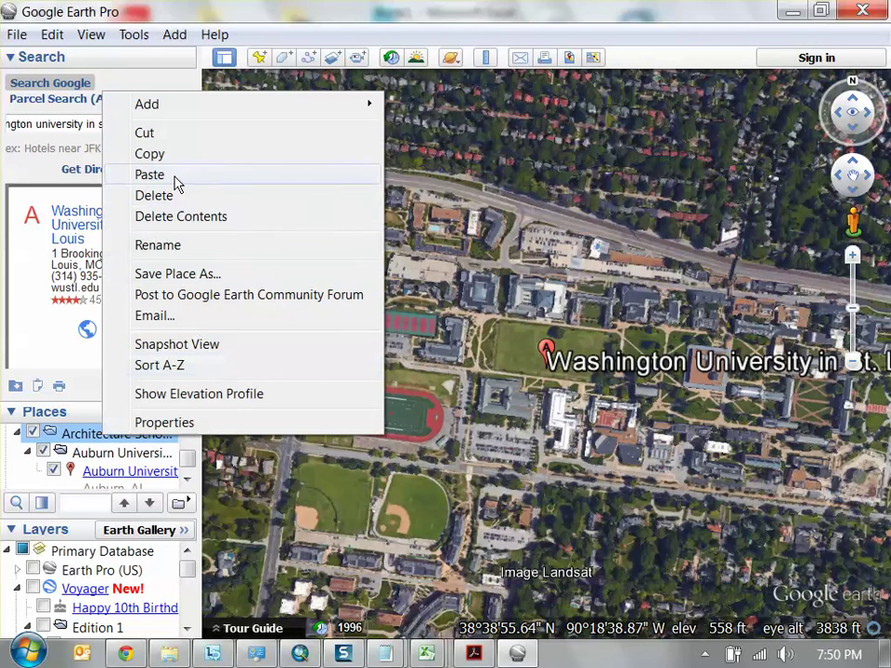
pyautogui.click(149, 174)
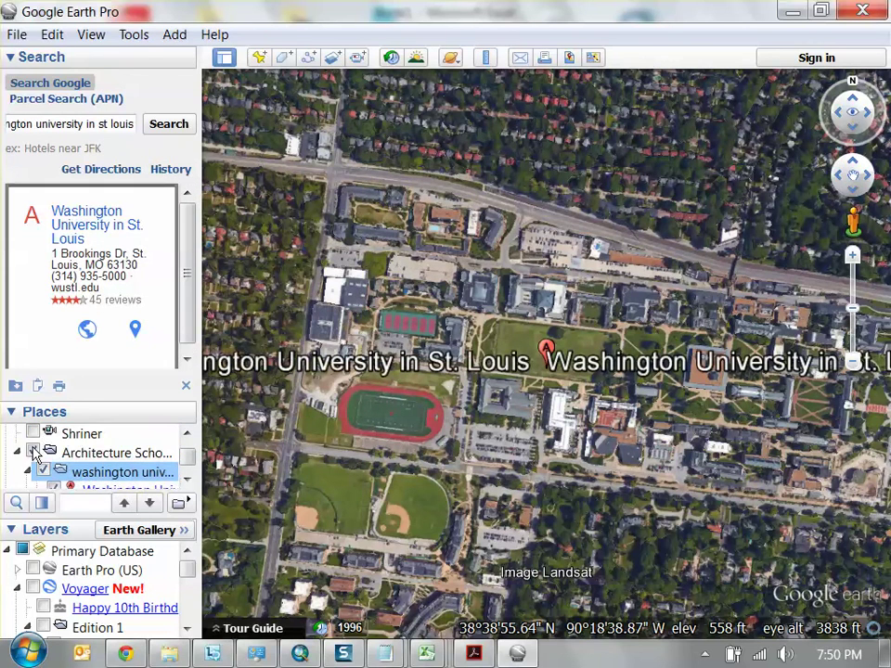
pyautogui.click(186, 385)
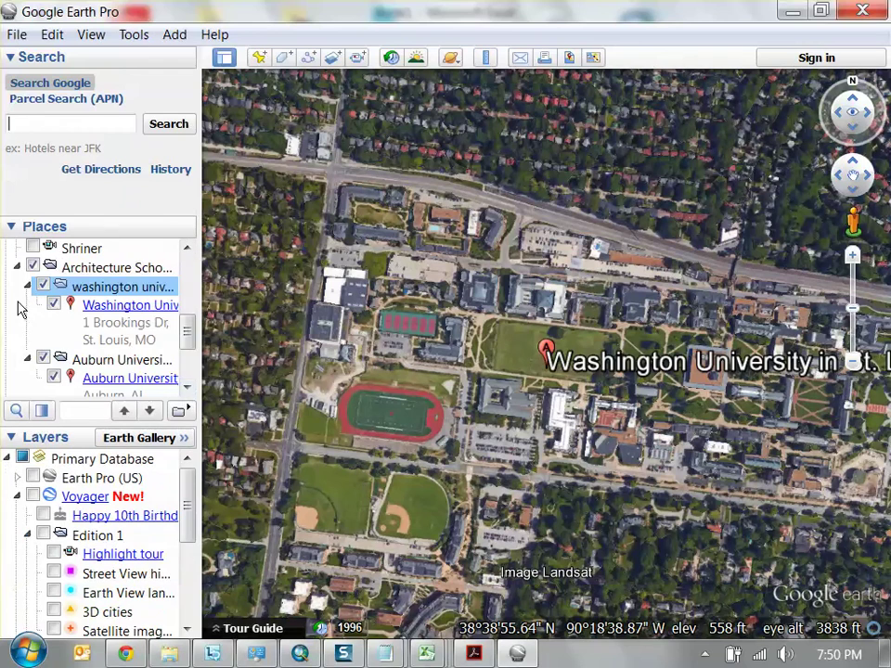
pyautogui.scroll(-3, 134, 339)
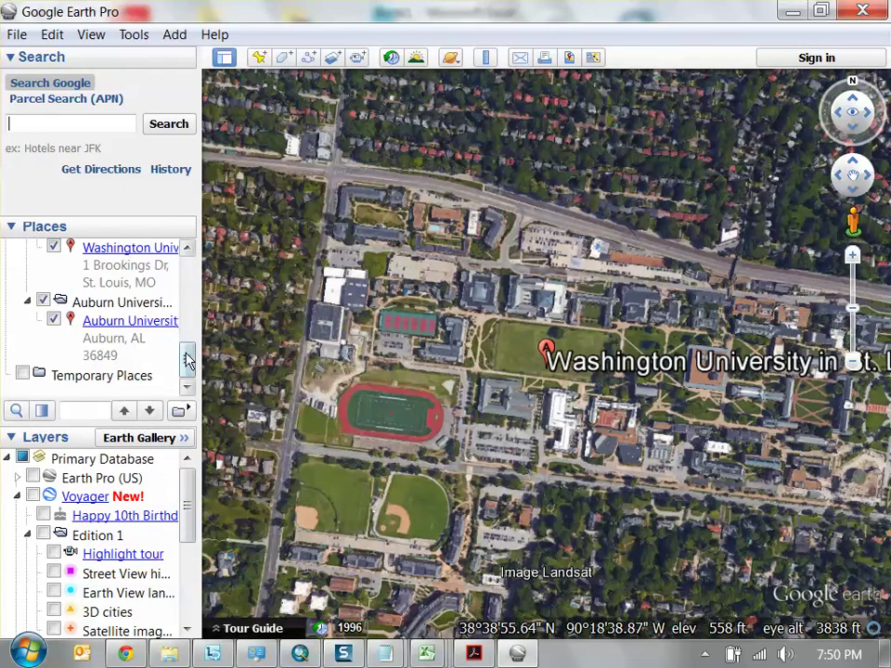
pyautogui.scroll(1, 187, 359)
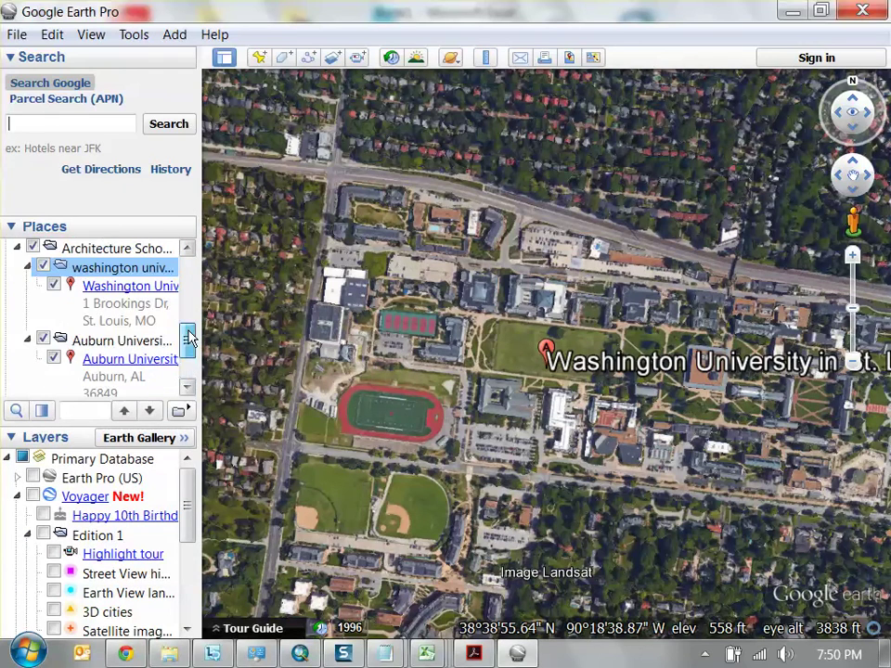
pyautogui.click(792, 11)
pyautogui.click(792, 12)
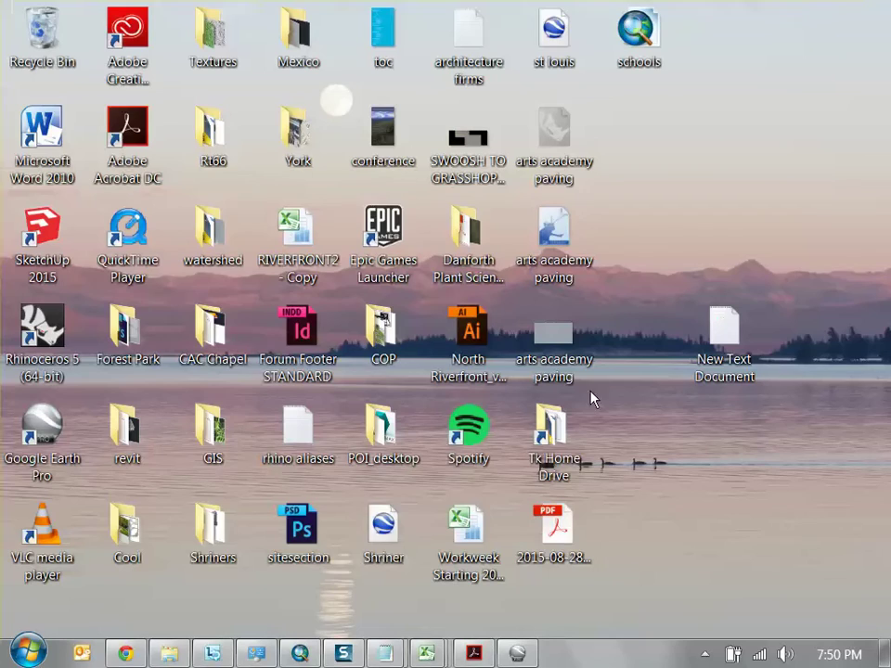
pyautogui.click(169, 656)
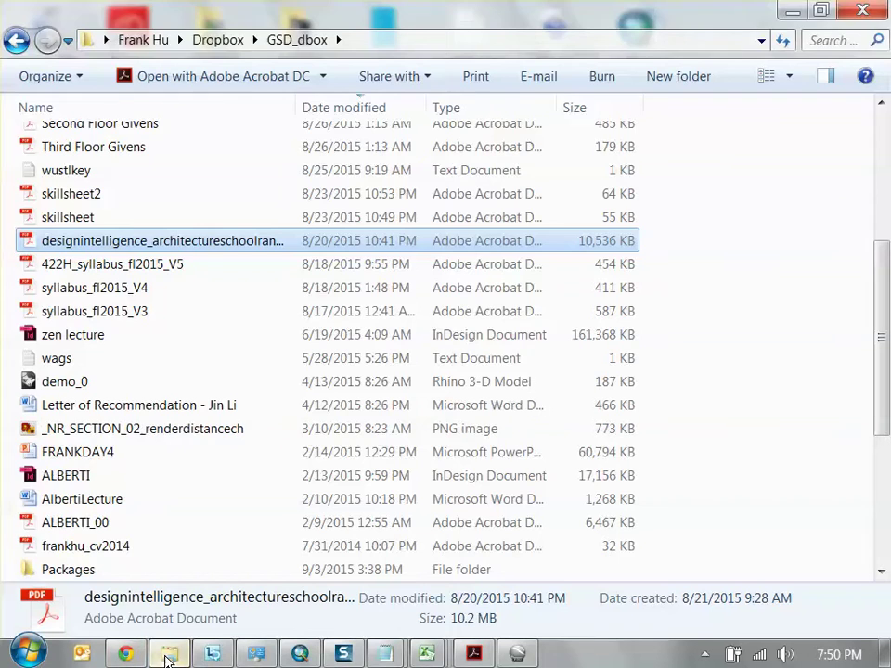
pyautogui.click(517, 655)
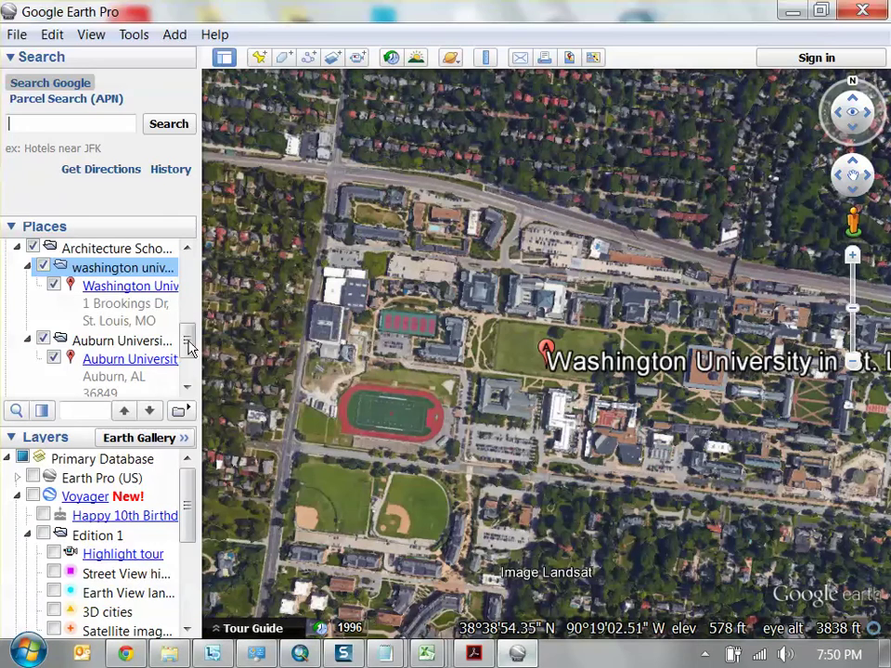
# Collapse the Architecture Schools folder and save it to the Desktop as a KML file named Architecture Schools
pyautogui.click(67, 249)
pyautogui.click(17, 247)
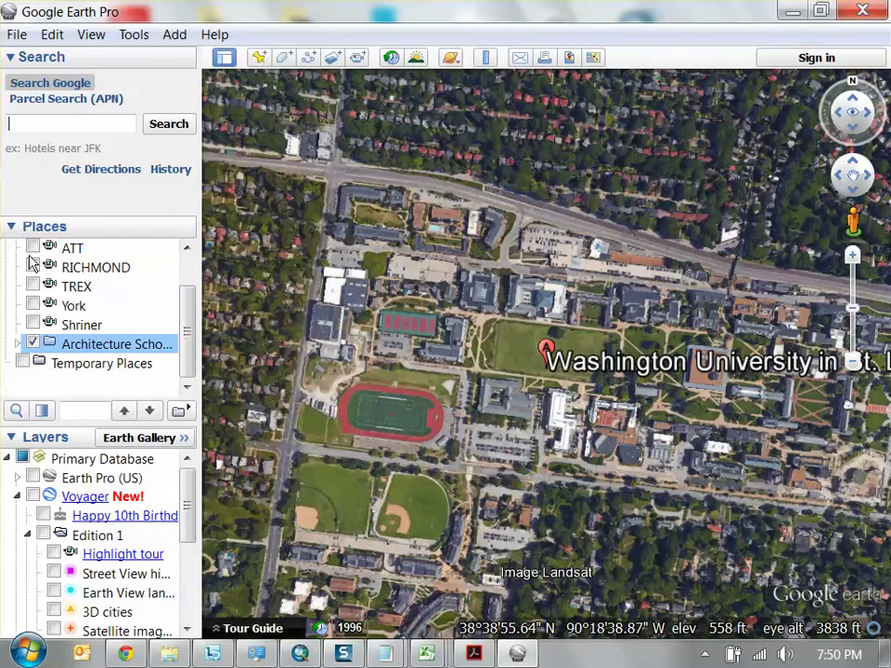
pyautogui.rightClick(99, 346)
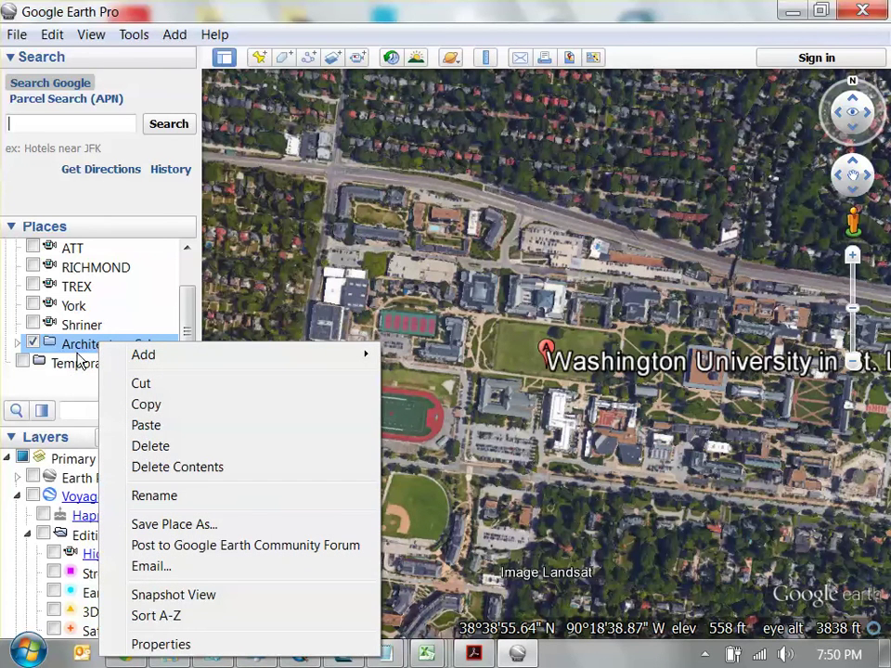
pyautogui.click(191, 529)
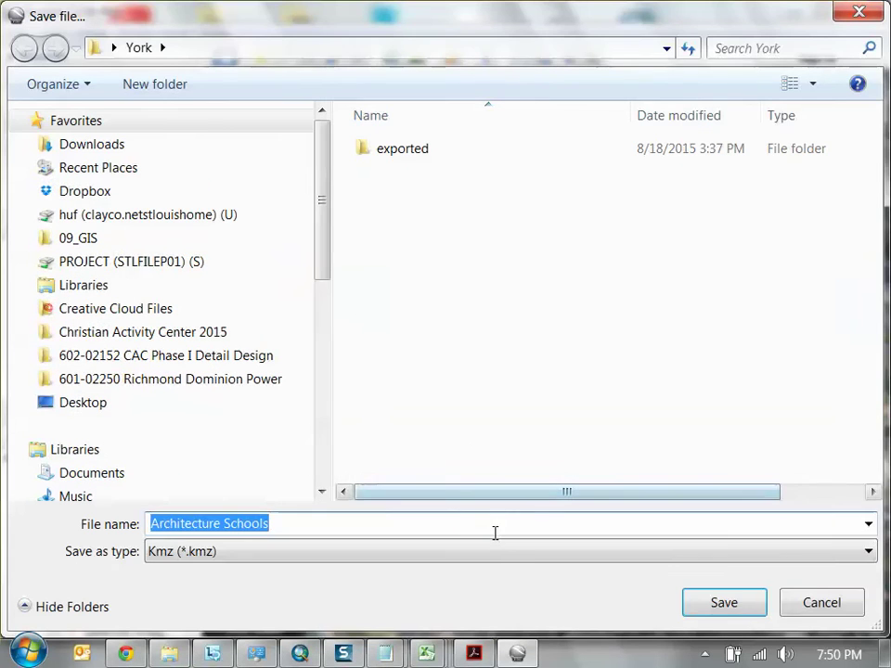
pyautogui.click(511, 552)
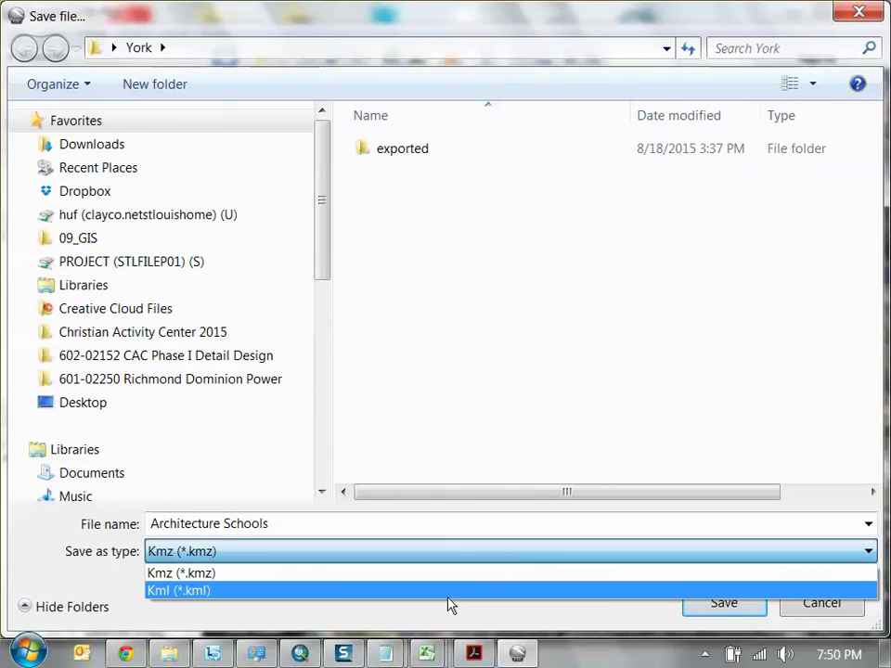
pyautogui.click(446, 592)
pyautogui.click(104, 406)
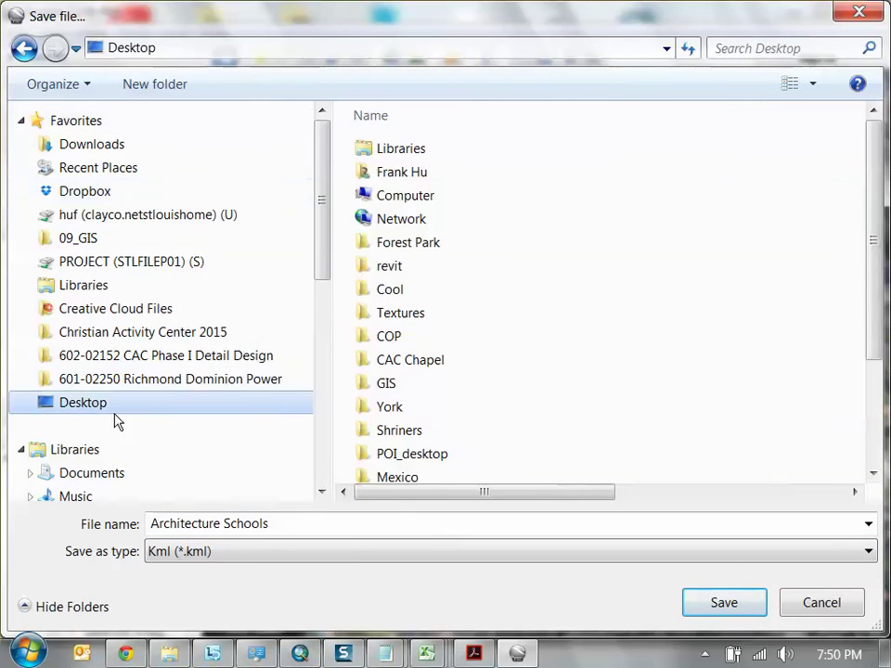
pyautogui.click(722, 608)
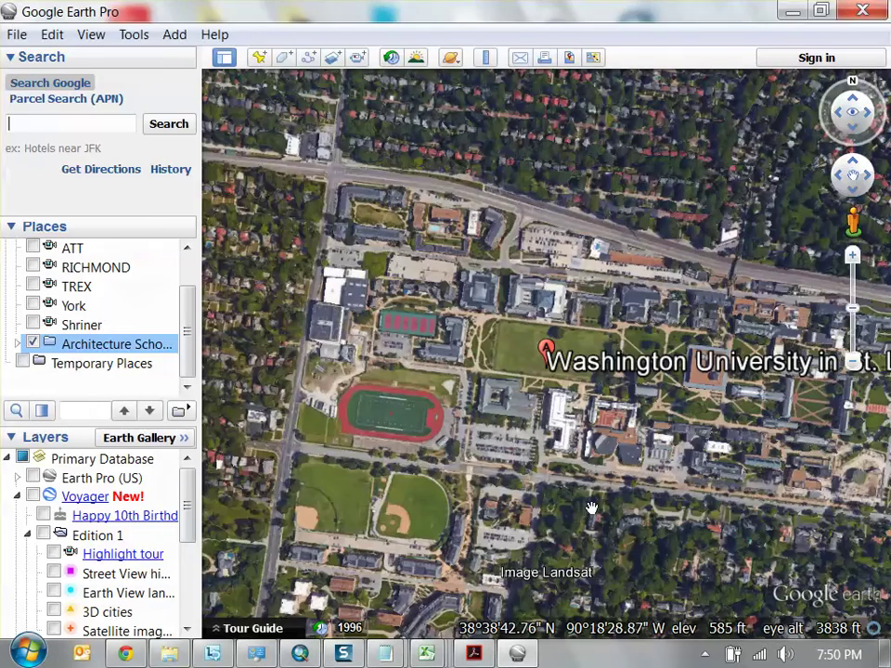
# Minimize the open windows and check the exported Architecture Schools KML file on the desktop
pyautogui.click(794, 11)
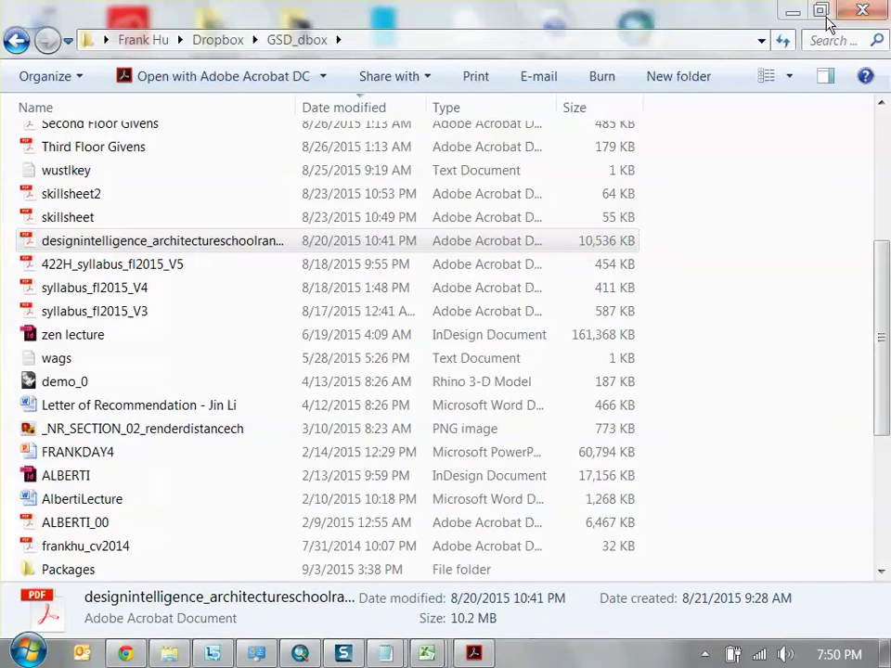
pyautogui.click(798, 13)
pyautogui.click(636, 143)
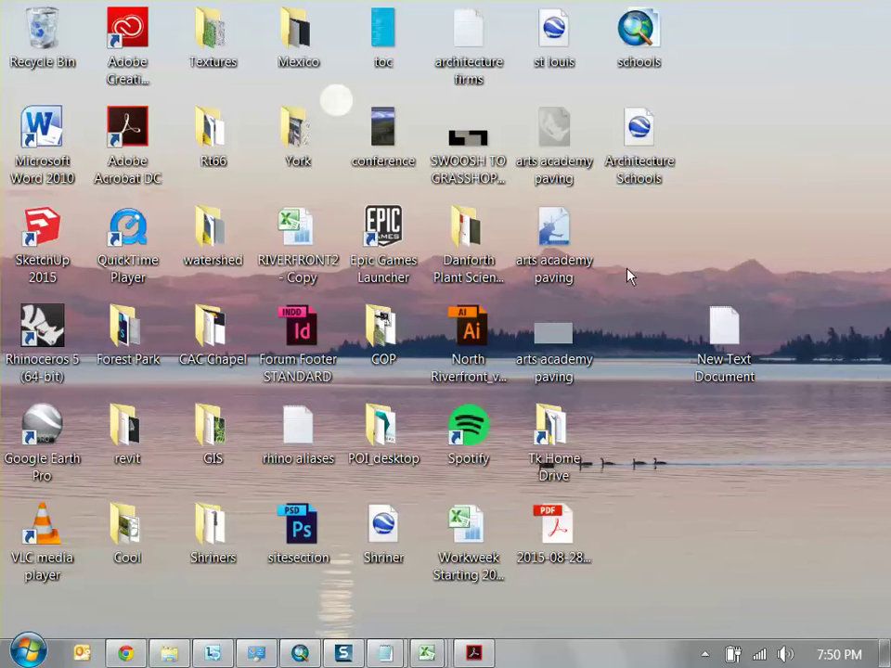
pyautogui.click(459, 583)
# Bring up the week 2 folder and point out the supplied Schools KML file
pyautogui.click(170, 653)
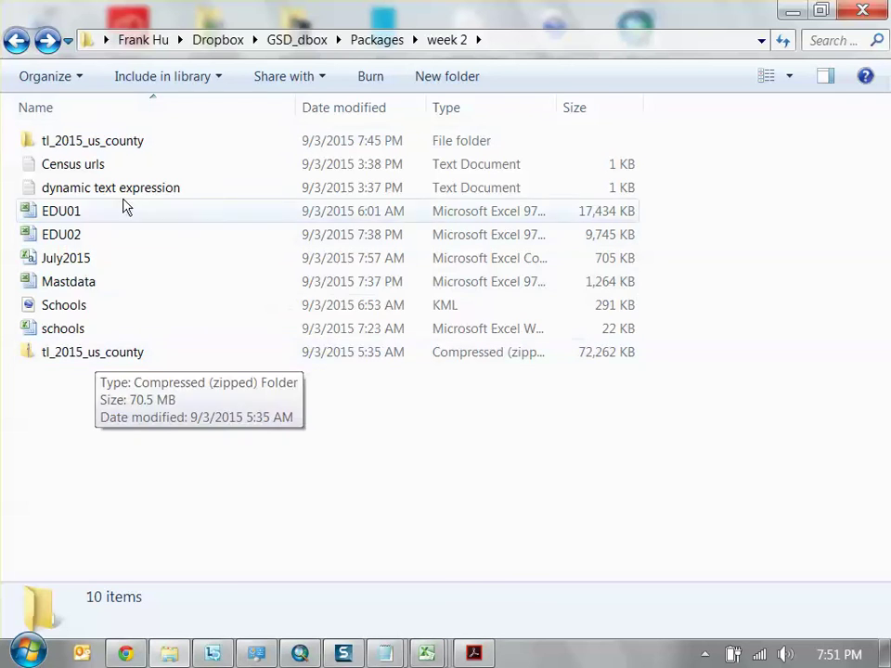
pyautogui.click(82, 309)
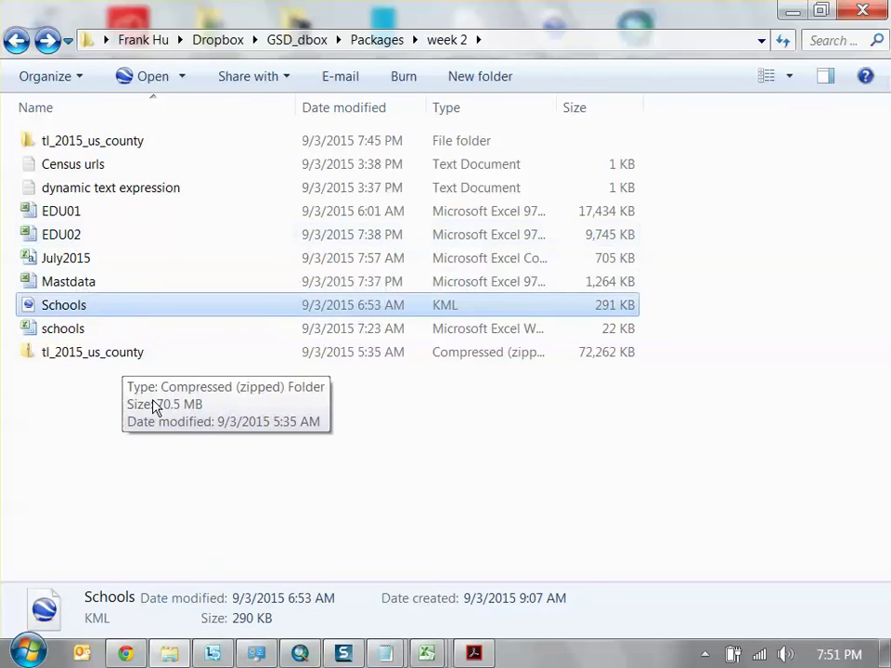
pyautogui.click(191, 468)
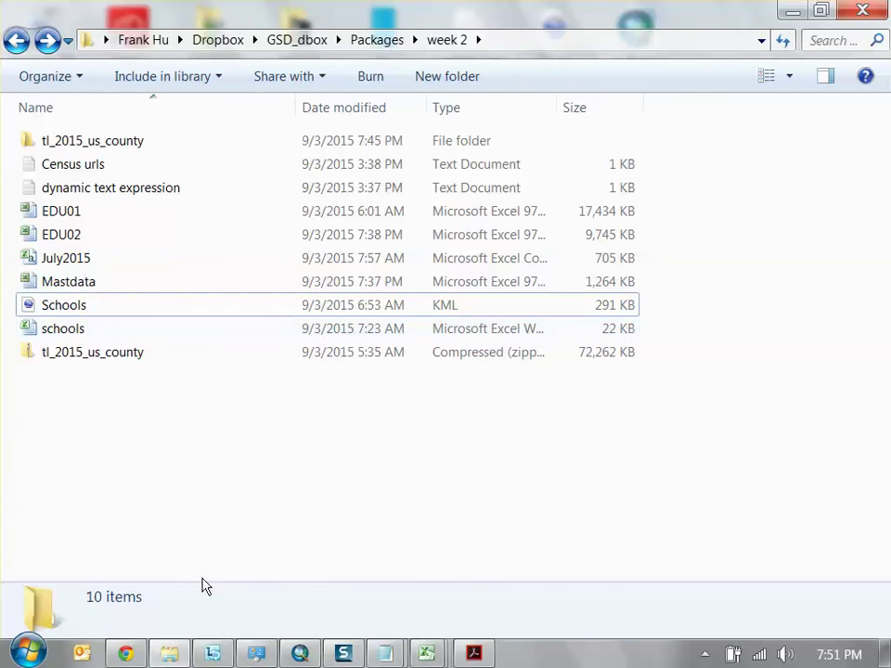
# Switch to ArcMap, open ArcToolbox, and collapse the expanded 3D Analyst and Conversion toolboxes
pyautogui.click(301, 654)
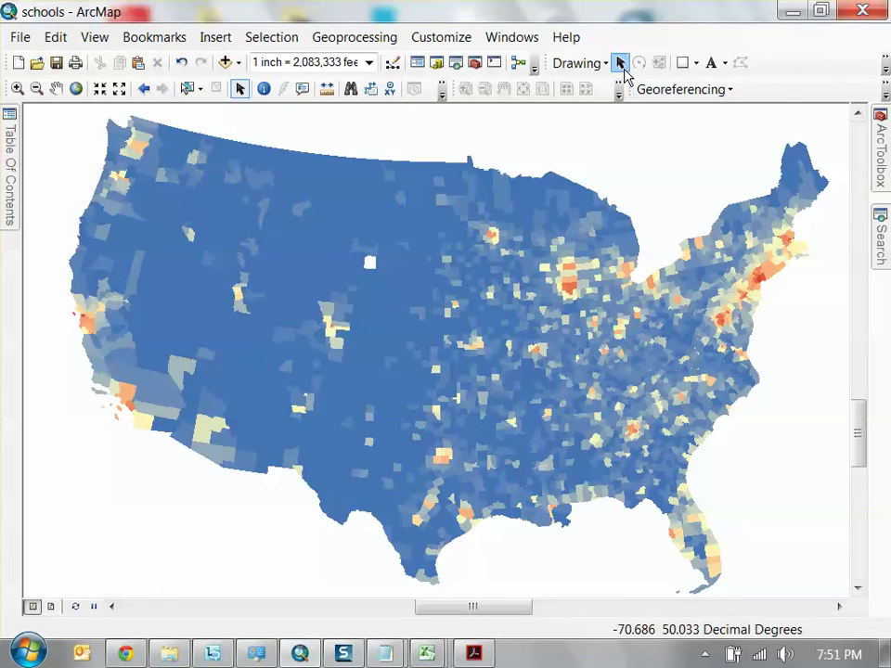
pyautogui.click(474, 63)
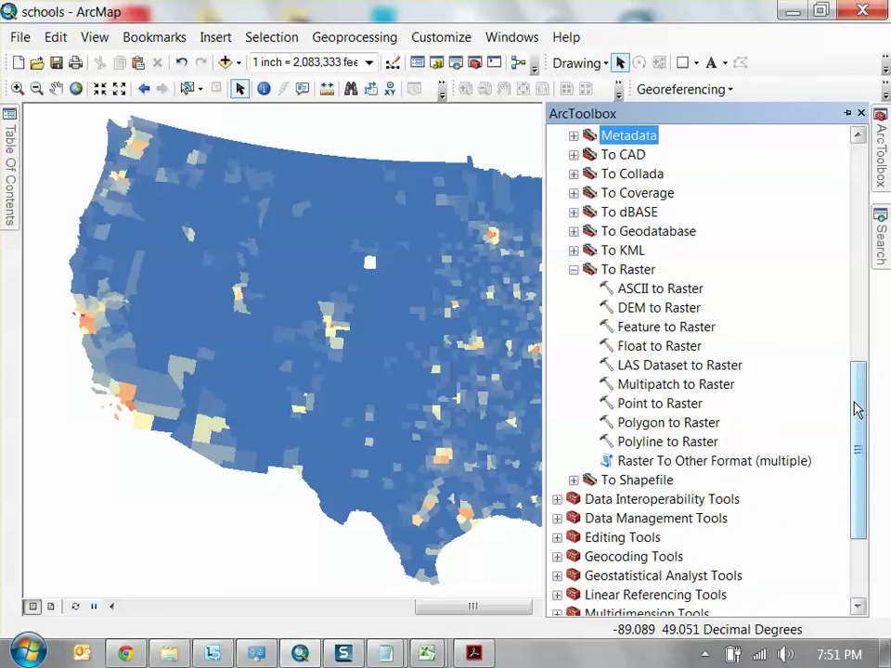
pyautogui.moveTo(857, 407); pyautogui.dragTo(879, 164)
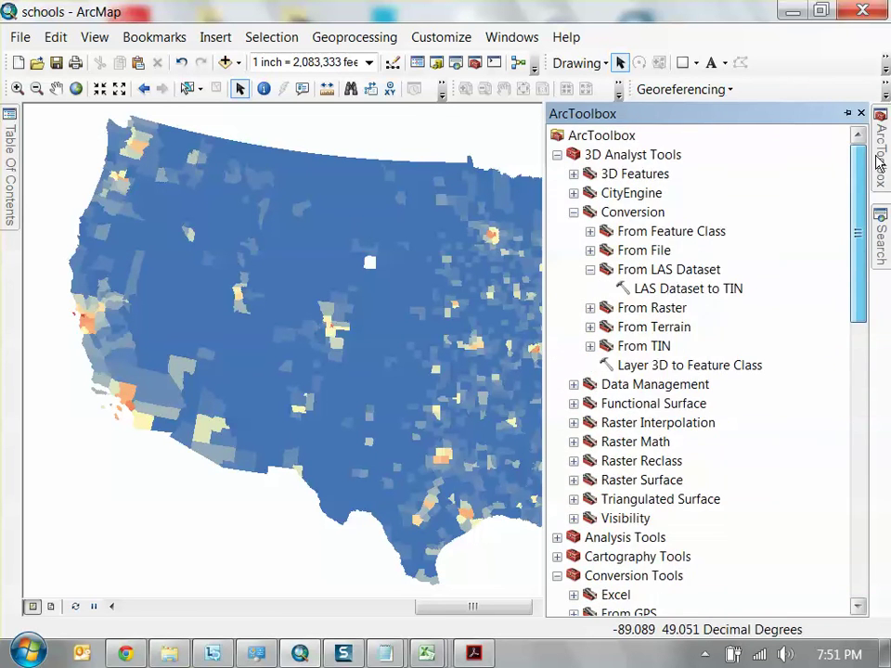
pyautogui.click(574, 212)
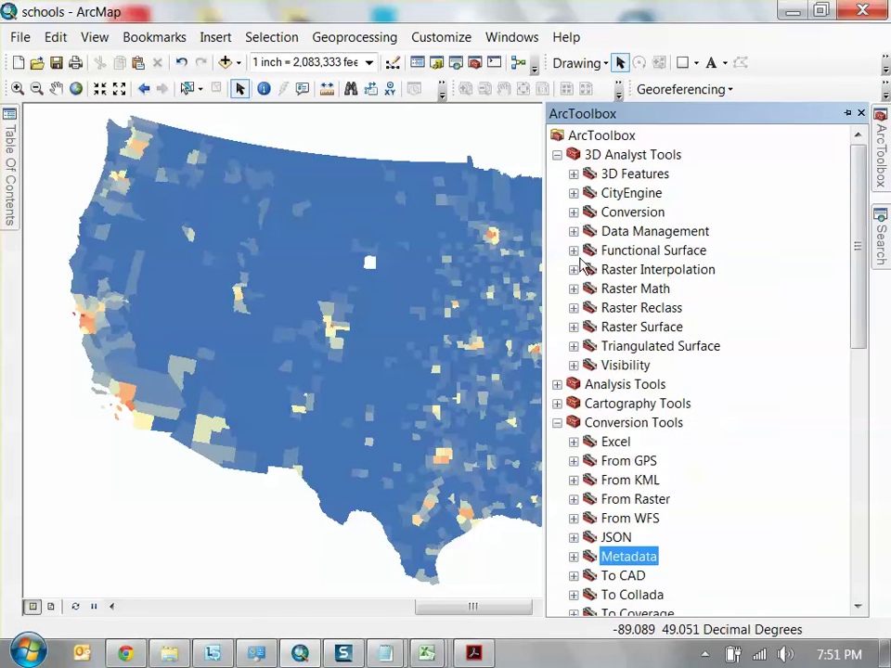
pyautogui.click(557, 422)
pyautogui.moveTo(859, 254); pyautogui.dragTo(840, 412)
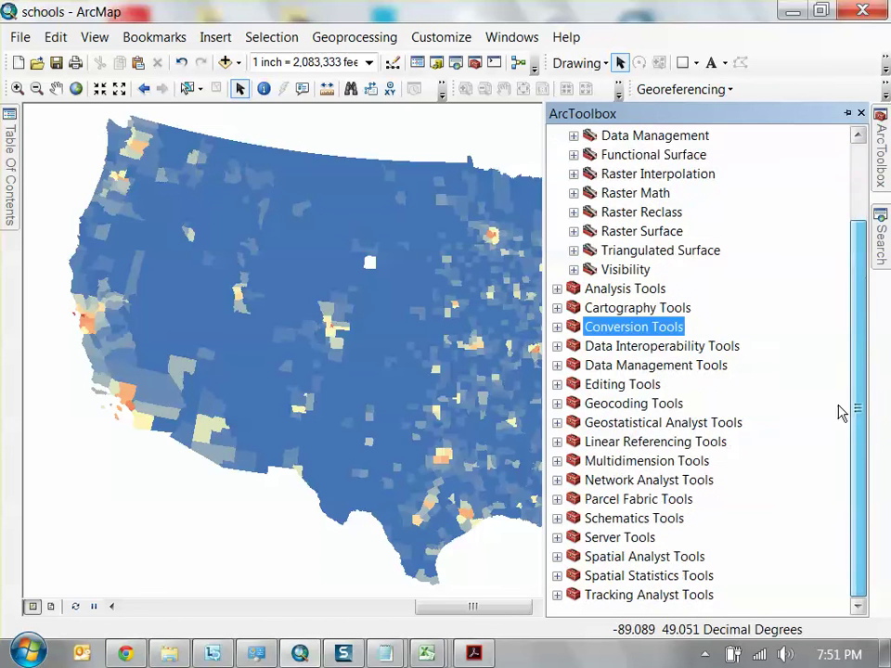
pyautogui.scroll(2, 845, 381)
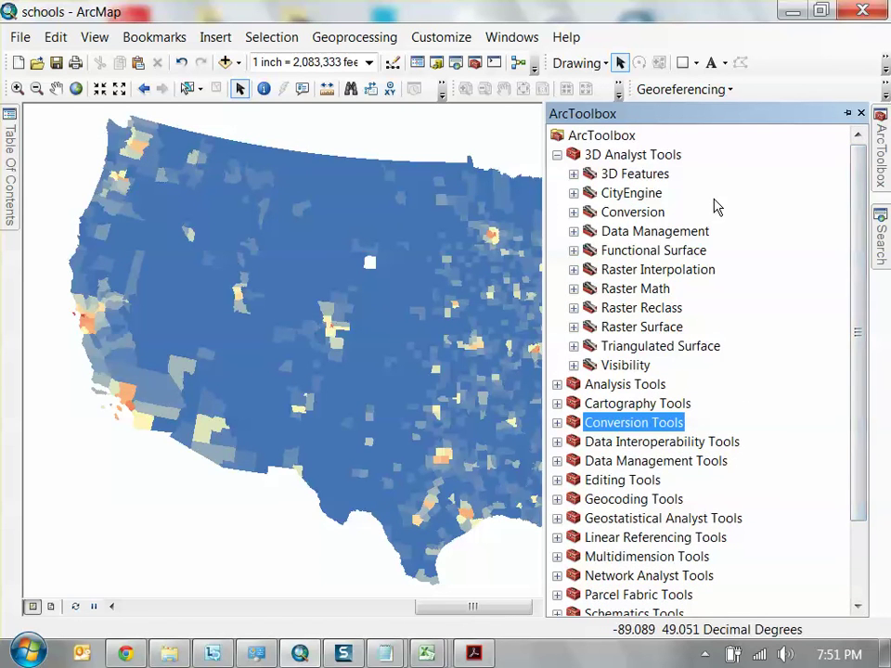
pyautogui.click(557, 155)
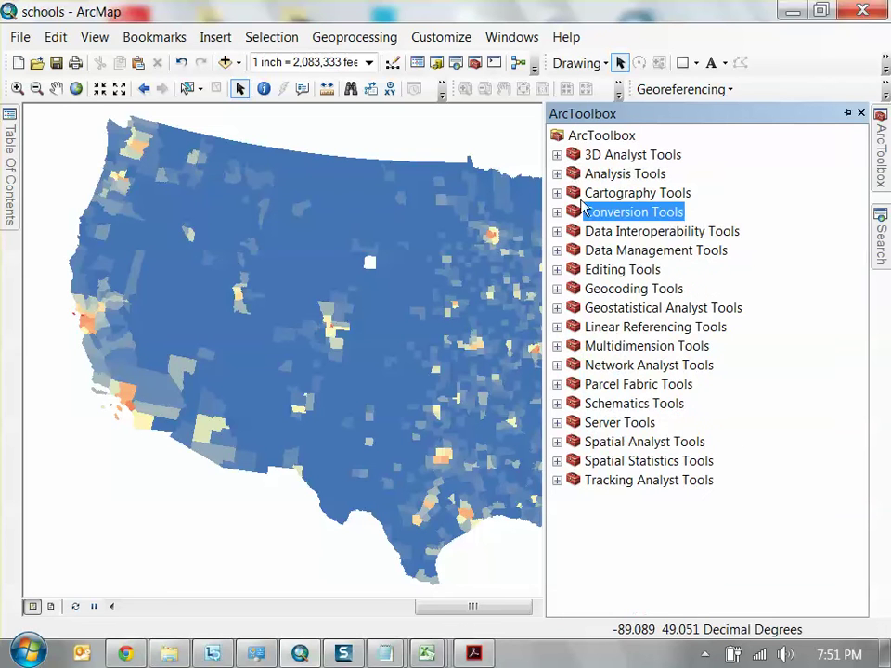
# Browse the tools inside the 3D Analyst, Conversion and Data Management toolboxes
pyautogui.click(557, 155)
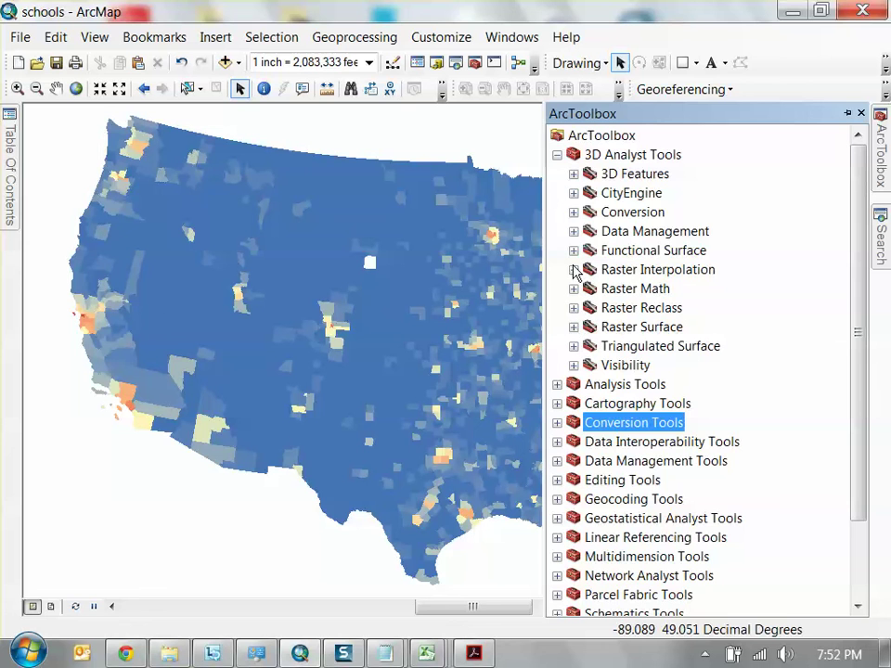
pyautogui.click(574, 328)
pyautogui.click(573, 328)
pyautogui.click(558, 423)
pyautogui.scroll(-2, 696, 414)
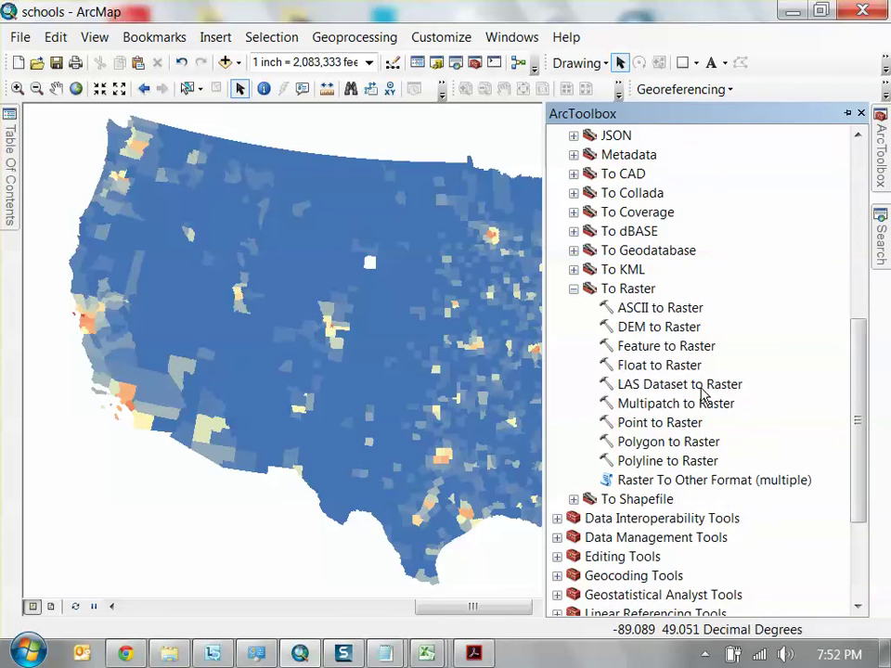
pyautogui.scroll(2, 626, 356)
pyautogui.scroll(-3, 592, 508)
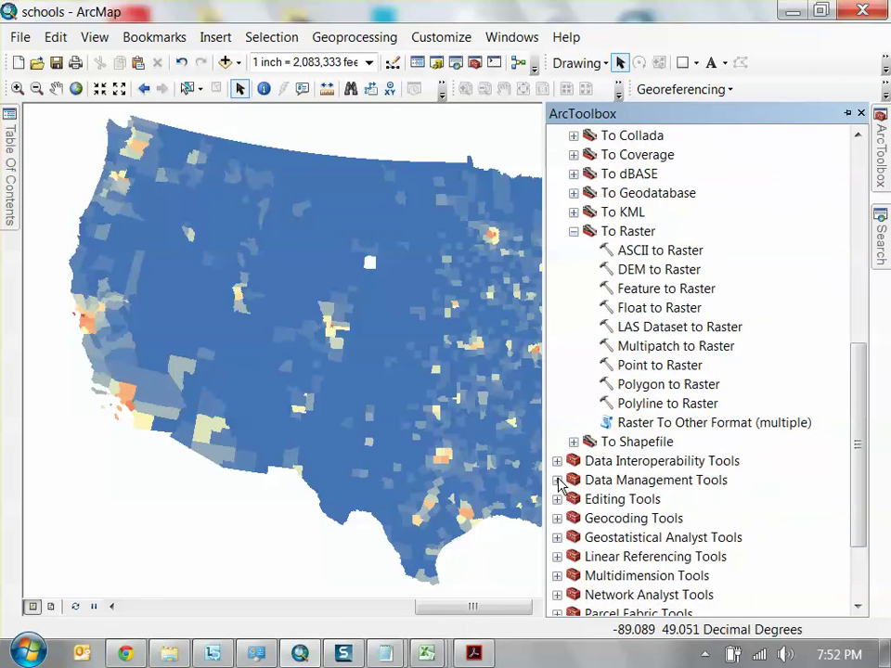
pyautogui.click(558, 480)
pyautogui.scroll(-2, 654, 362)
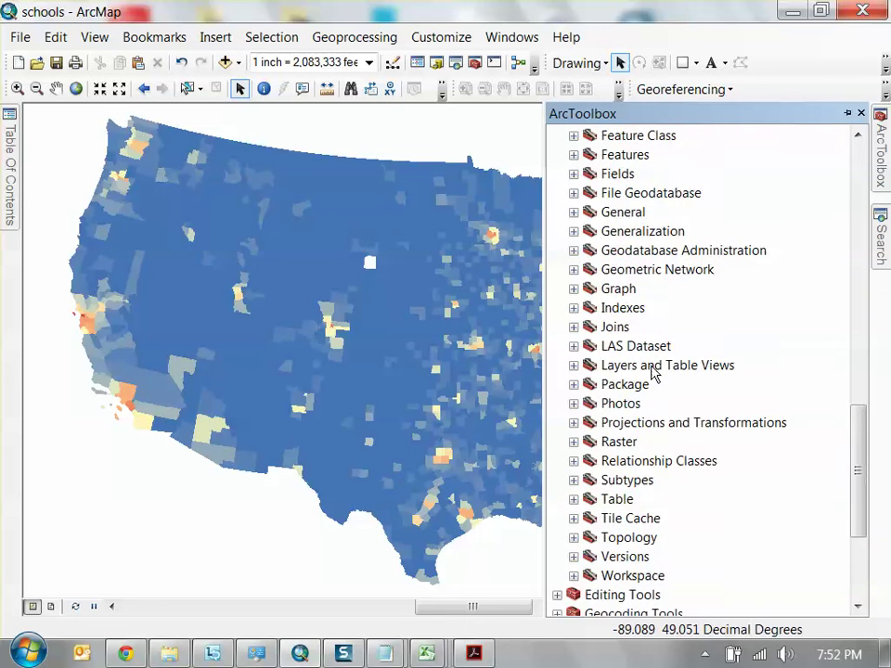
# Collapse the To Raster toolset and open the KML To Layer tool from the From KML conversion toolset
pyautogui.scroll(8, 654, 371)
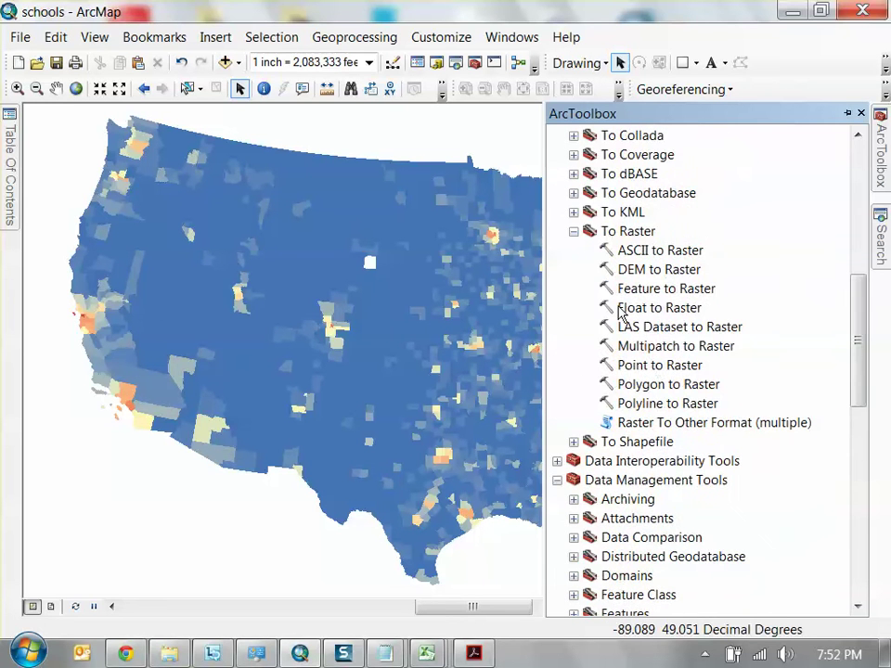
pyautogui.scroll(2, 614, 292)
pyautogui.click(574, 348)
pyautogui.scroll(3, 594, 297)
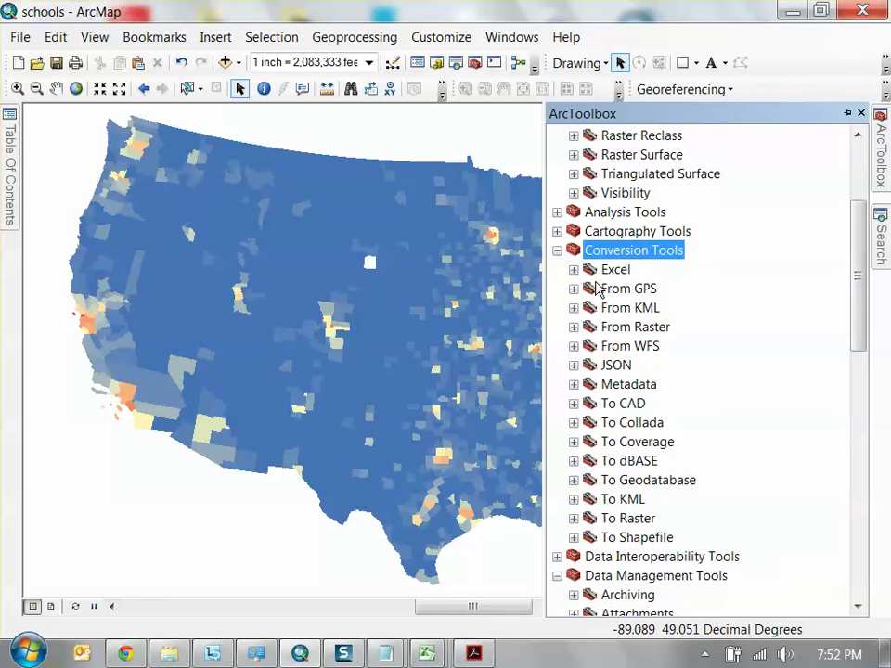
pyautogui.click(609, 309)
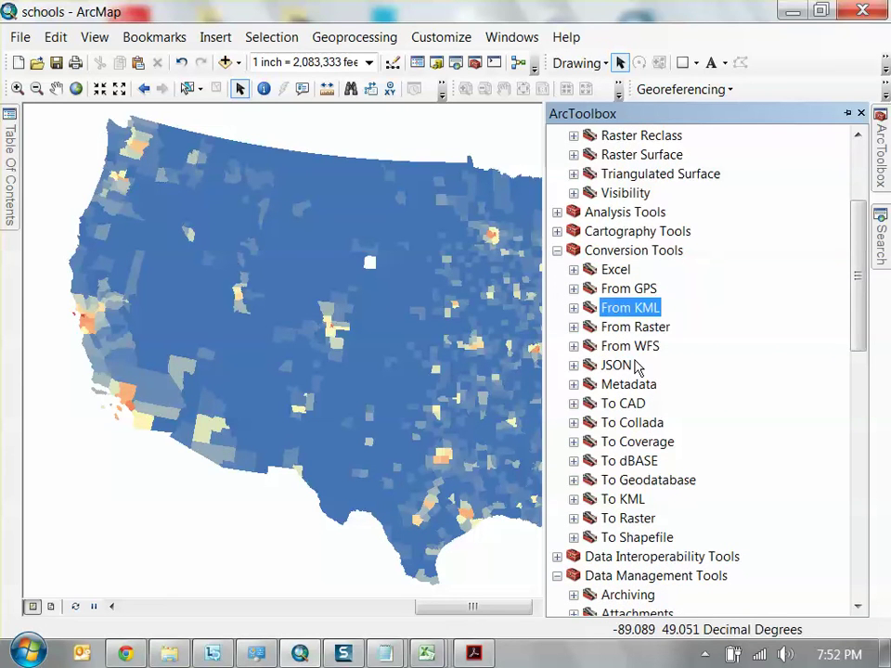
pyautogui.click(573, 308)
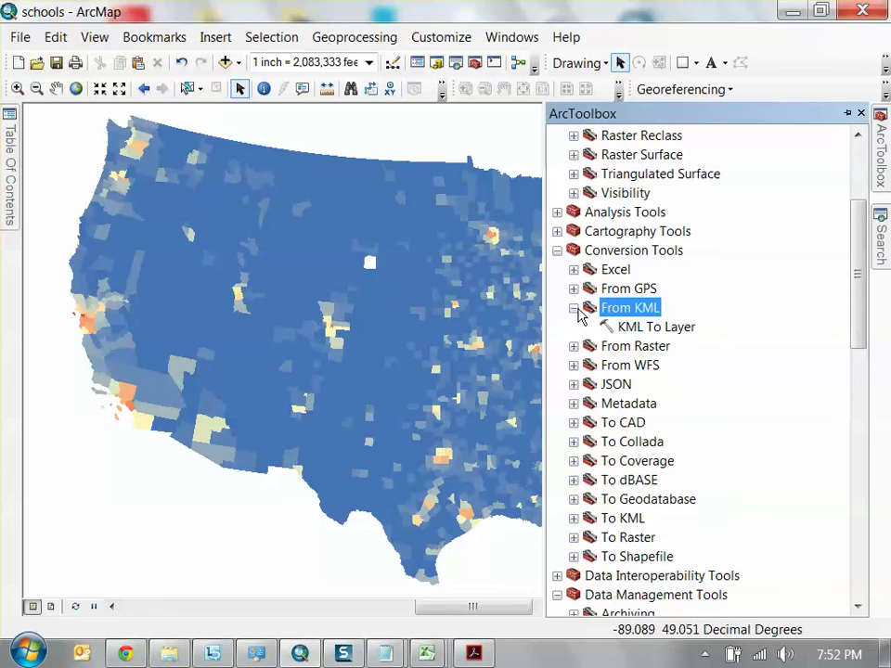
pyautogui.click(652, 329)
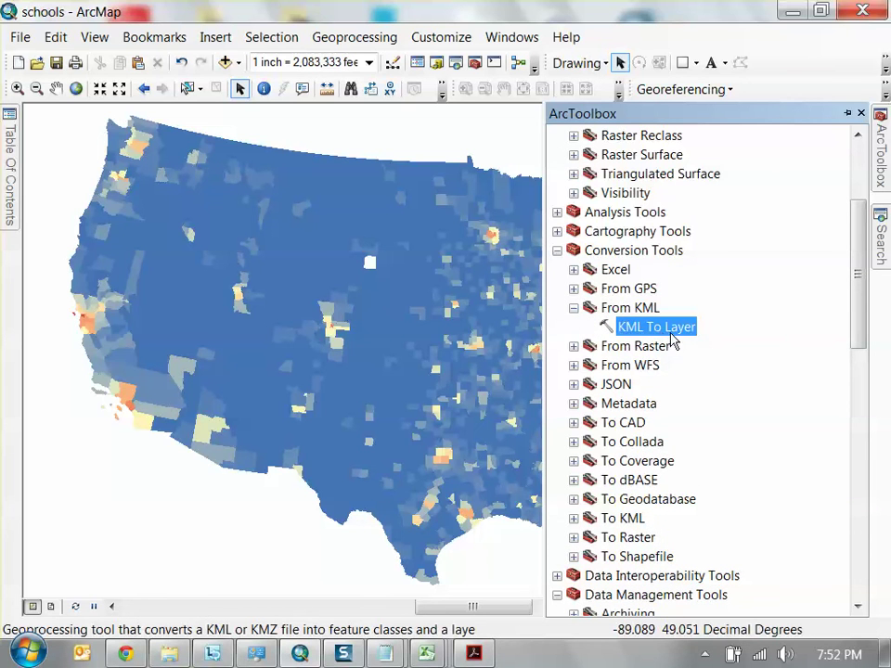
pyautogui.doubleClick(656, 328)
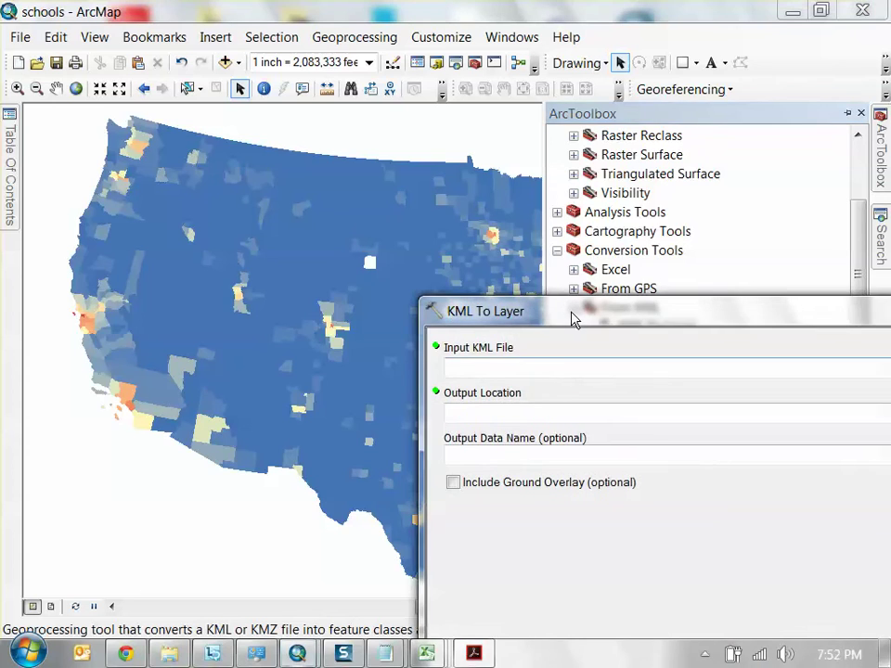
# Choose the Architecture Schools KML on the Desktop as the input file for KML To Layer
pyautogui.moveTo(572, 311); pyautogui.dragTo(152, 83)
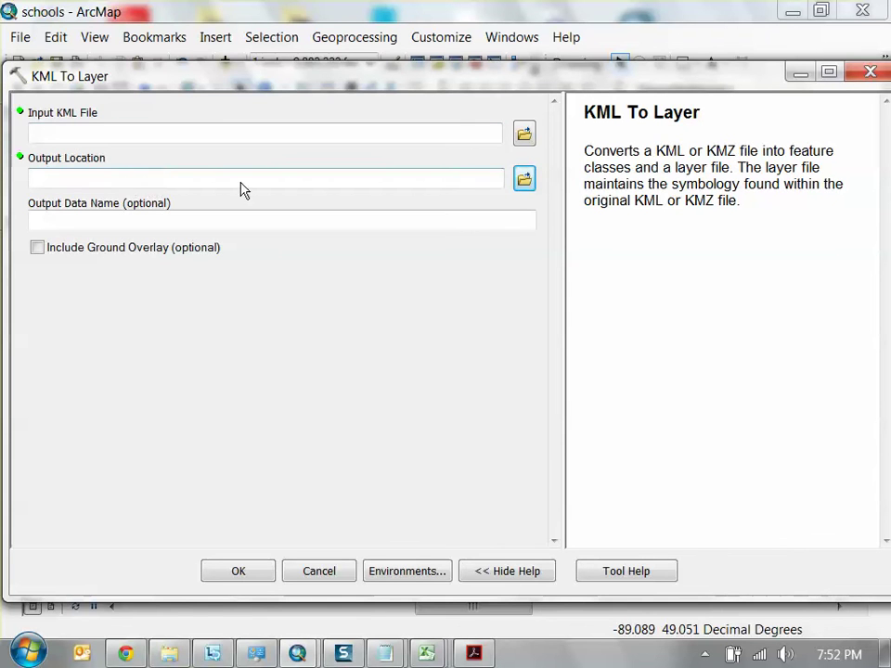
pyautogui.click(525, 138)
pyautogui.moveTo(757, 252); pyautogui.dragTo(748, 414)
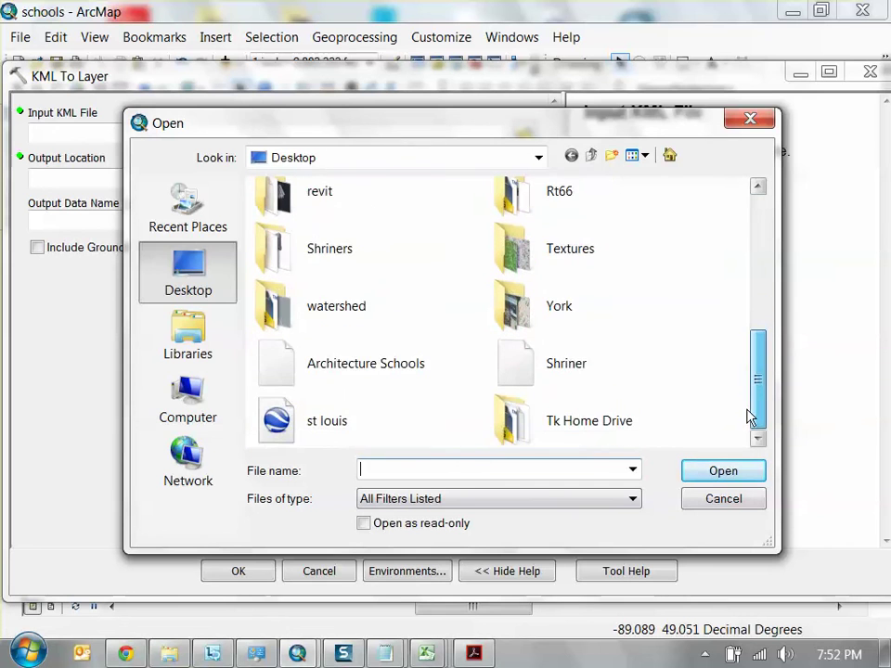
pyautogui.click(405, 376)
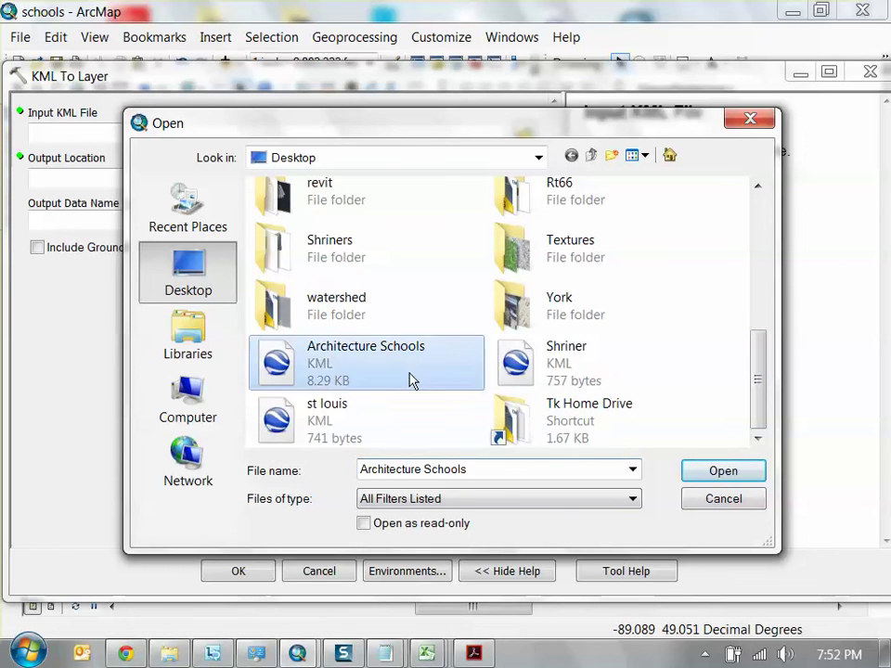
pyautogui.click(724, 471)
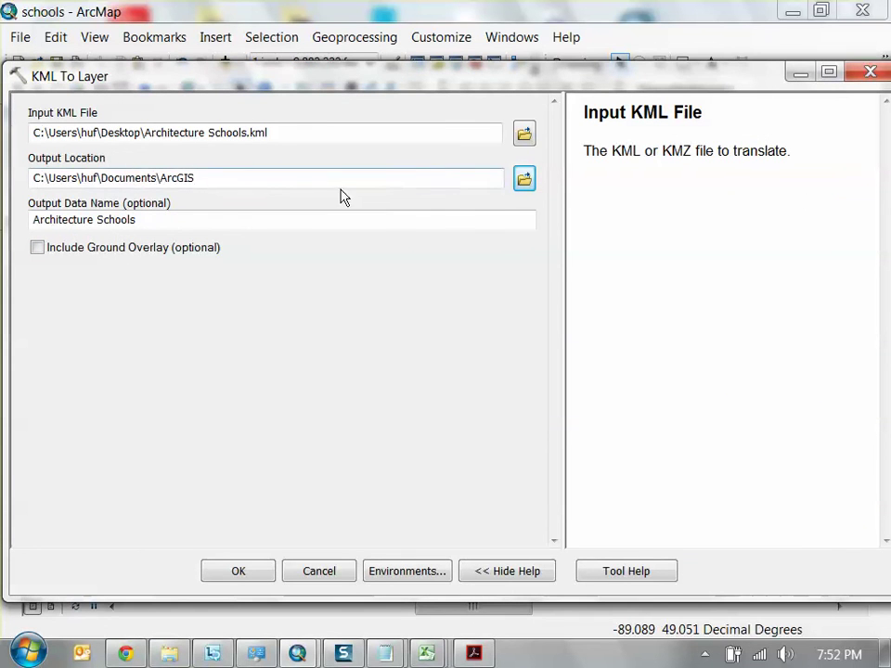
# Set the output location to the Packages folder in GSD_dbox and run the KML To Layer conversion
pyautogui.click(525, 178)
pyautogui.click(479, 197)
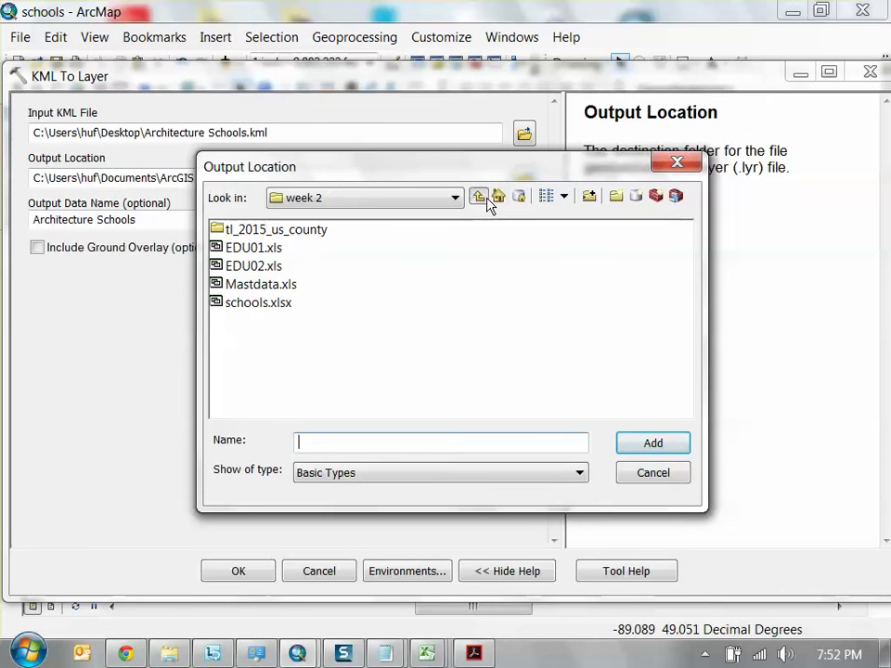
pyautogui.click(479, 198)
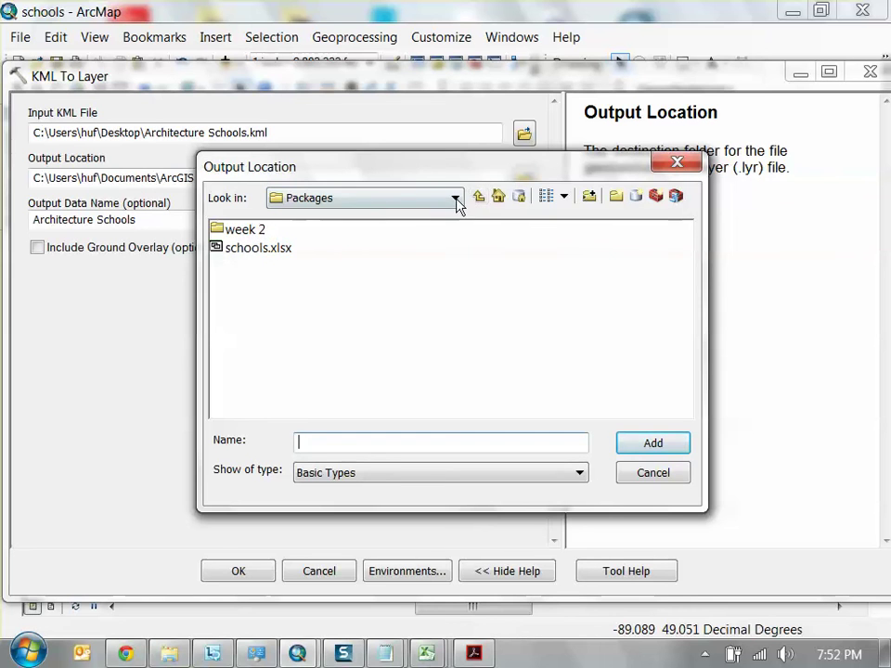
pyautogui.click(479, 197)
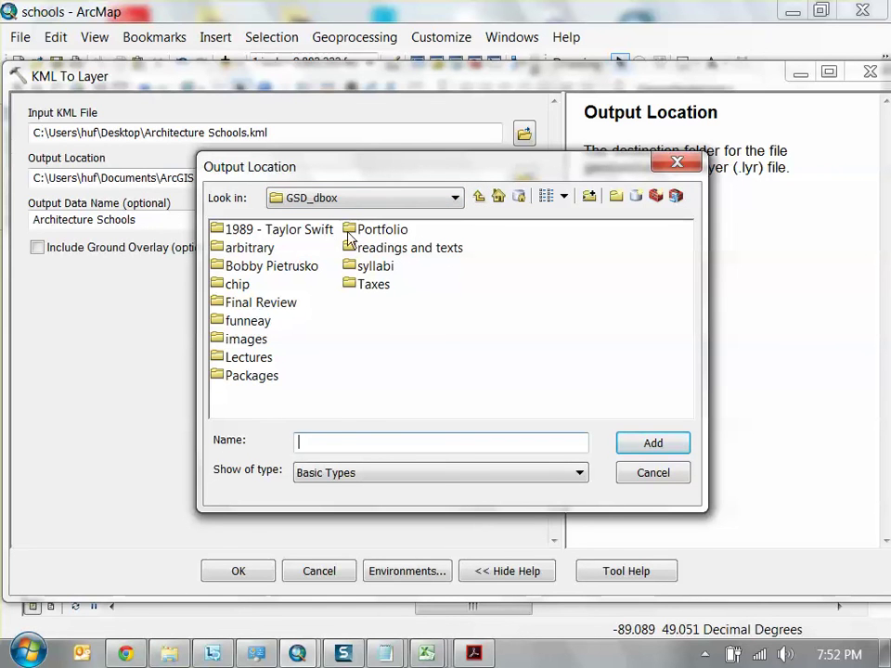
pyautogui.click(249, 376)
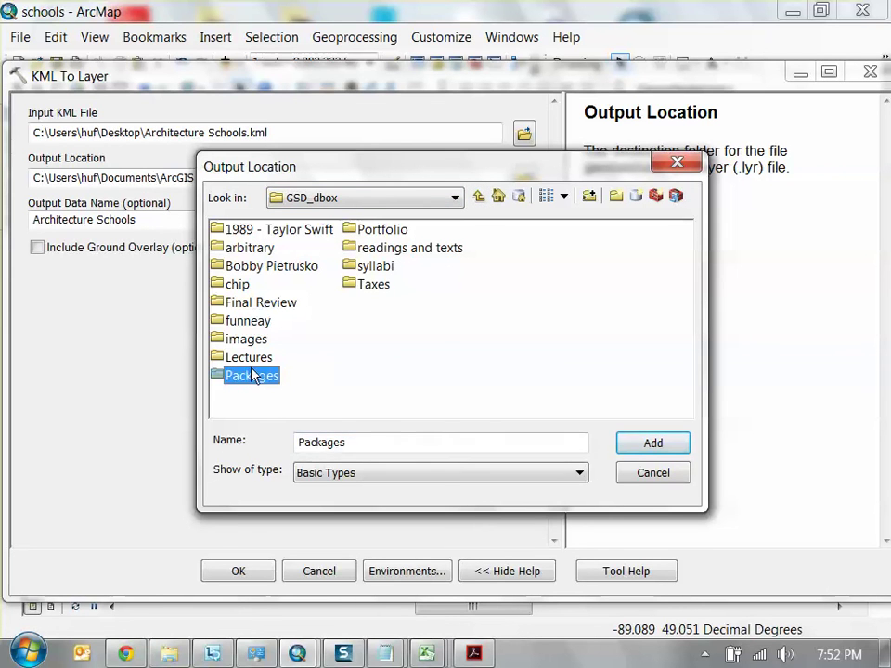
pyautogui.click(653, 444)
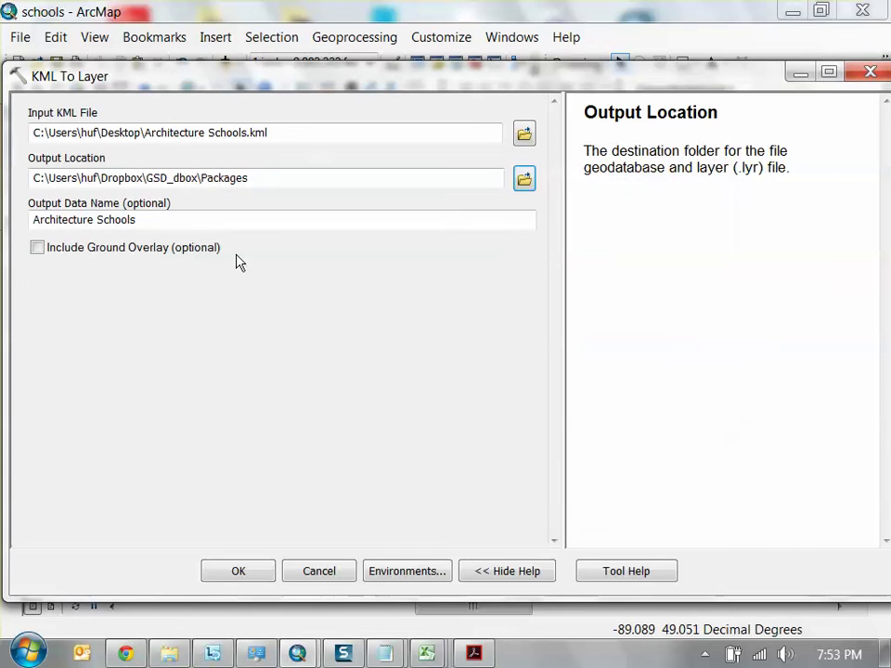
pyautogui.click(220, 577)
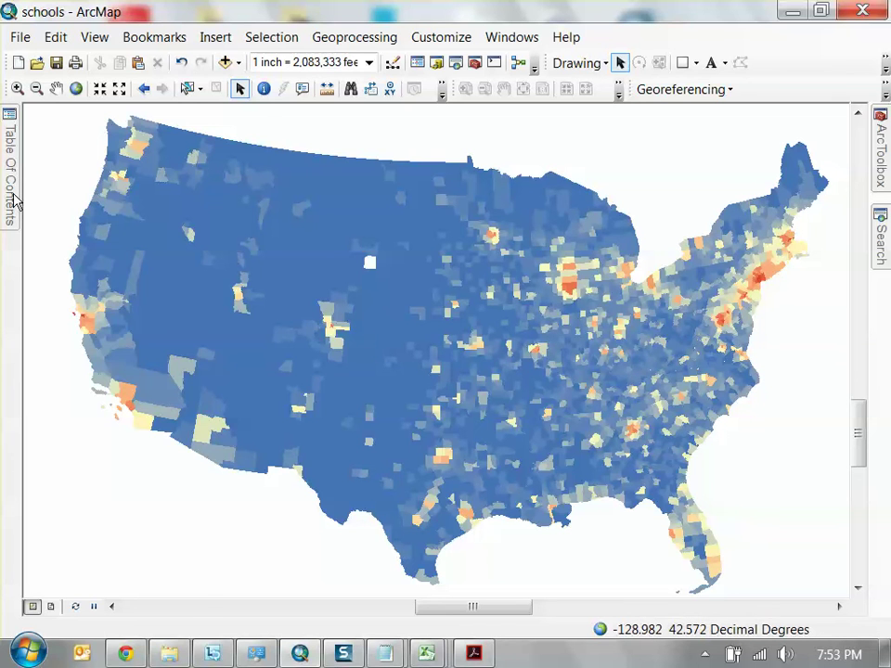
# Collapse the Architecture Schools layer group and remove it from the map
pyautogui.moveTo(13, 200)
pyautogui.click(50, 198)
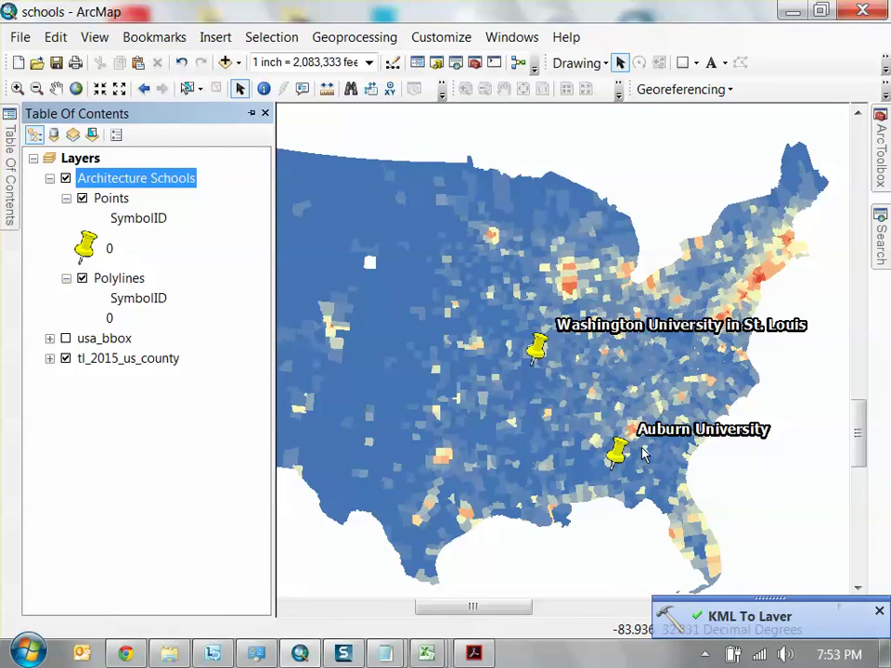
pyautogui.click(50, 178)
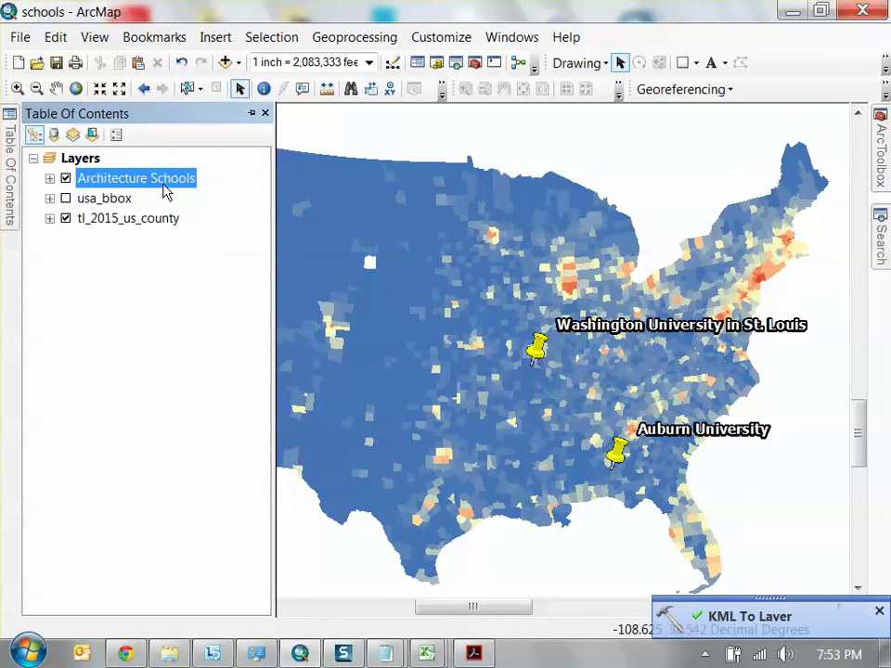
pyautogui.rightClick(165, 185)
pyautogui.click(234, 285)
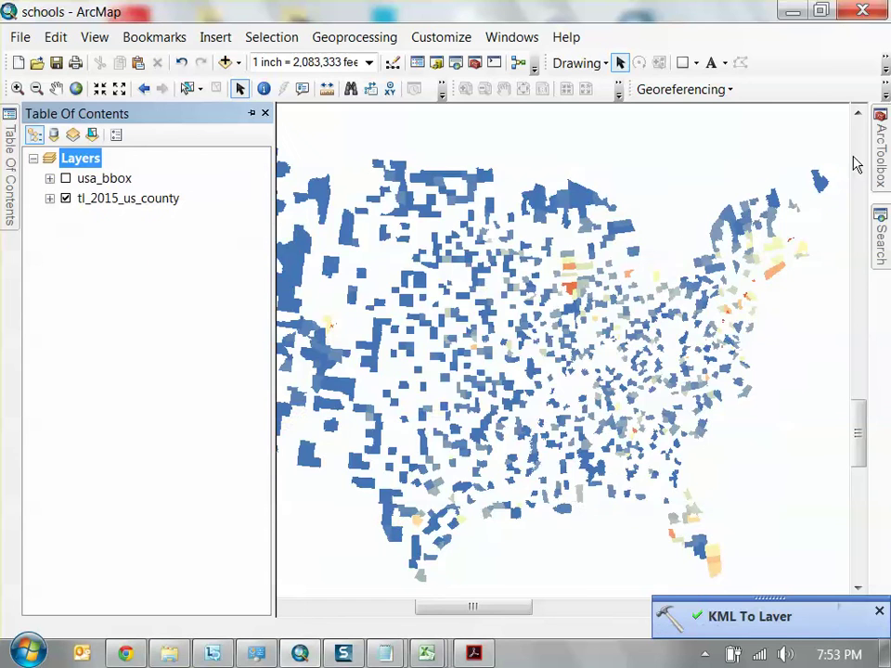
# Reopen the KML To Layer tool and choose Schools.kml from the week 2 folder in Packages as the input file
pyautogui.click(882, 153)
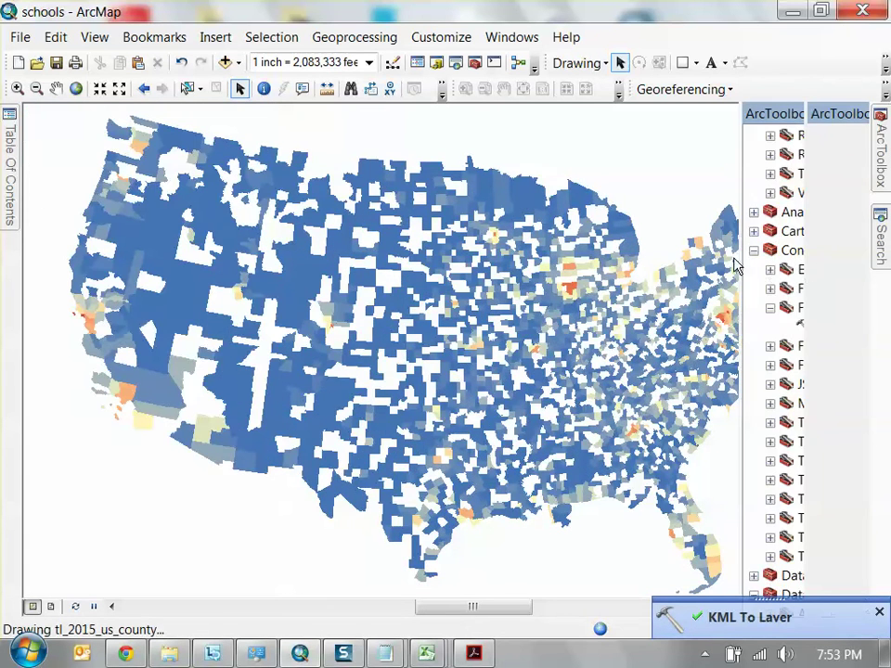
pyautogui.doubleClick(655, 327)
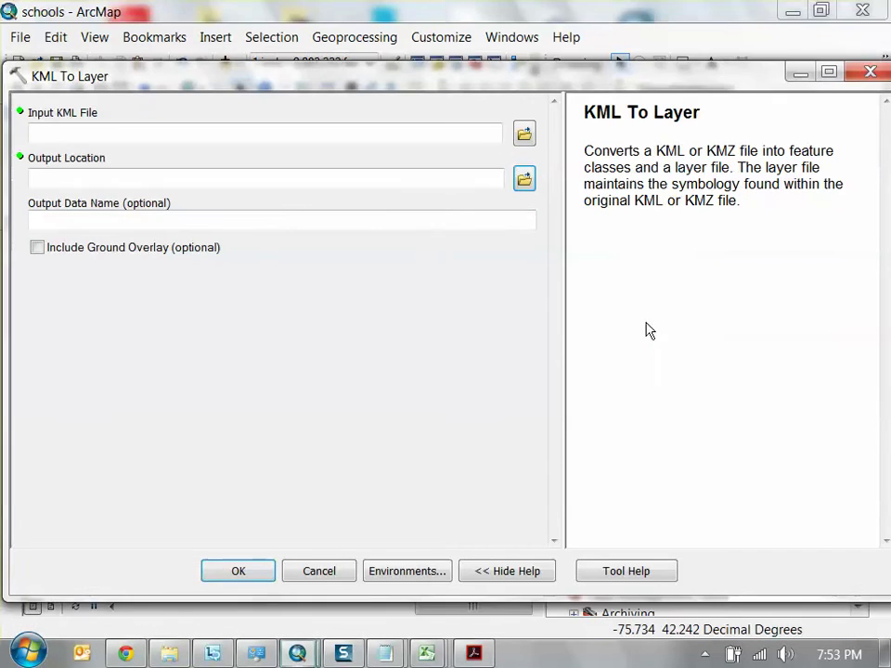
pyautogui.click(524, 135)
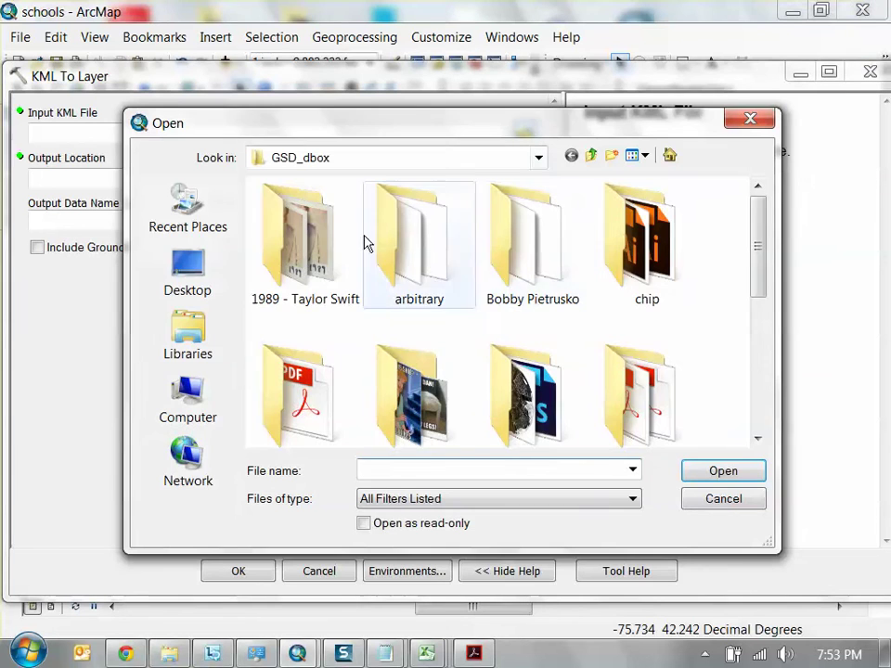
pyautogui.moveTo(756, 259); pyautogui.dragTo(752, 369)
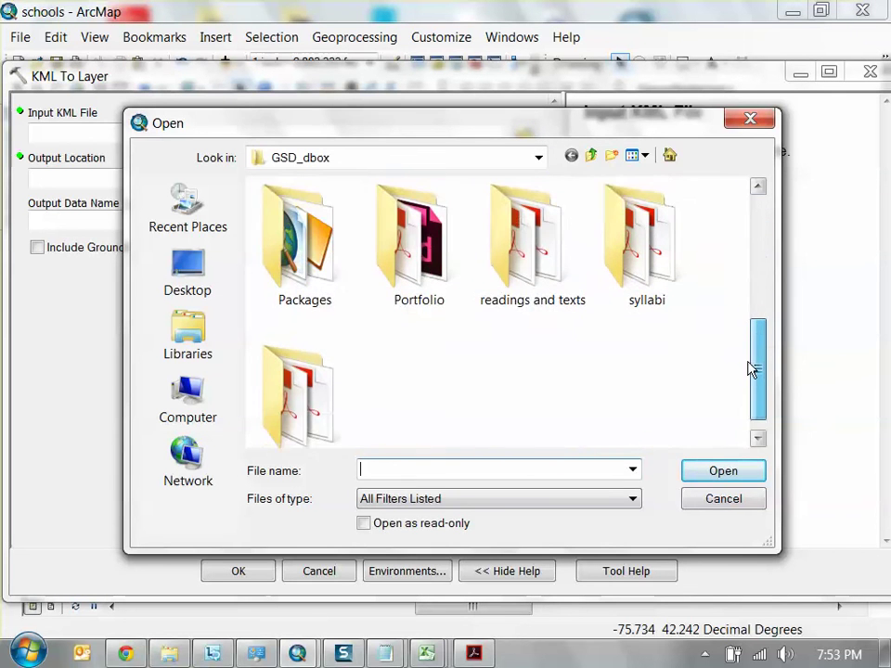
pyautogui.doubleClick(335, 247)
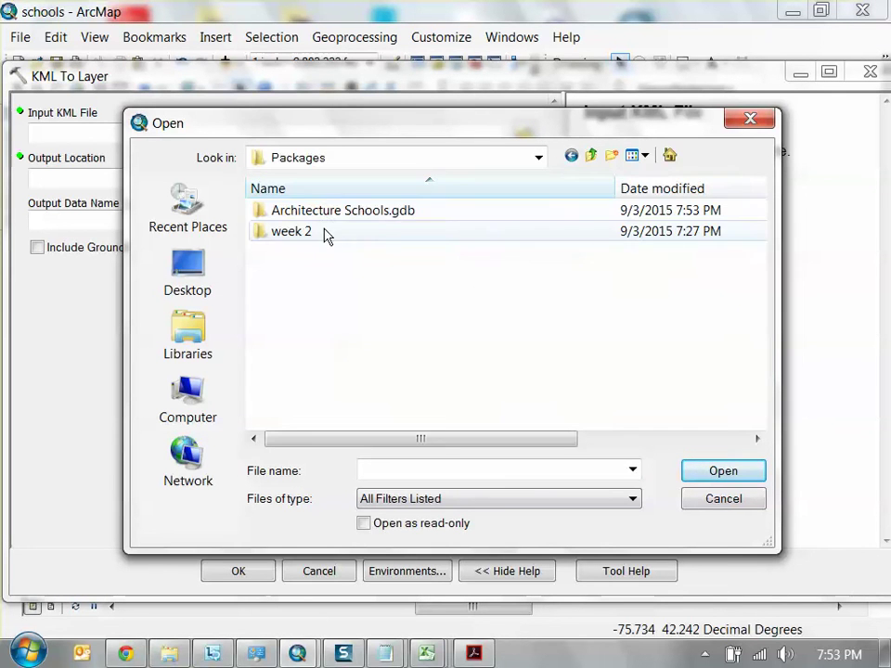
pyautogui.doubleClick(328, 235)
pyautogui.click(342, 234)
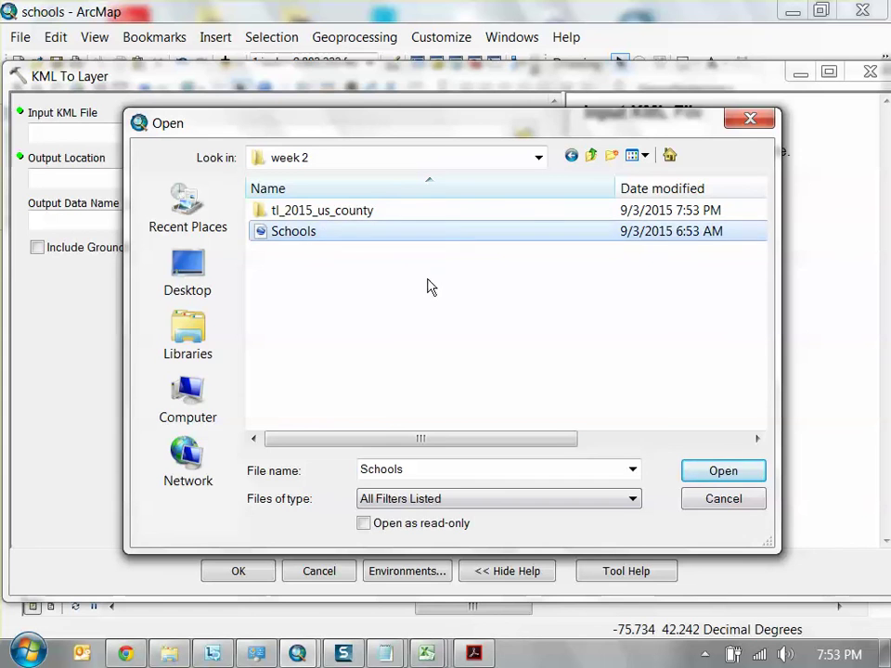
pyautogui.click(723, 471)
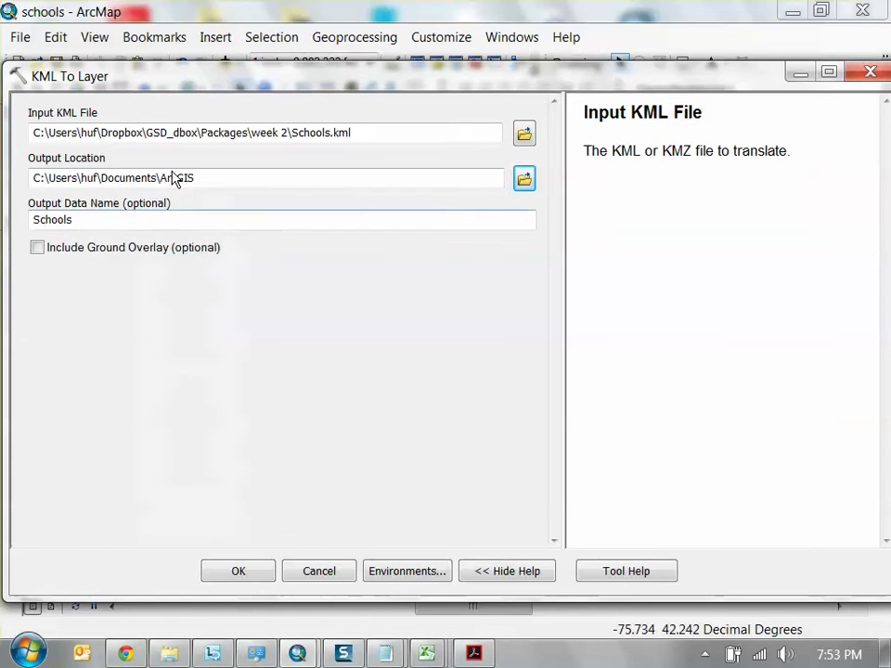
# Set the output data name to Arch Schools and run the KML To Layer conversion
pyautogui.moveTo(324, 92); pyautogui.dragTo(379, 93)
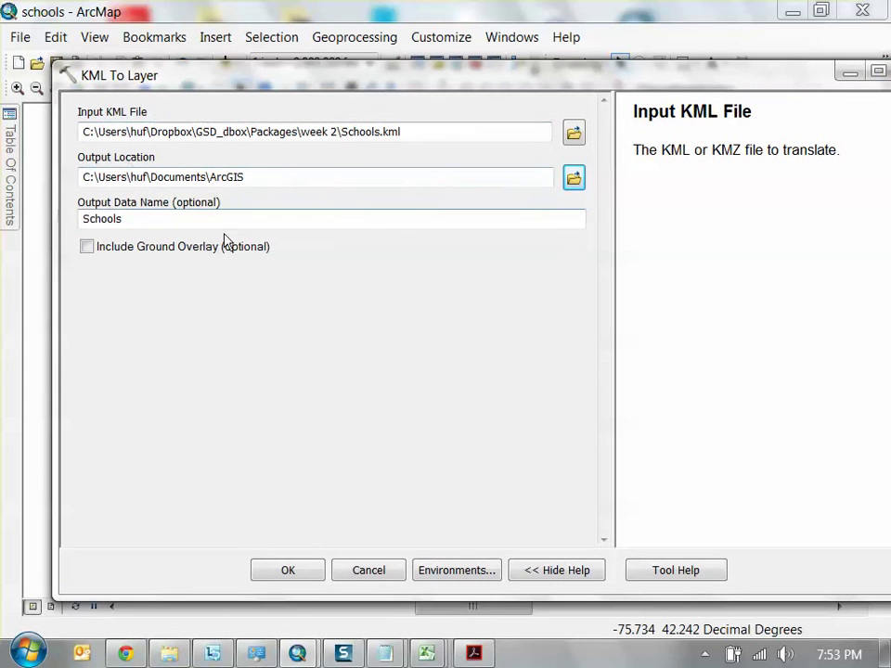
pyautogui.click(197, 229)
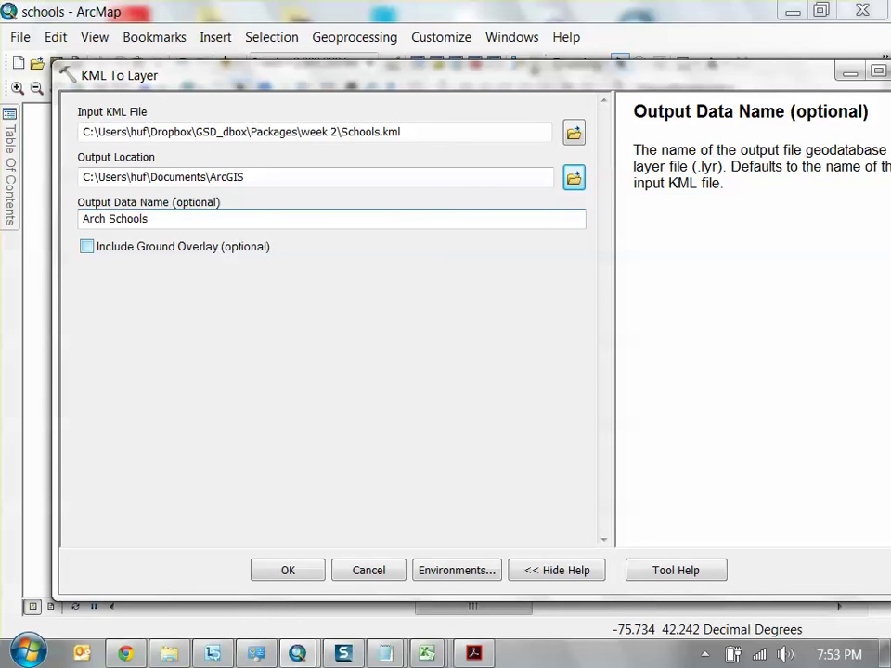
pyautogui.click(290, 569)
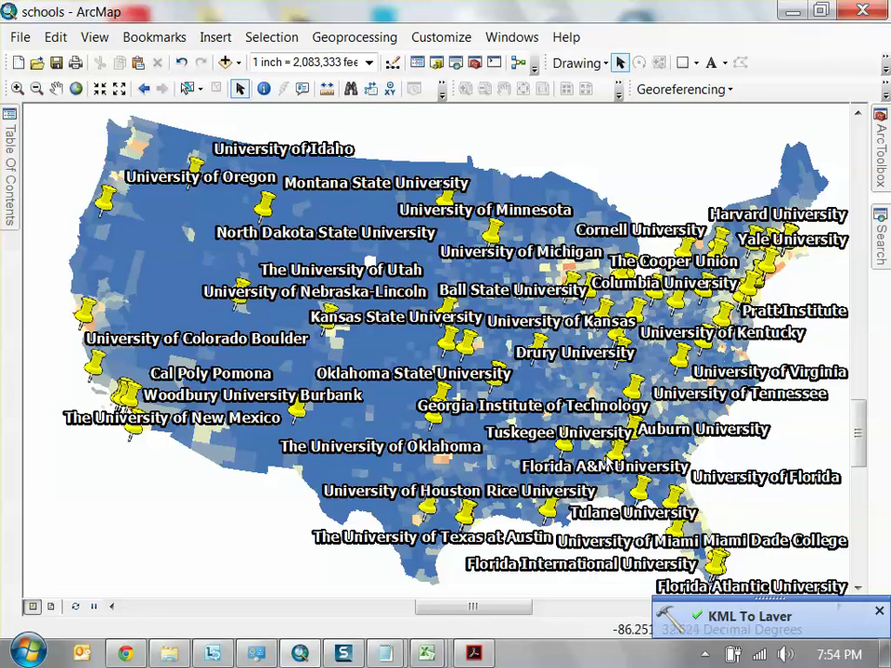
# Open the attribute table of the Points layer under Arch Schools and look through all its fields
pyautogui.moveTo(9, 185)
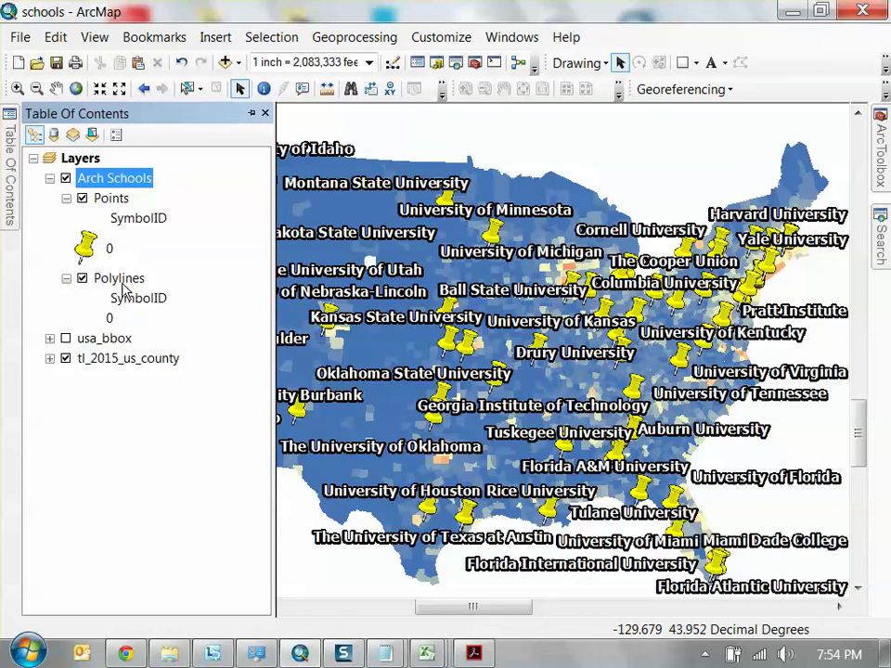
pyautogui.click(115, 201)
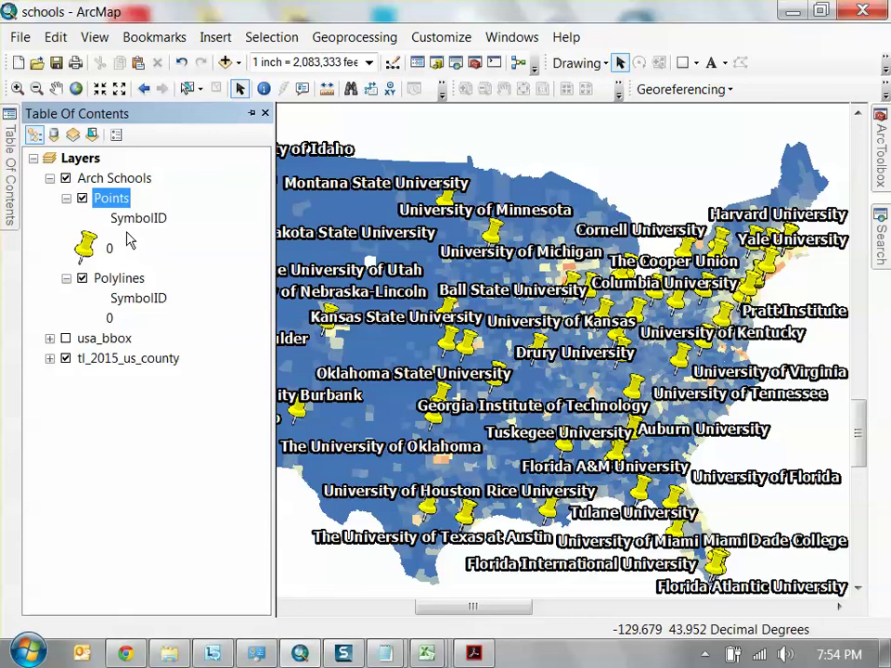
pyautogui.click(111, 200)
pyautogui.rightClick(109, 204)
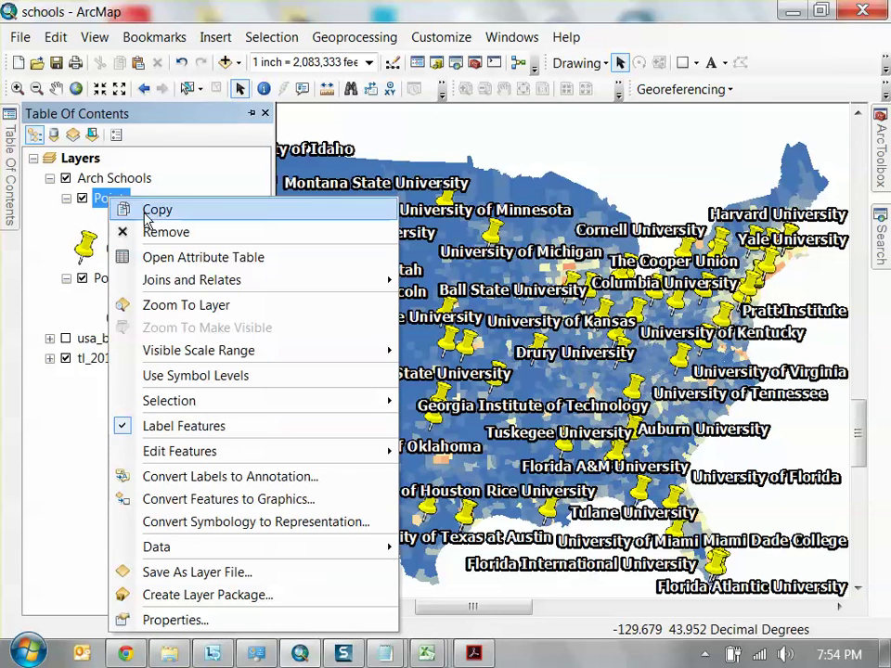
pyautogui.click(201, 257)
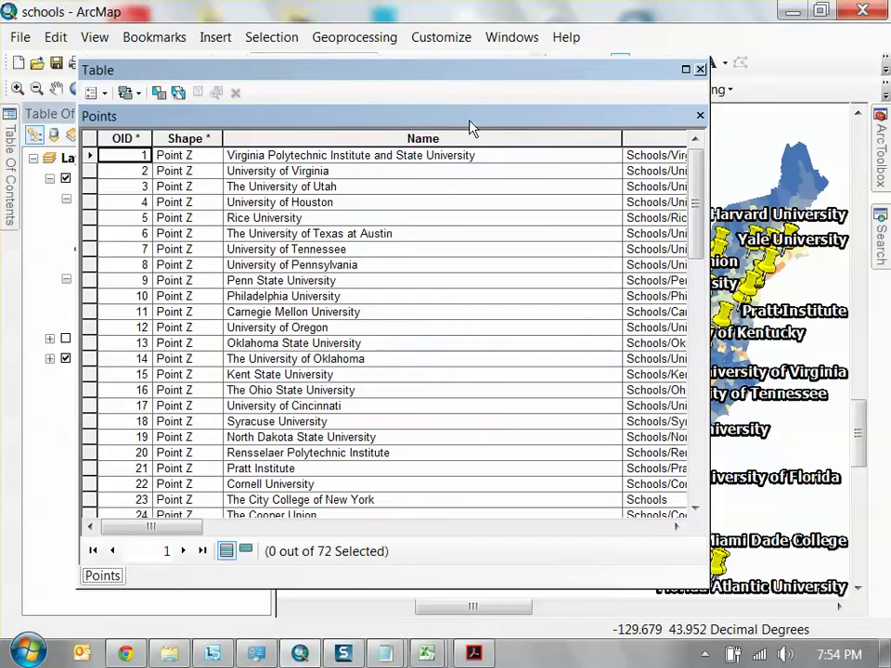
pyautogui.moveTo(400, 74); pyautogui.dragTo(370, 65)
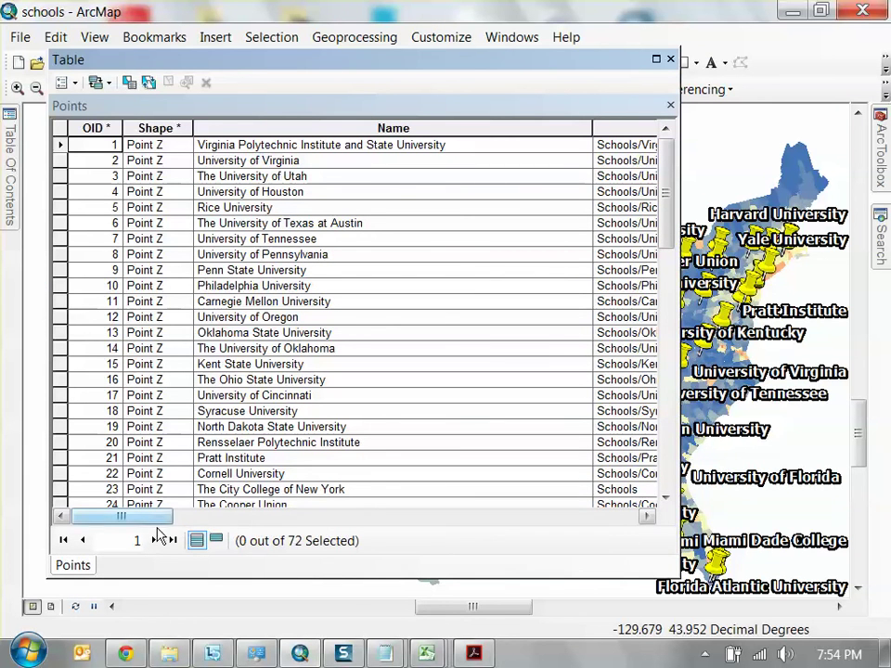
pyautogui.moveTo(94, 520); pyautogui.dragTo(261, 513)
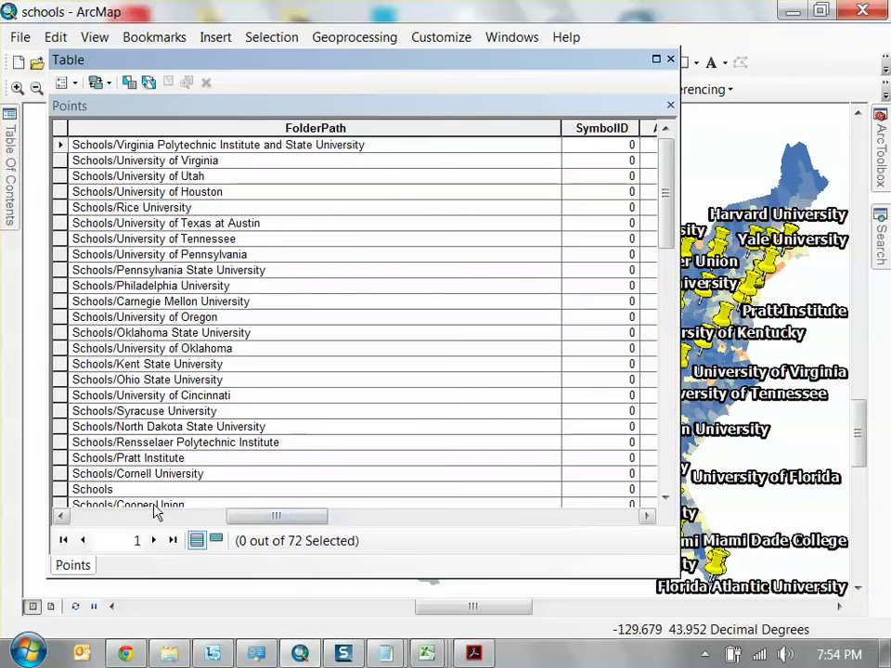
pyautogui.moveTo(298, 525); pyautogui.dragTo(640, 72)
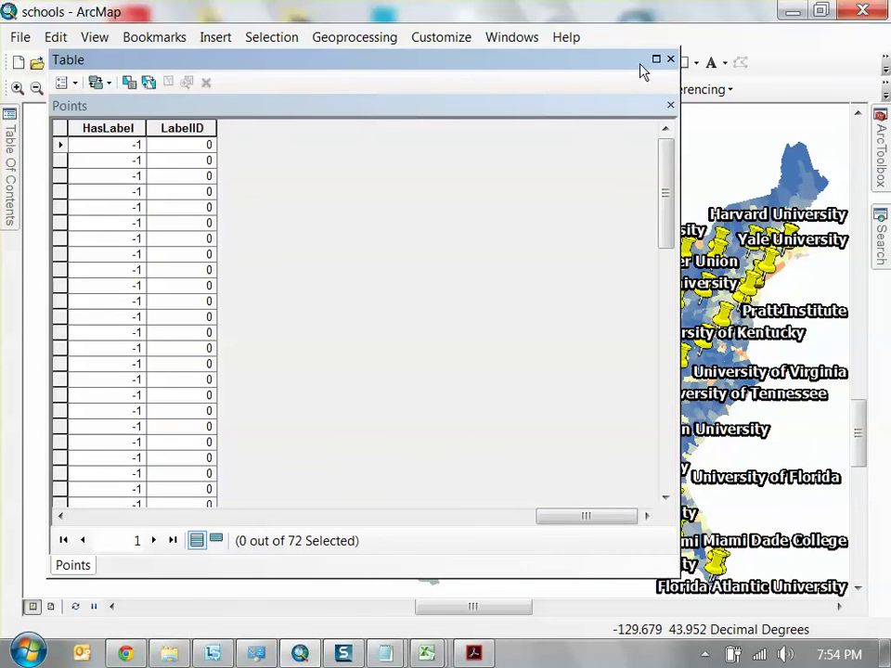
pyautogui.moveTo(581, 518); pyautogui.dragTo(327, 492)
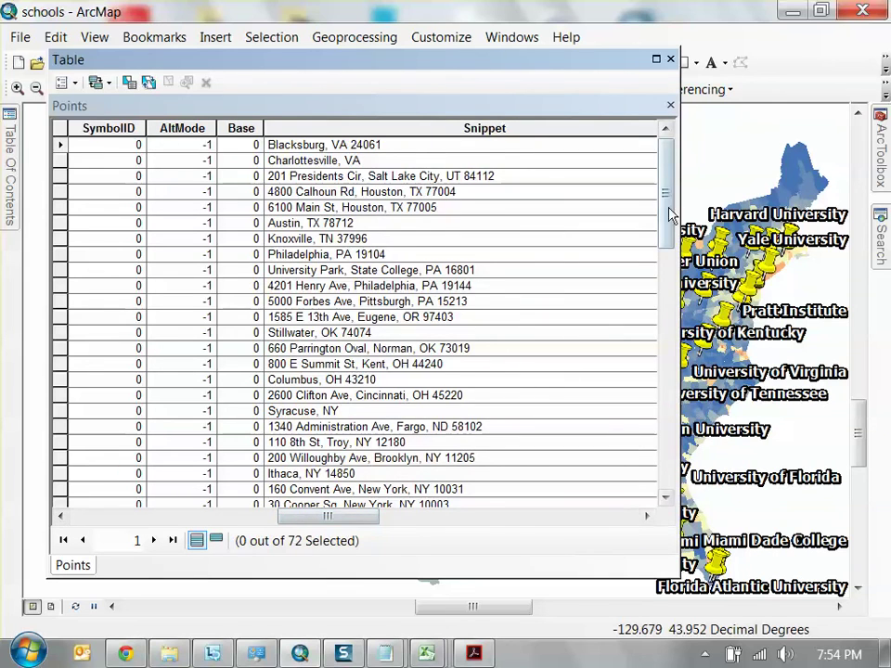
# Delete the SymbolID field from the Points attribute table
pyautogui.moveTo(670, 209); pyautogui.dragTo(671, 139)
pyautogui.click(127, 133)
pyautogui.rightClick(127, 133)
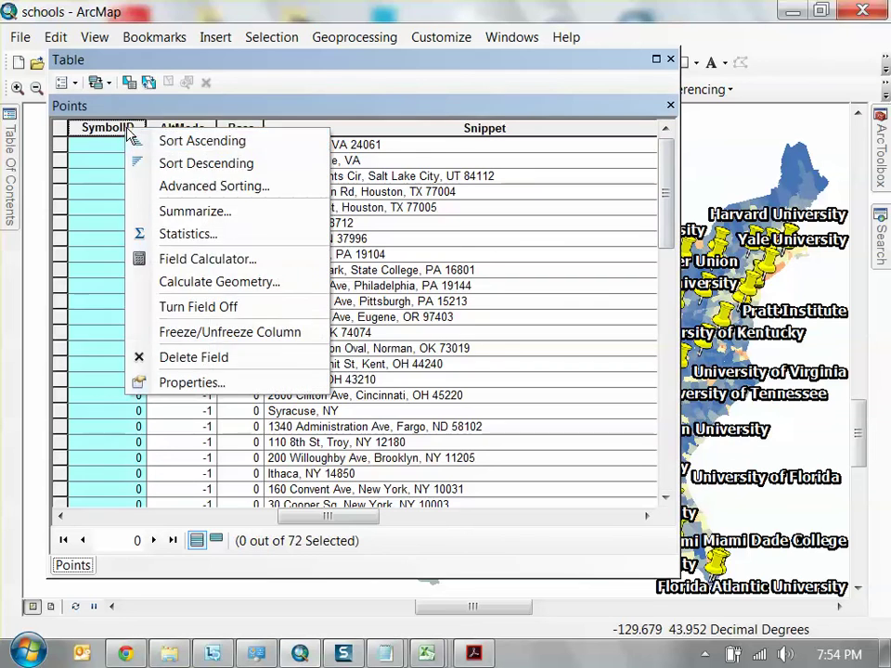
pyautogui.click(232, 364)
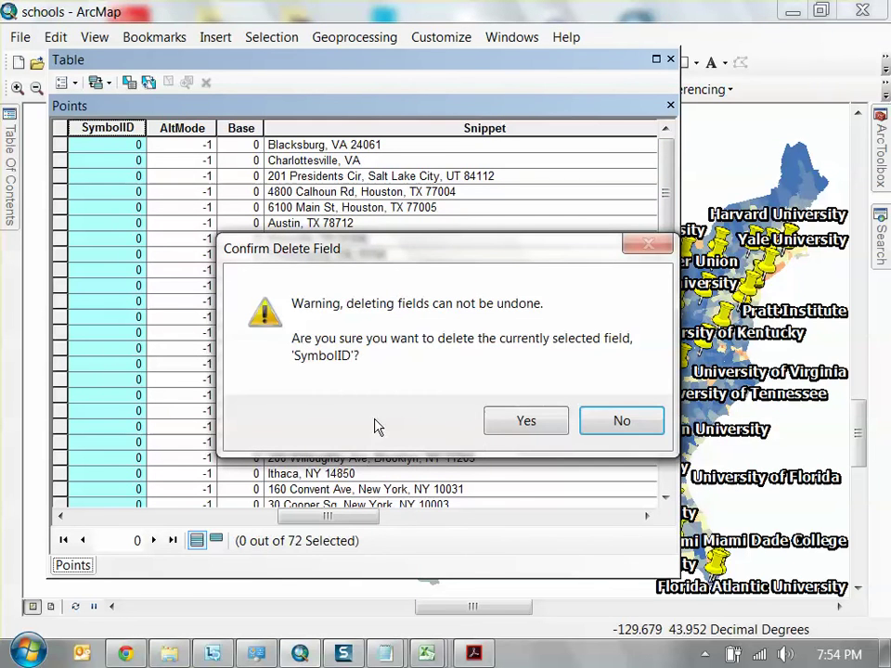
pyautogui.click(527, 422)
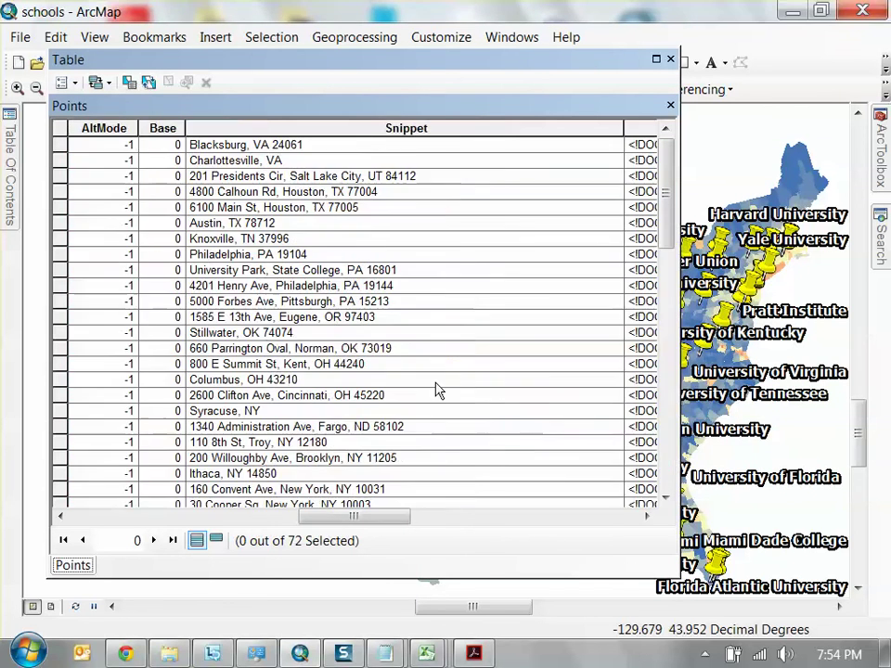
# Delete the AltMode field from the Points attribute table
pyautogui.moveTo(669, 190); pyautogui.dragTo(662, 124)
pyautogui.rightClick(121, 132)
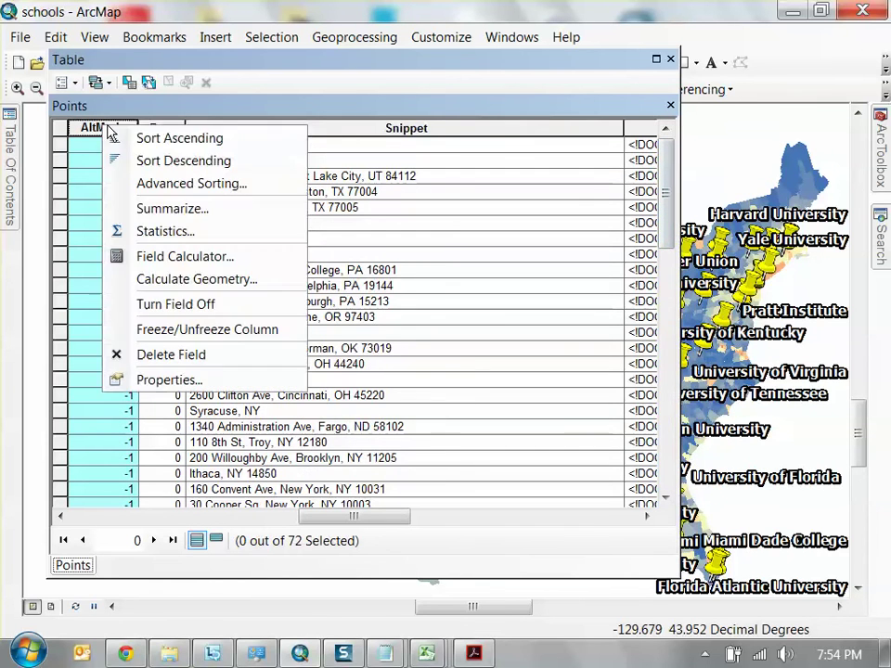
pyautogui.click(189, 353)
pyautogui.click(524, 424)
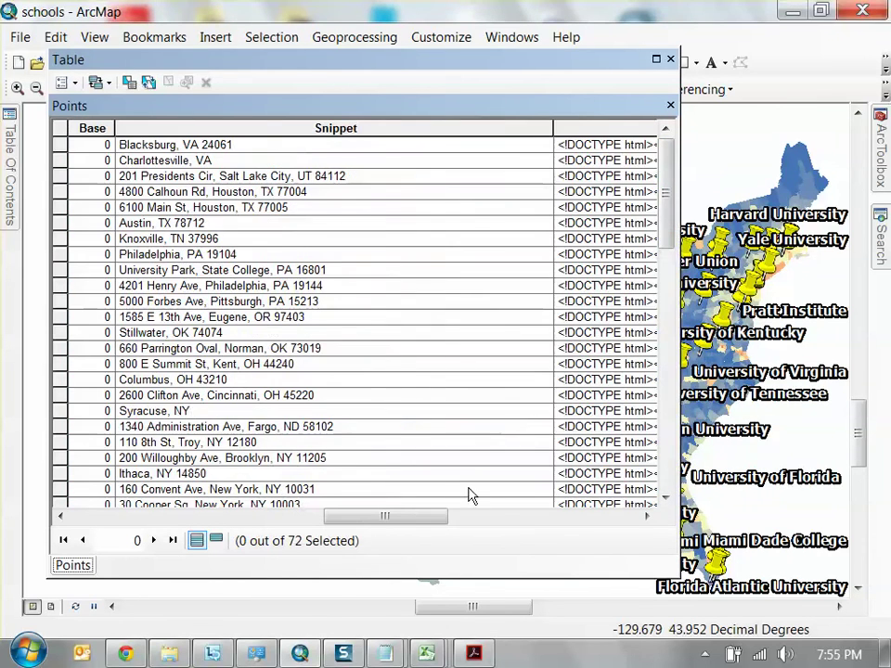
# Delete the Base field from the Points attribute table
pyautogui.moveTo(423, 529)
pyautogui.mouseDown()
pyautogui.moveTo(381, 533)
pyautogui.moveTo(408, 526)
pyautogui.mouseUp()
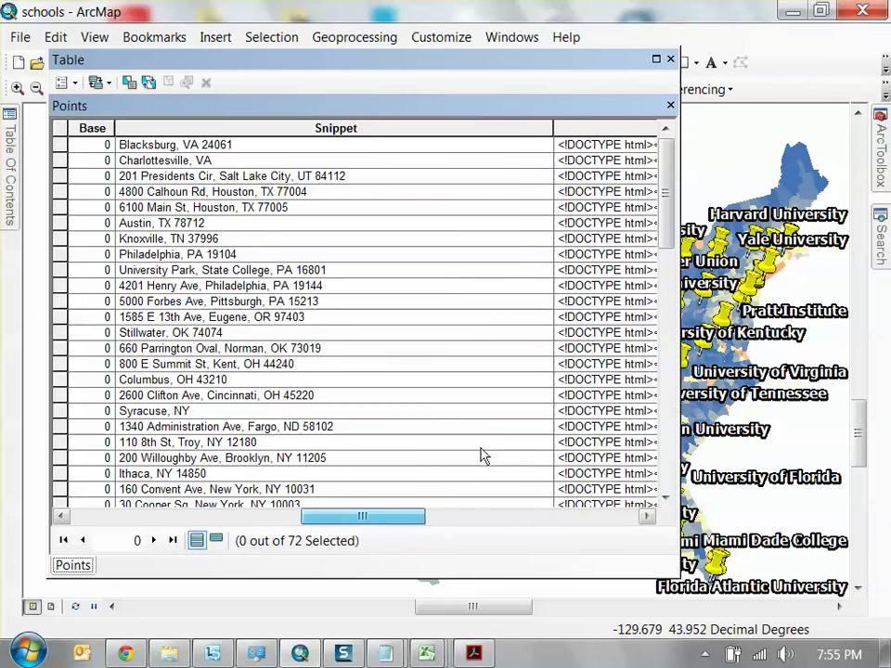
pyautogui.click(83, 129)
pyautogui.moveTo(667, 193); pyautogui.dragTo(183, 115)
pyautogui.rightClick(110, 128)
pyautogui.click(179, 362)
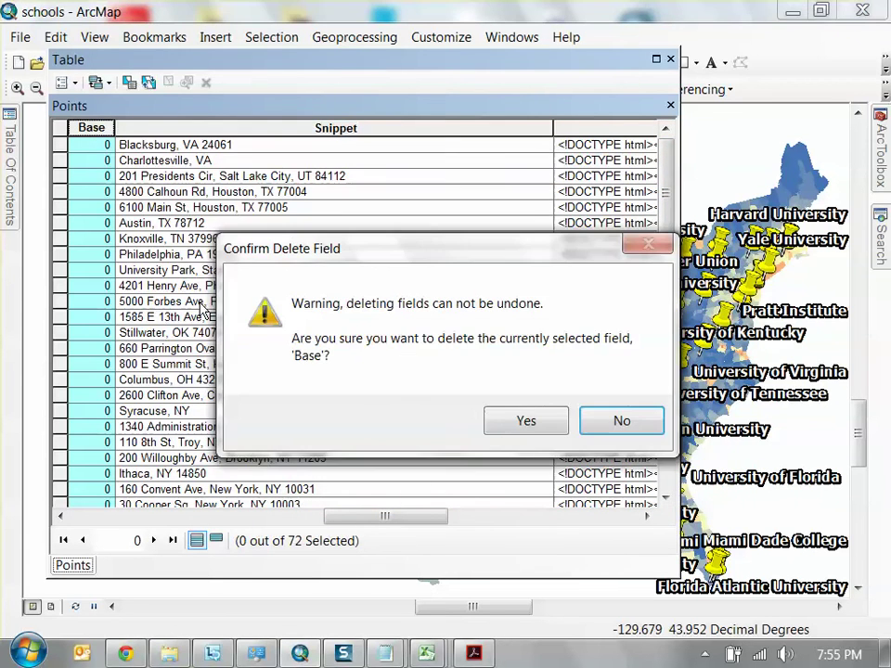
pyautogui.click(505, 423)
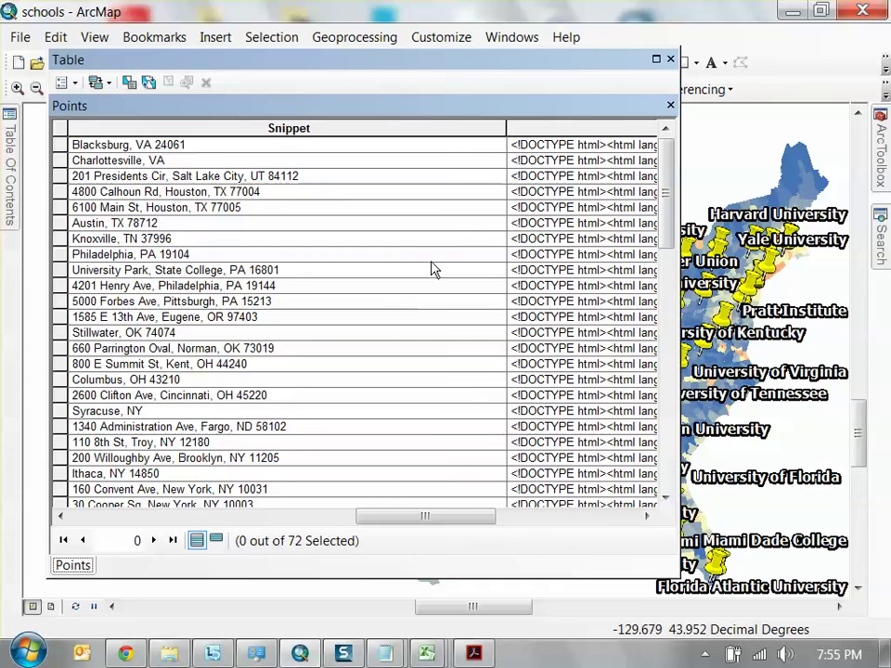
# Delete the PopupInfo field from the Points attribute table and close the table
pyautogui.moveTo(462, 517); pyautogui.dragTo(526, 525)
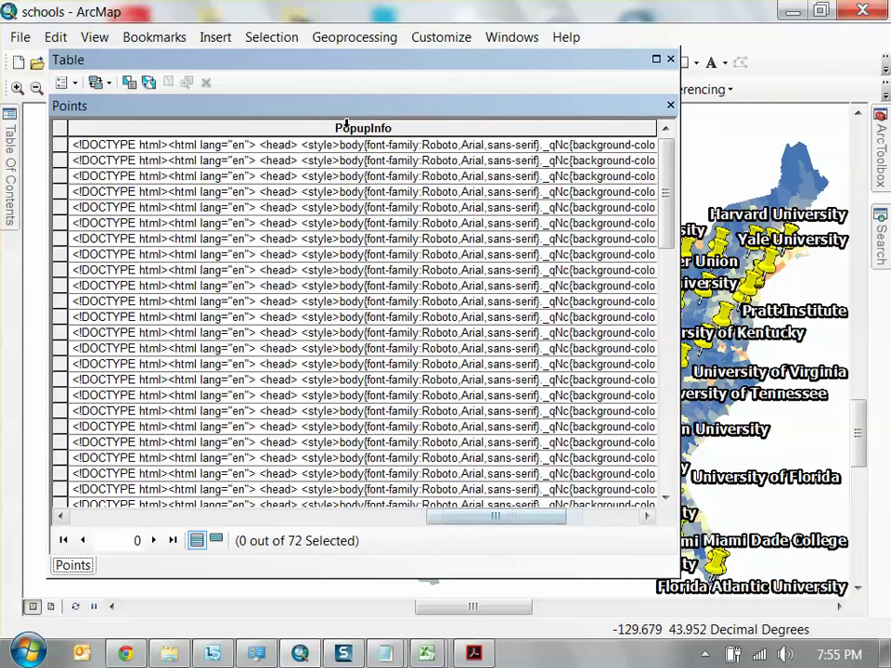
pyautogui.click(346, 124)
pyautogui.rightClick(393, 128)
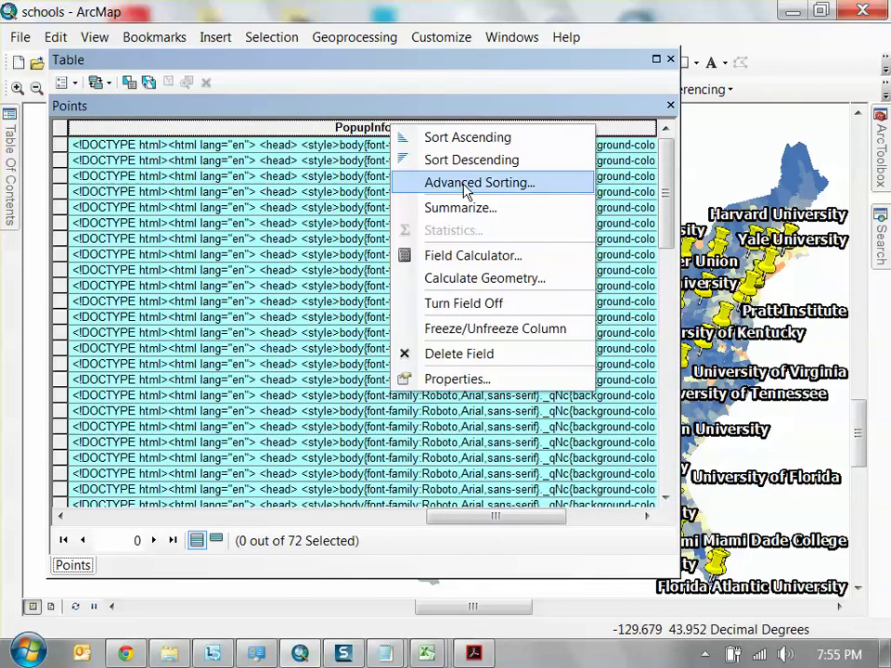
pyautogui.click(487, 353)
pyautogui.click(537, 426)
pyautogui.moveTo(511, 513); pyautogui.dragTo(170, 526)
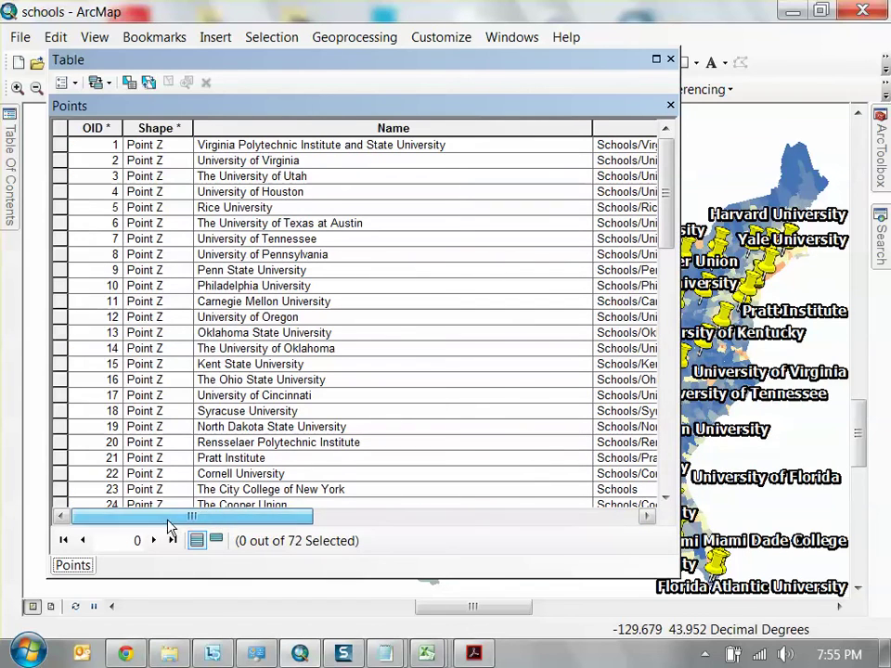
pyautogui.click(670, 58)
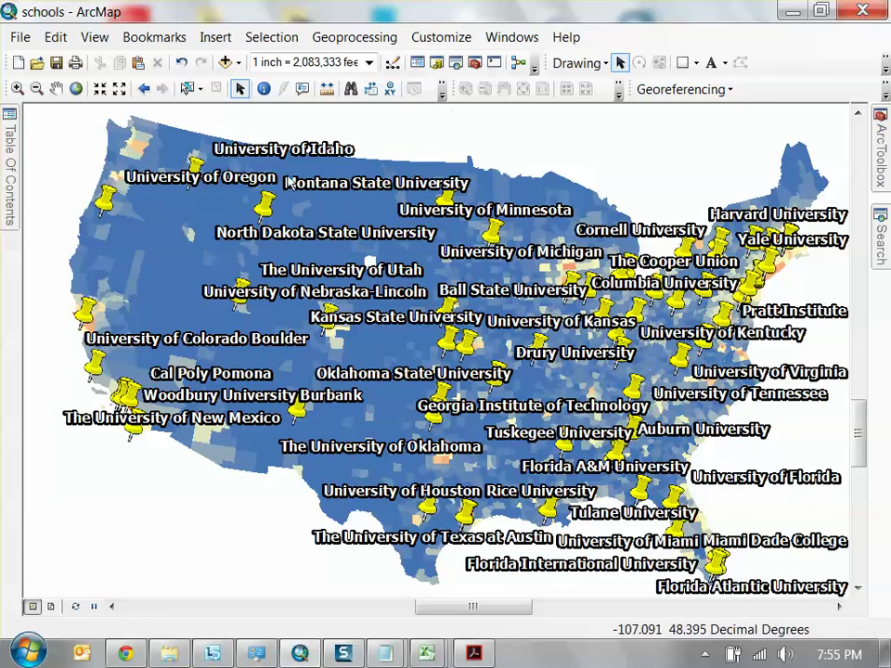
# Export all features of the Points layer in the data frame's coordinate system as arch_schools.shp in the GIS folder, and add it to the map
pyautogui.moveTo(11, 178)
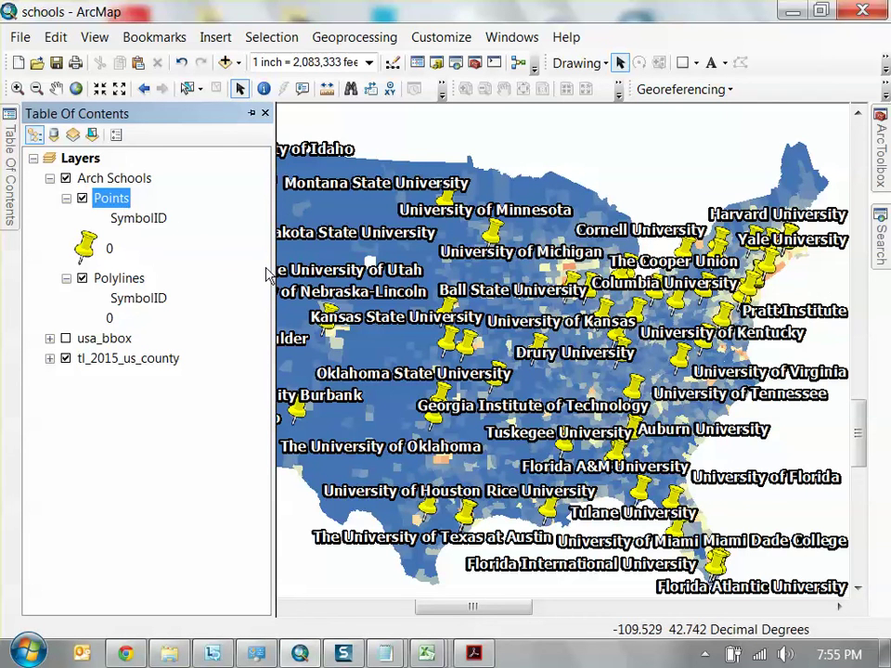
pyautogui.rightClick(501, 305)
pyautogui.click(436, 231)
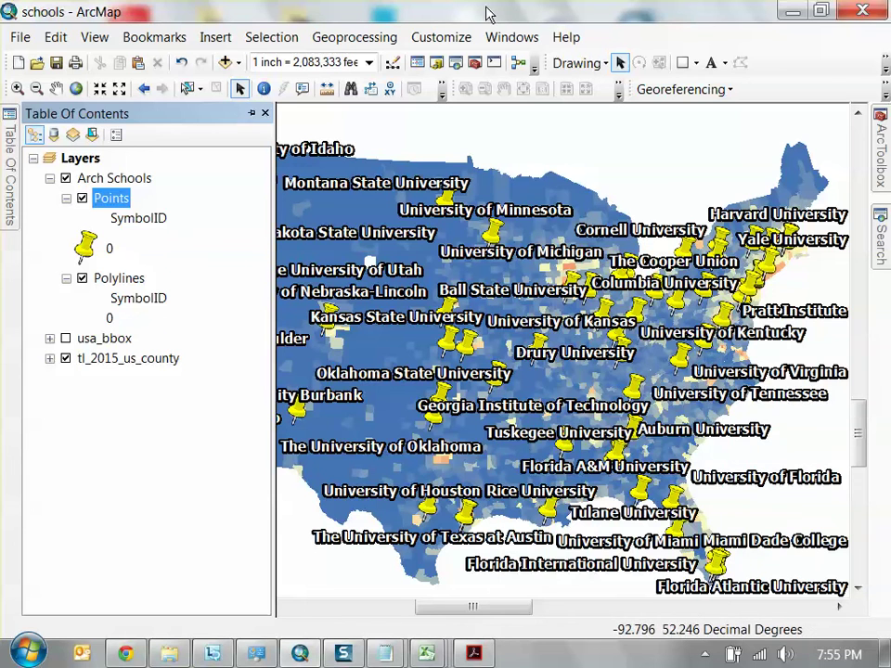
pyautogui.rightClick(110, 206)
pyautogui.moveTo(356, 553)
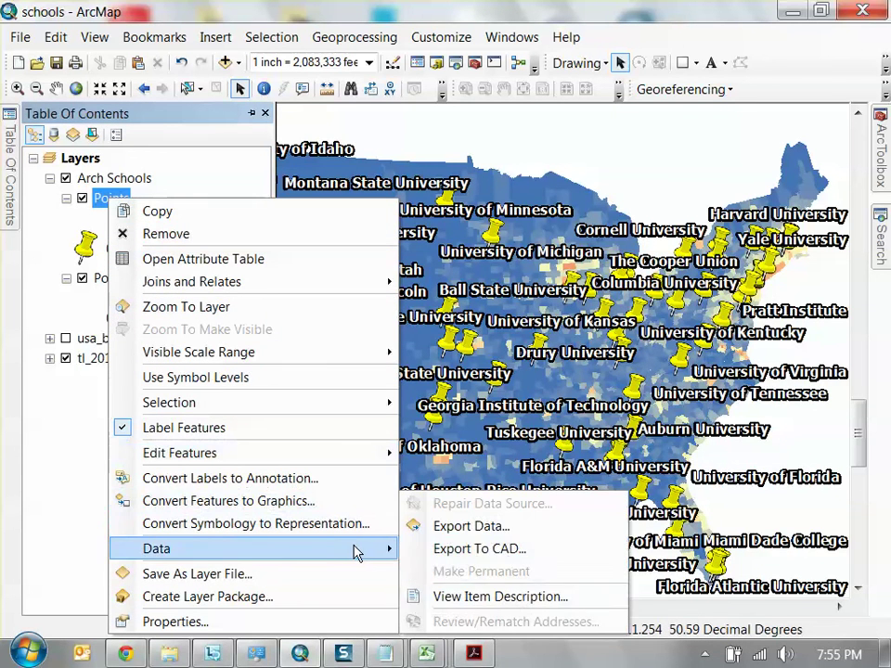
pyautogui.click(478, 527)
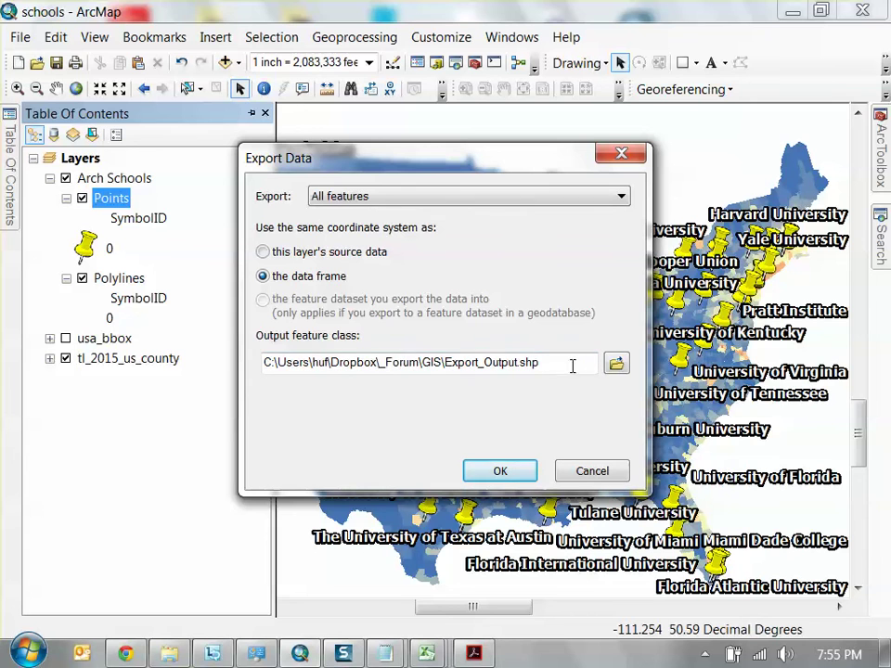
pyautogui.doubleClick(513, 362)
pyautogui.moveTo(502, 362); pyautogui.dragTo(514, 363)
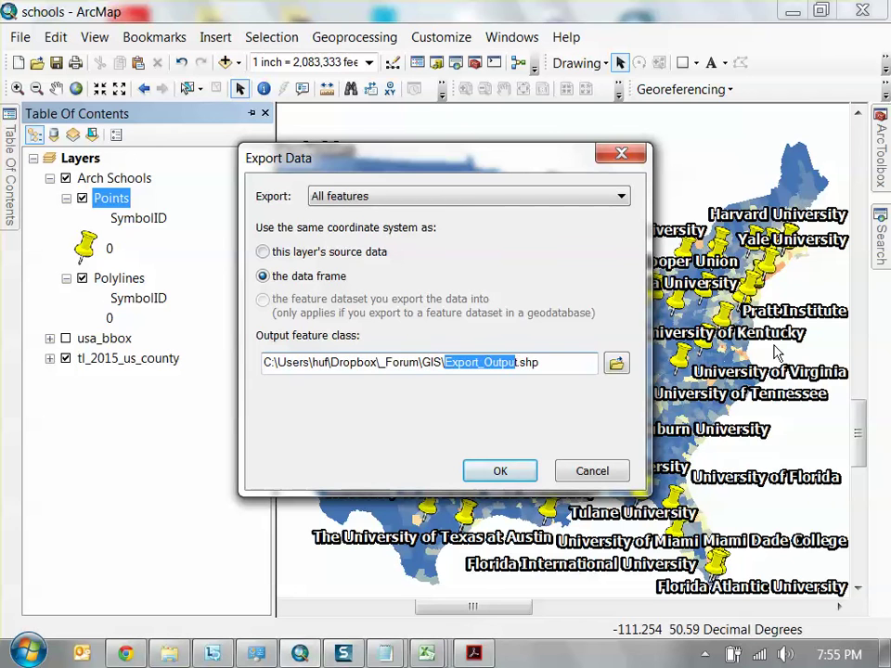
pyautogui.press('Delete')
pyautogui.press('Delete')
pyautogui.write('arc')
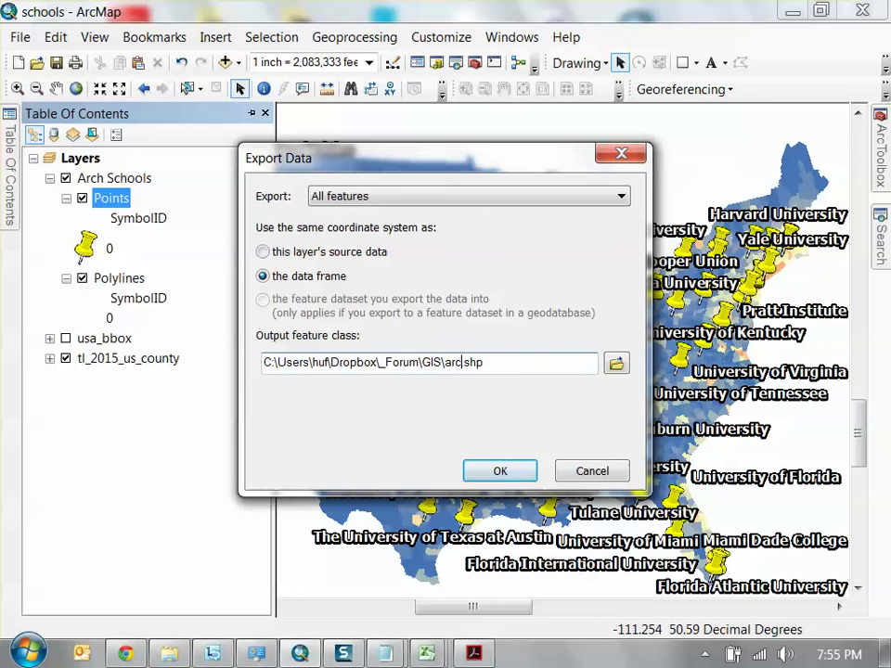
pyautogui.write('h_school')
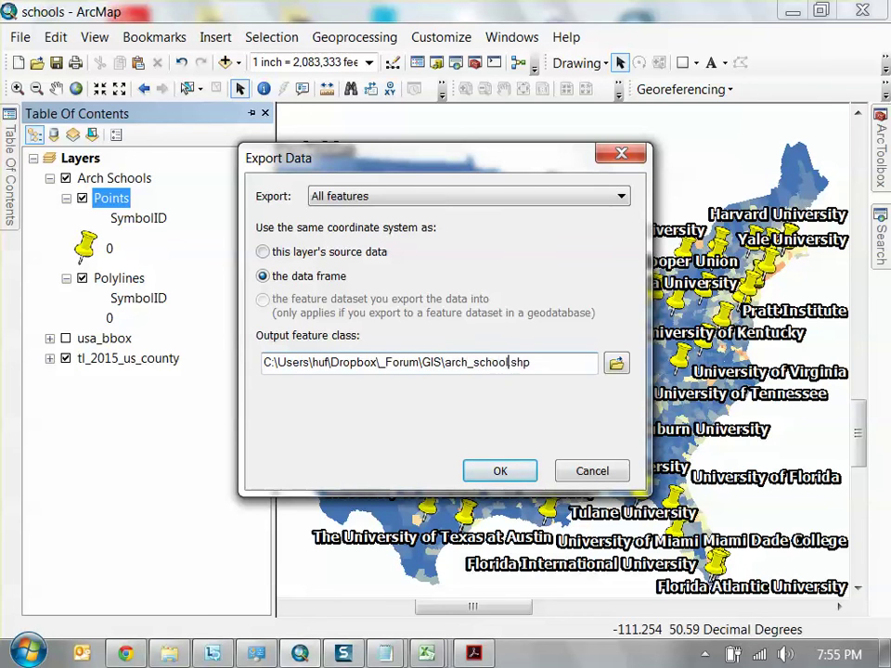
pyautogui.write('s')
pyautogui.click(500, 470)
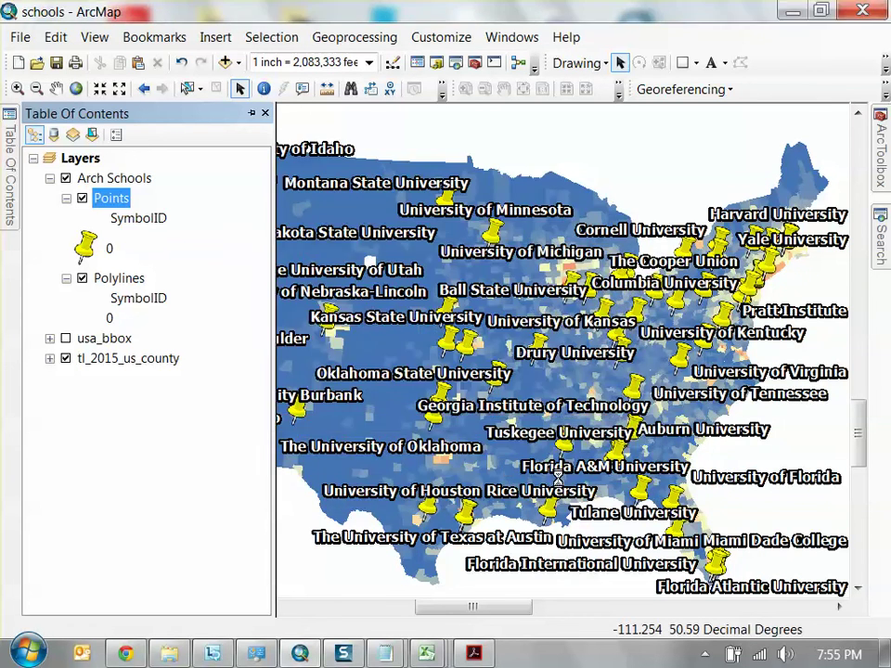
pyautogui.click(526, 409)
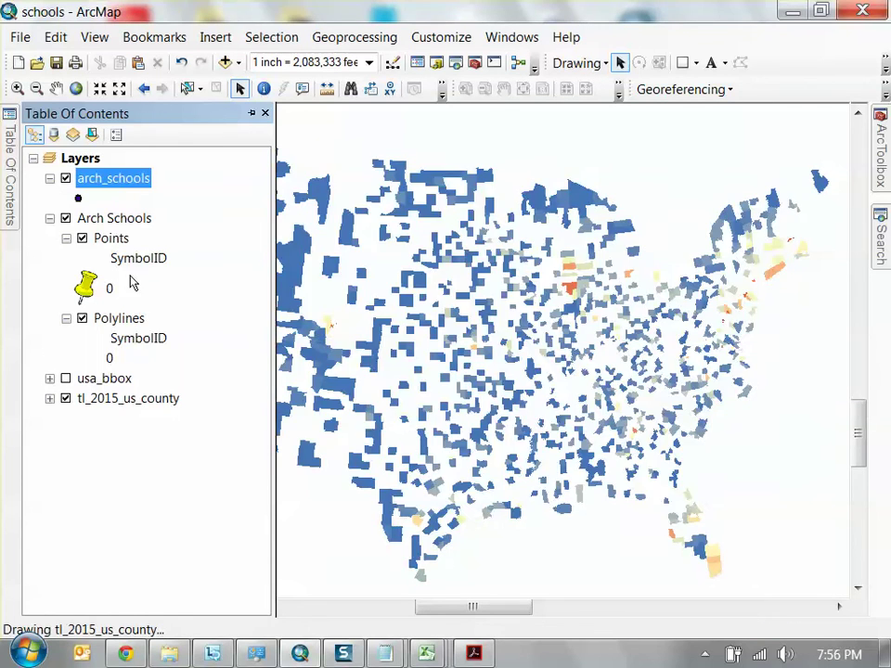
# Remove the Arch Schools group layer from the map, leaving the arch_schools points over the counties
pyautogui.click(100, 220)
pyautogui.click(49, 218)
pyautogui.rightClick(103, 221)
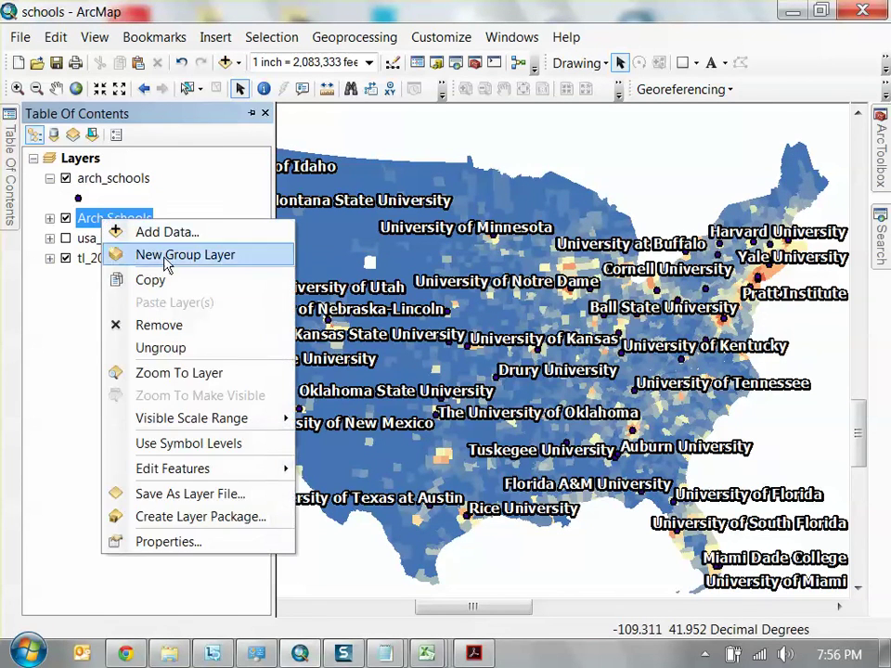
pyautogui.click(159, 325)
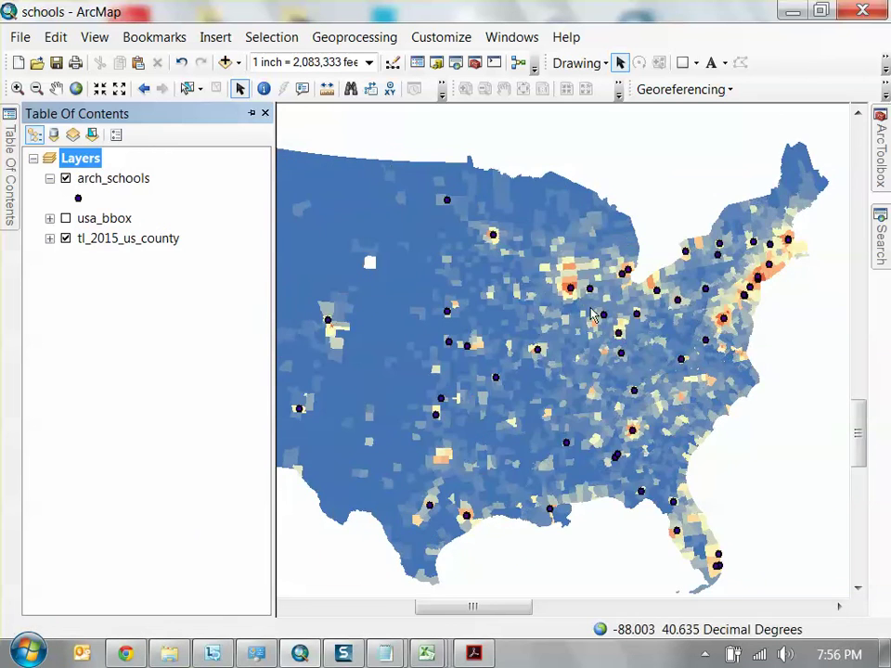
pyautogui.scroll(-2, 594, 316)
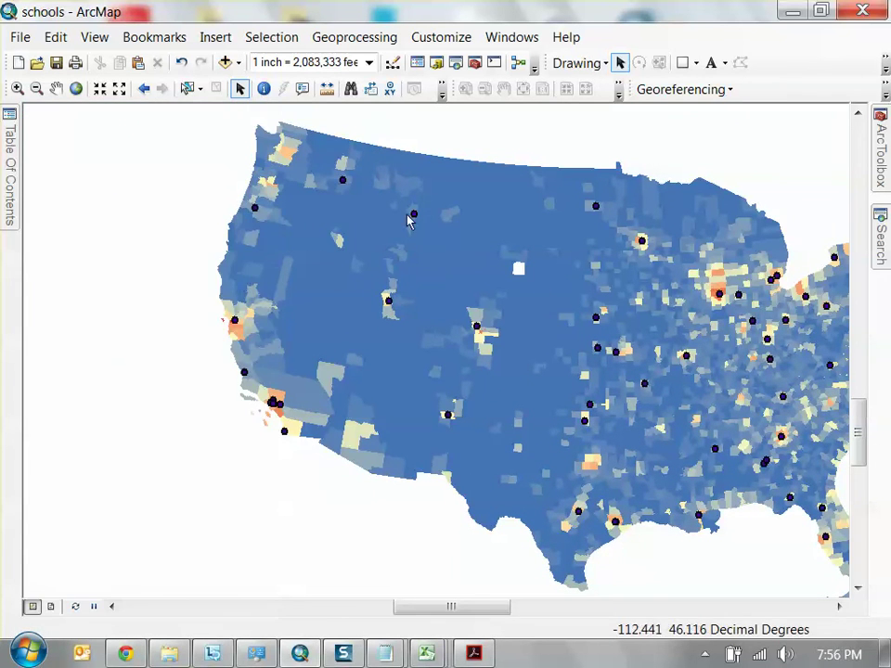
pyautogui.press('Right')
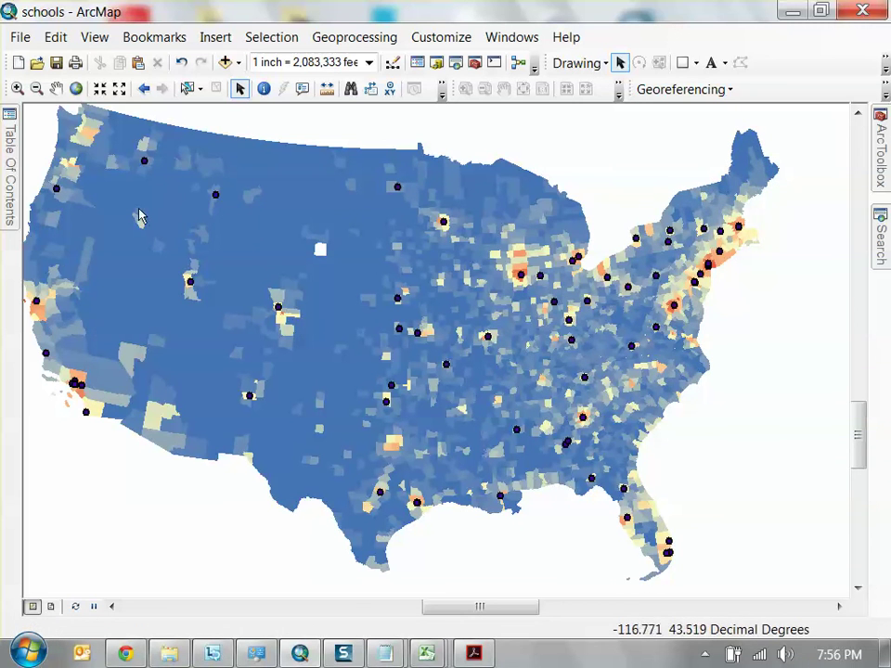
pyautogui.press('Left')
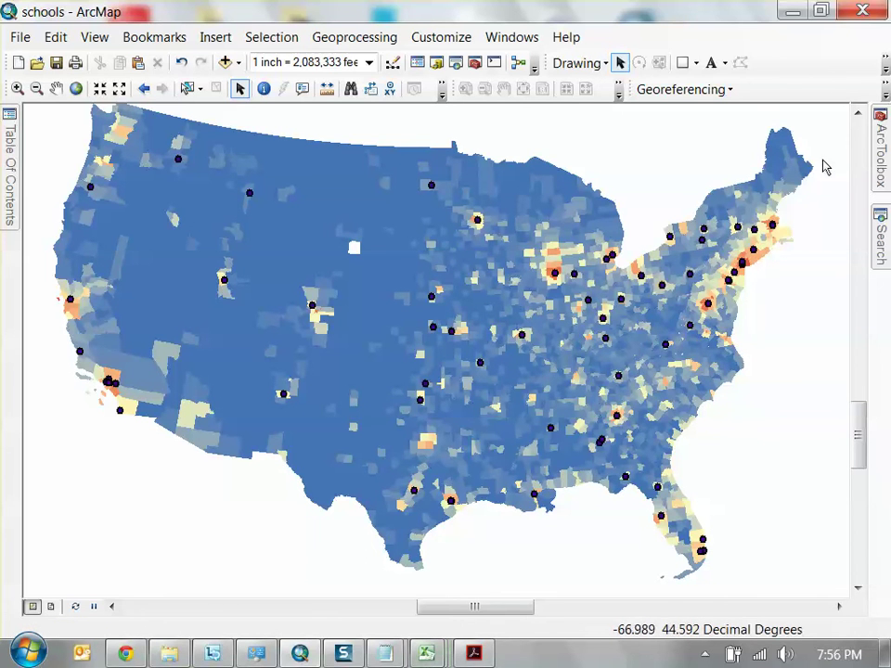
# Minimize ArcMap and switch to the Book1 workbook in Excel
pyautogui.click(792, 12)
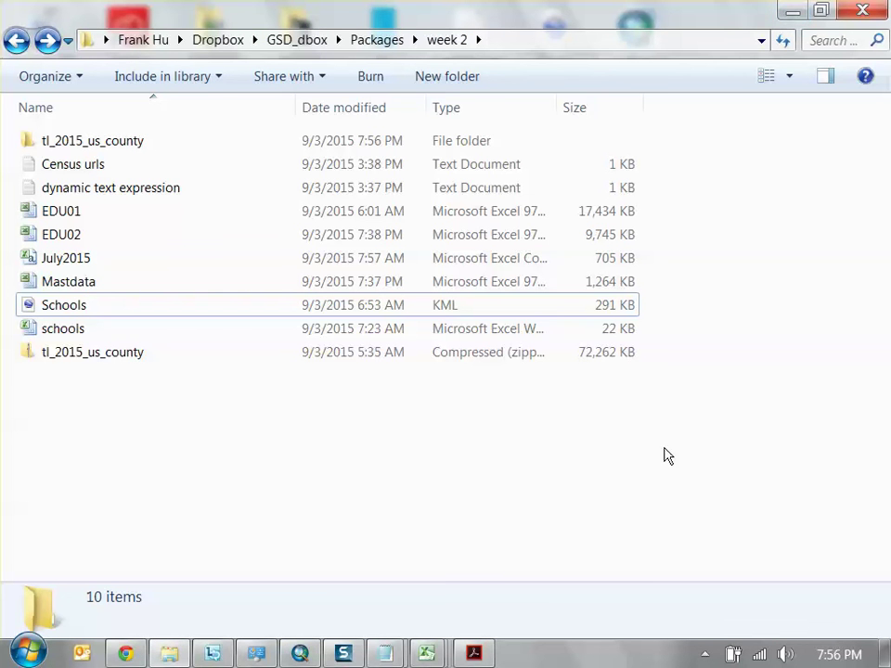
pyautogui.moveTo(434, 657)
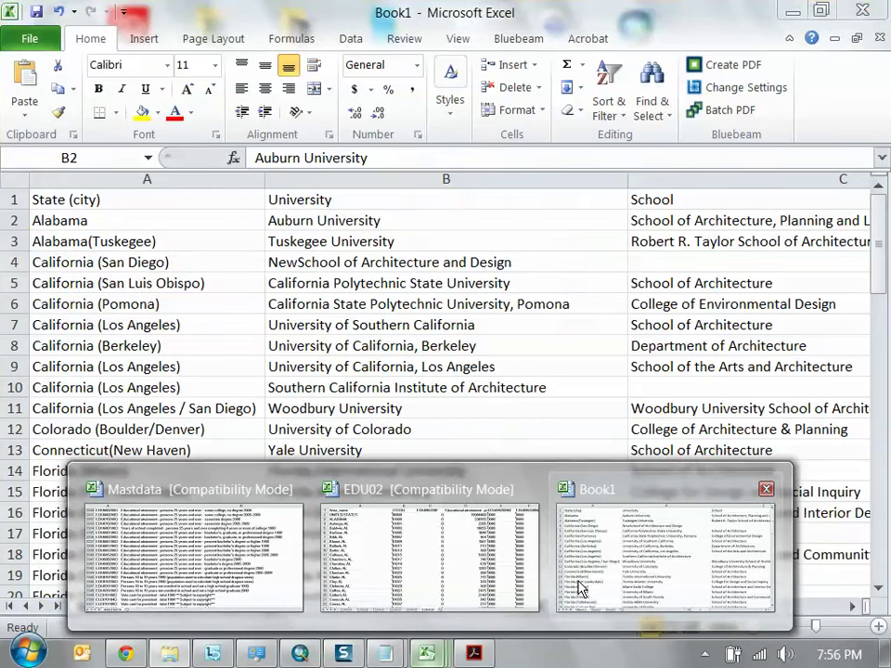
pyautogui.click(577, 587)
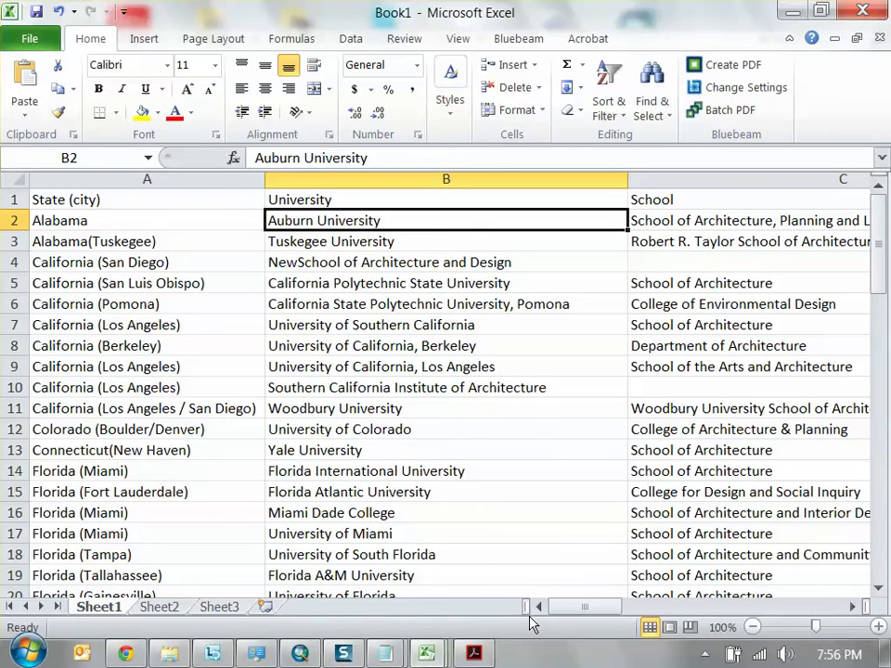
pyautogui.moveTo(583, 607); pyautogui.dragTo(543, 594)
pyautogui.press('Up')
pyautogui.rightClick(279, 201)
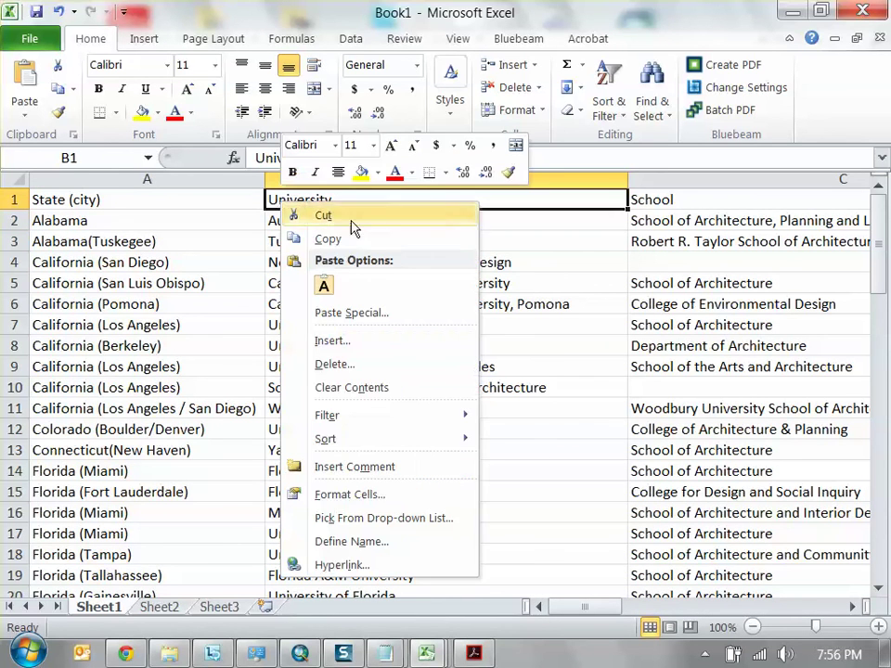
pyautogui.click(382, 342)
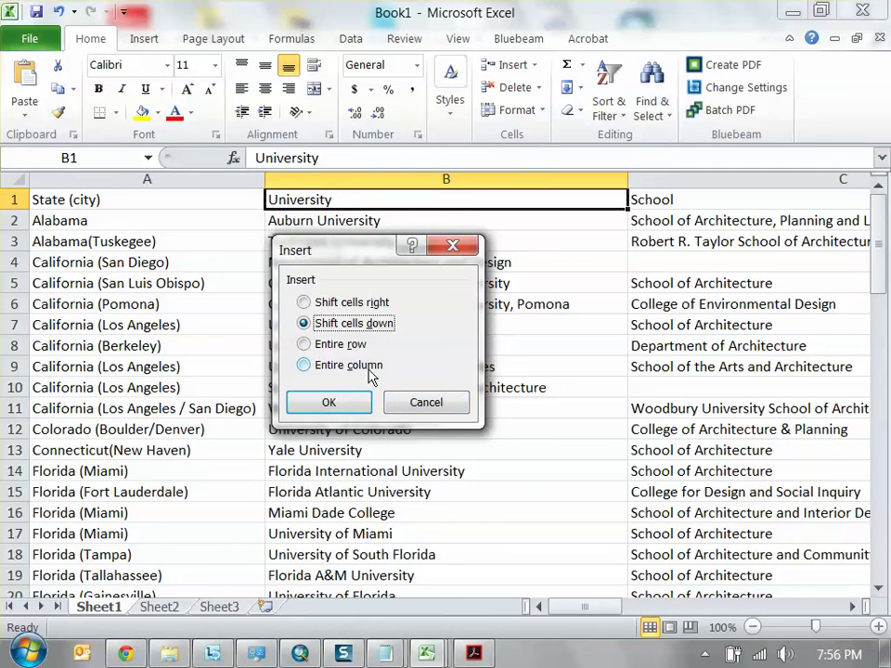
pyautogui.click(425, 403)
# Insert an empty column before the University column in Sheet1
pyautogui.click(310, 178)
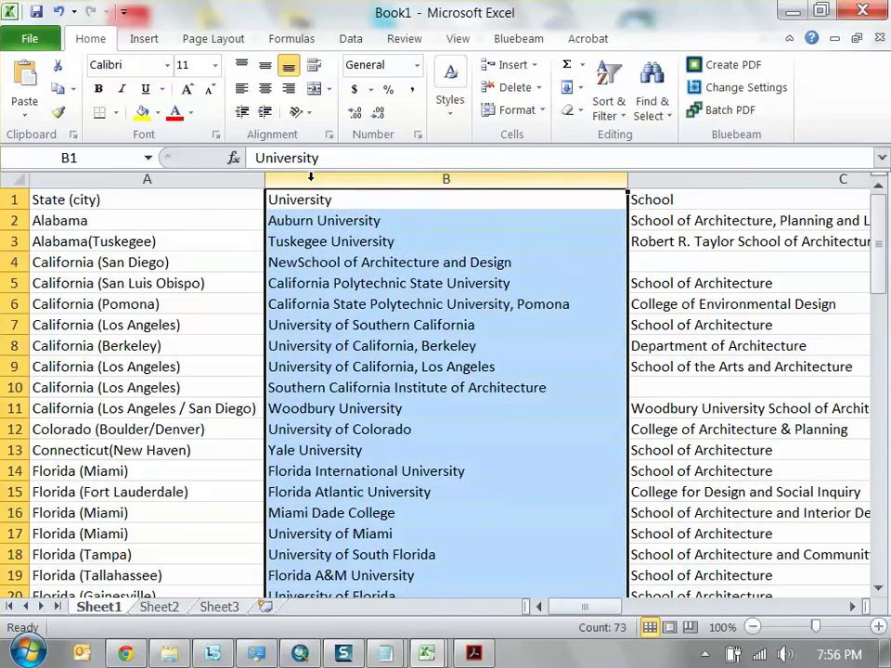
pyautogui.rightClick(312, 178)
pyautogui.click(378, 318)
pyautogui.click(581, 234)
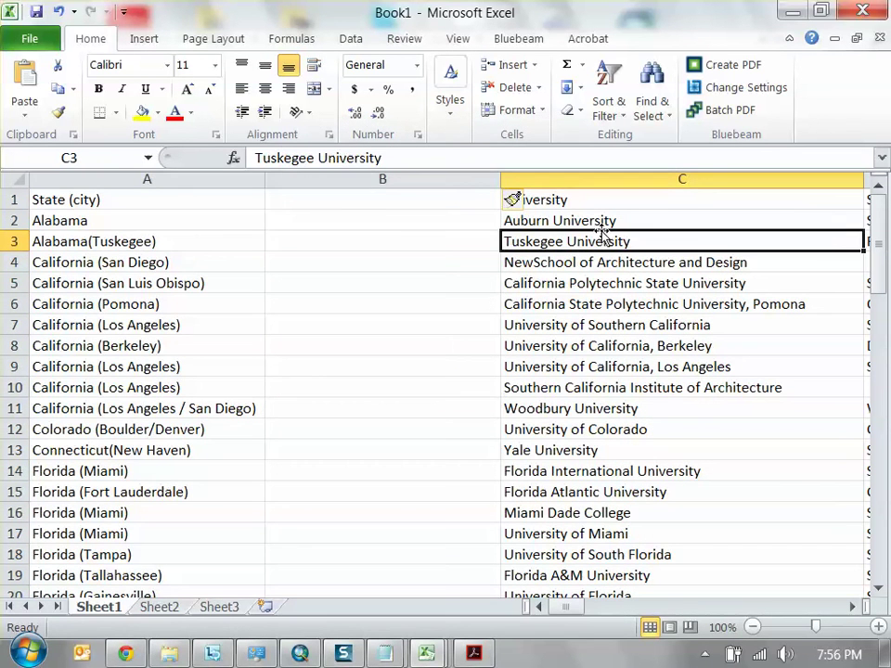
# Enter the header Rankings in cell B1 of the new column
pyautogui.doubleClick(379, 197)
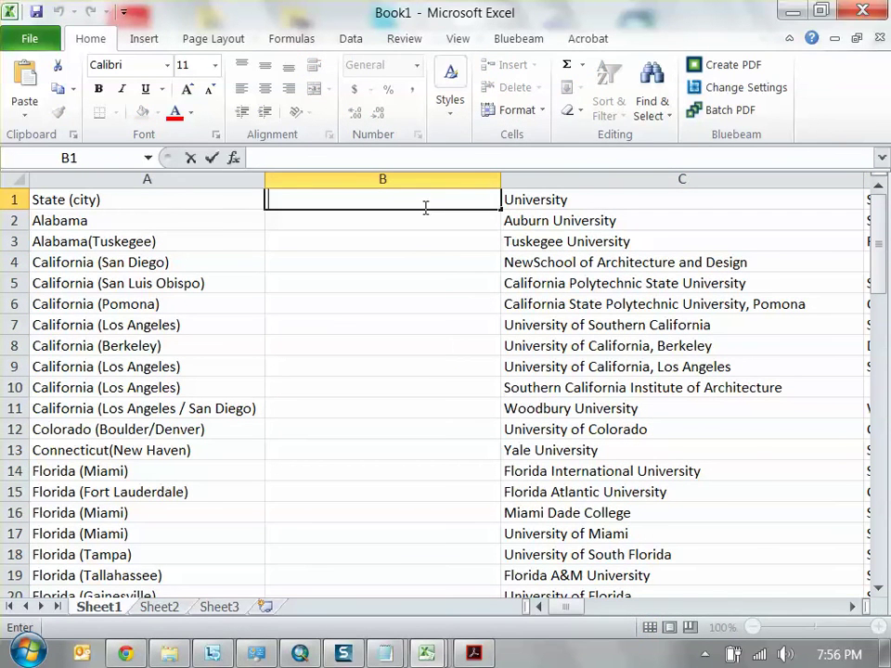
pyautogui.write('rfa')
pyautogui.press('BackSpace')
pyautogui.press('BackSpace')
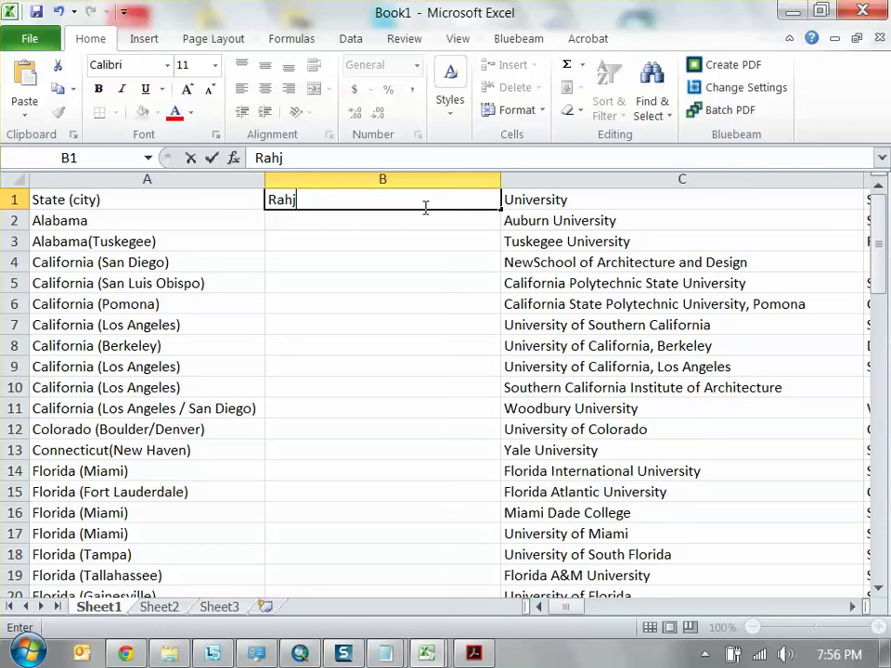
pyautogui.press('BackSpace')
pyautogui.press('BackSpace')
pyautogui.write('nkings')
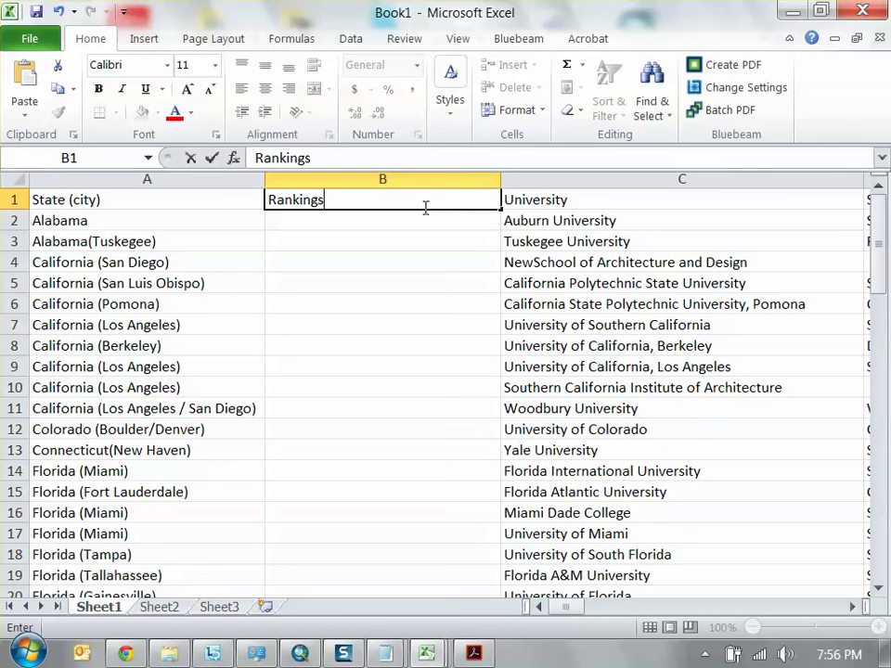
pyautogui.click(433, 239)
pyautogui.click(450, 219)
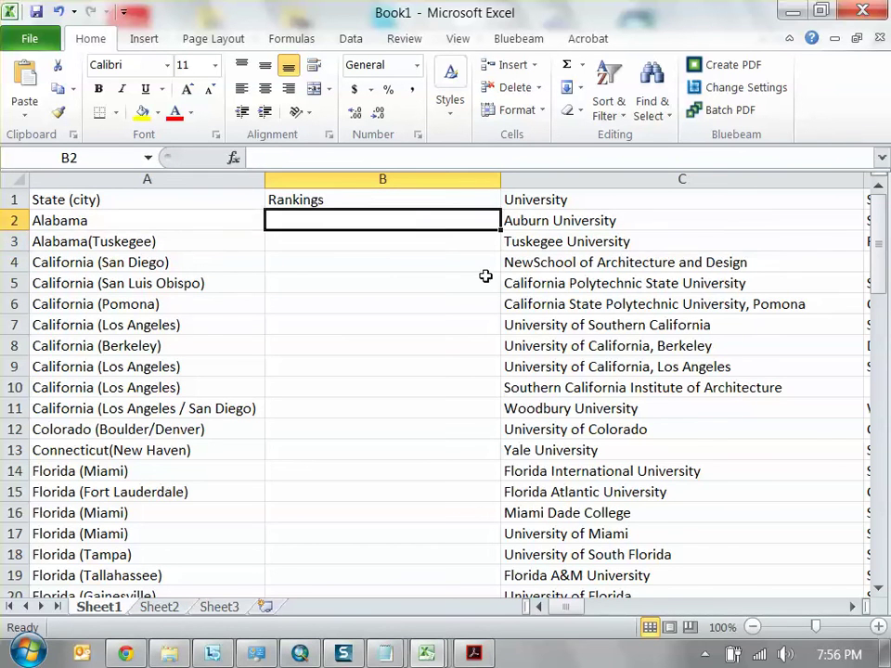
# Look through the list of universities beside the empty Rankings column
pyautogui.scroll(-19, 485, 277)
pyautogui.scroll(11, 449, 426)
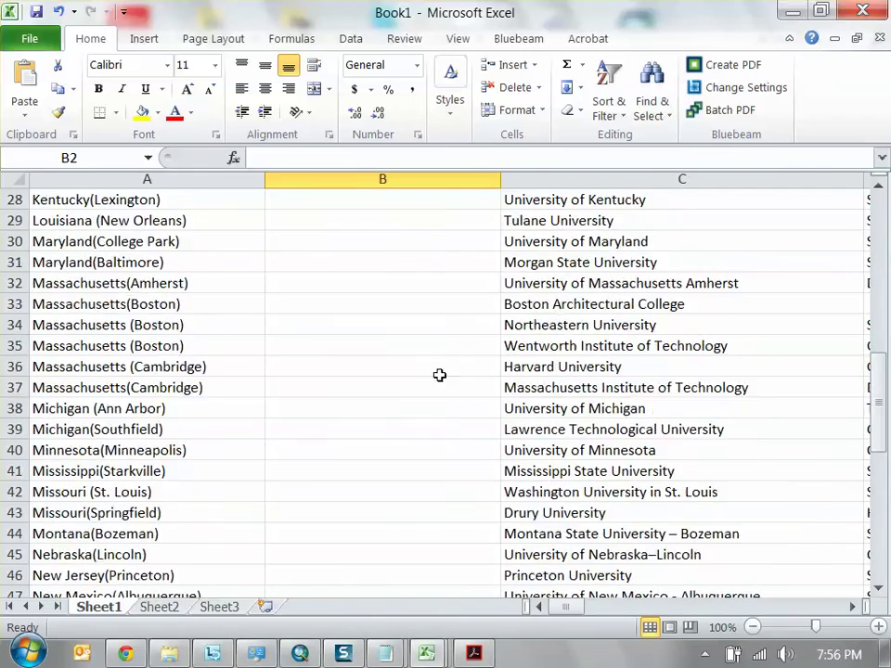
pyautogui.click(436, 261)
pyautogui.click(442, 453)
pyautogui.click(464, 554)
pyautogui.click(454, 325)
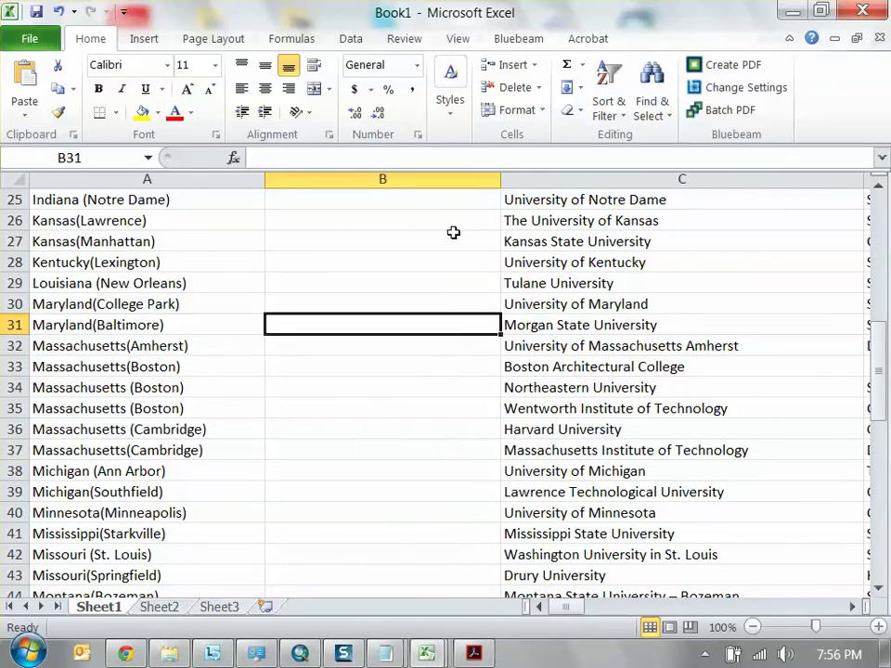
pyautogui.click(454, 242)
pyautogui.scroll(-1, 454, 430)
pyautogui.scroll(1, 453, 430)
pyautogui.click(454, 430)
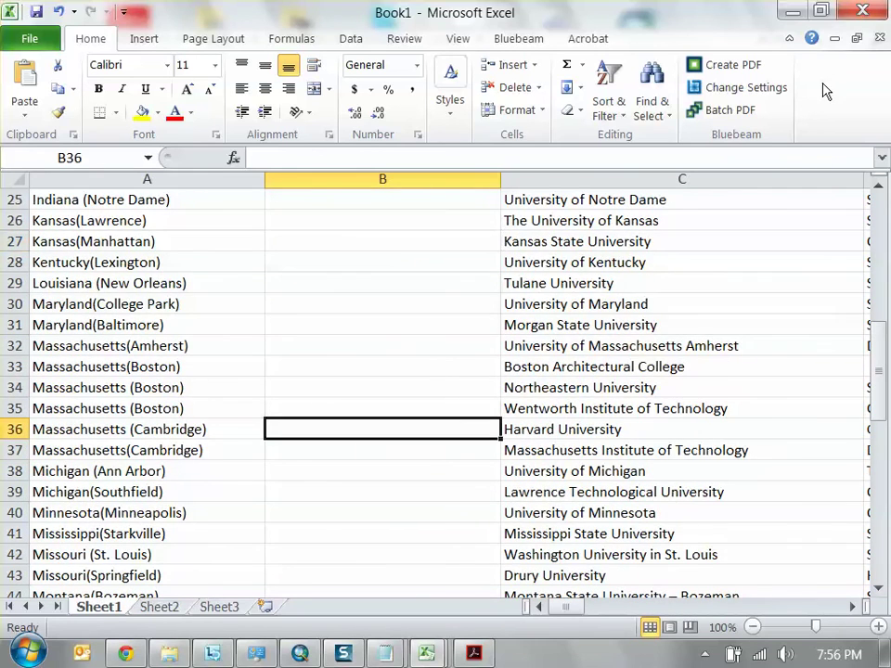
# Close the Book1 workbook without saving and minimize the EDU02 workbook
pyautogui.click(863, 10)
pyautogui.click(447, 370)
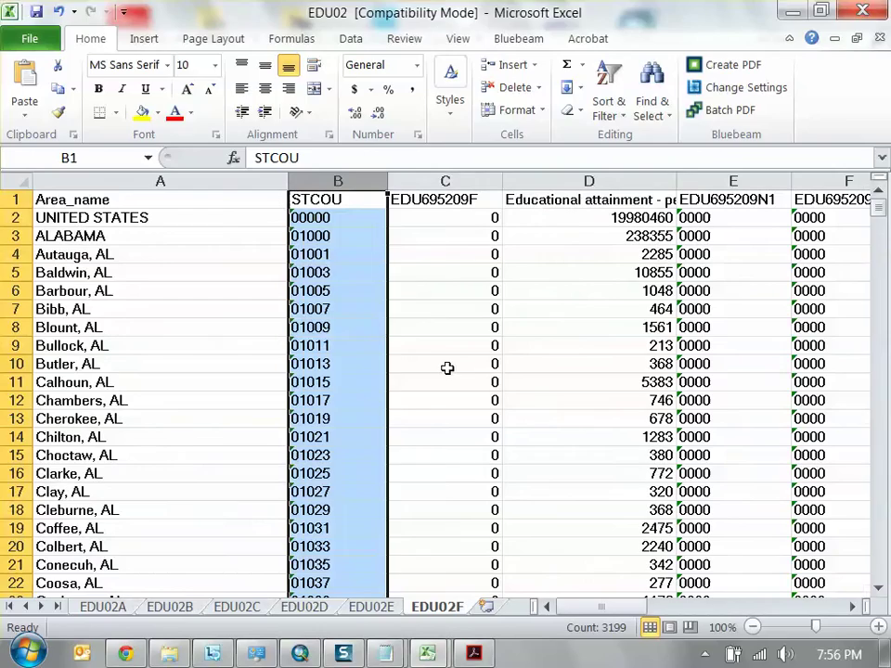
pyautogui.click(793, 10)
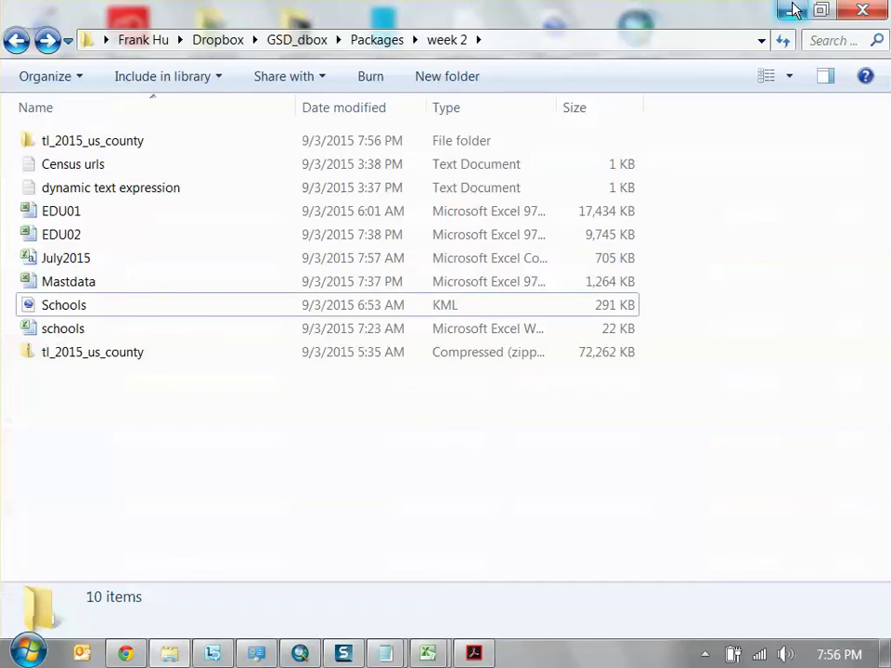
# Open the schools Excel workbook from the week 2 folder and widen column C with the undergraduate rankings
pyautogui.click(90, 334)
pyautogui.doubleClick(84, 334)
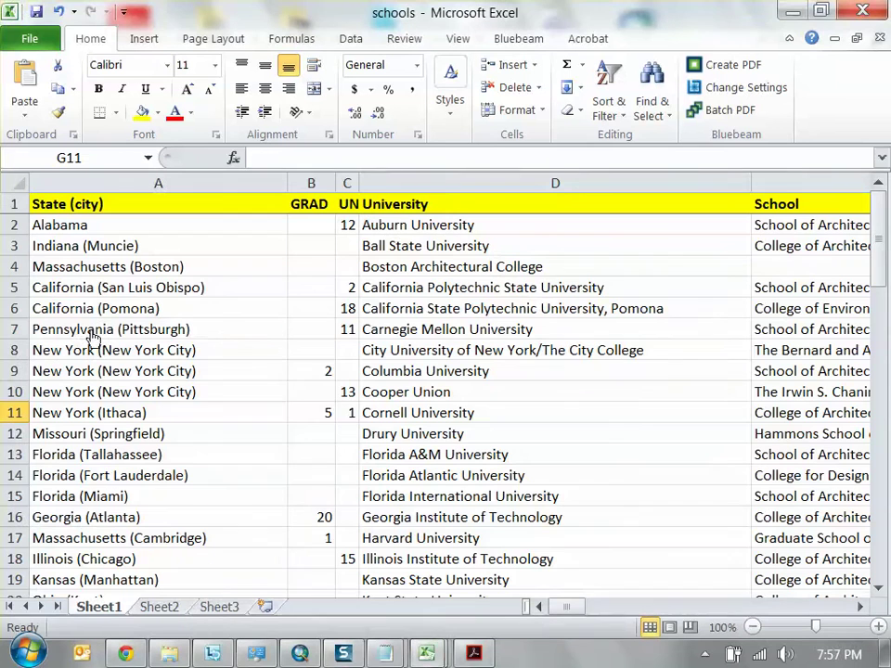
pyautogui.moveTo(358, 183); pyautogui.dragTo(390, 183)
# Review the graduate and undergraduate rankings in the schools workbook, check the rankings PDF in Acrobat, and close the PDF
pyautogui.scroll(-20, 398, 295)
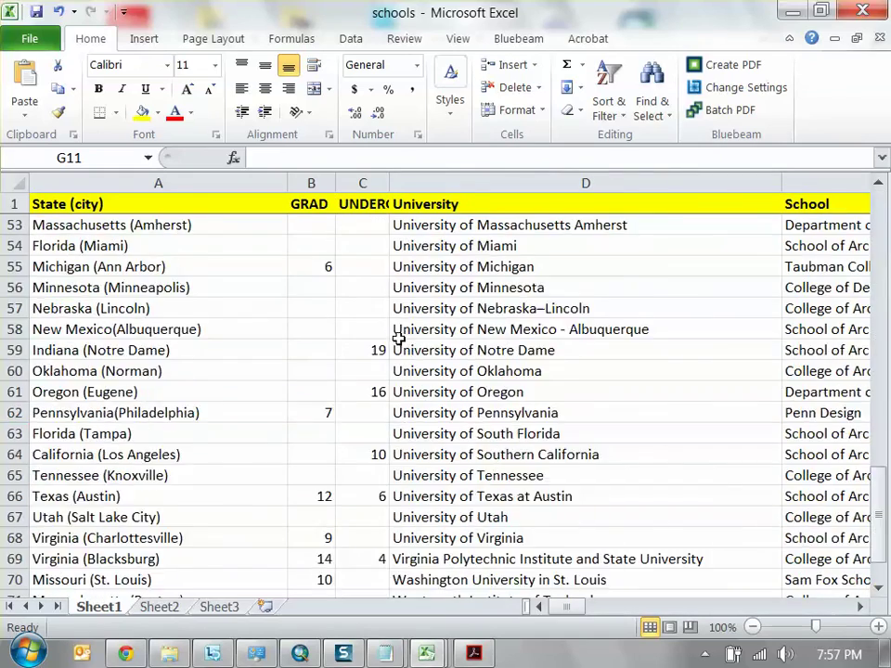
pyautogui.scroll(8, 400, 364)
pyautogui.scroll(13, 397, 360)
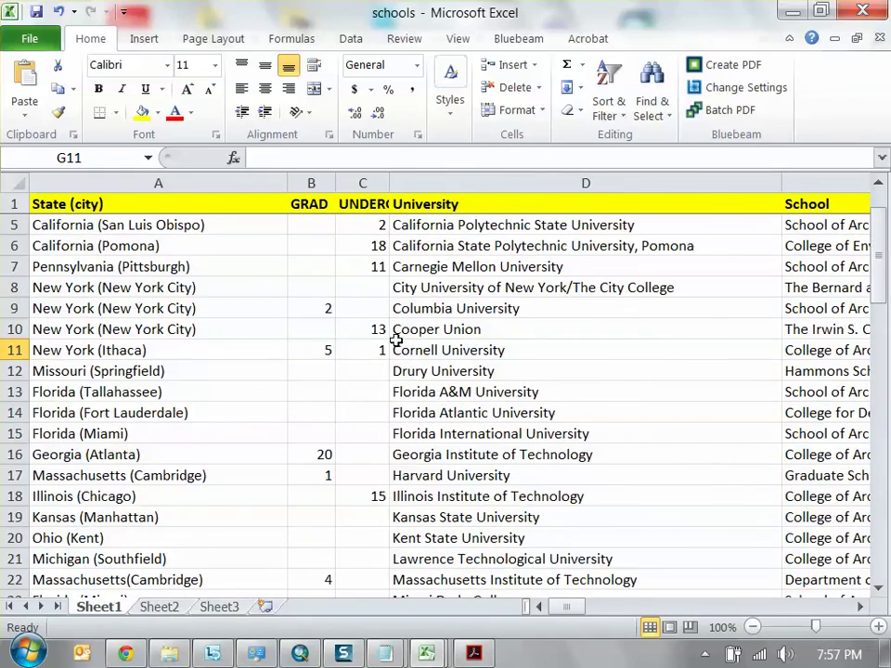
pyautogui.click(473, 654)
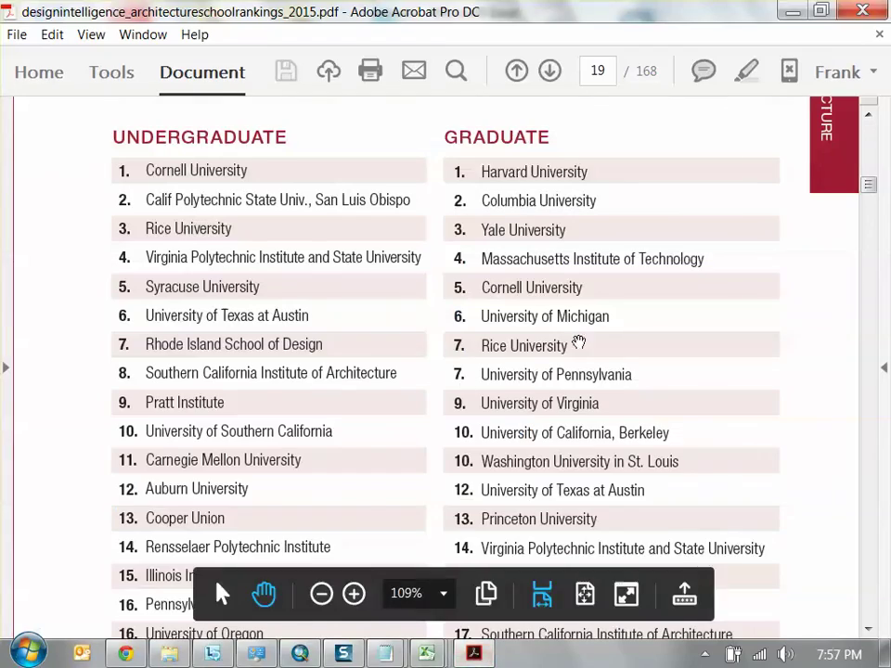
pyautogui.click(856, 12)
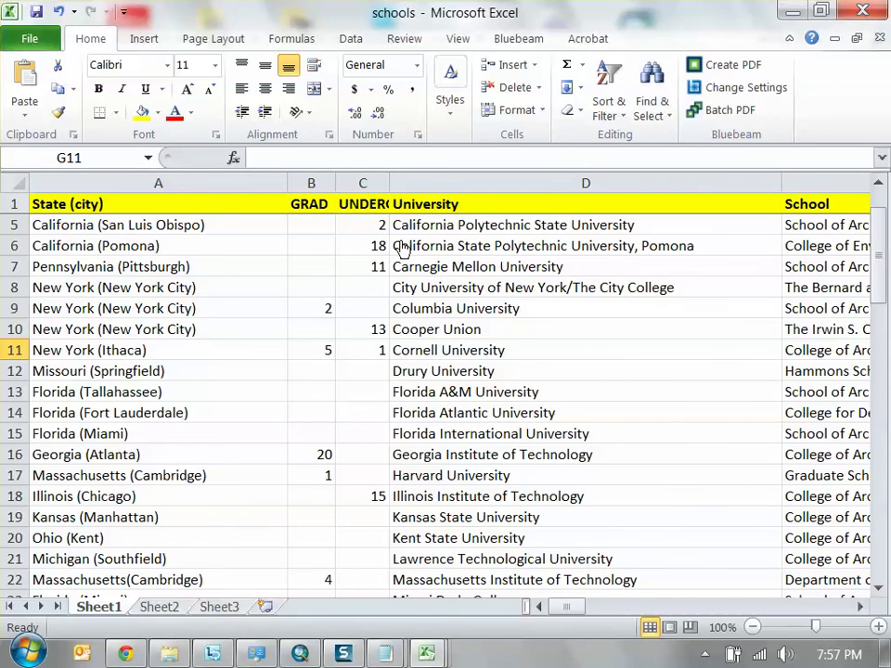
# Look through the remaining rankings, close the schools workbook without saving, and return to the map in ArcMap
pyautogui.scroll(-15, 401, 251)
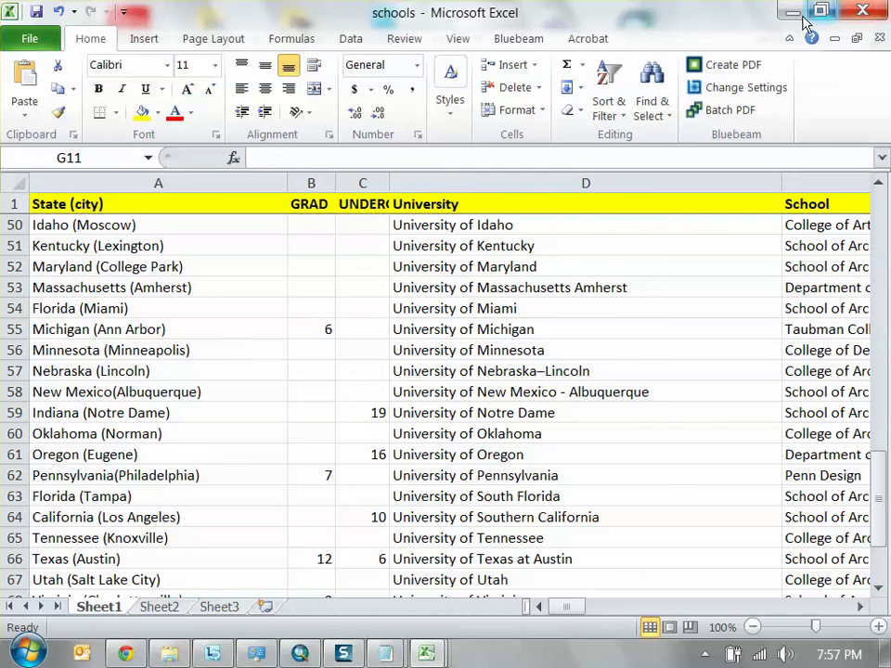
pyautogui.click(863, 12)
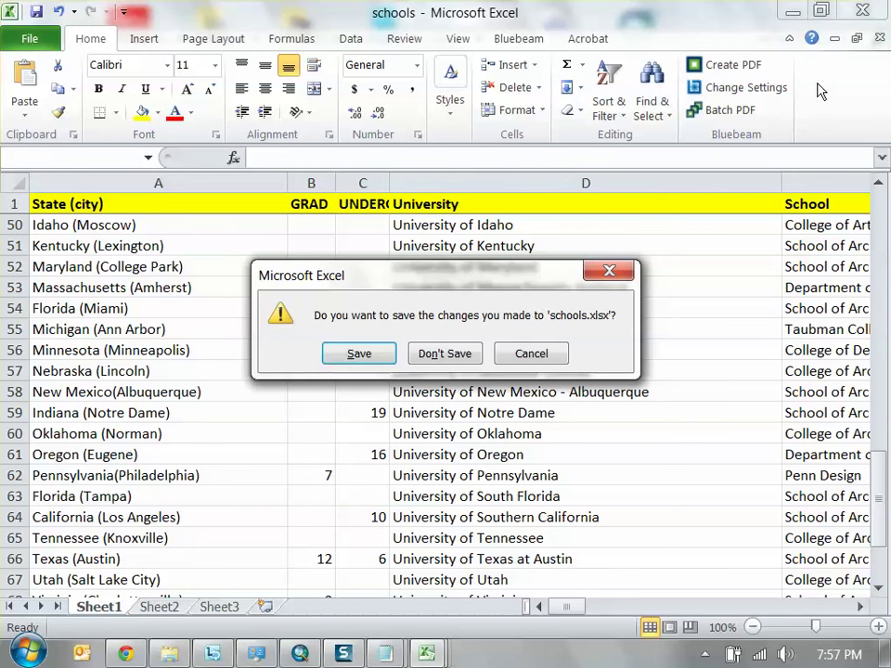
pyautogui.click(446, 356)
pyautogui.click(792, 10)
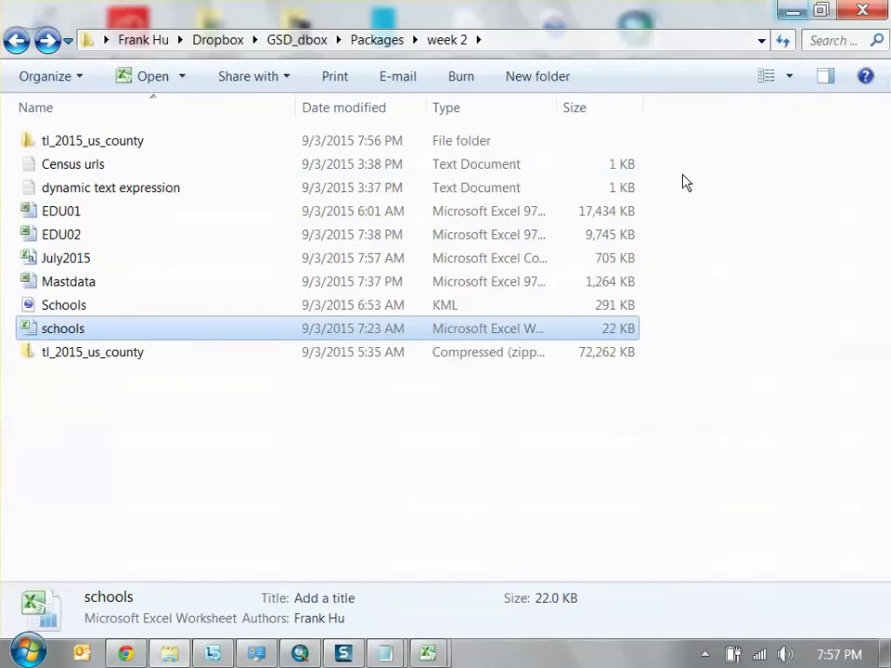
pyautogui.click(792, 7)
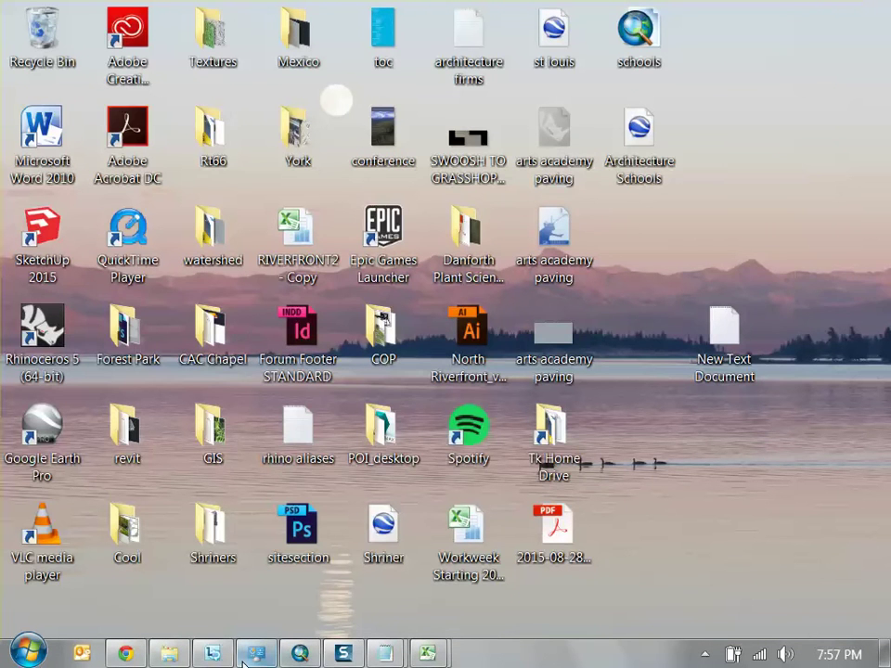
pyautogui.click(298, 653)
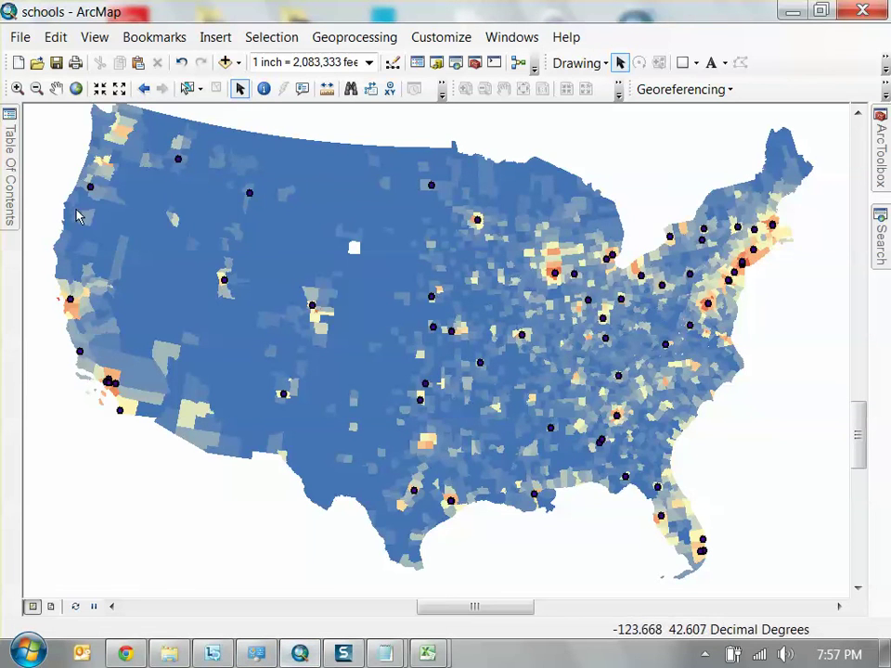
# Start an attribute table join on the arch_schools layer, based on the layer's Name field
pyautogui.click(9, 167)
pyautogui.click(116, 178)
pyautogui.click(51, 179)
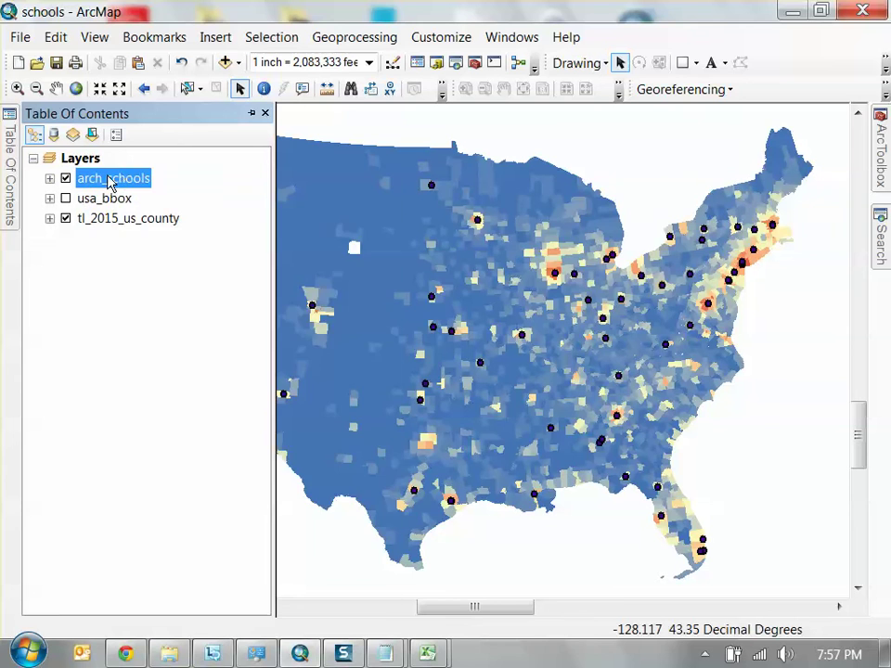
pyautogui.rightClick(109, 179)
pyautogui.moveTo(261, 264)
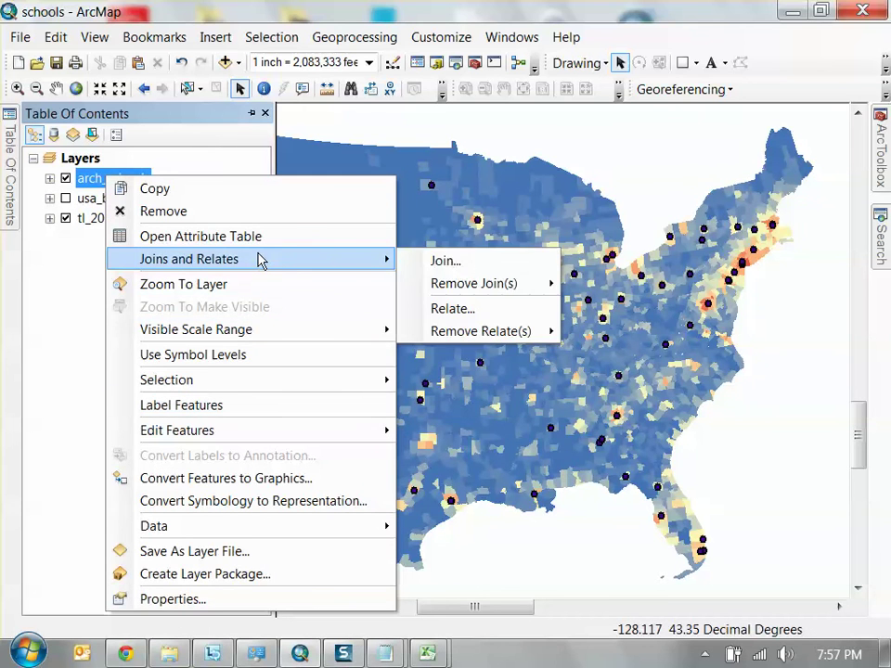
pyautogui.click(436, 263)
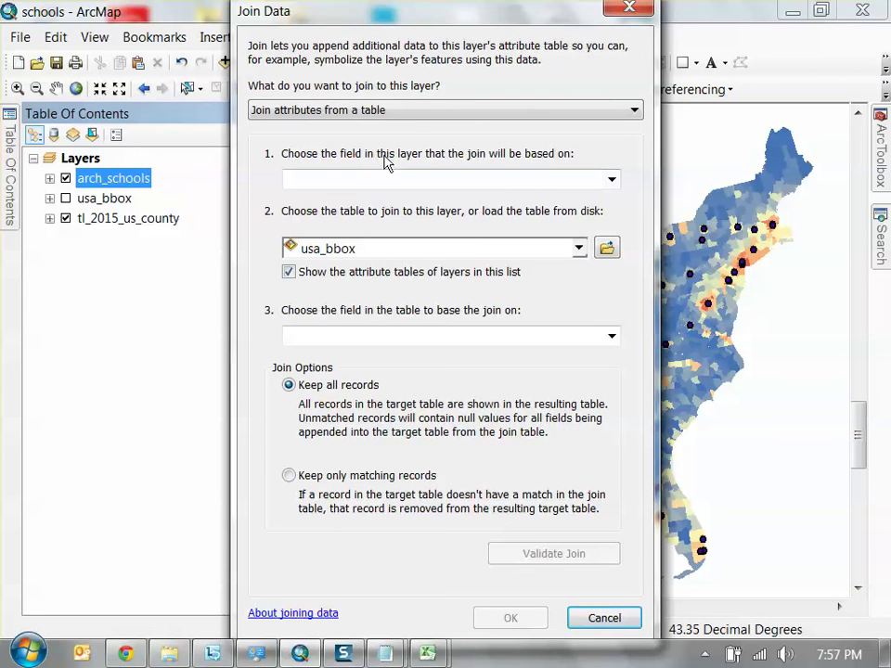
pyautogui.click(612, 179)
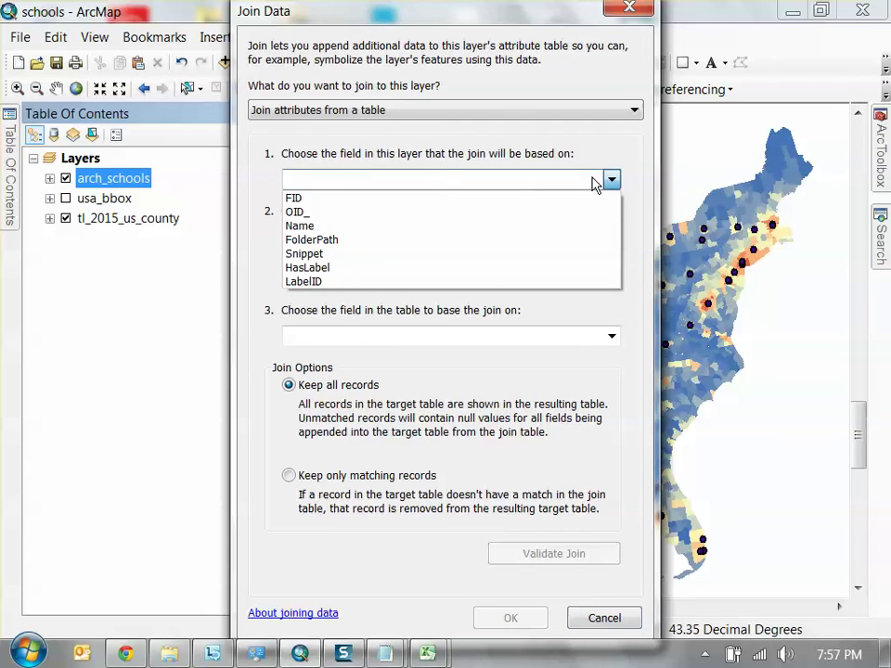
pyautogui.click(330, 228)
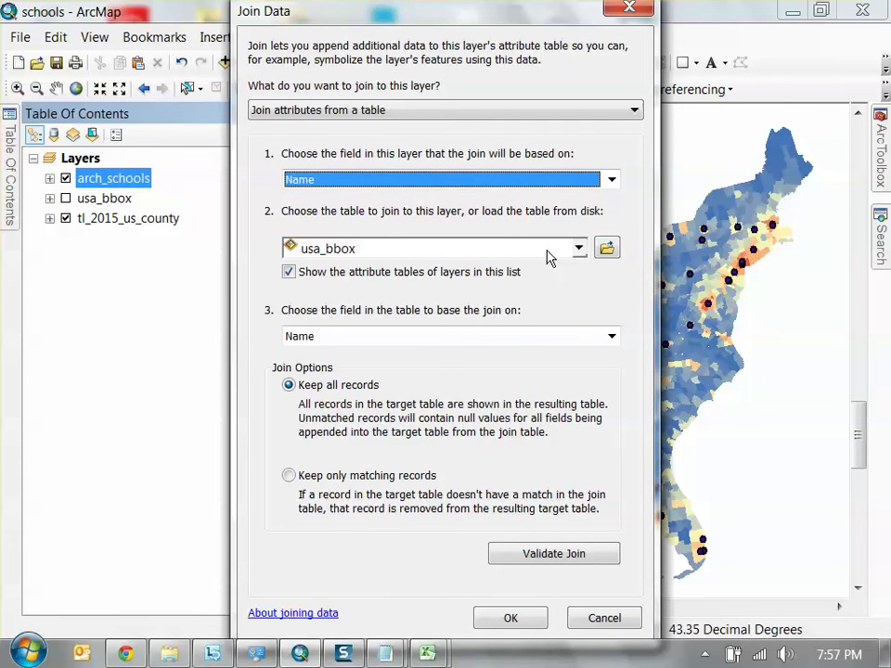
# Load Sheet1$ of schools.xlsx from the Packages folder as the table to join
pyautogui.click(608, 251)
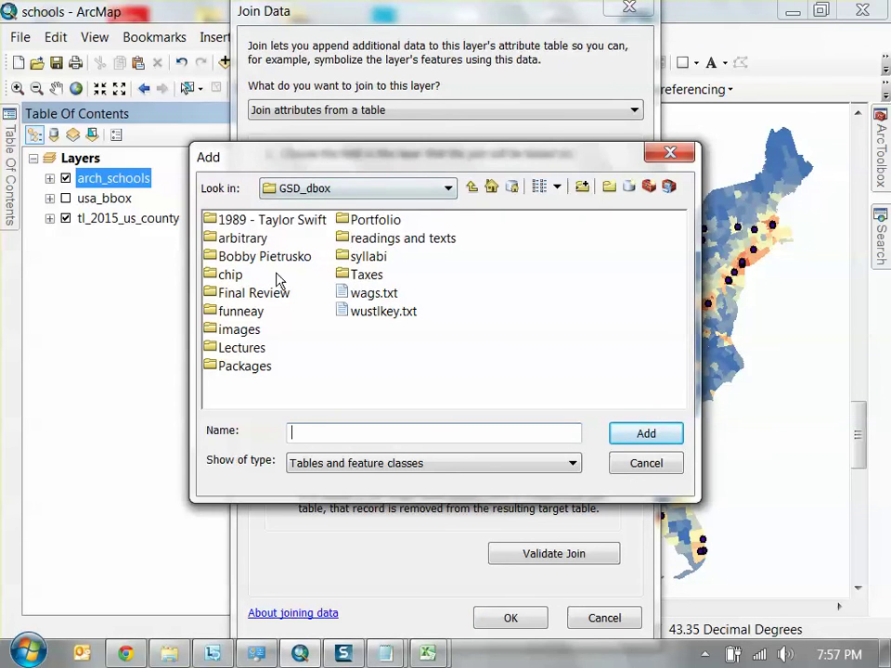
pyautogui.doubleClick(244, 367)
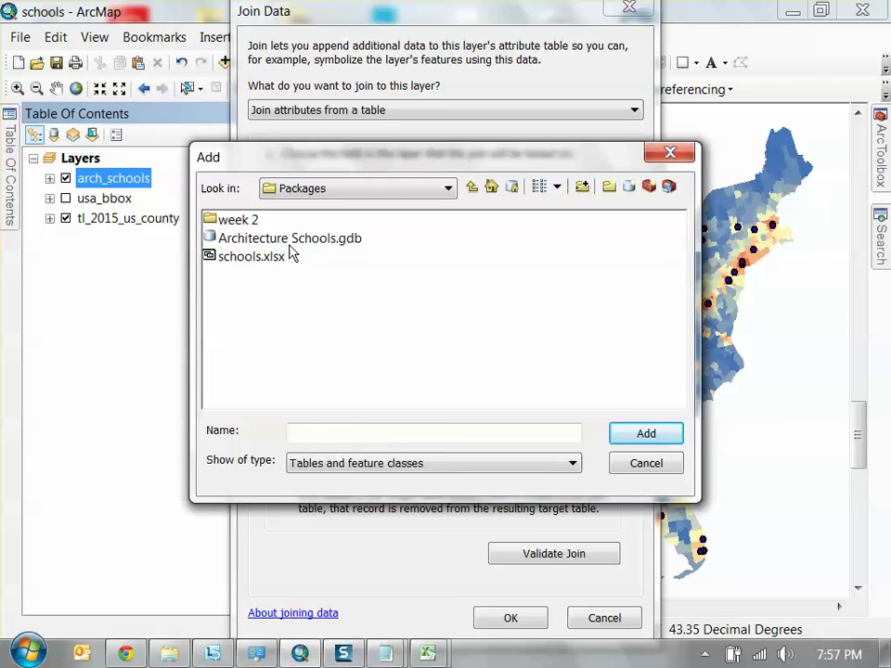
pyautogui.click(263, 266)
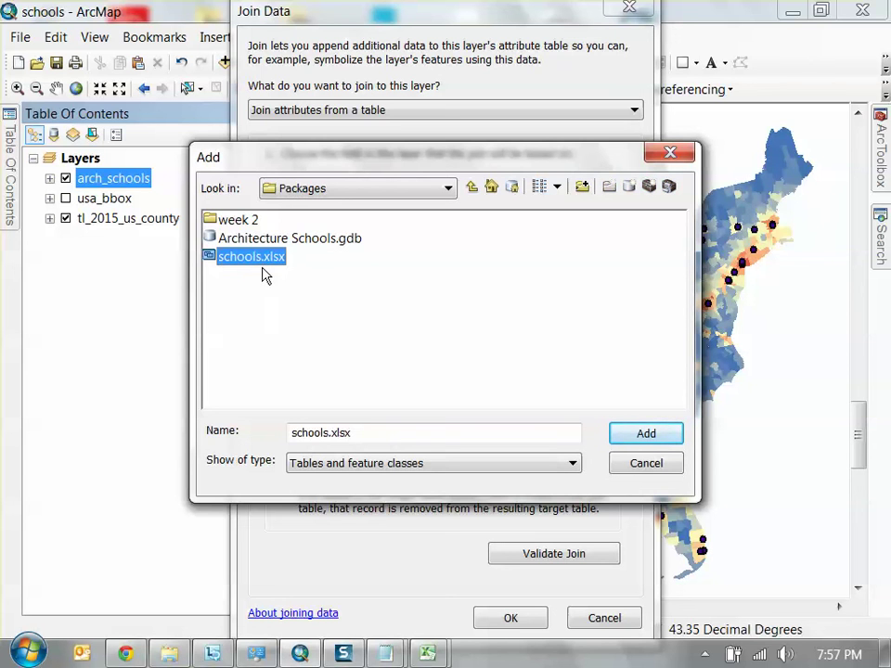
pyautogui.doubleClick(264, 260)
pyautogui.click(241, 221)
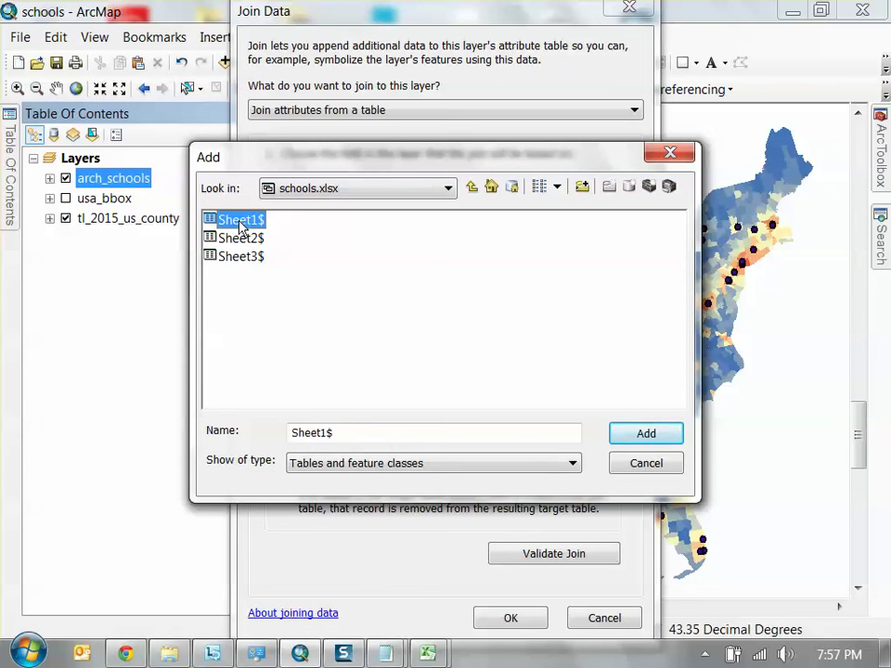
pyautogui.click(632, 433)
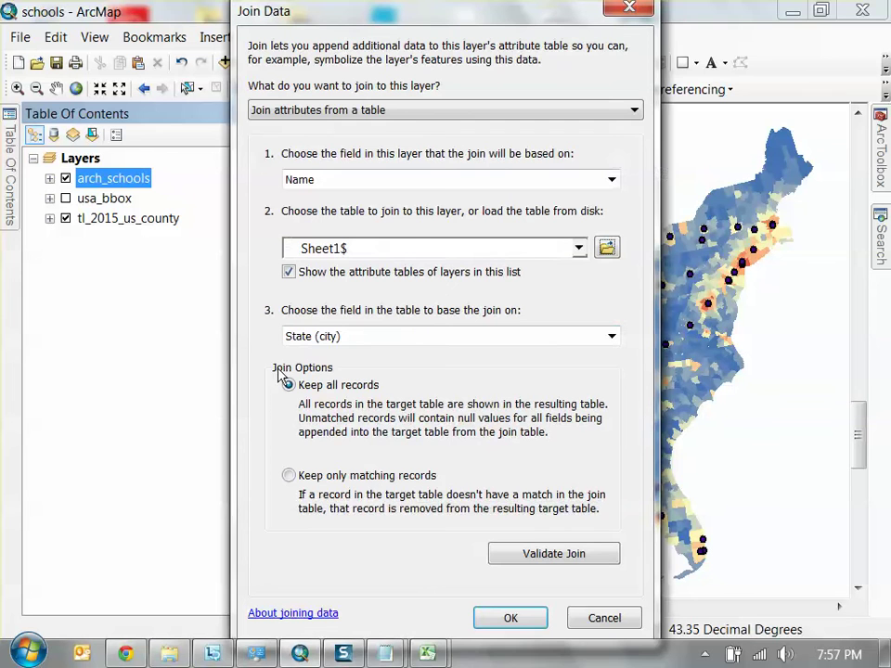
# Check the column headings in the schools workbook from the week 2 folder and return to the join setup in ArcMap
pyautogui.click(612, 336)
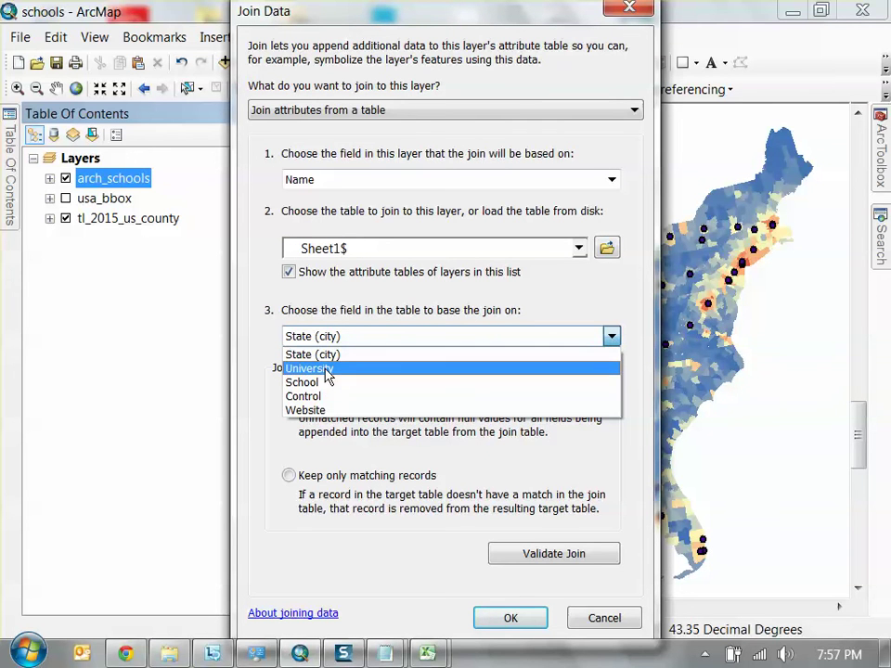
pyautogui.click(428, 655)
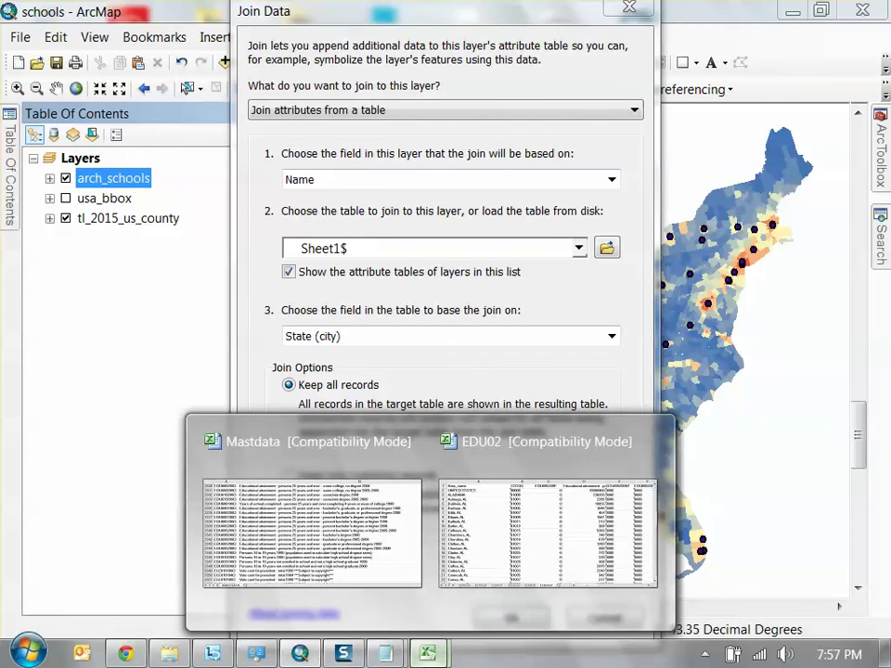
pyautogui.click(169, 654)
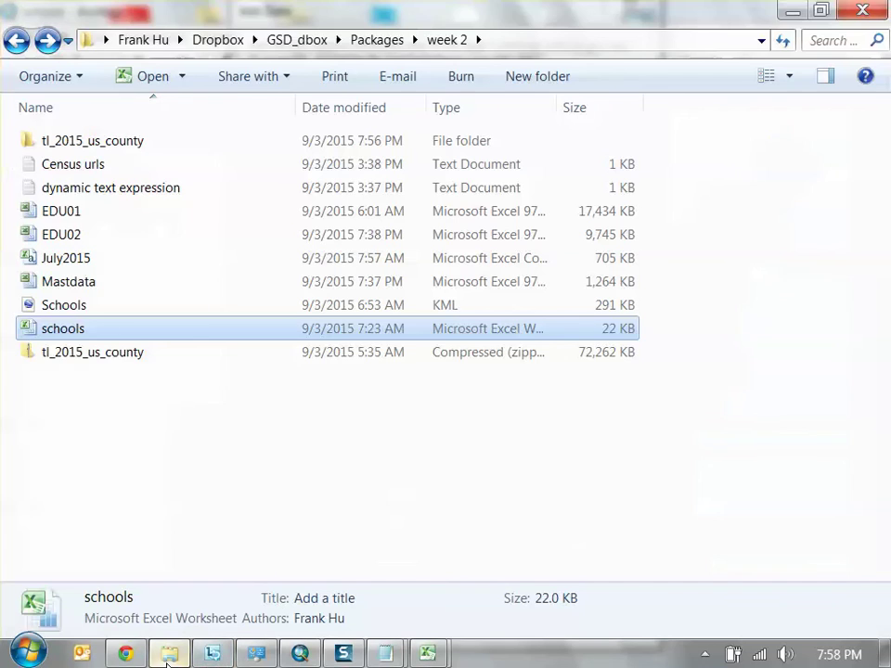
pyautogui.doubleClick(84, 332)
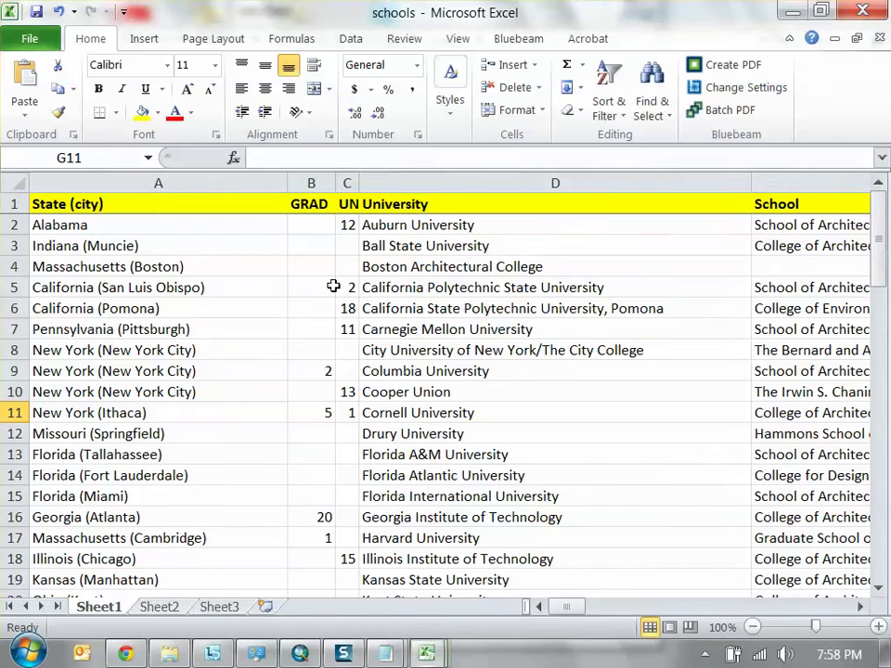
pyautogui.click(793, 10)
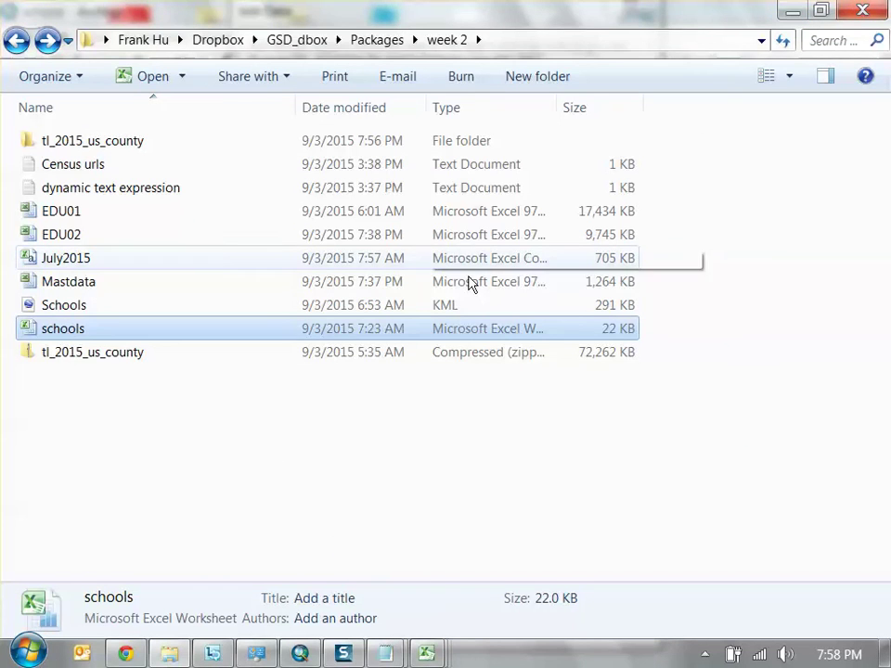
pyautogui.click(300, 655)
# Base the join on the table's University field and run it, keeping all records
pyautogui.click(414, 338)
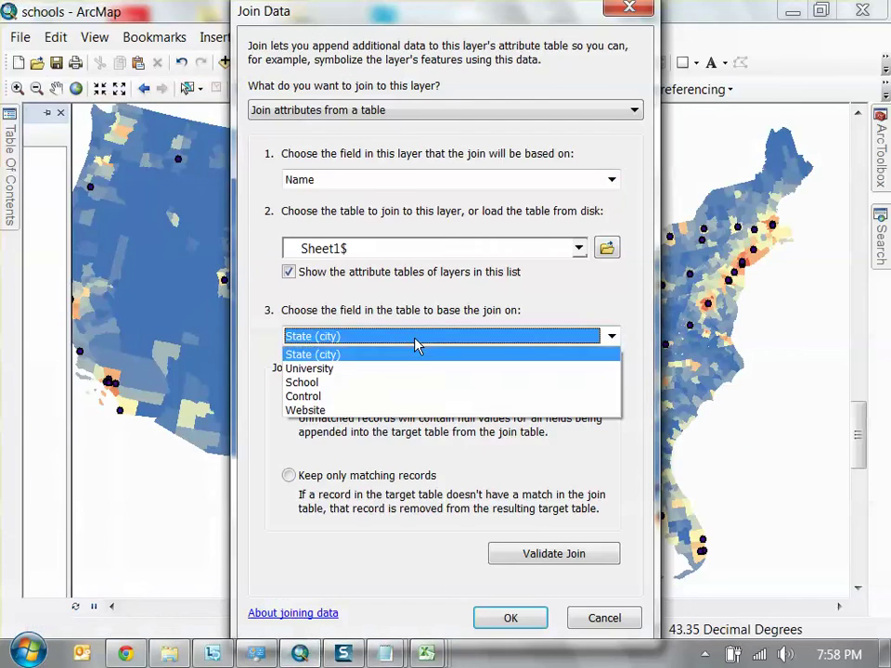
pyautogui.click(332, 369)
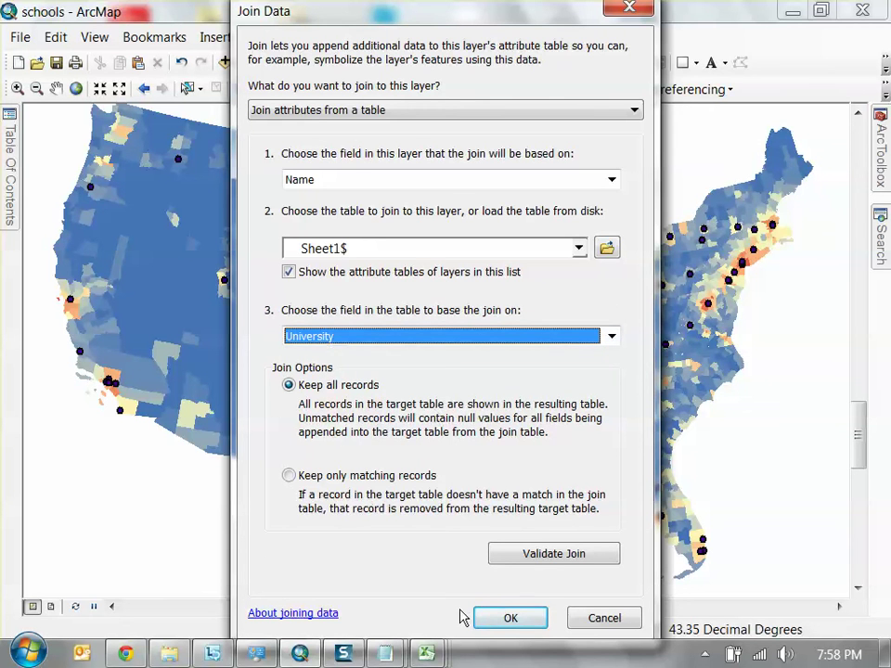
pyautogui.click(509, 618)
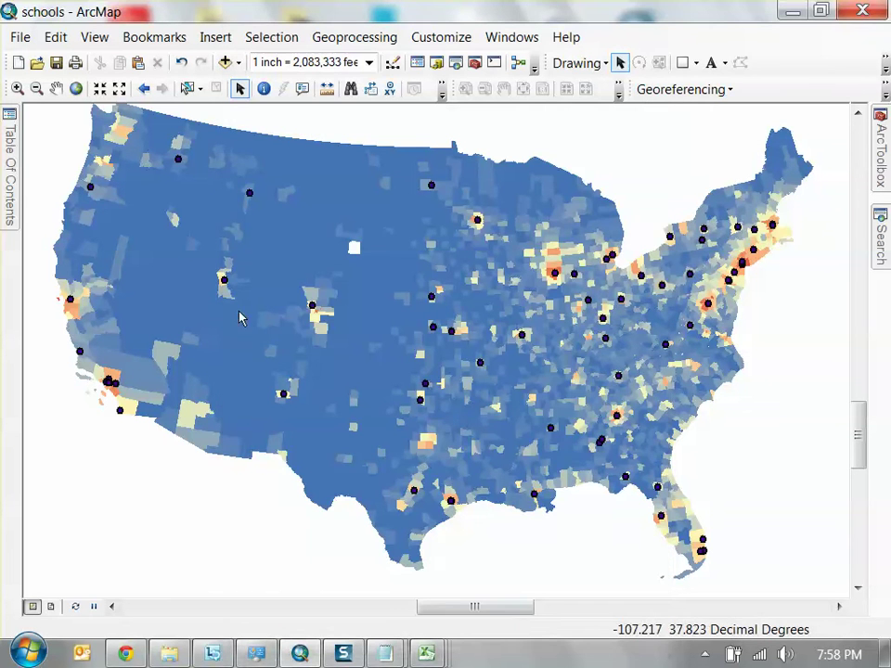
# Examine the joined GRAD and UNDERGRAD fields in the arch_schools attribute table and close the table
pyautogui.moveTo(9, 137)
pyautogui.rightClick(127, 179)
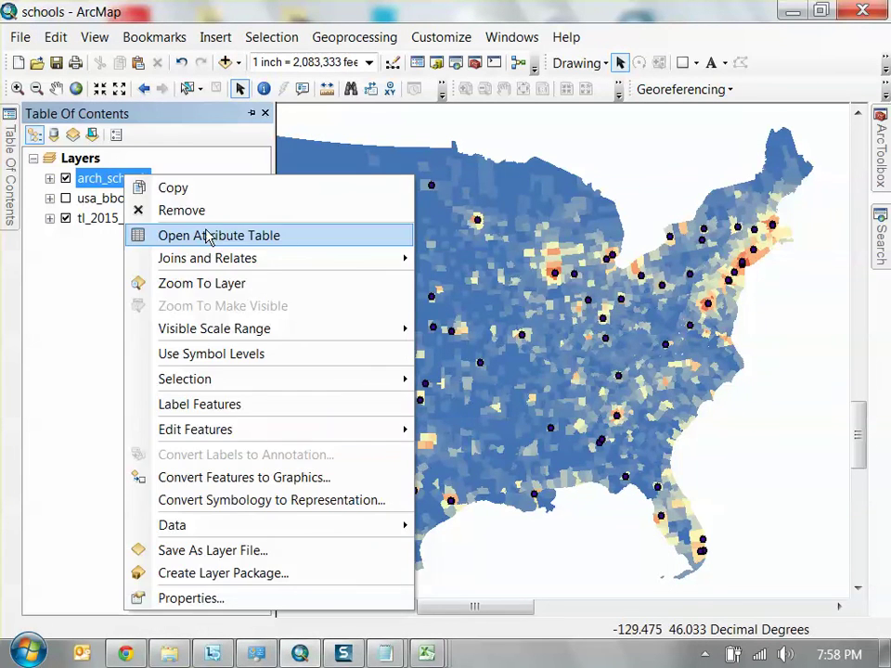
pyautogui.click(209, 234)
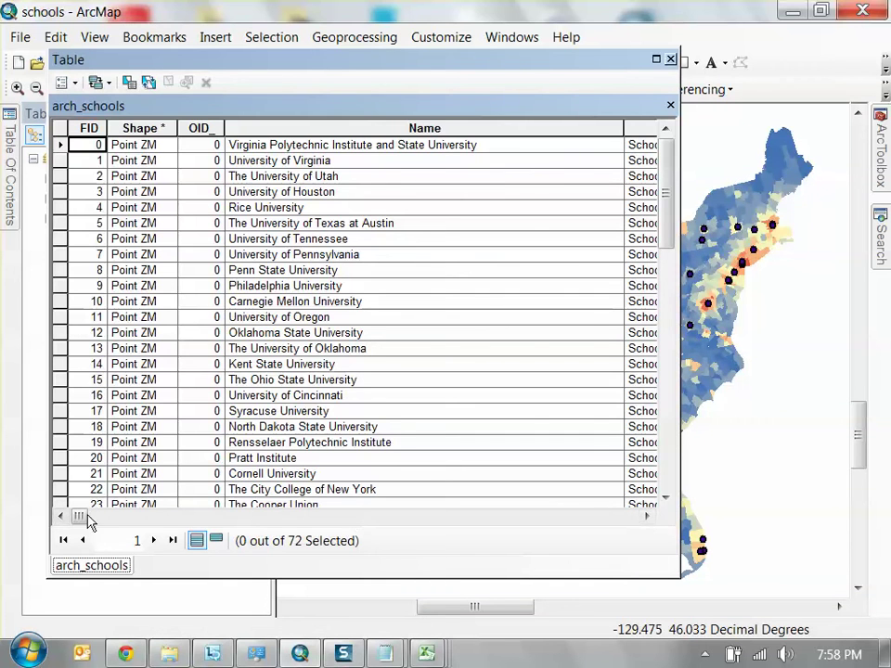
pyautogui.moveTo(90, 522); pyautogui.dragTo(297, 523)
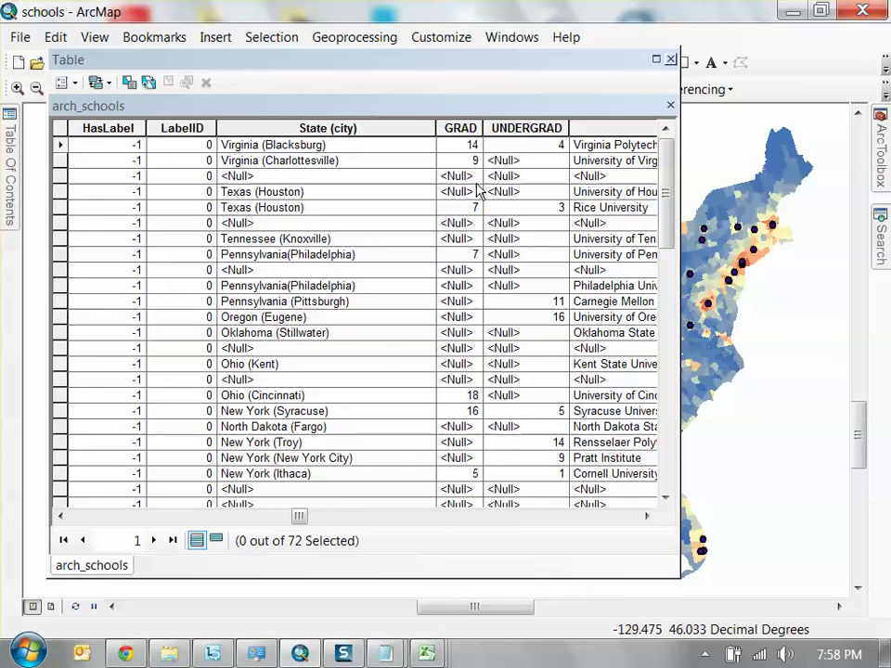
pyautogui.moveTo(661, 192); pyautogui.dragTo(680, 96)
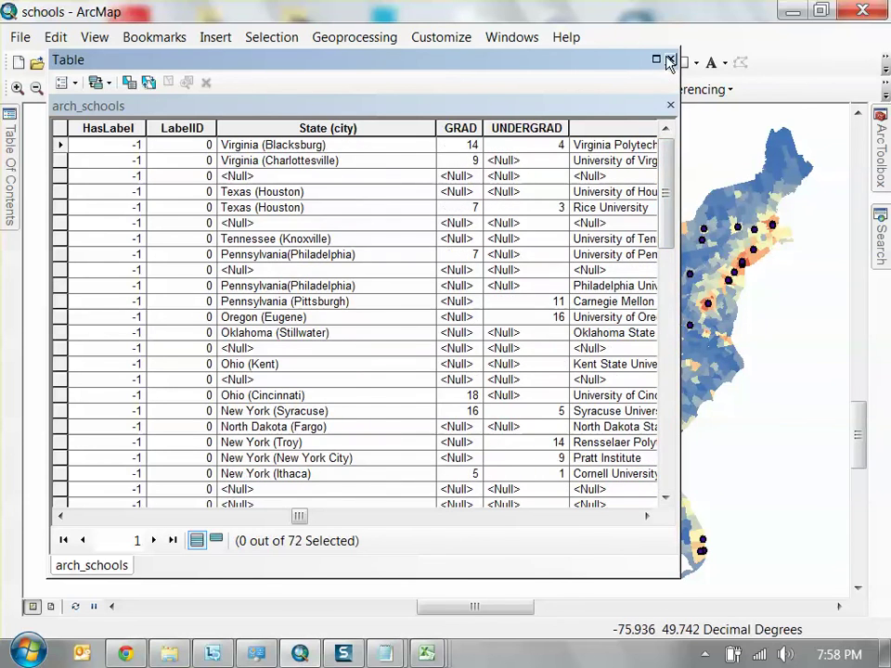
pyautogui.click(670, 104)
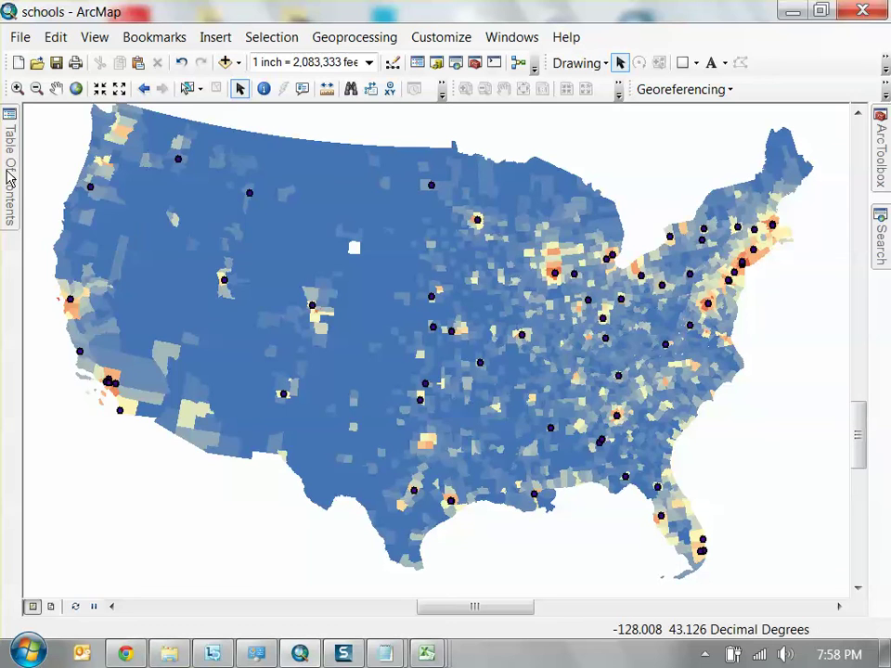
# Set the arch_schools layer symbology to graduated colors using the GRAD field as the value
pyautogui.moveTo(9, 176)
pyautogui.rightClick(115, 179)
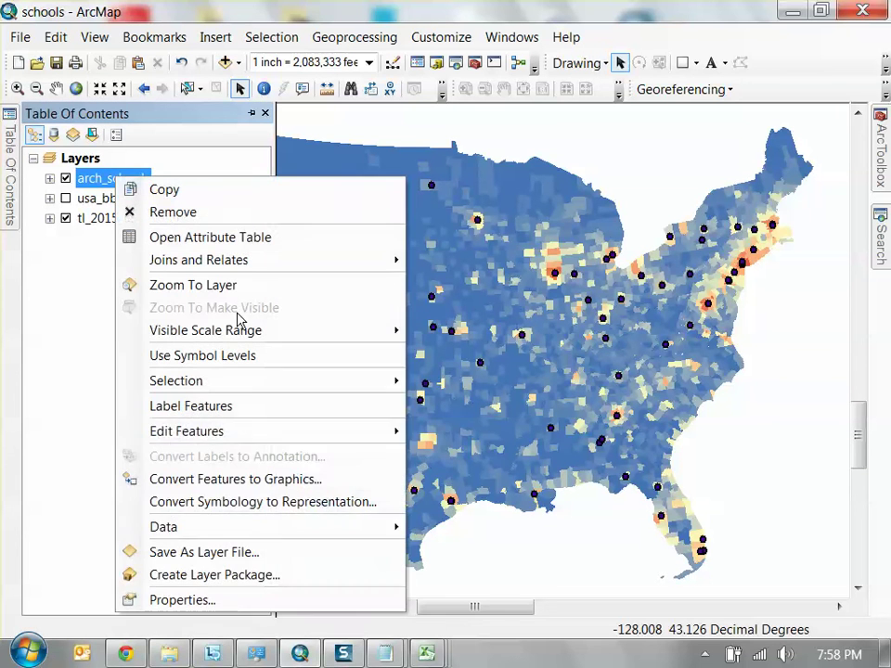
pyautogui.click(292, 611)
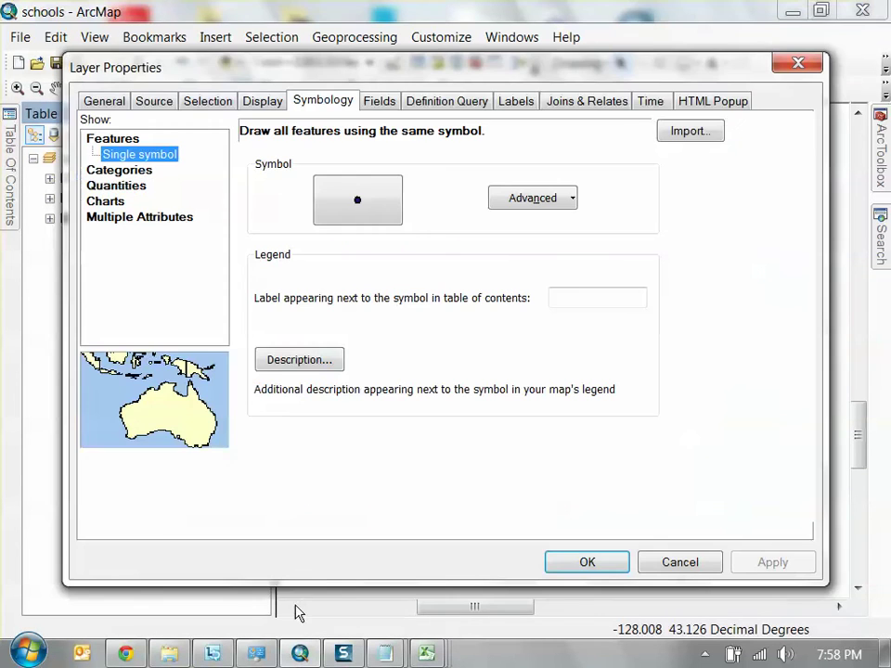
pyautogui.click(117, 187)
pyautogui.click(460, 174)
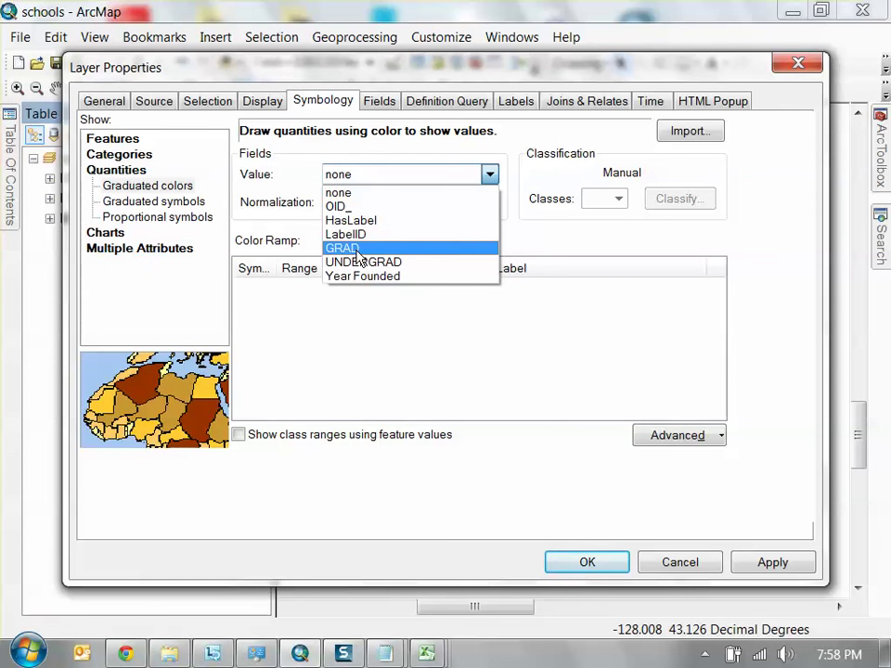
pyautogui.click(358, 249)
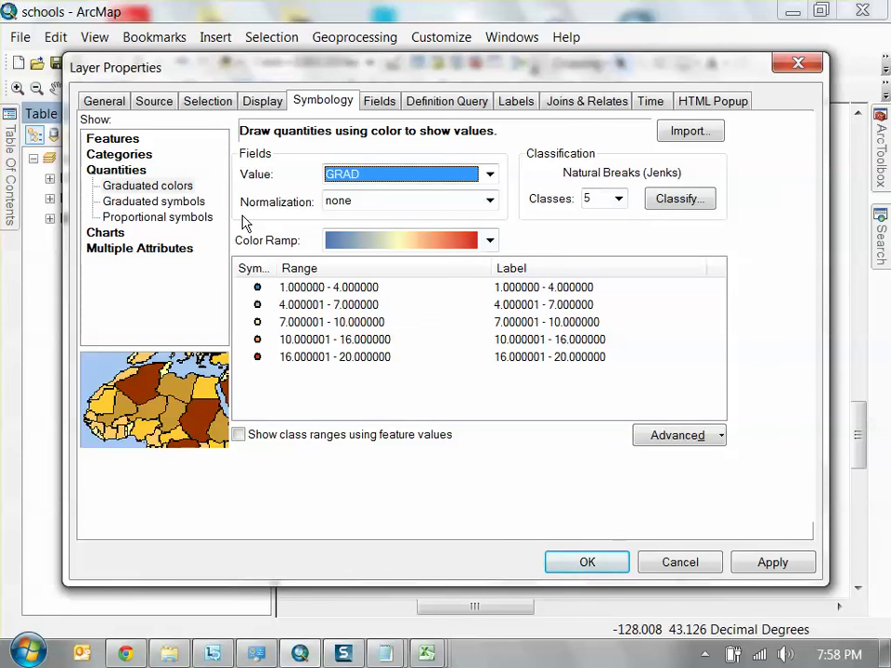
# Try proportional symbols for the arch_schools layer using the GRAD field as the value
pyautogui.click(178, 204)
pyautogui.click(169, 217)
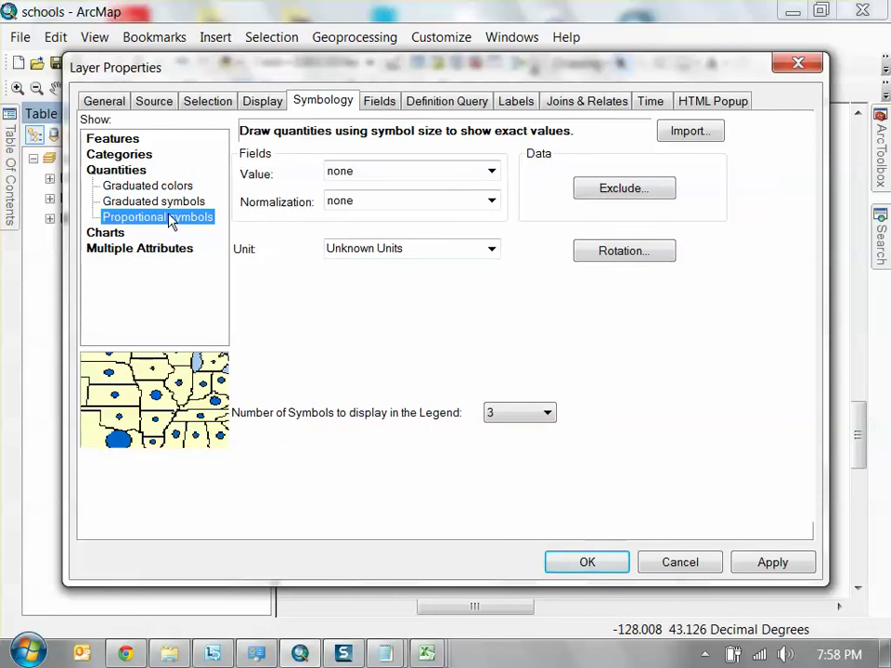
pyautogui.click(148, 186)
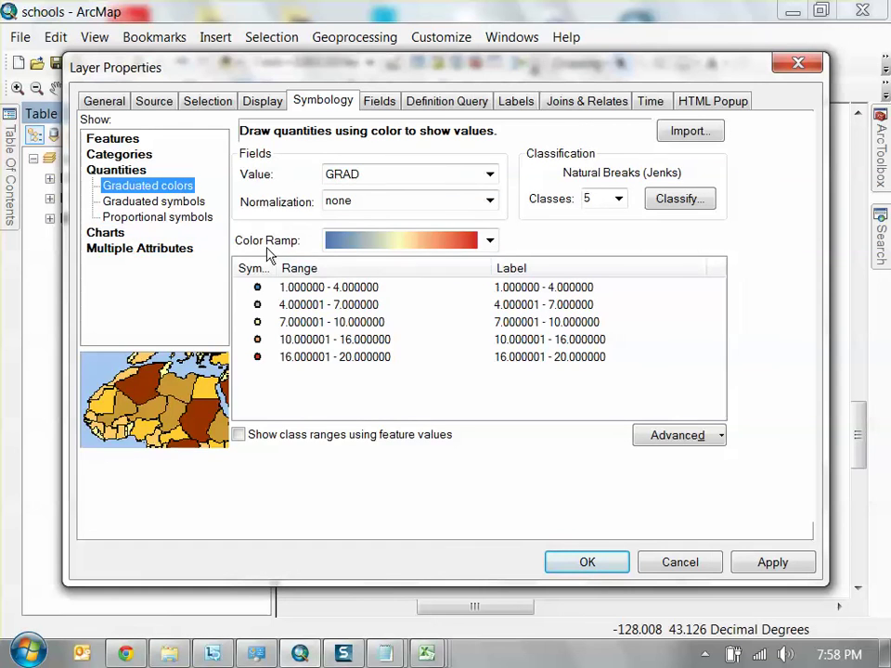
pyautogui.click(176, 219)
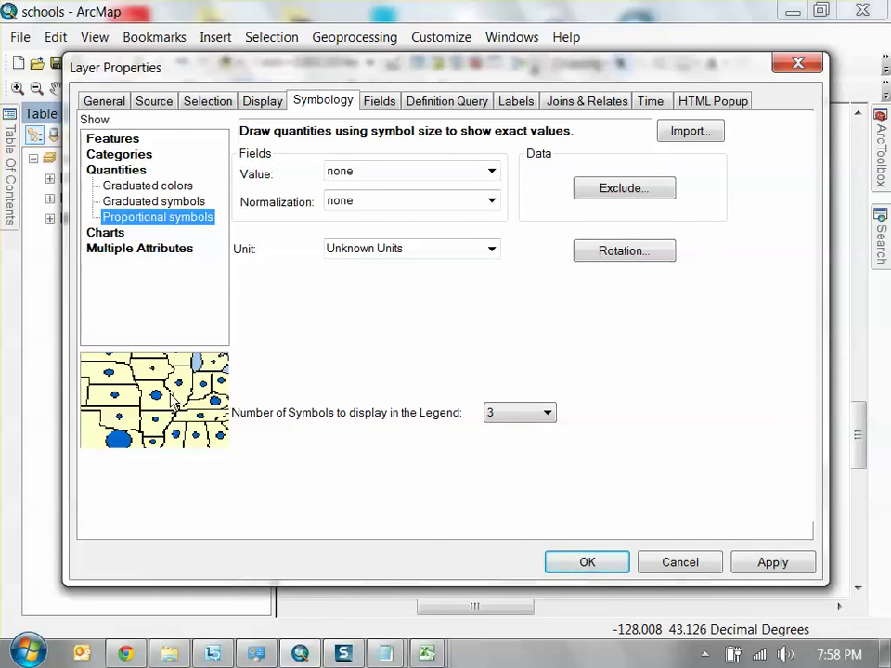
pyautogui.click(495, 174)
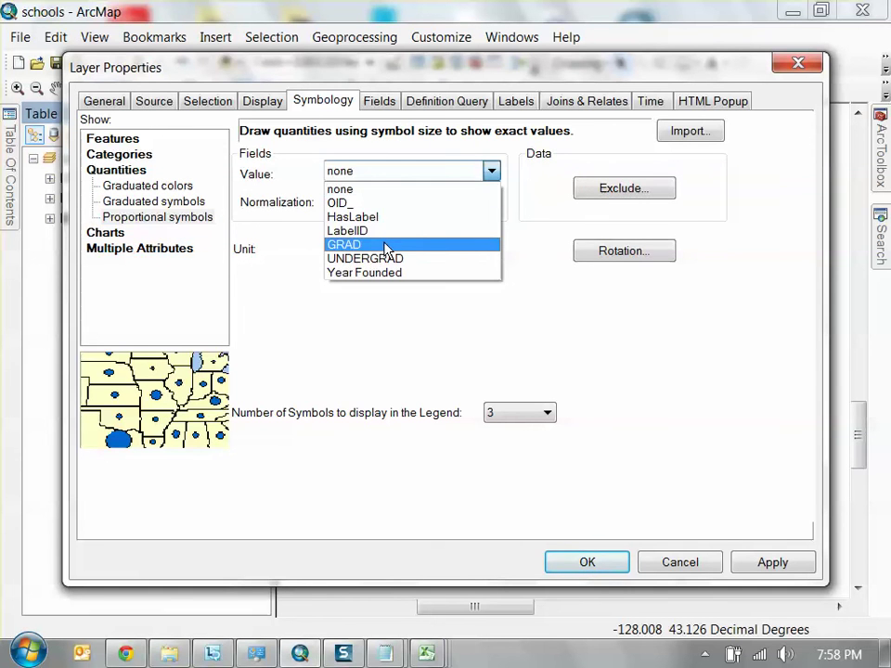
pyautogui.click(380, 243)
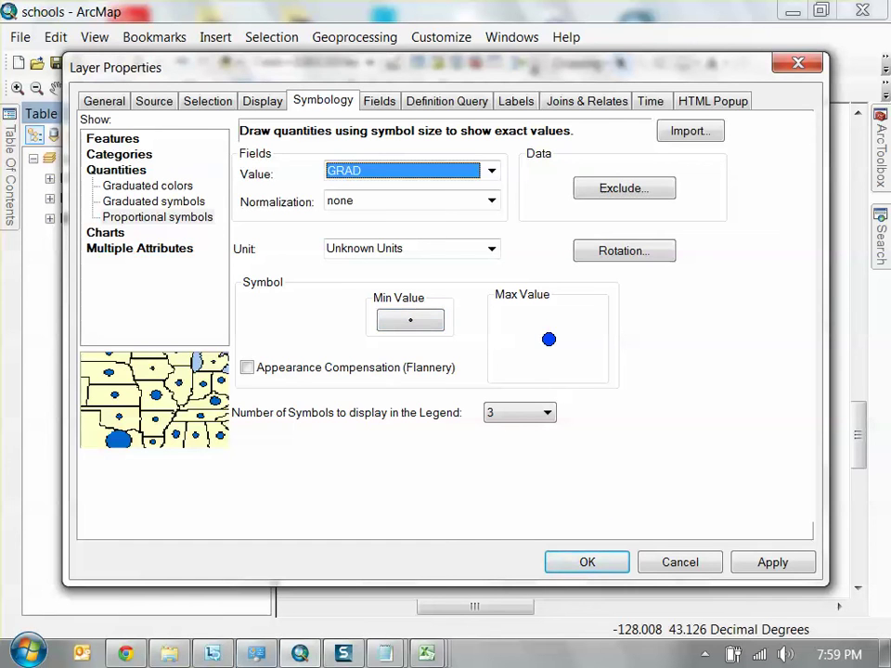
# Change the arch_schools symbology to graduated symbols with GRAD as the value field
pyautogui.click(175, 201)
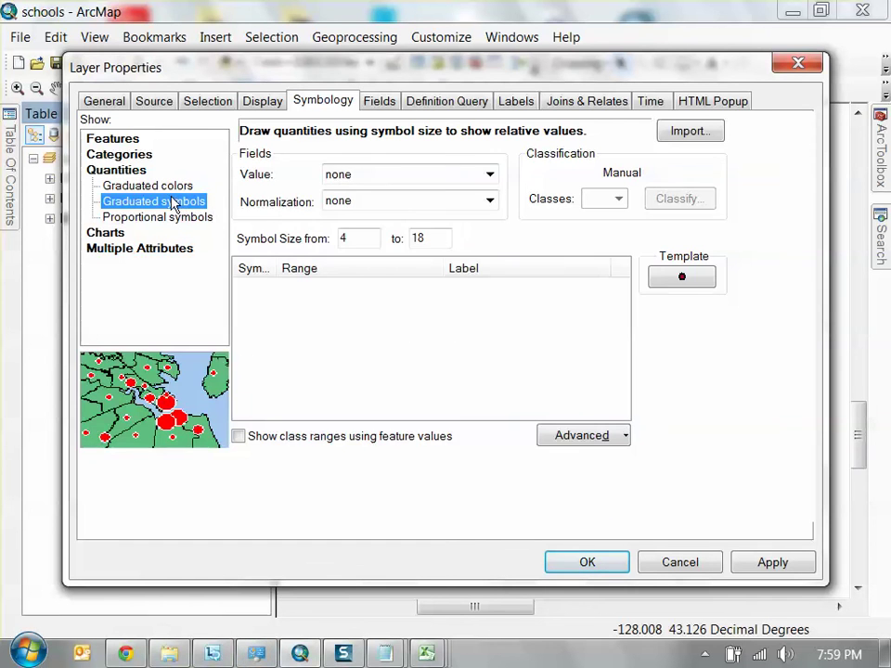
pyautogui.click(436, 176)
pyautogui.click(370, 249)
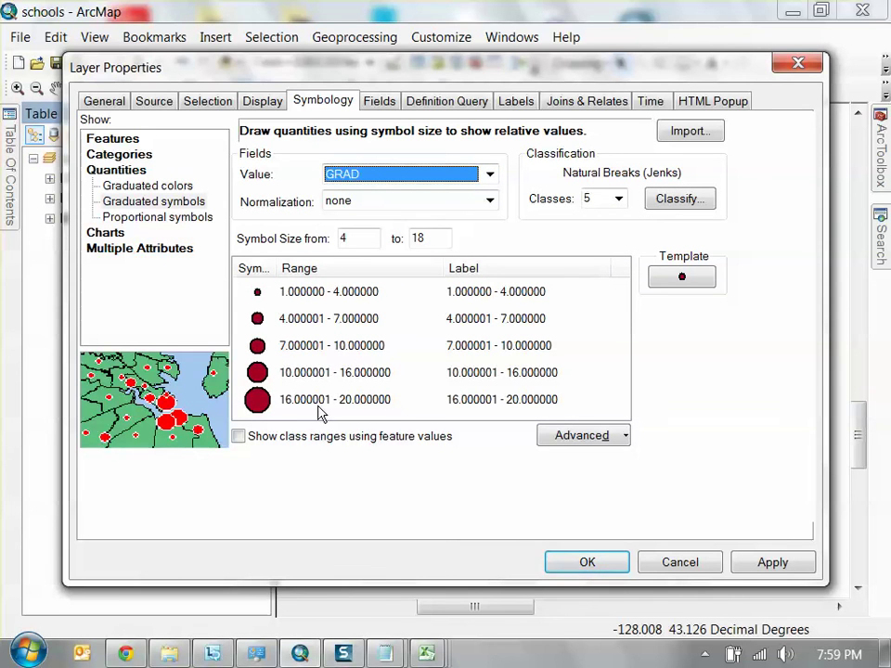
# Set the graduated symbol sizes to run from 50 to 10 and apply them to the arch_schools layer
pyautogui.doubleClick(364, 239)
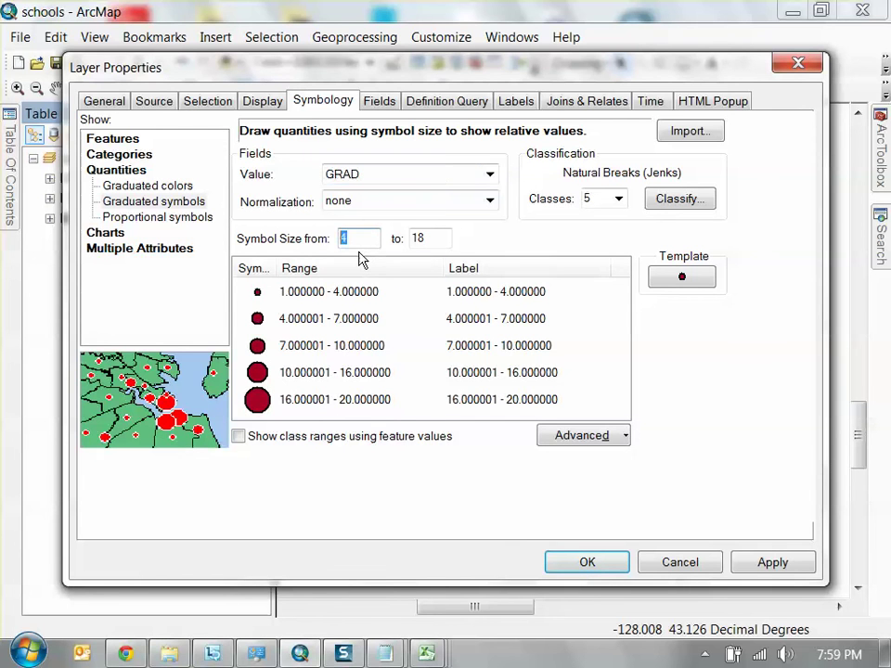
pyautogui.write('50')
pyautogui.press('Tab')
pyautogui.write('10')
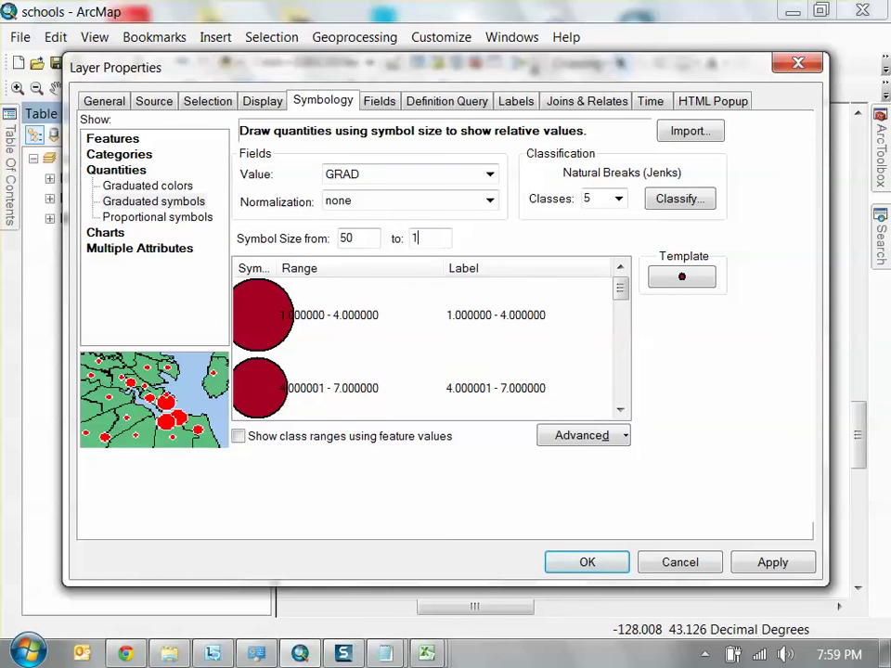
pyautogui.click(372, 238)
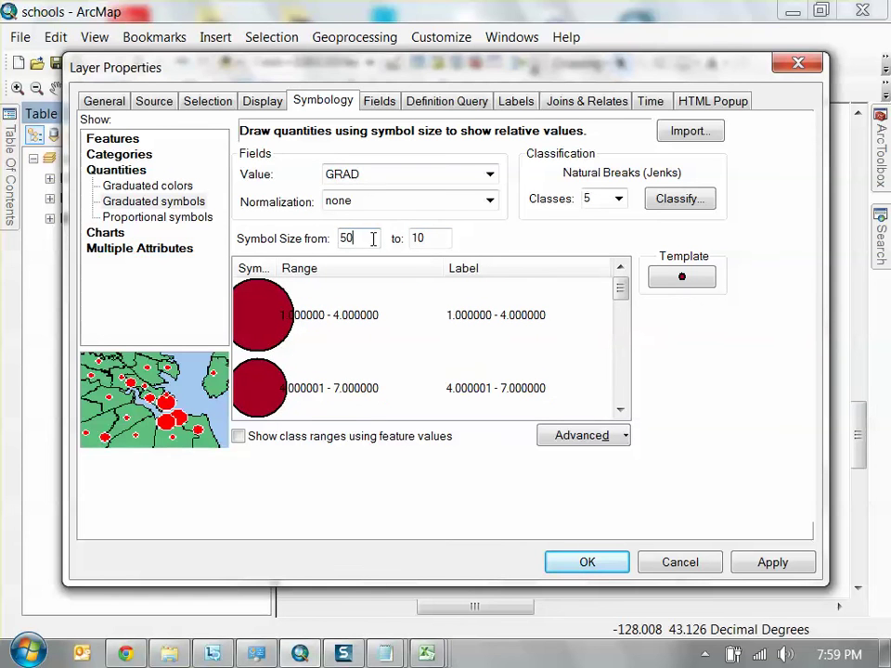
pyautogui.click(619, 561)
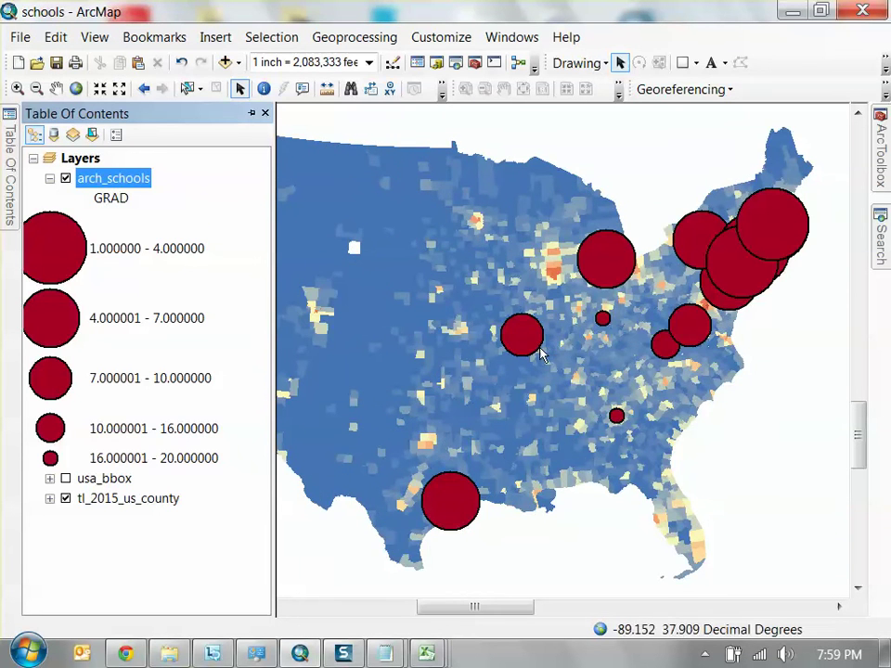
# Set all graduated symbols of the arch_schools layer to No Color so only the circle outlines are drawn
pyautogui.press('Left')
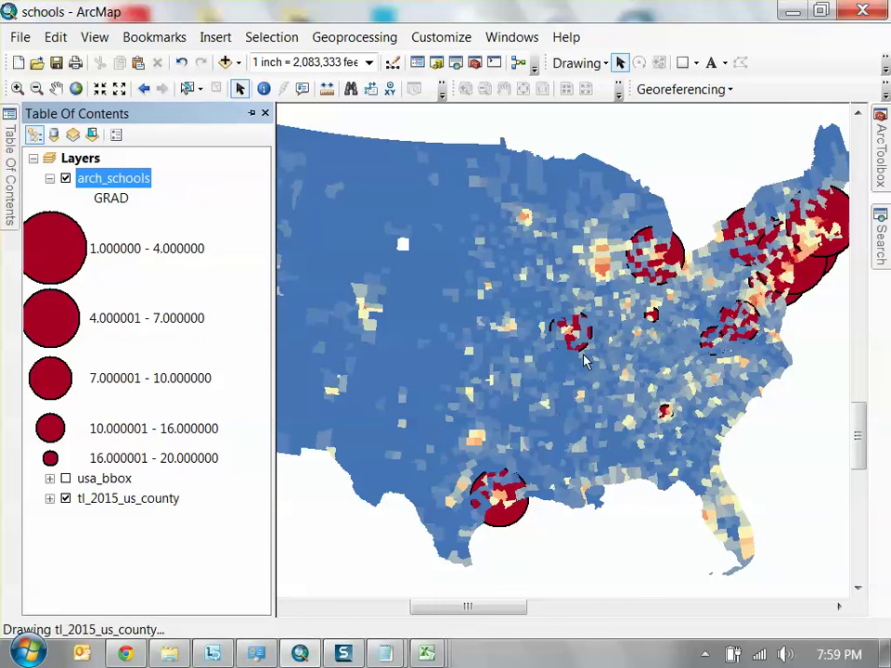
pyautogui.scroll(1, 545, 381)
pyautogui.scroll(-2, 552, 376)
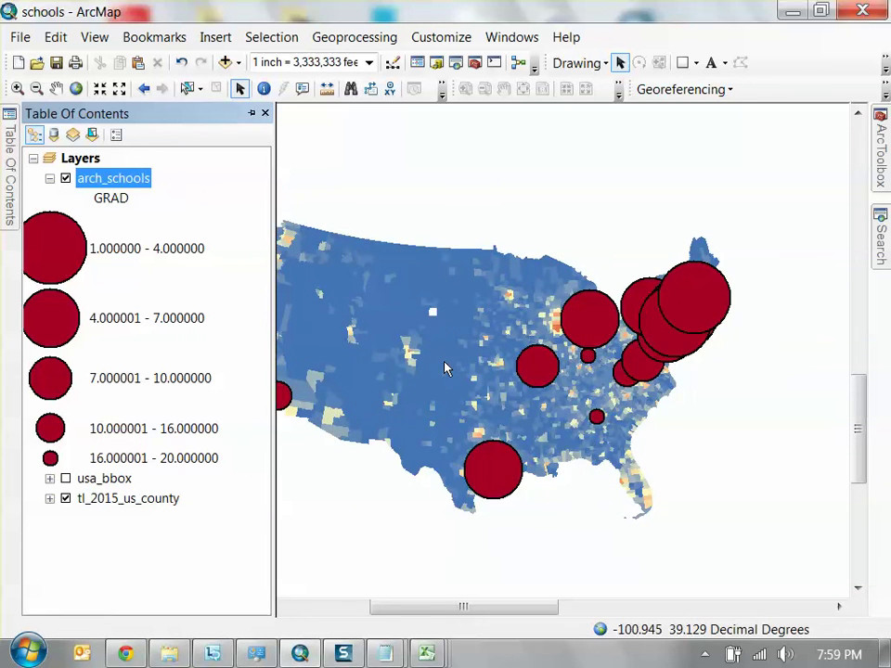
pyautogui.moveTo(444, 368); pyautogui.dragTo(513, 368)
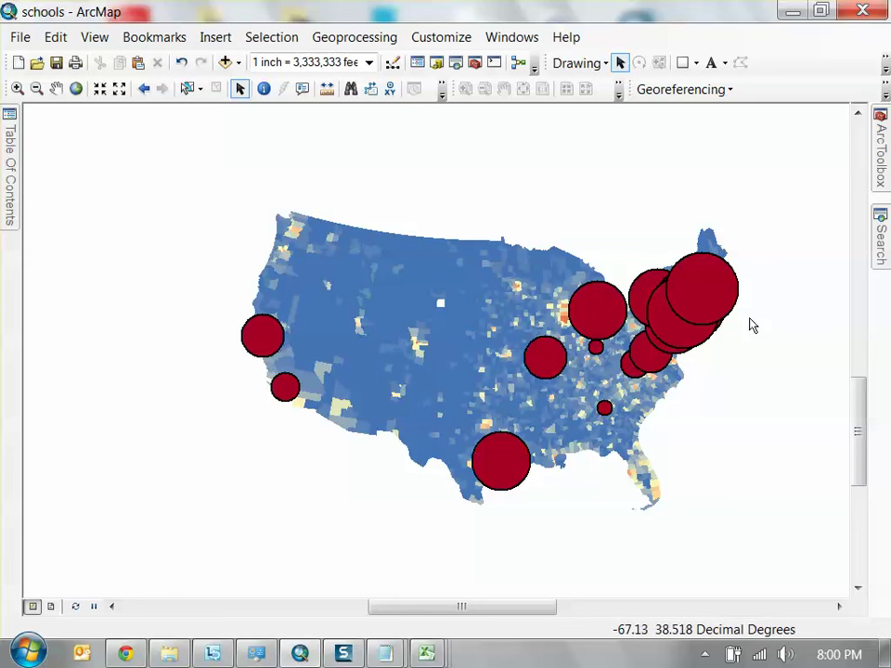
pyautogui.moveTo(11, 199)
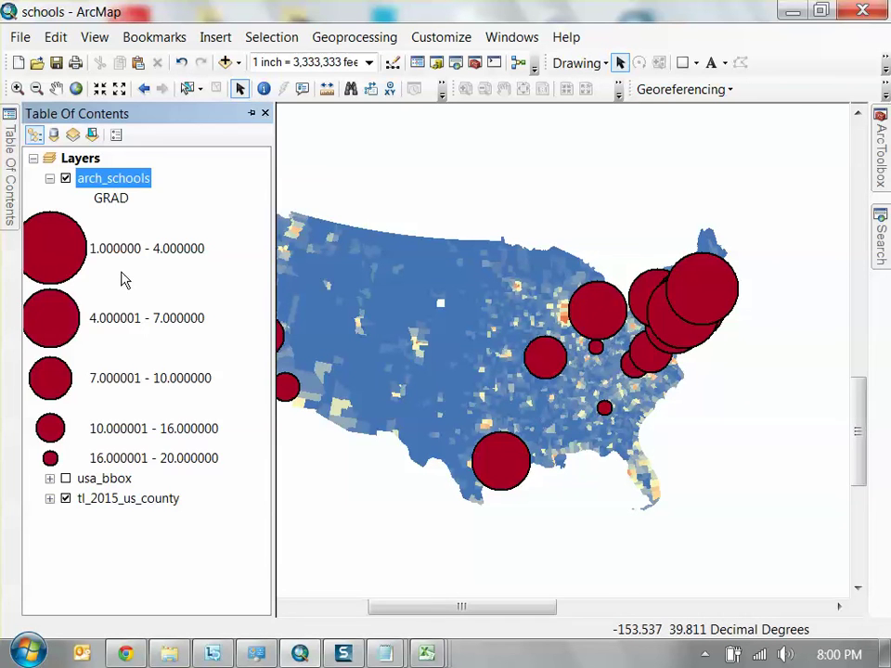
pyautogui.rightClick(115, 186)
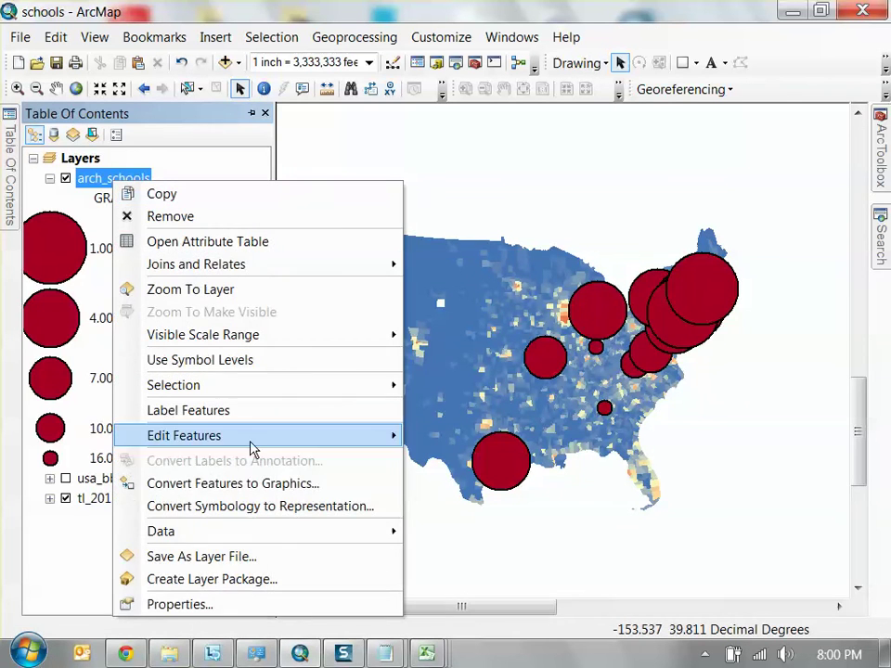
pyautogui.click(181, 605)
pyautogui.rightClick(273, 315)
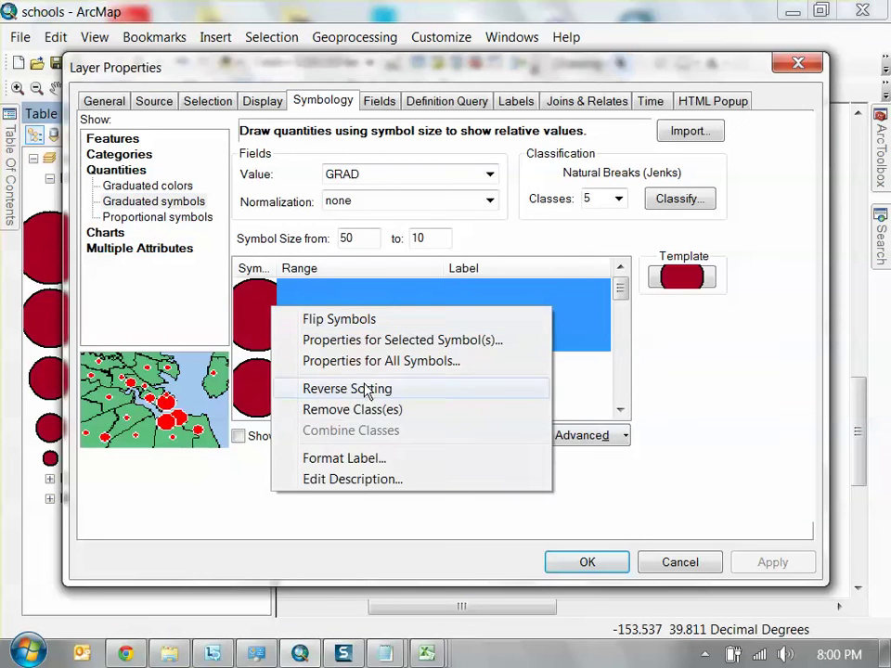
pyautogui.click(398, 361)
pyautogui.click(687, 310)
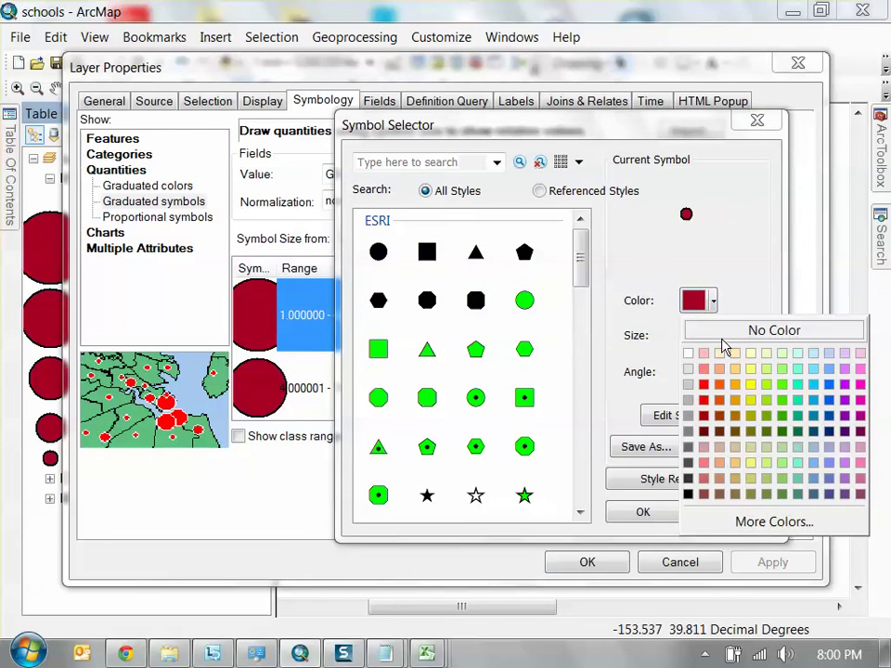
pyautogui.click(719, 330)
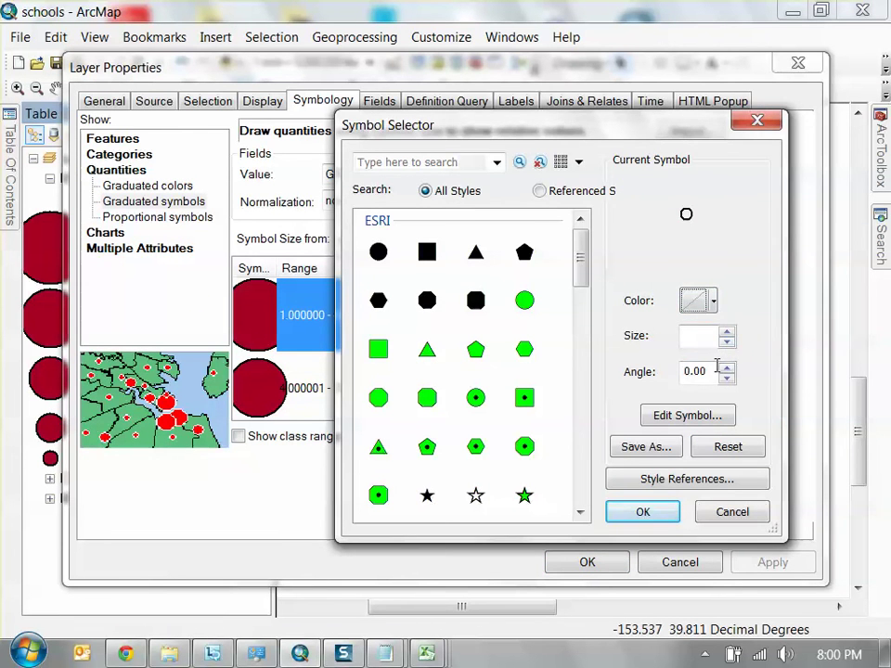
pyautogui.click(670, 511)
pyautogui.click(752, 568)
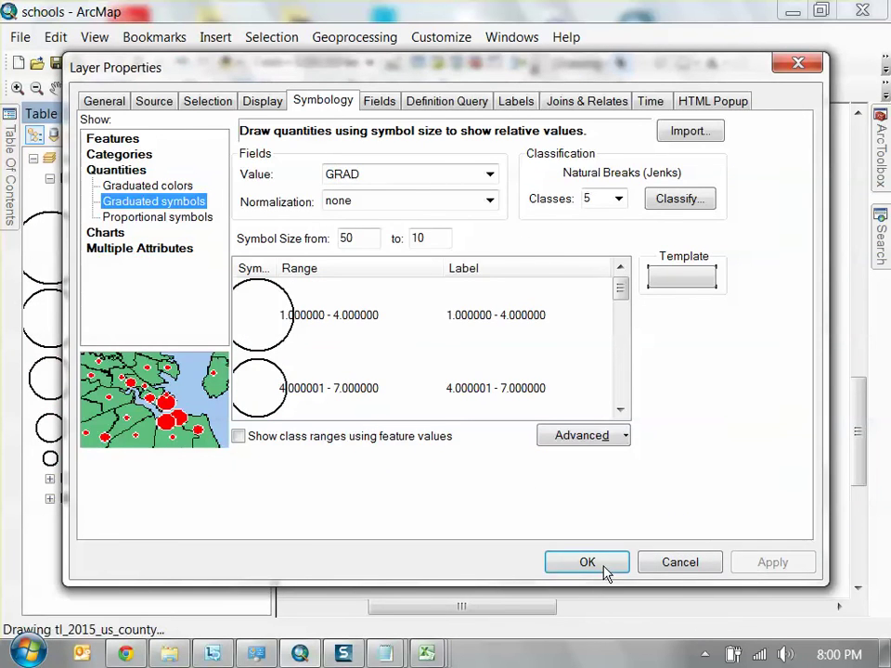
pyautogui.click(605, 568)
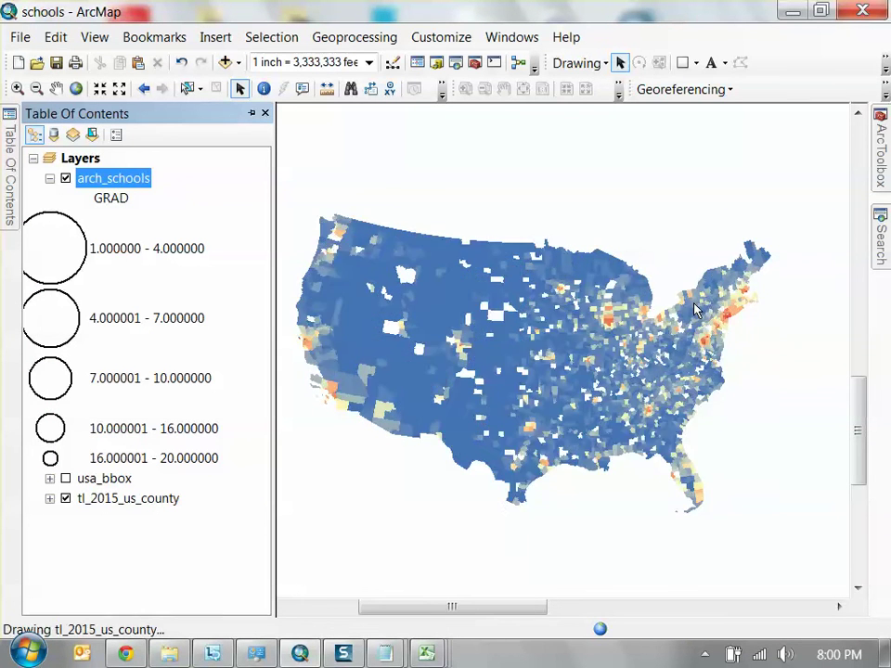
# Frame the contiguous United States in the map, switch to the page layout, and enlarge the page around the map
pyautogui.scroll(1, 702, 318)
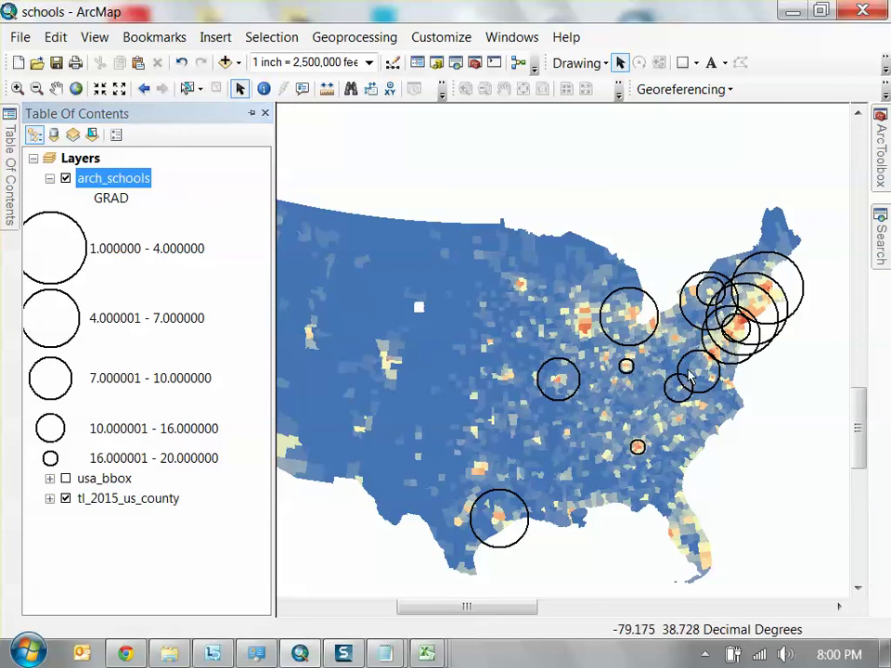
pyautogui.moveTo(752, 380); pyautogui.dragTo(700, 358)
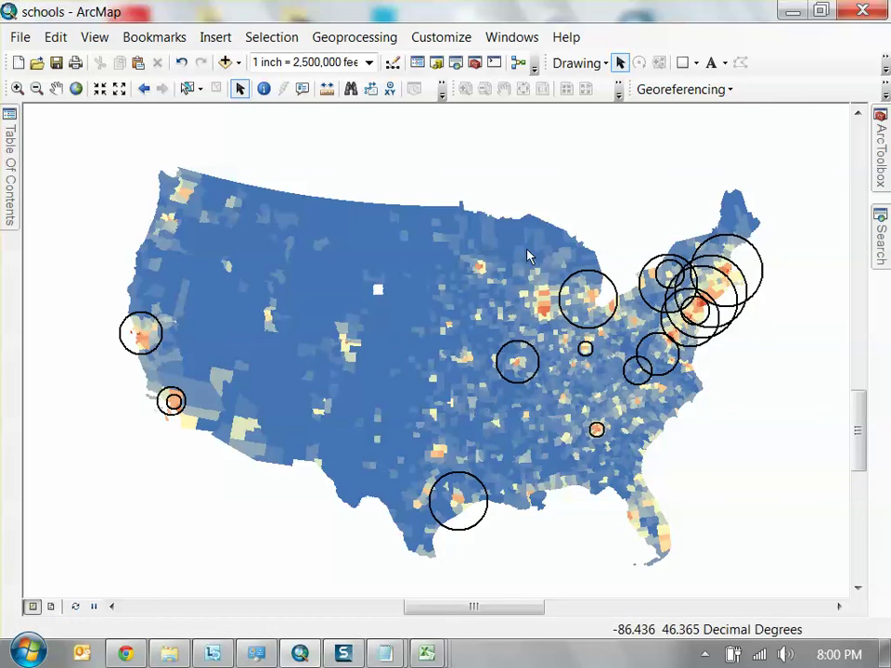
pyautogui.click(51, 606)
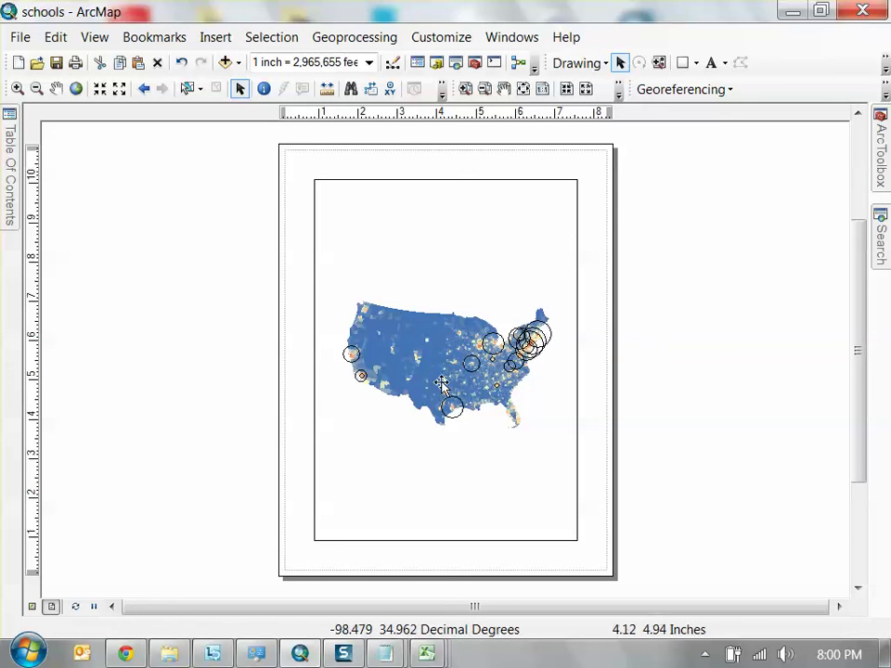
pyautogui.scroll(-3, 578, 355)
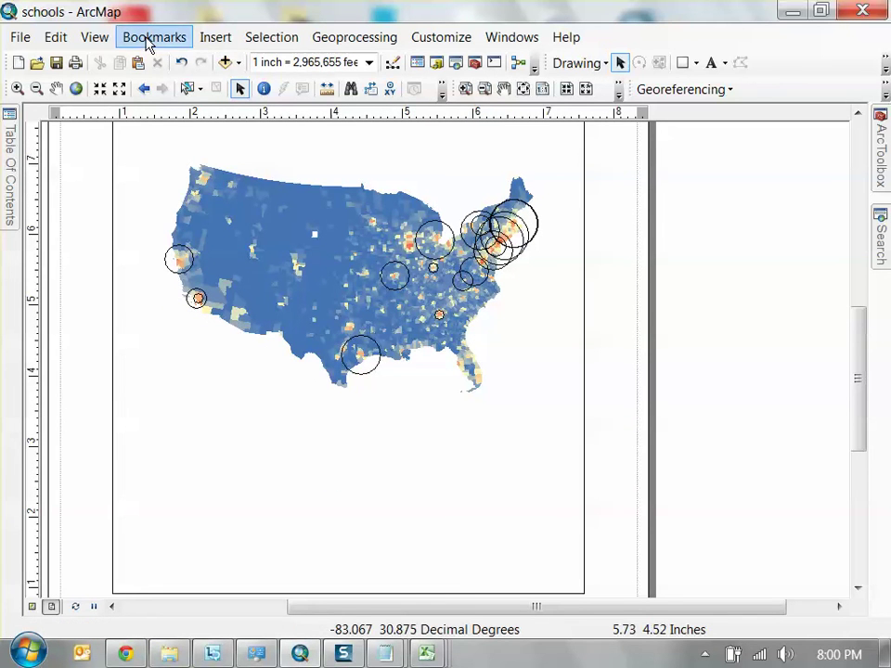
# Insert a one-column legend covering the arch_schools and tl_2015_us_county layers, keeping the wizard's default title, frame, patch and spacing settings
pyautogui.click(148, 44)
pyautogui.moveTo(213, 38)
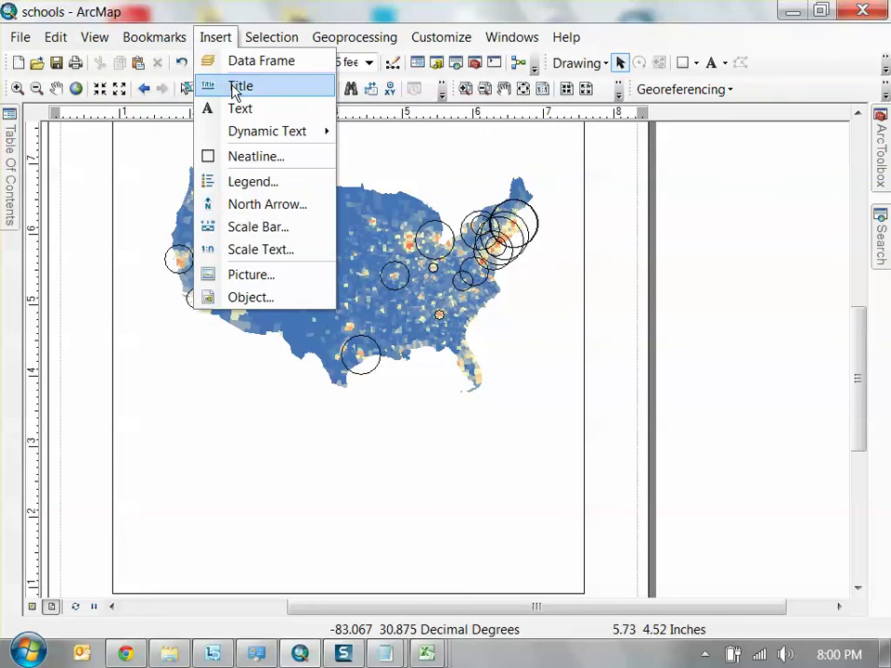
pyautogui.click(267, 184)
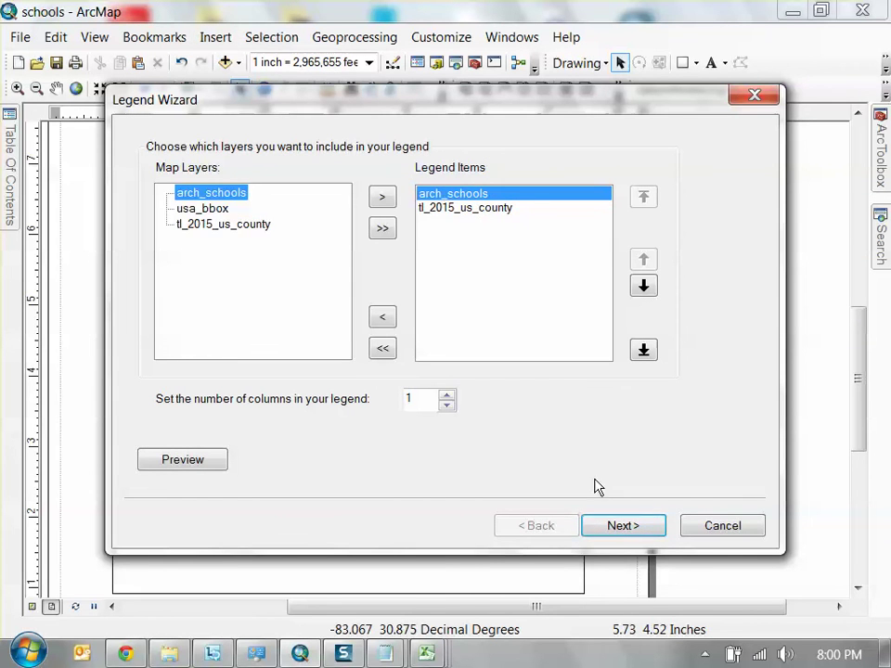
pyautogui.click(617, 527)
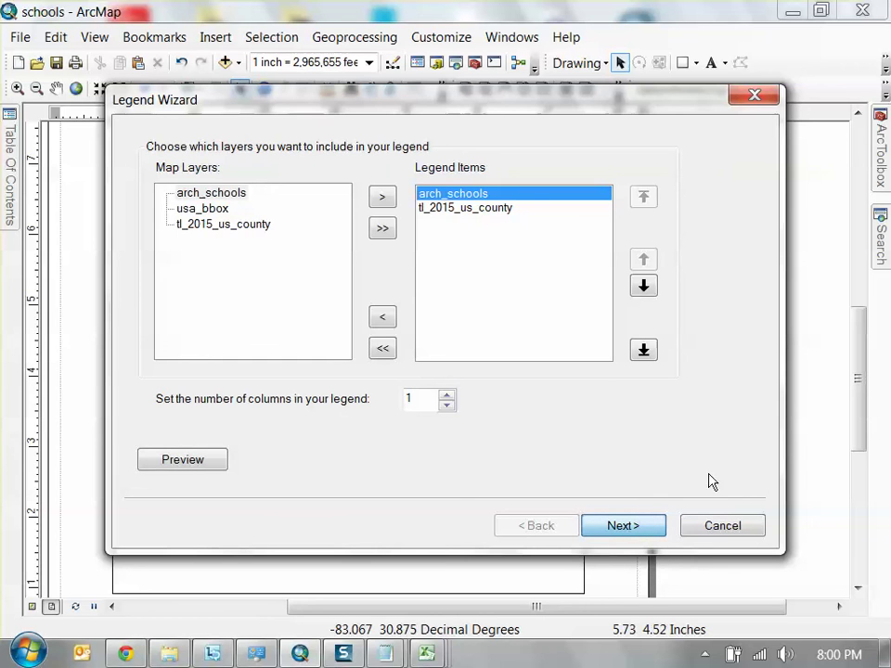
pyautogui.click(649, 525)
pyautogui.click(637, 529)
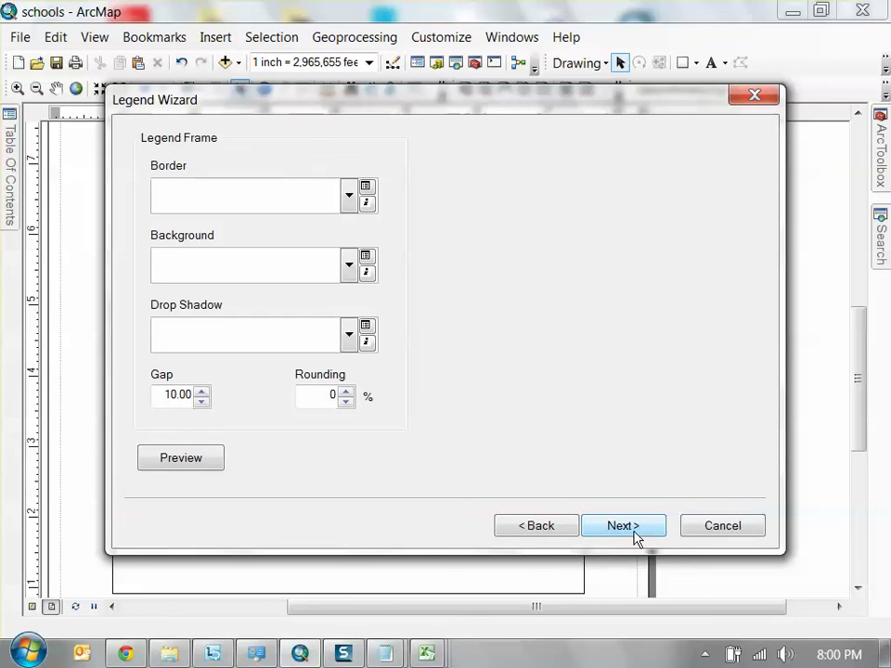
pyautogui.click(652, 525)
pyautogui.click(640, 529)
pyautogui.click(654, 527)
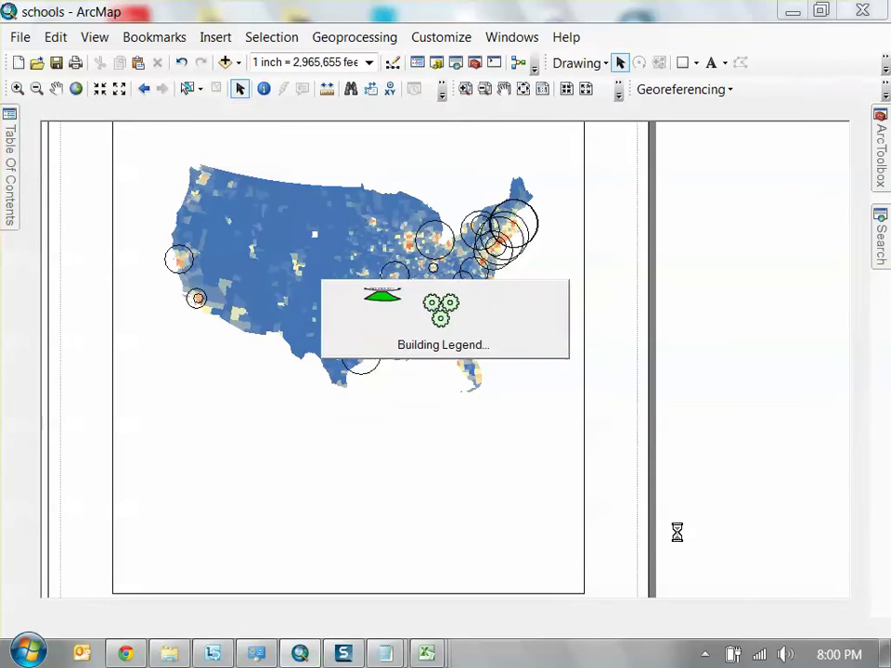
# Move the legend off the map to the blank area just right of the layout page and deselect it
pyautogui.scroll(1, 691, 508)
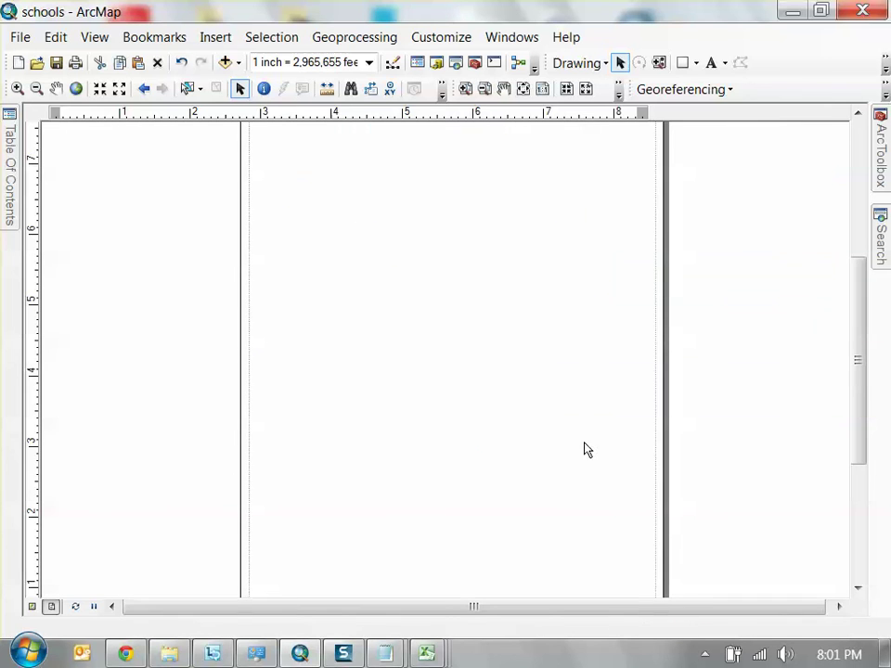
pyautogui.rightClick(523, 269)
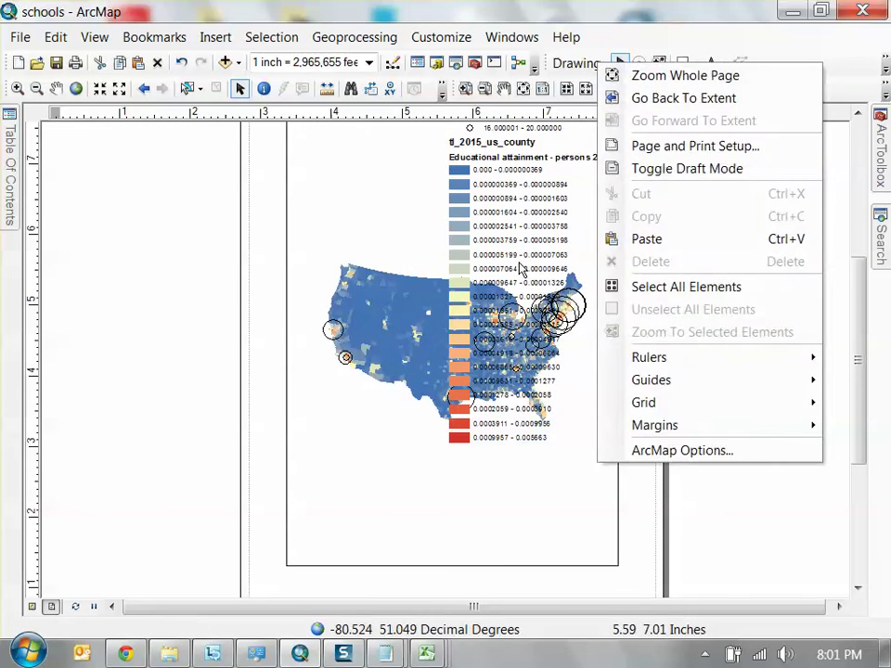
pyautogui.click(538, 226)
pyautogui.moveTo(538, 226); pyautogui.dragTo(699, 351)
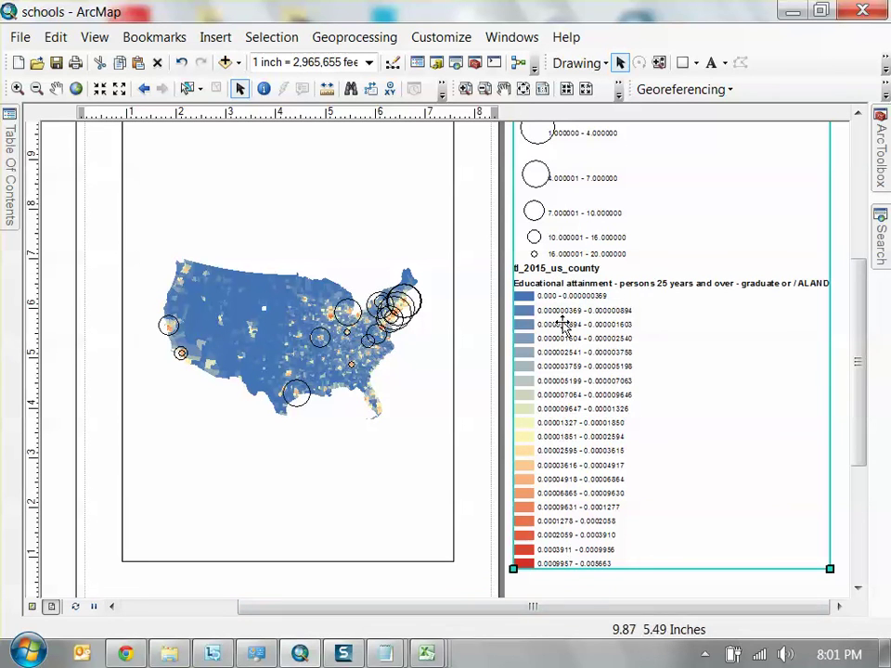
pyautogui.scroll(3, 597, 334)
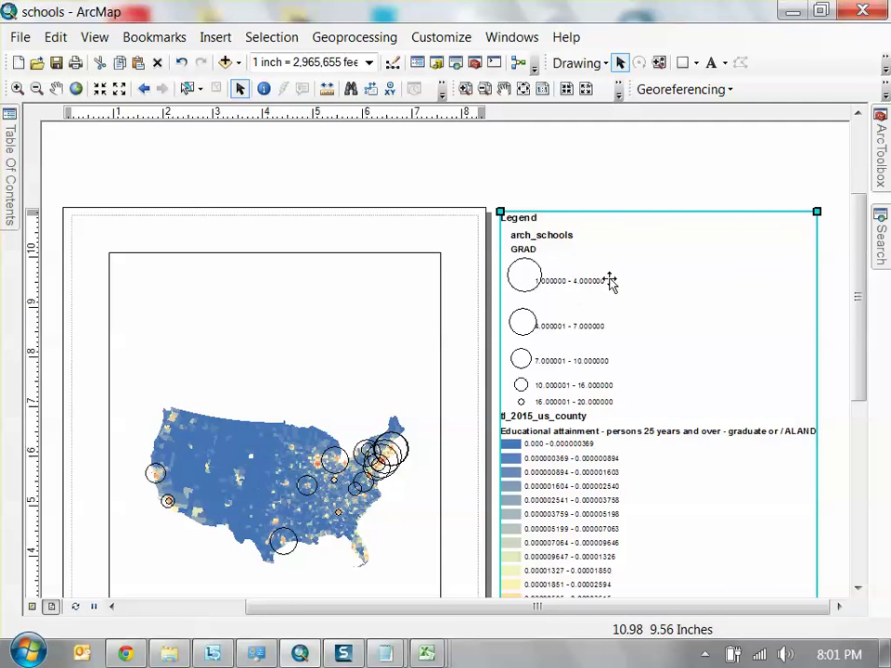
pyautogui.click(618, 171)
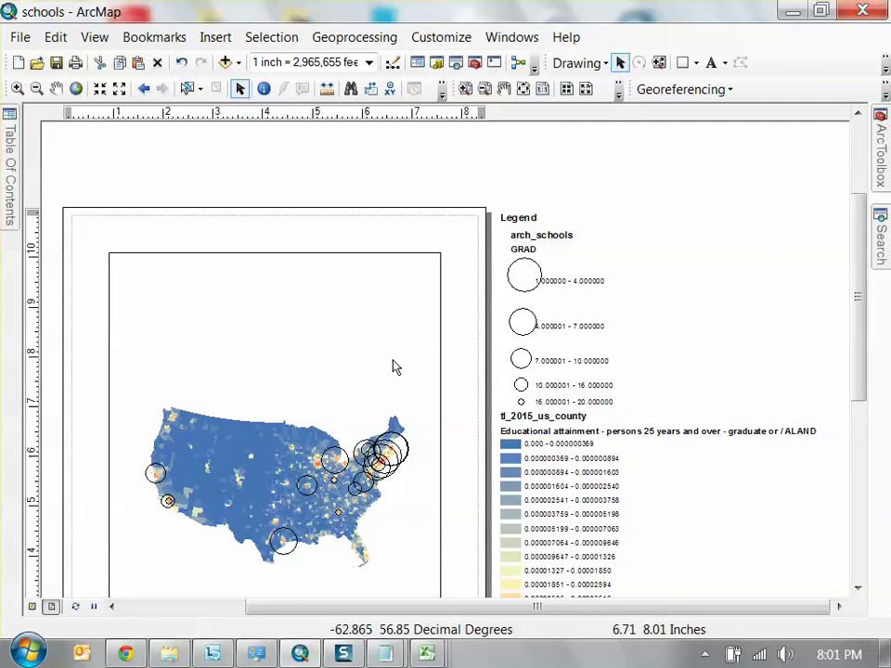